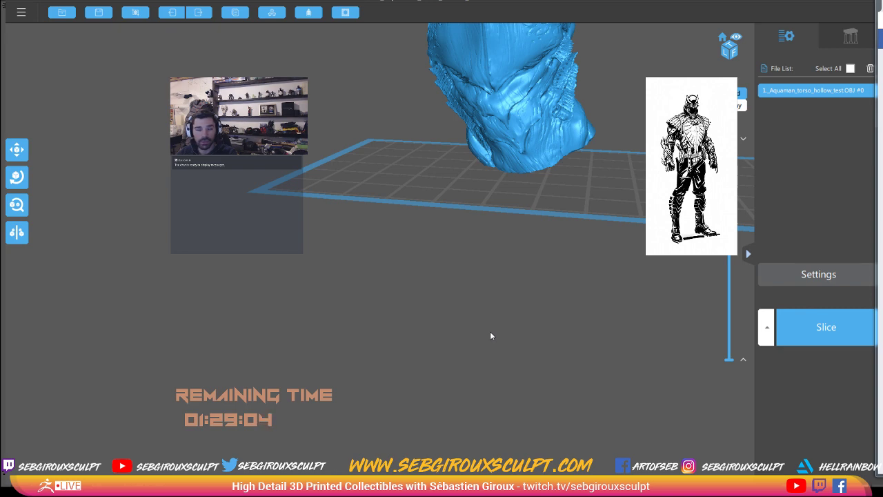
Step: Un-maximize ChiTuBox, move it aside briefly to reveal ZBrush, then return it to the top
key(super+Down)
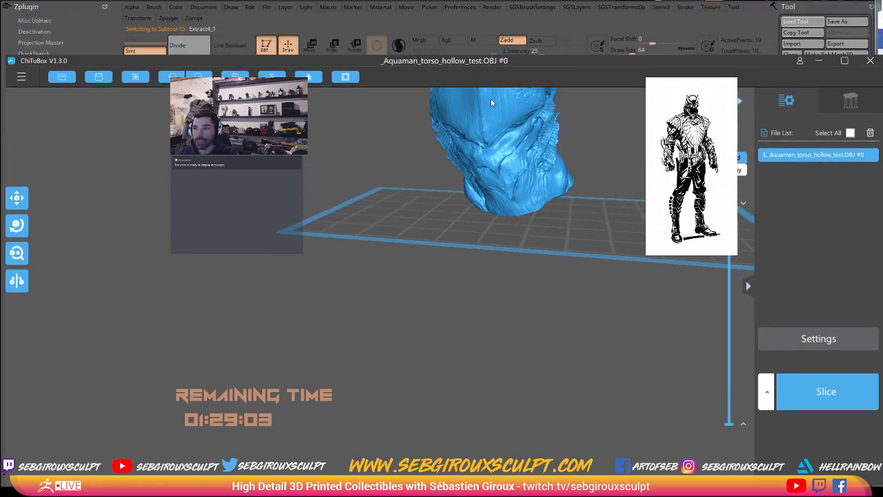
mouse_move(772, 60)
mouse_down()
mouse_move(0, 176)
mouse_move(483, 0)
mouse_up()
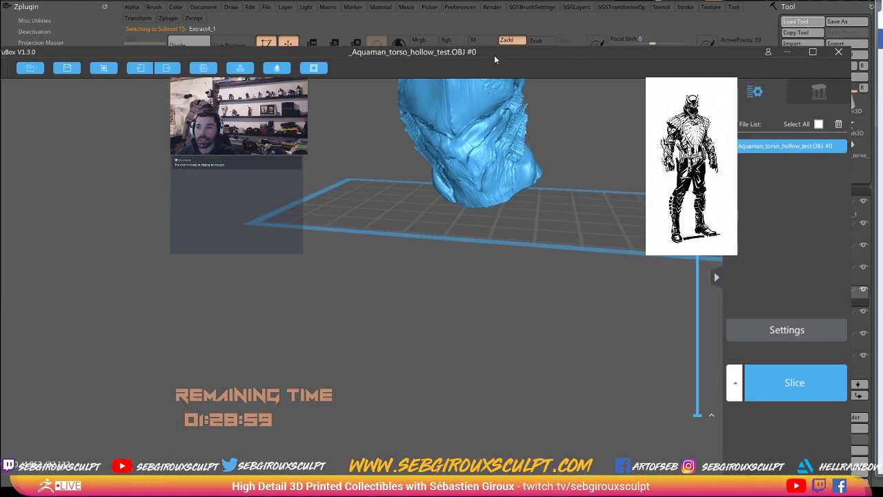
drag(514, 52, 506, 12)
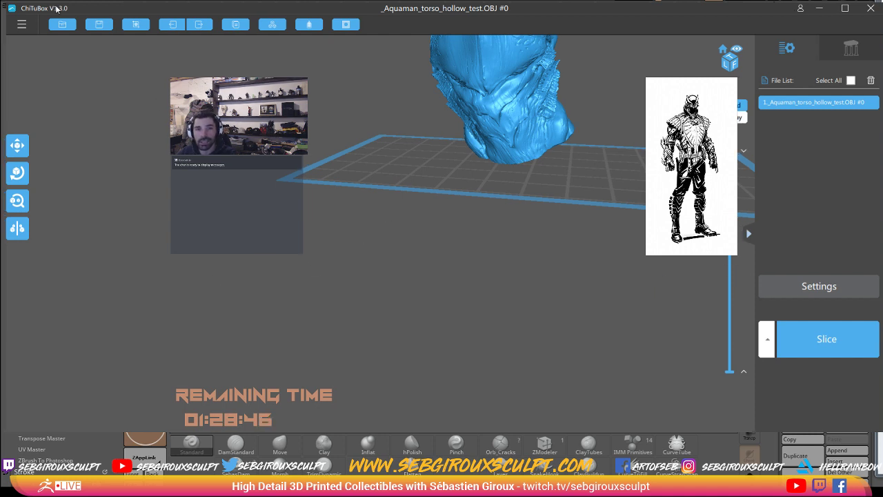
Step: Orbit to view the whole hollow torso on the platform, then switch to the ArtStation browser
drag(54, 9, 53, 3)
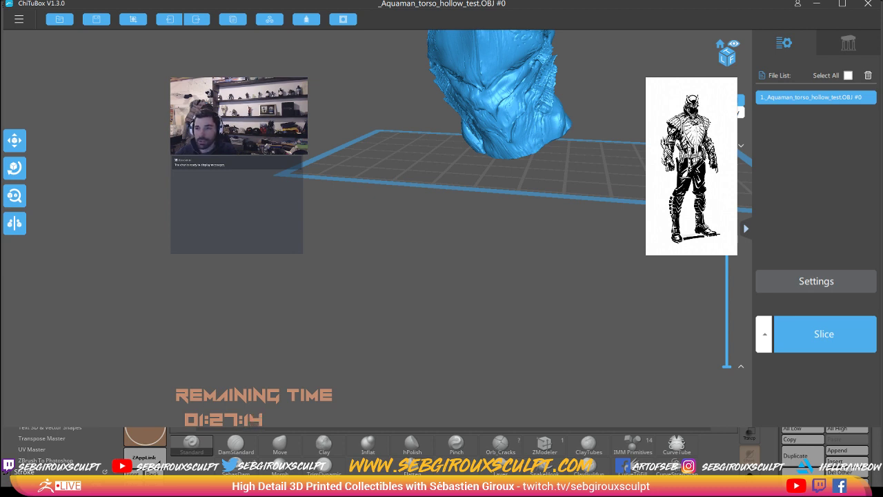
mouse_move(447, 140)
mouse_down()
mouse_move(423, 188)
mouse_move(487, 213)
mouse_move(505, 234)
mouse_move(520, 228)
mouse_move(498, 253)
mouse_move(530, 268)
mouse_move(518, 272)
mouse_up()
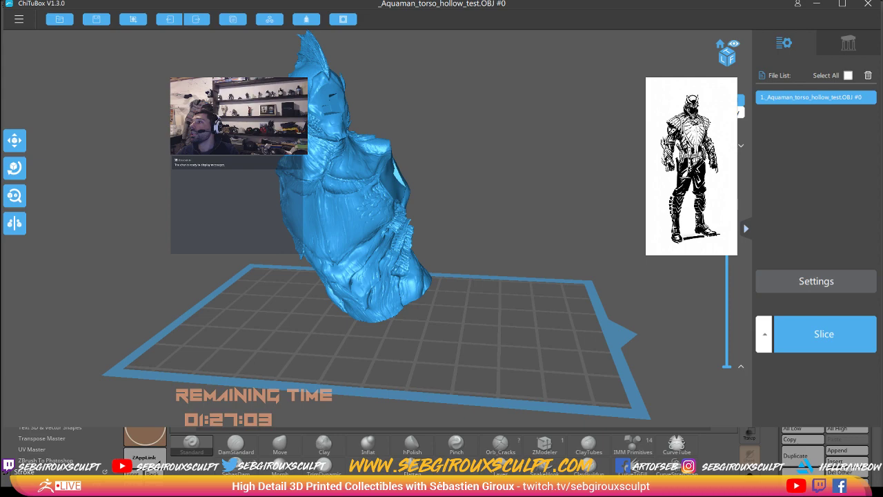
key(alt+Tab)
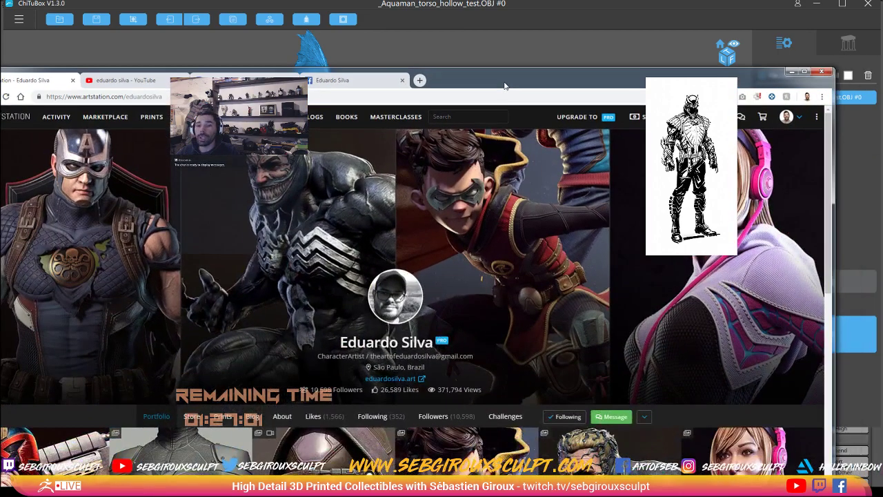
Step: Maximize the browser, scroll the ArtStation portfolio, then visit the artist's YouTube and Instagram tabs
double_click(504, 86)
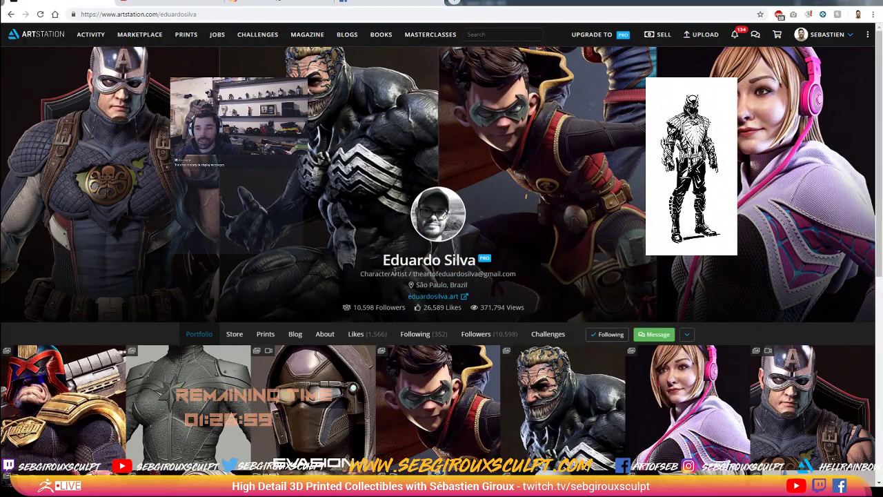
scroll(558, 308, down, 2)
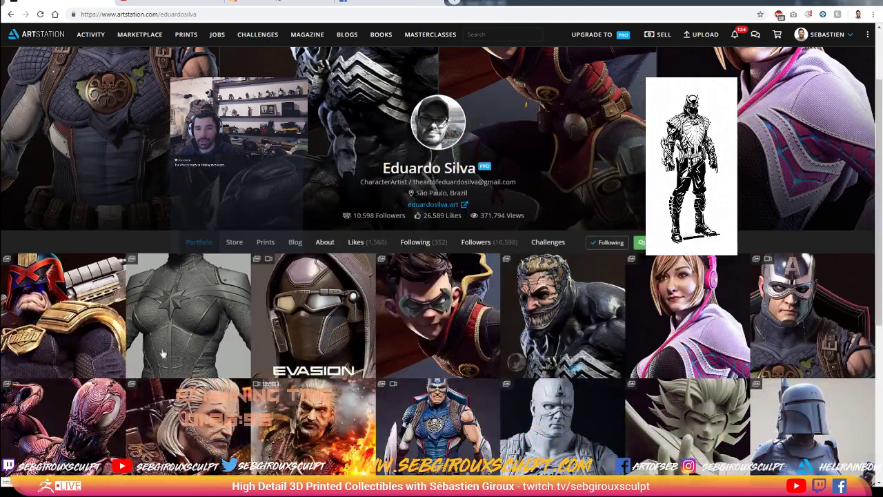
scroll(348, 357, down, 2)
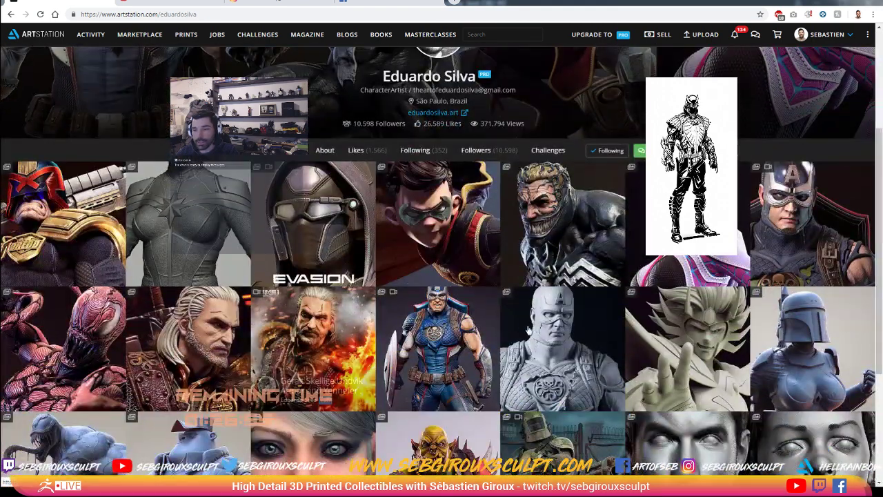
scroll(417, 276, down, 2)
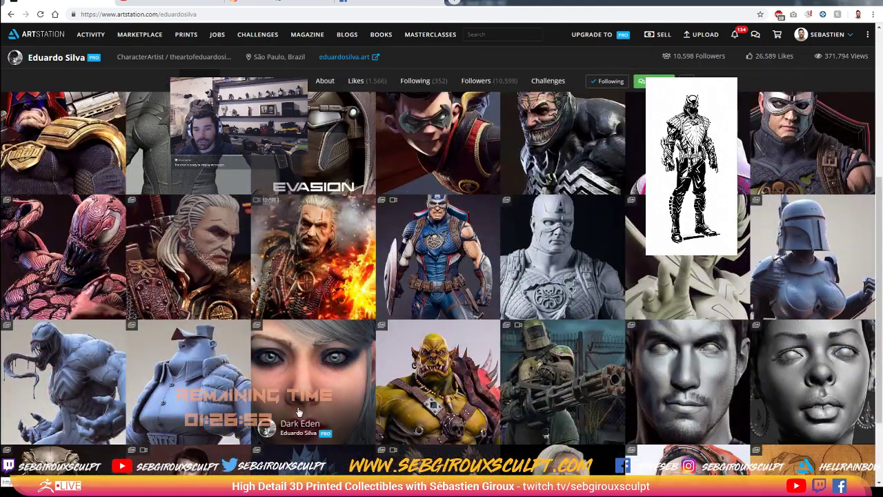
scroll(307, 331, down, 2)
scroll(313, 388, up, 10)
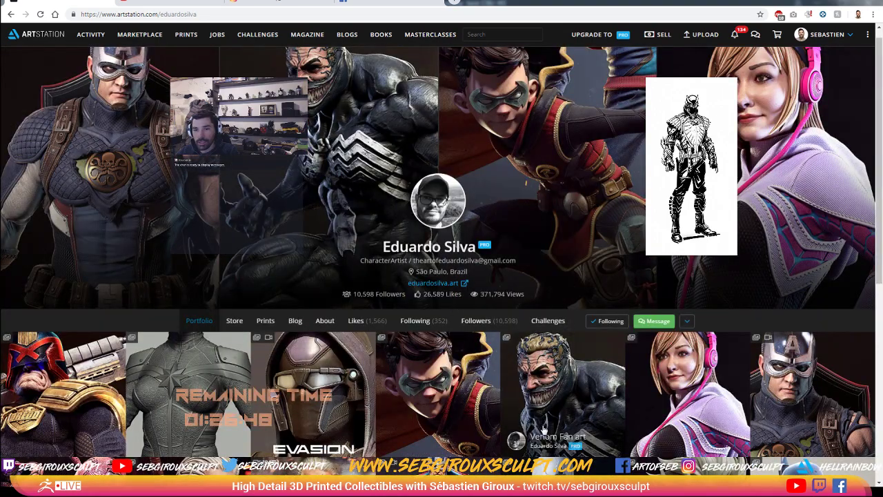
scroll(314, 393, up, 1)
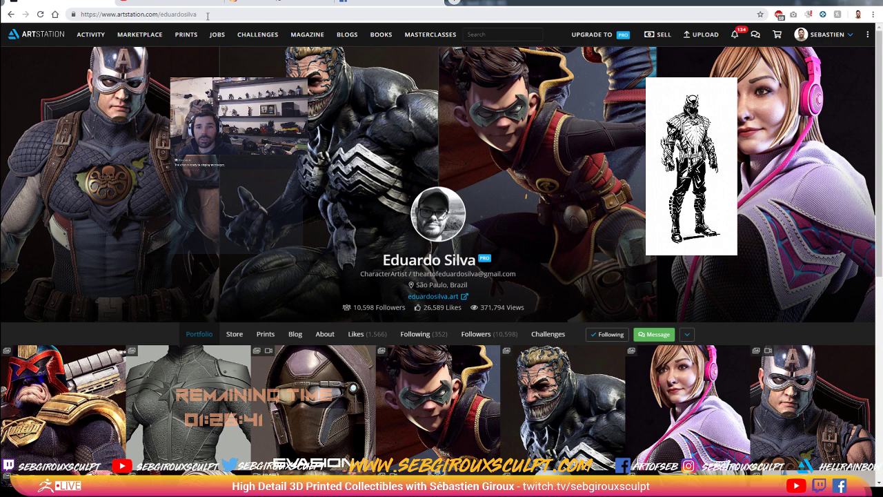
click(187, 3)
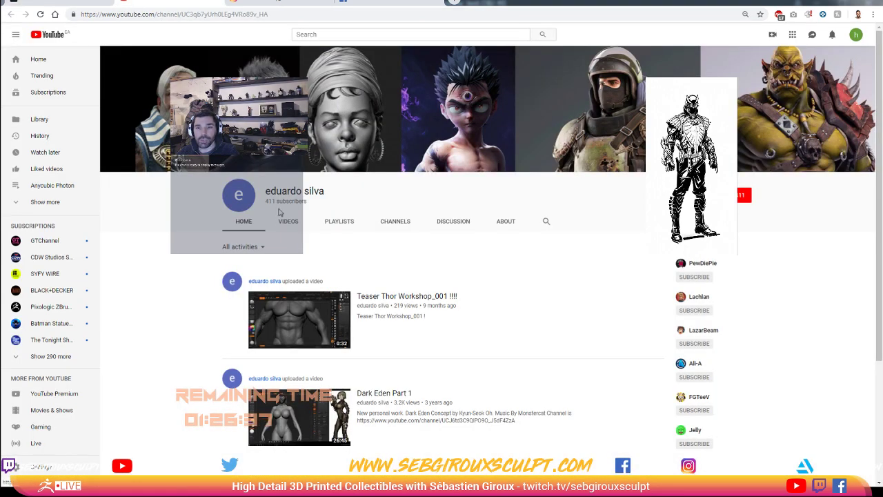
key(ctrl+Tab)
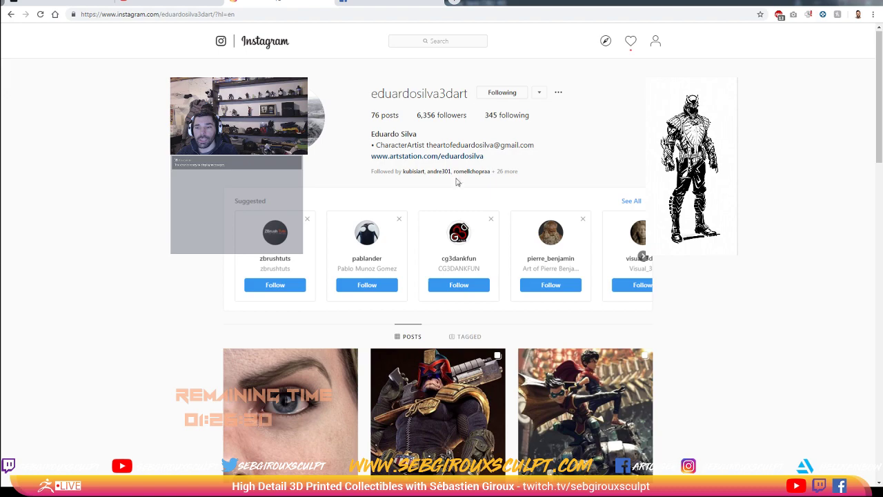
Step: Browse the artist's Instagram post grid, then switch to their Facebook profile tab
scroll(418, 276, down, 3)
scroll(439, 224, up, 1)
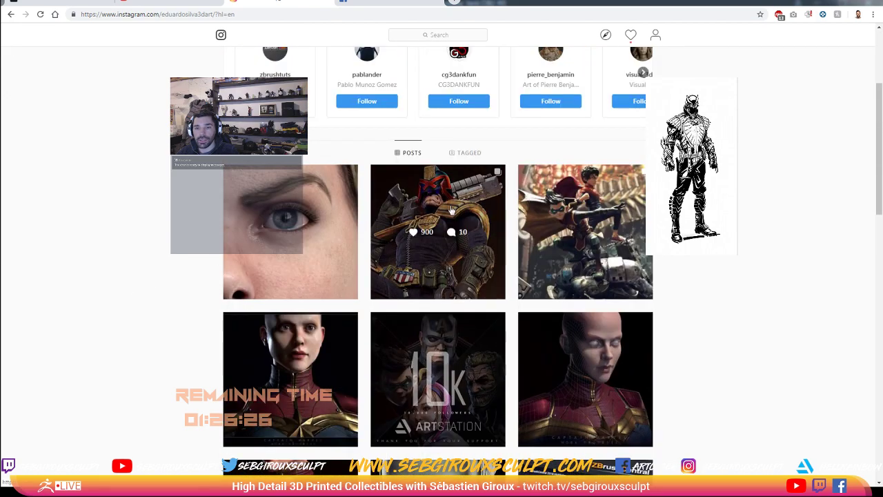
scroll(448, 200, down, 1)
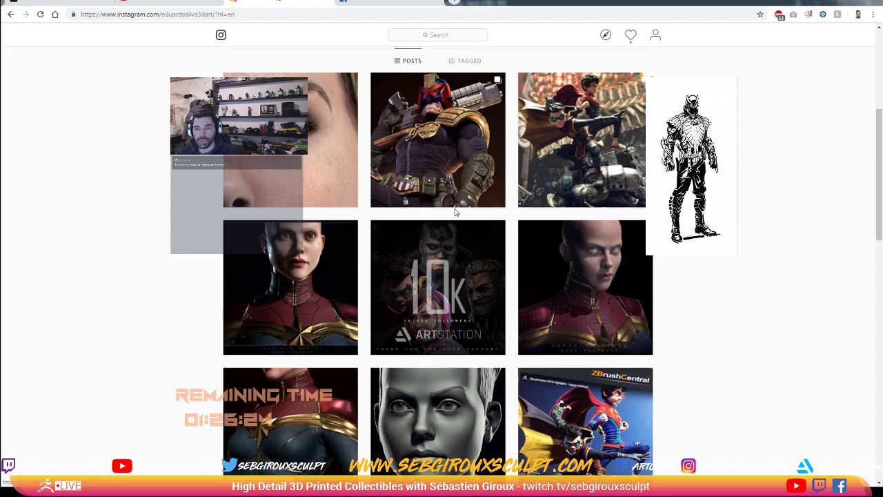
scroll(445, 190, down, 2)
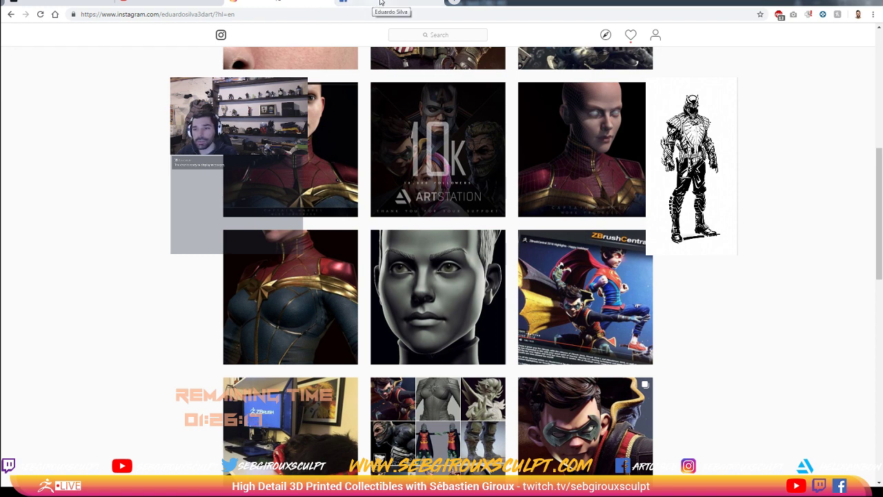
click(380, 2)
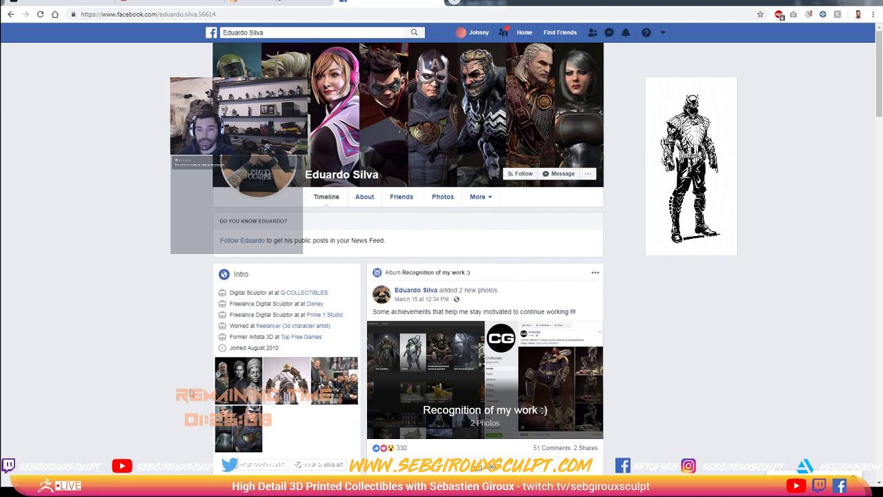
Step: Shrink the Facebook browser window out of the way to reveal ChiTuBox with the torso
mouse_move(552, 4)
mouse_down()
mouse_move(553, 46)
mouse_move(882, 74)
mouse_up()
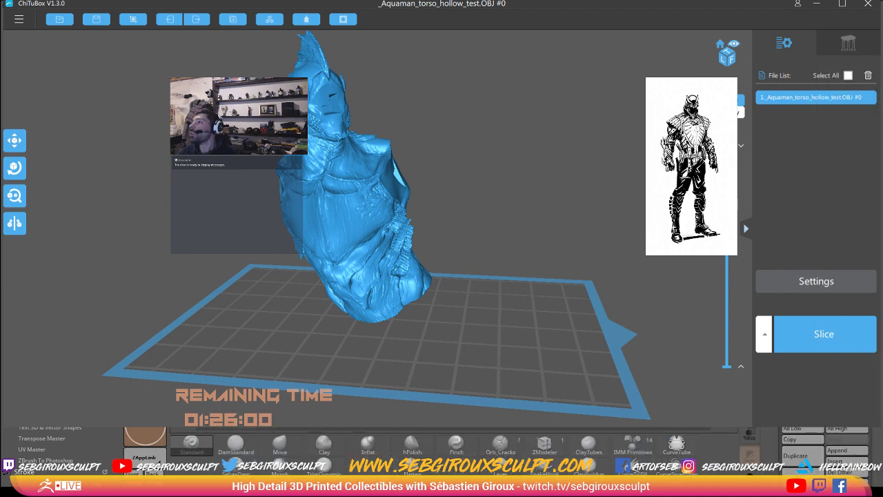
Step: Bring the browser back from the right edge and maximize the Parka Blogs Pop Sculpture review
drag(882, 74, 868, 74)
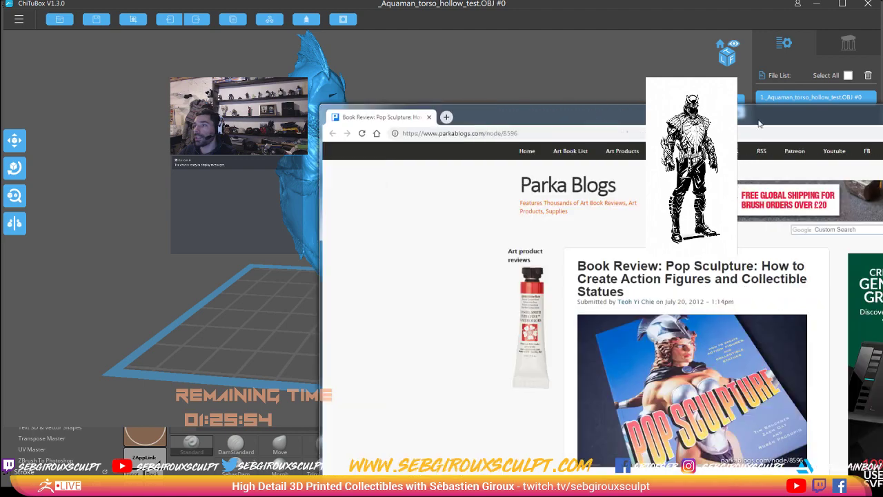
drag(873, 83, 417, 27)
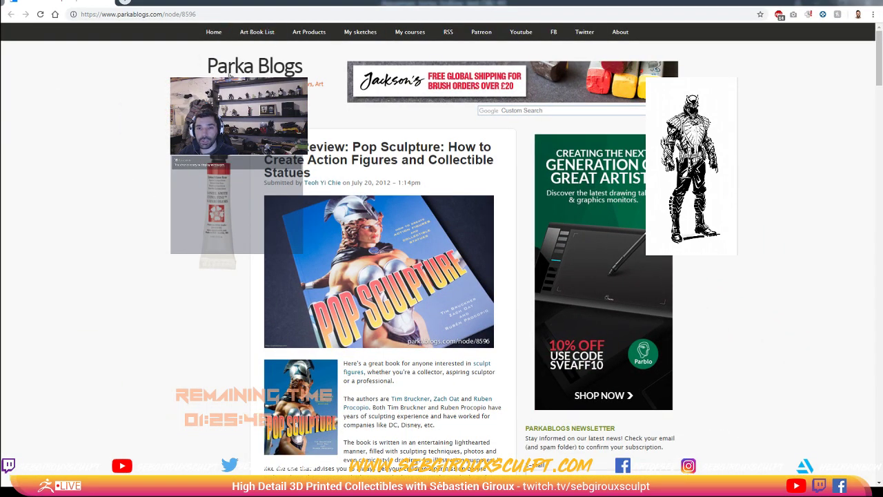
Step: Scroll through the Pop Sculpture review down to its embedded video
scroll(135, 233, down, 2)
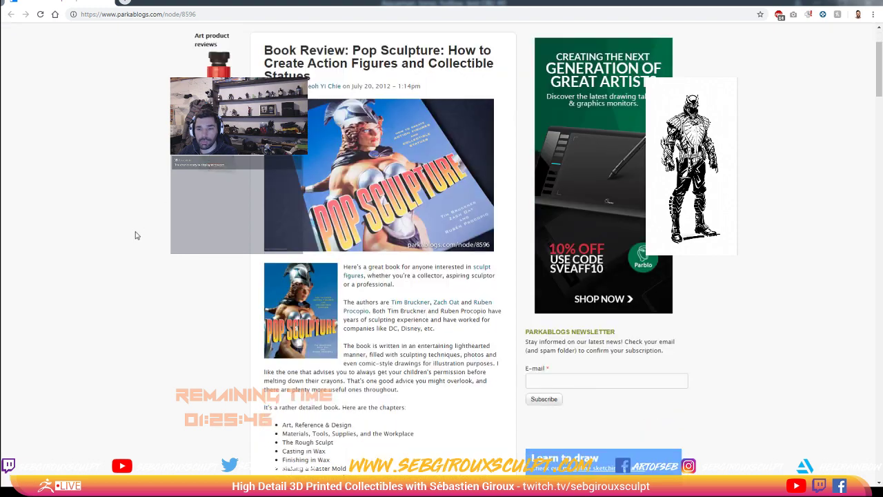
scroll(136, 235, up, 2)
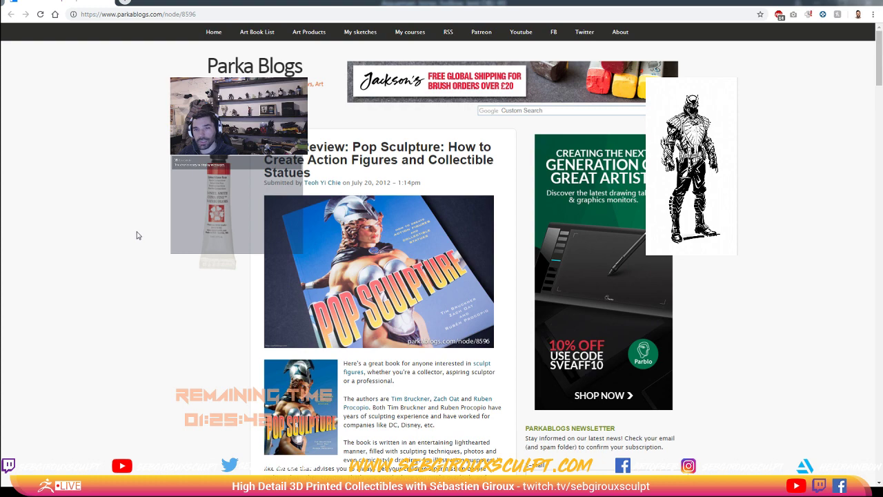
scroll(137, 235, down, 2)
scroll(138, 232, down, 2)
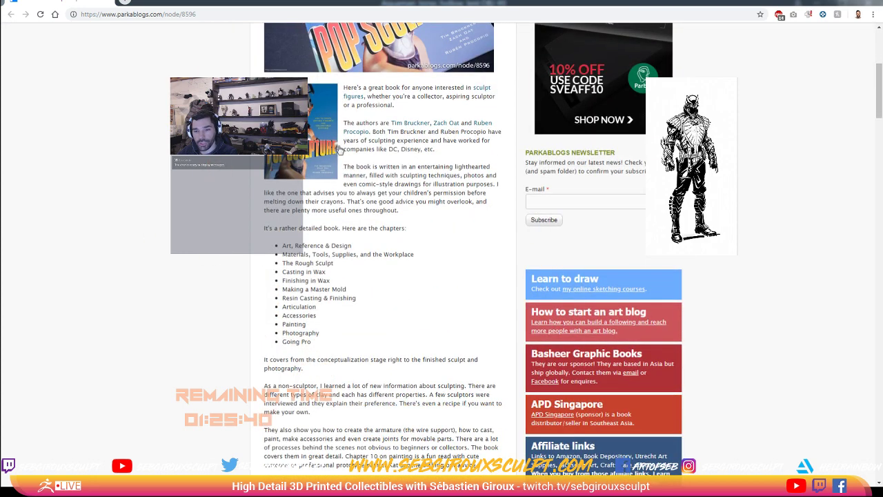
scroll(214, 279, up, 2)
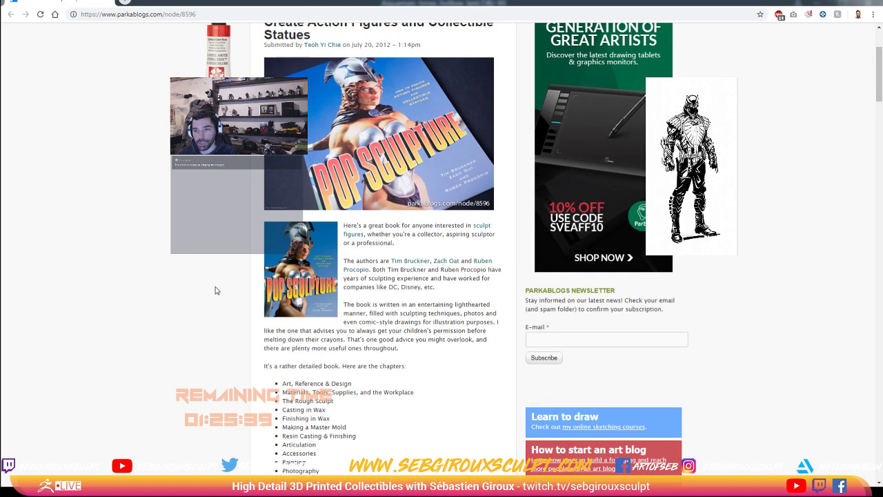
scroll(215, 291, up, 1)
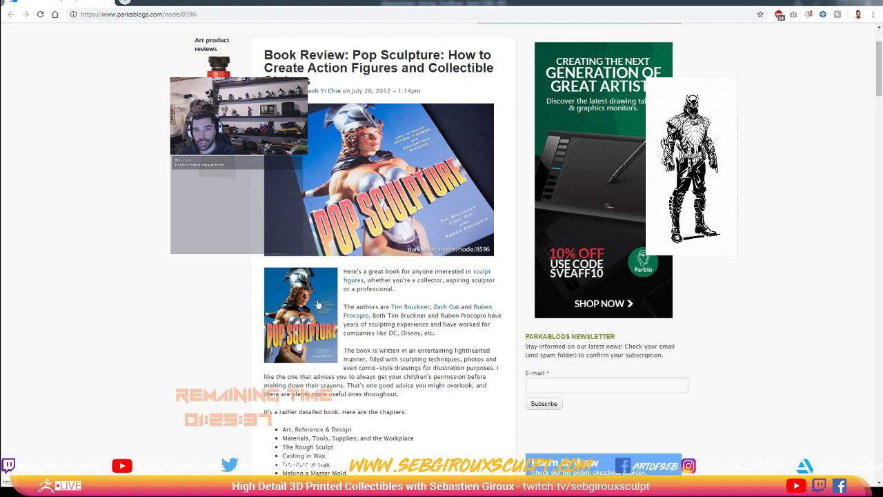
scroll(386, 331, down, 2)
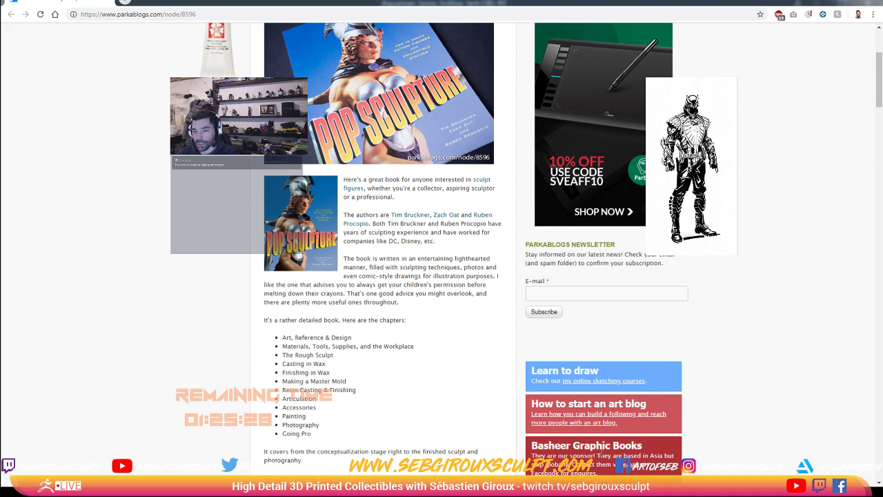
scroll(201, 187, down, 2)
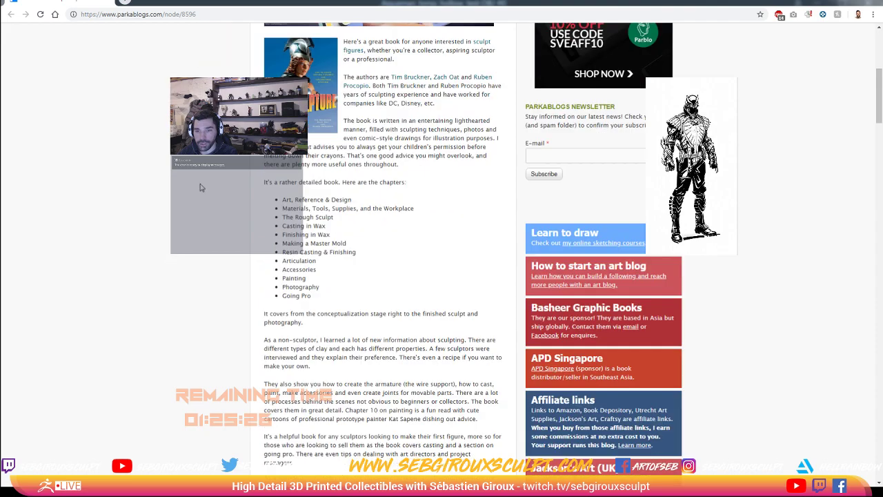
scroll(251, 186, up, 4)
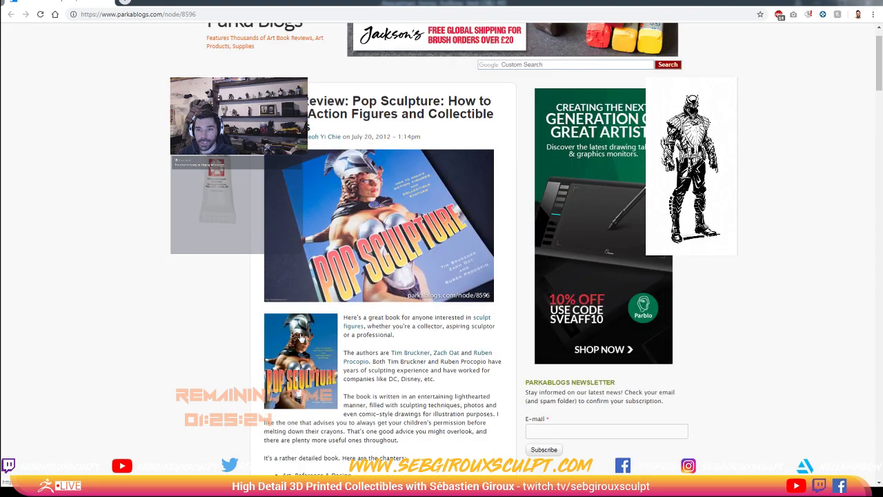
scroll(300, 335, down, 3)
scroll(300, 335, down, 4)
scroll(301, 310, up, 5)
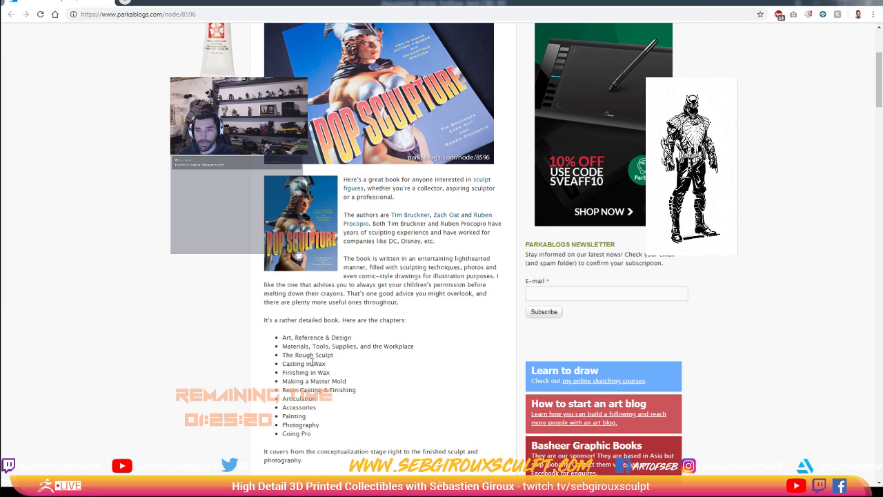
scroll(311, 362, up, 3)
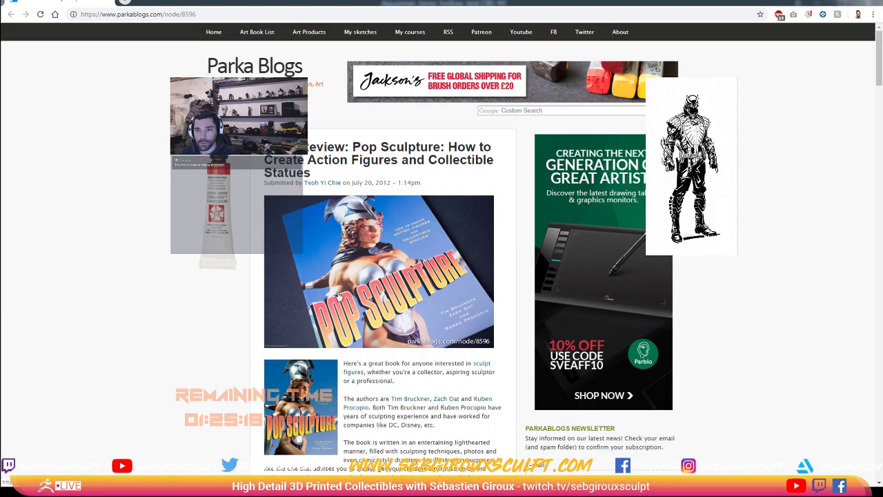
scroll(389, 355, down, 5)
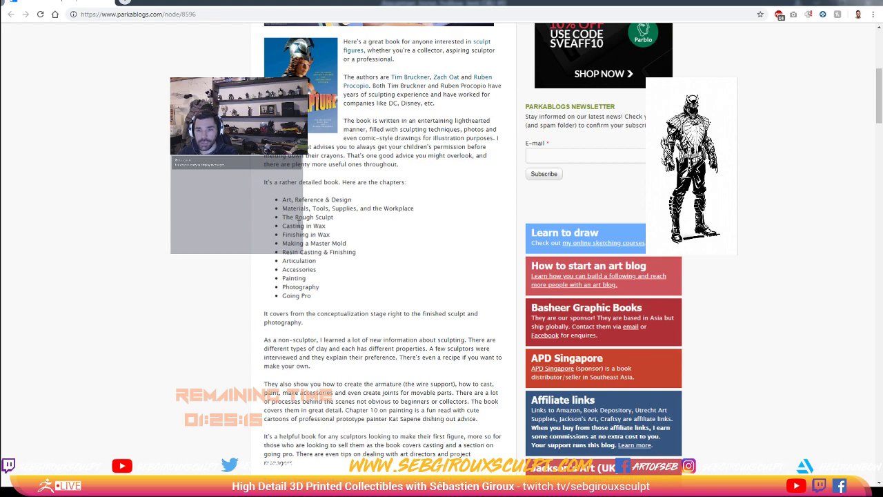
scroll(338, 312, down, 3)
scroll(332, 297, down, 5)
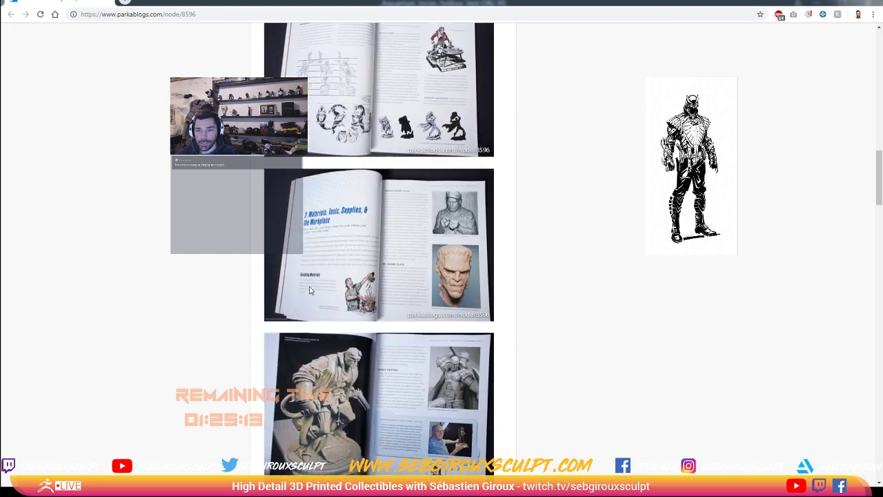
scroll(325, 276, down, 5)
scroll(314, 260, down, 5)
scroll(414, 249, down, 3)
scroll(518, 241, down, 2)
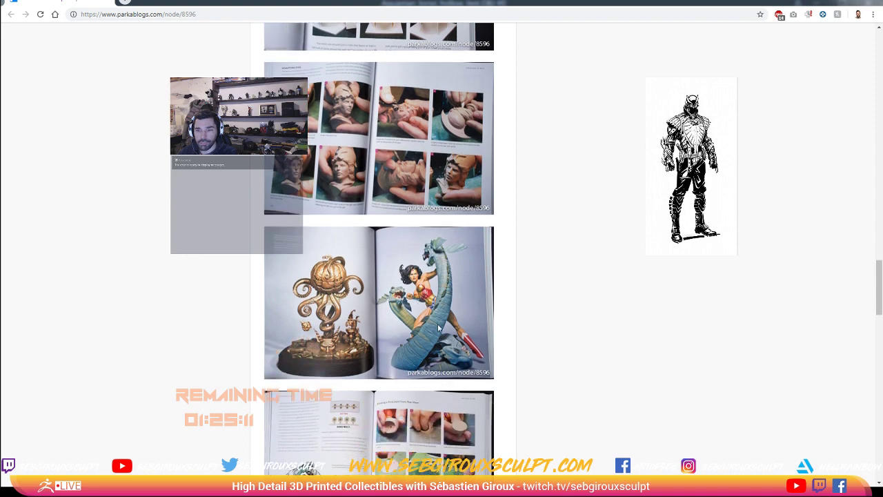
scroll(483, 276, down, 5)
scroll(423, 348, down, 2)
scroll(423, 349, down, 2)
scroll(420, 351, down, 2)
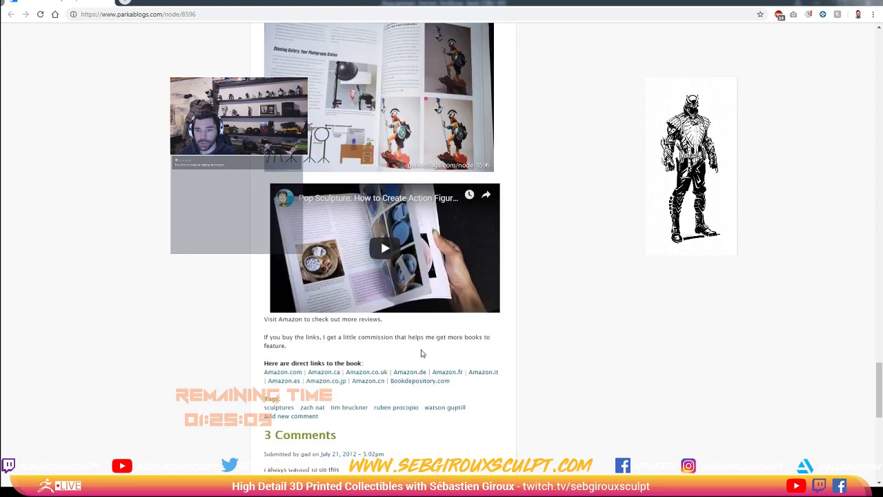
Step: Play the embedded book video from about 0:30, scroll back up and select the article's address
click(368, 254)
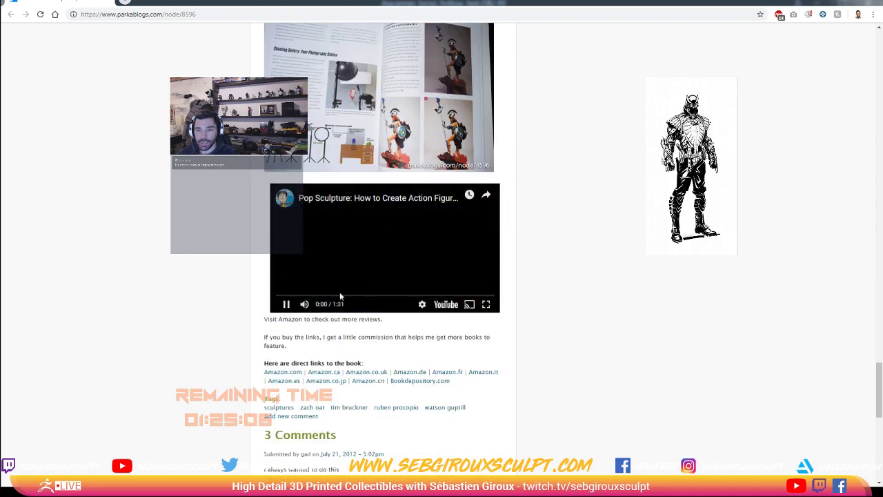
click(343, 295)
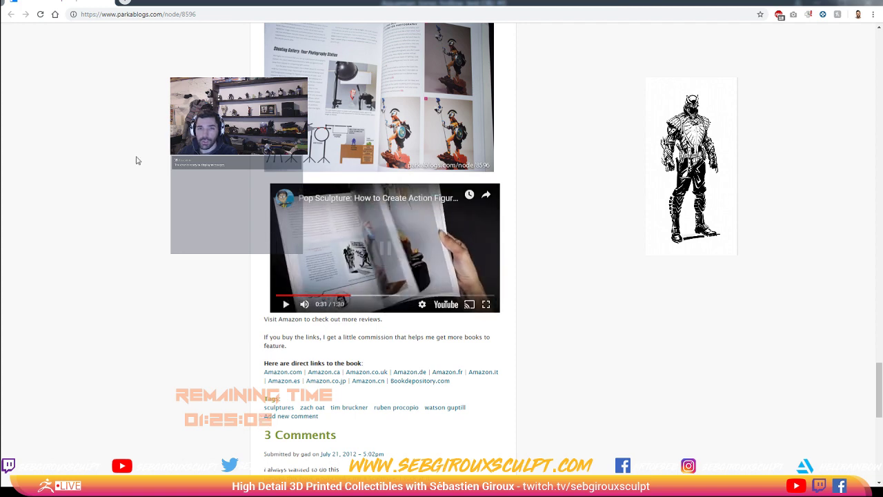
scroll(147, 164, up, 3)
scroll(147, 164, up, 5)
scroll(146, 163, up, 2)
key(ctrl+l)
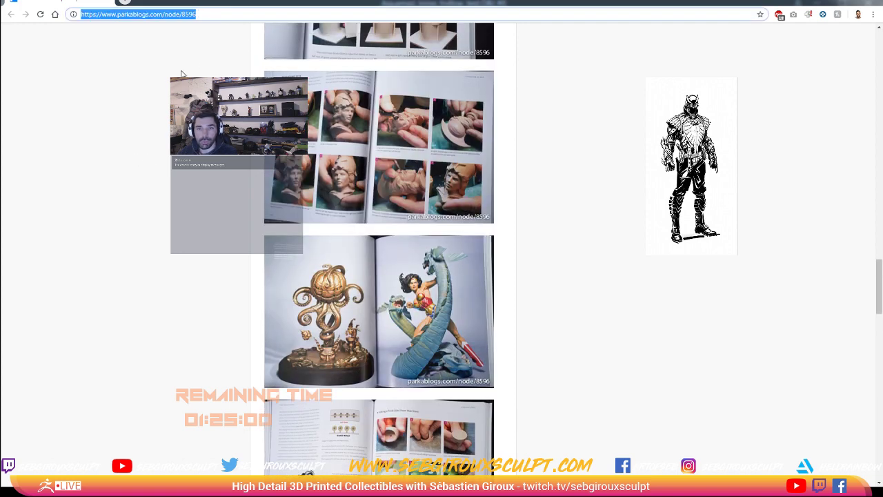
key(alt+Tab)
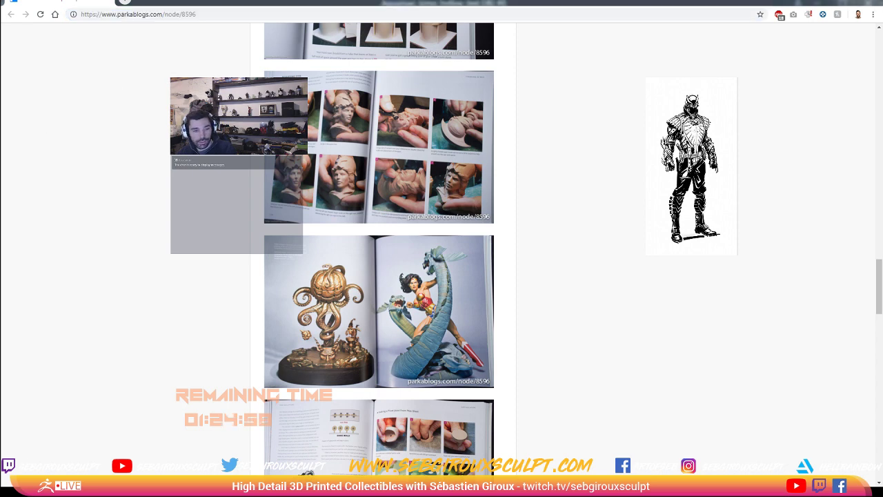
Step: Shrink and minimize the Parka Blogs browser to bring ChiTuBox forward
mouse_move(780, 9)
mouse_down()
mouse_move(779, 51)
mouse_move(634, 78)
mouse_up()
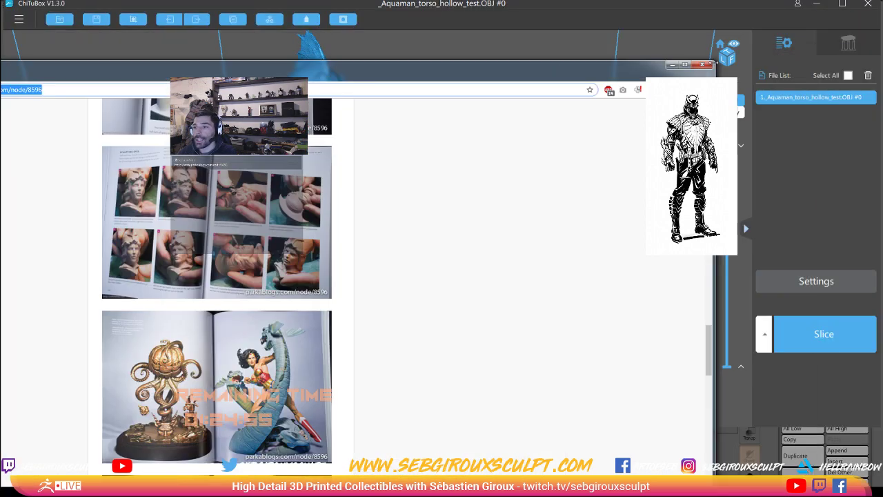
click(666, 72)
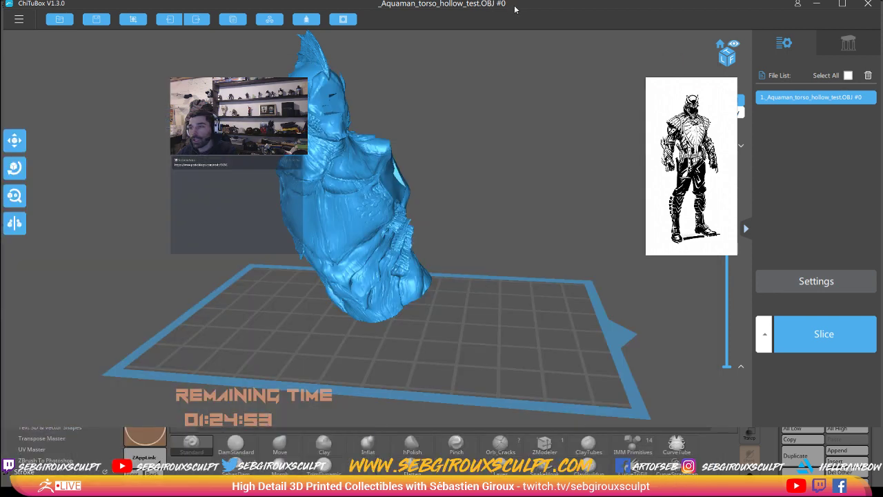
drag(535, 16, 540, 15)
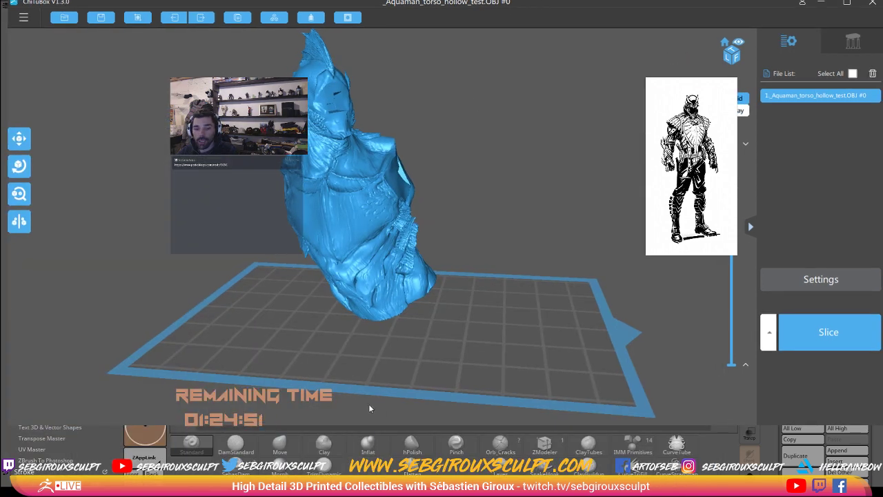
Step: Orbit the view and tilt the hollow torso to a new angle with the Rotate tool
mouse_move(369, 407)
mouse_down()
mouse_move(414, 298)
mouse_move(407, 305)
mouse_move(179, 158)
mouse_up()
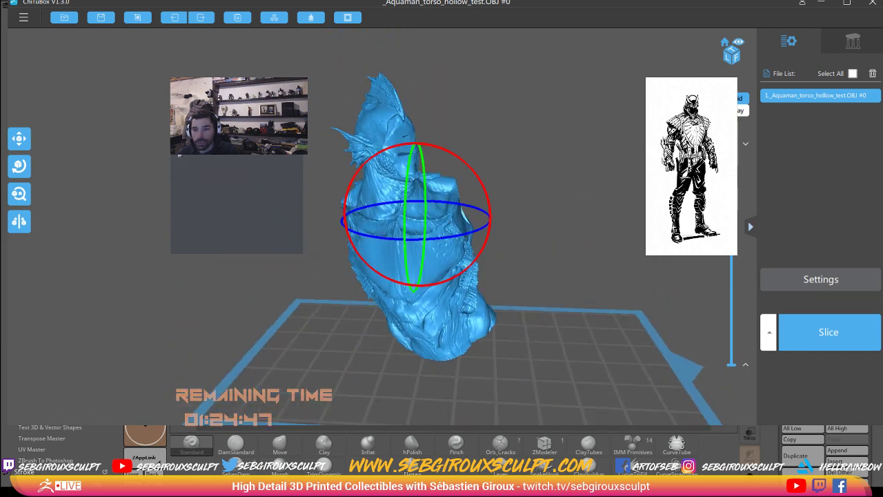
mouse_move(518, 256)
mouse_down()
mouse_move(525, 312)
mouse_move(399, 200)
mouse_move(403, 174)
mouse_move(497, 253)
mouse_move(338, 198)
mouse_up()
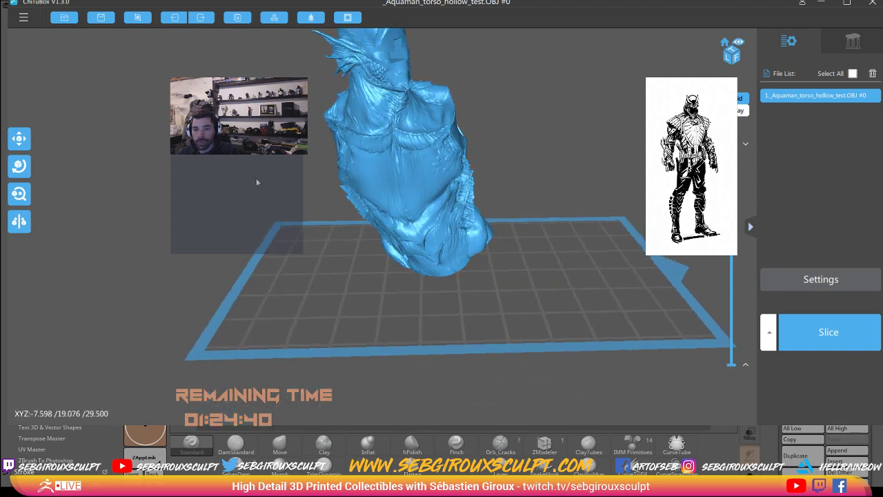
click(351, 200)
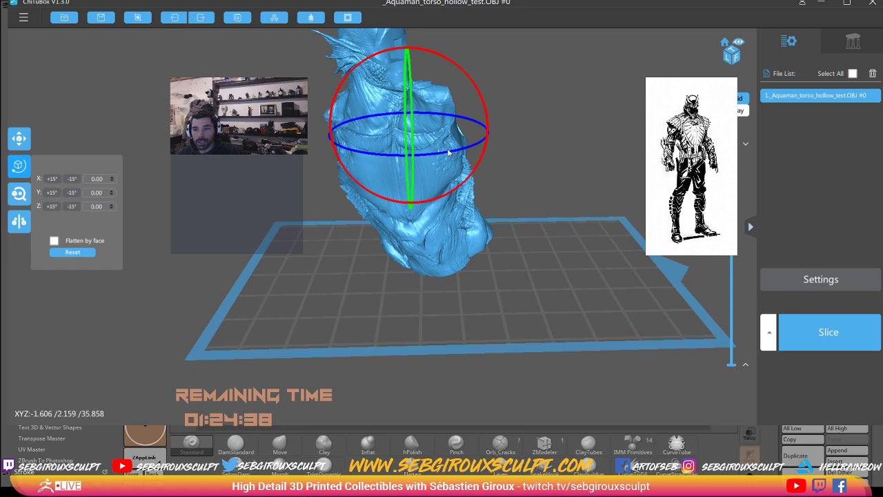
mouse_move(423, 151)
mouse_down()
mouse_move(409, 160)
mouse_move(479, 164)
mouse_move(401, 180)
mouse_up()
drag(451, 284, 358, 354)
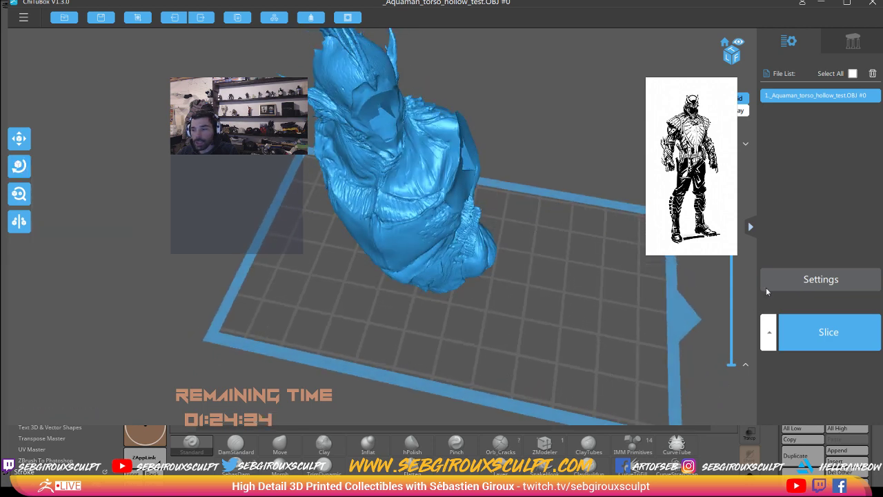
click(807, 283)
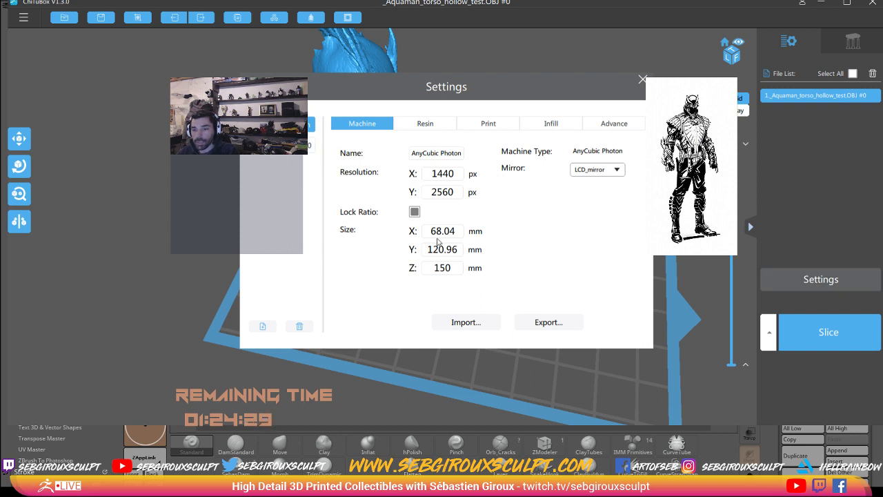
click(410, 129)
click(483, 125)
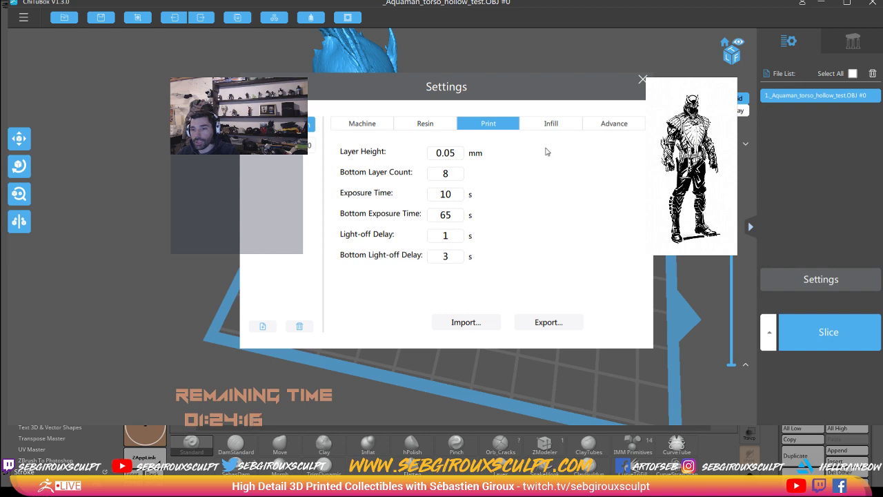
click(642, 80)
mouse_move(575, 161)
mouse_down()
mouse_move(527, 184)
mouse_move(533, 200)
mouse_move(462, 233)
mouse_move(488, 236)
mouse_move(435, 225)
mouse_move(435, 261)
mouse_move(449, 282)
mouse_up()
Step: Zoom in and out to inspect the torso, then rotate it in place with the Rotate gizmo
scroll(445, 283, up, 2)
scroll(428, 278, up, 4)
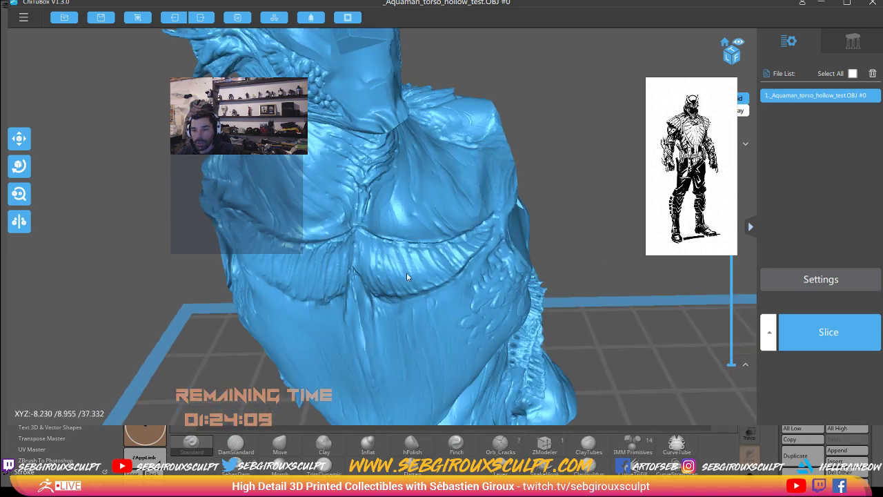
scroll(366, 193, down, 2)
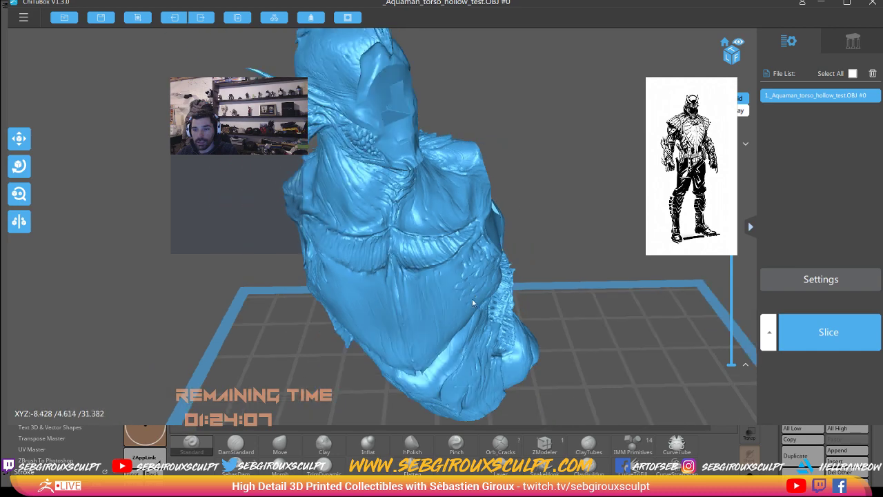
scroll(421, 249, down, 2)
scroll(476, 304, down, 2)
mouse_move(476, 304)
mouse_down()
mouse_move(529, 316)
mouse_move(478, 289)
mouse_move(487, 294)
mouse_up()
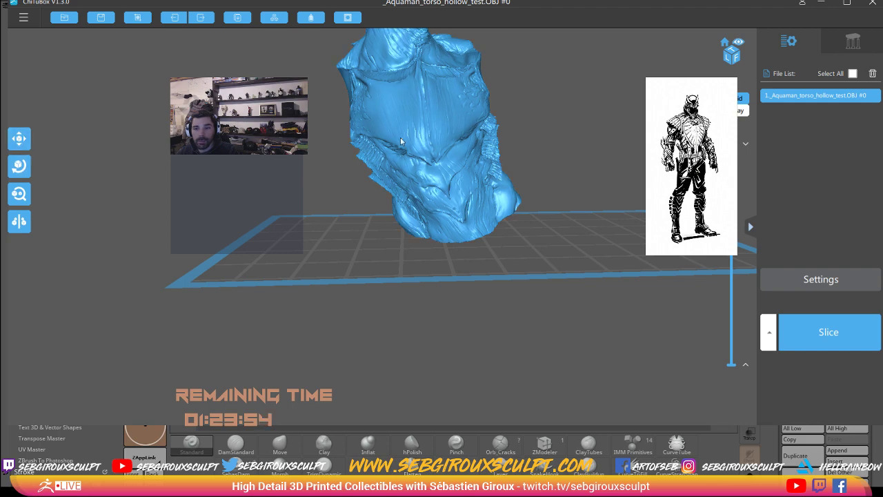
drag(406, 139, 28, 194)
click(19, 167)
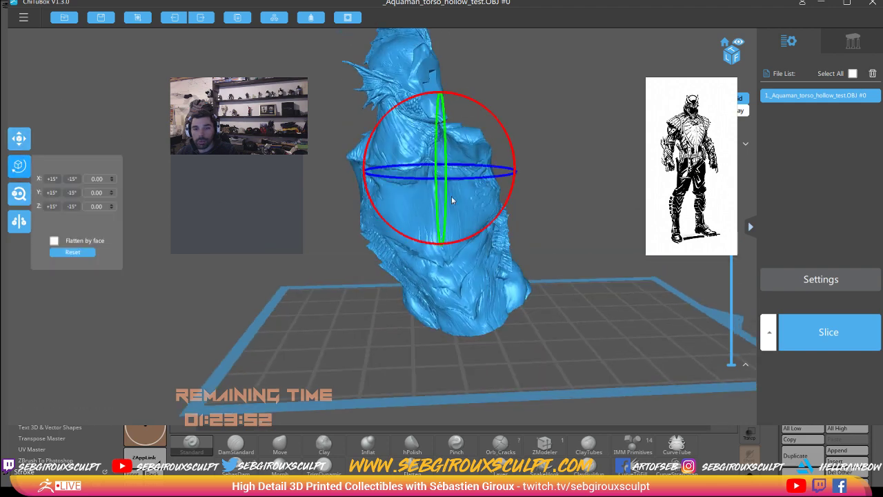
drag(505, 134, 368, 110)
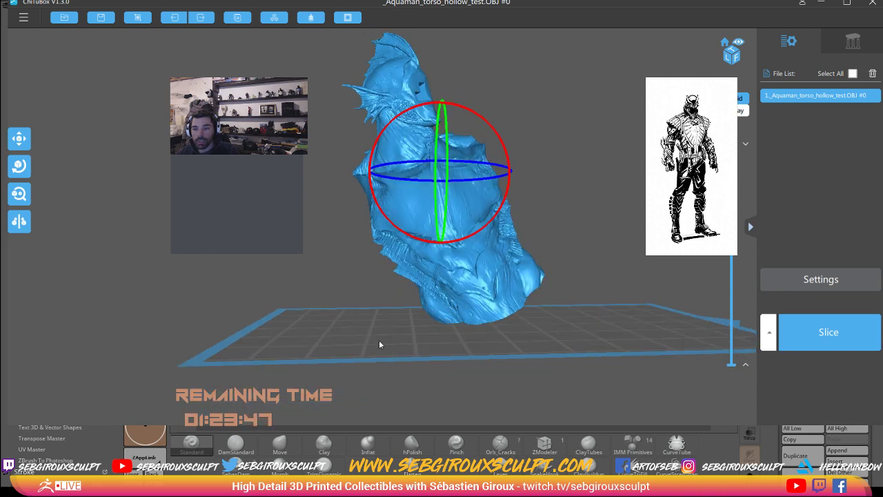
mouse_move(379, 343)
mouse_down()
mouse_move(368, 322)
mouse_move(365, 343)
mouse_move(339, 48)
mouse_up()
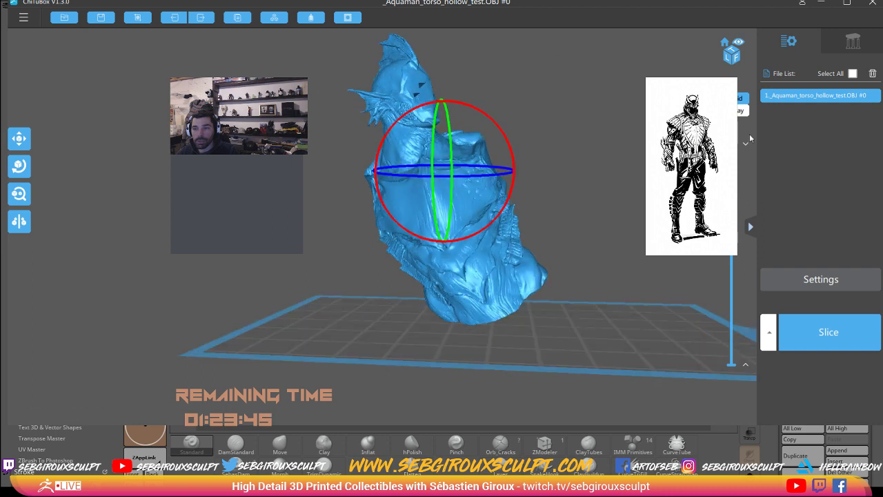
Step: Preview the slices from top down to the bottom layers, then view the torso from below
mouse_move(731, 145)
mouse_down()
mouse_move(717, 377)
mouse_move(591, 148)
mouse_move(583, 214)
mouse_move(573, 204)
mouse_move(556, 207)
mouse_up()
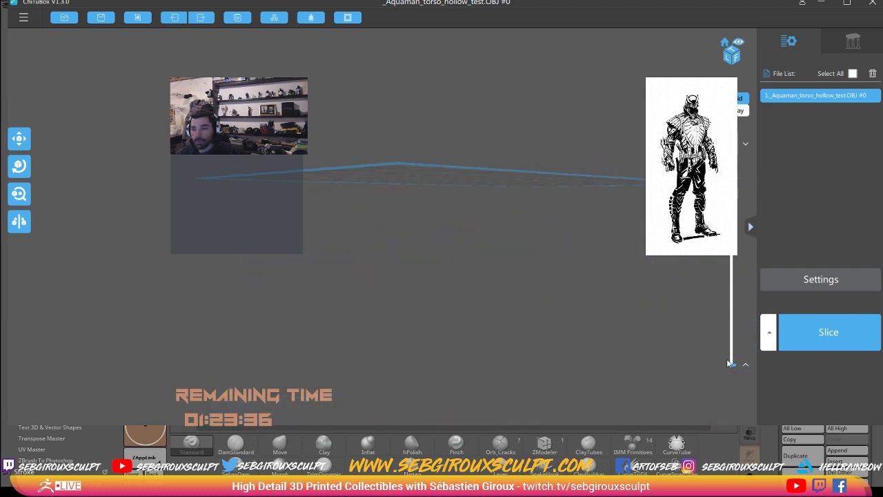
drag(731, 369, 731, 256)
mouse_move(601, 283)
mouse_down()
mouse_move(578, 300)
mouse_move(530, 246)
mouse_move(533, 260)
mouse_move(549, 249)
mouse_move(577, 262)
mouse_move(517, 292)
mouse_move(486, 289)
mouse_move(601, 240)
mouse_move(510, 224)
mouse_move(479, 168)
mouse_up()
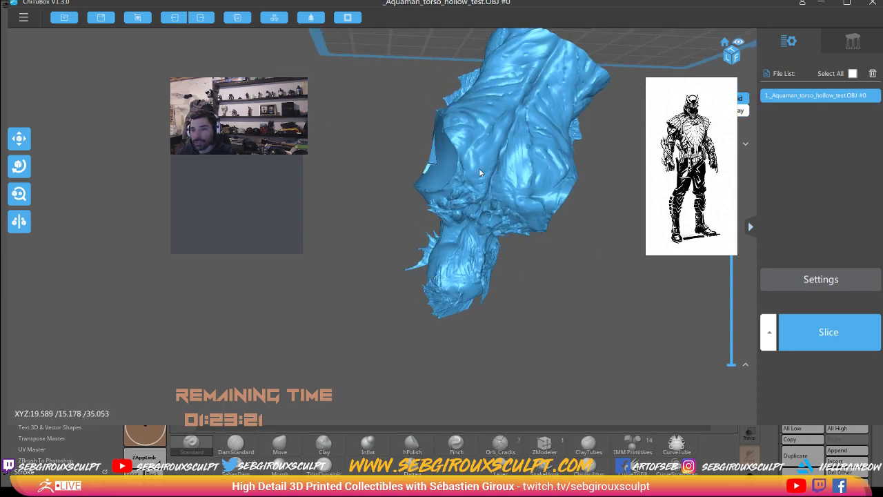
click(20, 166)
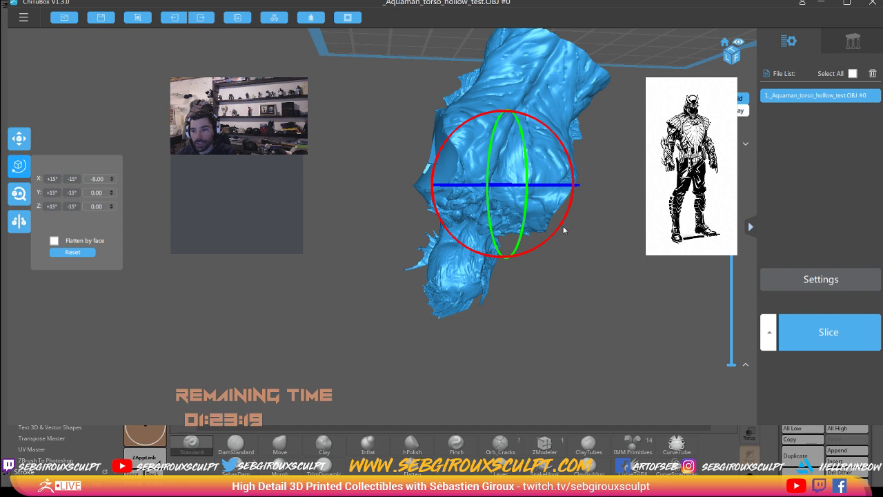
click(556, 226)
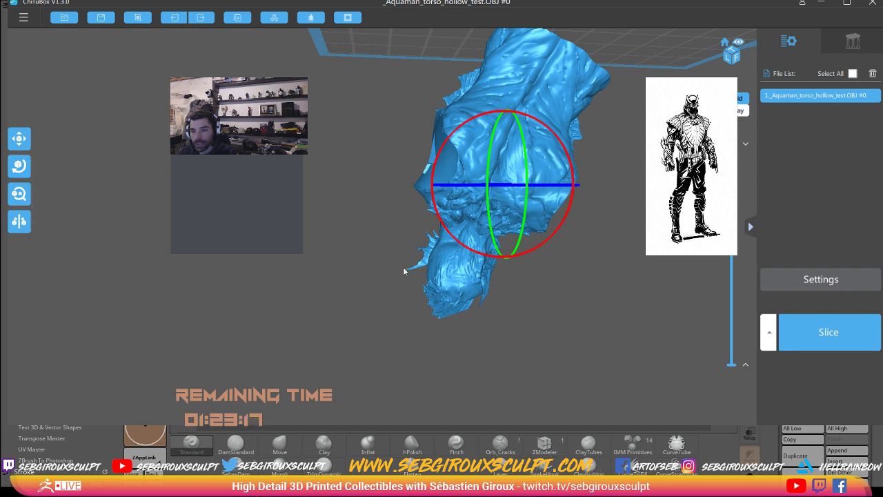
mouse_move(525, 252)
mouse_down()
mouse_move(525, 261)
mouse_move(421, 283)
mouse_up()
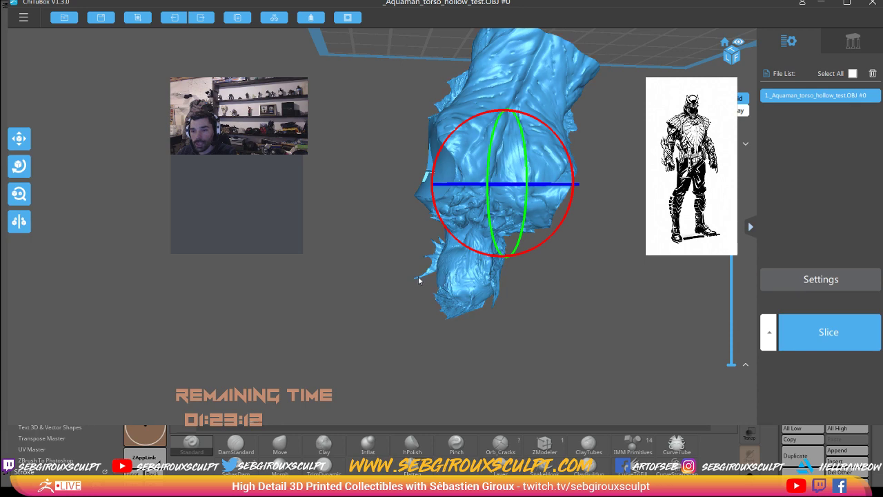
scroll(398, 268, up, 1)
scroll(411, 269, up, 1)
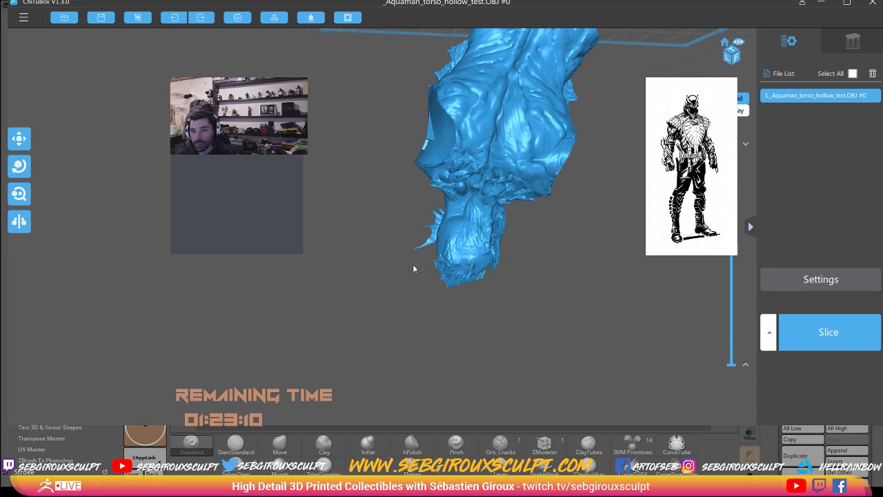
scroll(413, 264, up, 1)
scroll(412, 245, up, 2)
scroll(389, 259, up, 1)
scroll(348, 304, up, 1)
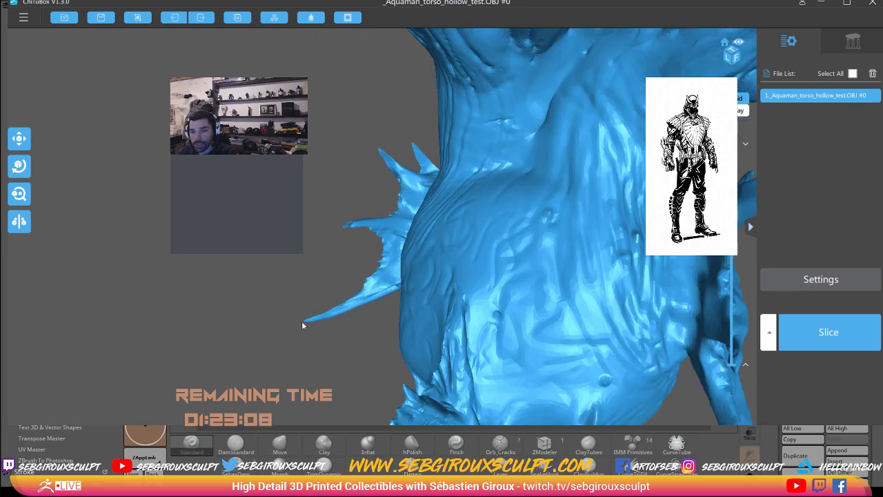
scroll(310, 321, up, 1)
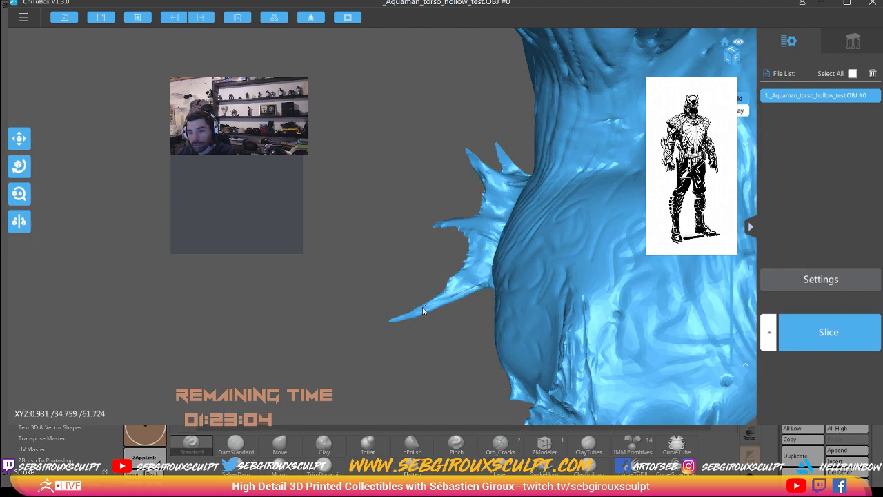
mouse_move(422, 305)
mouse_down()
mouse_move(404, 305)
mouse_move(417, 304)
mouse_move(475, 219)
mouse_move(529, 181)
mouse_up()
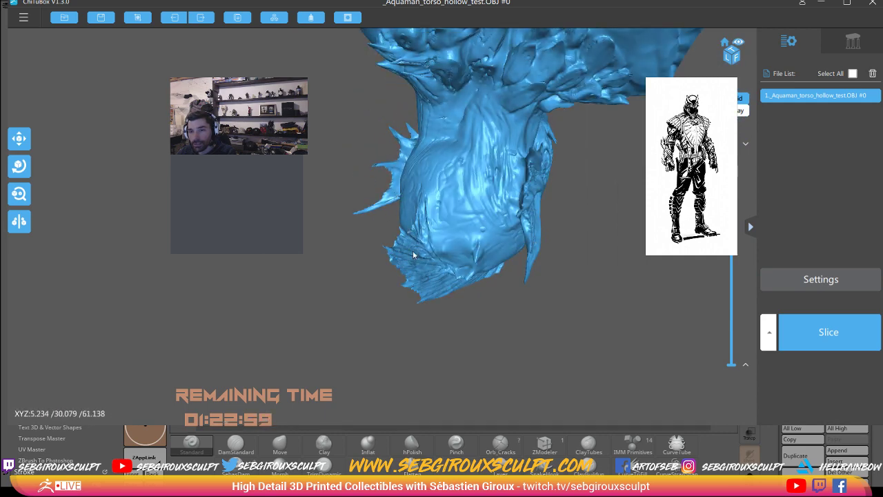
mouse_move(458, 249)
mouse_down()
mouse_move(431, 270)
mouse_move(440, 285)
mouse_move(406, 276)
mouse_move(416, 280)
mouse_move(447, 262)
mouse_move(478, 272)
mouse_up()
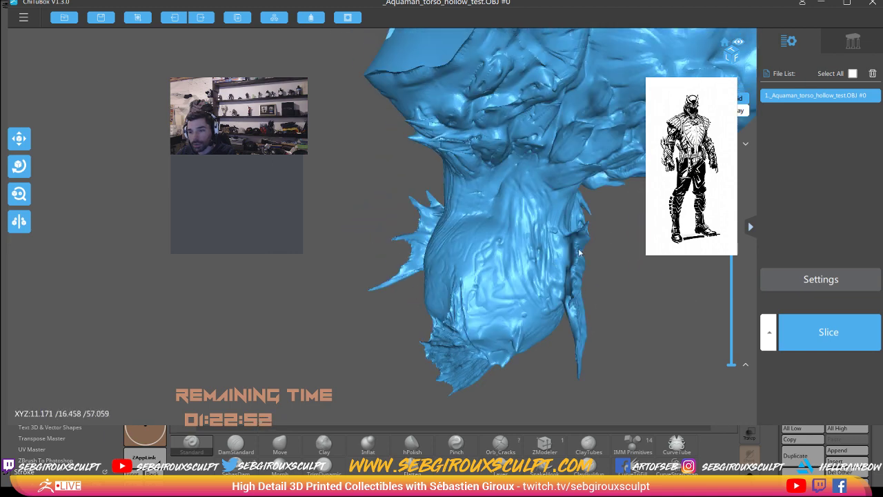
mouse_move(580, 252)
mouse_down()
mouse_move(545, 296)
mouse_move(466, 126)
mouse_move(477, 158)
mouse_move(510, 119)
mouse_move(510, 131)
mouse_move(477, 154)
mouse_move(532, 209)
mouse_move(516, 100)
mouse_move(520, 160)
mouse_move(540, 133)
mouse_move(636, 221)
mouse_up()
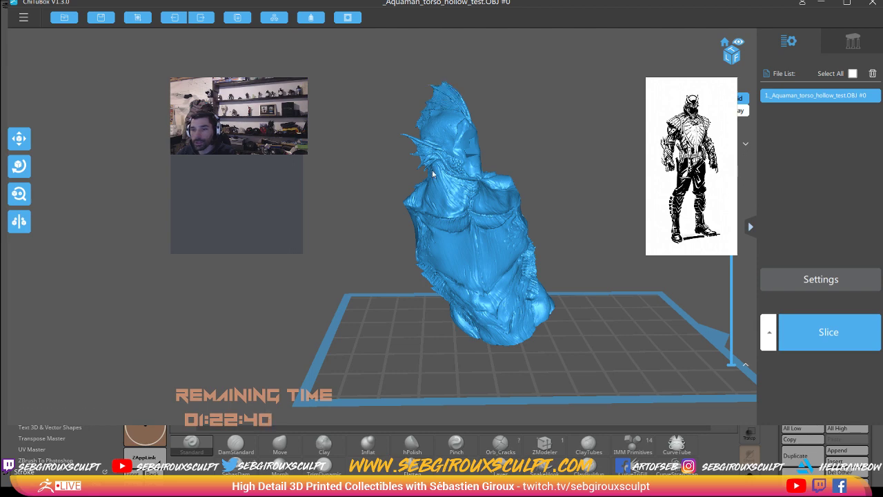
Step: Turn the torso counter-clockwise and tilt it from lying to upright with the Rotate gizmo
click(19, 166)
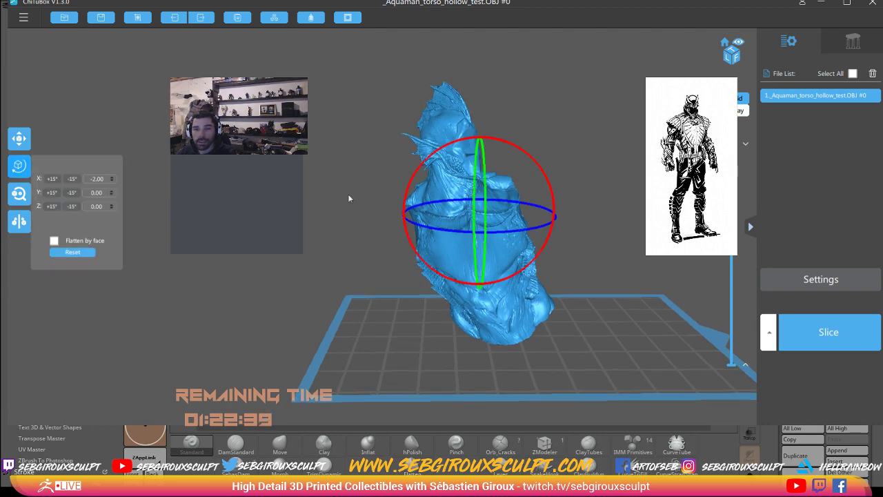
drag(532, 162, 369, 150)
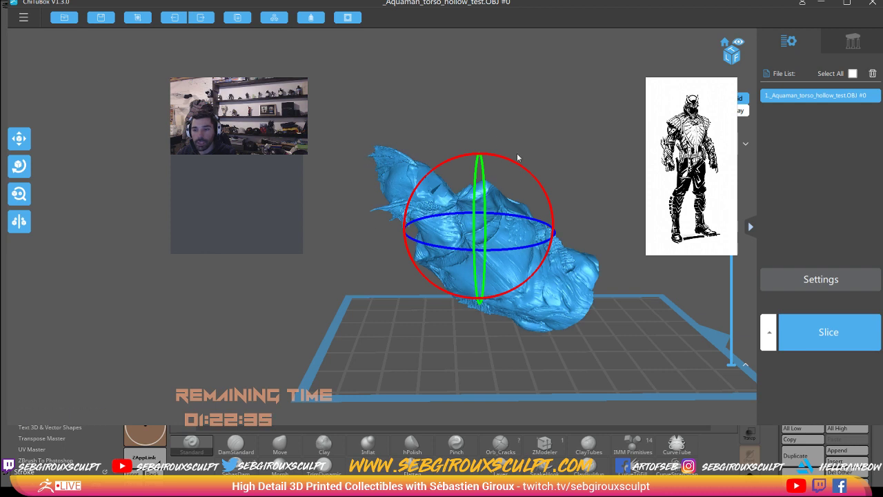
right_drag(518, 163, 505, 234)
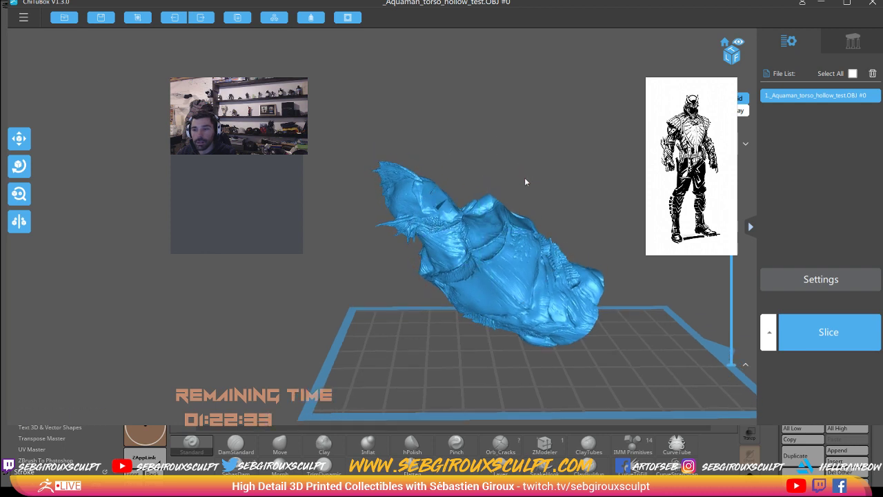
click(19, 165)
drag(533, 186, 542, 204)
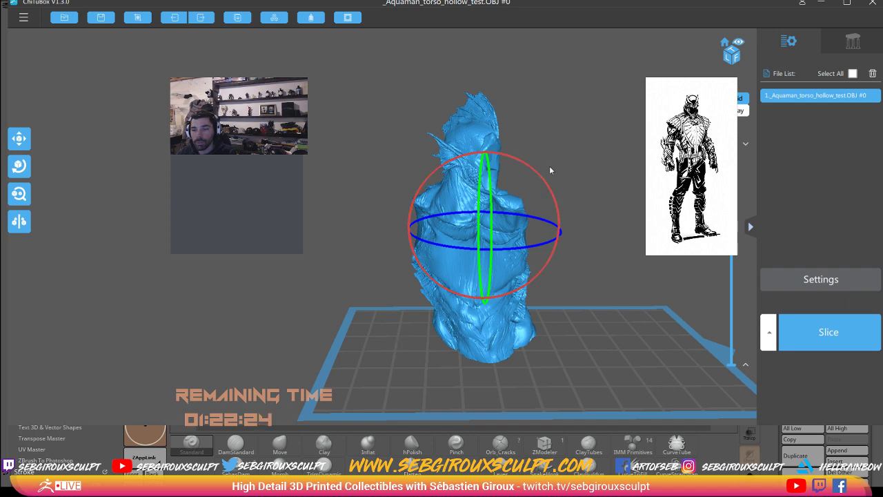
drag(544, 180, 525, 167)
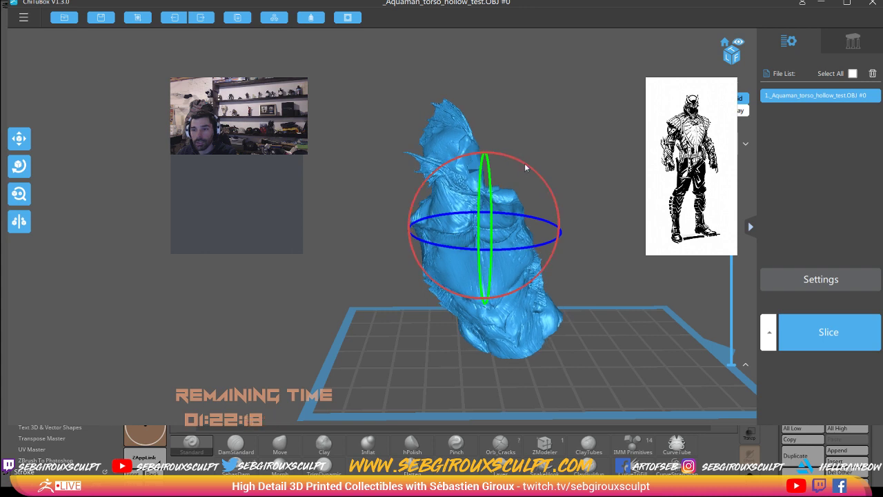
drag(524, 169, 526, 168)
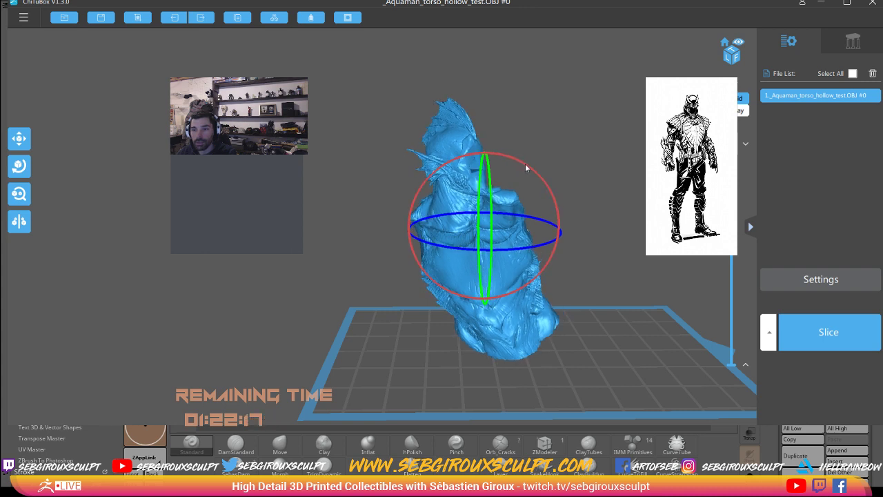
mouse_move(524, 163)
mouse_down()
mouse_move(525, 276)
mouse_move(599, 278)
mouse_up()
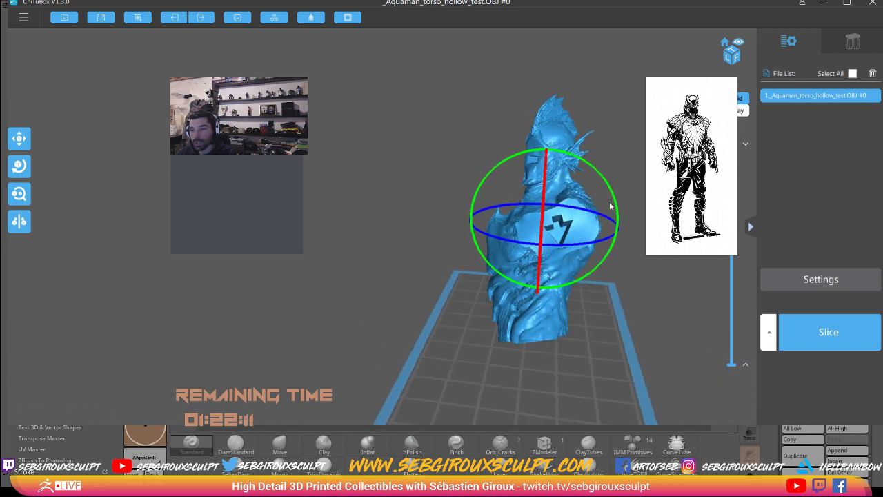
Step: Fine-tune the rotation so the chest faces differently, checking the stance from several angles
mouse_move(613, 199)
mouse_down()
mouse_move(611, 186)
mouse_move(614, 195)
mouse_up()
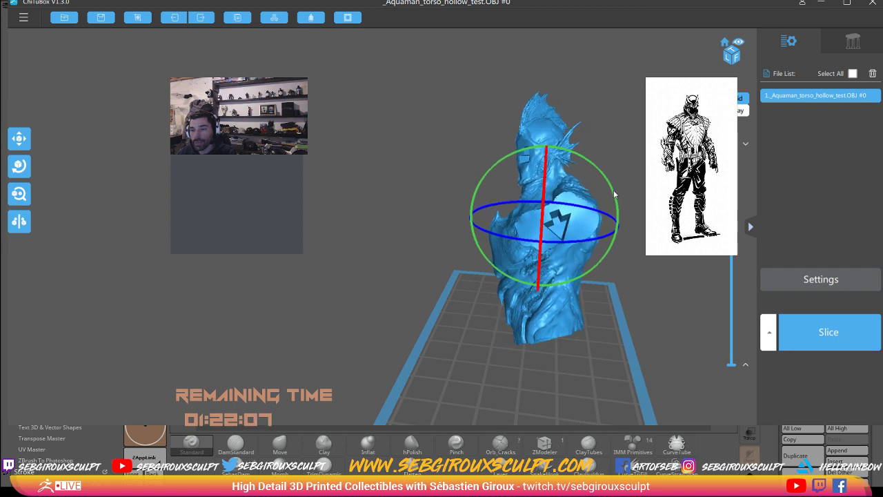
mouse_move(591, 320)
mouse_down()
mouse_move(514, 299)
mouse_move(456, 251)
mouse_up()
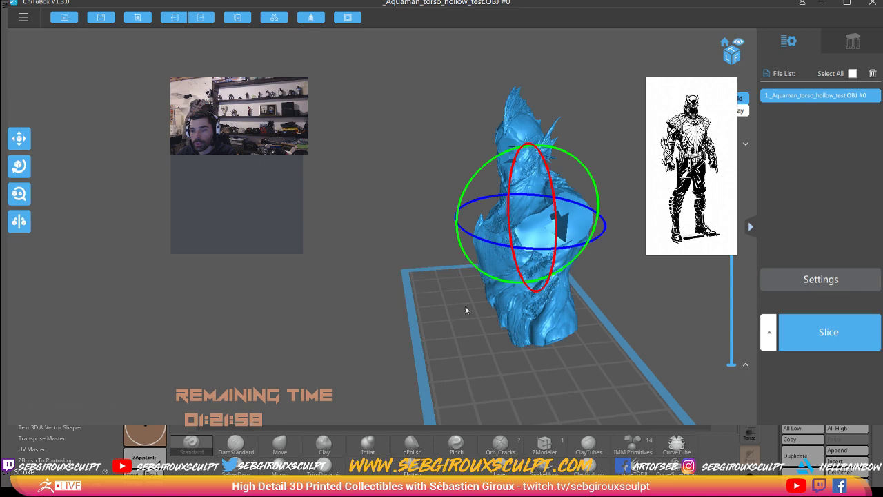
drag(472, 307, 499, 263)
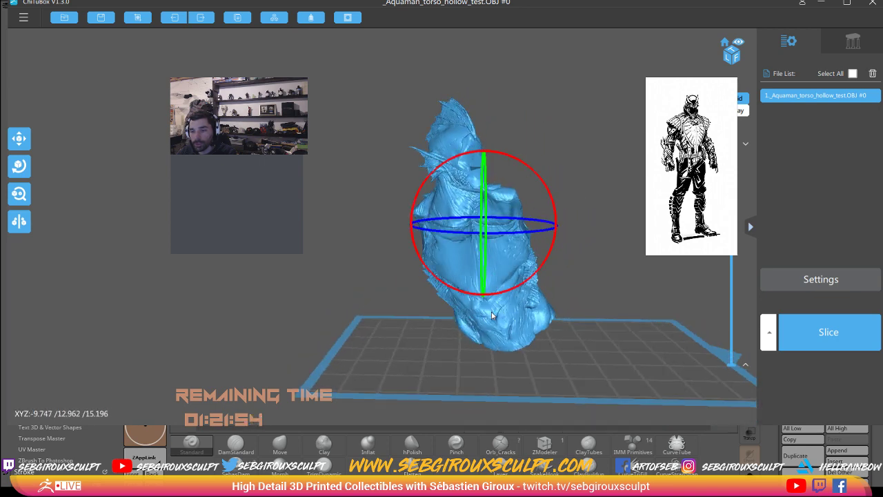
drag(483, 271, 462, 253)
mouse_move(517, 302)
mouse_down()
mouse_move(440, 290)
mouse_move(573, 334)
mouse_up()
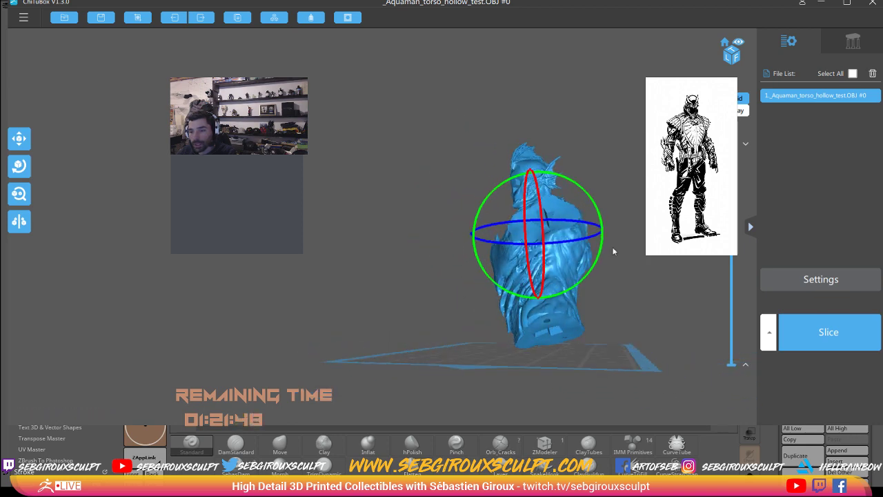
drag(612, 247, 583, 221)
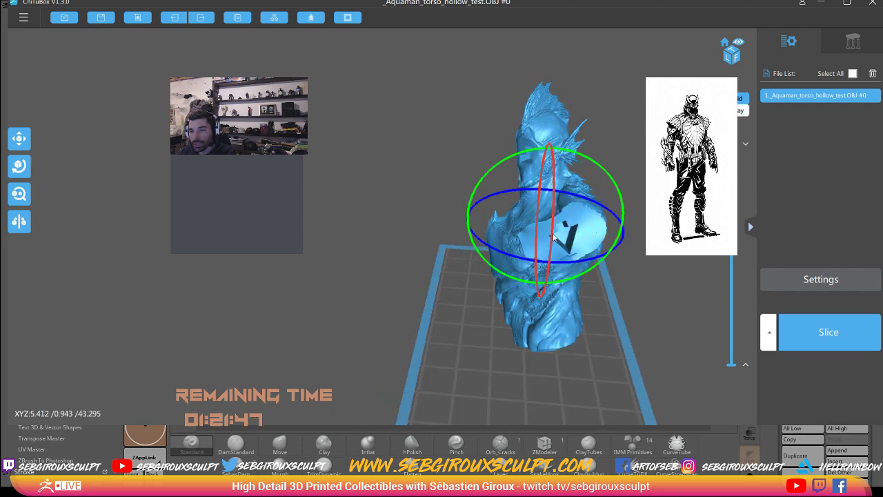
mouse_move(600, 246)
mouse_down()
mouse_move(530, 210)
mouse_move(586, 212)
mouse_move(543, 231)
mouse_move(474, 233)
mouse_move(445, 254)
mouse_move(383, 218)
mouse_up()
Step: Zoom in on the torso, open the Support settings, and switch to the browser's reference screenshot
scroll(441, 256, up, 2)
scroll(438, 257, up, 2)
scroll(428, 256, up, 2)
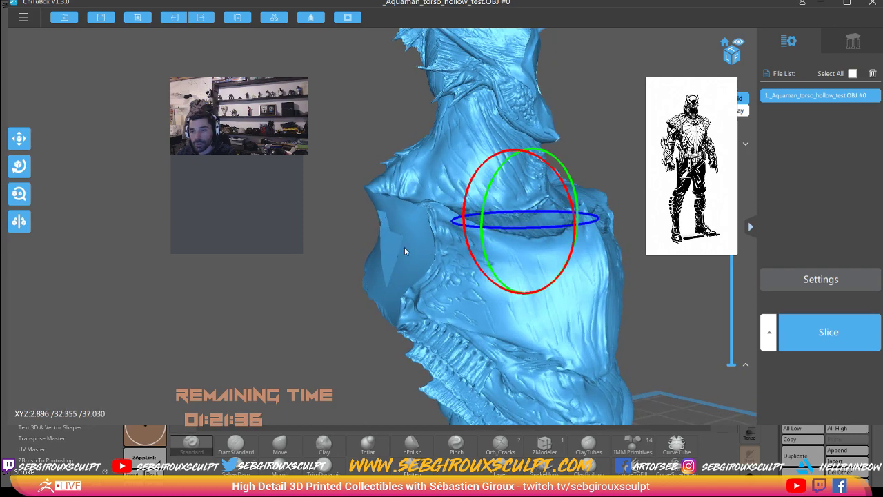
drag(465, 264, 418, 274)
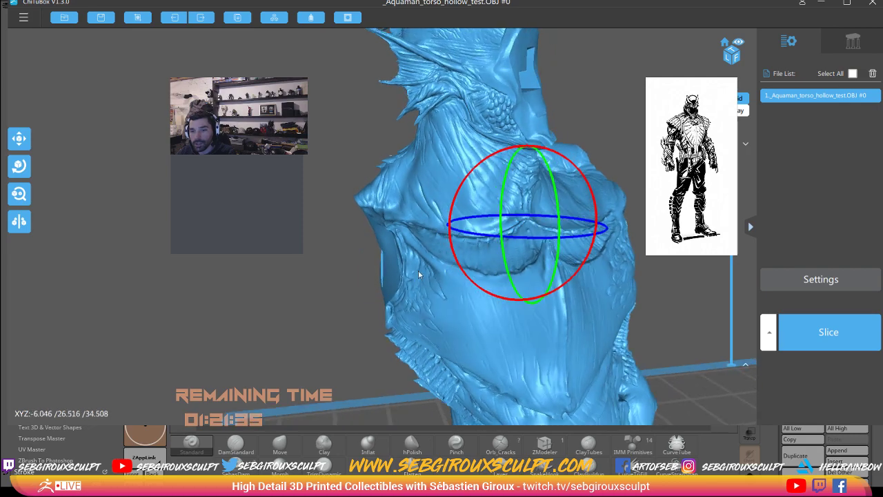
mouse_move(433, 243)
mouse_down()
mouse_move(442, 217)
mouse_move(430, 271)
mouse_move(480, 286)
mouse_move(466, 235)
mouse_move(493, 244)
mouse_move(498, 259)
mouse_move(501, 235)
mouse_move(524, 249)
mouse_up()
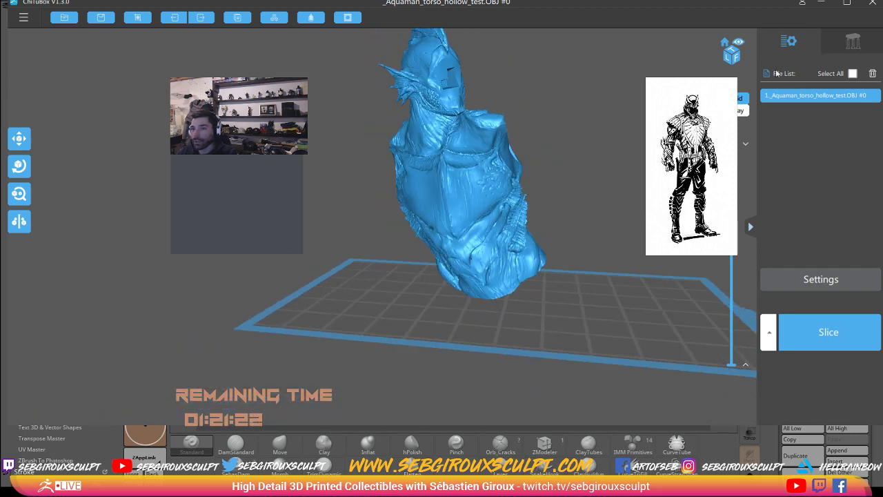
click(847, 44)
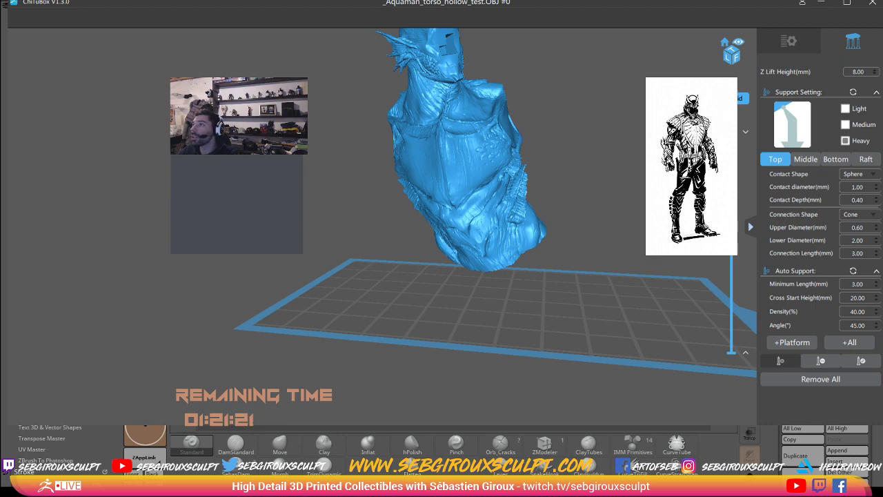
key(alt+Tab)
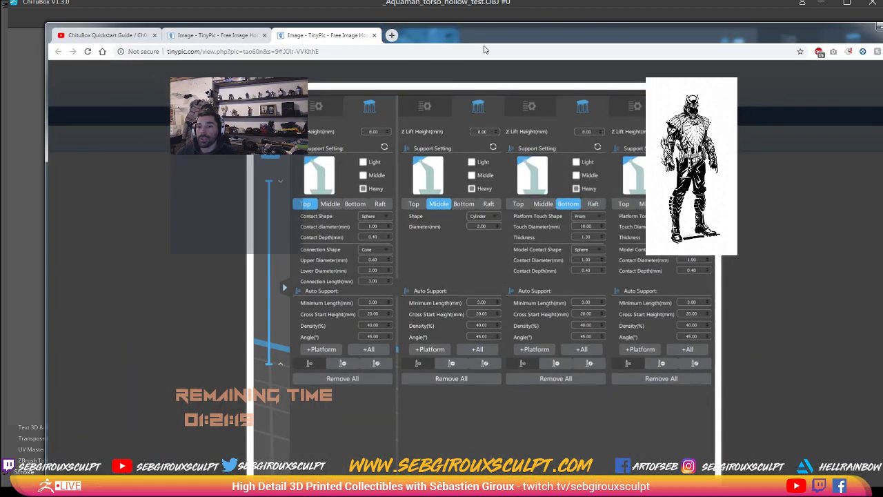
Step: Return to the ChiTuBox supports video page and copy its web address
click(97, 26)
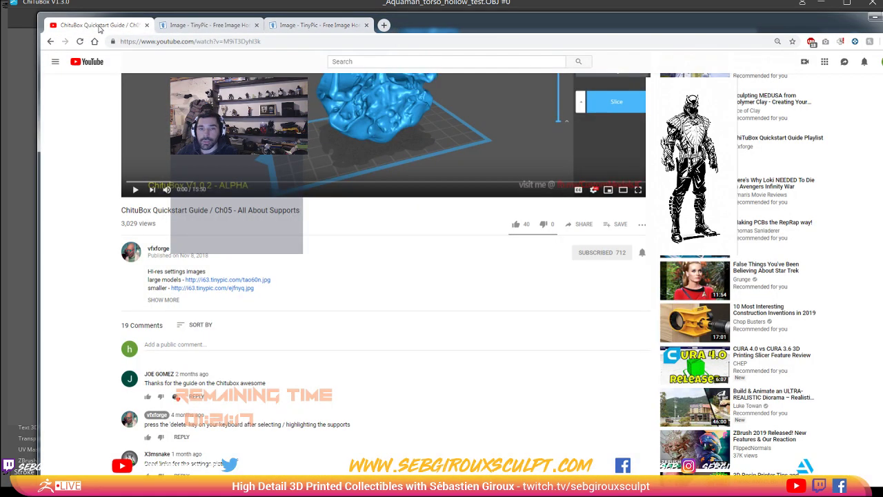
scroll(378, 282, up, 5)
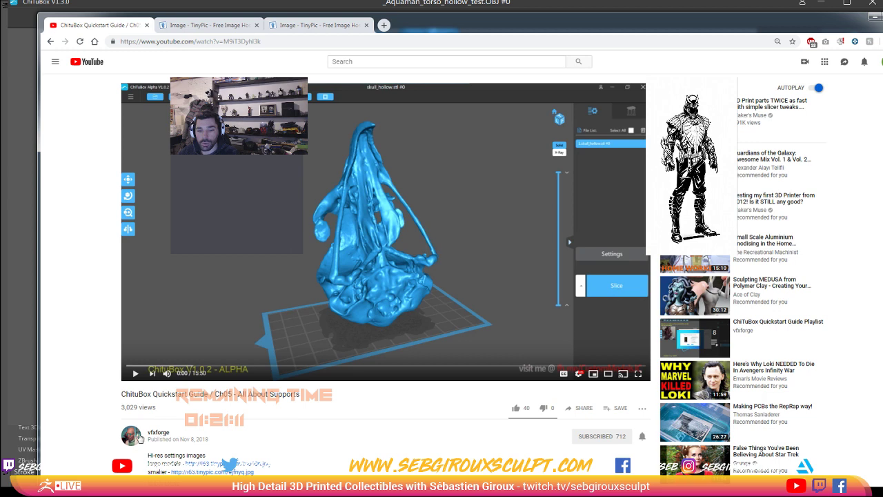
click(233, 42)
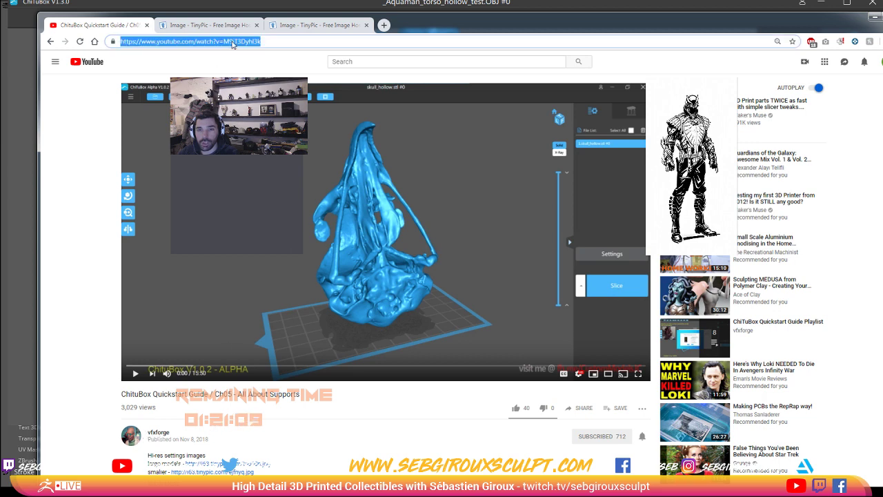
key(alt+Tab)
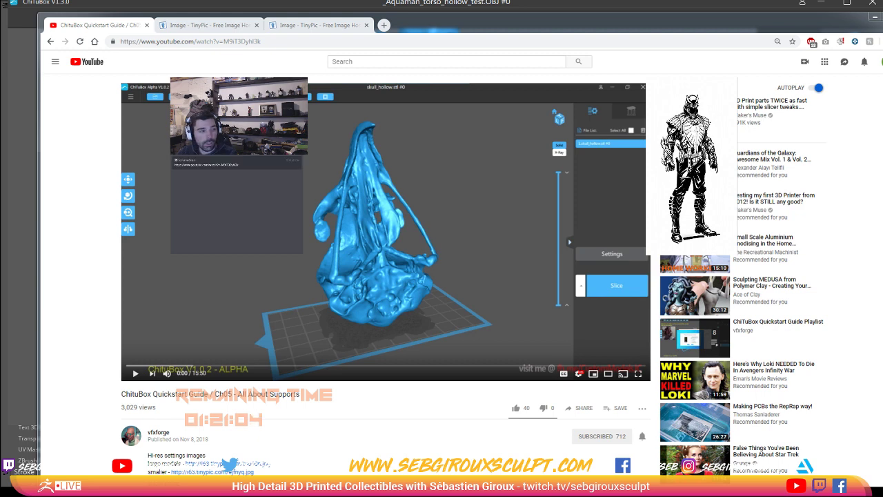
scroll(179, 414, down, 1)
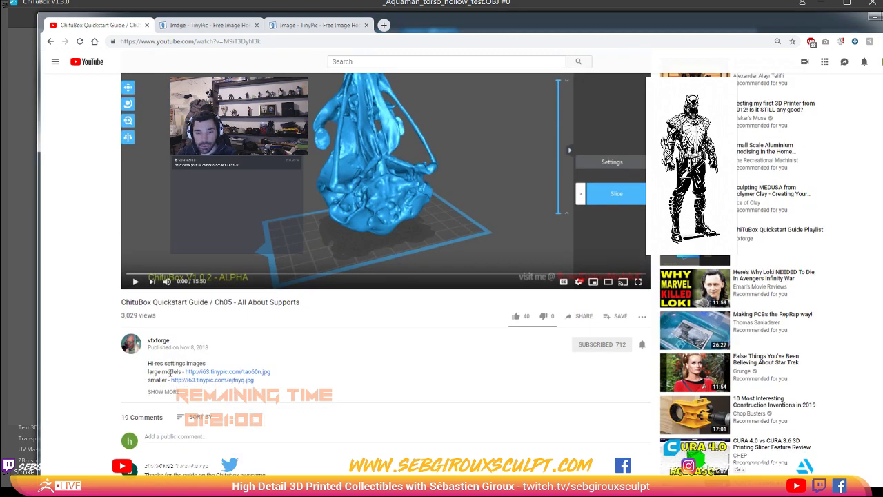
Step: Compare the two saved support-settings screenshots, including the small-objects one
click(204, 27)
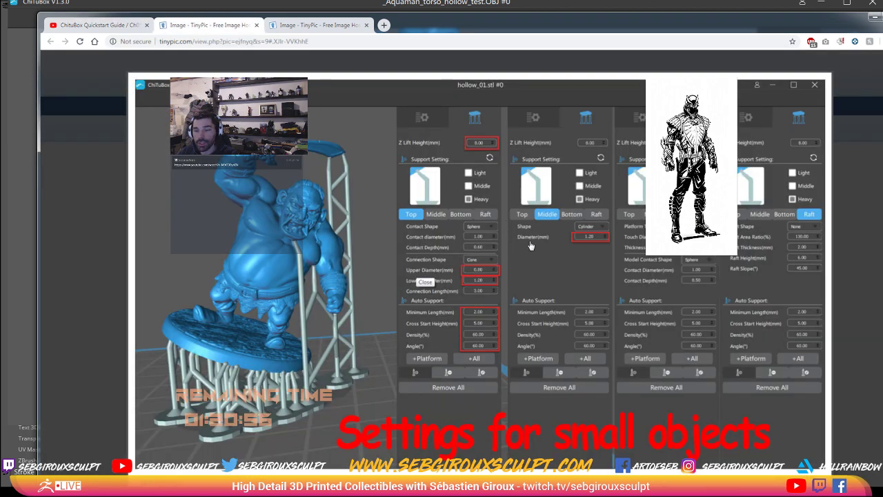
click(332, 25)
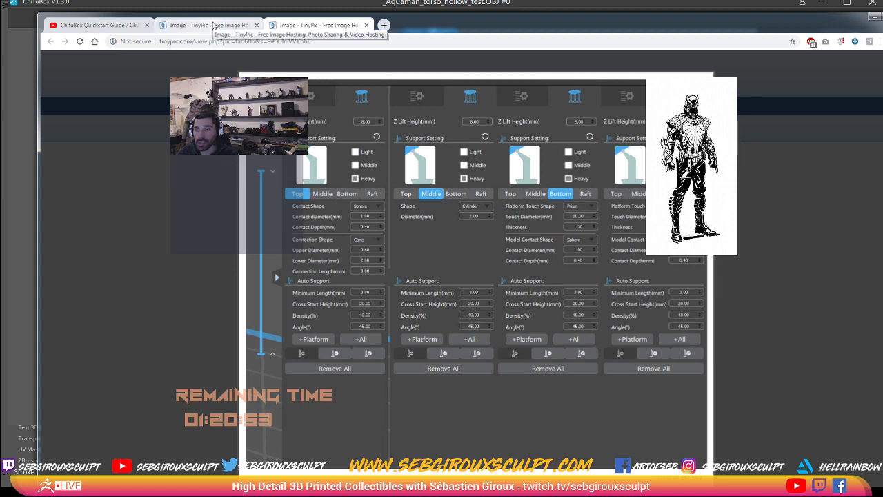
click(214, 25)
click(303, 27)
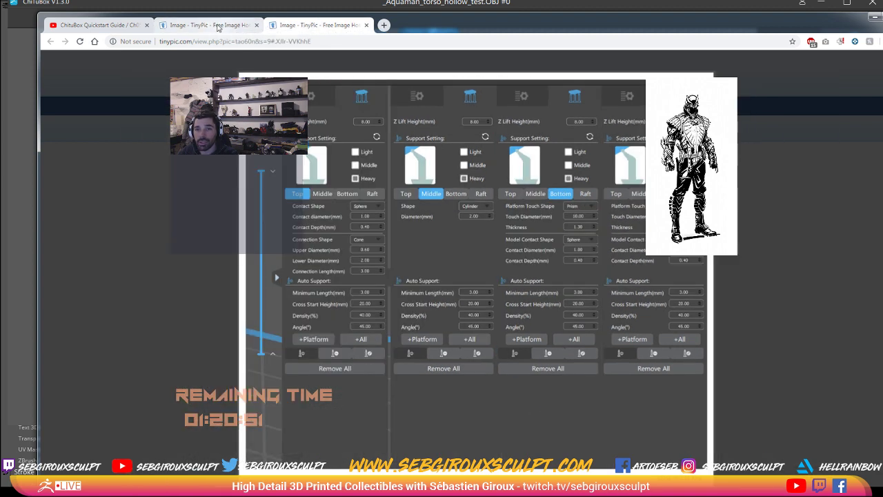
click(218, 26)
click(295, 26)
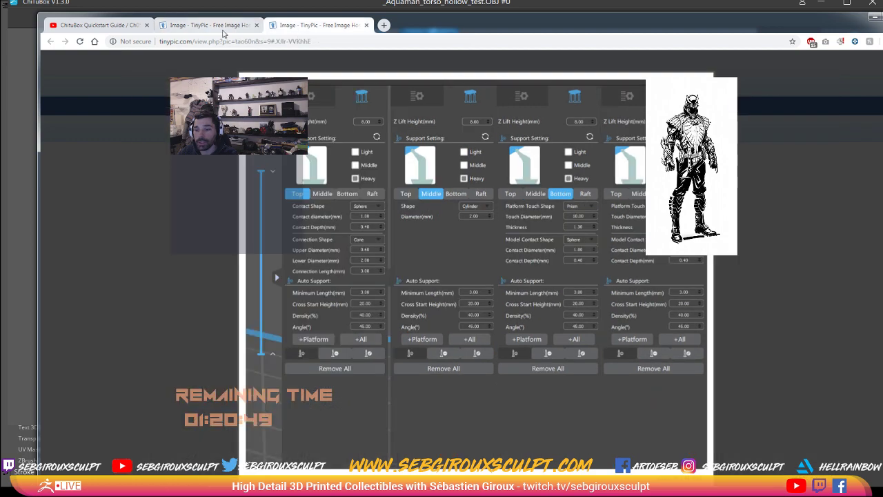
Step: Move the reference browser window aside to reveal the model
drag(453, 30, 882, 167)
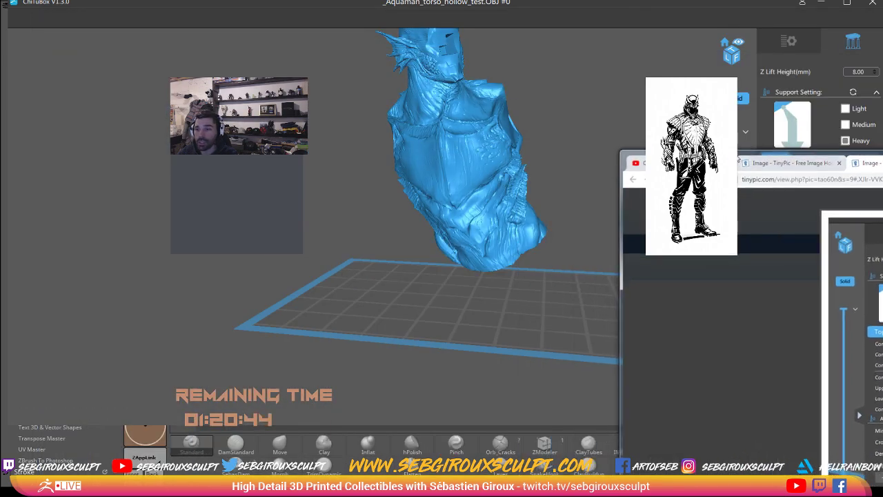
drag(738, 160, 165, 91)
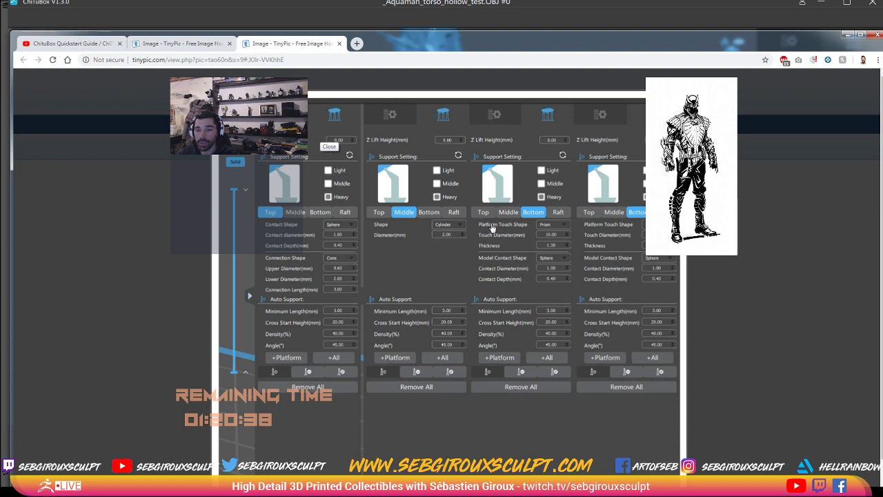
drag(456, 49, 3, 289)
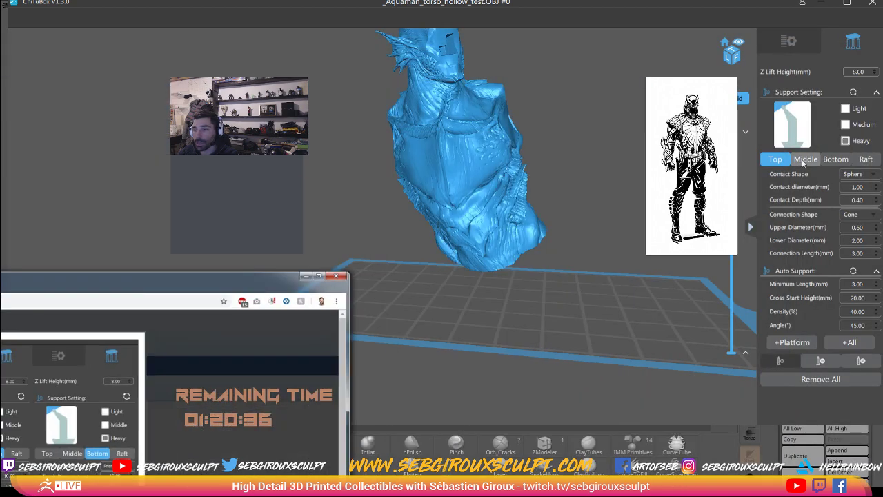
Step: Look through ChiTuBox's support setting categories and orbit to a frontal torso view
click(802, 161)
scroll(799, 164, down, 1)
scroll(797, 166, down, 1)
click(765, 164)
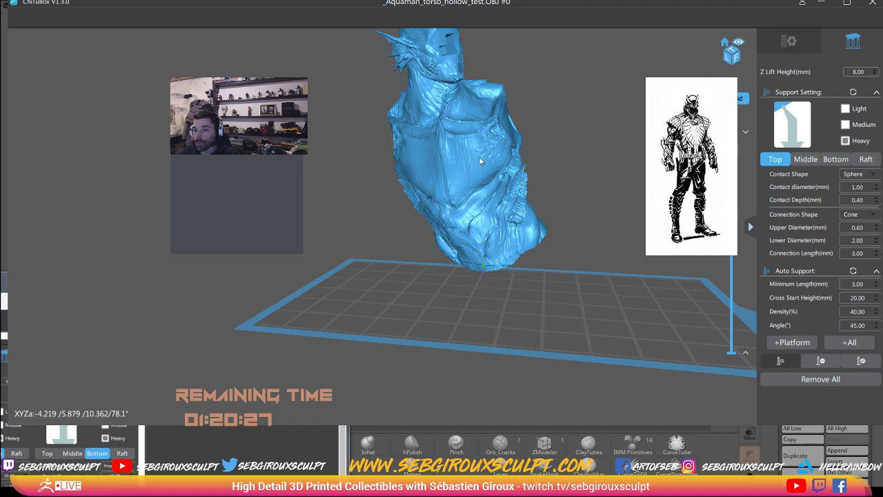
mouse_move(474, 286)
right_down()
mouse_move(444, 286)
mouse_move(462, 282)
right_up()
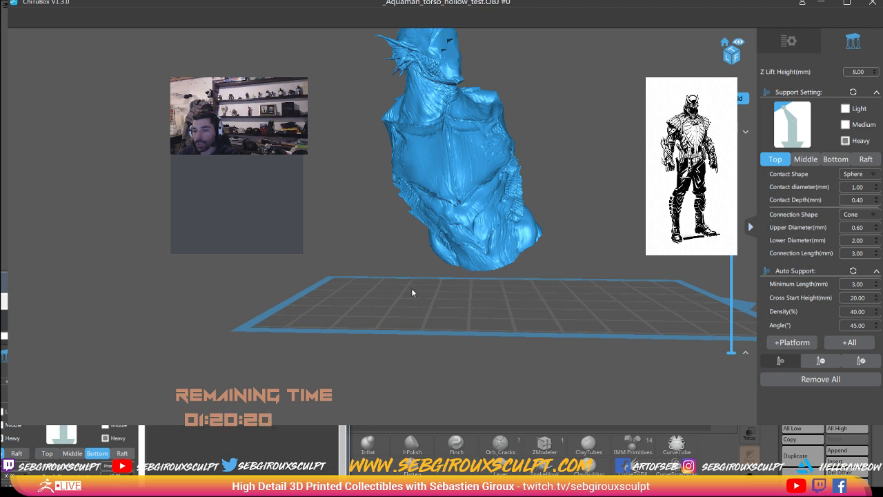
right_drag(508, 276, 475, 286)
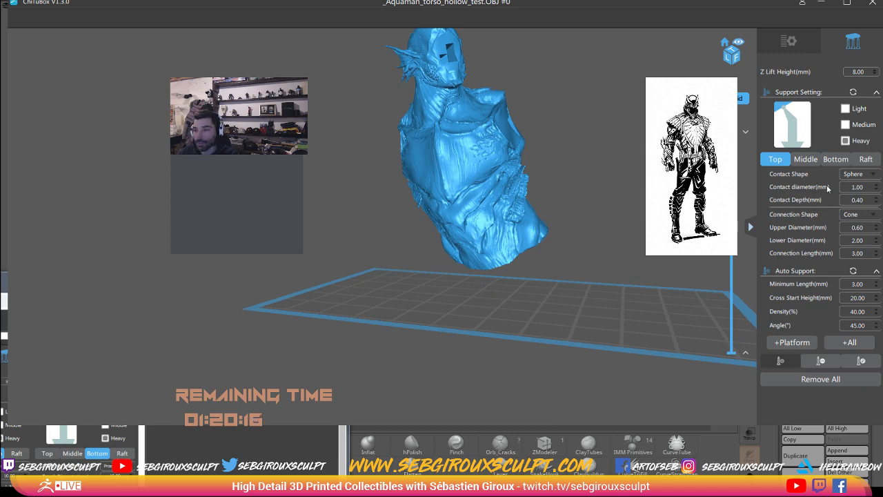
mouse_move(466, 245)
right_down()
mouse_move(504, 289)
mouse_move(176, 272)
right_up()
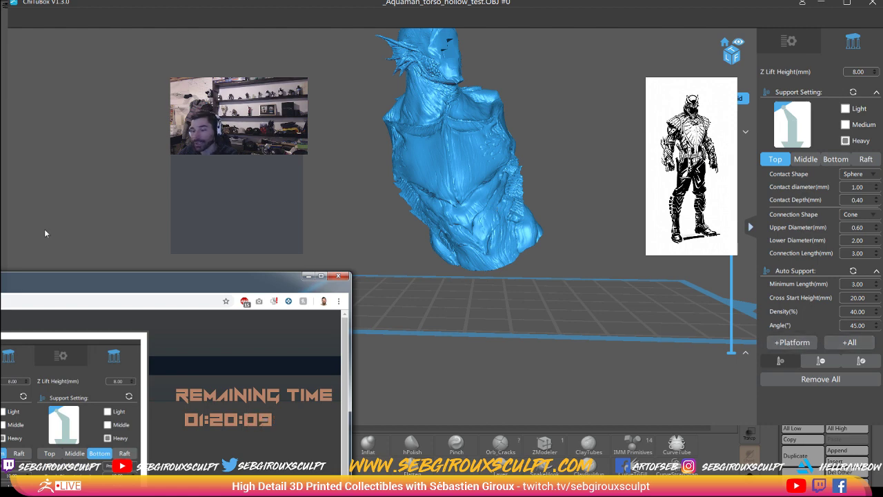
Step: Enlarge the reference window, recheck the support-settings screenshot, then minimize Chrome
double_click(47, 271)
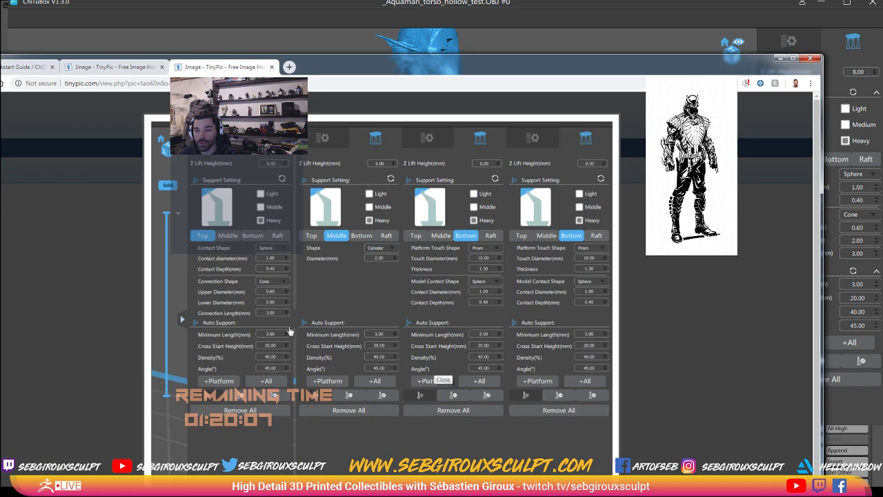
double_click(693, 61)
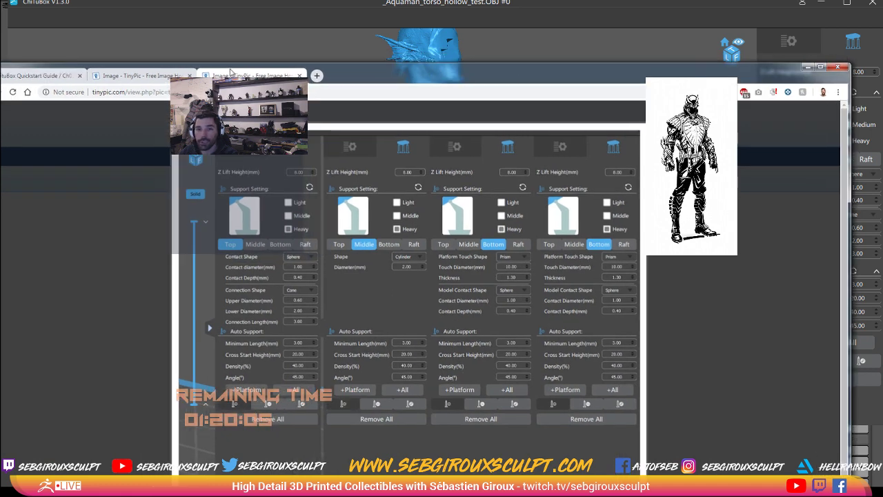
click(140, 81)
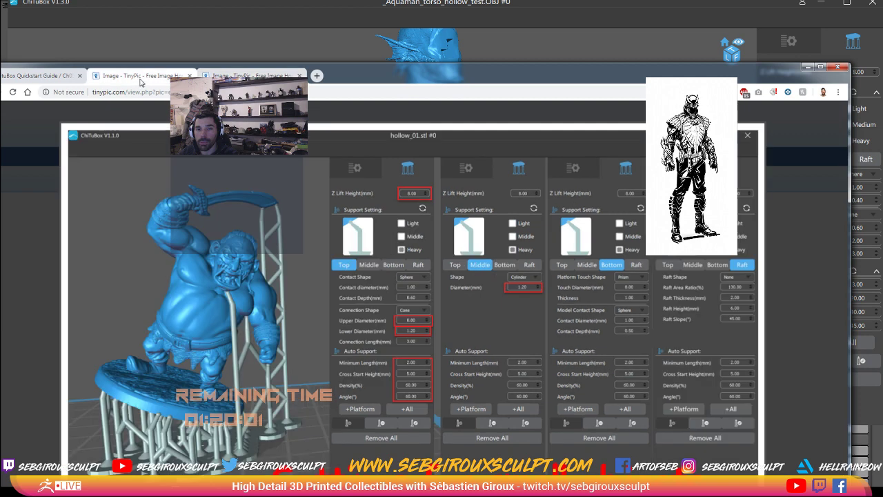
click(20, 75)
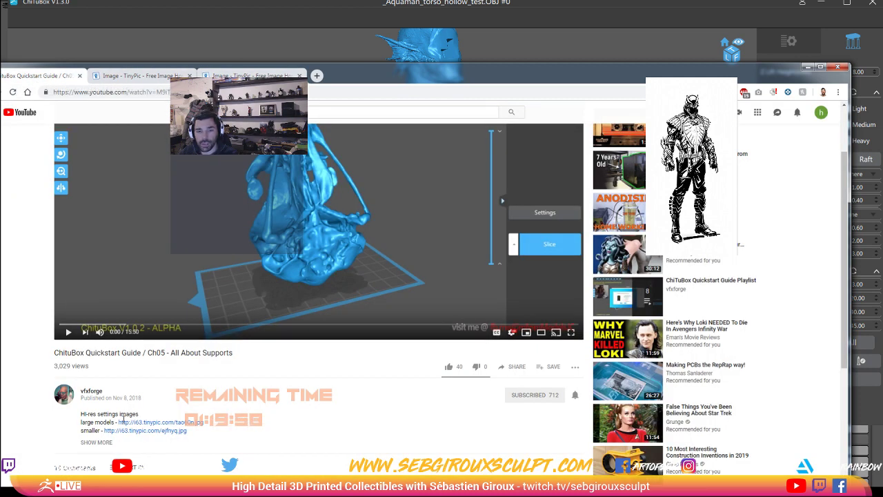
click(216, 72)
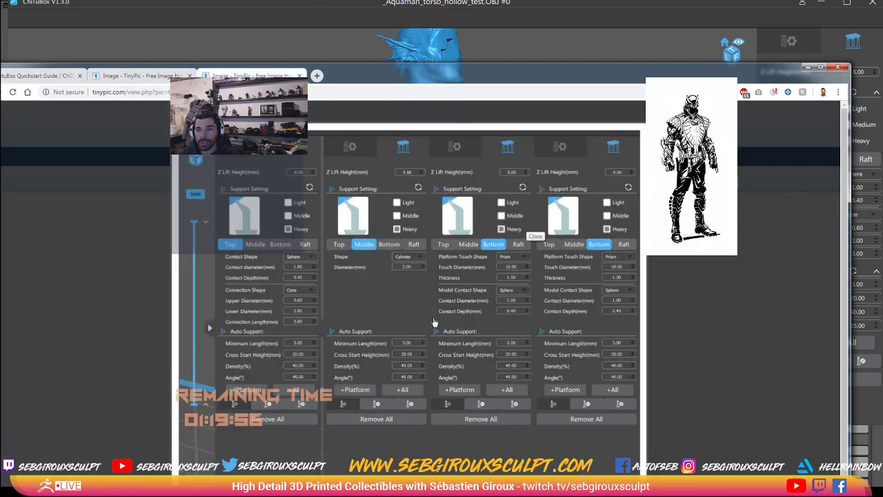
click(807, 66)
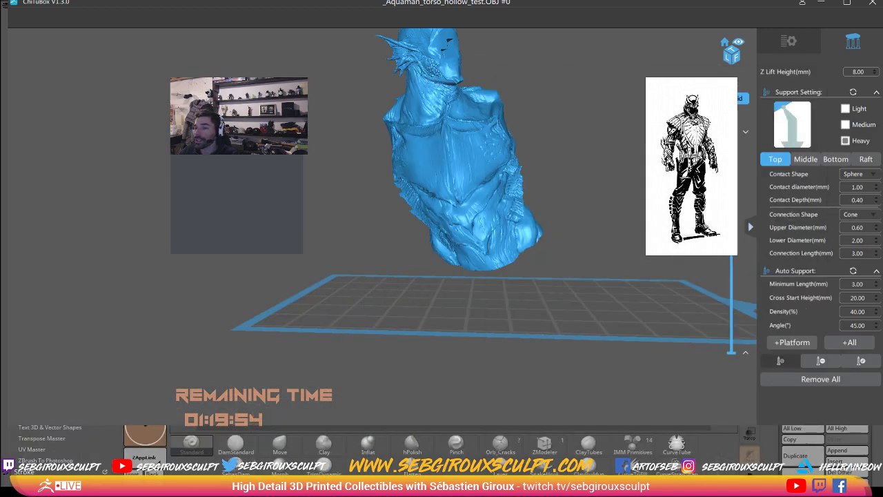
Step: Orbit and zoom to inspect the torso's hollow base and drain hole
right_drag(661, 268, 644, 268)
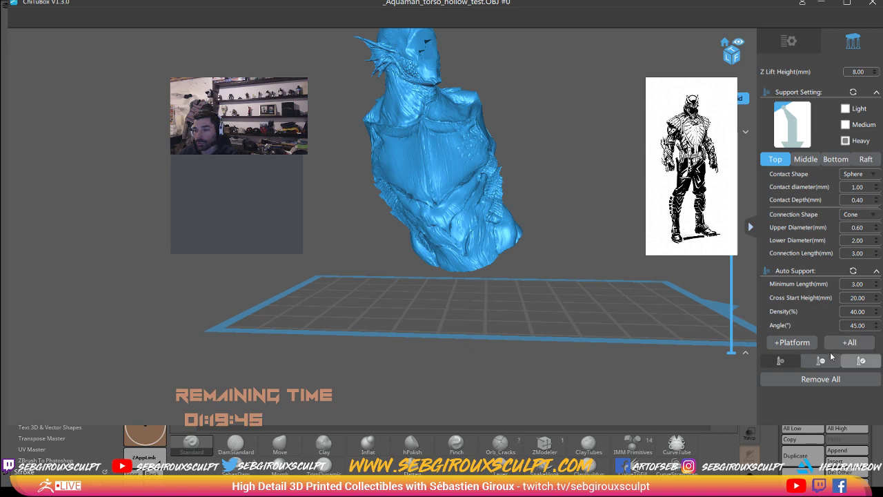
mouse_move(418, 250)
right_down()
mouse_move(402, 220)
mouse_move(604, 229)
right_up()
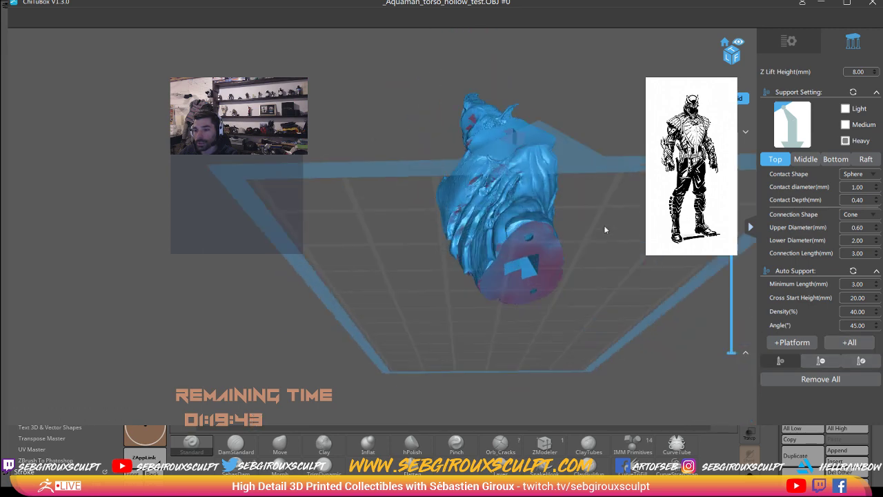
scroll(603, 225, up, 3)
scroll(596, 247, up, 3)
scroll(561, 242, up, 3)
scroll(541, 234, up, 2)
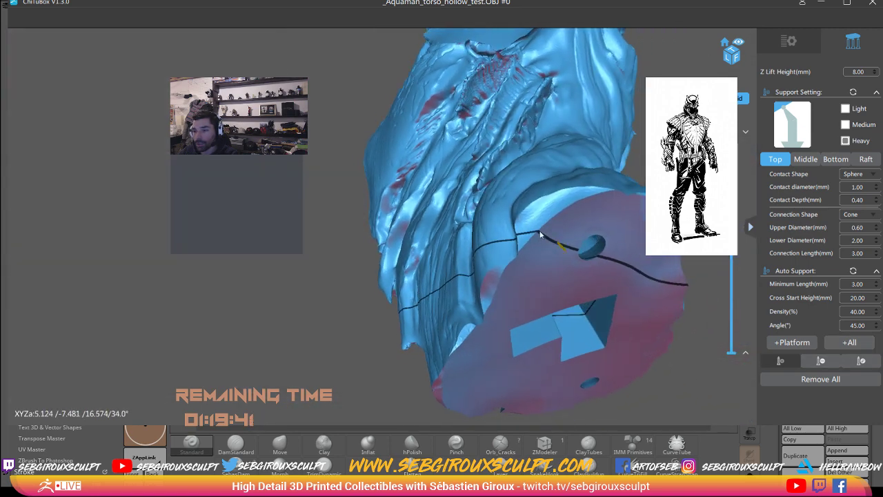
mouse_move(540, 234)
right_down()
mouse_move(499, 246)
mouse_move(517, 249)
mouse_move(509, 244)
mouse_move(540, 111)
mouse_move(508, 247)
mouse_move(543, 247)
mouse_move(595, 279)
mouse_move(559, 263)
mouse_move(526, 204)
right_up()
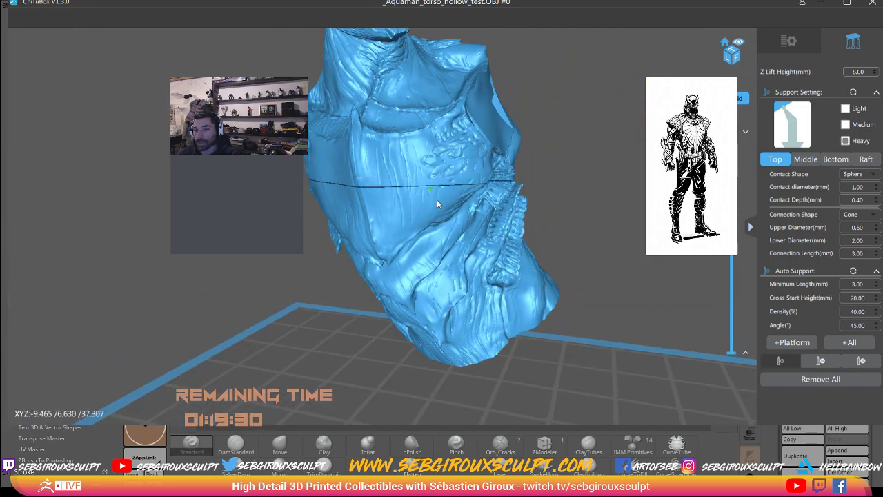
right_drag(437, 204, 449, 210)
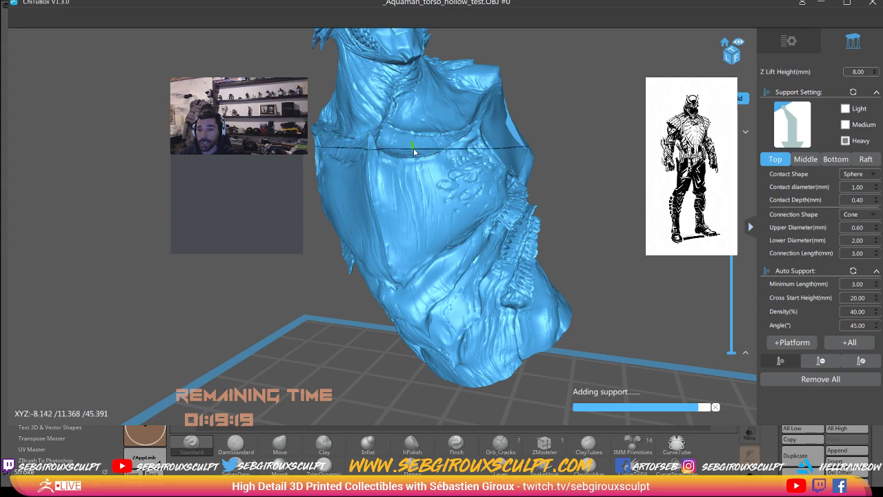
Step: Orbit and zoom around the new supports, checking the chest and underside placement
right_drag(515, 212, 429, 187)
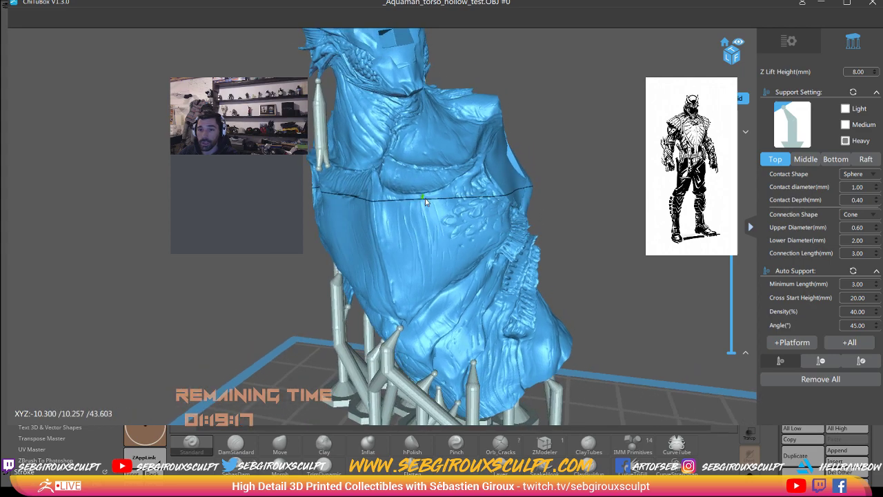
scroll(429, 187, up, 3)
scroll(376, 169, up, 2)
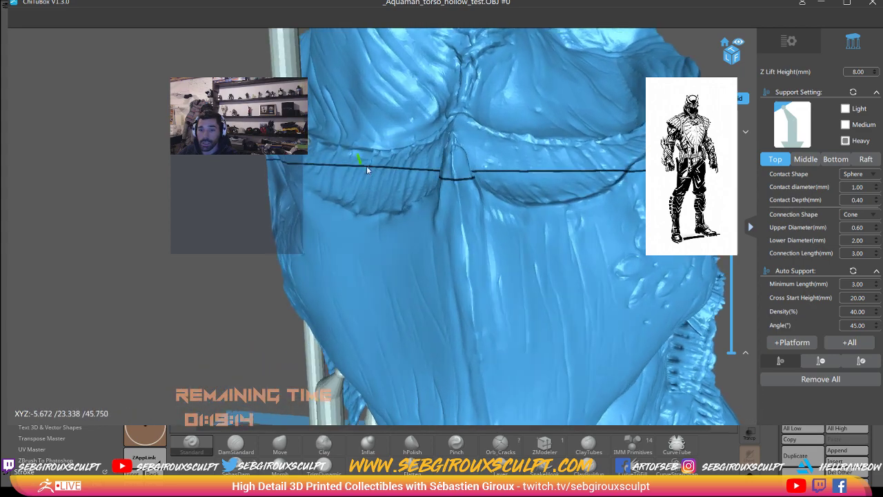
scroll(377, 169, up, 2)
scroll(376, 168, down, 2)
mouse_move(377, 168)
right_down()
mouse_move(378, 154)
mouse_move(388, 160)
right_up()
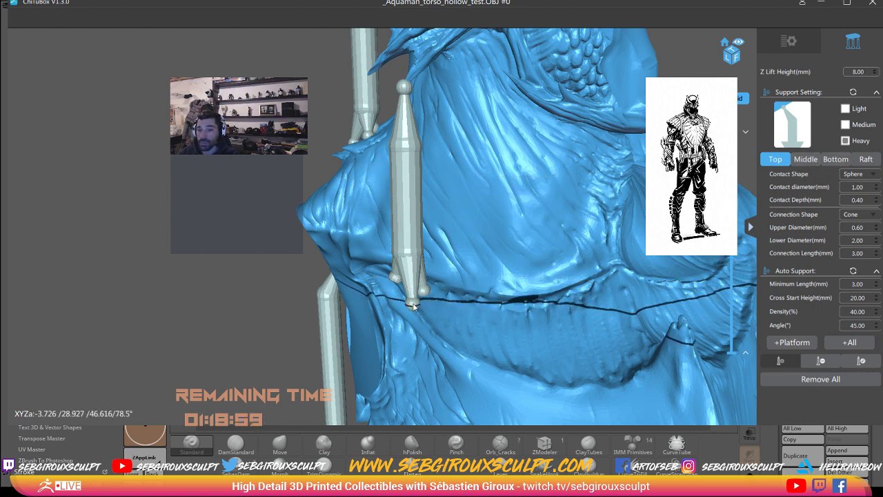
drag(406, 254, 479, 167)
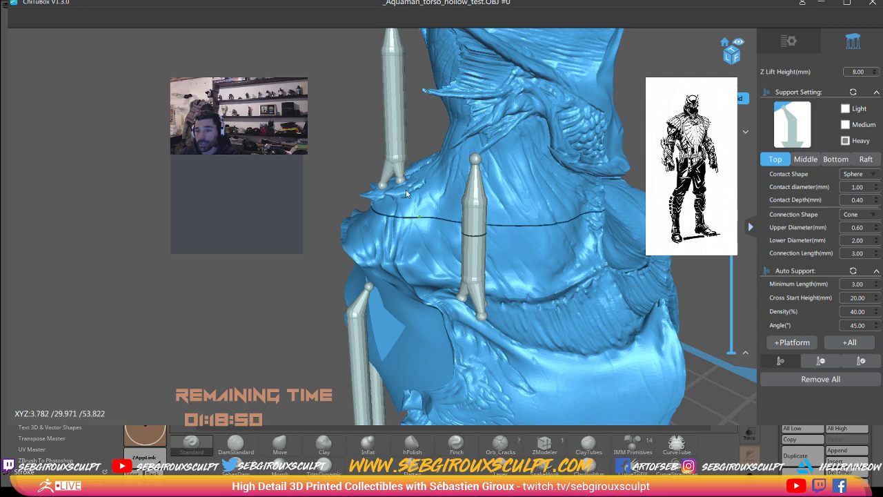
mouse_move(395, 184)
mouse_down()
mouse_move(518, 204)
mouse_move(518, 213)
mouse_move(602, 231)
mouse_move(459, 273)
mouse_move(470, 263)
mouse_move(420, 266)
mouse_move(486, 298)
mouse_move(472, 290)
mouse_move(542, 259)
mouse_move(616, 292)
mouse_move(595, 277)
mouse_move(538, 271)
mouse_move(579, 259)
mouse_move(562, 271)
mouse_move(551, 265)
mouse_move(568, 214)
mouse_move(555, 219)
mouse_up()
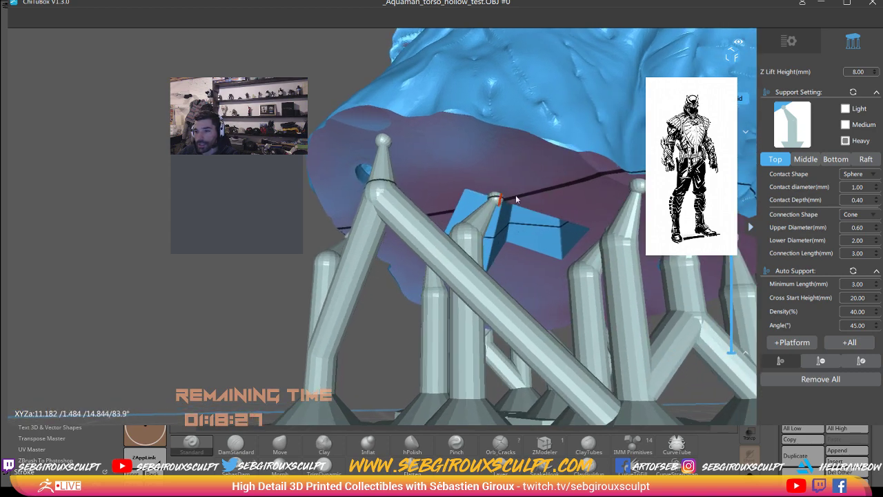
mouse_move(516, 199)
mouse_down()
mouse_move(503, 200)
mouse_move(536, 202)
mouse_move(485, 202)
mouse_move(479, 229)
mouse_move(569, 239)
mouse_move(551, 242)
mouse_move(573, 248)
mouse_move(635, 197)
mouse_move(776, 391)
mouse_up()
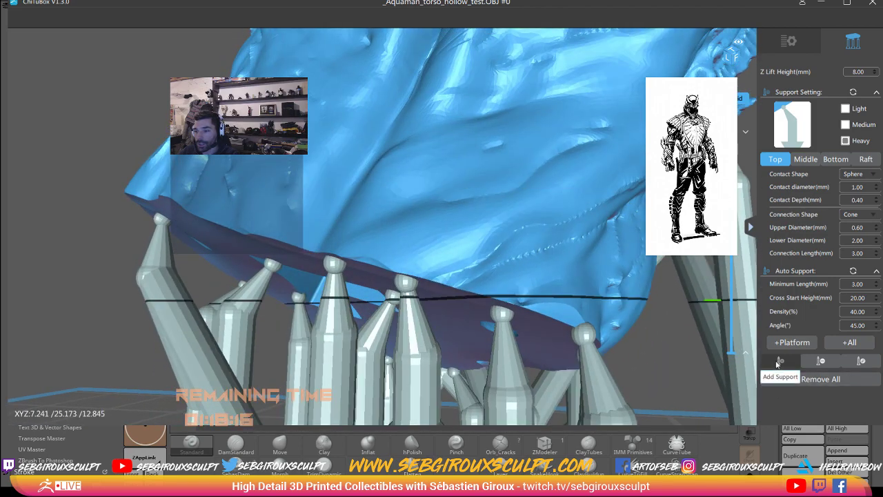
Step: Manually add two extra supports under the hollow rim
click(778, 361)
mouse_move(566, 290)
mouse_down()
mouse_move(514, 297)
mouse_move(505, 289)
mouse_move(508, 306)
mouse_move(497, 296)
mouse_move(502, 276)
mouse_up()
click(502, 274)
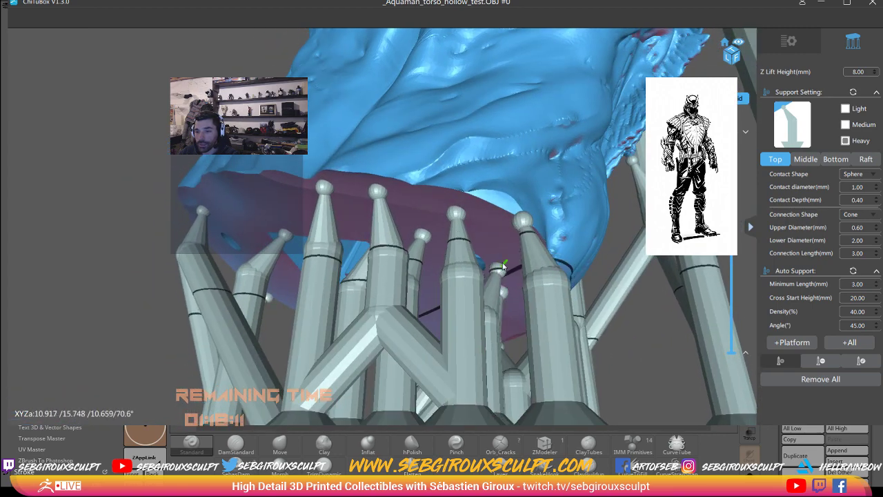
click(496, 243)
Step: Inspect the supported torso from all angles, then scrub the layer preview down to layer 49
mouse_move(496, 243)
mouse_down()
mouse_move(483, 254)
mouse_move(261, 247)
mouse_move(346, 248)
mouse_move(434, 268)
mouse_move(423, 235)
mouse_move(431, 214)
mouse_move(482, 233)
mouse_move(503, 226)
mouse_move(379, 373)
mouse_move(409, 369)
mouse_move(412, 318)
mouse_move(337, 349)
mouse_up()
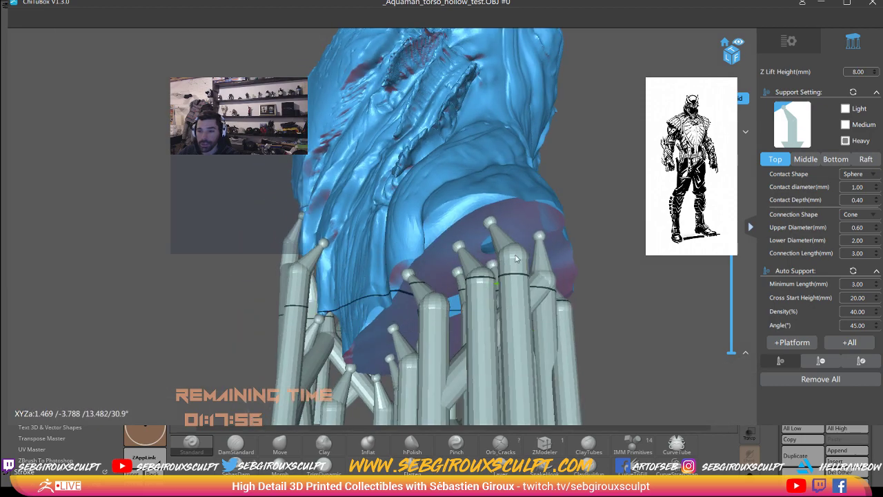
mouse_move(495, 259)
mouse_down()
mouse_move(459, 258)
mouse_move(505, 271)
mouse_up()
mouse_move(550, 300)
mouse_down()
mouse_move(456, 334)
mouse_move(446, 202)
mouse_up()
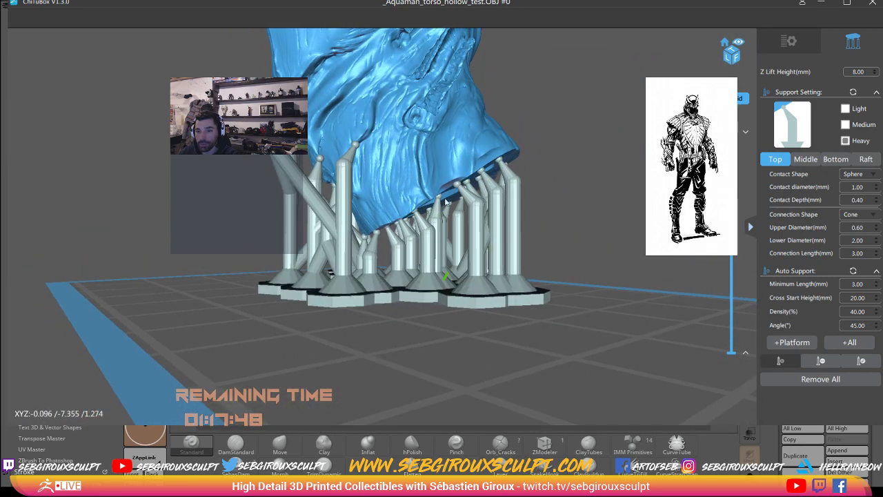
mouse_move(505, 156)
mouse_down()
mouse_move(536, 323)
mouse_move(579, 294)
mouse_move(532, 300)
mouse_move(477, 199)
mouse_up()
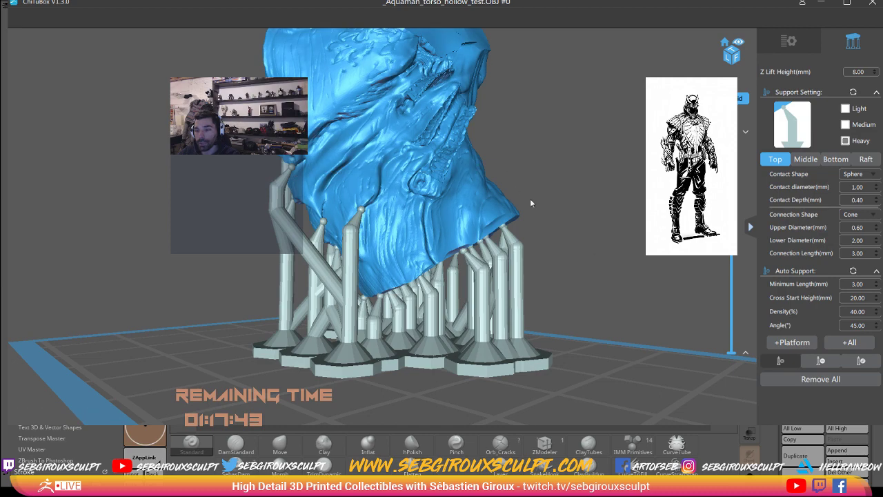
scroll(583, 218, up, 3)
mouse_move(584, 271)
mouse_down()
mouse_move(549, 246)
mouse_move(584, 251)
mouse_move(497, 211)
mouse_move(526, 207)
mouse_move(382, 216)
mouse_move(310, 177)
mouse_up()
scroll(319, 178, down, 3)
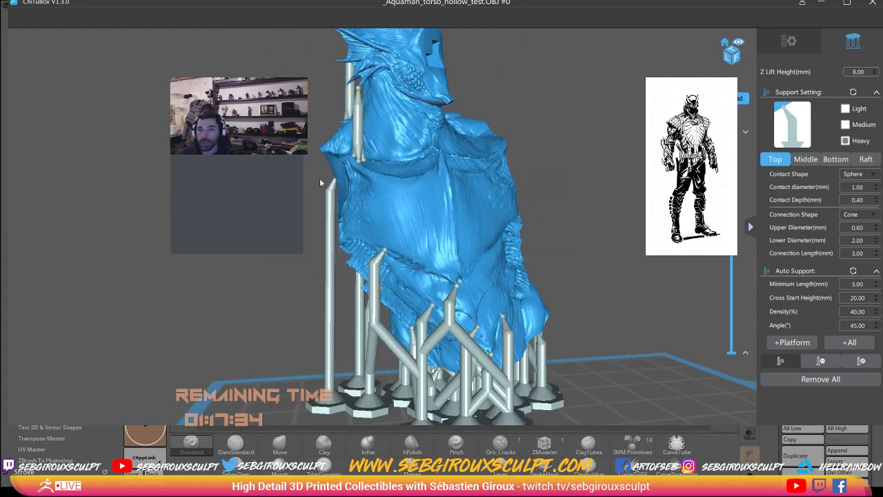
mouse_move(434, 266)
mouse_down()
mouse_move(417, 149)
mouse_move(462, 258)
mouse_move(478, 257)
mouse_move(463, 213)
mouse_move(419, 272)
mouse_move(356, 275)
mouse_move(474, 295)
mouse_move(426, 283)
mouse_up()
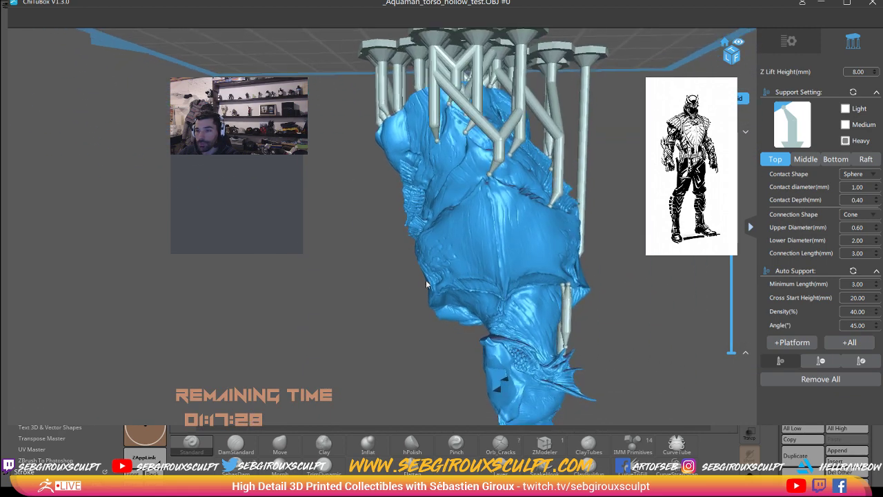
mouse_move(731, 248)
mouse_down()
mouse_move(718, 367)
mouse_move(733, 351)
mouse_up()
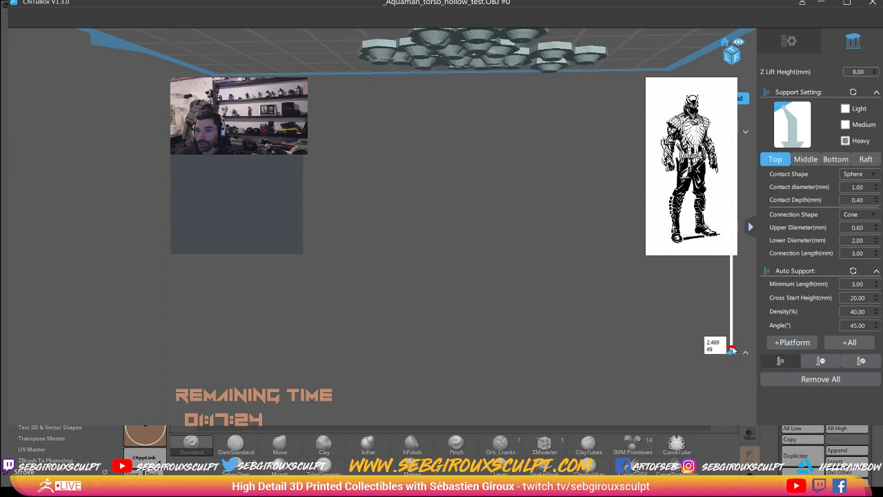
Step: Zoom in on the support bases and cut the layer preview at layer 359 (17.990 mm)
mouse_move(665, 257)
mouse_down()
mouse_move(574, 190)
mouse_move(563, 195)
mouse_move(622, 193)
mouse_up()
drag(632, 191, 702, 287)
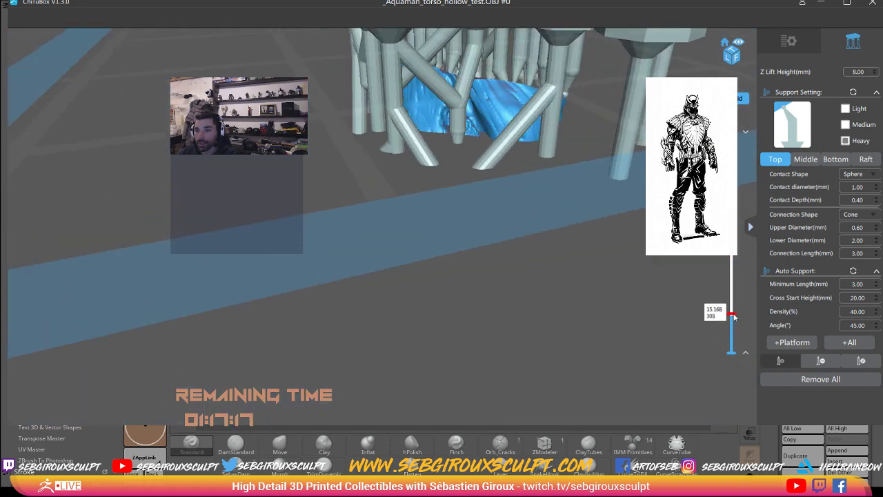
mouse_move(618, 212)
mouse_down()
mouse_move(610, 220)
mouse_move(541, 212)
mouse_move(544, 221)
mouse_move(520, 203)
mouse_move(486, 204)
mouse_move(467, 160)
mouse_move(476, 165)
mouse_up()
scroll(544, 221, up, 2)
scroll(558, 209, up, 2)
scroll(527, 163, up, 2)
scroll(531, 200, up, 3)
scroll(466, 160, up, 2)
scroll(466, 160, up, 2)
scroll(467, 158, up, 2)
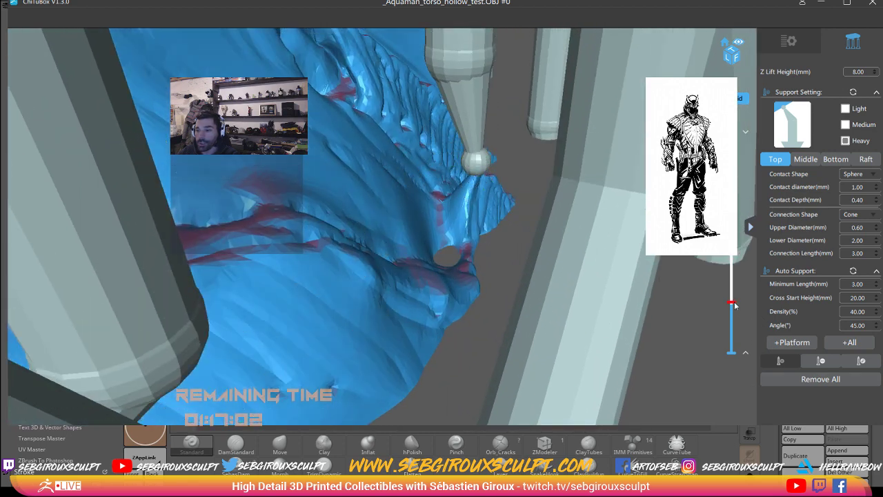
drag(733, 303, 735, 310)
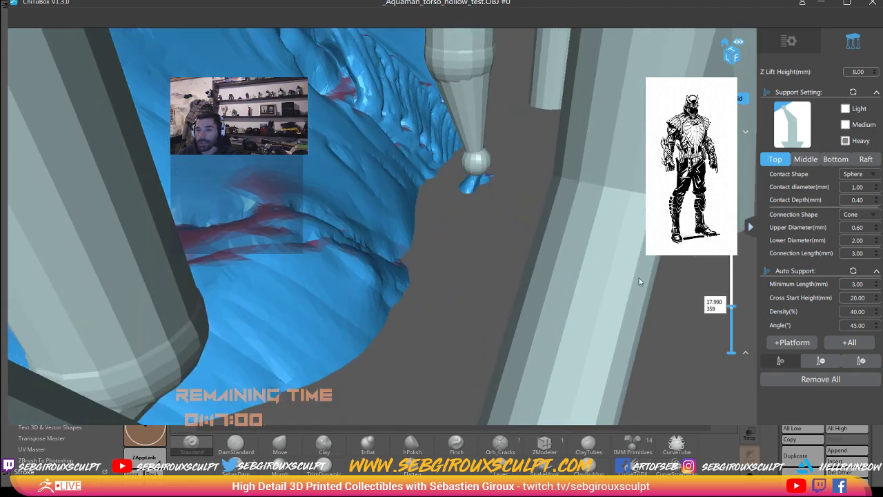
Step: Zoom out and orbit to inspect the supports on the model's underside
scroll(475, 191, down, 1)
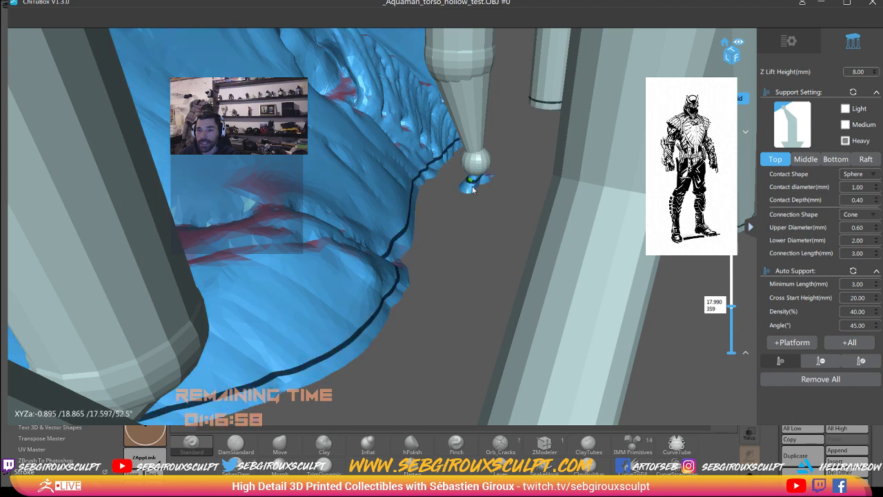
scroll(474, 191, down, 2)
scroll(474, 191, down, 3)
scroll(474, 190, down, 3)
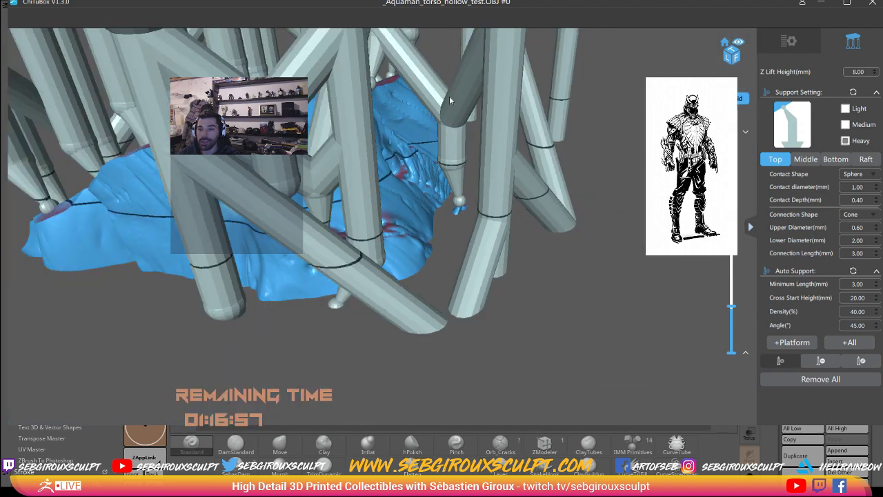
mouse_move(448, 189)
mouse_down()
mouse_move(437, 221)
mouse_move(447, 222)
mouse_move(467, 195)
mouse_move(455, 200)
mouse_move(454, 214)
mouse_move(460, 204)
mouse_move(363, 218)
mouse_move(370, 222)
mouse_move(343, 229)
mouse_move(351, 225)
mouse_move(364, 246)
mouse_move(450, 236)
mouse_move(510, 257)
mouse_move(493, 263)
mouse_move(524, 275)
mouse_up()
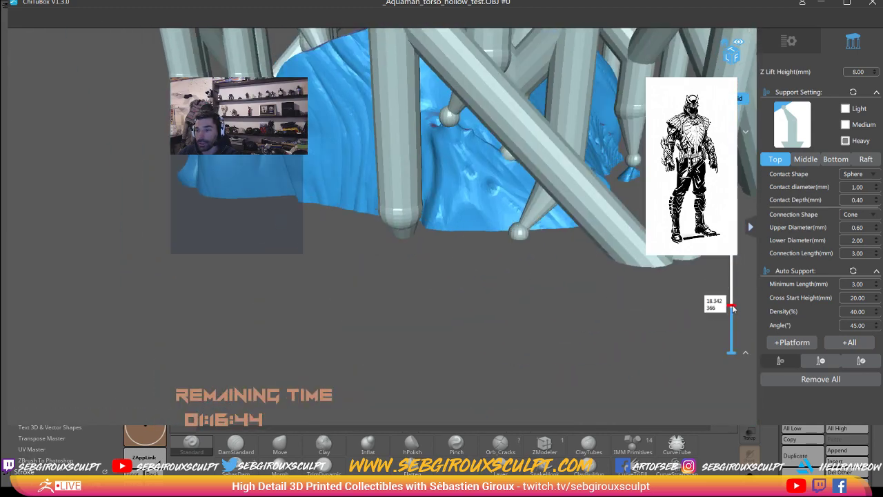
mouse_move(697, 276)
mouse_down()
mouse_move(643, 271)
mouse_move(658, 271)
mouse_move(645, 271)
mouse_move(640, 247)
mouse_move(486, 280)
mouse_move(535, 289)
mouse_move(487, 296)
mouse_move(473, 277)
mouse_move(418, 268)
mouse_move(455, 276)
mouse_up()
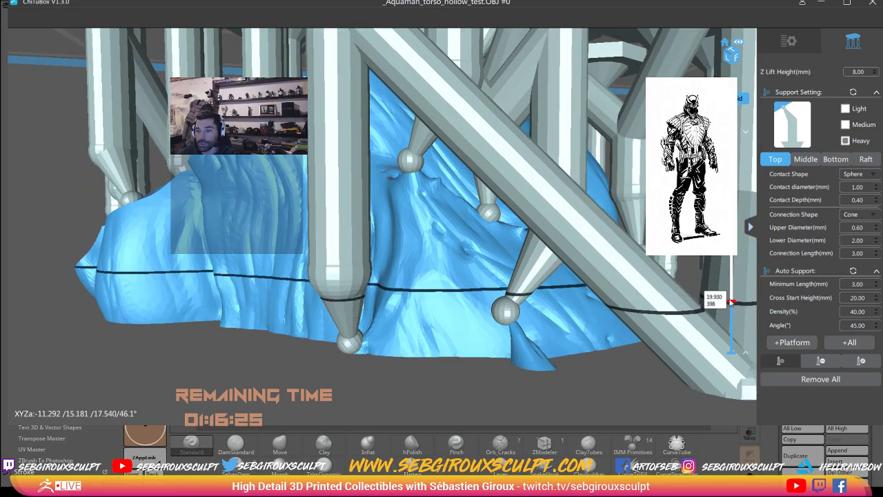
Step: Scrub the layer preview between layers 296 and 398 while viewing the lower edge
drag(731, 301, 731, 319)
drag(675, 317, 520, 299)
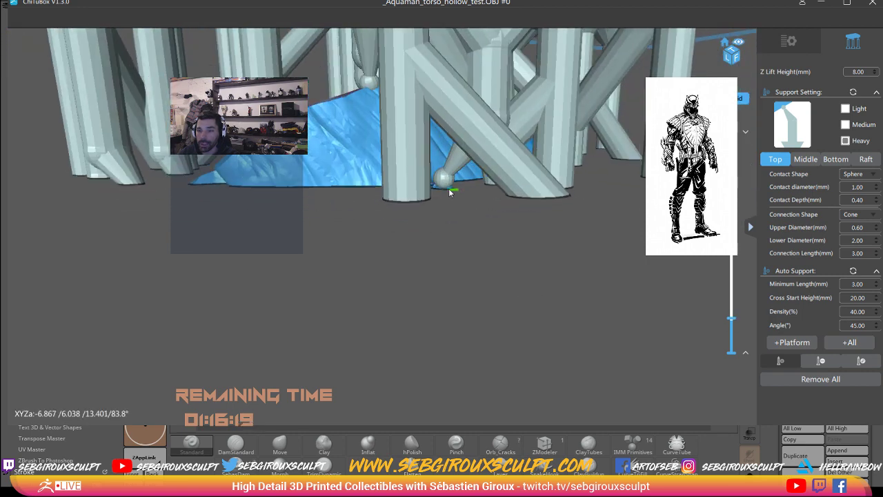
drag(733, 321, 731, 295)
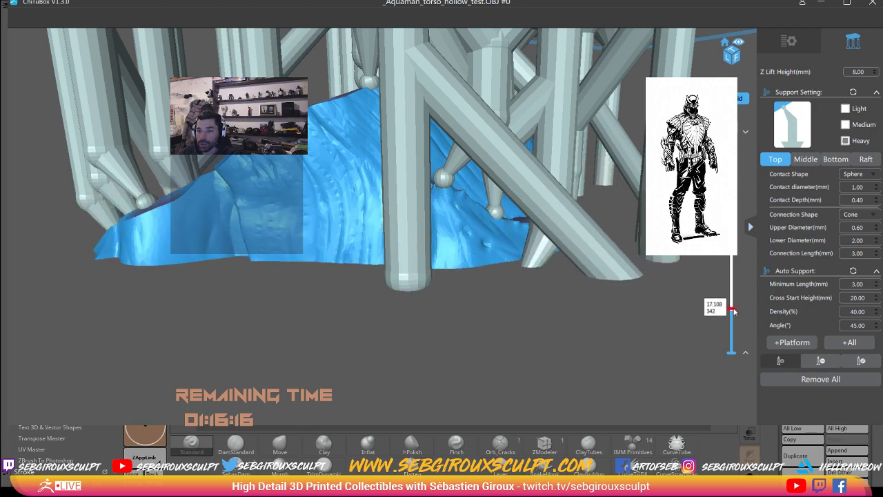
drag(423, 293, 677, 308)
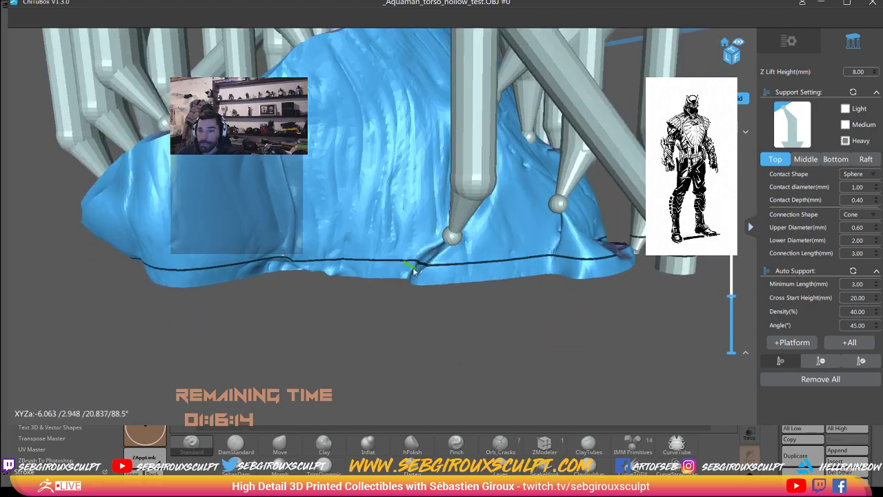
drag(731, 295, 731, 302)
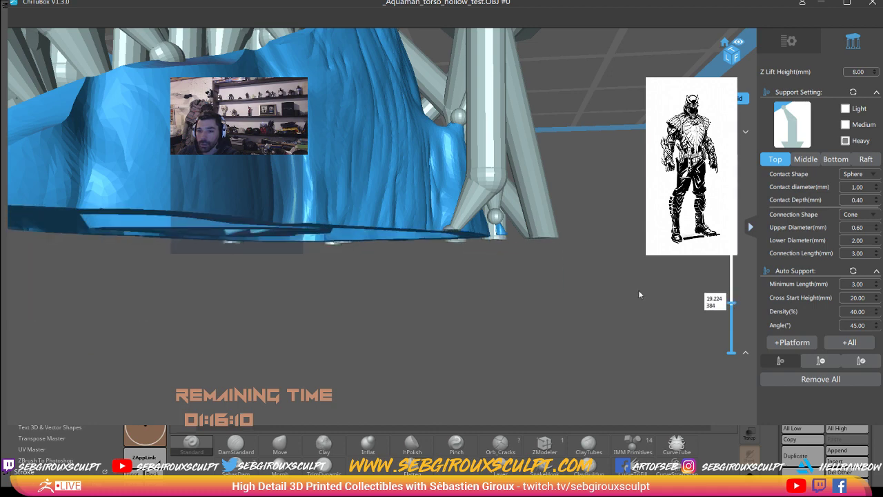
mouse_move(638, 289)
mouse_down()
mouse_move(627, 301)
mouse_move(730, 302)
mouse_up()
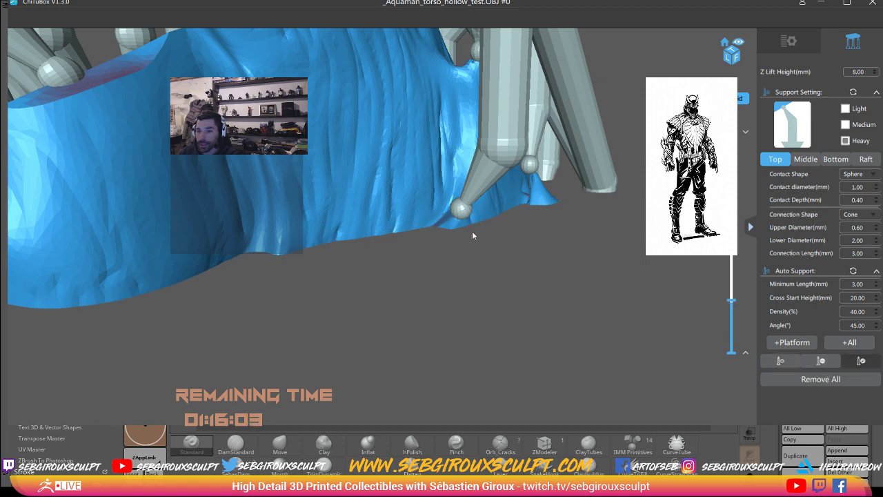
Step: Zoom in on a support tip touching the slice outline
mouse_move(472, 235)
mouse_down()
mouse_move(484, 245)
mouse_move(467, 241)
mouse_up()
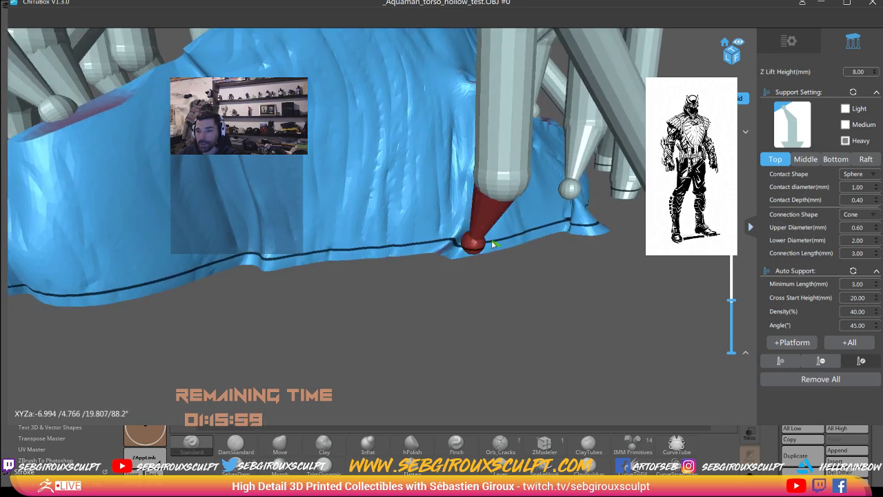
mouse_move(488, 249)
mouse_down()
mouse_move(703, 304)
mouse_move(732, 295)
mouse_up()
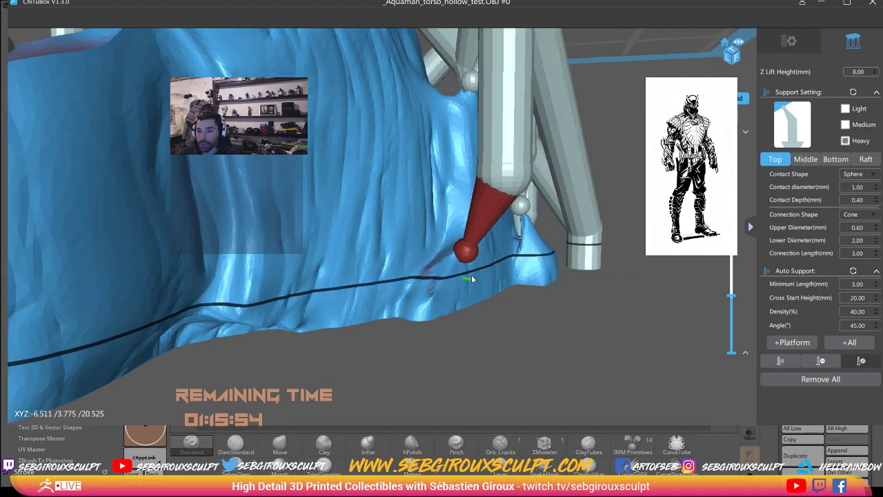
drag(471, 274, 462, 311)
scroll(462, 311, up, 3)
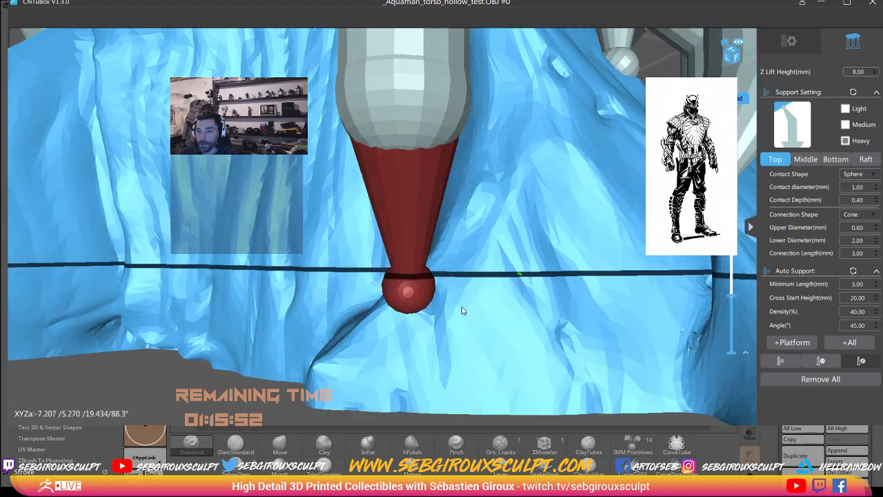
scroll(442, 320, down, 2)
scroll(445, 319, down, 2)
scroll(482, 263, down, 2)
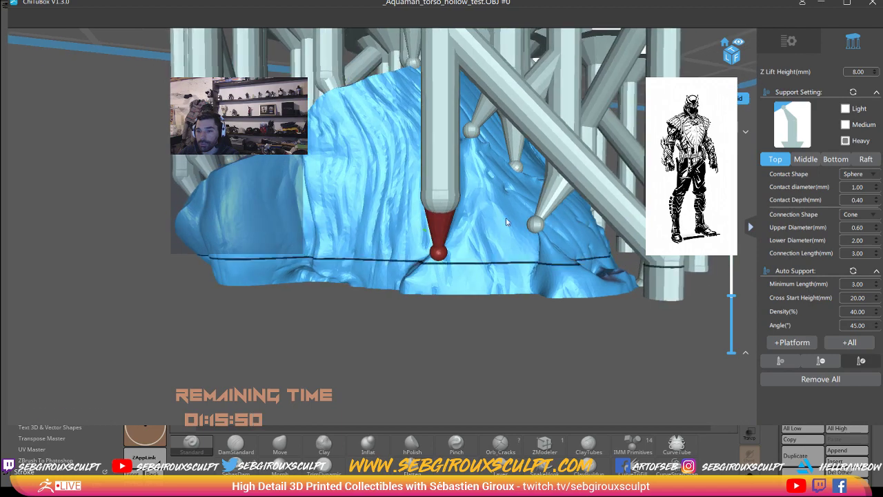
scroll(483, 255, up, 2)
scroll(442, 296, up, 2)
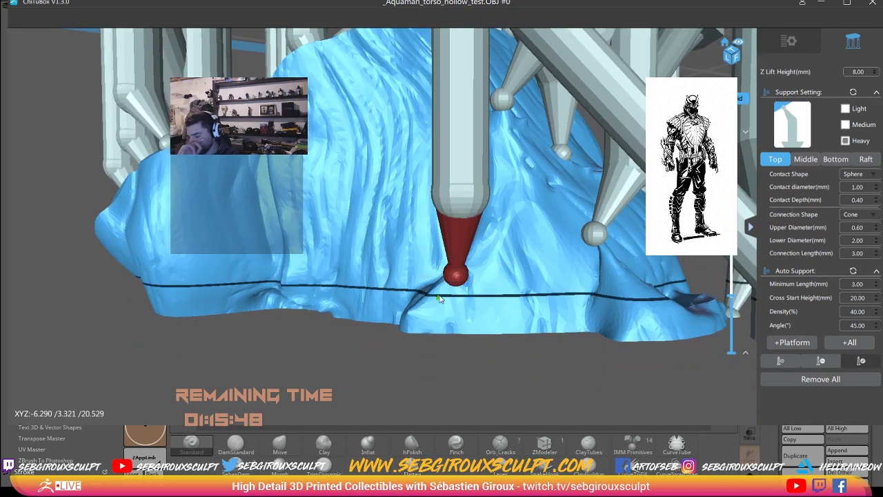
Step: Move that support's contact tip higher on the torso
drag(479, 288, 481, 271)
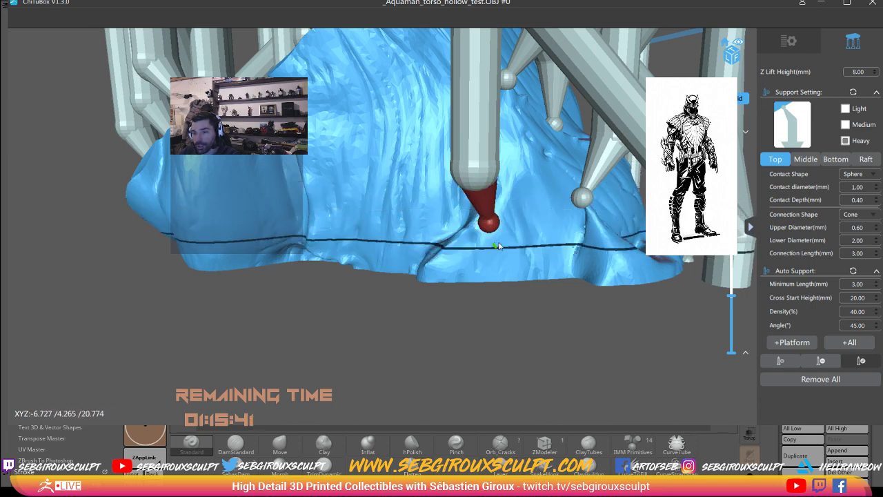
mouse_move(493, 246)
mouse_down()
mouse_move(485, 259)
mouse_move(435, 243)
mouse_move(465, 237)
mouse_move(477, 256)
mouse_move(443, 279)
mouse_move(414, 276)
mouse_move(389, 216)
mouse_move(405, 170)
mouse_move(396, 178)
mouse_move(419, 196)
mouse_move(386, 197)
mouse_move(419, 187)
mouse_move(569, 202)
mouse_move(602, 221)
mouse_move(469, 257)
mouse_move(447, 287)
mouse_move(471, 275)
mouse_move(500, 280)
mouse_move(207, 255)
mouse_up()
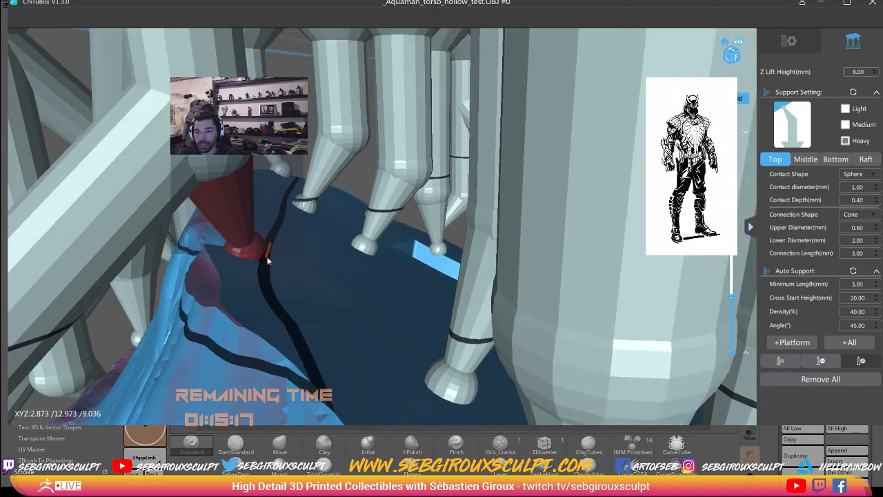
mouse_move(272, 260)
mouse_down()
mouse_move(465, 316)
mouse_move(479, 311)
mouse_move(455, 316)
mouse_move(270, 242)
mouse_up()
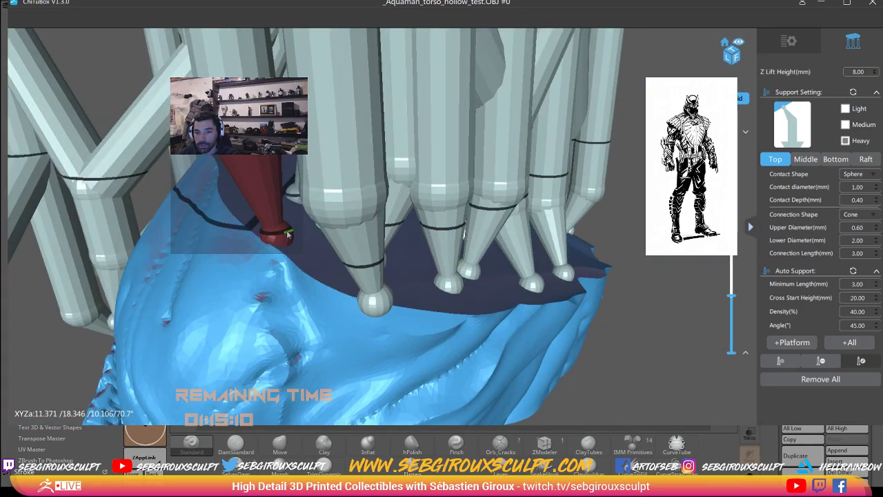
mouse_move(376, 303)
mouse_down()
mouse_move(387, 281)
mouse_move(424, 291)
mouse_move(414, 300)
mouse_move(612, 282)
mouse_move(623, 278)
mouse_move(600, 222)
mouse_move(638, 351)
mouse_up()
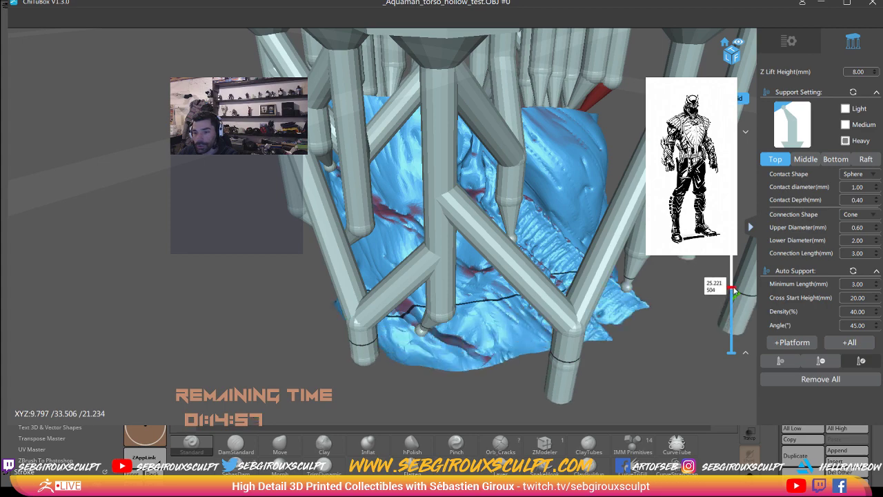
Step: Raise the layer preview to layer 536 and view the model from a lower angle
mouse_move(662, 279)
mouse_down()
mouse_move(581, 265)
mouse_move(456, 280)
mouse_move(507, 261)
mouse_up()
mouse_move(717, 271)
mouse_down()
mouse_move(471, 248)
mouse_move(304, 249)
mouse_move(524, 300)
mouse_up()
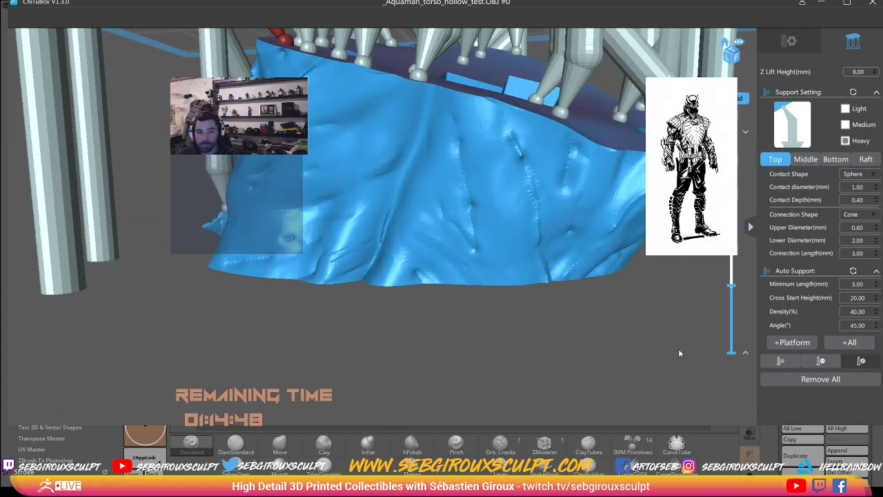
drag(730, 288, 732, 275)
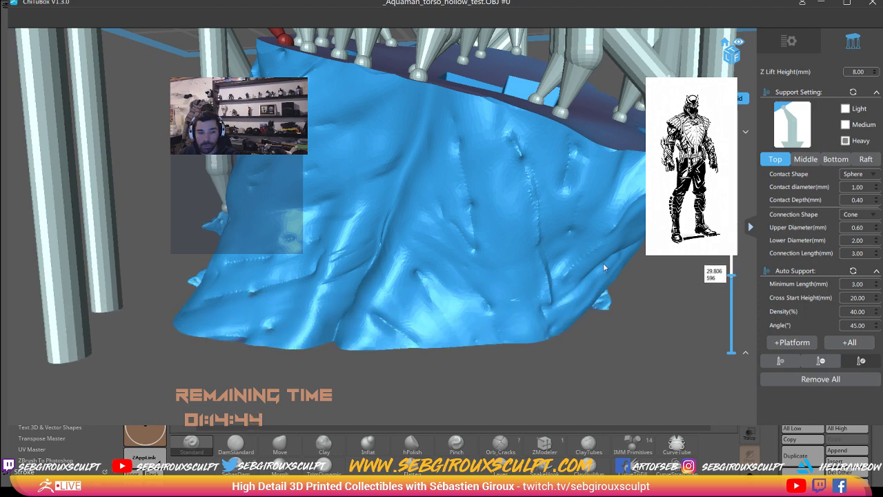
scroll(405, 276, up, 2)
scroll(406, 291, up, 2)
scroll(406, 291, down, 3)
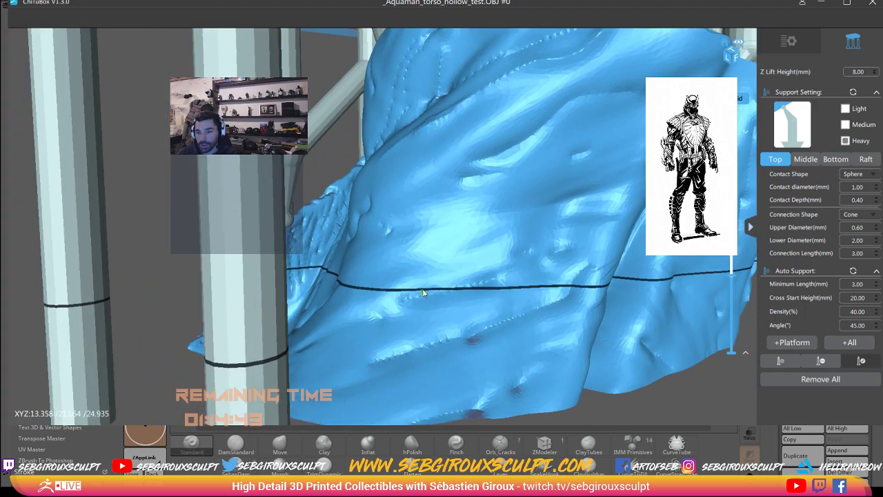
scroll(424, 291, down, 2)
scroll(427, 311, up, 1)
Step: Orbit and zoom around the torso and its support columns
right_drag(427, 310, 452, 294)
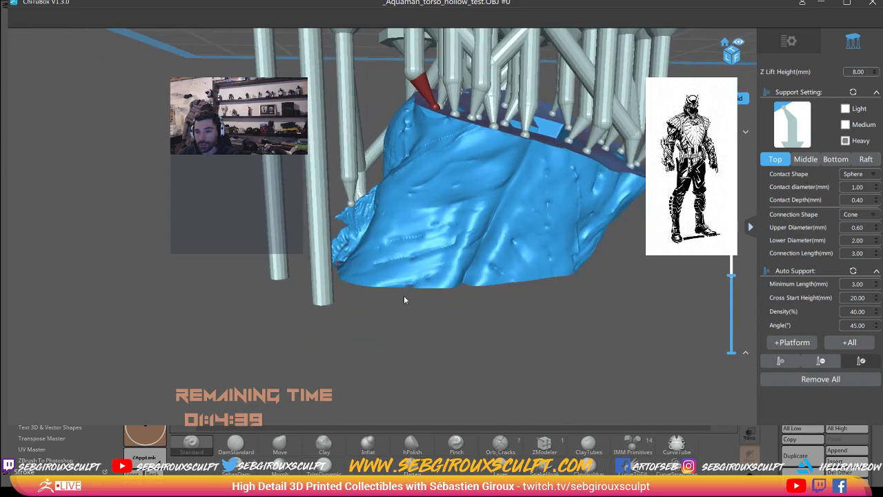
scroll(409, 290, up, 1)
scroll(379, 257, up, 3)
right_drag(378, 258, 392, 259)
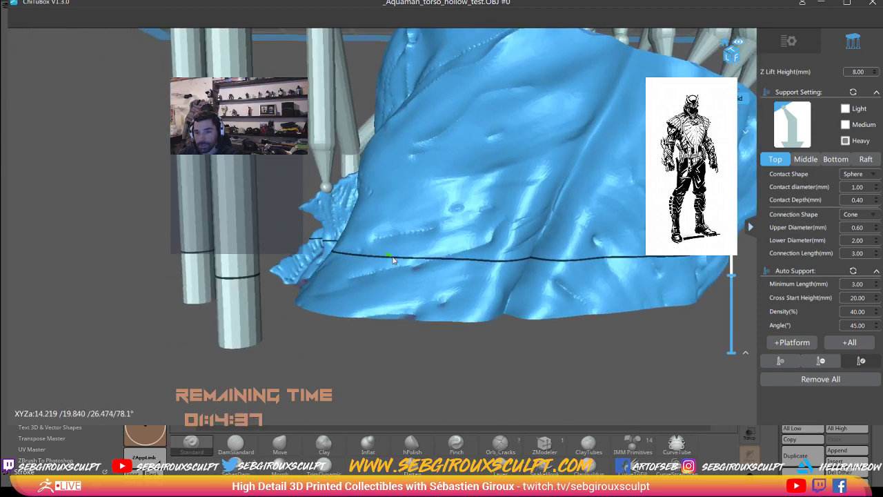
right_drag(358, 287, 376, 279)
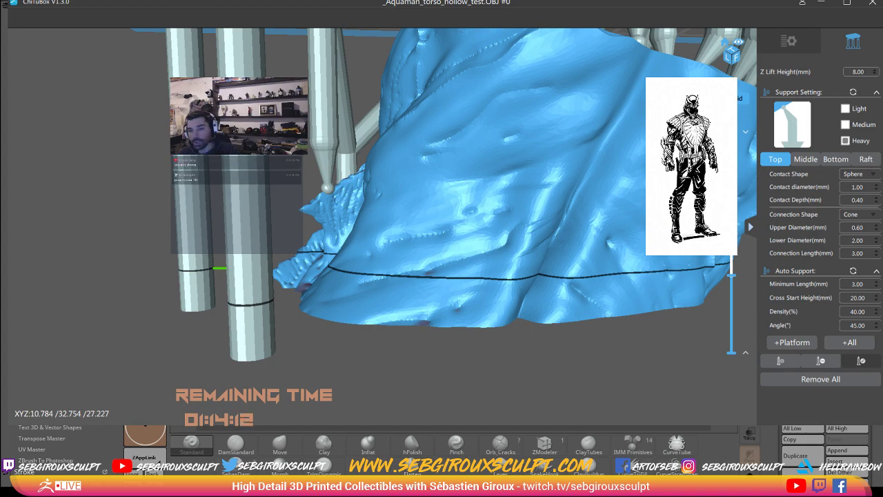
mouse_move(428, 321)
mouse_down()
mouse_move(414, 355)
mouse_move(433, 360)
mouse_move(362, 364)
mouse_move(488, 340)
mouse_move(480, 352)
mouse_move(668, 376)
mouse_up()
mouse_move(661, 328)
mouse_down()
mouse_move(646, 324)
mouse_move(753, 249)
mouse_up()
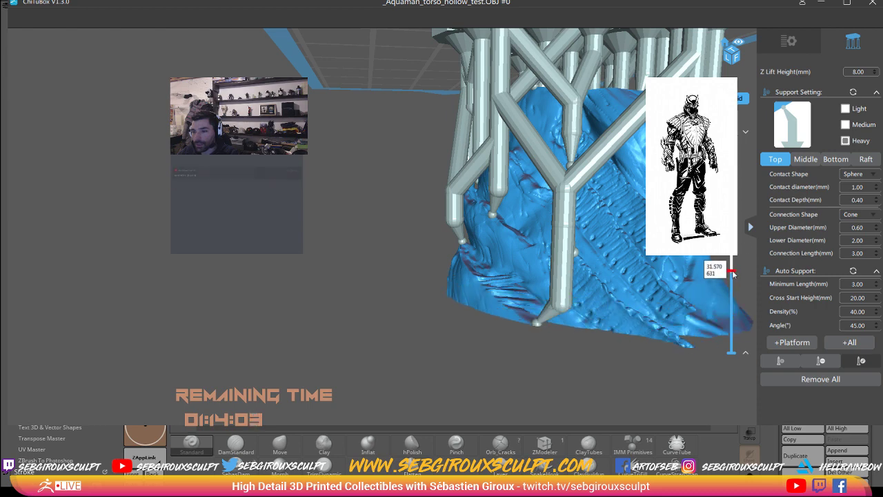
drag(733, 271, 509, 310)
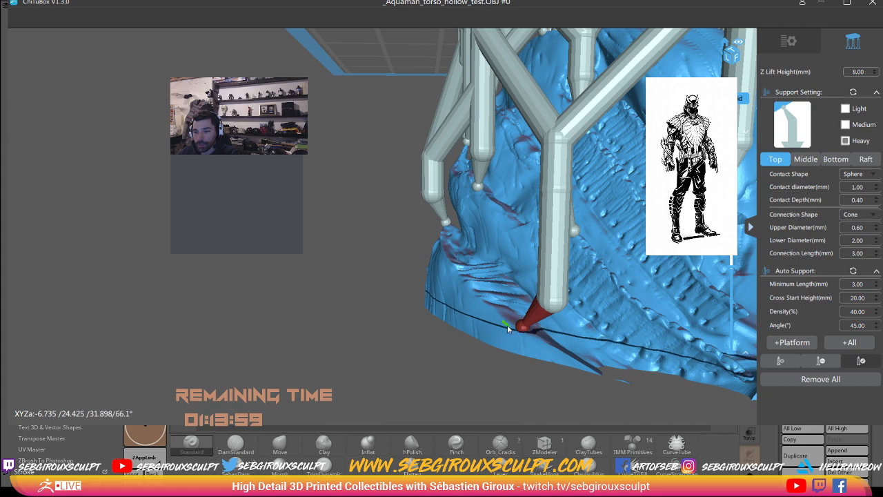
Step: Raise the preview and move the red support's contact point lower on the torso's rim
mouse_move(518, 338)
right_down()
mouse_move(618, 352)
mouse_move(619, 324)
right_up()
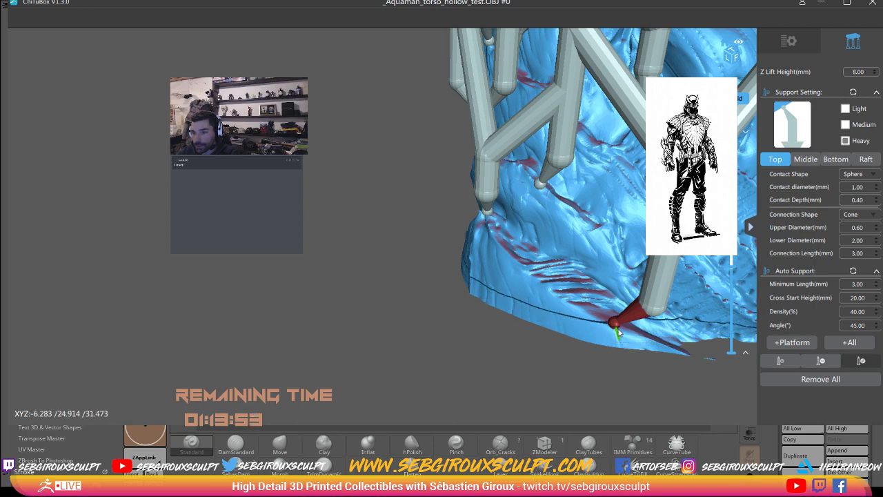
mouse_move(635, 343)
right_down()
mouse_move(604, 318)
mouse_move(517, 296)
mouse_move(762, 369)
right_up()
scroll(545, 301, down, 3)
scroll(545, 301, down, 2)
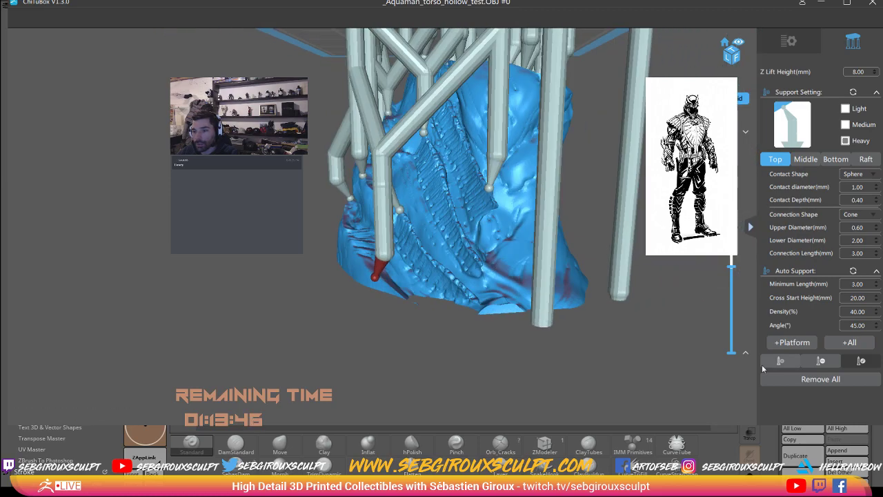
drag(733, 278, 732, 255)
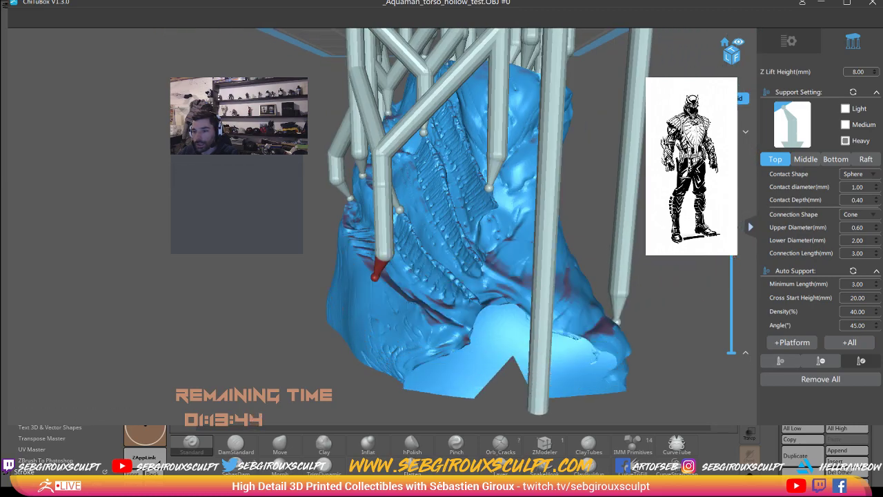
mouse_move(607, 236)
right_down()
mouse_move(580, 259)
mouse_move(508, 277)
mouse_move(443, 312)
right_up()
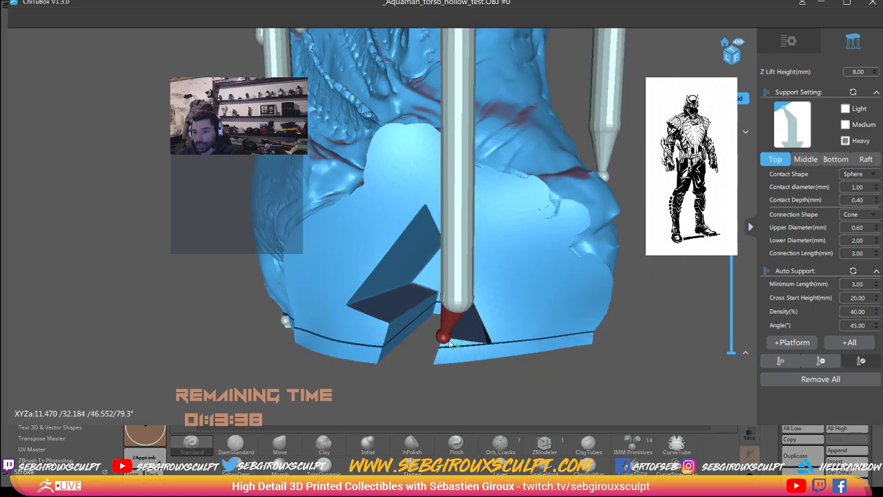
right_drag(454, 335, 464, 322)
drag(459, 349, 445, 352)
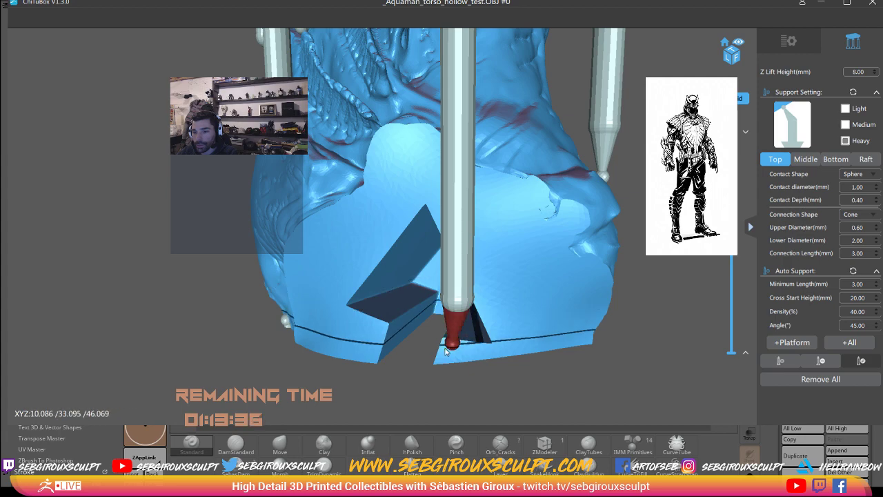
mouse_move(485, 309)
right_down()
mouse_move(455, 207)
mouse_move(465, 215)
mouse_move(482, 143)
mouse_move(465, 190)
mouse_move(403, 188)
mouse_move(581, 182)
mouse_move(573, 162)
mouse_move(575, 203)
mouse_move(466, 172)
mouse_move(792, 282)
right_up()
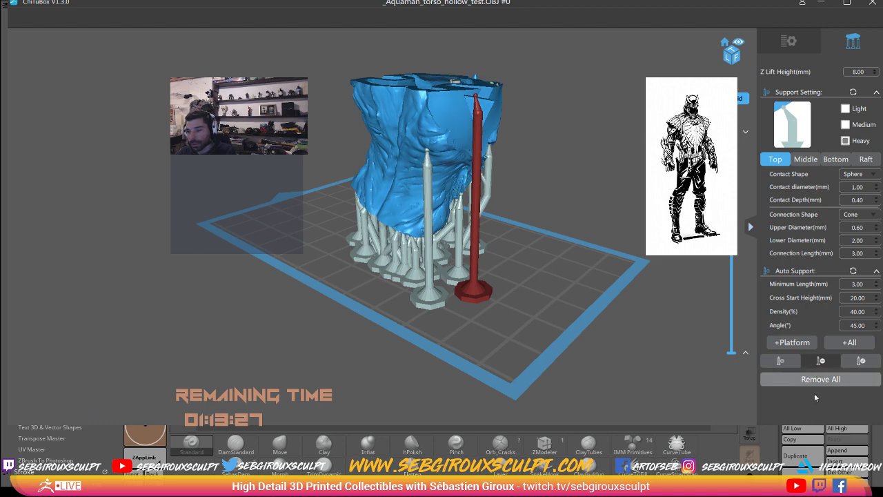
Step: Delete the tall support and add a new support near the torso's upper edge
click(470, 241)
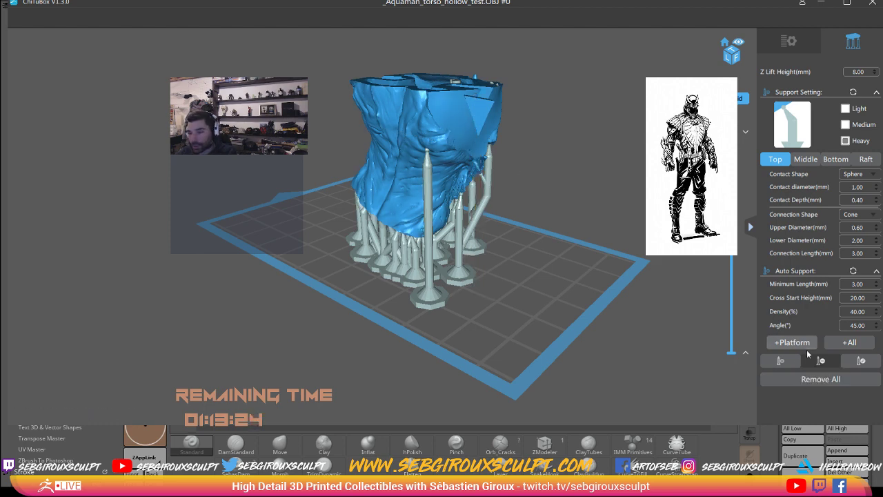
click(463, 135)
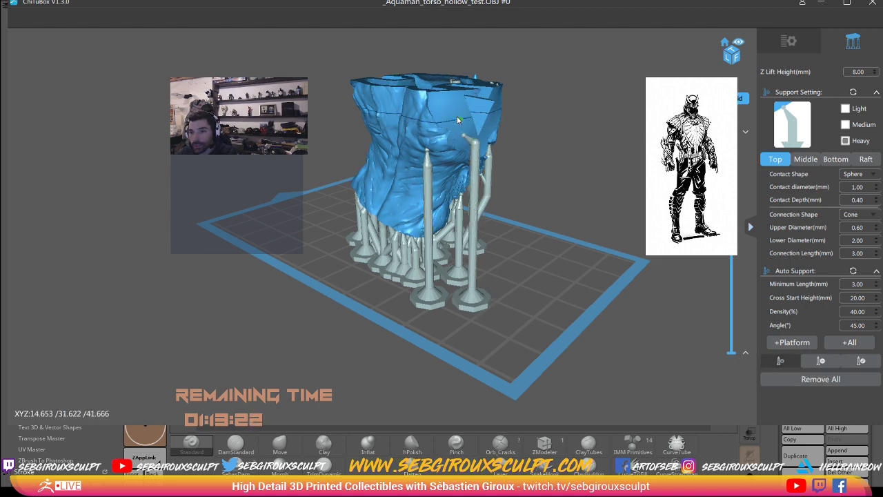
click(462, 121)
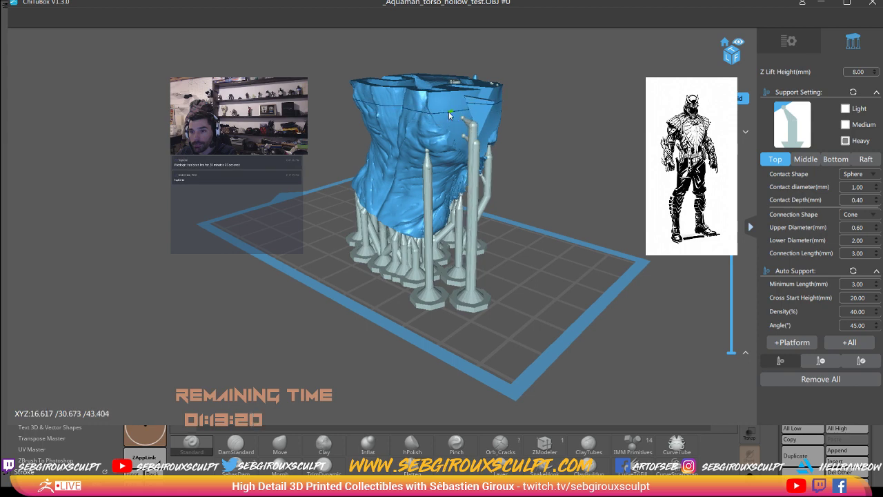
right_drag(479, 130, 419, 163)
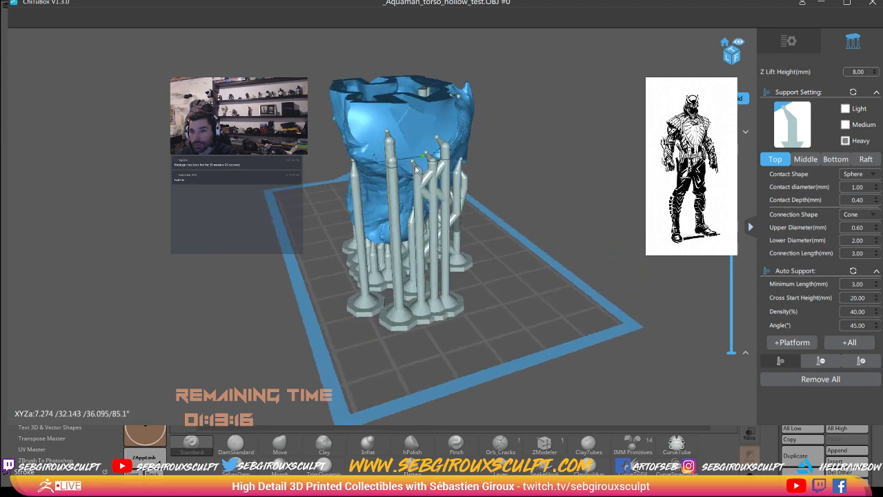
right_drag(419, 179, 414, 178)
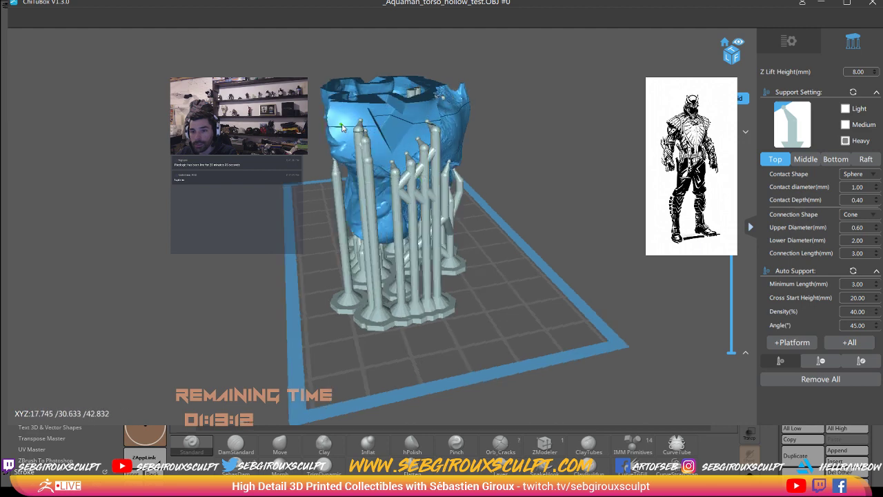
Step: Add supports at the torso's front-left and on its left side
click(342, 128)
mouse_move(342, 127)
right_down()
mouse_move(385, 161)
mouse_move(383, 148)
mouse_move(397, 155)
right_up()
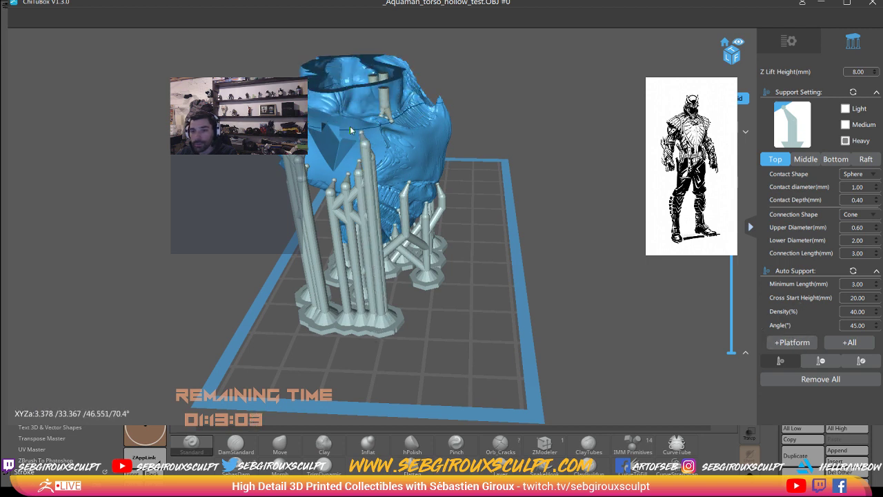
click(314, 119)
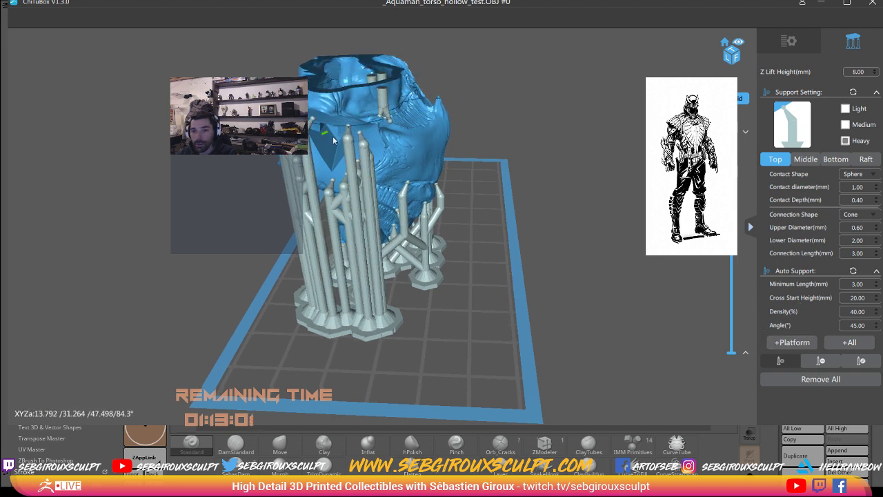
mouse_move(313, 118)
right_down()
mouse_move(443, 155)
mouse_move(430, 168)
mouse_move(401, 93)
mouse_move(416, 93)
right_up()
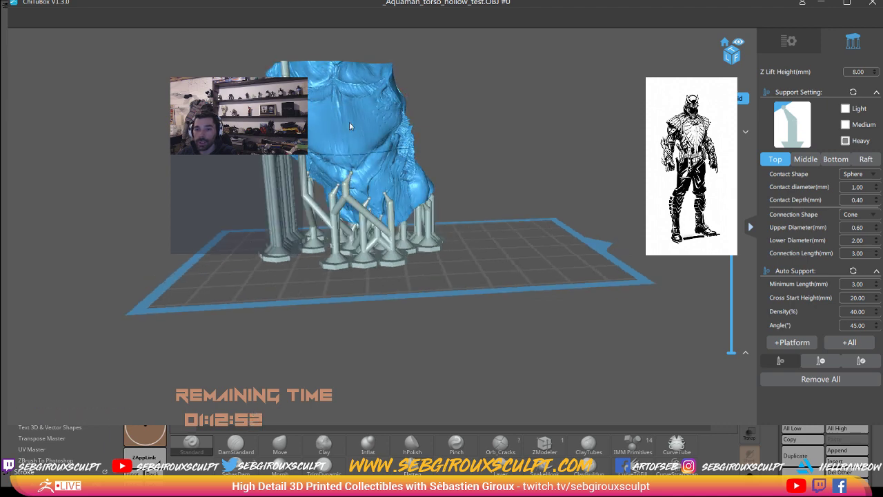
Step: Flip the view and zoom in on the torso's lower rim and its supports
mouse_move(469, 189)
right_down()
mouse_move(449, 99)
mouse_move(437, 270)
mouse_move(492, 293)
mouse_move(571, 287)
mouse_move(532, 288)
mouse_move(741, 182)
right_up()
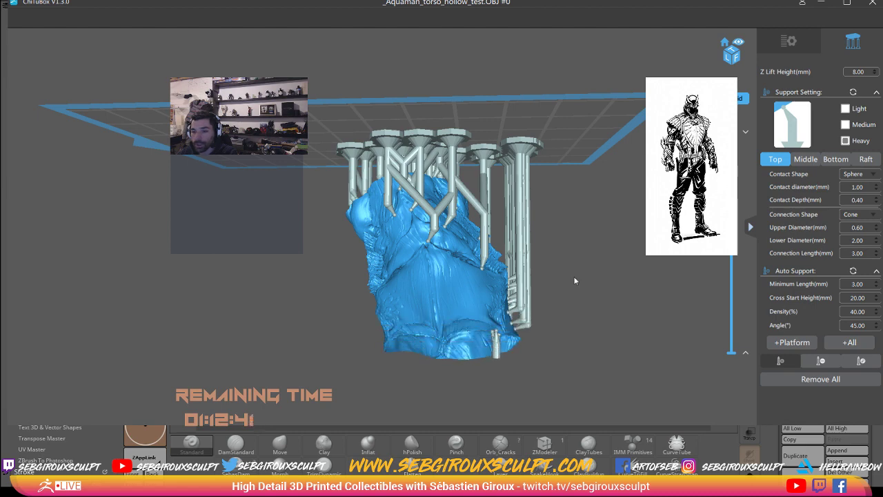
mouse_move(574, 280)
right_down()
mouse_move(456, 293)
mouse_move(331, 278)
mouse_move(320, 291)
mouse_move(278, 264)
mouse_move(234, 266)
mouse_move(309, 308)
mouse_move(359, 300)
right_up()
scroll(456, 294, up, 2)
scroll(456, 294, up, 2)
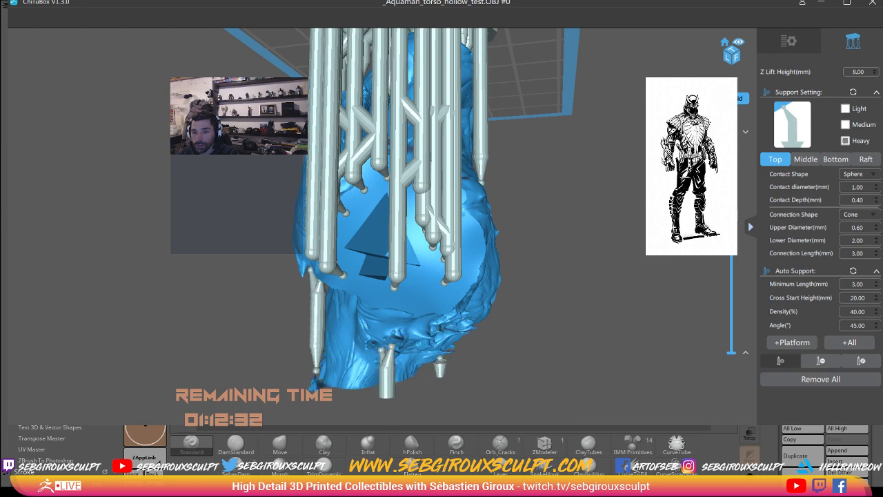
mouse_move(503, 320)
right_down()
mouse_move(478, 289)
mouse_move(518, 286)
mouse_move(500, 277)
mouse_move(532, 304)
mouse_move(548, 292)
mouse_move(484, 320)
right_up()
scroll(517, 286, up, 3)
scroll(518, 285, up, 2)
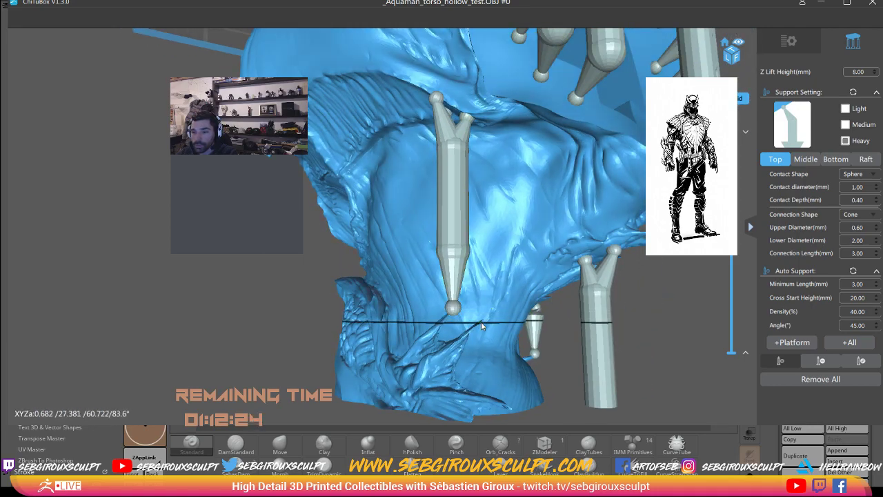
Step: Add a support on the rim near the slice line and step the layer preview
click(480, 323)
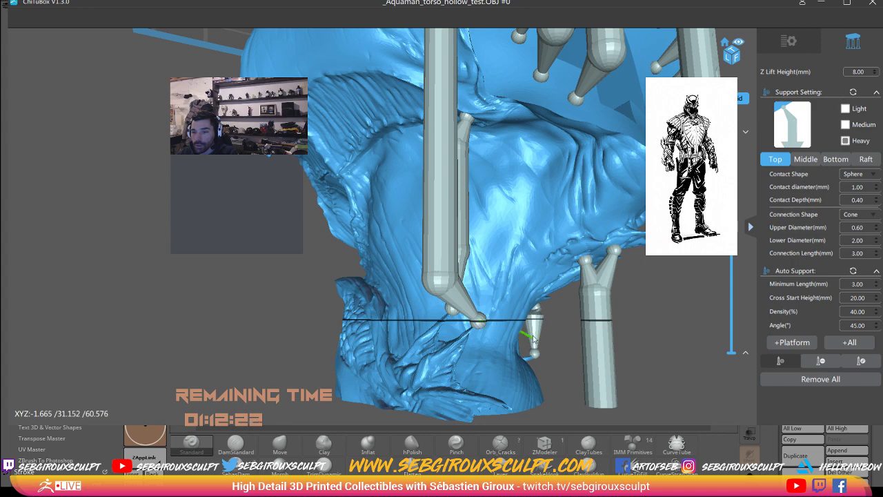
mouse_move(534, 338)
right_down()
mouse_move(506, 335)
mouse_move(511, 390)
right_up()
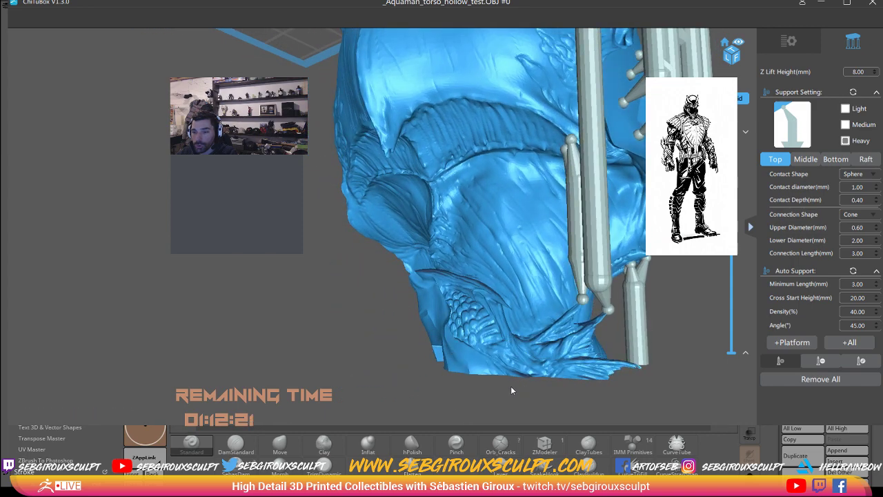
scroll(689, 338, up, 3)
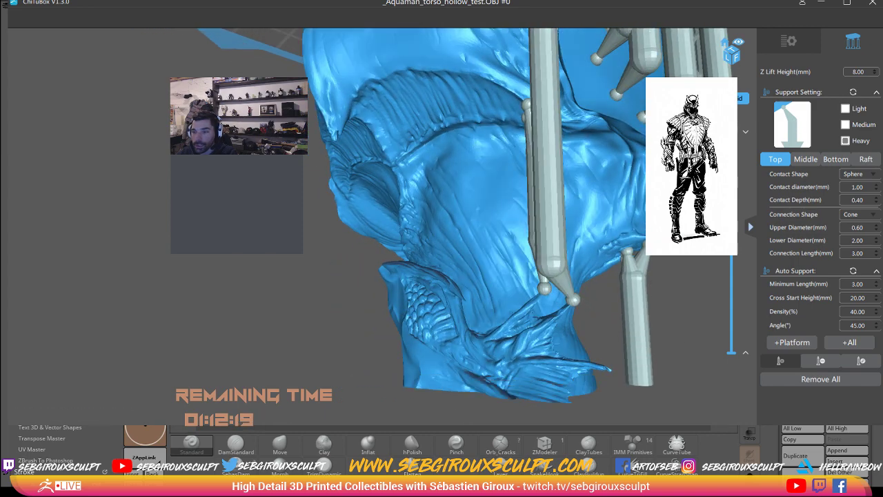
key(Down)
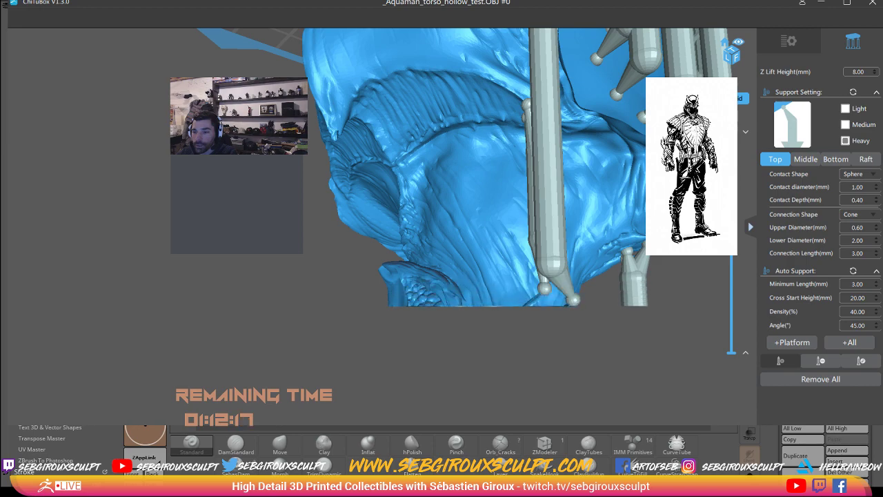
right_drag(538, 329, 589, 330)
scroll(591, 314, up, 2)
scroll(591, 313, up, 2)
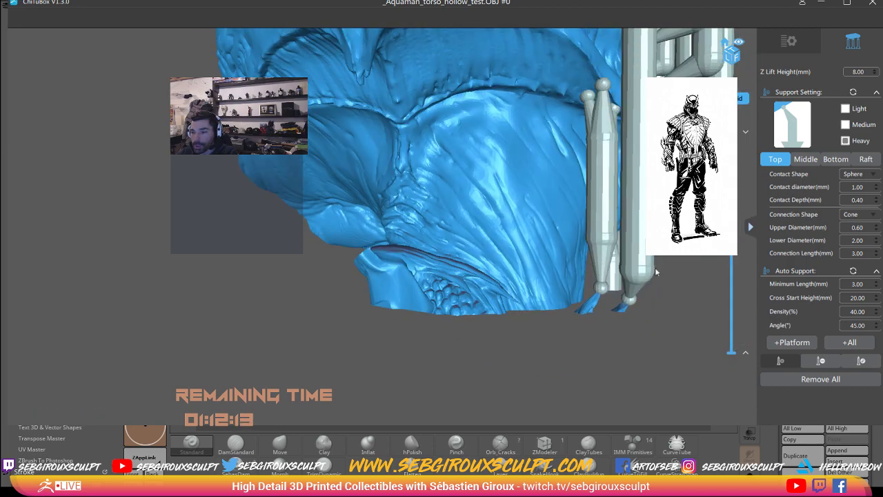
key(Down)
key(Up)
key(Up)
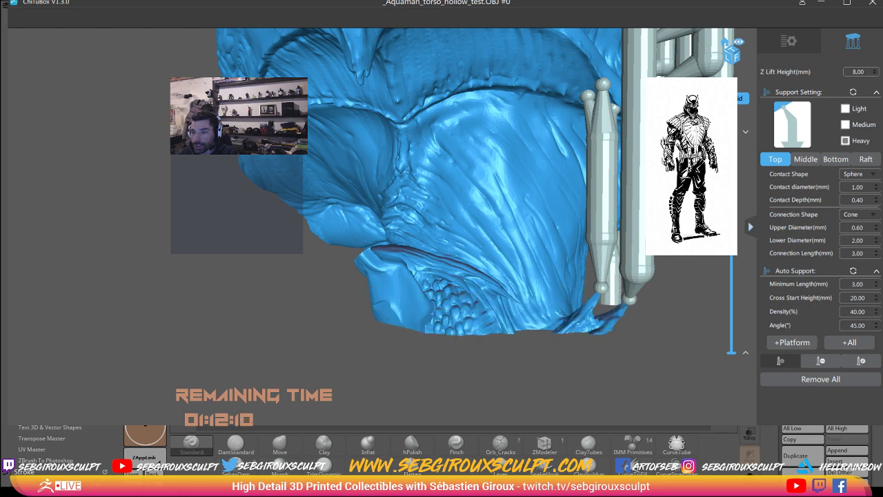
key(Up)
key(Up)
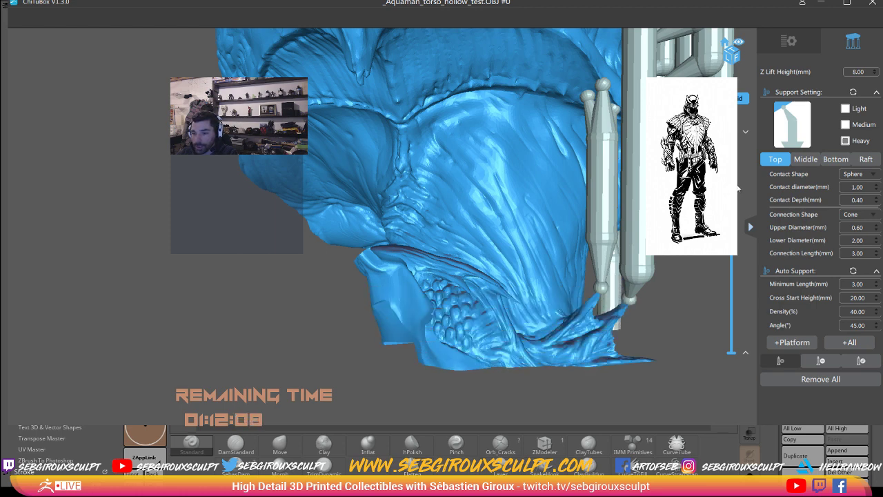
key(Down)
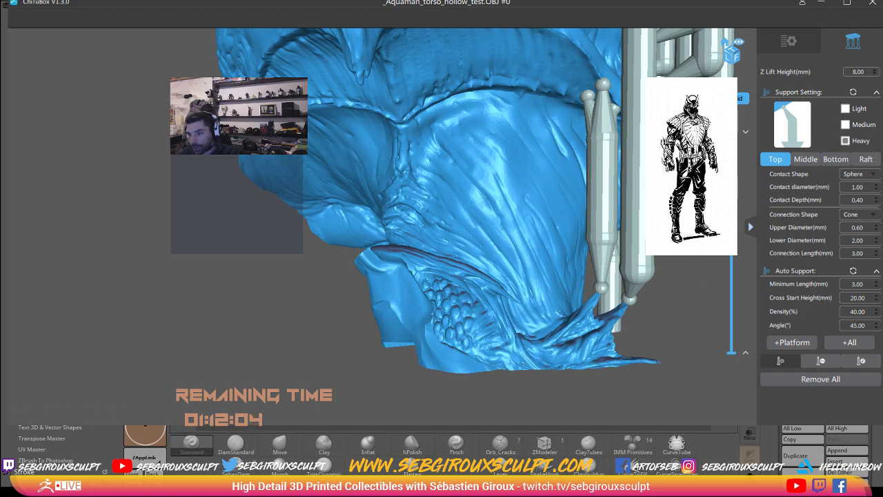
key(Up)
key(Up)
Step: Turn the view to the torso's base and add a support under its lower edge
key(Up)
key(Up)
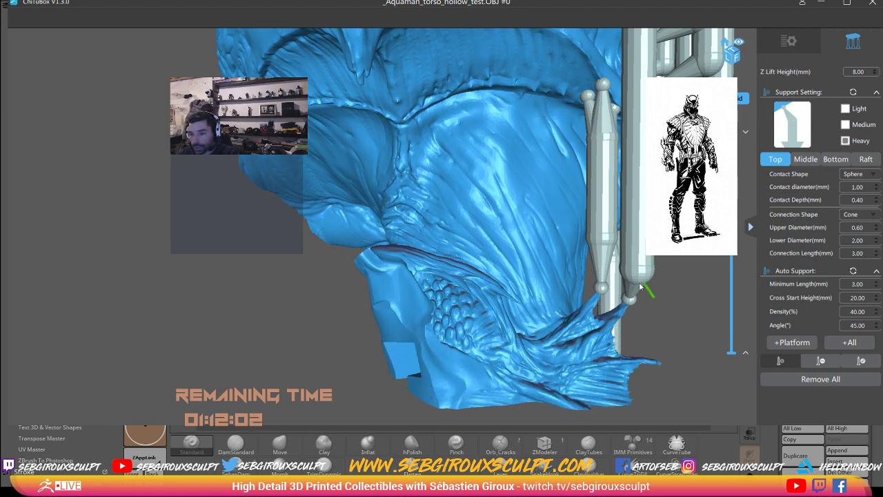
middle_drag(640, 283, 743, 219)
key(Up)
key(Up)
key(Up)
key(Up)
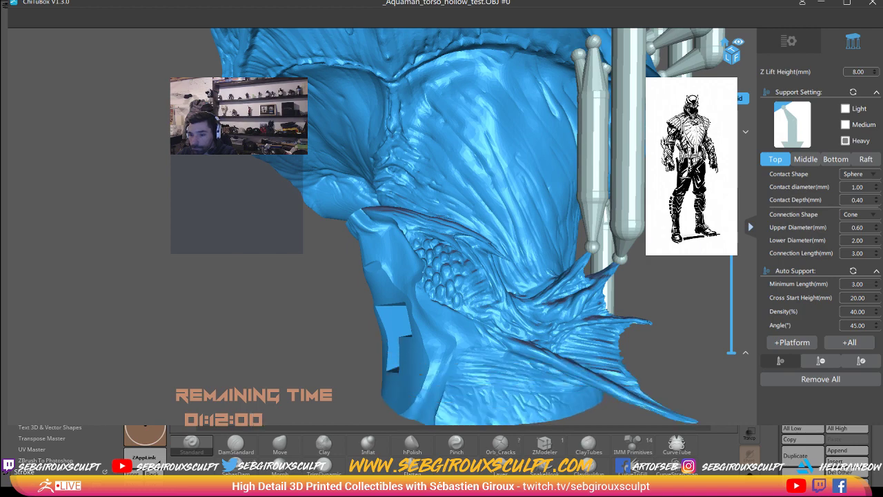
mouse_move(737, 186)
mouse_down()
mouse_move(493, 272)
mouse_move(391, 280)
mouse_move(458, 293)
mouse_move(443, 301)
mouse_move(650, 263)
mouse_up()
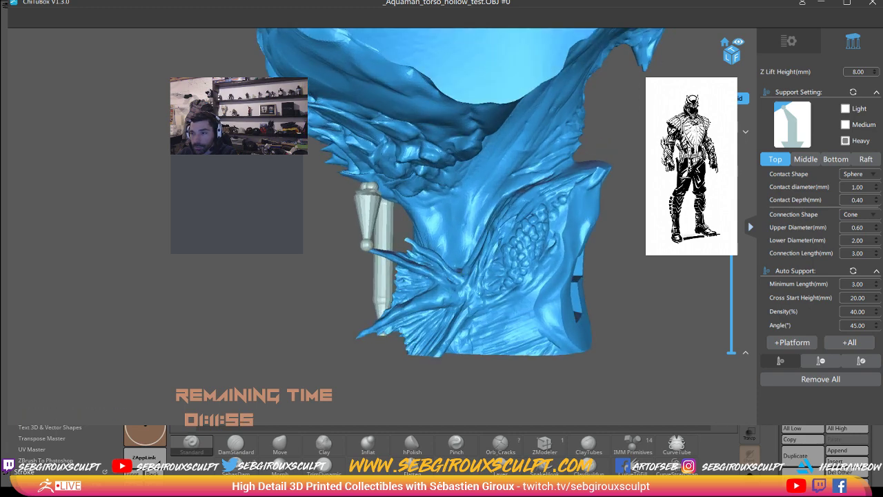
key(Down)
key(Down)
key(Down)
key(Down)
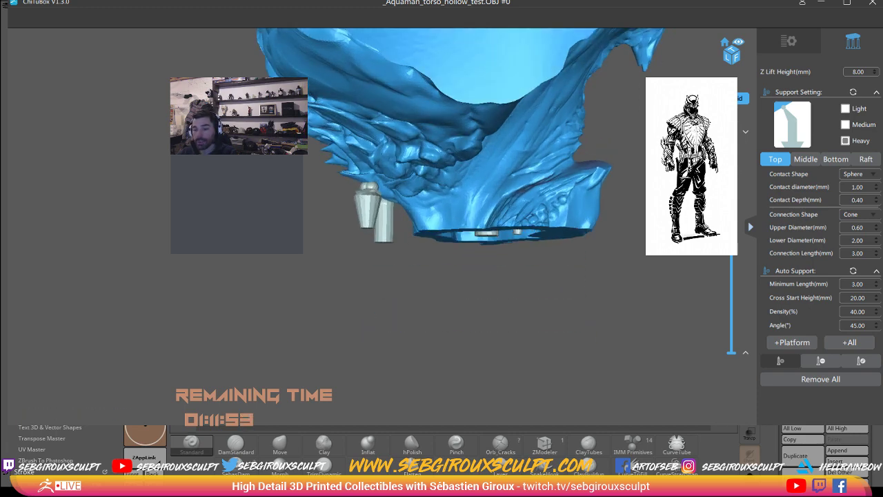
key(Up)
key(Up)
key(Up)
key(Up)
scroll(445, 274, up, 2)
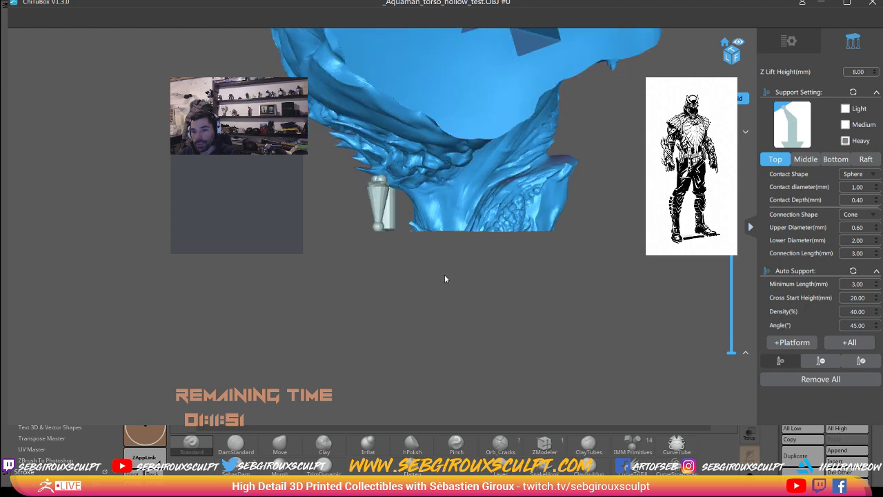
scroll(414, 255, up, 2)
scroll(387, 238, up, 2)
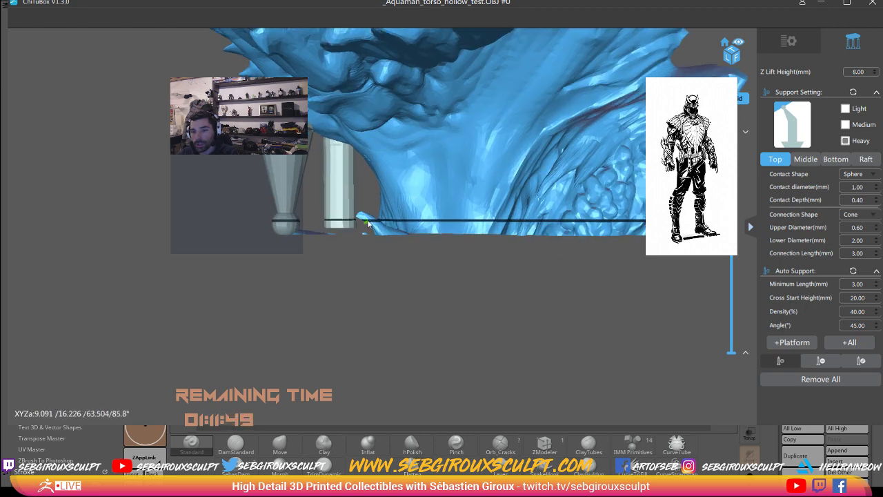
click(366, 219)
Step: Orbit and lower the layer preview to check the new support on the bottom edge
right_drag(393, 229, 741, 181)
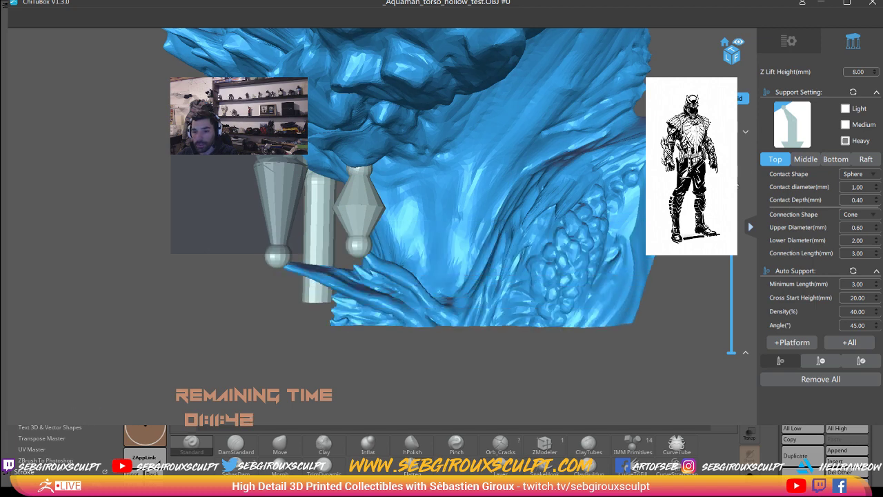
drag(736, 185, 740, 179)
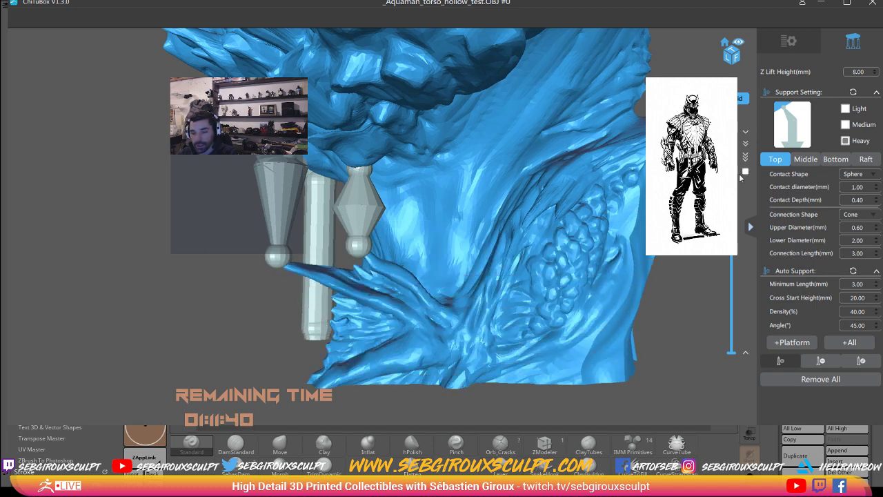
right_drag(739, 178, 438, 281)
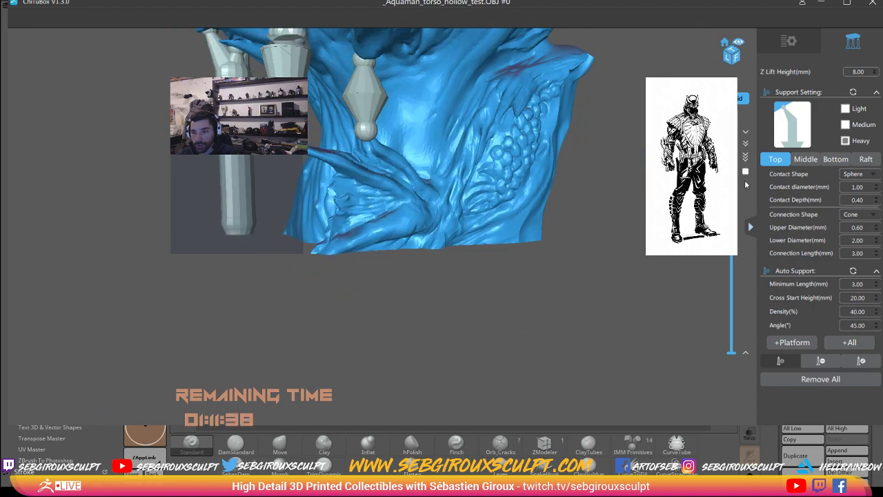
drag(731, 180, 736, 170)
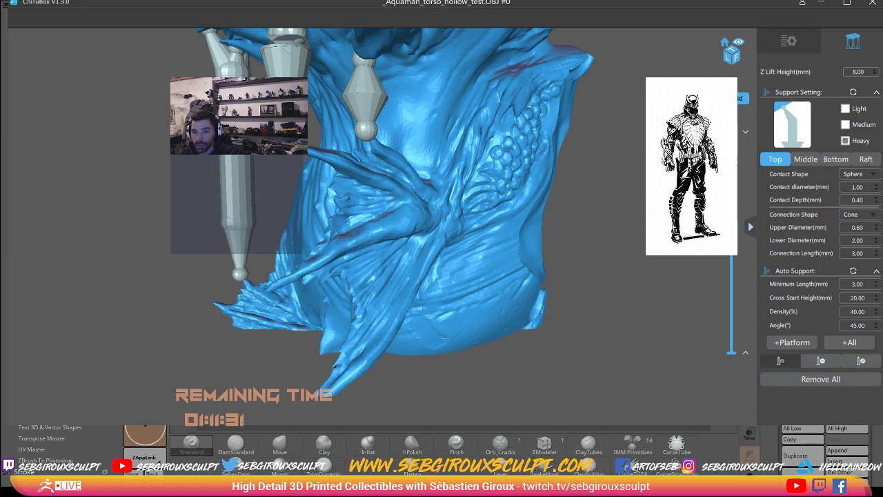
drag(736, 170, 735, 173)
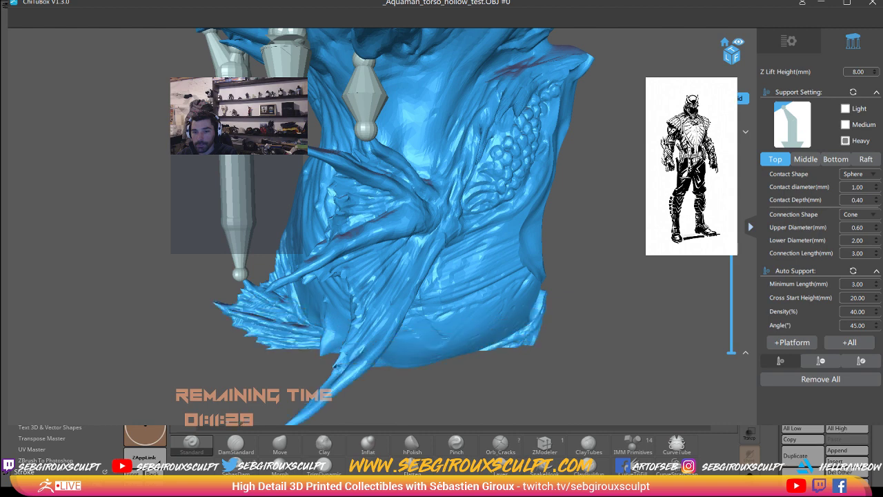
drag(414, 255, 299, 253)
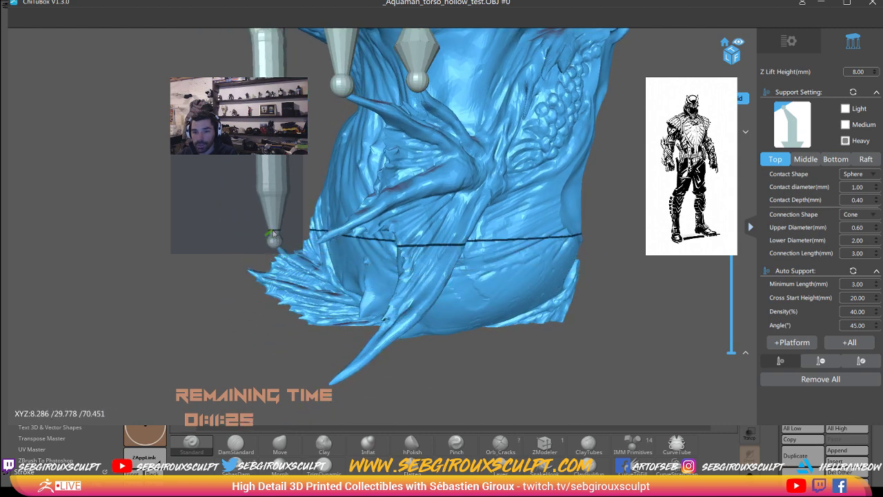
drag(337, 286, 534, 223)
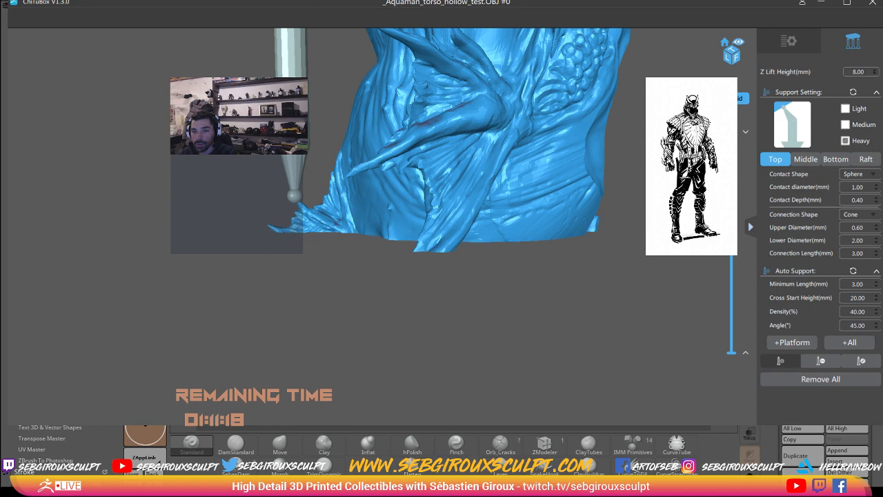
scroll(330, 189, up, 3)
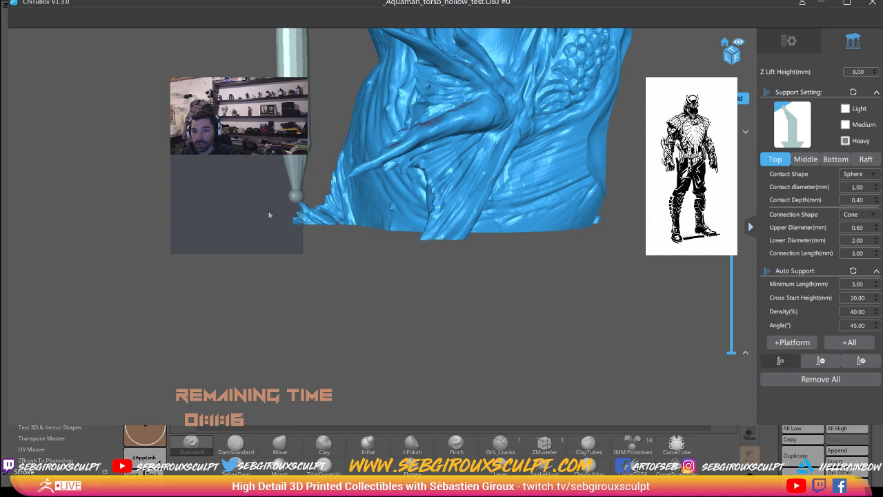
scroll(264, 240, up, 5)
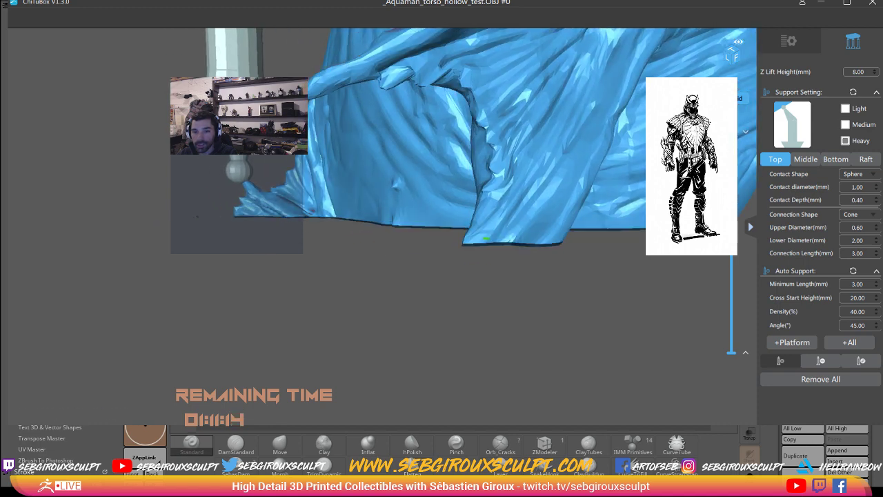
scroll(653, 277, down, 3)
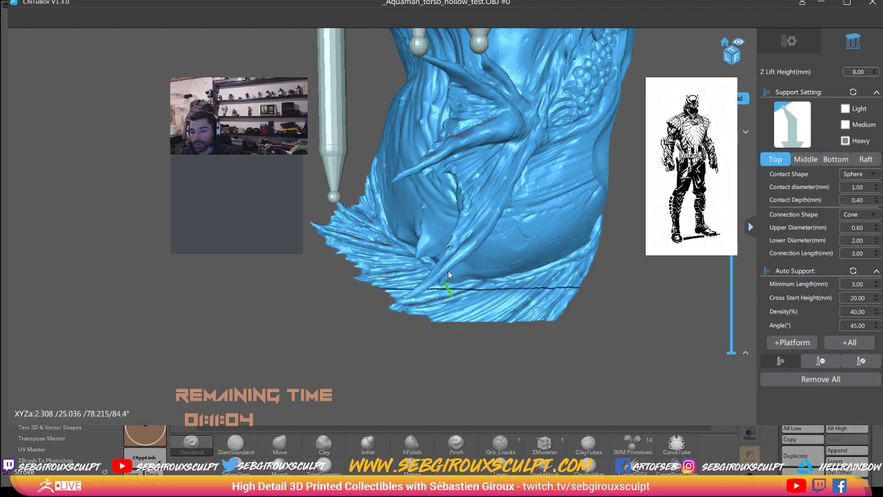
drag(448, 274, 641, 190)
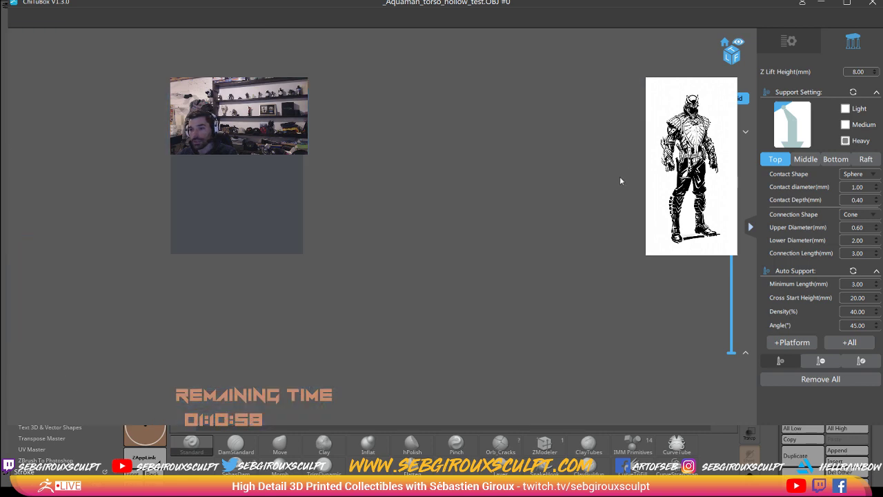
Step: Reset the view and cut away top layers to inspect the inner pillars inside the hollow
click(728, 44)
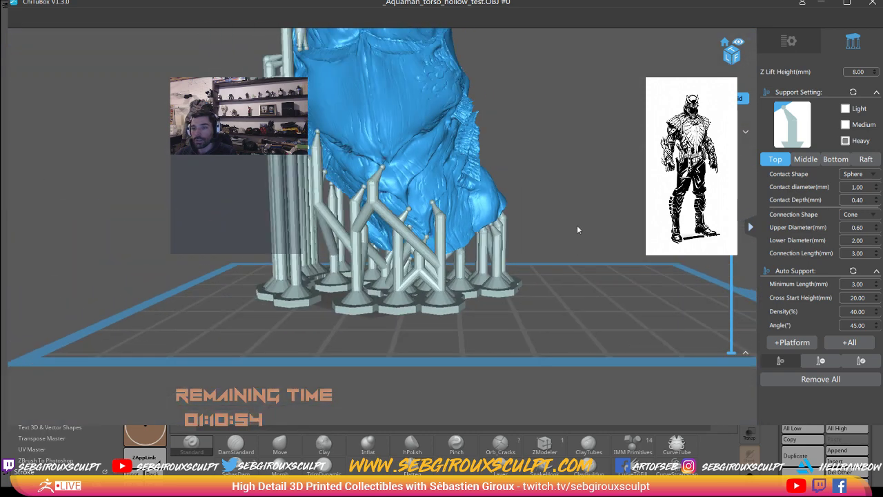
mouse_move(582, 235)
mouse_down()
mouse_move(596, 279)
mouse_move(651, 271)
mouse_move(590, 270)
mouse_move(452, 176)
mouse_move(556, 211)
mouse_up()
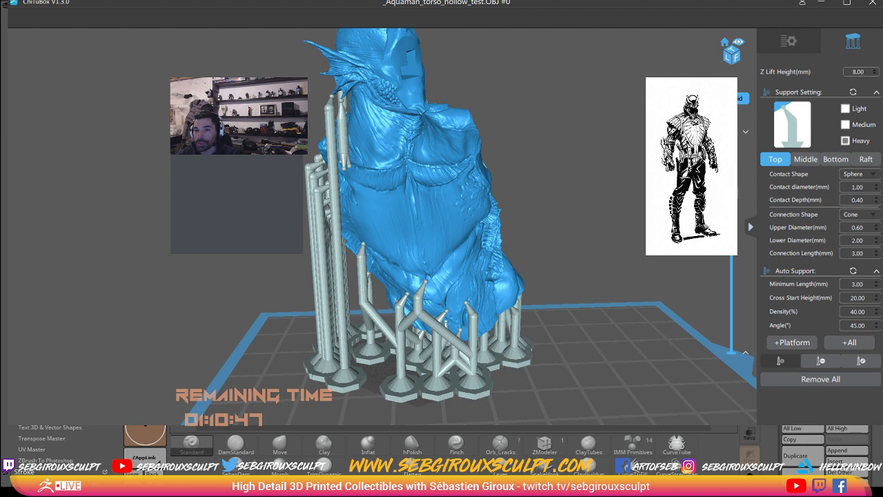
drag(731, 89, 731, 200)
mouse_move(641, 207)
mouse_down()
mouse_move(636, 243)
mouse_move(591, 264)
mouse_move(458, 289)
mouse_up()
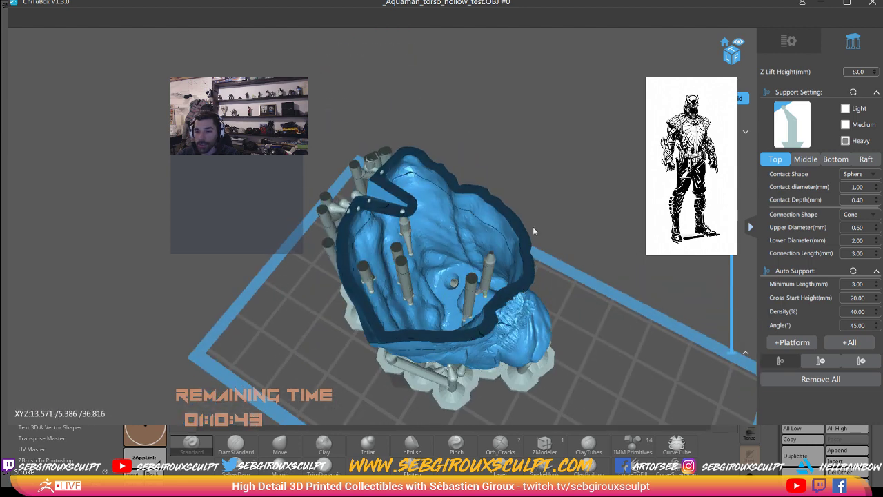
mouse_move(533, 231)
mouse_down()
mouse_move(512, 209)
mouse_move(500, 218)
mouse_move(503, 237)
mouse_up()
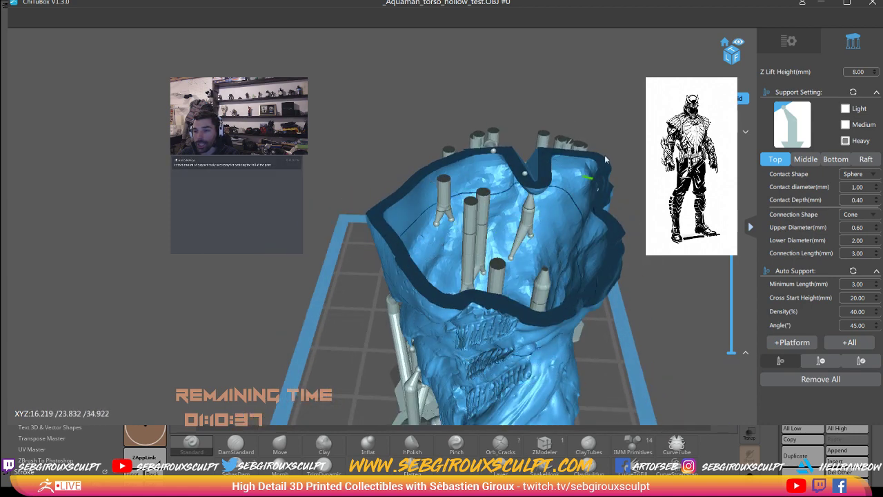
mouse_move(466, 219)
right_down()
mouse_move(521, 298)
mouse_move(534, 248)
right_up()
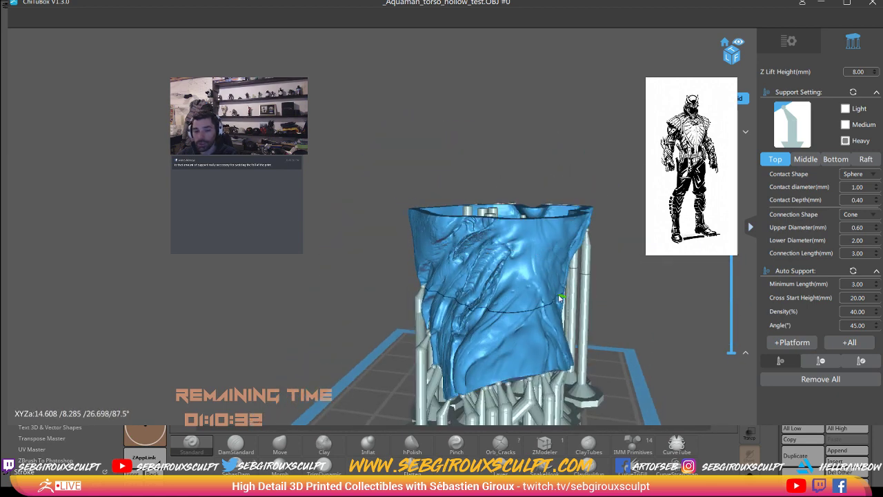
mouse_move(597, 298)
right_down()
mouse_move(644, 296)
mouse_move(625, 315)
mouse_move(619, 336)
mouse_move(623, 193)
right_up()
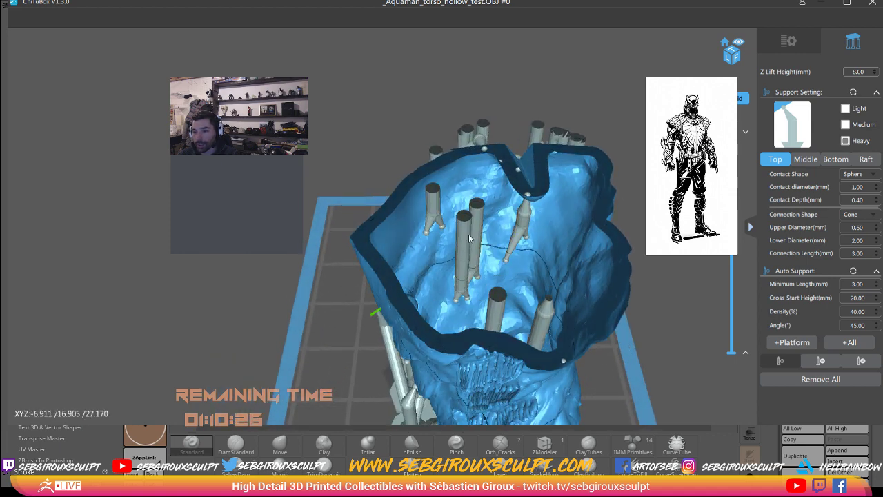
mouse_move(521, 225)
right_down()
mouse_move(663, 260)
mouse_move(625, 282)
mouse_move(599, 272)
mouse_move(638, 273)
mouse_move(544, 264)
mouse_move(569, 234)
mouse_move(564, 198)
mouse_move(620, 193)
mouse_move(616, 221)
mouse_move(626, 225)
right_up()
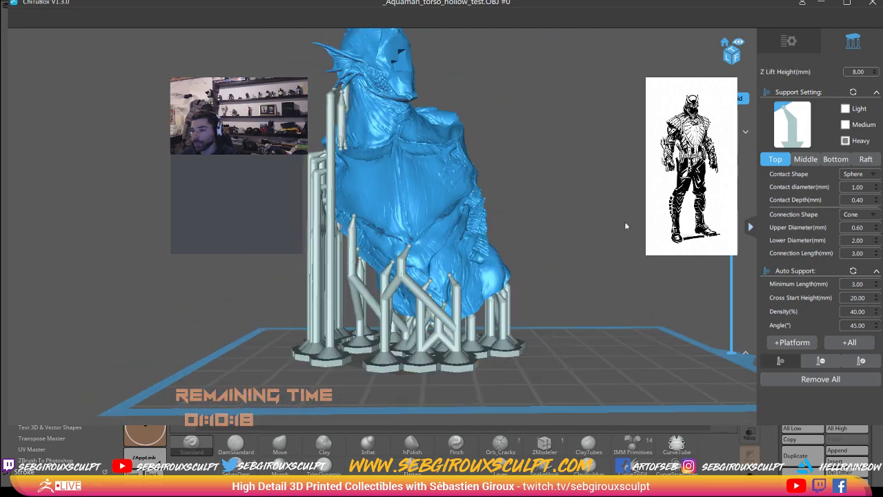
Step: Slice the supported torso and switch to the Anycubic Photon Resin Settings sheet in Chrome
click(793, 43)
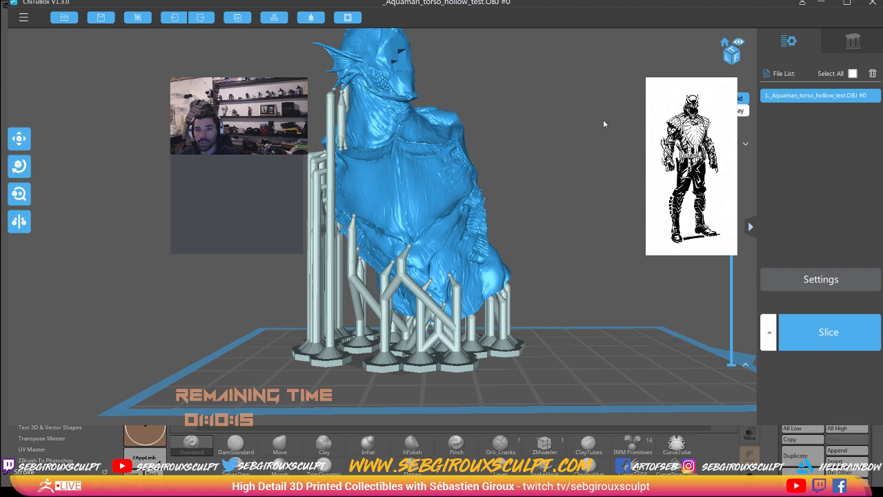
mouse_move(603, 120)
right_down()
mouse_move(597, 201)
mouse_move(601, 189)
right_up()
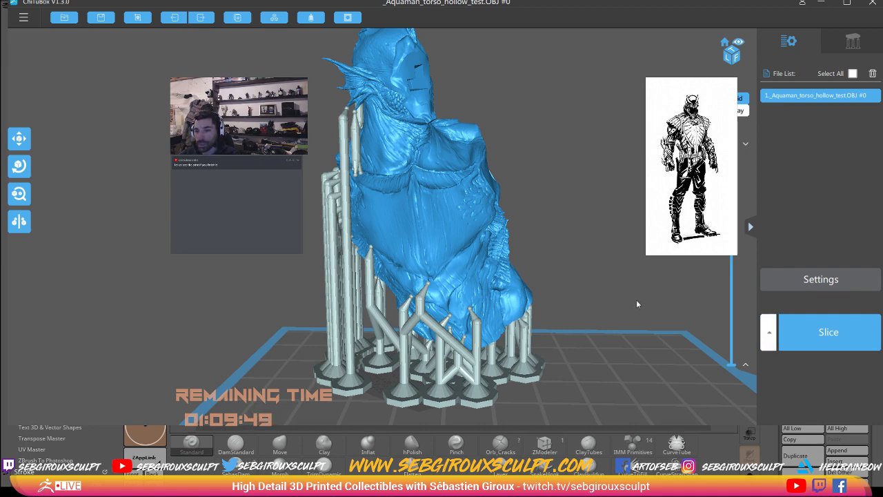
mouse_move(625, 294)
right_down()
mouse_move(624, 312)
mouse_move(666, 319)
right_up()
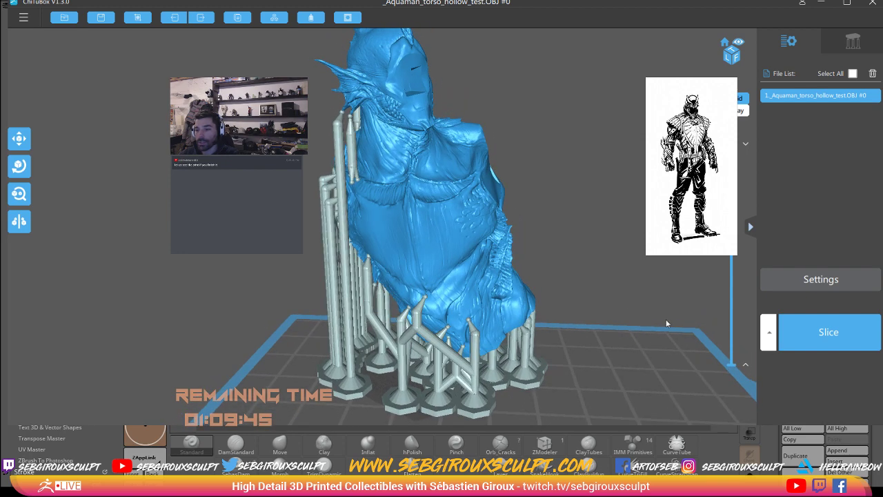
click(800, 334)
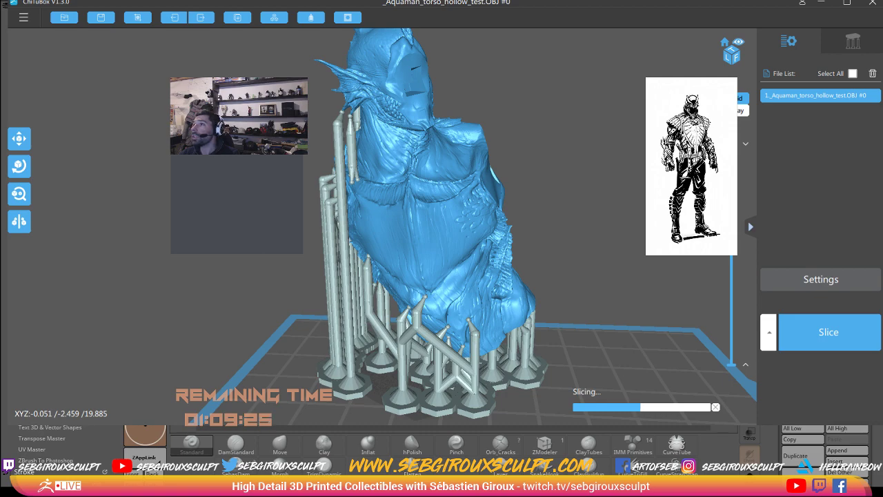
key(alt+Tab)
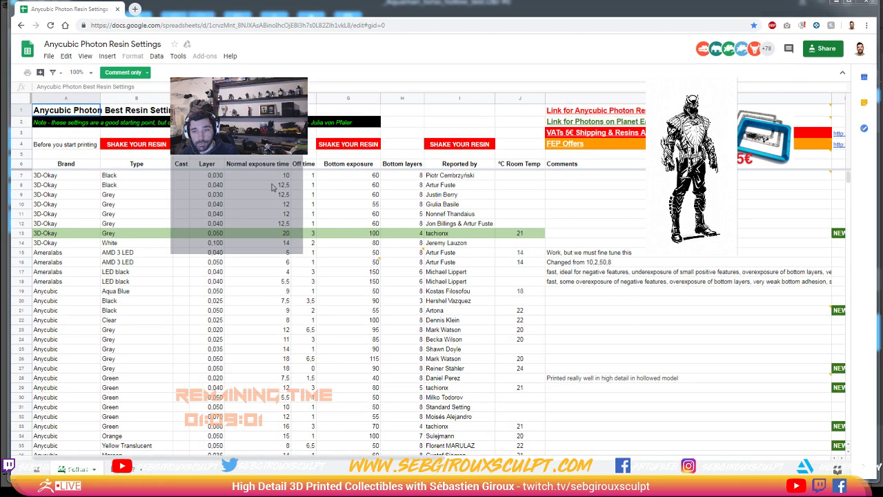
Step: Scroll from the Wanhao resin rows up to the Anycubic entries
key(ctrl+l)
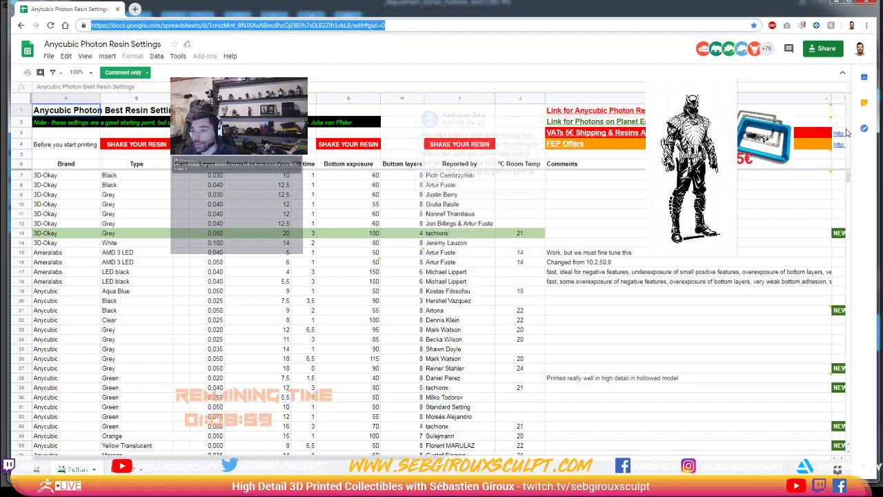
drag(849, 177, 848, 200)
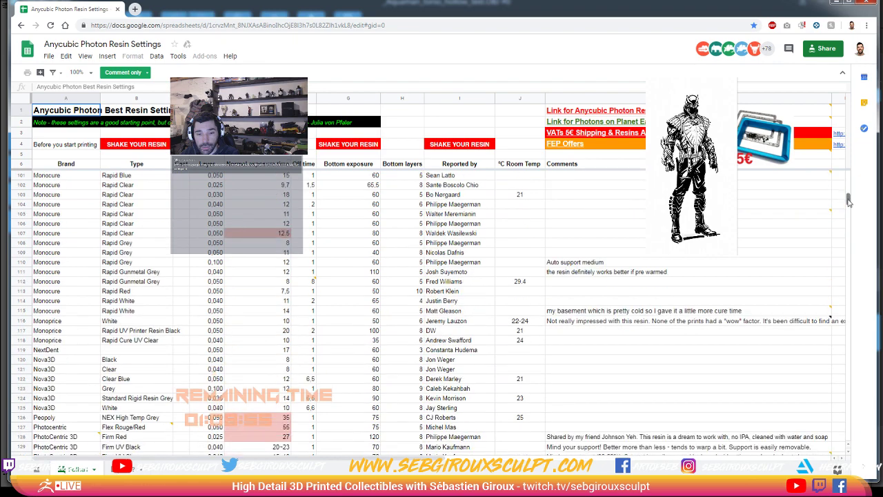
scroll(600, 194, down, 3)
click(64, 390)
scroll(64, 392, down, 3)
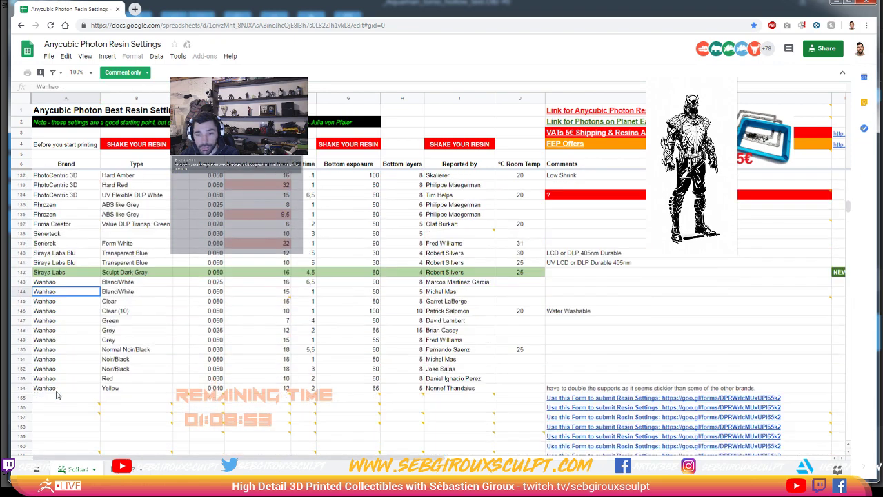
scroll(64, 392, down, 3)
scroll(63, 393, up, 3)
scroll(64, 393, up, 2)
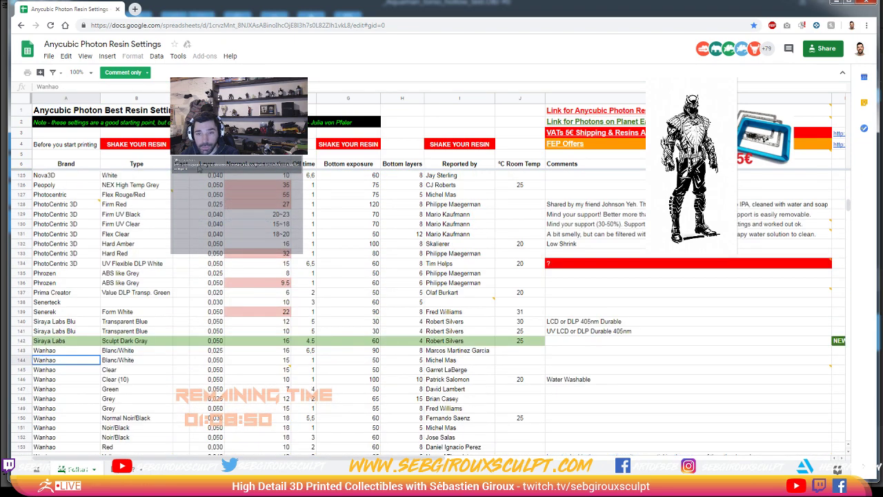
click(59, 381)
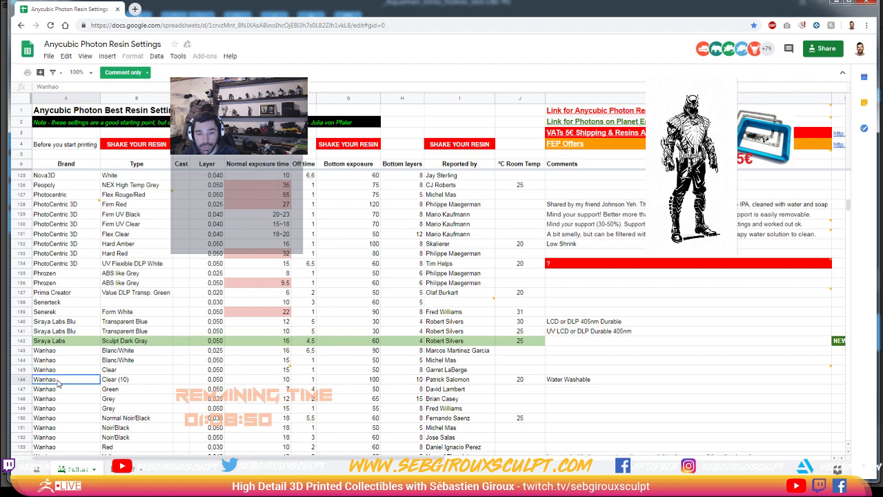
scroll(64, 373, up, 5)
scroll(64, 371, up, 5)
scroll(66, 366, up, 4)
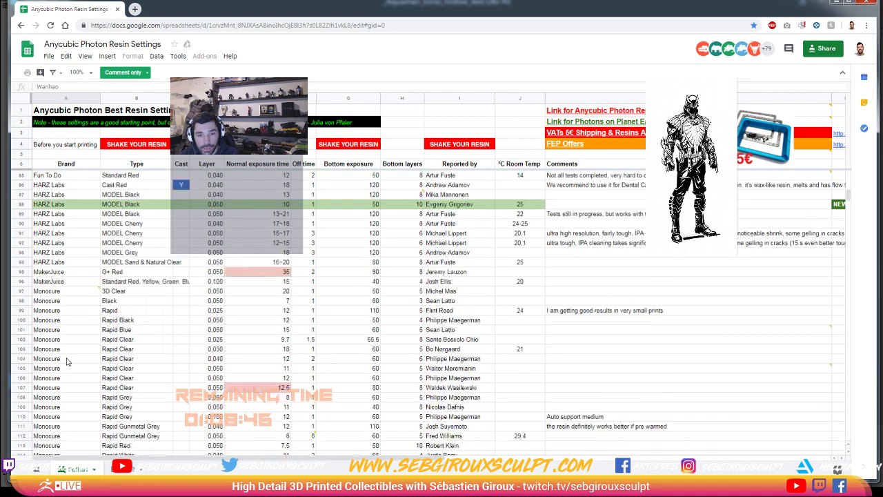
scroll(66, 360, up, 5)
scroll(67, 361, up, 4)
scroll(67, 361, up, 3)
scroll(65, 362, up, 5)
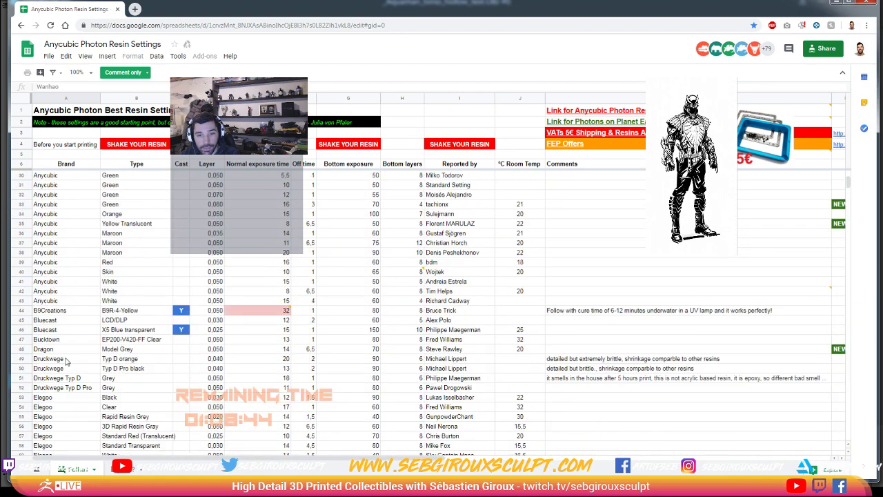
scroll(64, 362, up, 3)
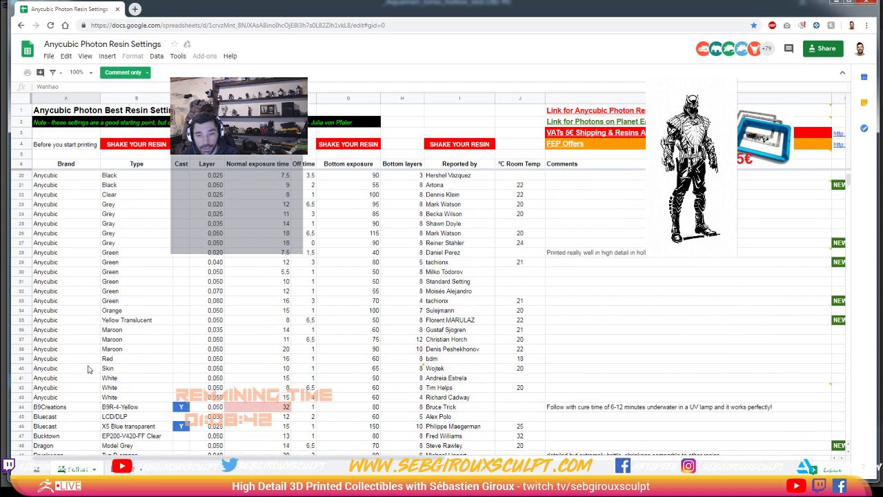
Step: Read the Anycubic Skin row: 0,050 layer, 10 s exposure, 65 s bottom exposure, 8 bottom layers
click(88, 369)
click(132, 372)
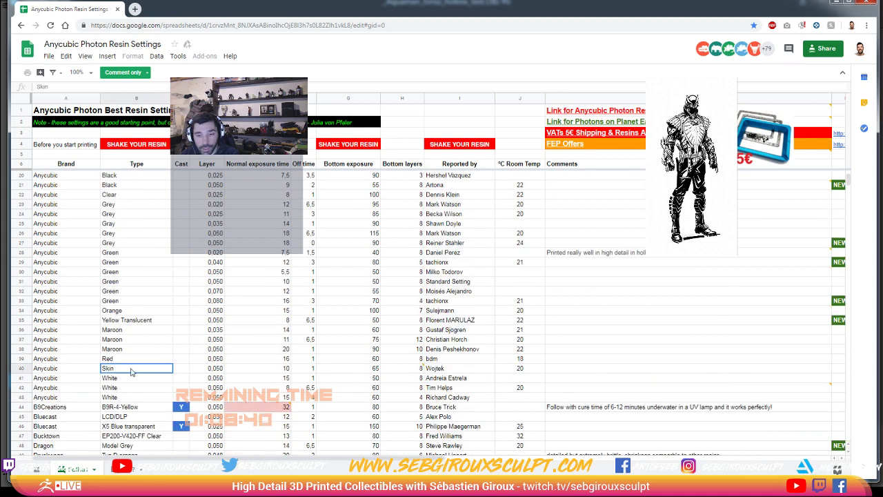
click(215, 371)
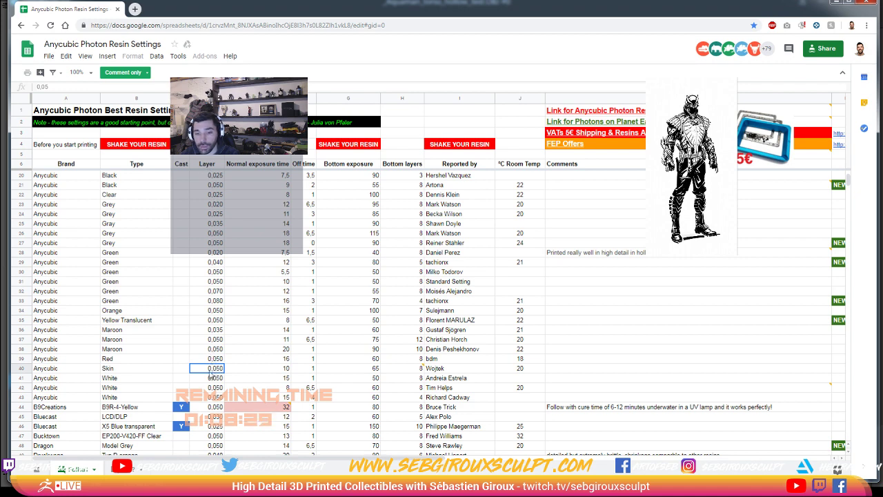
click(257, 370)
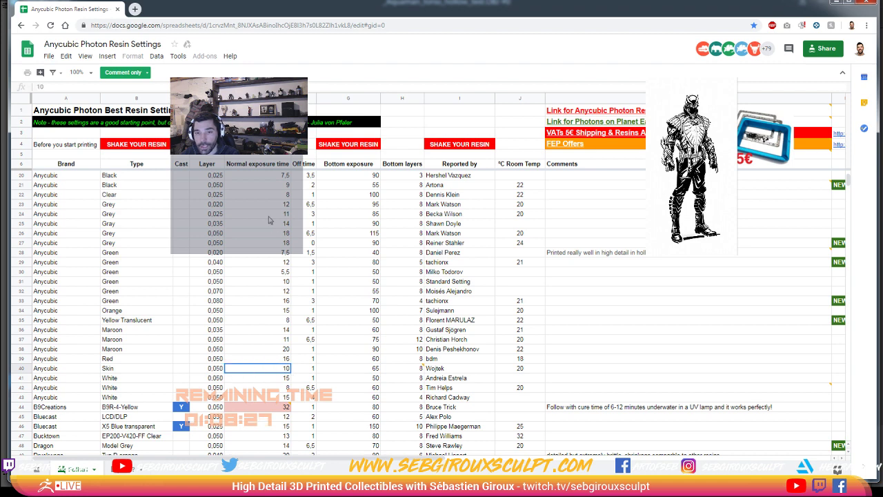
click(304, 370)
click(363, 371)
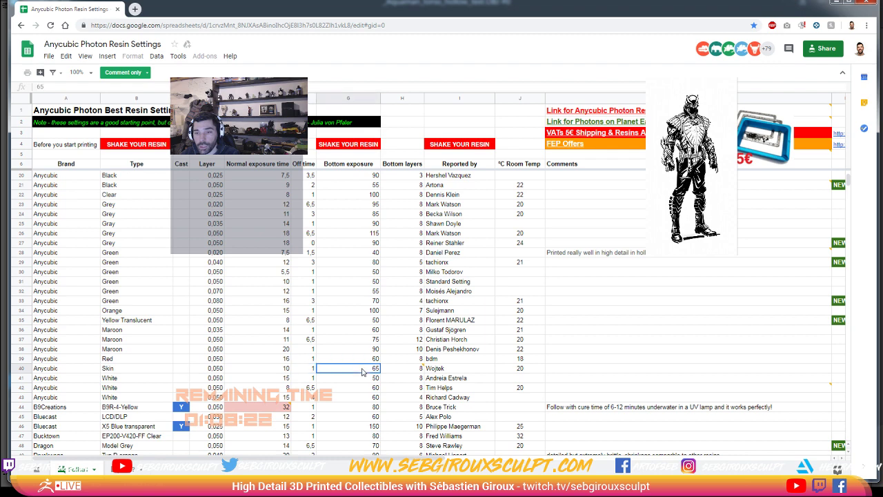
click(413, 372)
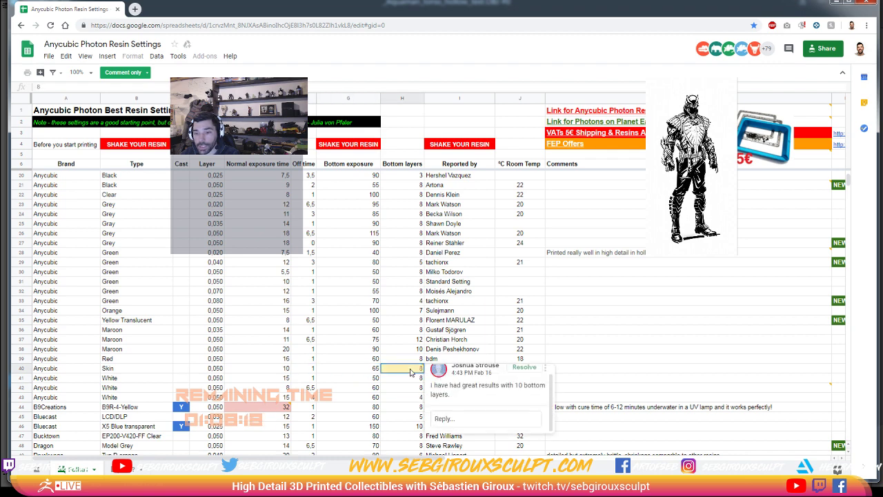
click(458, 369)
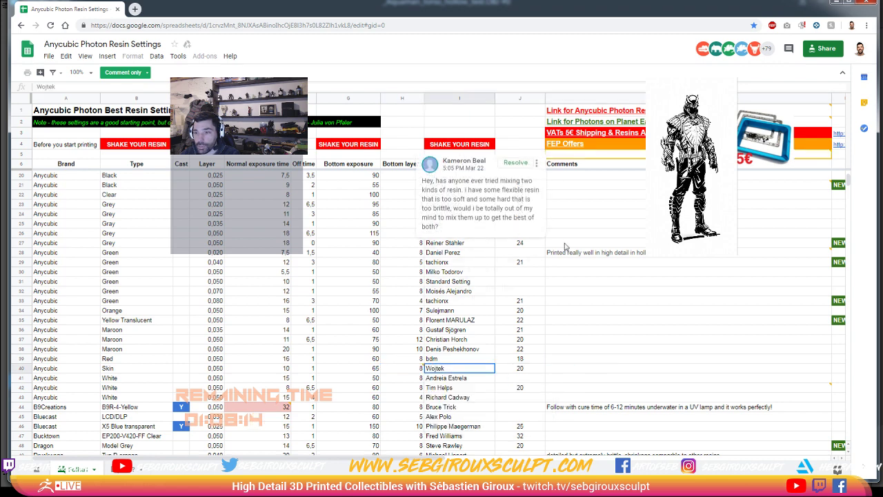
click(54, 371)
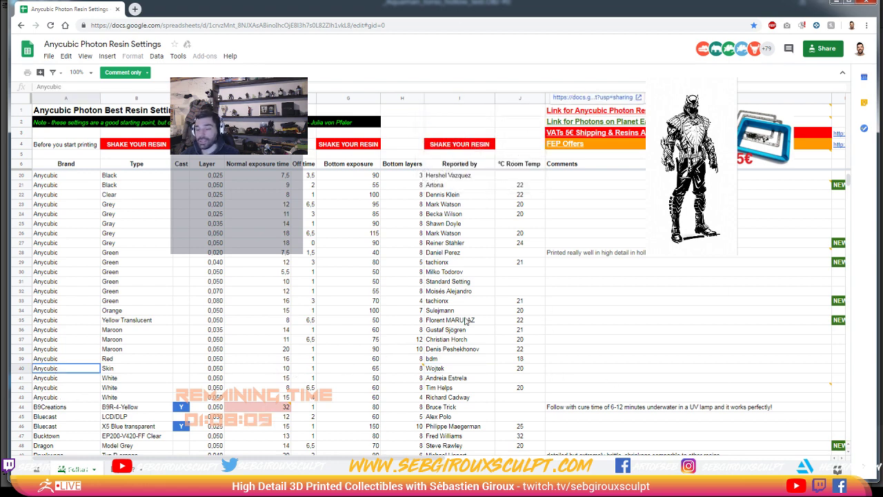
Step: Browse the first Anycubic resin entries at the top of the table
click(61, 291)
scroll(59, 286, up, 3)
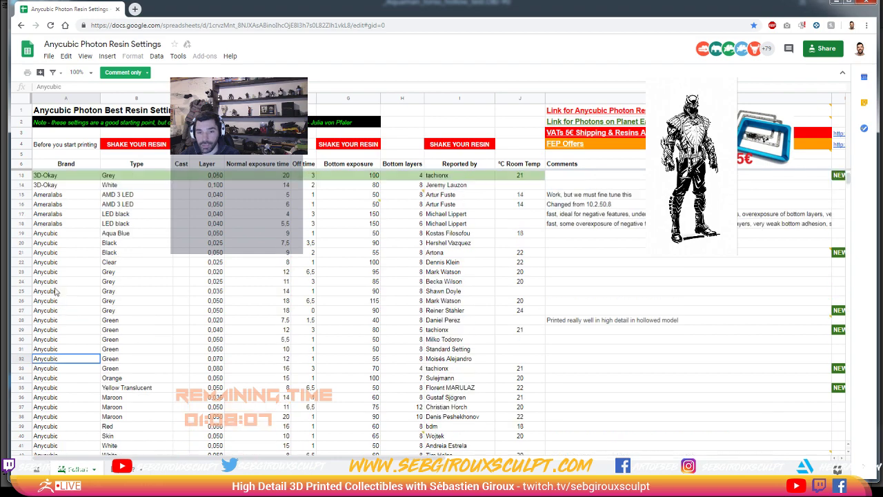
scroll(58, 283, up, 2)
scroll(58, 282, down, 1)
click(58, 281)
scroll(58, 281, up, 1)
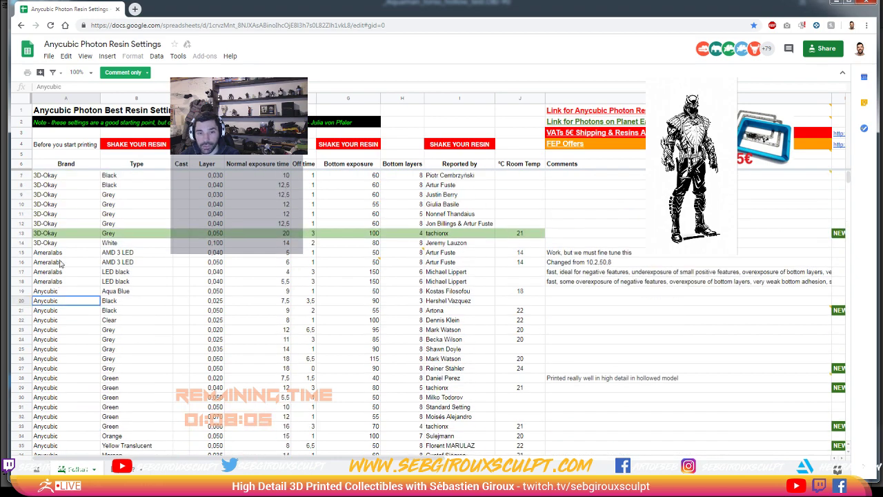
scroll(61, 264, down, 2)
scroll(55, 269, down, 5)
scroll(51, 274, down, 4)
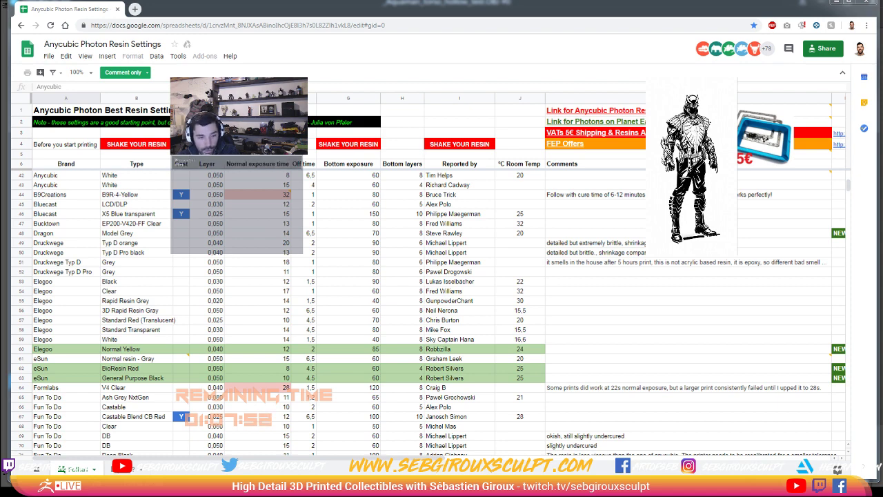
mouse_move(181, 175)
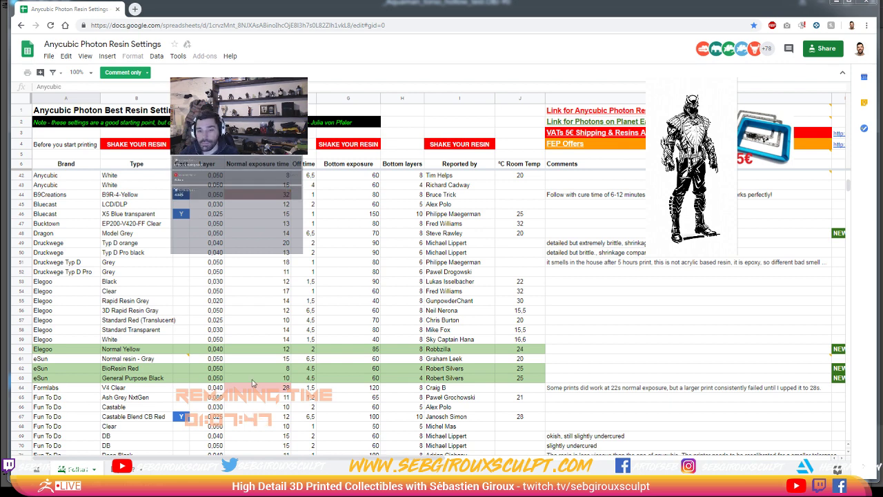
Step: Select the Elegoo Standard Red (Translucent) entry and scroll down to Siraya Labs Sculpt Dark Gray
click(126, 320)
scroll(127, 335, down, 1)
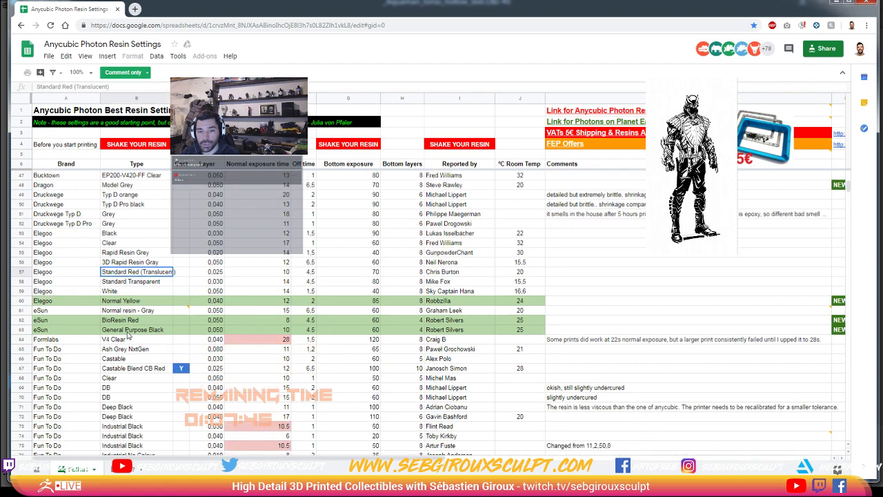
scroll(127, 335, down, 1)
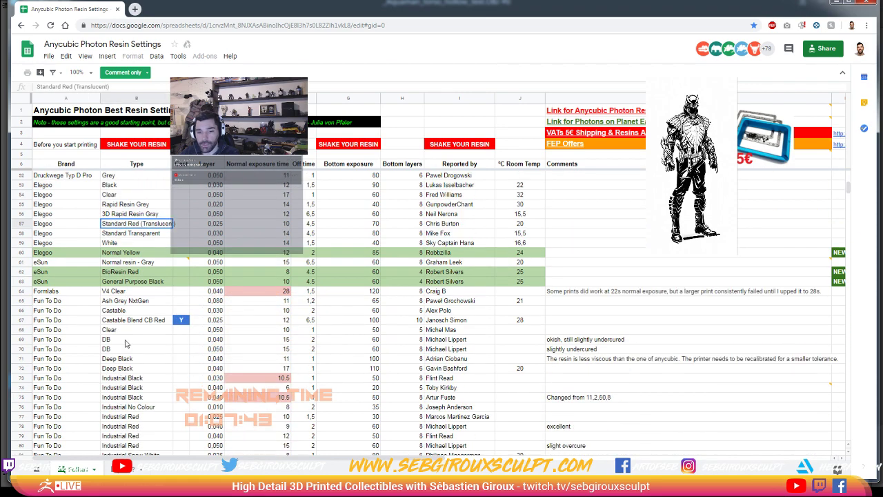
scroll(121, 359, down, 1)
scroll(114, 383, down, 1)
scroll(117, 389, down, 2)
scroll(124, 388, down, 1)
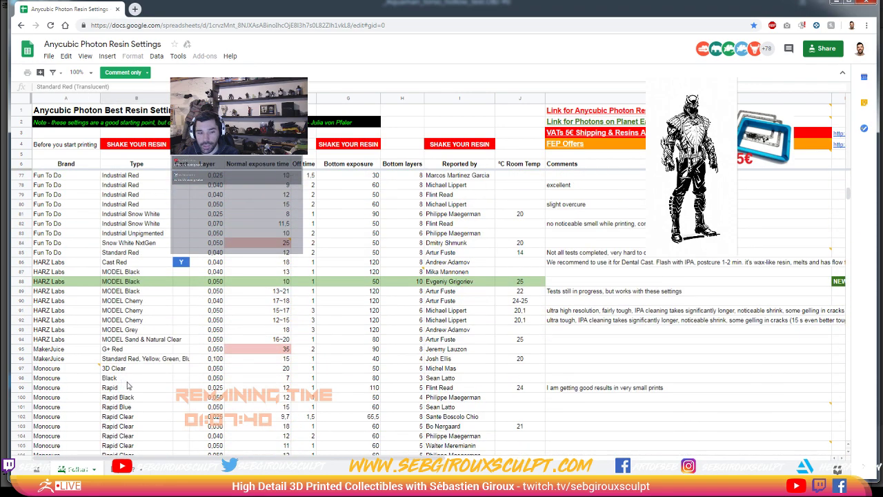
scroll(128, 388, down, 1)
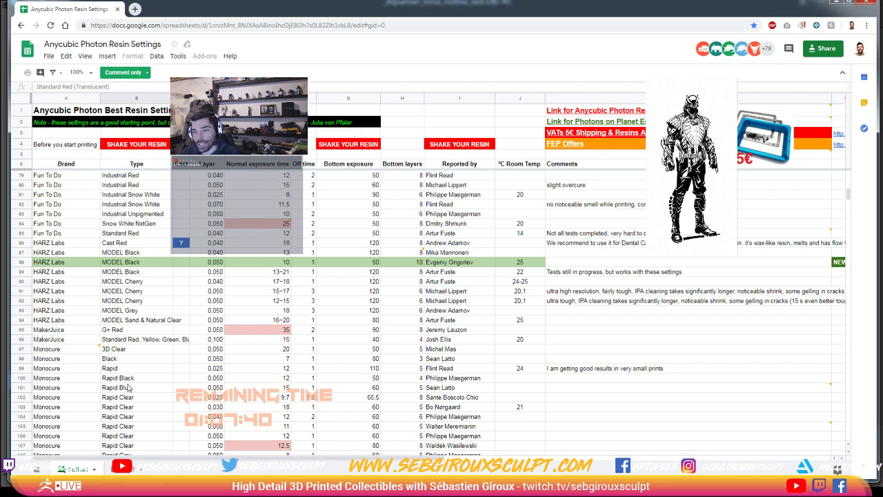
scroll(128, 388, down, 1)
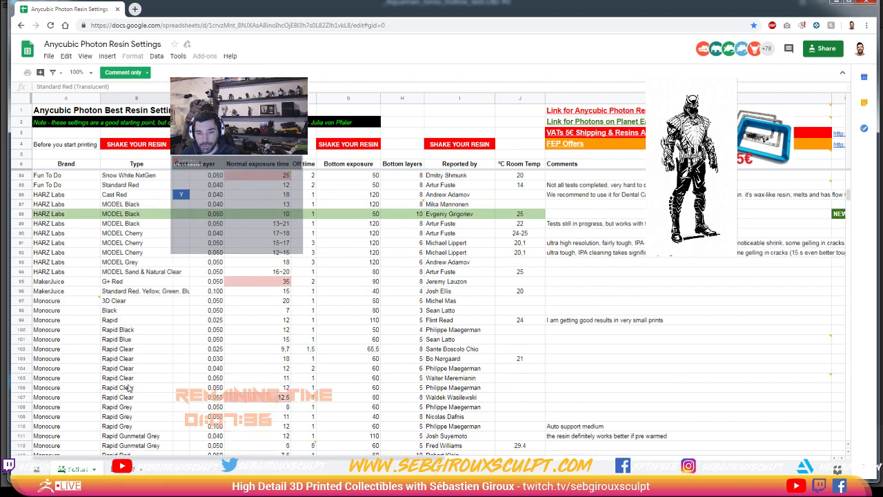
scroll(128, 388, down, 2)
scroll(175, 395, down, 1)
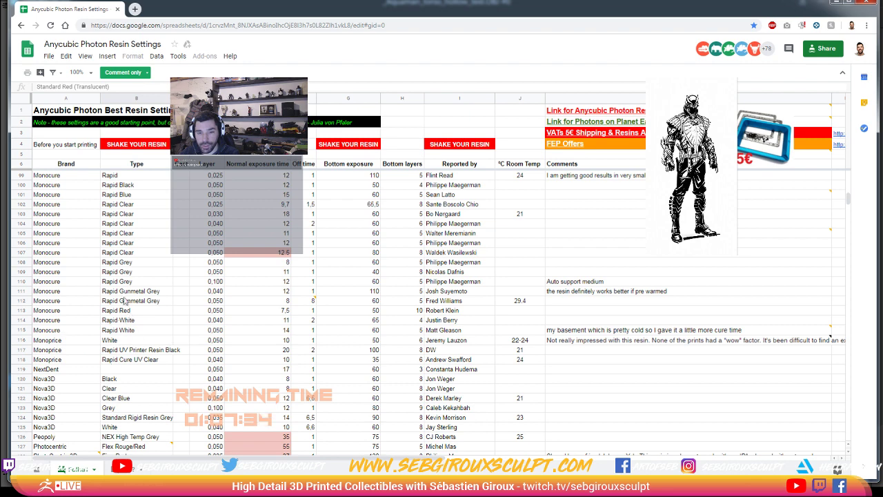
scroll(229, 383, down, 2)
scroll(230, 383, down, 2)
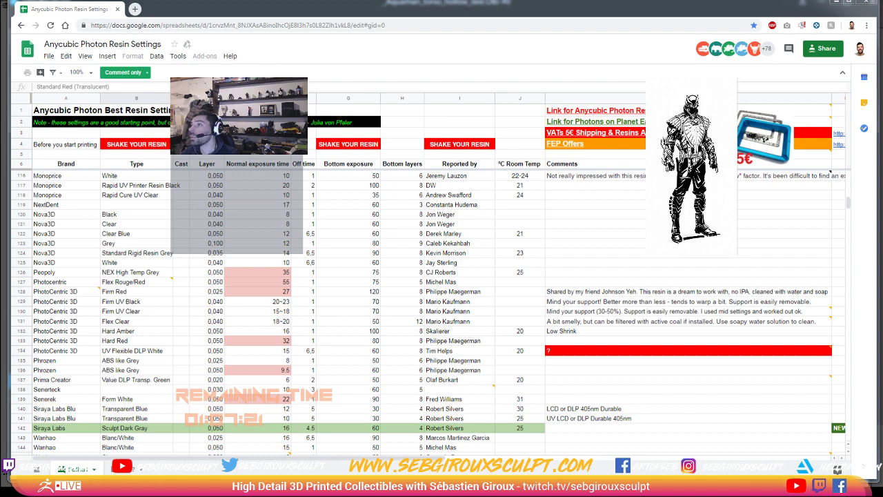
Step: Maximize the resin exposure spreadsheet window and return to it after going back a page
drag(547, 109, 297, 4)
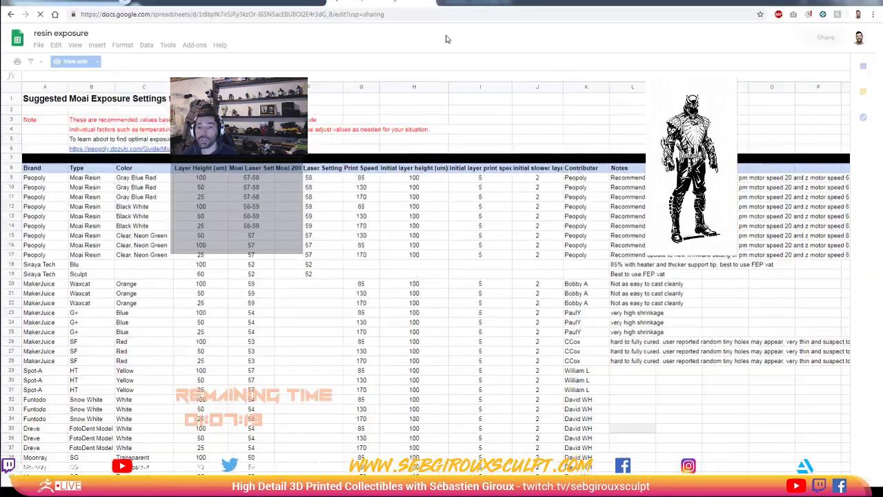
click(285, 14)
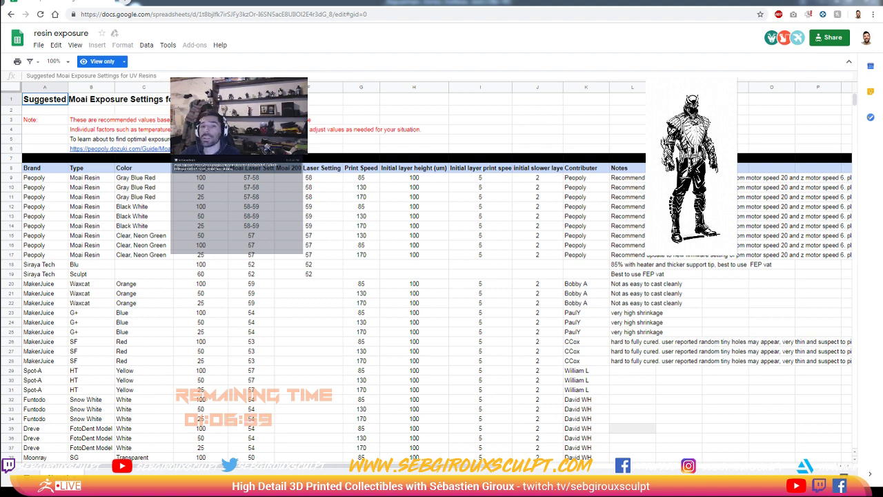
click(10, 14)
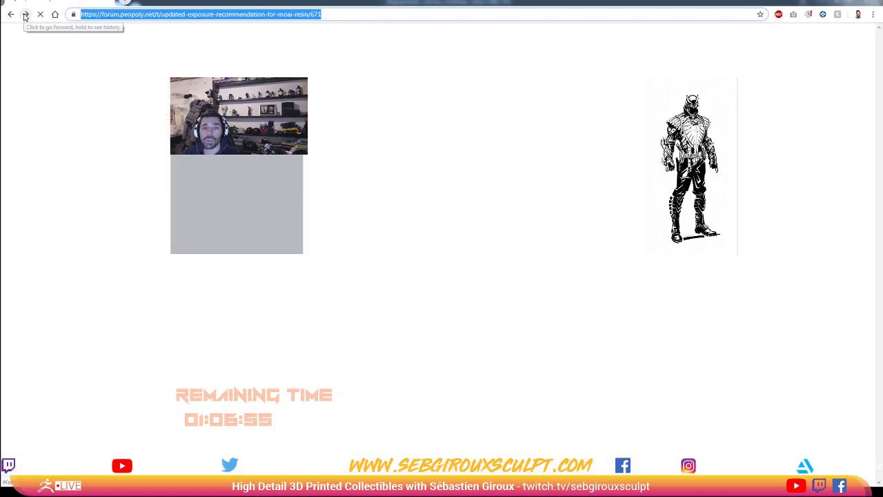
click(24, 16)
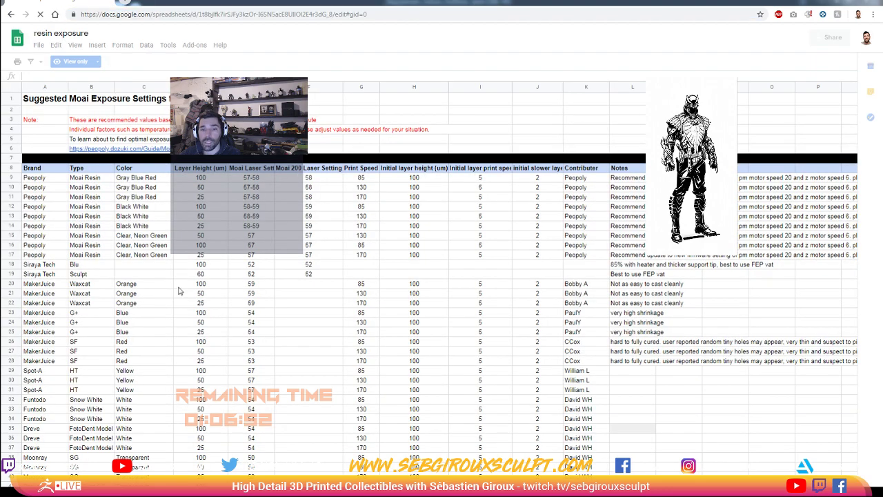
Step: Scroll down to the Nextdent, Peopoly Tough and C&B MFH resin rows
scroll(74, 261, down, 2)
scroll(86, 236, down, 5)
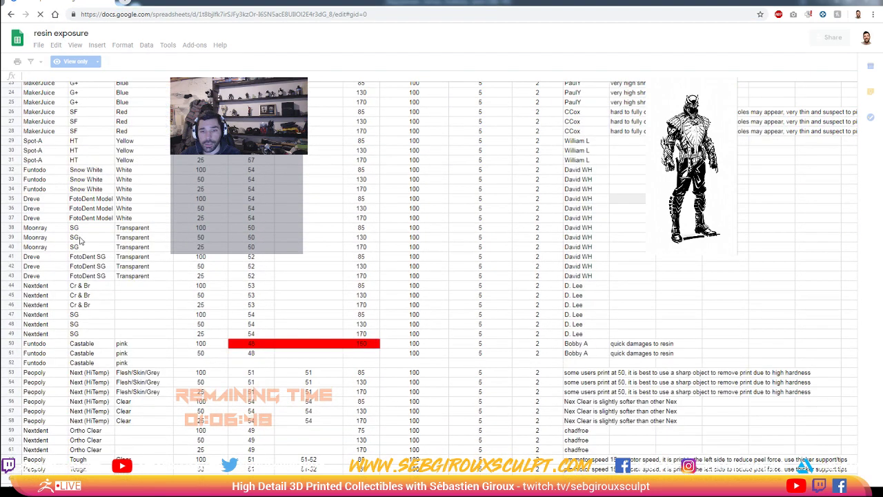
scroll(50, 245, up, 7)
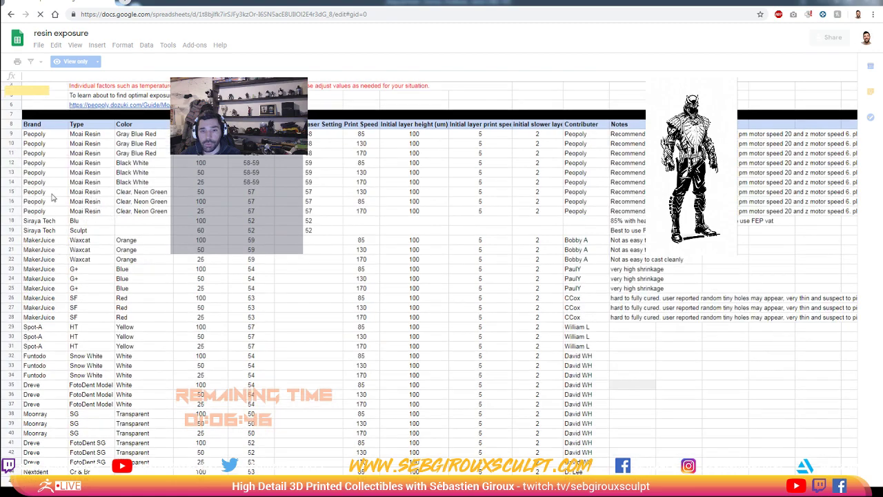
scroll(52, 262, down, 7)
scroll(59, 296, down, 2)
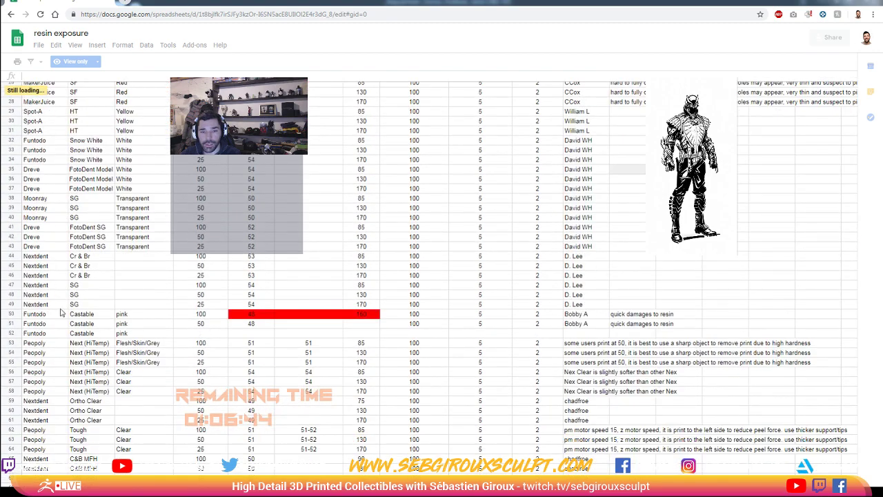
scroll(73, 338, down, 3)
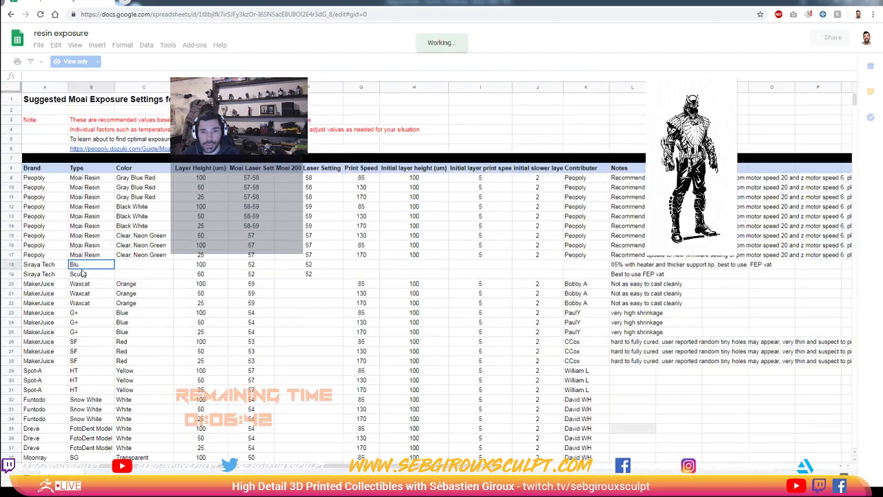
scroll(86, 311, down, 1)
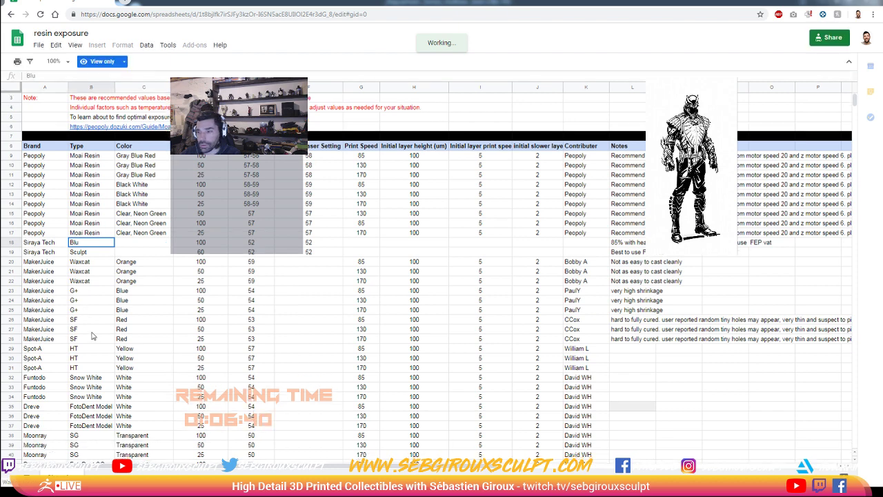
scroll(84, 334, down, 2)
scroll(79, 337, down, 1)
scroll(84, 342, down, 1)
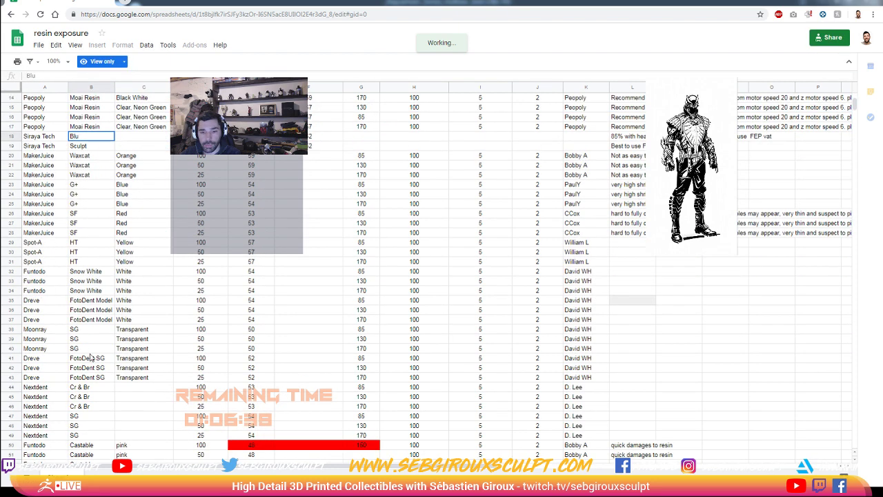
scroll(92, 358, down, 4)
scroll(97, 360, down, 2)
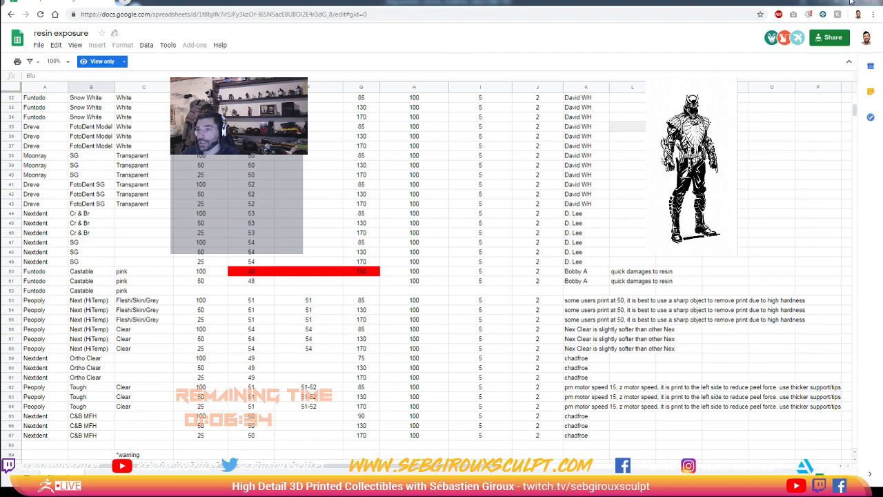
Step: Close the resin exposure spreadsheet and return to the ChiTuBox slice preview
click(870, 4)
click(835, 2)
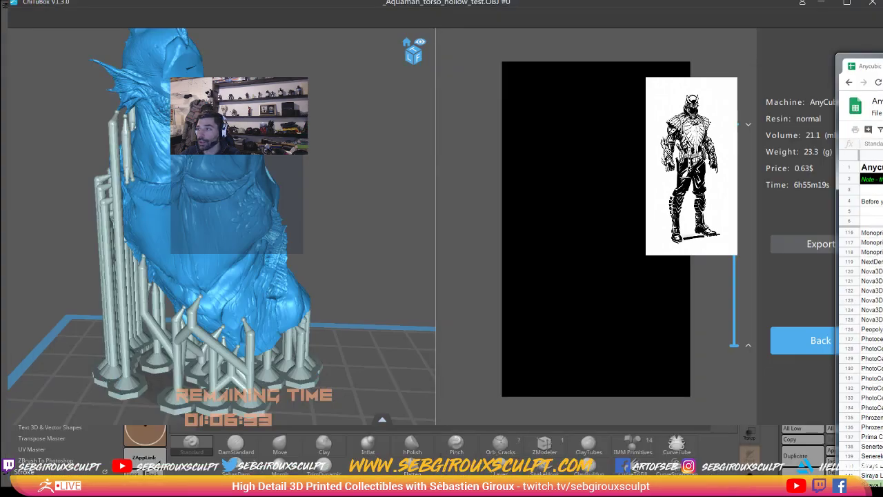
key(alt+Tab)
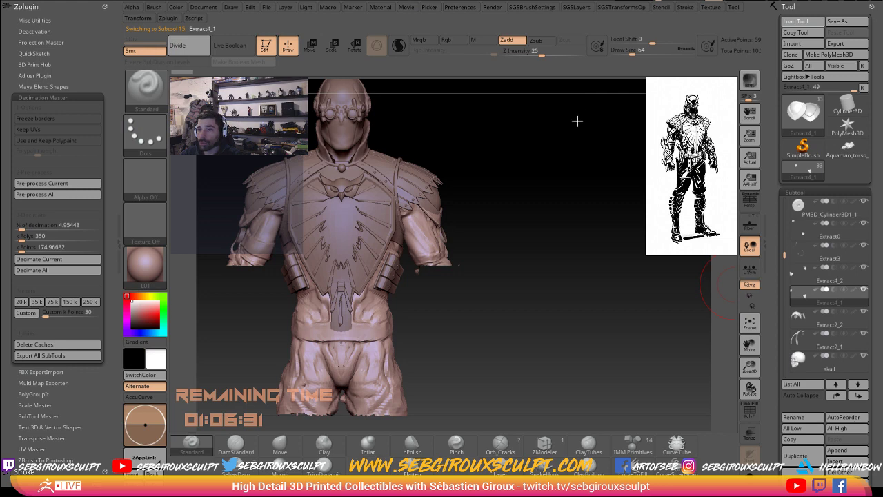
key(alt+Tab)
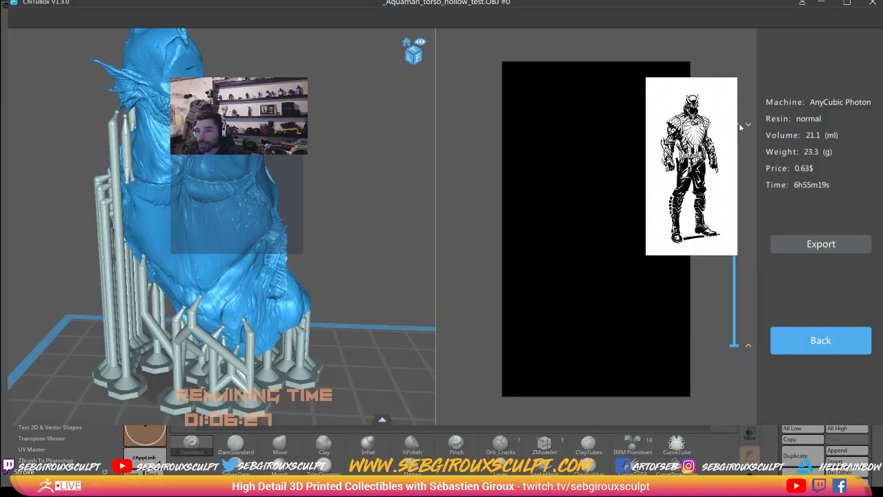
Step: Step down through the slice layers to around layer 412, then raise it slightly
key(Down)
key(Down)
key(Down)
key(Down)
key(Down)
key(Down)
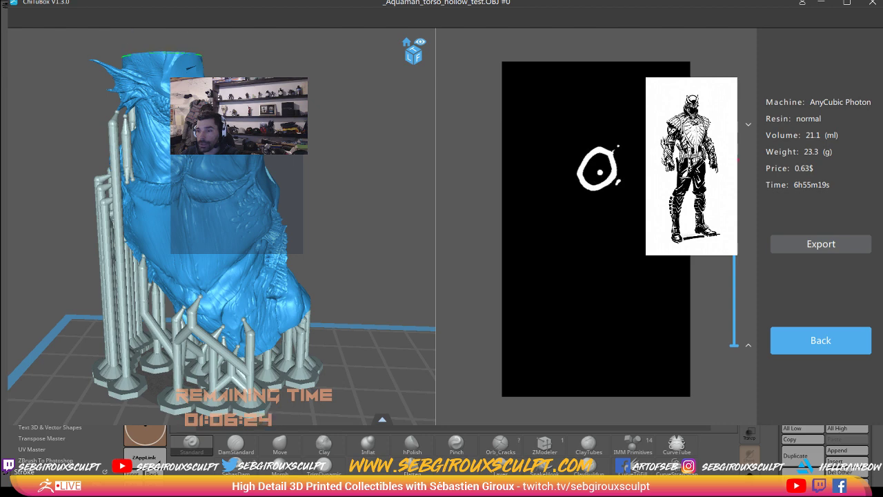
key(Down)
key(Down)
key(Down)
key(Down)
key(Down)
key(Down)
key(Down)
key(Down)
key(Down)
key(Down)
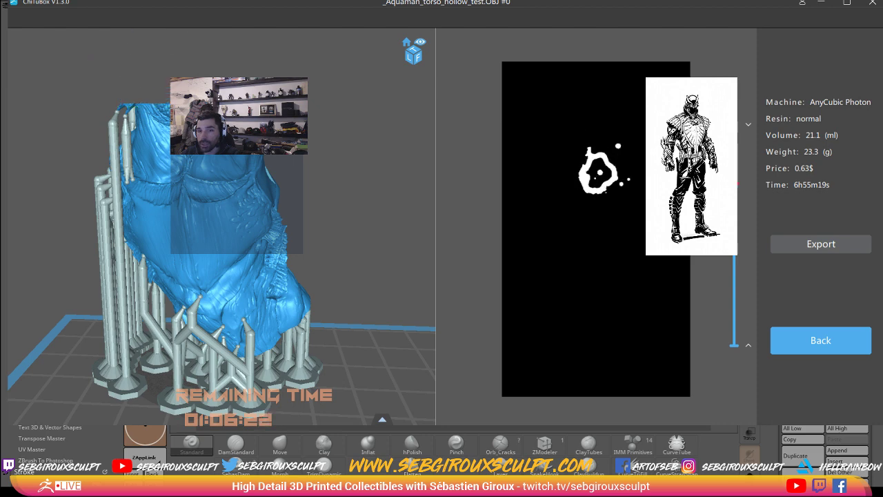
key(Down)
key(Down)
key(Down)
key(Down)
key(Down)
key(Down)
key(Down)
key(Down)
key(Down)
key(Down)
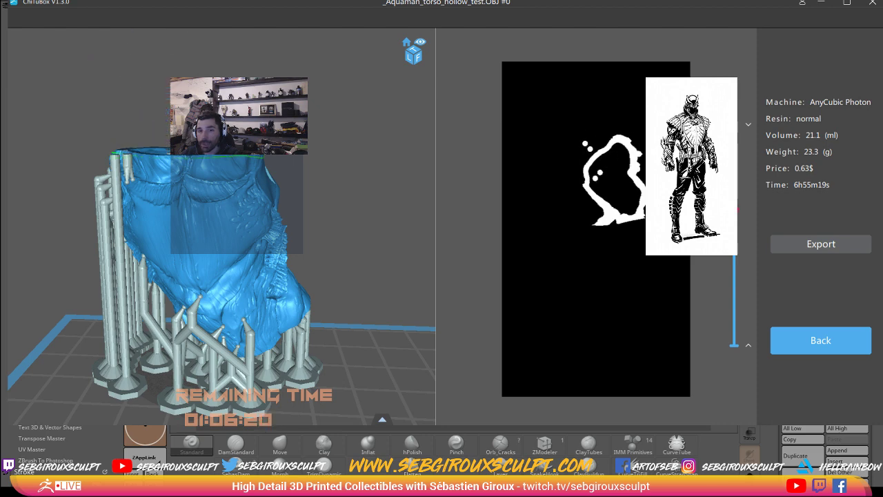
key(Down)
key(Down)
key(Down)
key(Down)
key(Down)
key(Down)
key(Down)
key(Down)
key(Down)
key(Down)
key(Down)
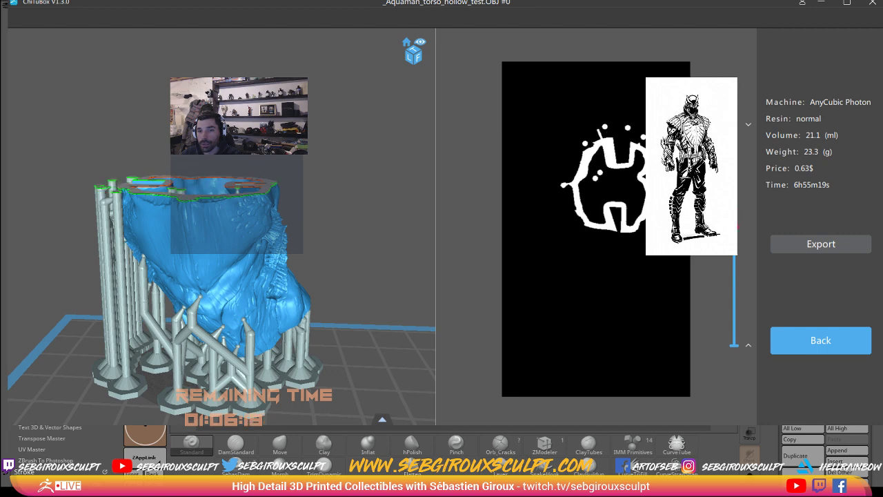
key(Down)
key(Down)
key(Down)
key(Down)
key(Down)
key(Down)
key(Down)
key(Down)
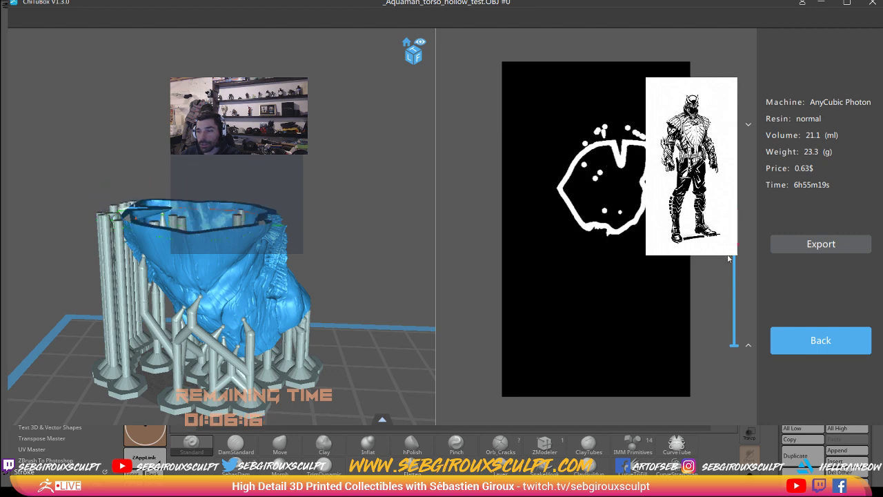
key(Down)
key(Down)
key(Down)
key(Down)
mouse_move(729, 271)
mouse_down()
mouse_move(730, 312)
mouse_move(737, 226)
mouse_up()
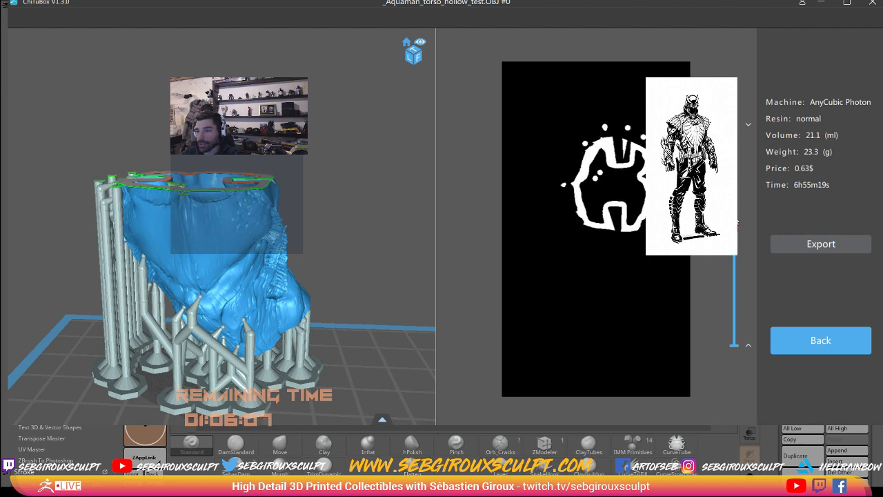
drag(738, 226, 737, 210)
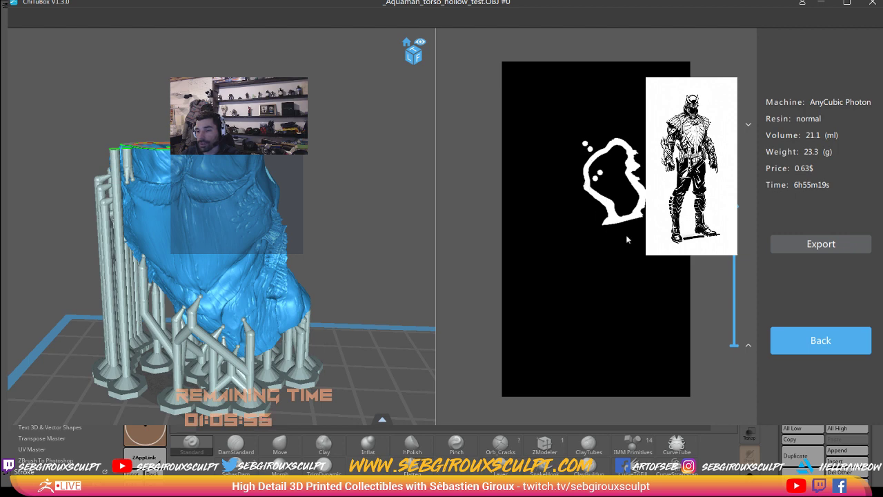
Step: Scroll through the layers, return to the top layers, and start the export
scroll(736, 205, up, 1)
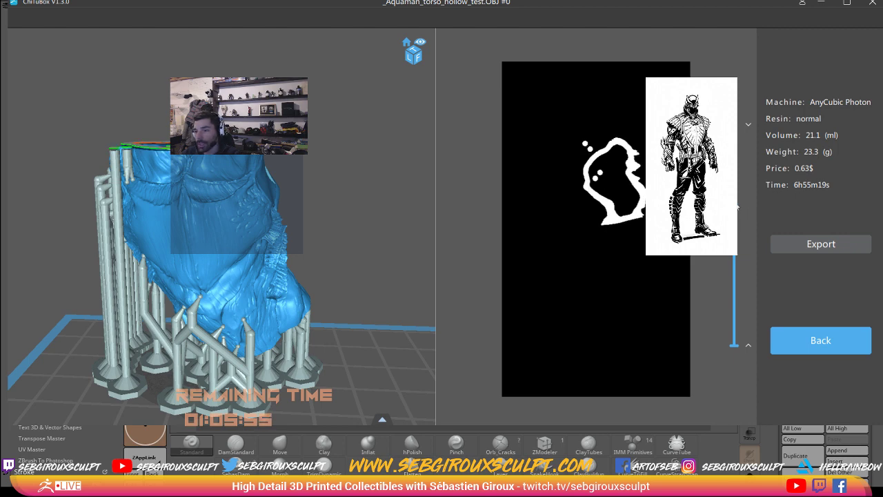
scroll(737, 204, up, 2)
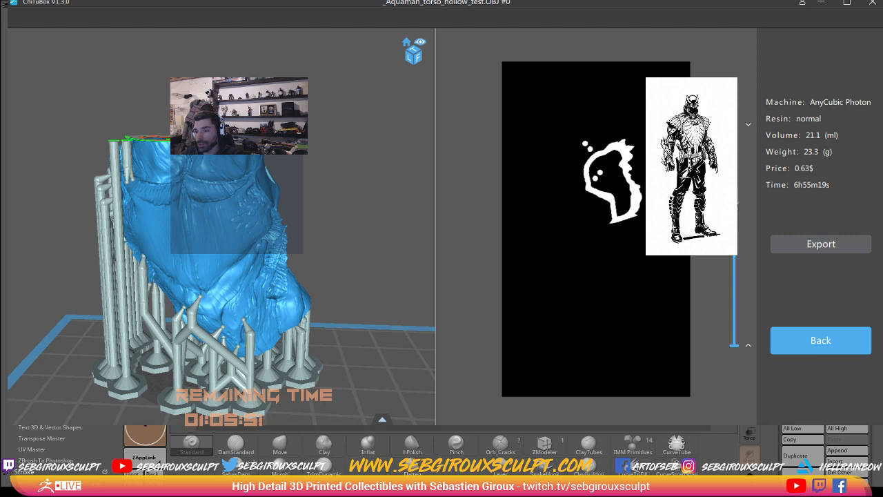
scroll(736, 200, up, 2)
scroll(737, 193, up, 2)
scroll(736, 186, up, 2)
scroll(737, 182, up, 2)
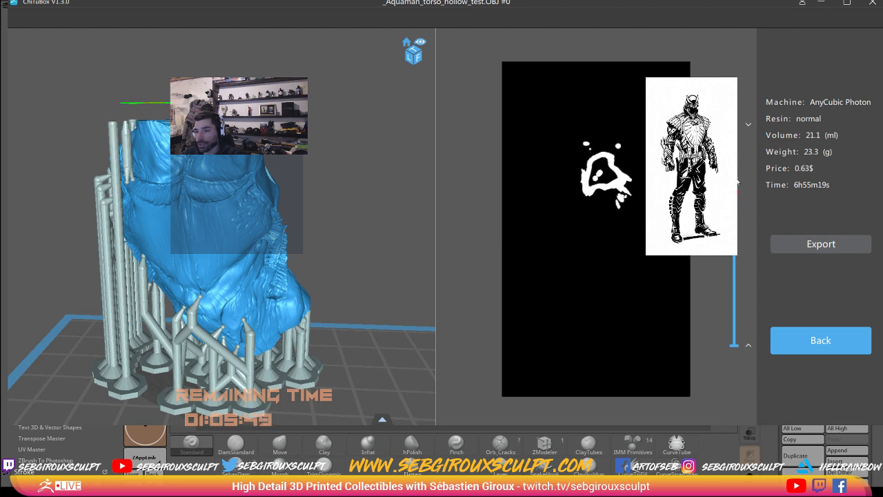
scroll(736, 180, down, 2)
scroll(736, 180, down, 2)
scroll(736, 182, down, 3)
scroll(738, 228, down, 3)
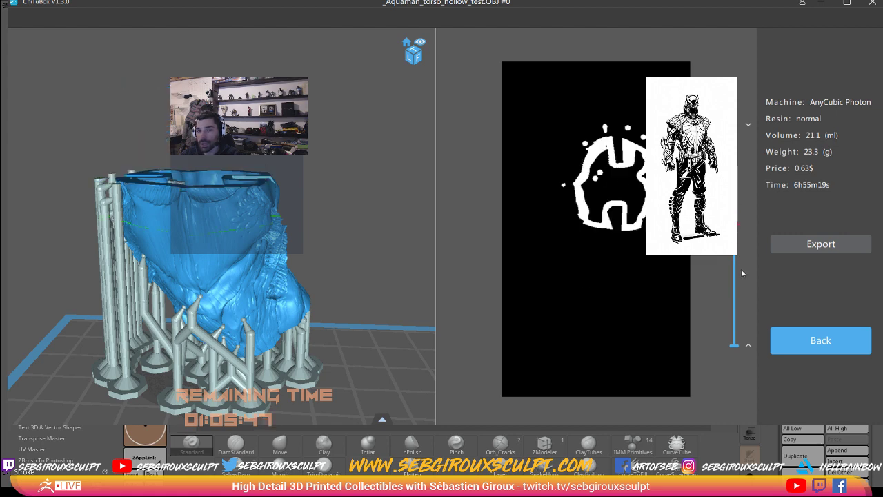
scroll(743, 274, down, 3)
scroll(738, 269, down, 2)
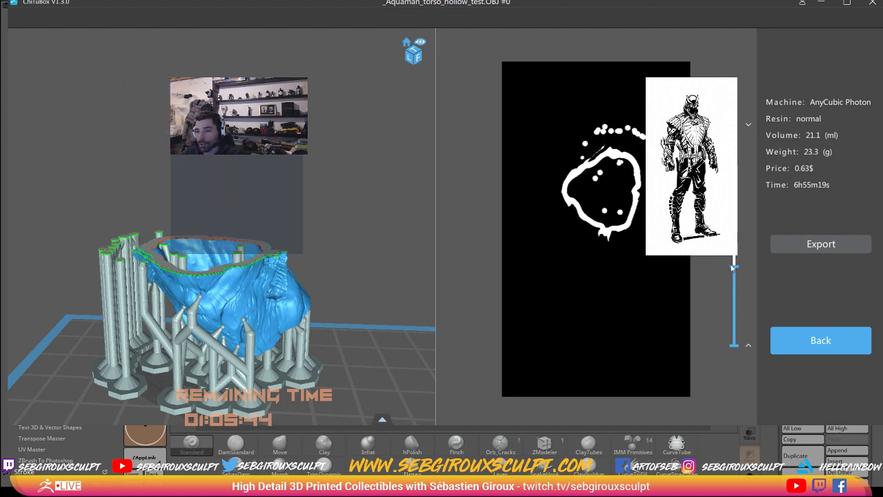
drag(733, 268, 738, 128)
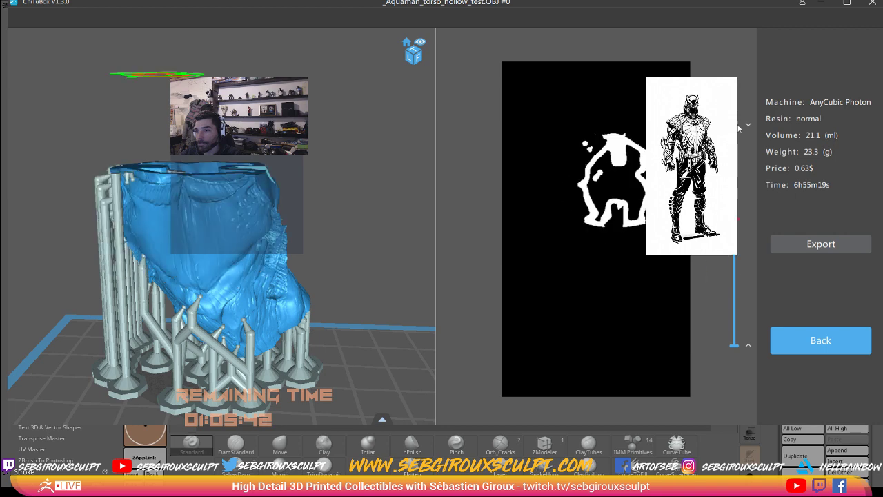
click(814, 245)
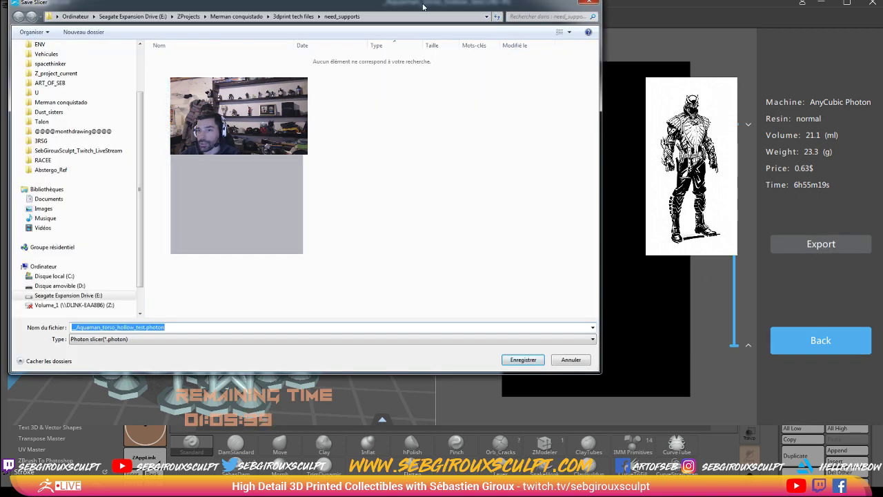
Step: Save the slice as _Aquaman_torso_hollow_test.photon in the ZProjects folder
drag(423, 6, 420, 21)
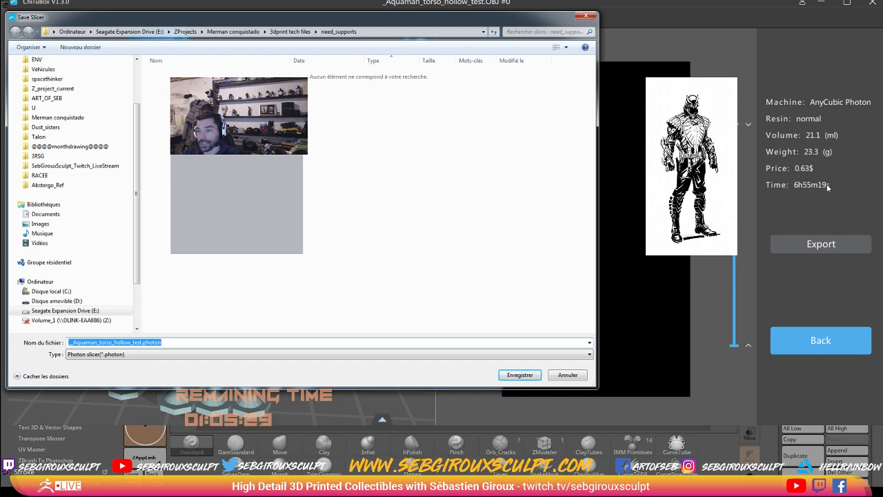
drag(211, 18, 233, 32)
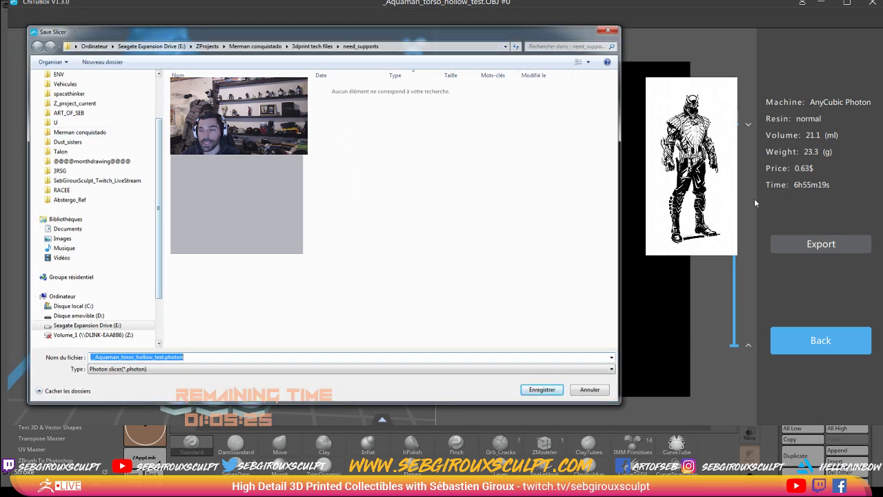
click(310, 46)
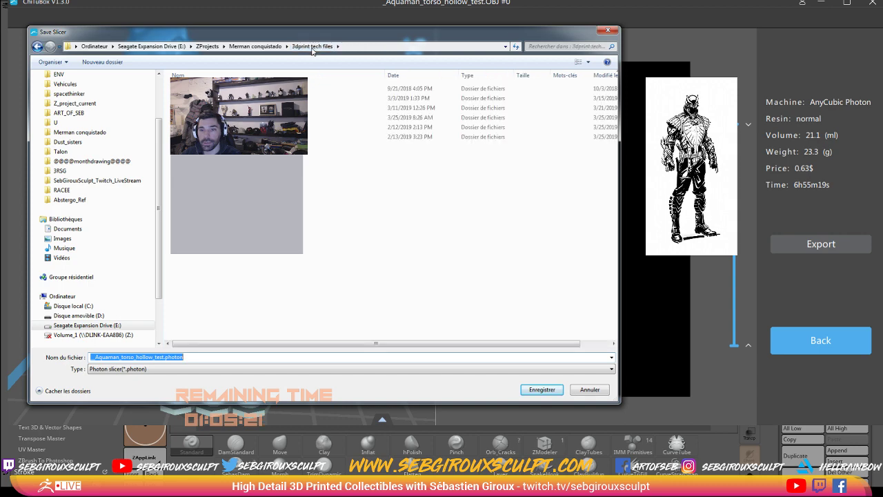
click(210, 46)
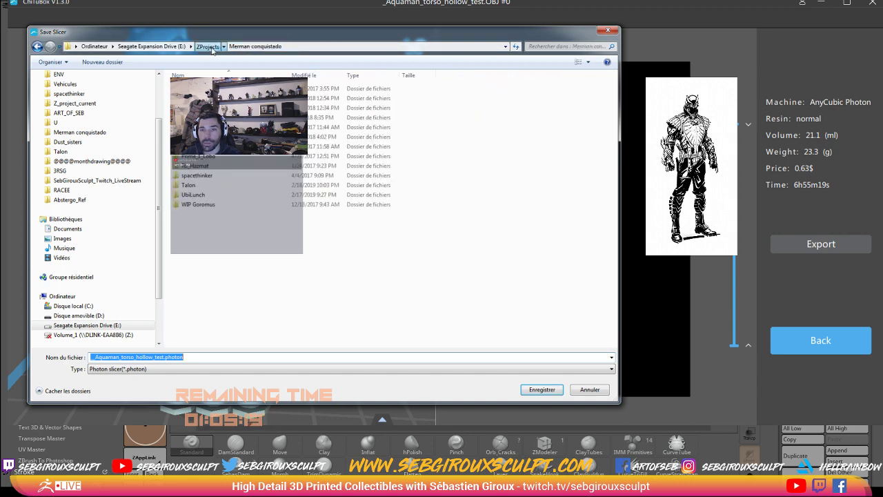
key(Escape)
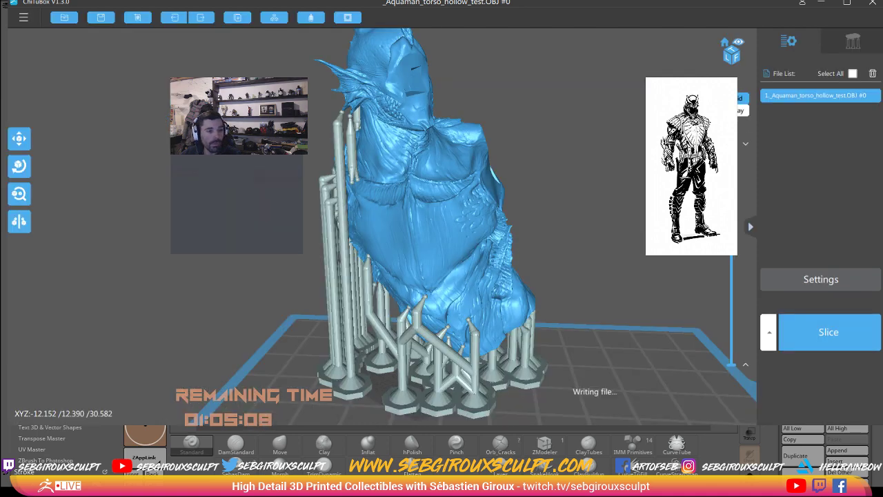
drag(204, 3, 212, 13)
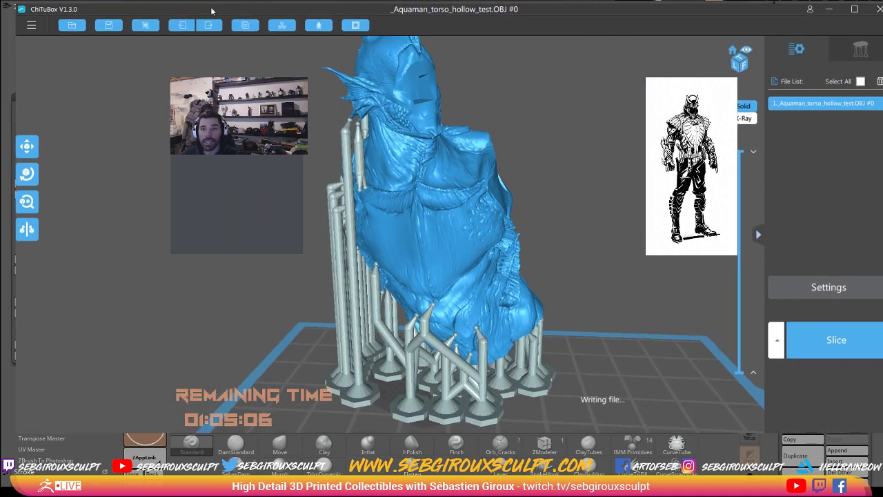
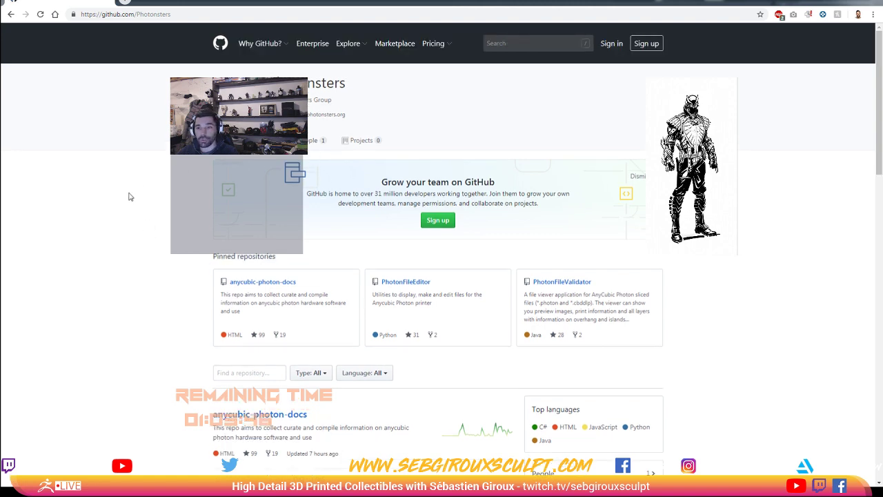
Step: Scroll the Photonsters repository list and open the PhotonFileValidator repository
scroll(129, 197, down, 1)
scroll(129, 198, down, 2)
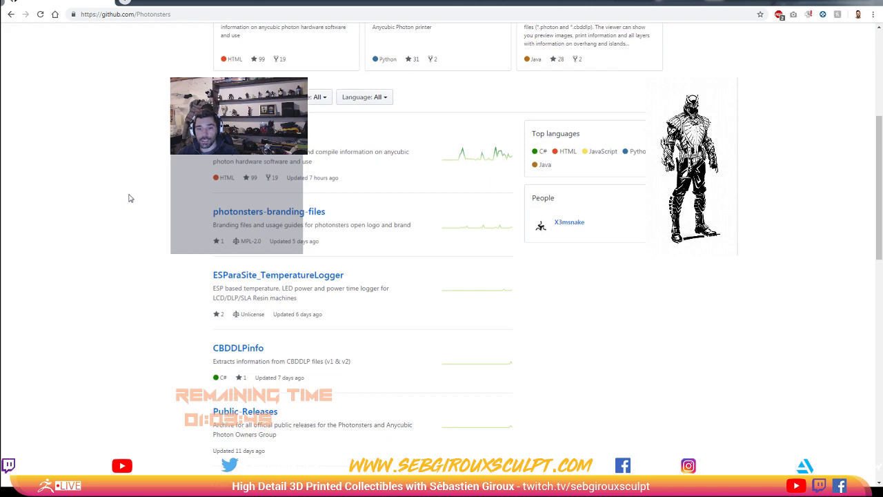
scroll(129, 198, down, 1)
scroll(128, 198, down, 1)
scroll(128, 198, down, 1)
scroll(128, 198, down, 1)
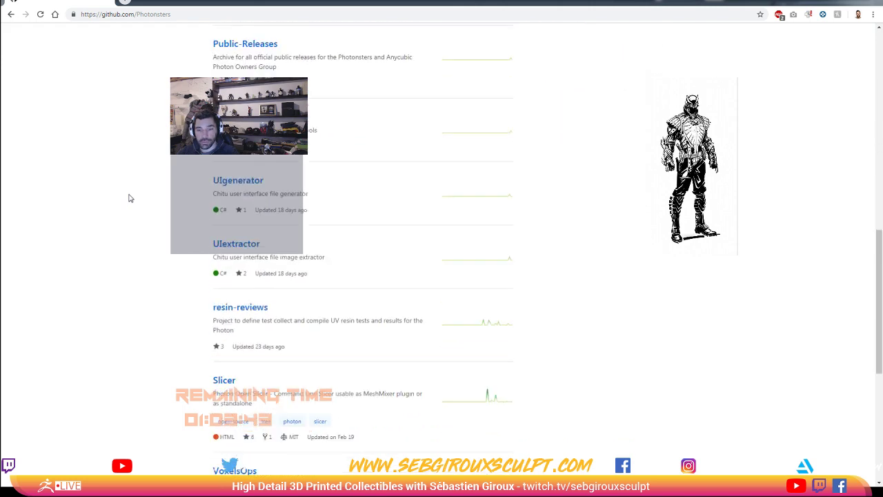
scroll(128, 198, down, 2)
scroll(128, 198, down, 2)
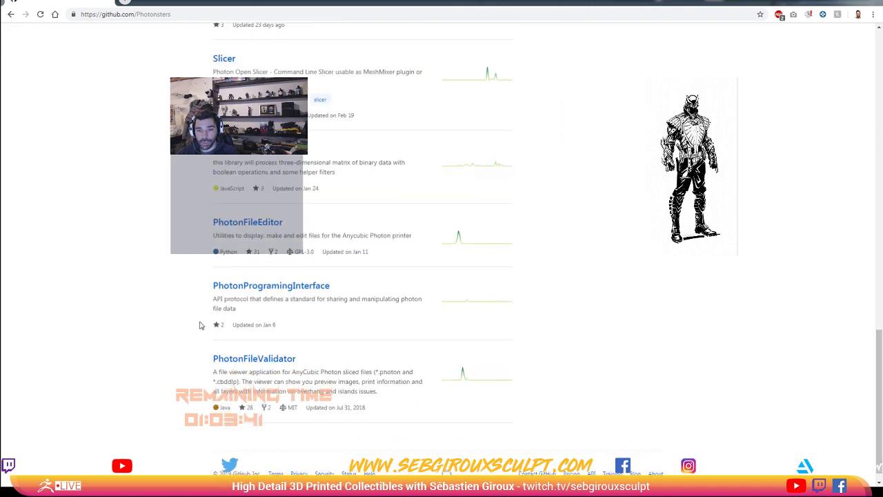
click(242, 360)
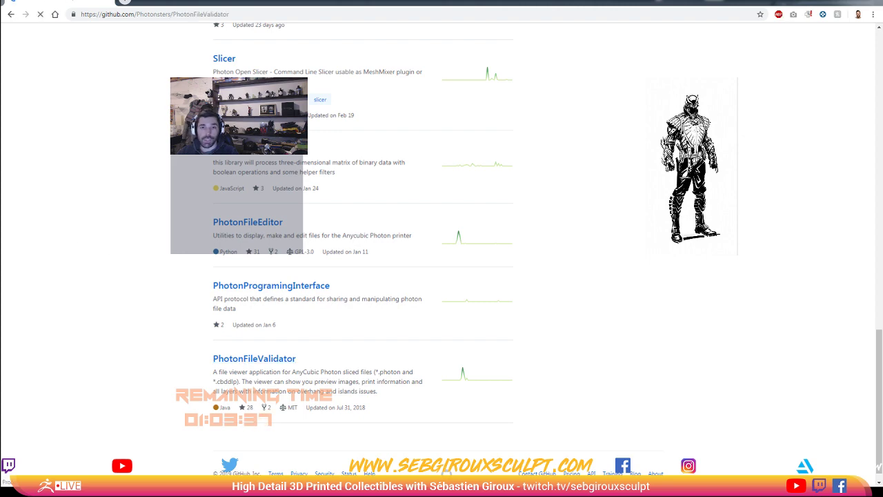
Step: Minimize the browser, load mertorso.photon in the validator, and maximize its window
key(super+Down)
key(super+Down)
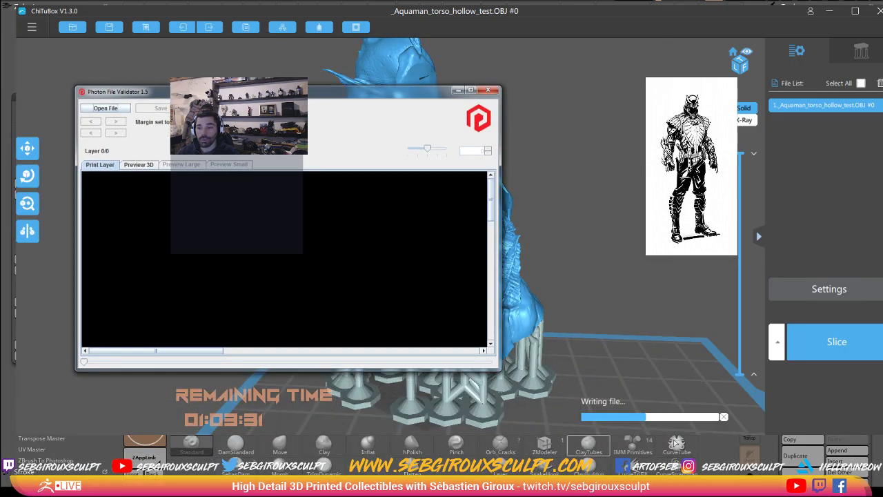
click(105, 111)
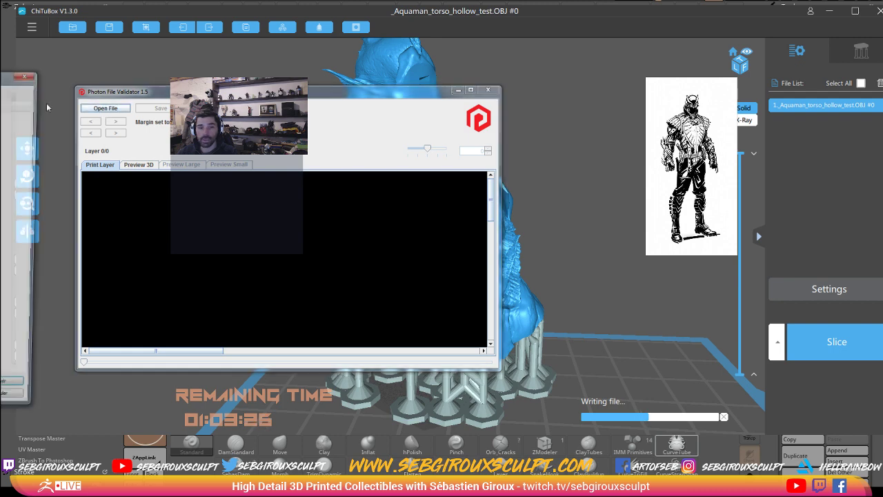
key(Escape)
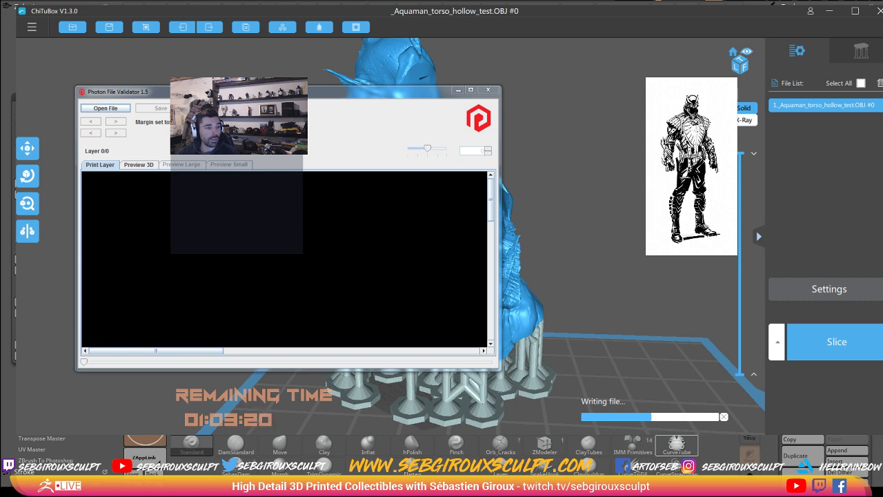
click(357, 302)
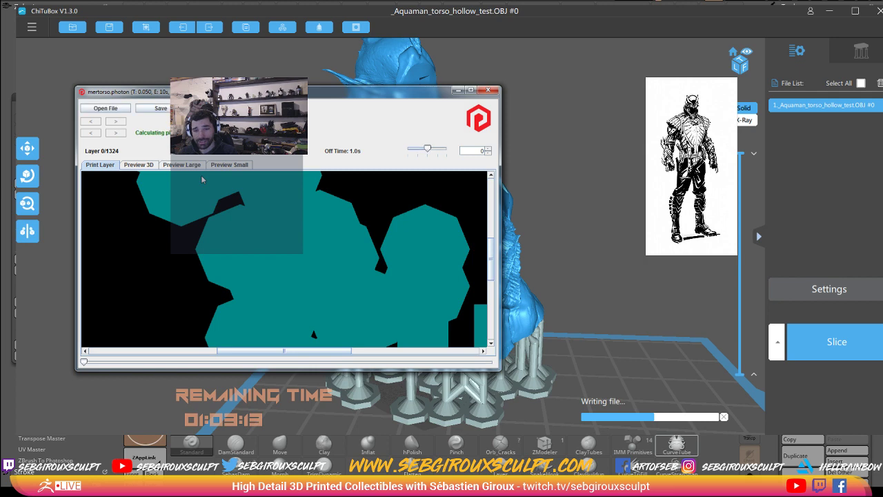
double_click(414, 97)
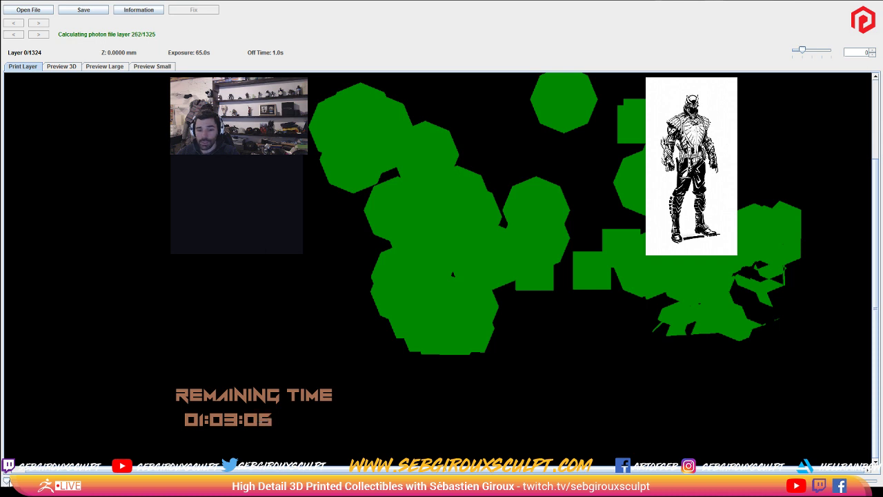
Step: Inspect layers 145, 494, 192 and 0 of mertorso.photon
key(Up)
key(Up)
key(Up)
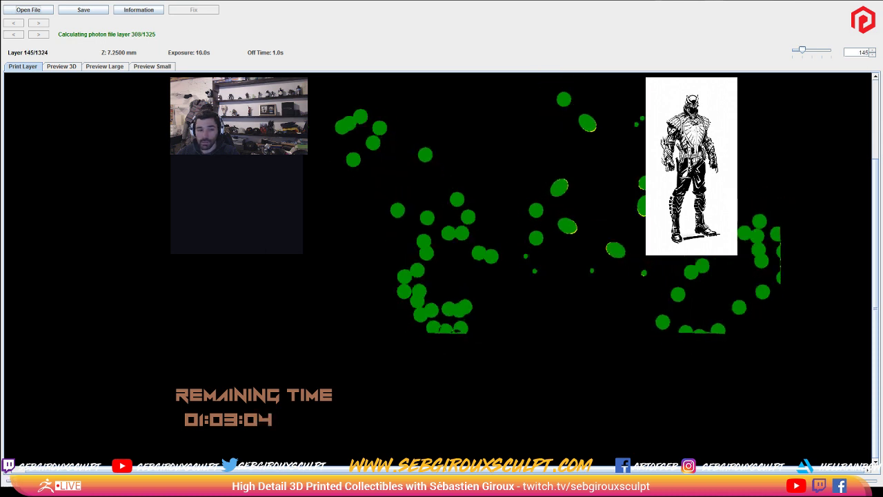
key(Up)
key(Up)
key(Up)
key(Up)
key(Up)
key(Up)
key(Up)
key(Up)
key(Up)
key(Up)
key(Up)
key(Up)
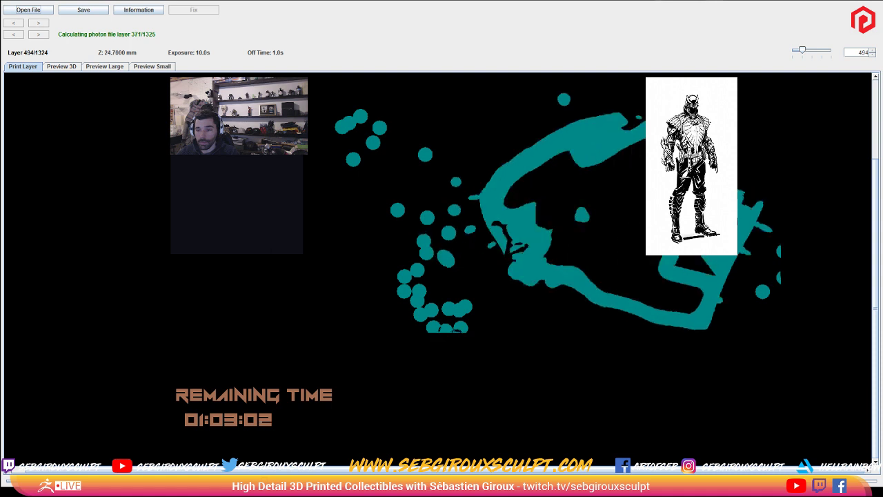
key(Down)
key(Down)
key(Down)
key(Down)
key(Down)
key(Down)
key(Down)
key(Down)
key(Down)
key(Down)
key(Down)
key(Down)
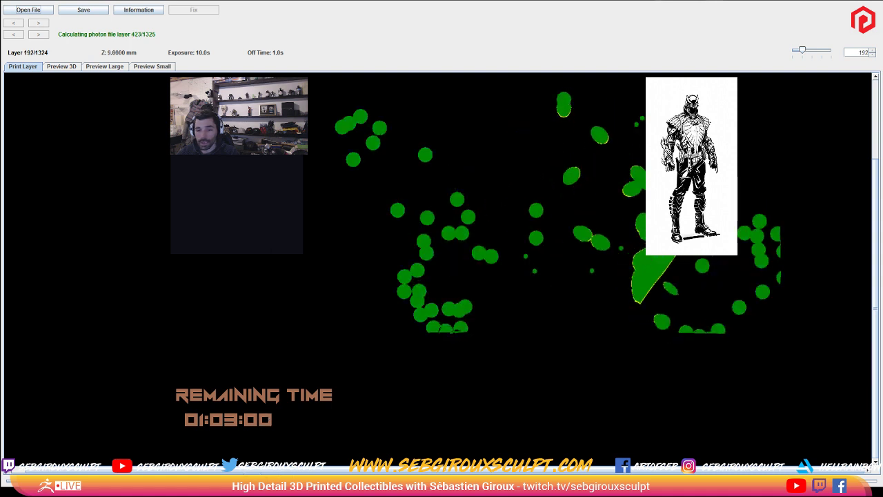
key(Home)
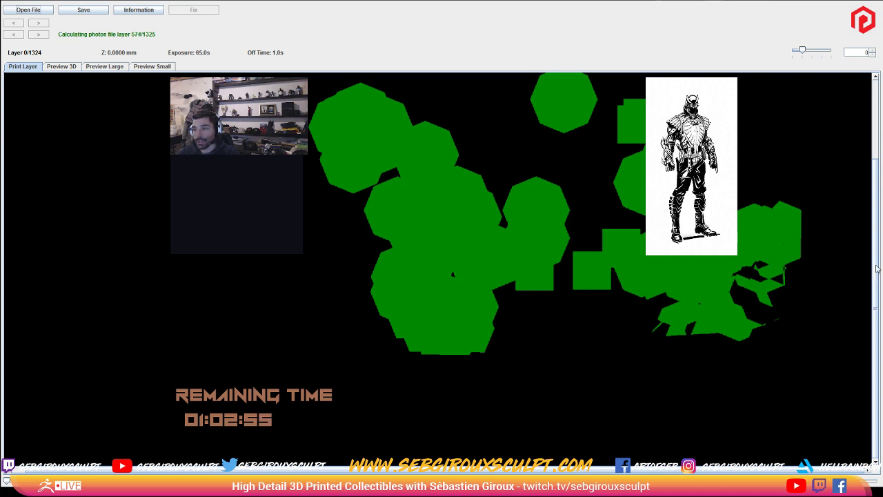
scroll(876, 207, up, 1)
scroll(874, 138, up, 1)
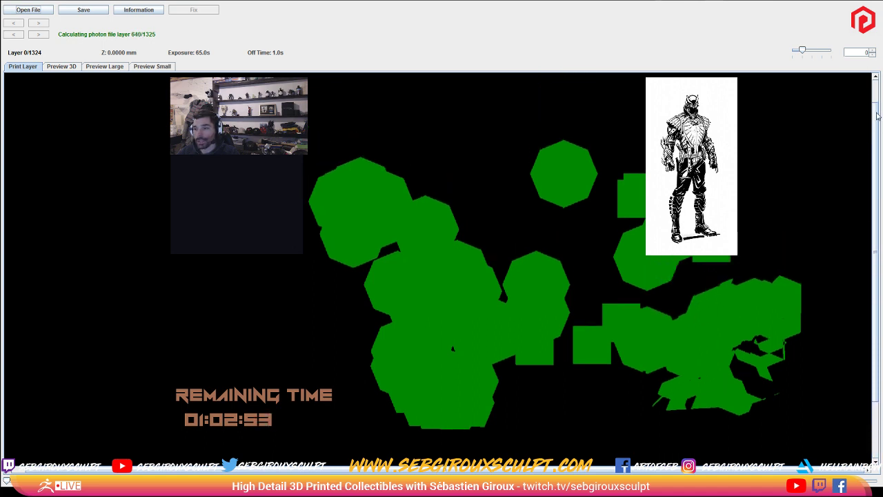
scroll(876, 126, down, 1)
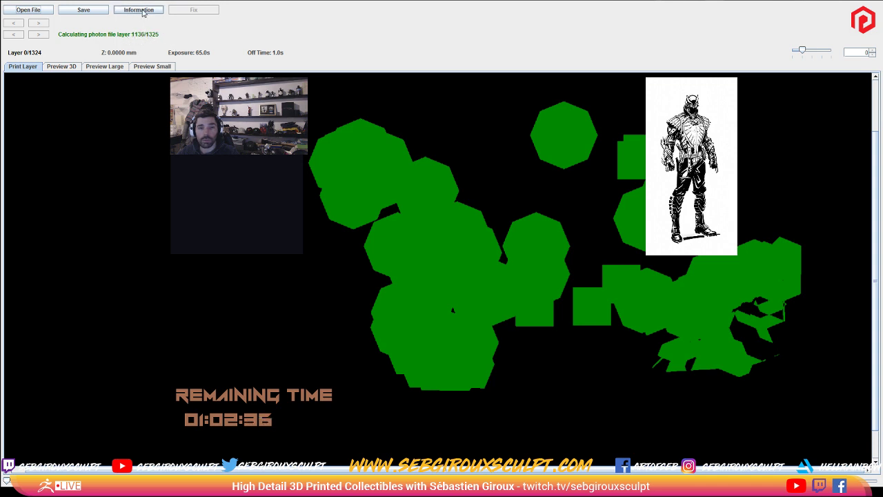
Step: View the print statistics twice, then close them and set the validator aside
click(141, 15)
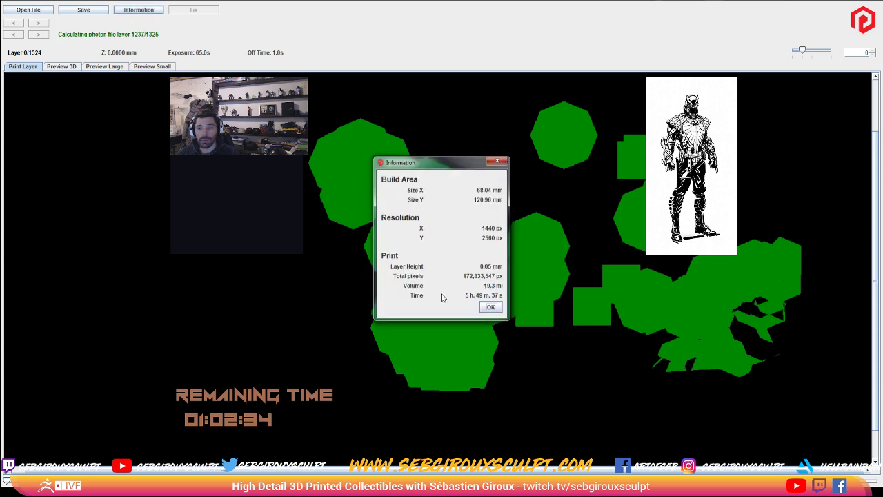
click(489, 307)
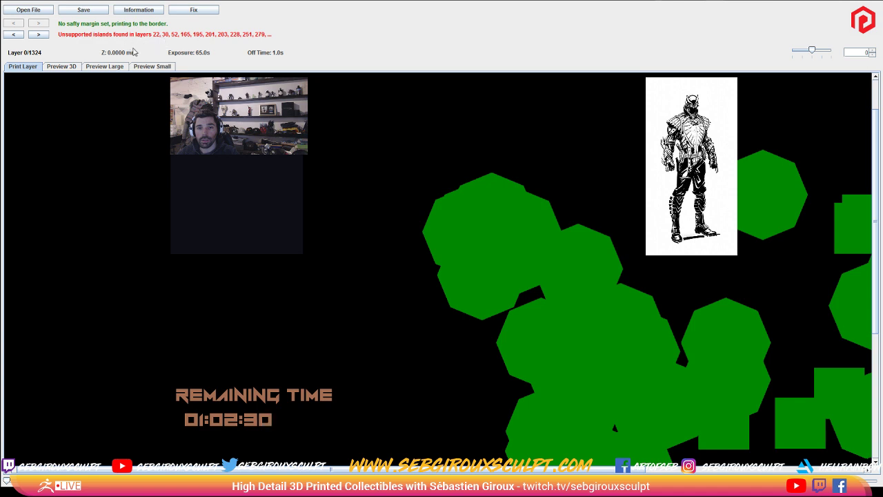
click(137, 9)
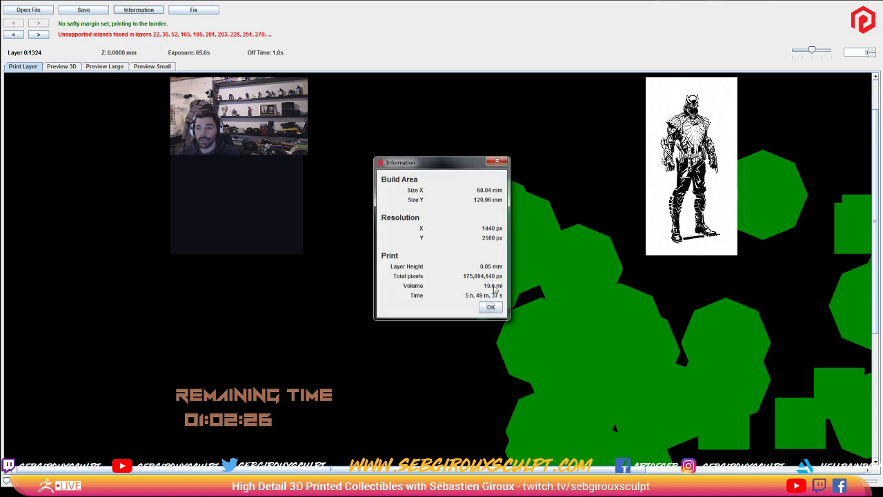
click(496, 161)
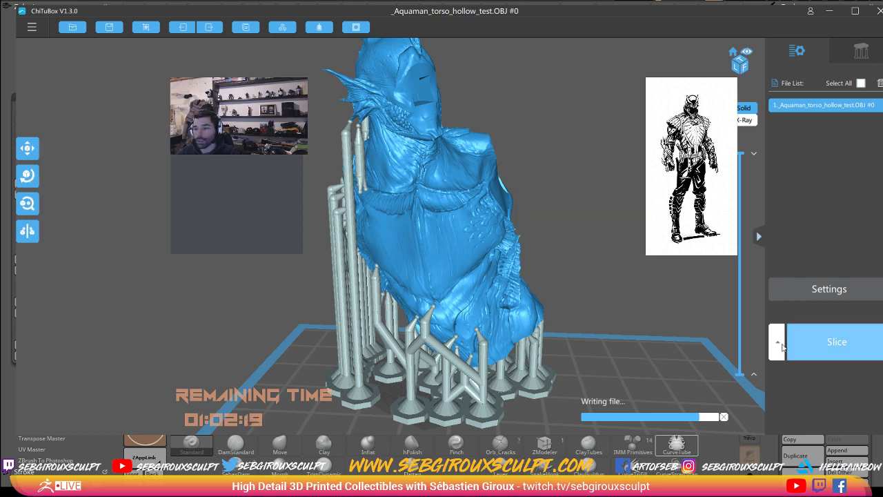
Step: Enlarge the validator window and attempt an island repair, which finds nothing to fix
click(778, 344)
click(777, 343)
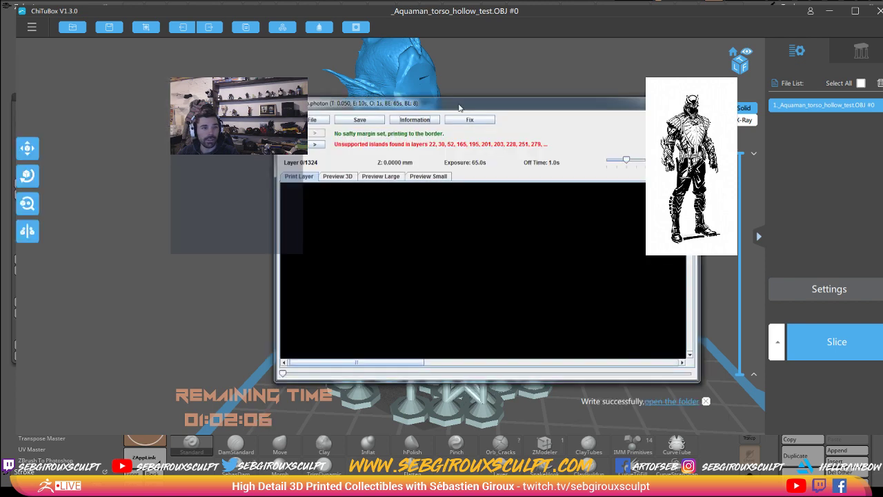
mouse_move(618, 350)
mouse_down()
mouse_move(778, 436)
mouse_move(838, 455)
mouse_up()
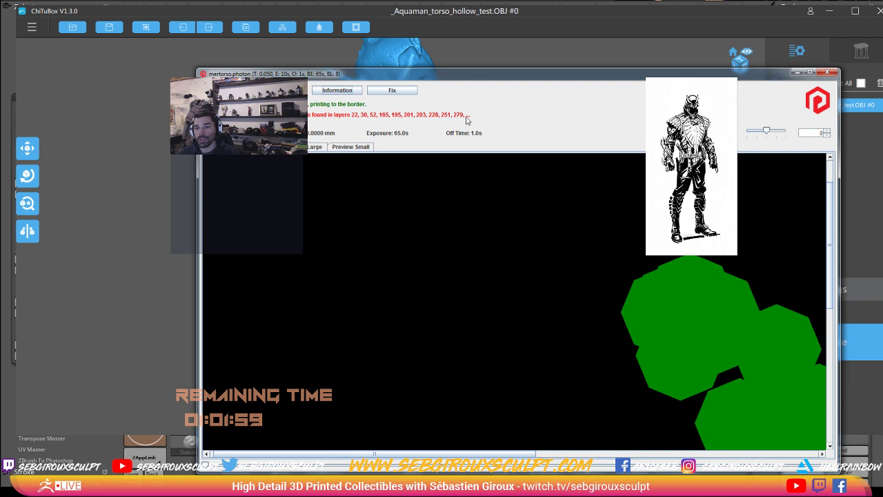
click(399, 95)
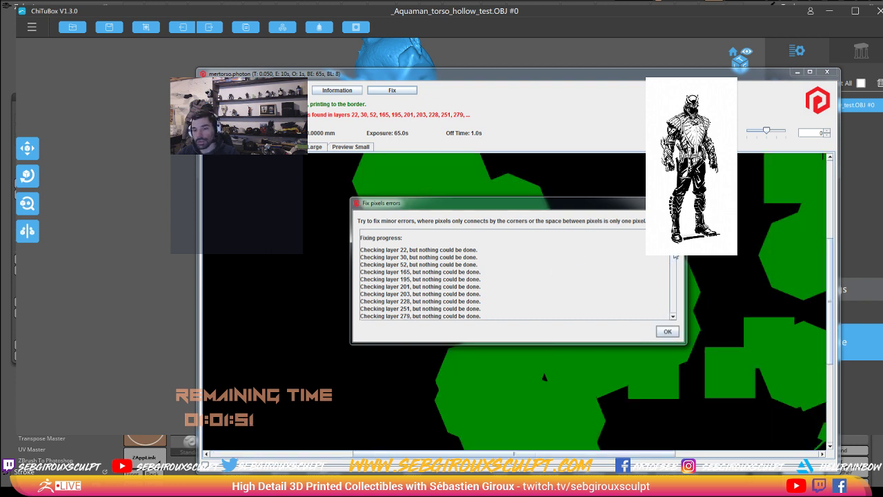
click(668, 332)
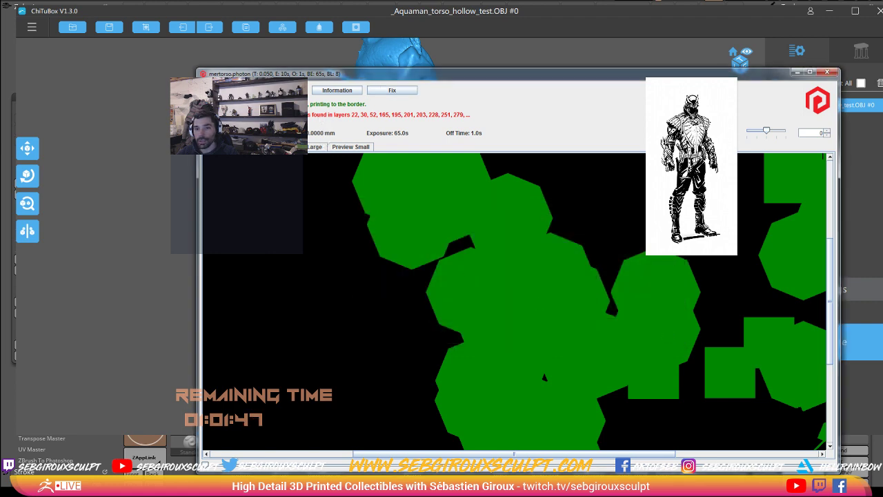
Step: Cancel saving a copy, close the validator, and move ChiTuBox aside to reveal ZBrush
click(282, 90)
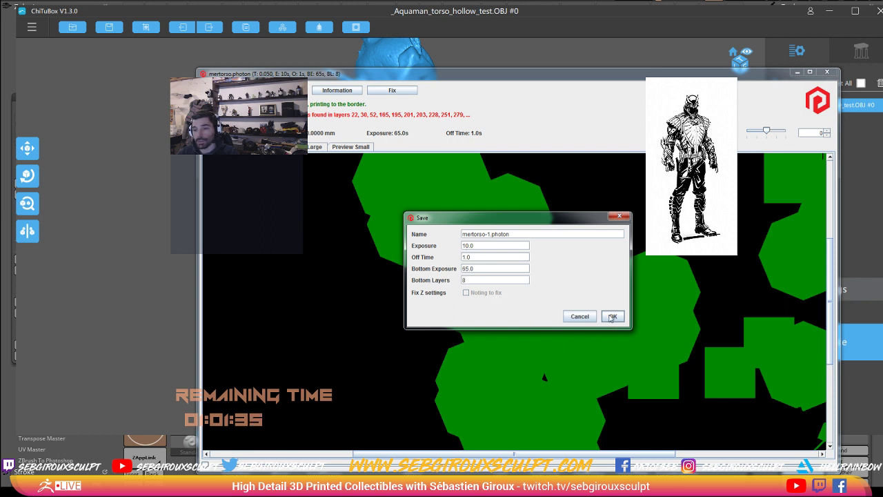
click(580, 317)
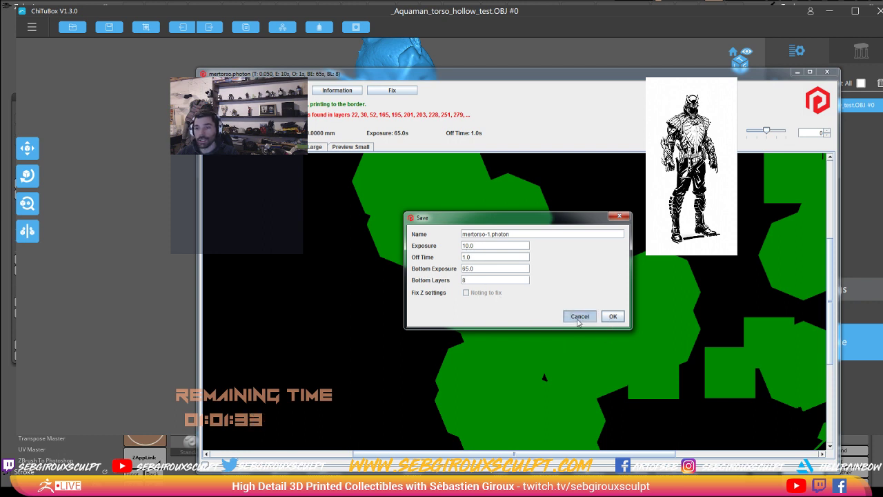
drag(834, 74, 697, 77)
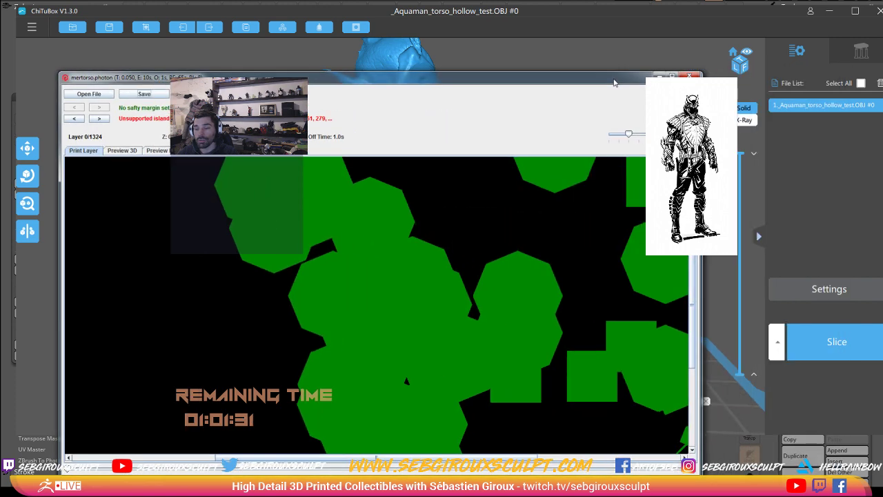
click(690, 76)
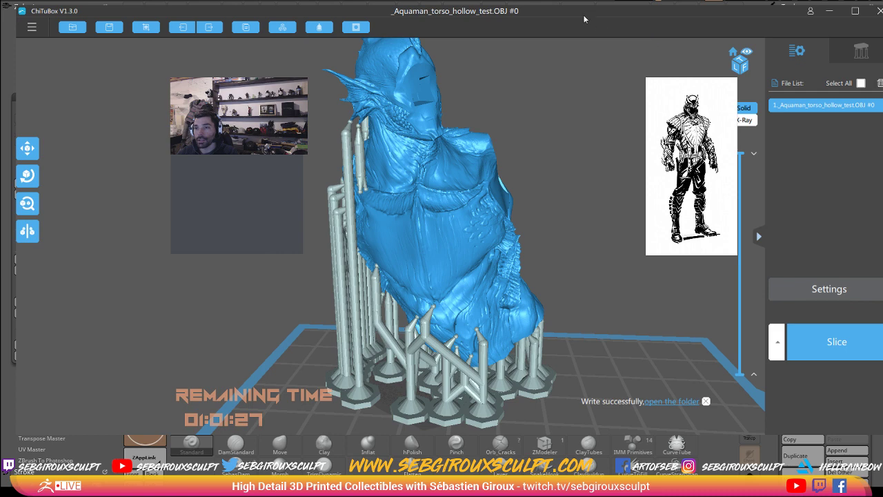
mouse_move(583, 19)
mouse_down()
mouse_move(575, 32)
mouse_move(352, 61)
mouse_move(0, 66)
mouse_up()
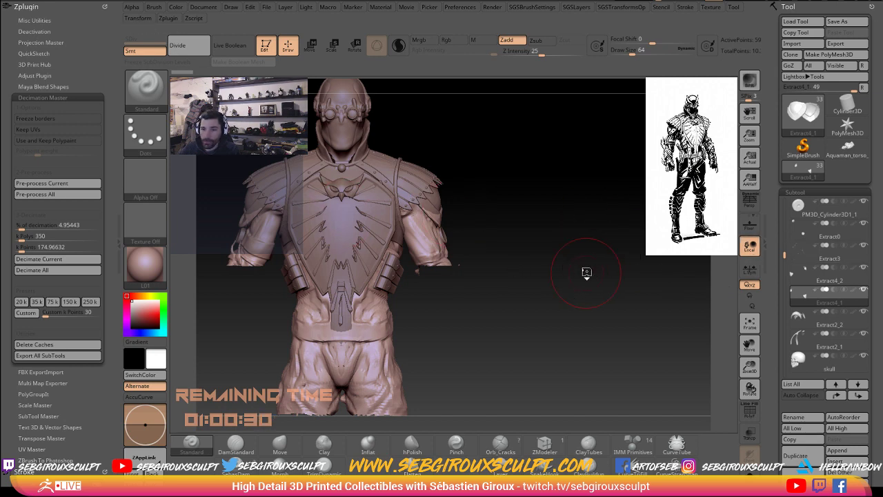
mouse_move(562, 264)
mouse_down()
mouse_move(545, 259)
mouse_move(588, 269)
mouse_move(238, 215)
mouse_up()
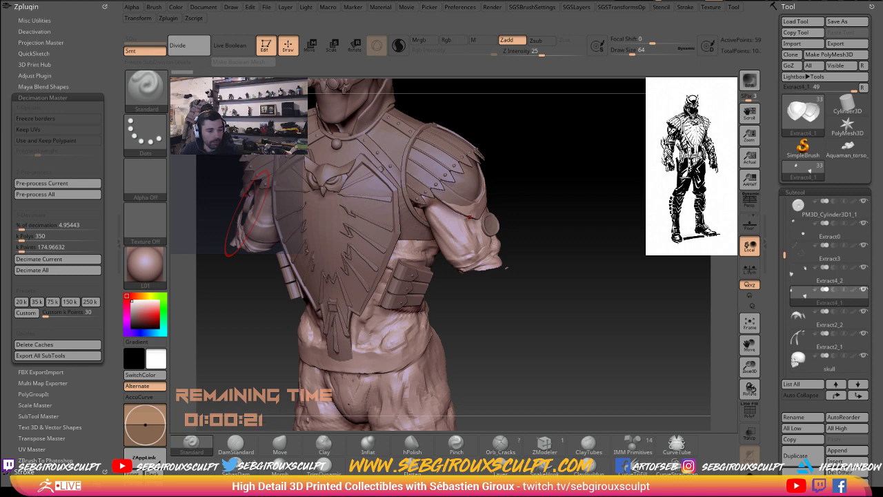
Step: Bring up Talon_Ref_v1.png in Photo Viewer, pan it, and widen the window
key(alt+Tab)
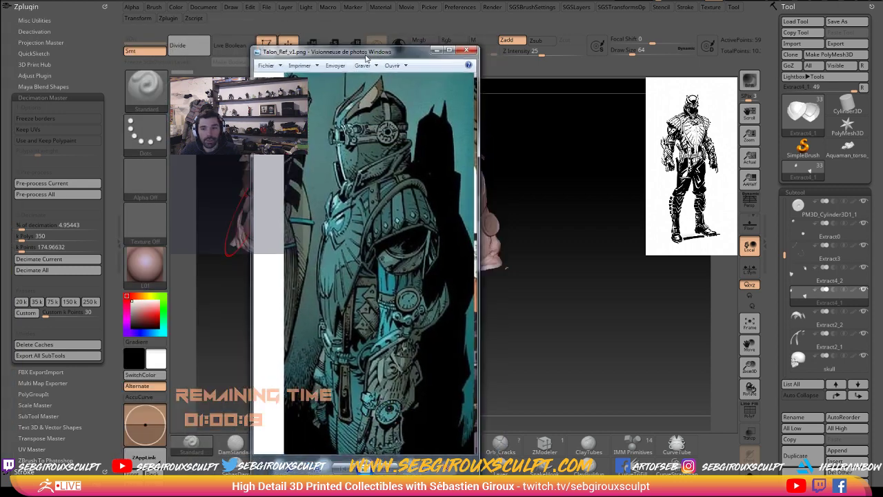
mouse_move(442, 265)
mouse_down()
mouse_move(422, 239)
mouse_move(421, 173)
mouse_up()
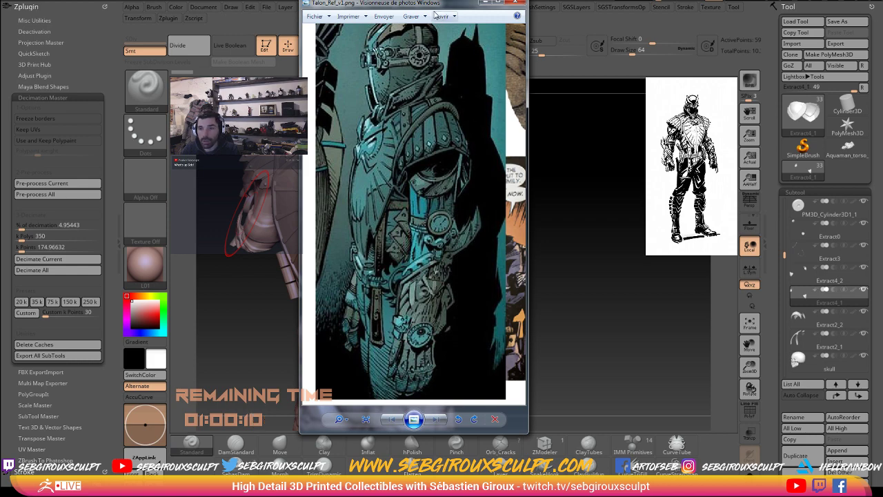
key(alt+F4)
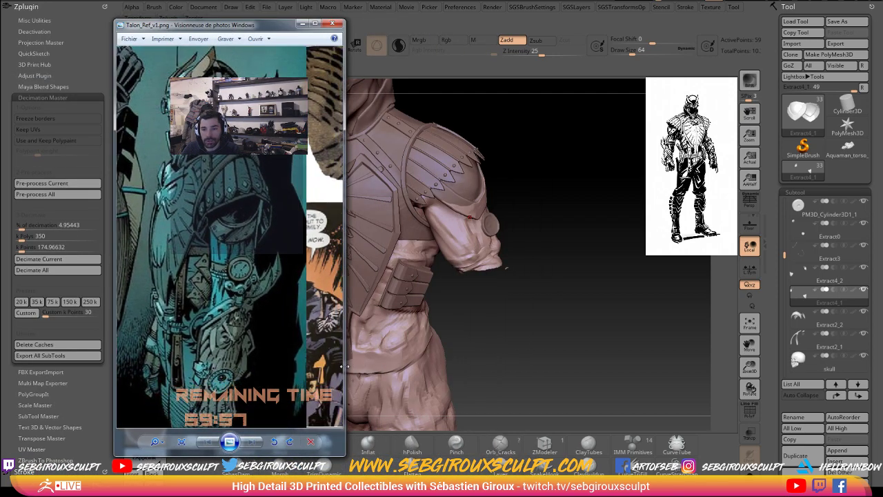
drag(340, 366, 751, 367)
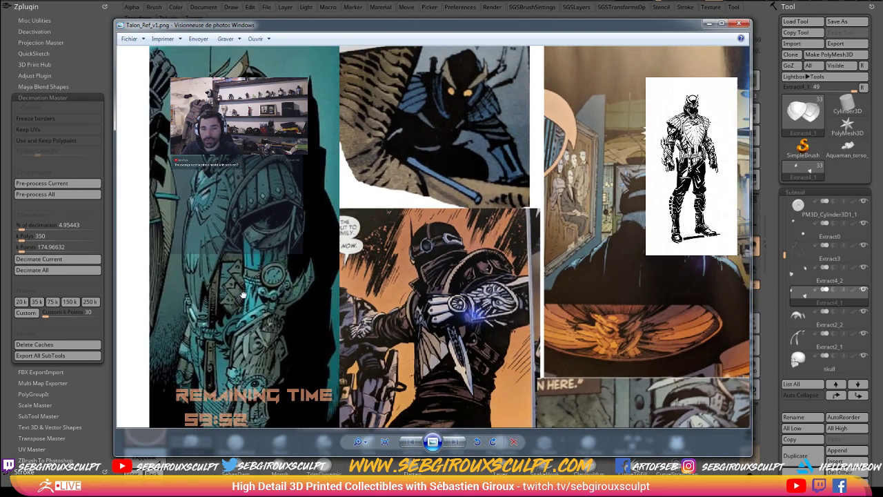
Step: Zoom and pan across the colour comic panels of the Talon reference collage
scroll(485, 275, up, 5)
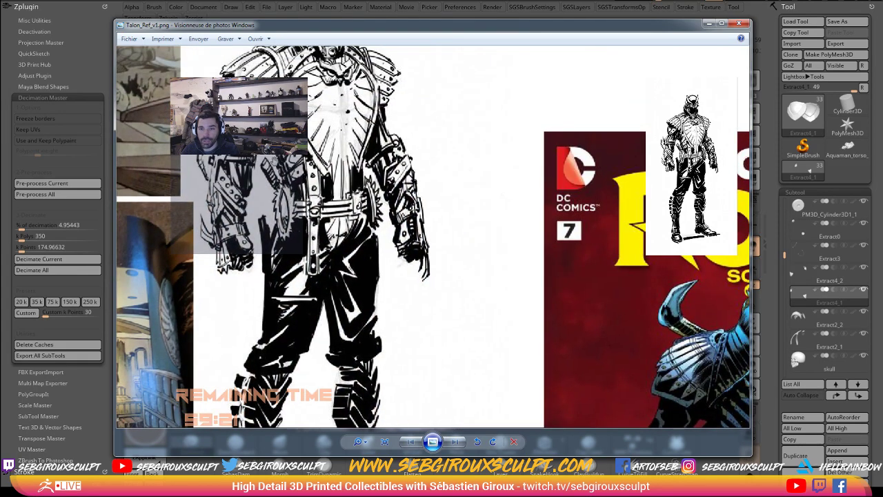
mouse_move(288, 156)
mouse_down()
mouse_move(309, 157)
mouse_move(321, 191)
mouse_up()
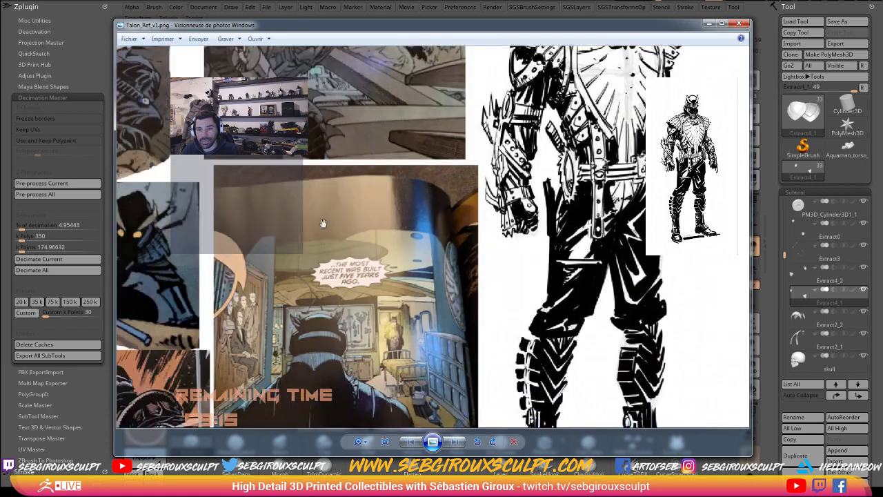
drag(138, 276, 349, 279)
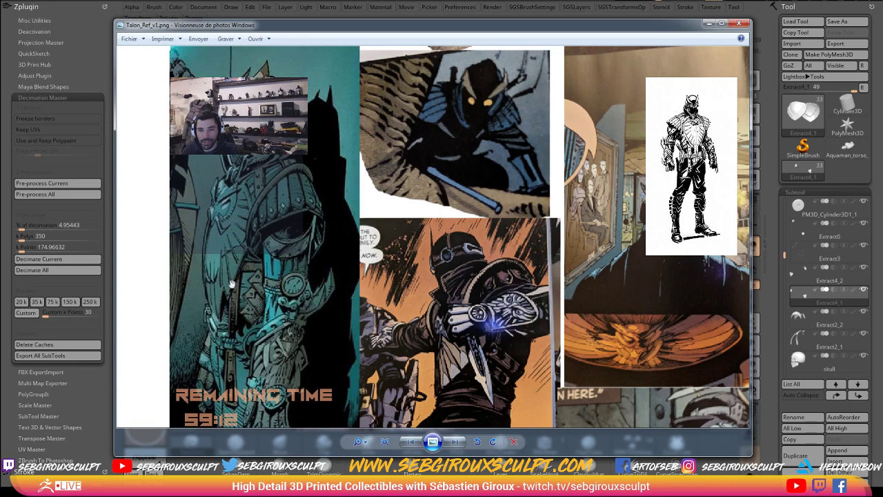
mouse_move(343, 335)
mouse_down()
mouse_move(288, 333)
mouse_move(344, 235)
mouse_move(578, 256)
mouse_up()
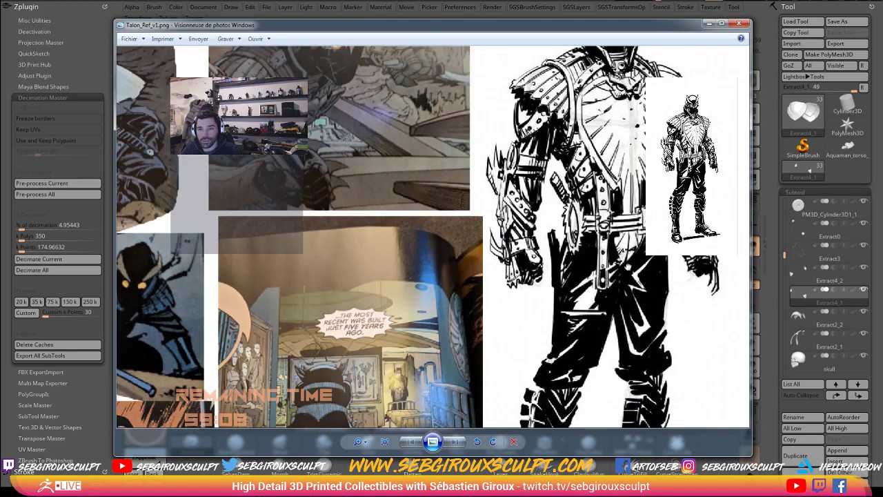
drag(494, 267, 445, 276)
scroll(445, 275, up, 2)
scroll(445, 276, up, 2)
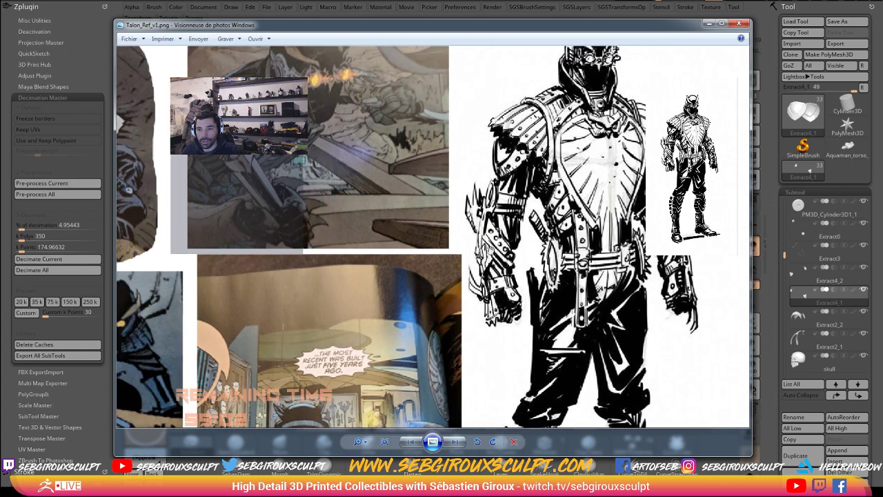
Step: Pan to further comic panels, centre the armored figure, and close the viewer
drag(490, 252, 561, 188)
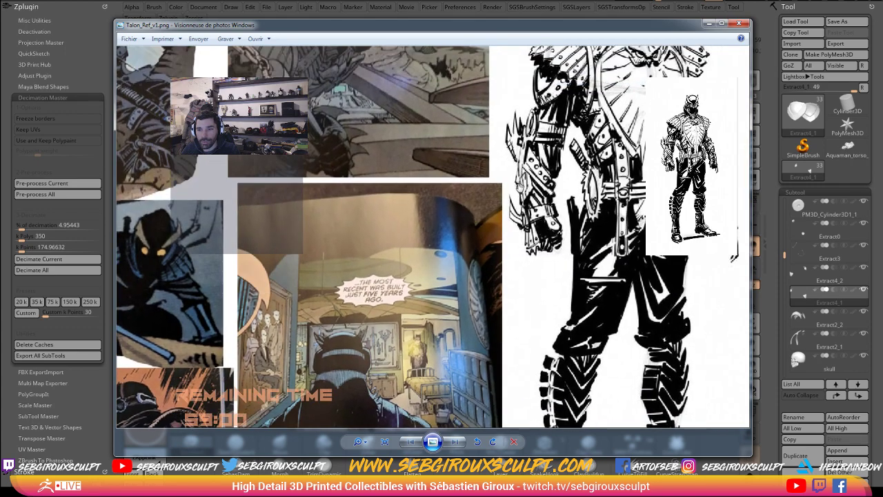
drag(515, 229, 613, 171)
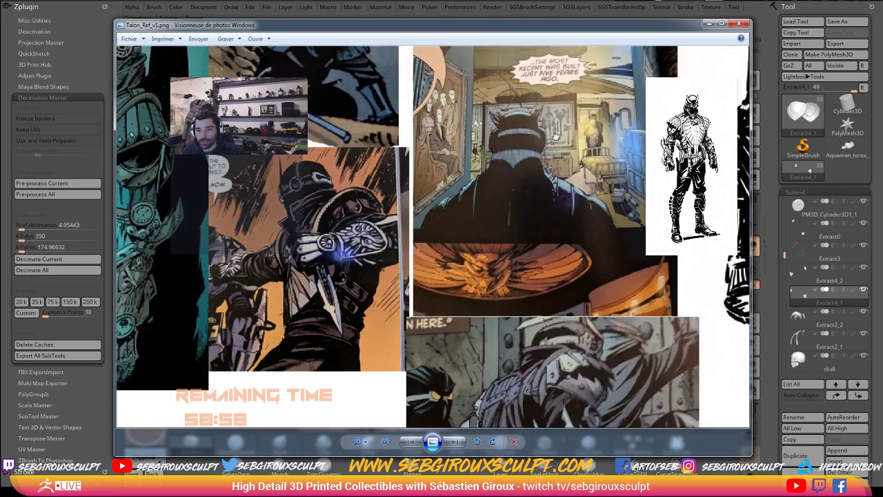
mouse_move(321, 396)
mouse_down()
mouse_move(430, 212)
mouse_move(348, 224)
mouse_move(427, 229)
mouse_up()
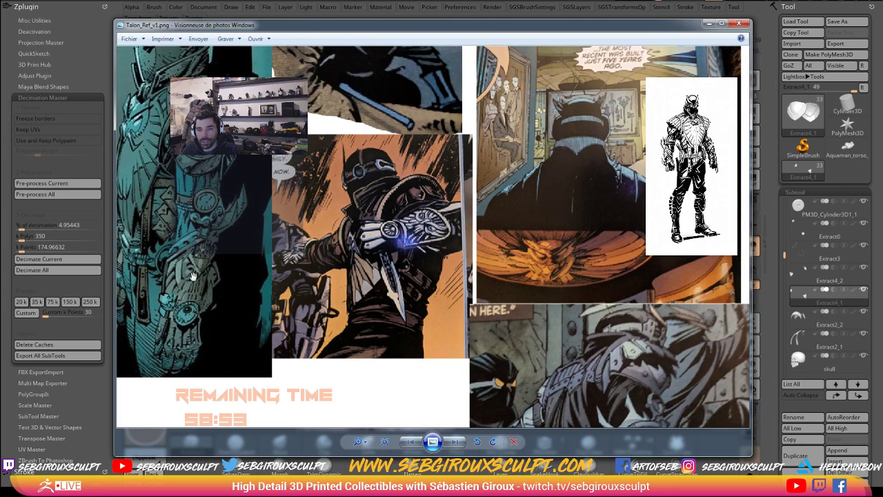
mouse_move(514, 248)
mouse_down()
mouse_move(470, 317)
mouse_move(611, 271)
mouse_move(526, 345)
mouse_move(538, 370)
mouse_up()
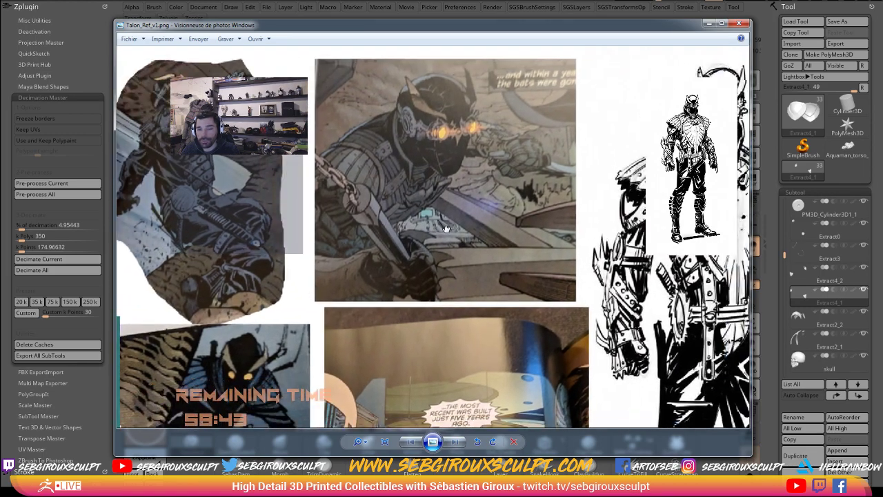
drag(482, 234, 383, 283)
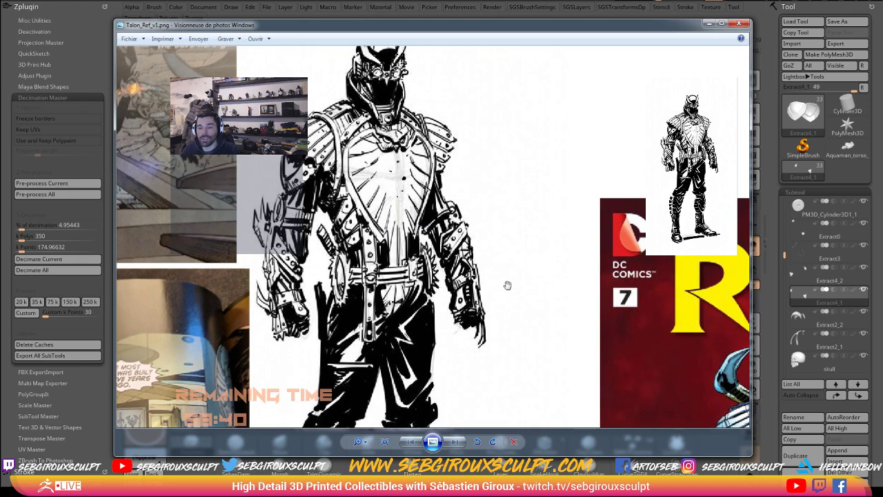
click(468, 16)
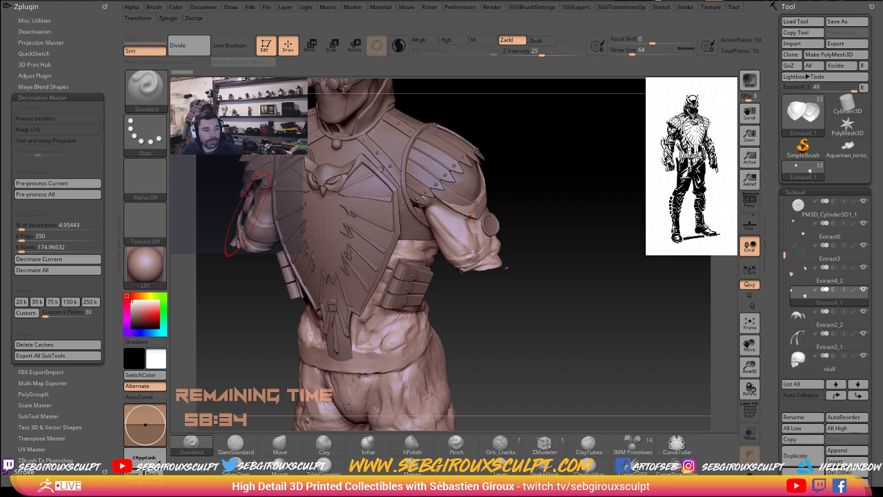
Step: Lower Draw Size to 44 and make shoulder-pad subtool Extract4_2 active
mouse_move(576, 345)
mouse_down()
mouse_move(575, 334)
mouse_move(627, 315)
mouse_move(614, 285)
mouse_up()
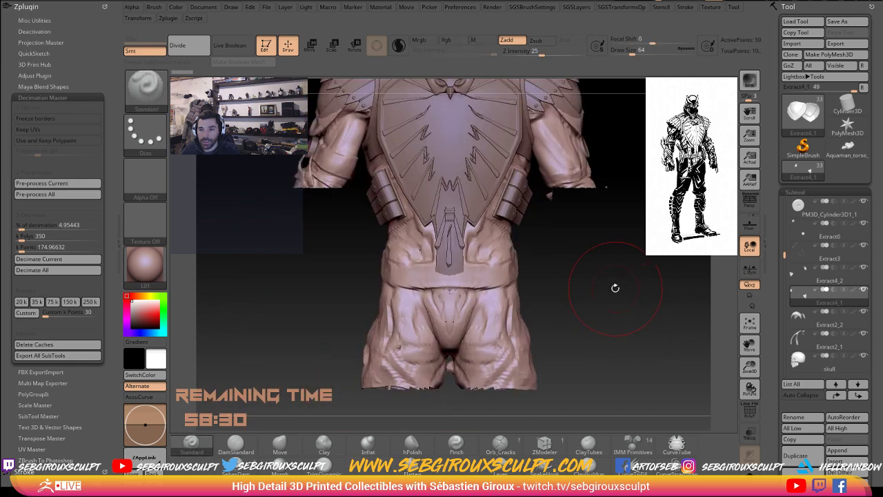
key(s)
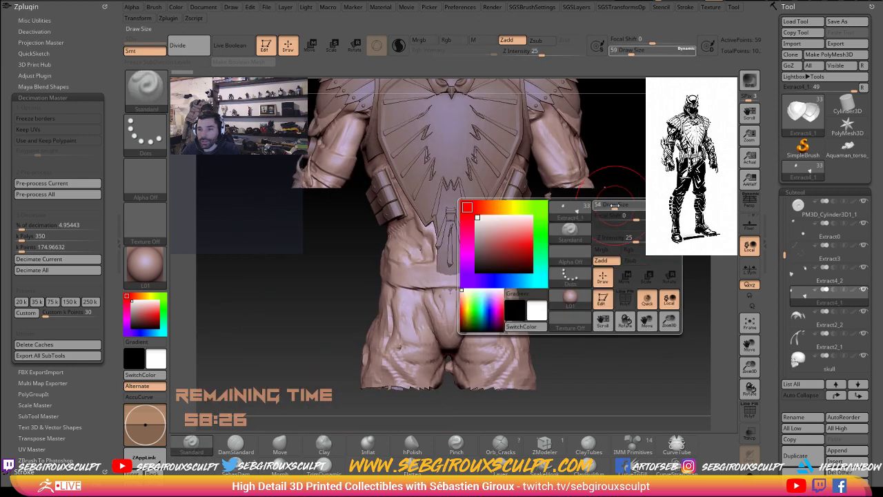
drag(604, 186, 565, 137)
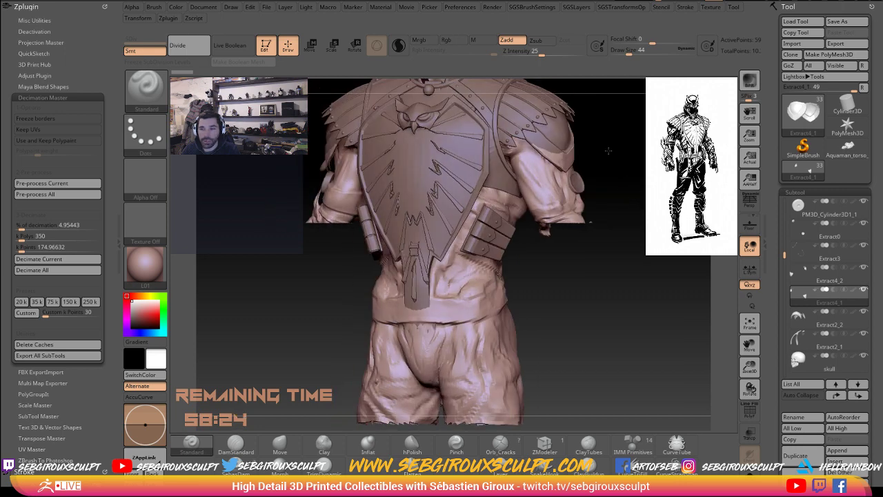
alt+click(564, 137)
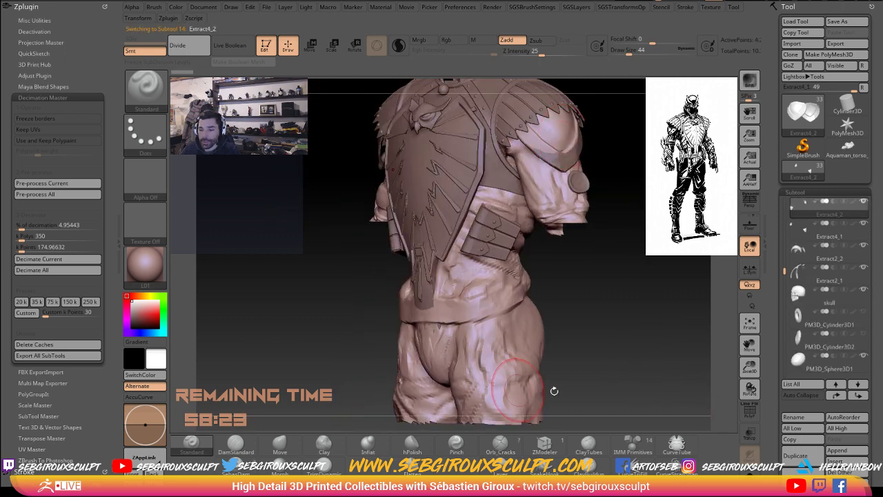
drag(668, 283, 659, 307)
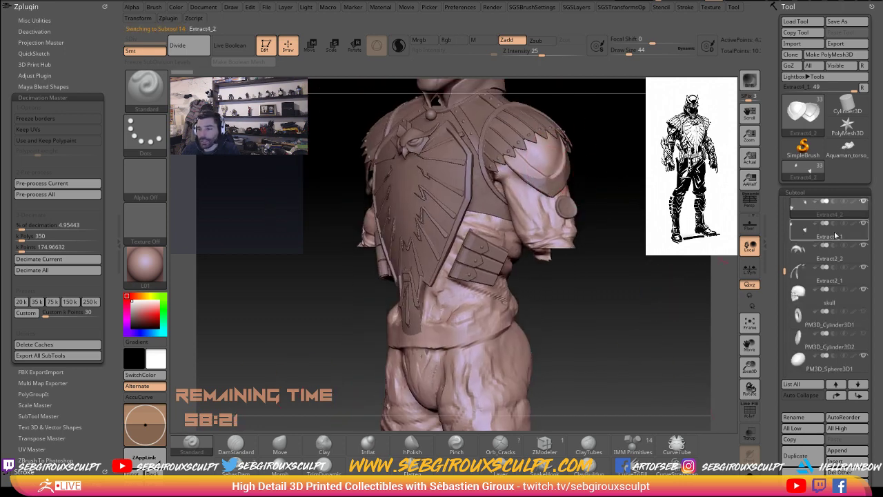
scroll(793, 269, up, 2)
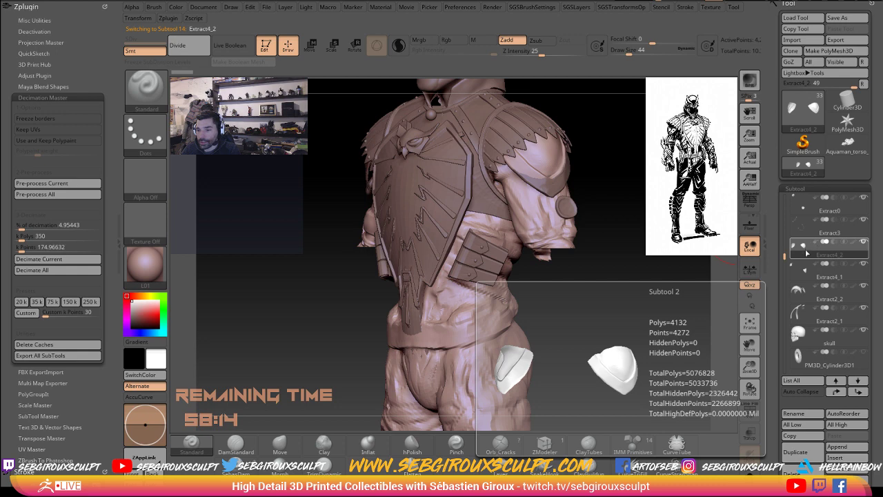
Step: Switch briefly to the Move brush, return to Standard, and orbit to a front view
key(b)
key(m)
key(t)
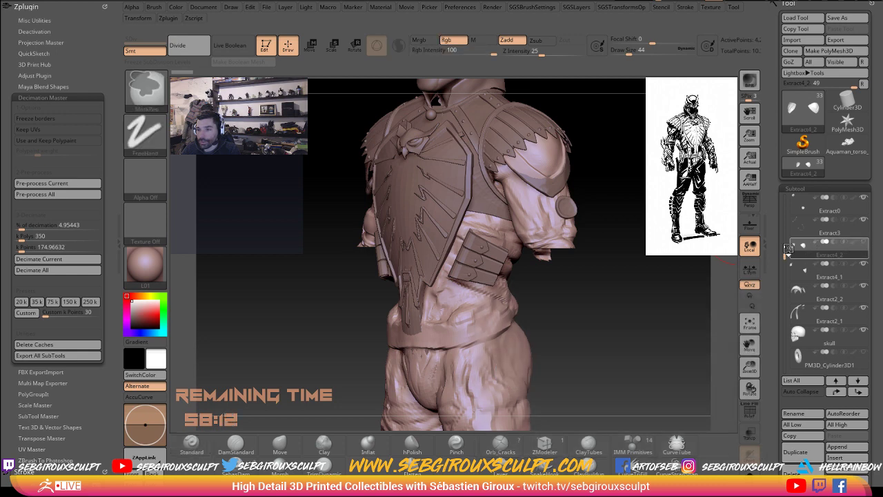
key(b)
key(s)
key(t)
drag(637, 248, 510, 206)
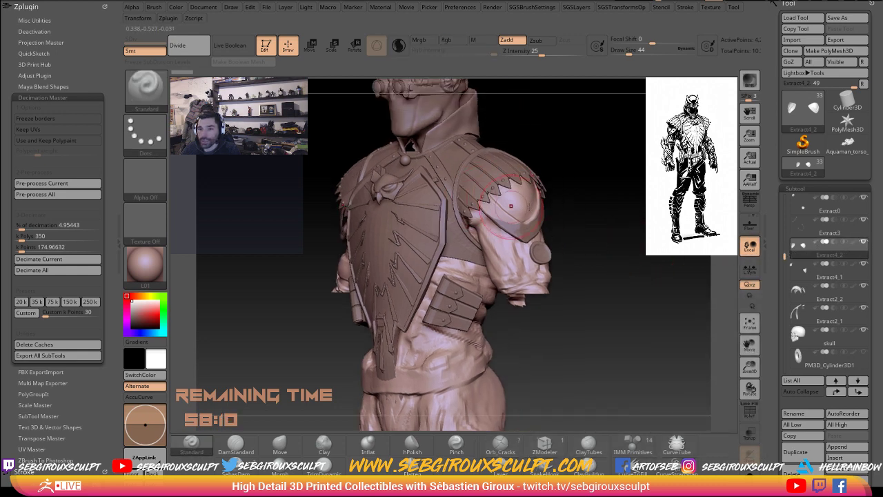
mouse_move(576, 201)
mouse_down()
mouse_move(595, 242)
mouse_move(576, 248)
mouse_up()
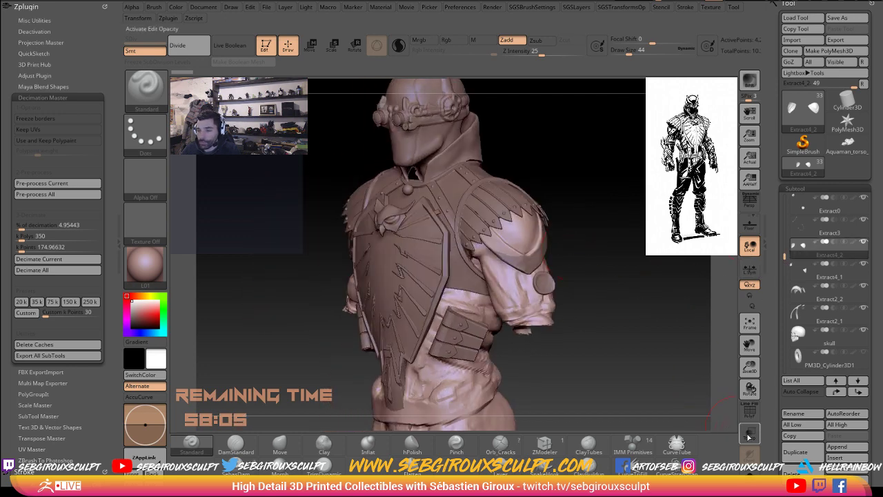
Step: Solo the two shoulder-pad pieces, cycle windows back to ZBrush, and orbit around them
click(749, 471)
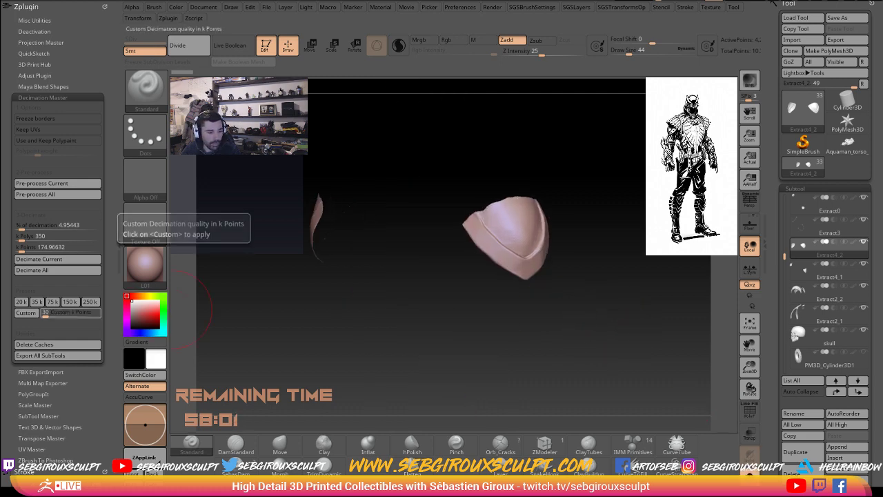
drag(389, 341, 458, 341)
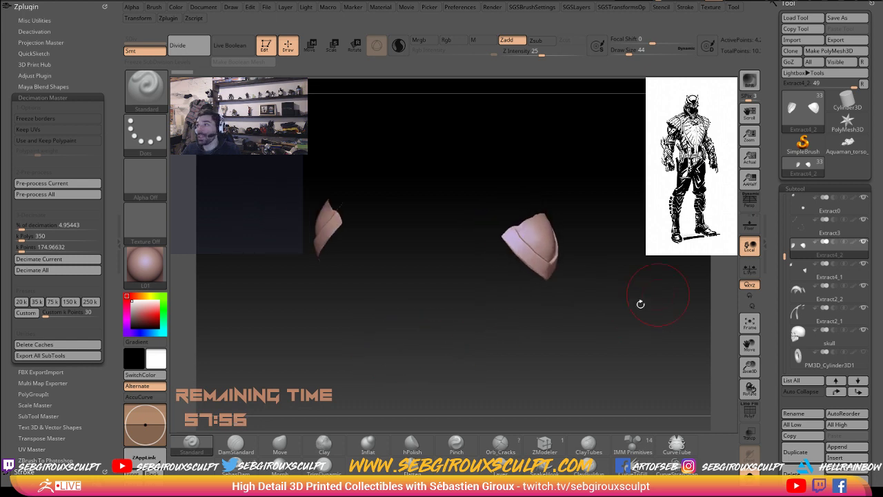
key(alt+Tab)
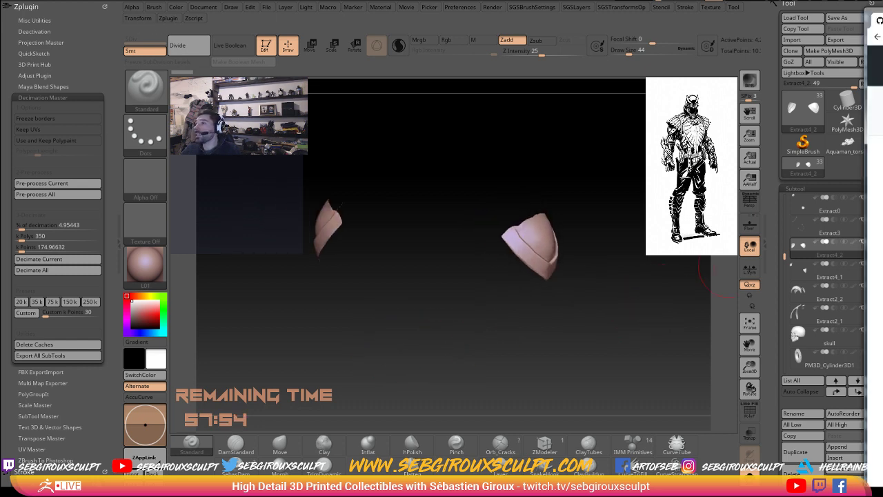
key(alt+Tab)
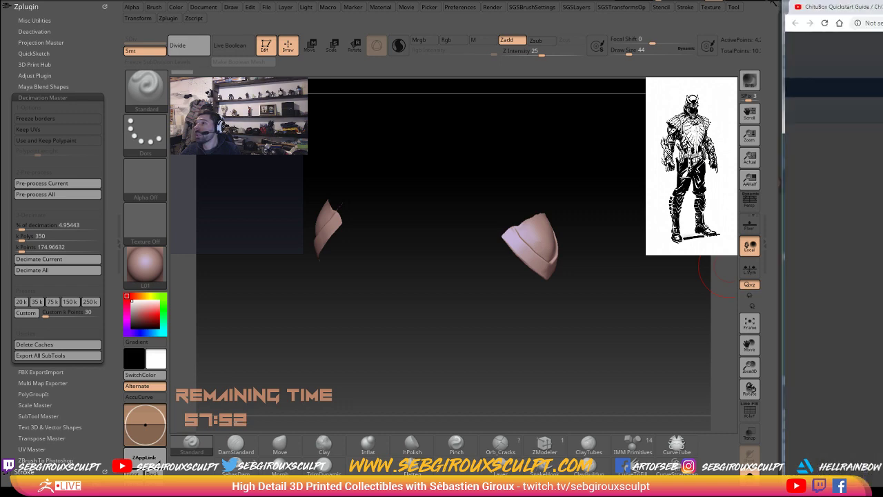
key(alt+Tab)
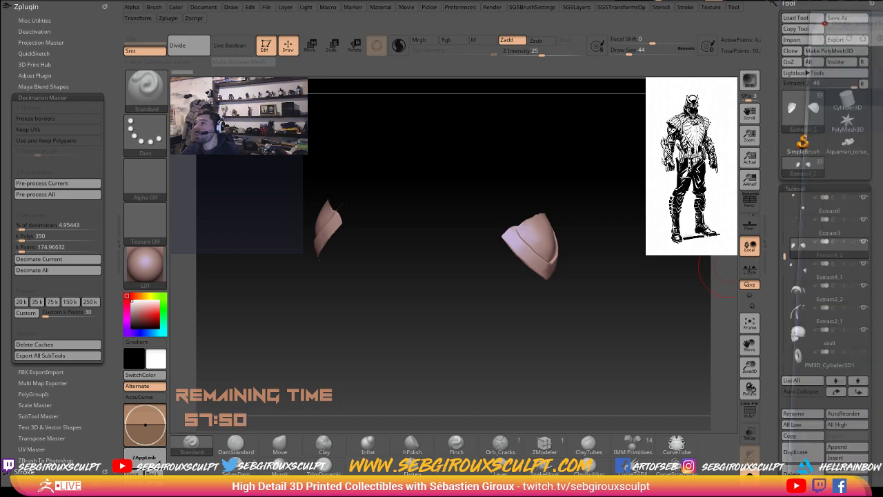
key(alt+Tab)
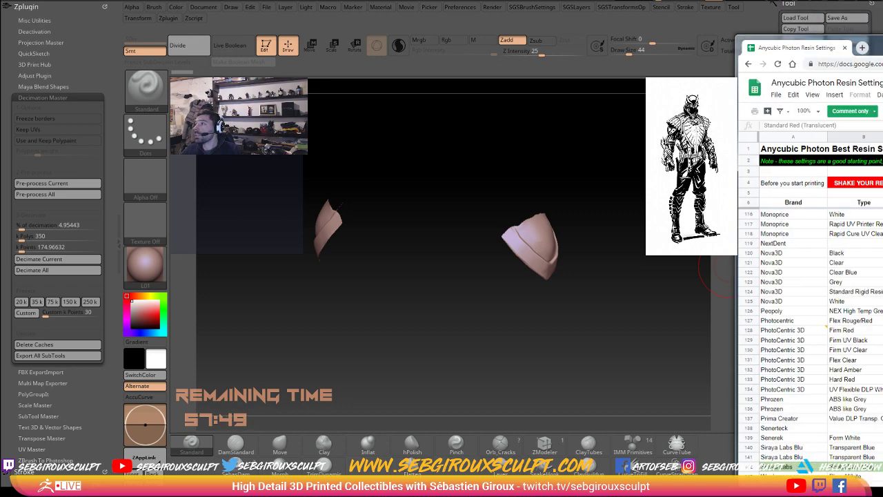
key(alt+Tab)
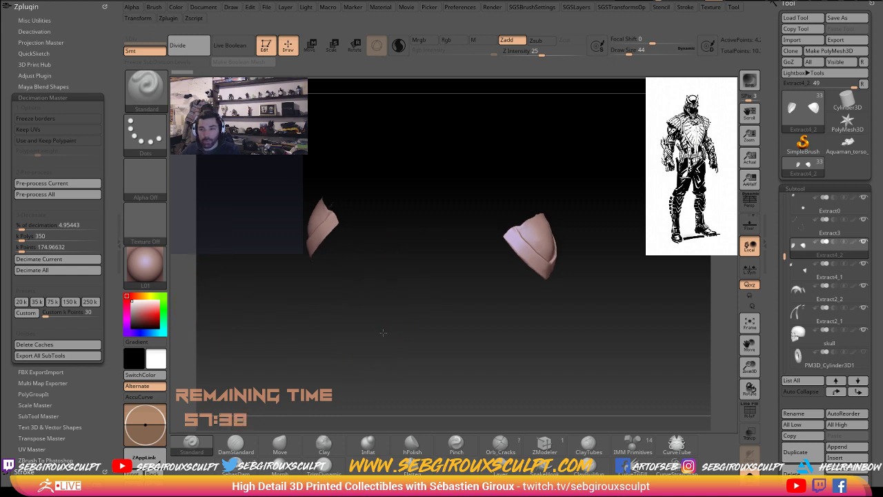
drag(373, 333, 413, 338)
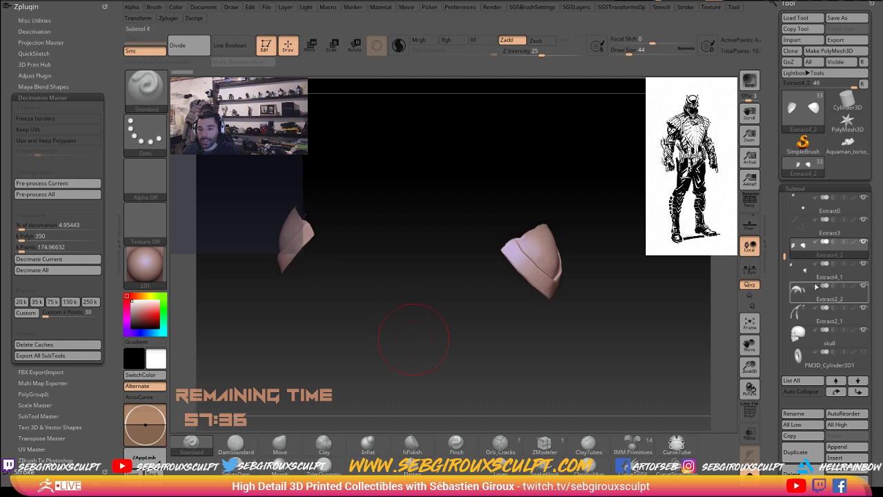
Step: Orbit to the right shoulder pad, reselect Extract4_2, and briefly check its wireframe
mouse_move(549, 321)
mouse_down()
mouse_move(540, 337)
mouse_move(577, 345)
mouse_move(315, 316)
mouse_up()
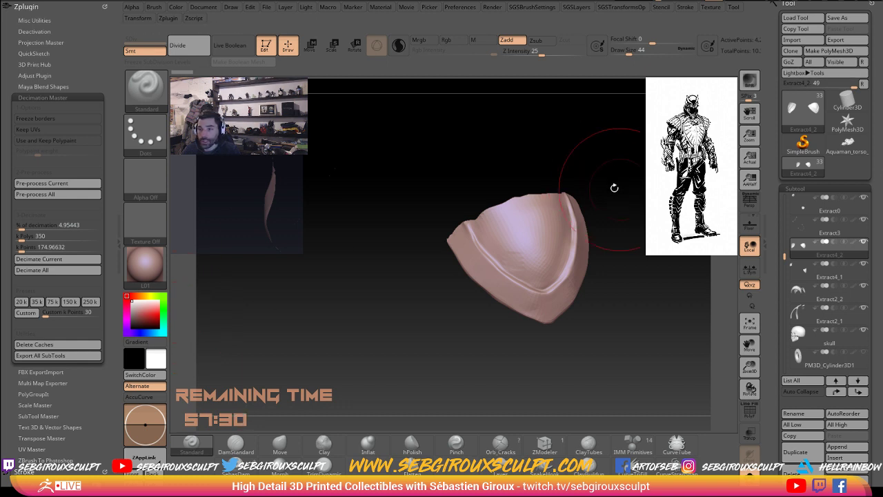
mouse_move(614, 187)
mouse_down()
mouse_move(663, 206)
mouse_move(492, 276)
mouse_up()
key(space)
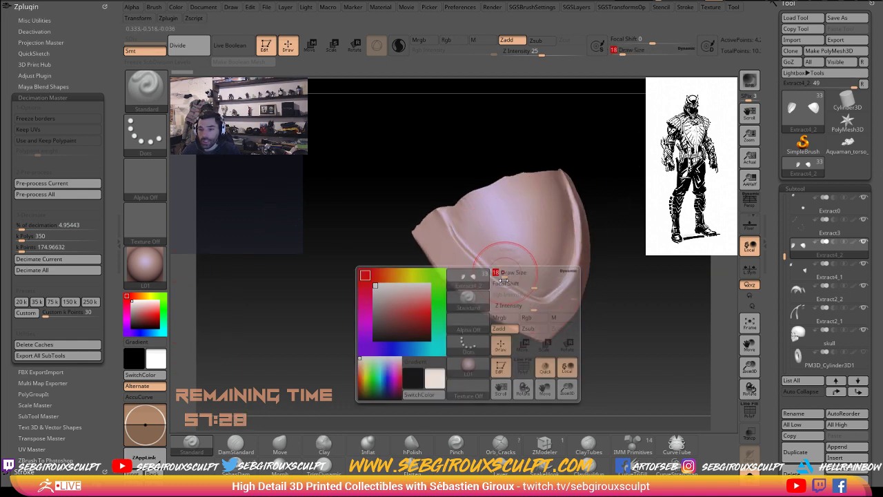
click(802, 274)
click(800, 246)
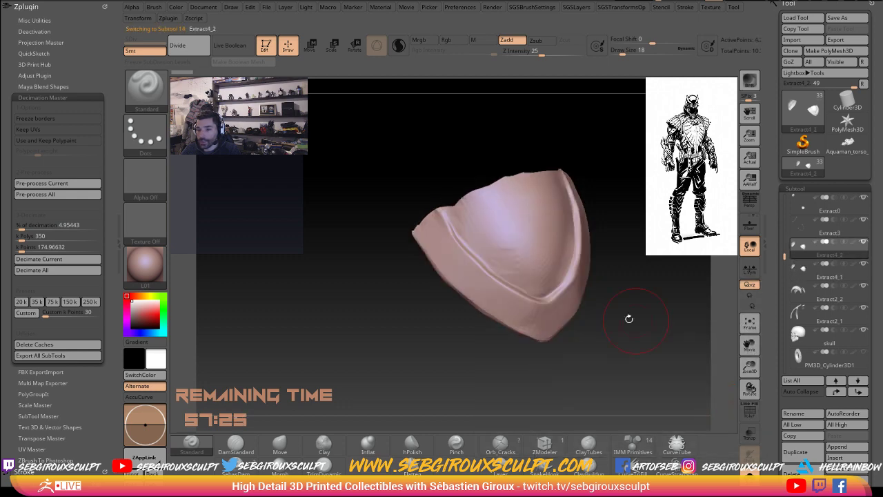
mouse_move(628, 318)
mouse_down()
mouse_move(719, 367)
mouse_move(468, 273)
mouse_up()
click(749, 411)
click(750, 412)
drag(652, 340, 566, 311)
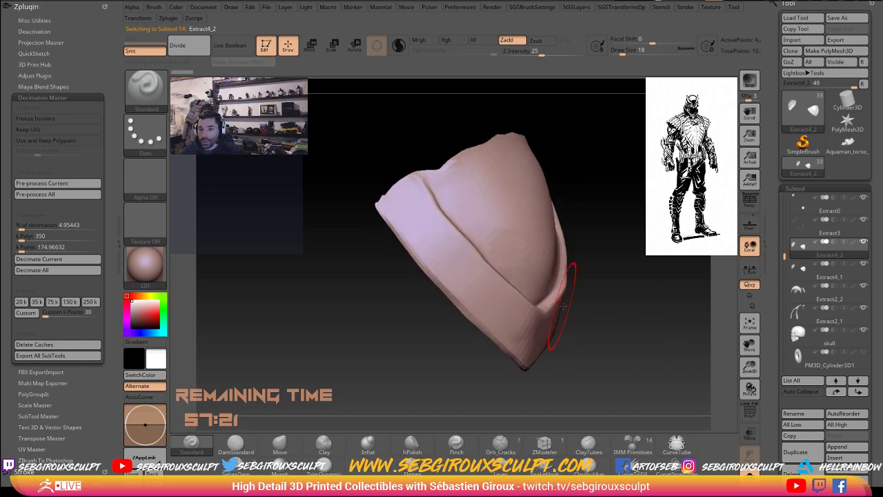
Step: Turn on KeepGroups and ZRemesh Extract4_2, then orbit to inspect the result
key(space)
click(545, 328)
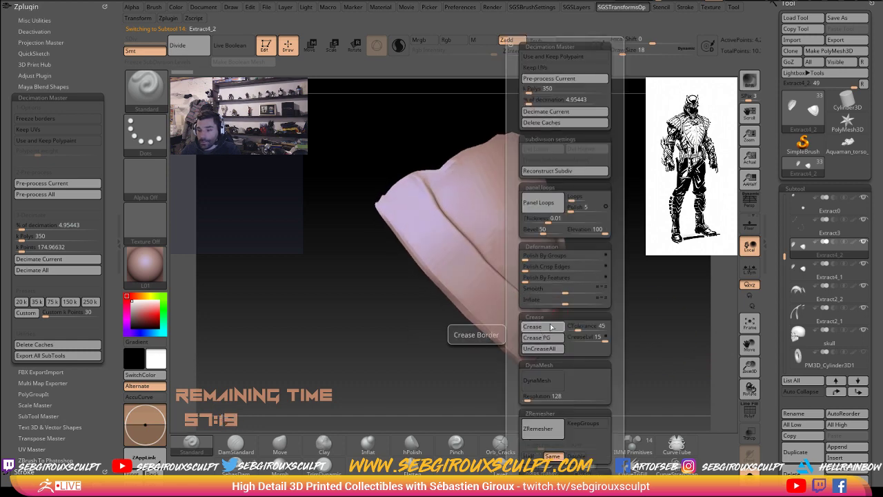
key(b)
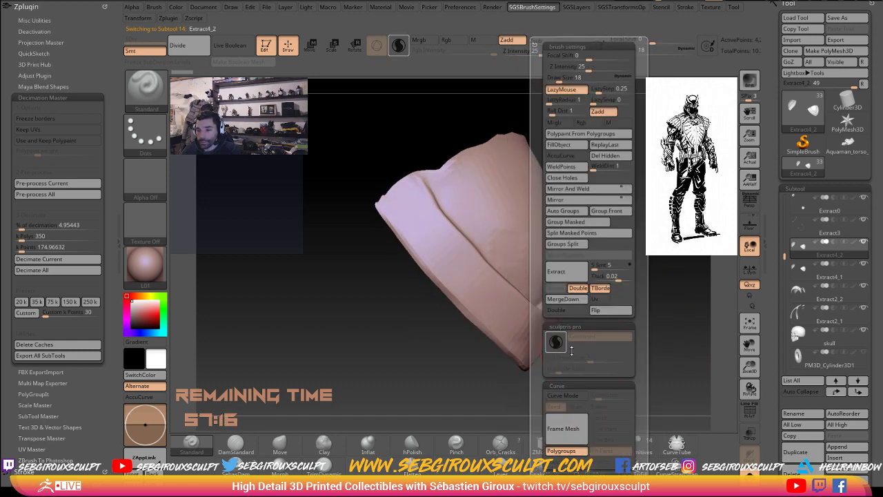
key(t)
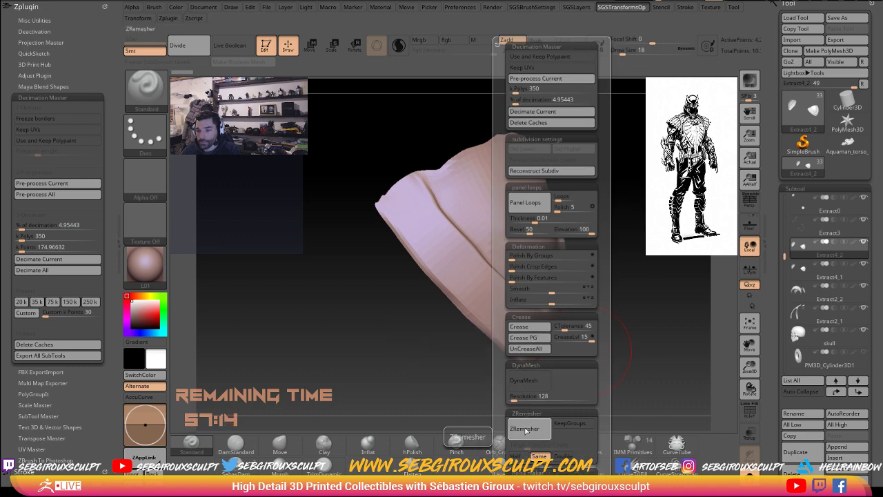
click(566, 425)
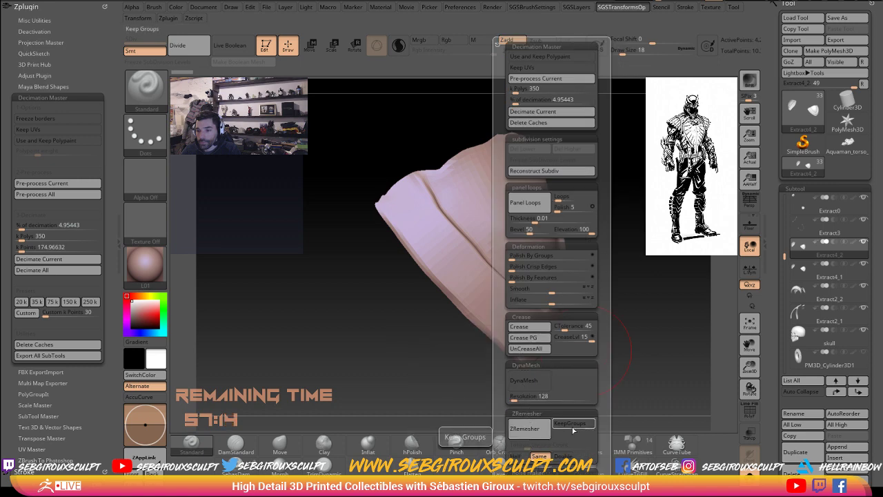
click(522, 429)
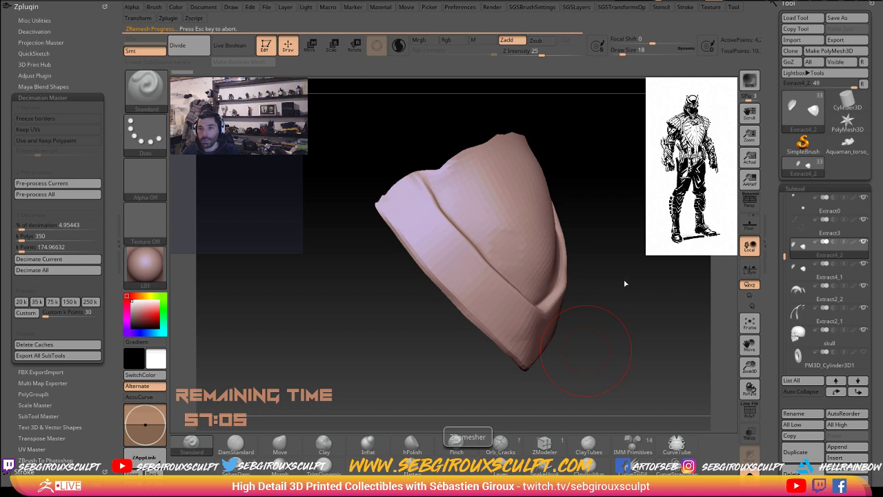
mouse_move(647, 311)
mouse_down()
mouse_move(576, 250)
mouse_move(570, 187)
mouse_move(395, 398)
mouse_up()
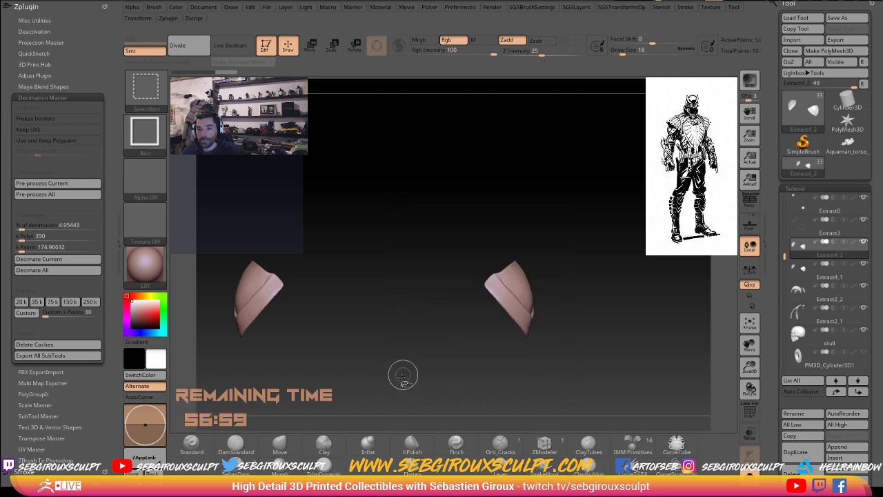
Step: Isolate the right shoulder pad with a SelectRect and check its wireframe
ctrl+shift+drag(593, 215, 437, 394)
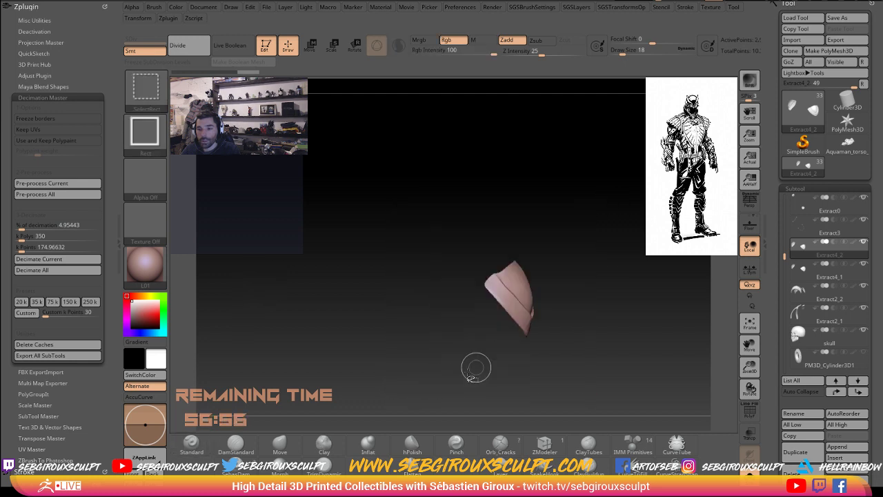
drag(475, 367, 601, 319)
key(g)
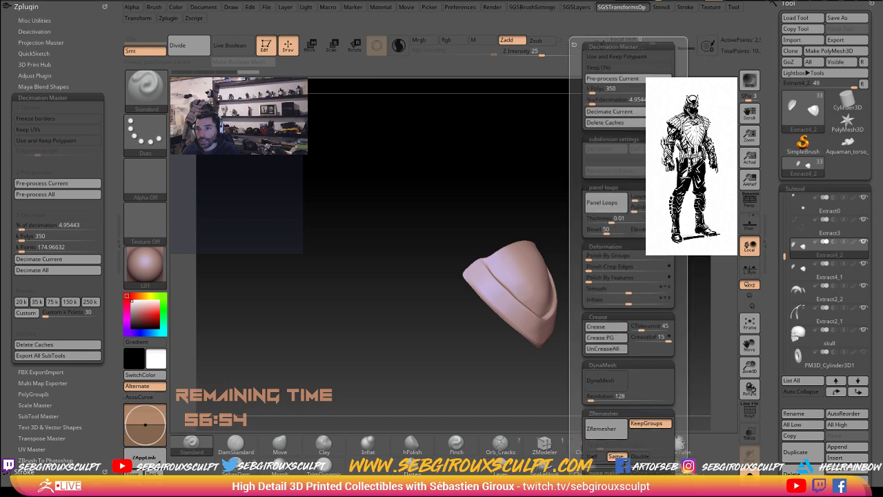
key(b)
mouse_move(589, 220)
mouse_down()
mouse_move(656, 278)
mouse_move(686, 365)
mouse_move(663, 349)
mouse_up()
key(shift+f)
key(shift+f)
Step: Run ZRemesher twice with target set to Half, then inspect the new topology
key(t)
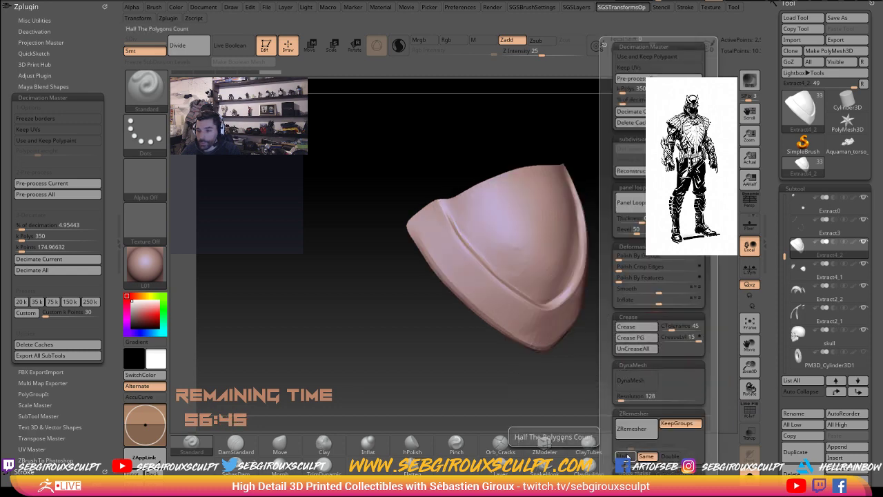
click(631, 428)
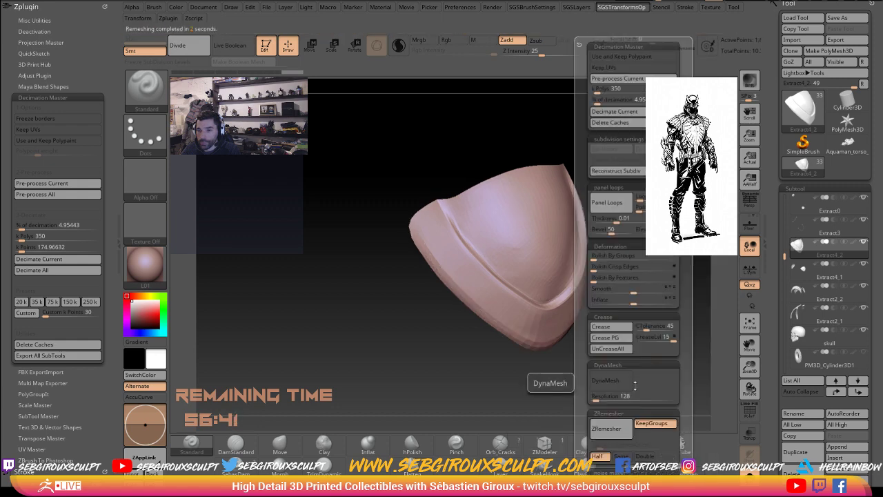
click(606, 428)
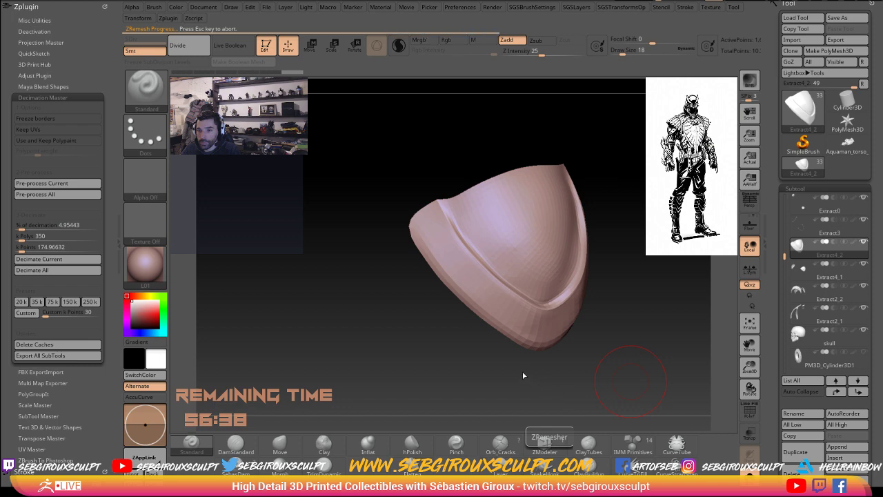
mouse_move(483, 357)
mouse_down()
mouse_move(452, 256)
mouse_move(536, 331)
mouse_move(576, 323)
mouse_move(568, 315)
mouse_up()
shift+drag(612, 274, 631, 228)
Step: Pull the rim's upper edge into shape with the Move brush at Z Intensity 51
drag(662, 290, 642, 275)
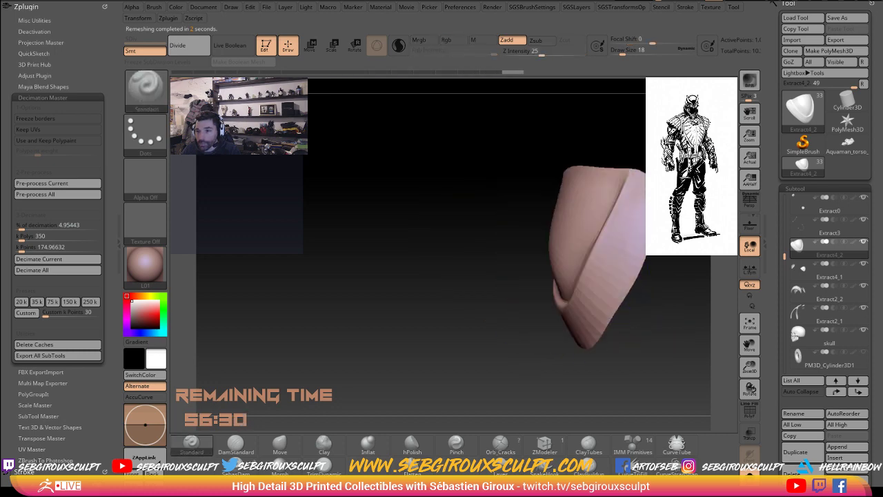
key(b)
key(m)
key(v)
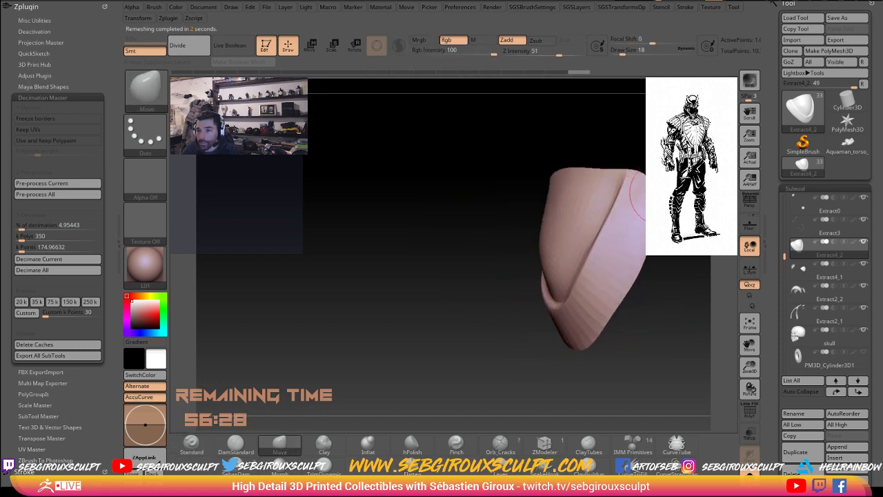
drag(642, 197, 562, 220)
drag(492, 198, 531, 227)
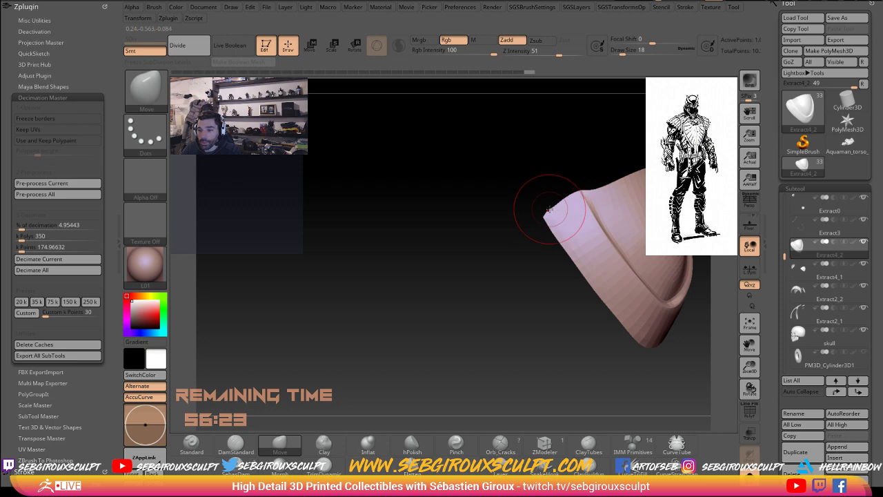
mouse_move(532, 207)
mouse_down()
mouse_move(491, 256)
mouse_move(476, 316)
mouse_up()
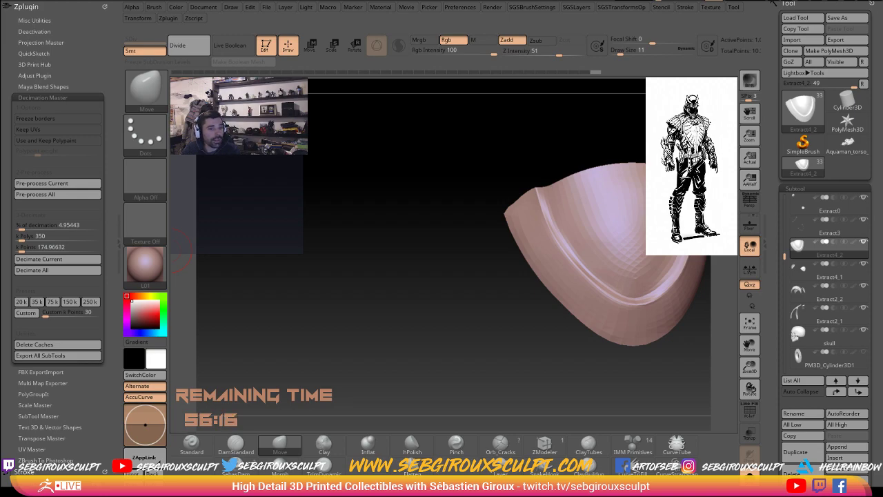
key(alt+Tab)
Step: Zoom and pan Talon_Ref_v1.png to study the black-and-white armored character sketch
scroll(399, 256, up, 2)
scroll(399, 256, up, 2)
scroll(399, 256, up, 2)
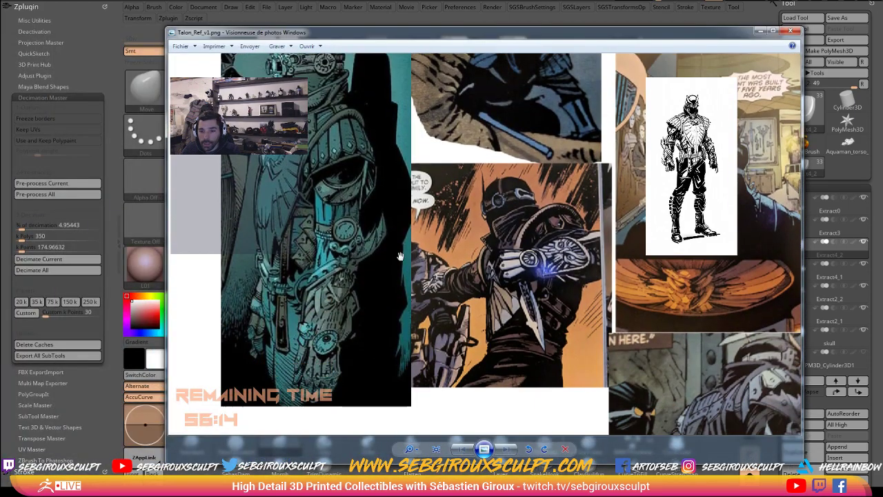
drag(399, 256, 399, 270)
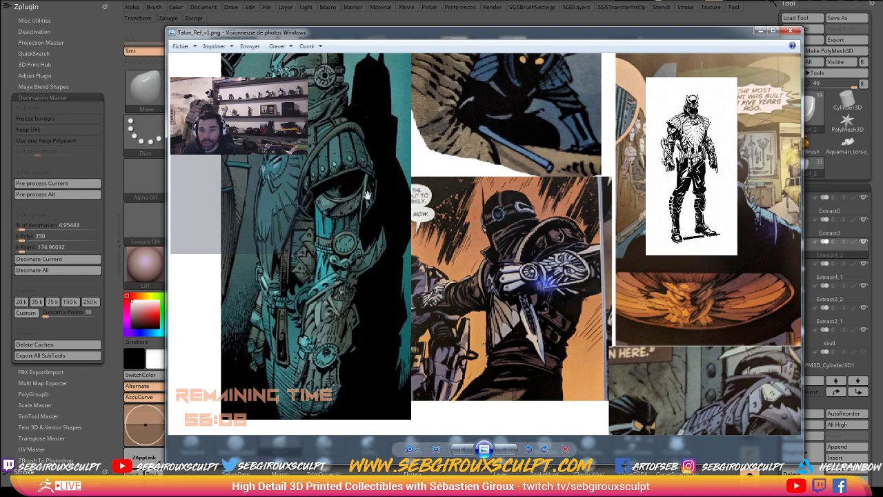
mouse_move(551, 194)
mouse_down()
mouse_move(374, 256)
mouse_move(442, 323)
mouse_up()
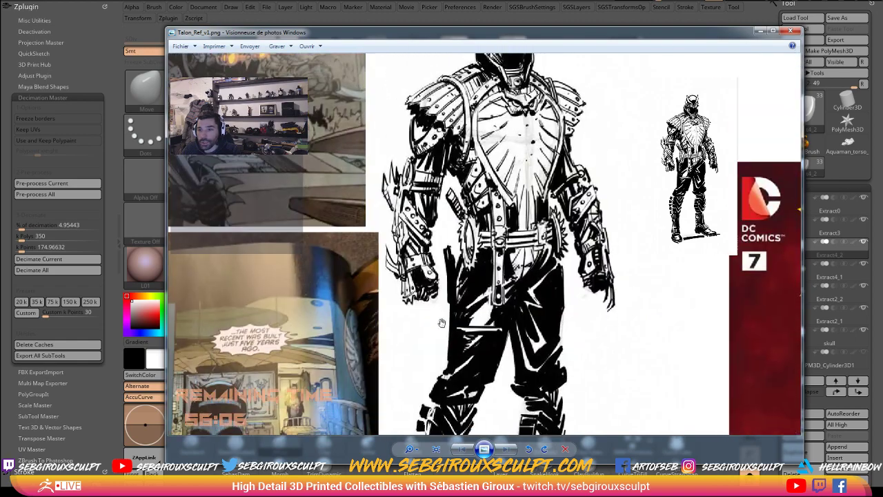
scroll(312, 312, down, 3)
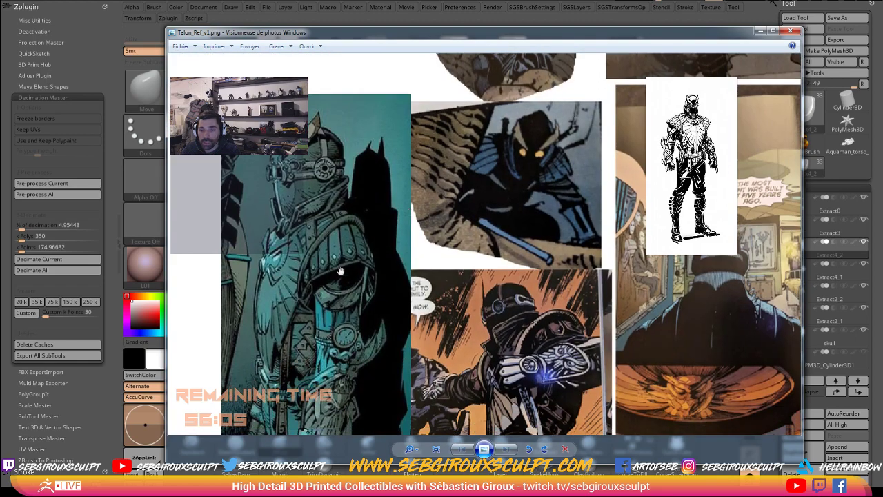
drag(351, 314, 346, 323)
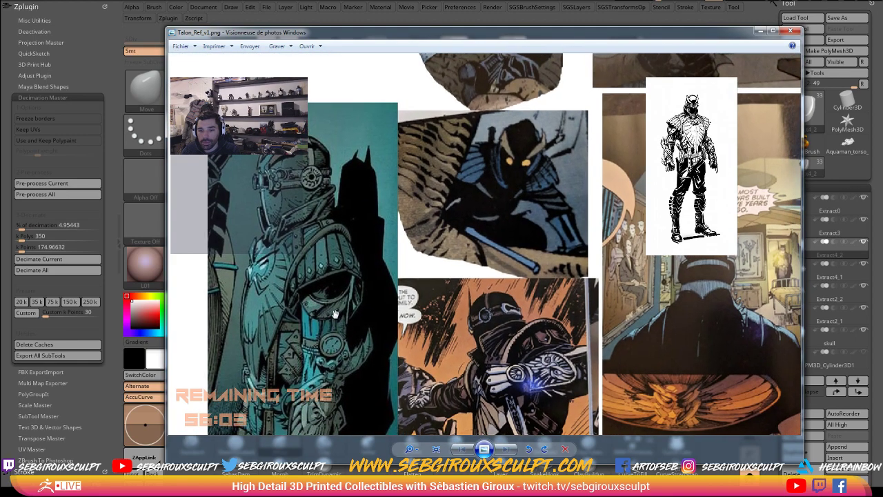
scroll(333, 314, up, 3)
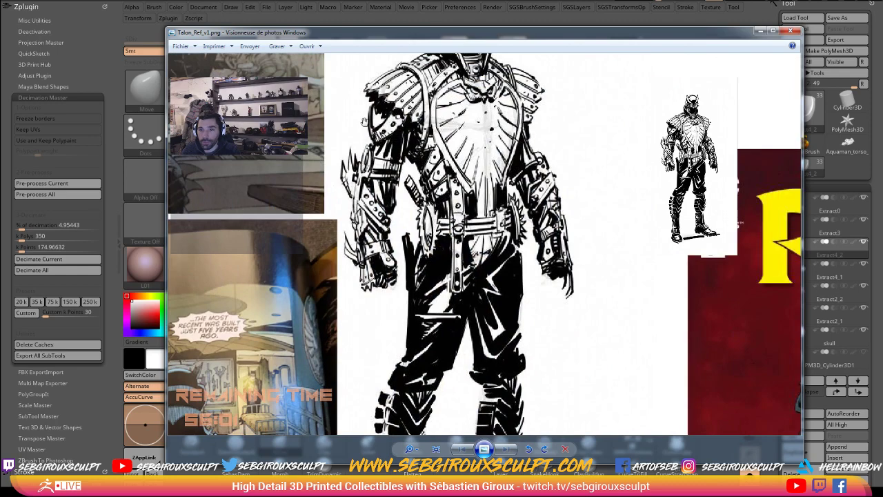
scroll(353, 137, down, 3)
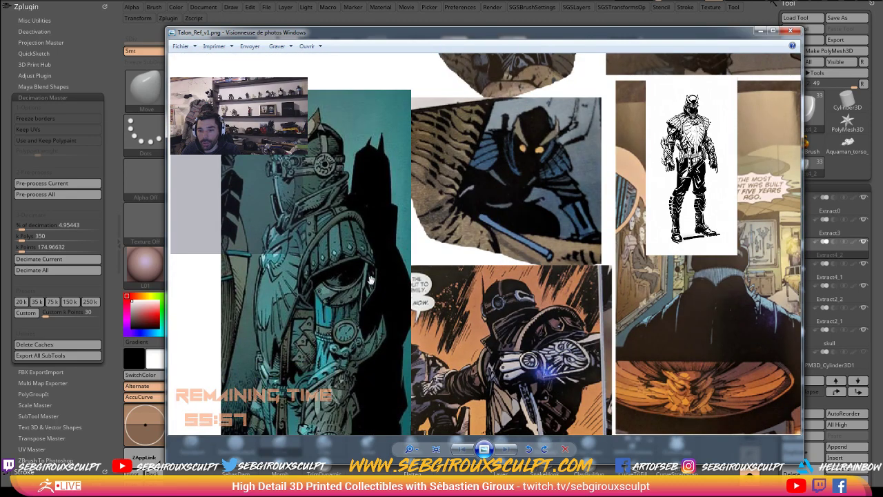
drag(370, 280, 372, 248)
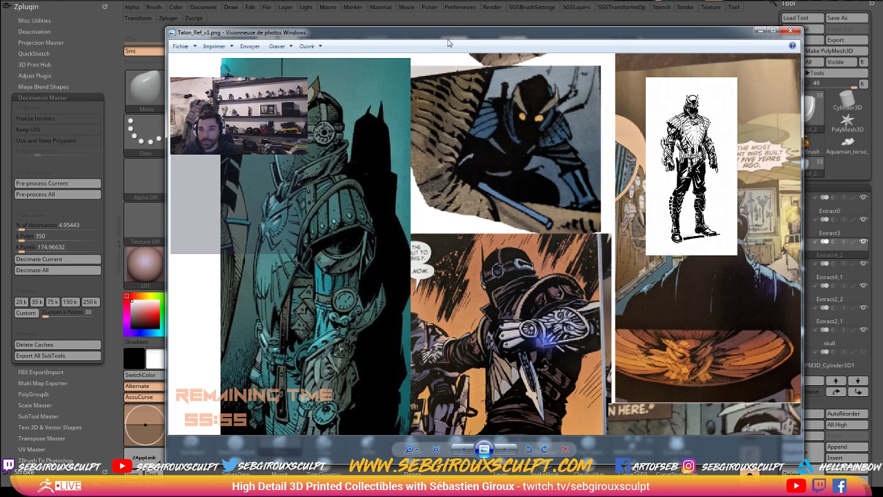
drag(448, 44, 439, 51)
mouse_move(335, 182)
mouse_down()
mouse_move(335, 195)
mouse_move(359, 176)
mouse_up()
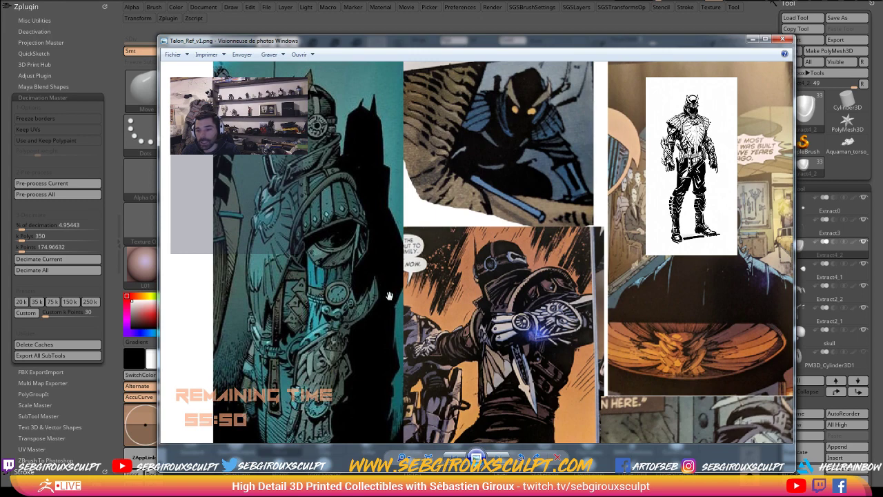
Step: Scroll through the collage's lower panels, back up, then down to its bottom edge
scroll(389, 296, down, 1)
scroll(372, 298, down, 1)
scroll(358, 302, down, 1)
scroll(356, 306, down, 1)
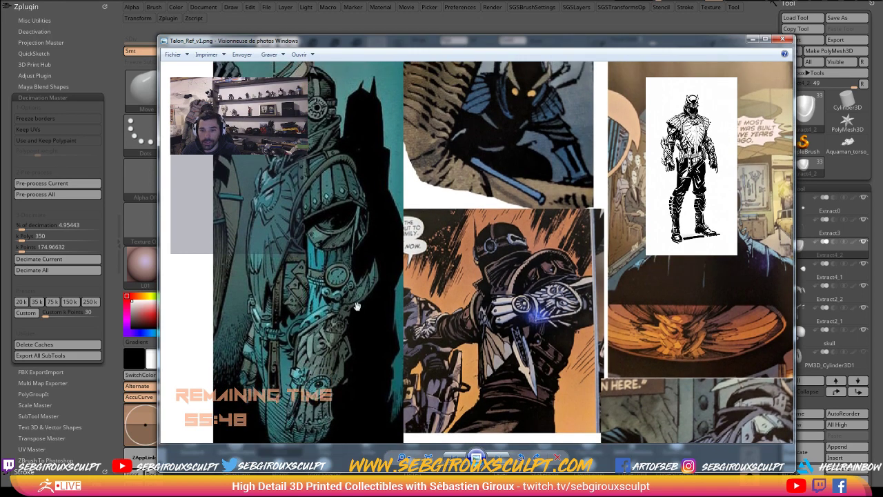
scroll(356, 305, up, 2)
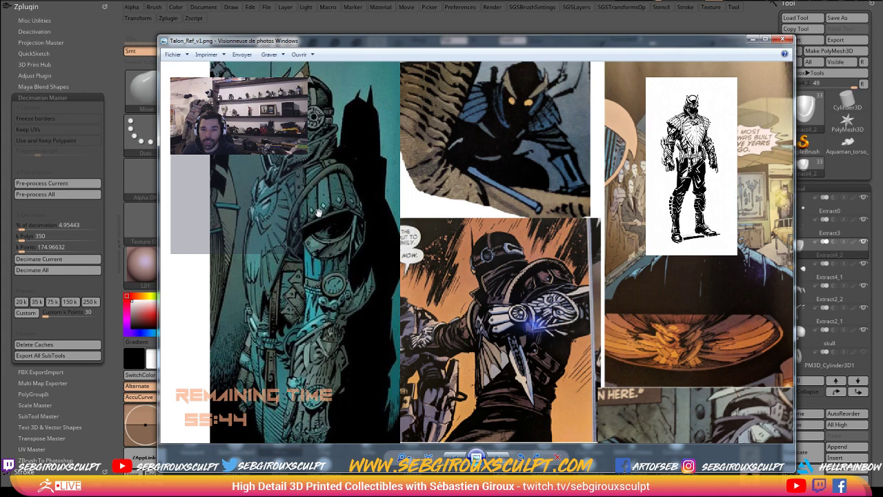
scroll(315, 66, up, 2)
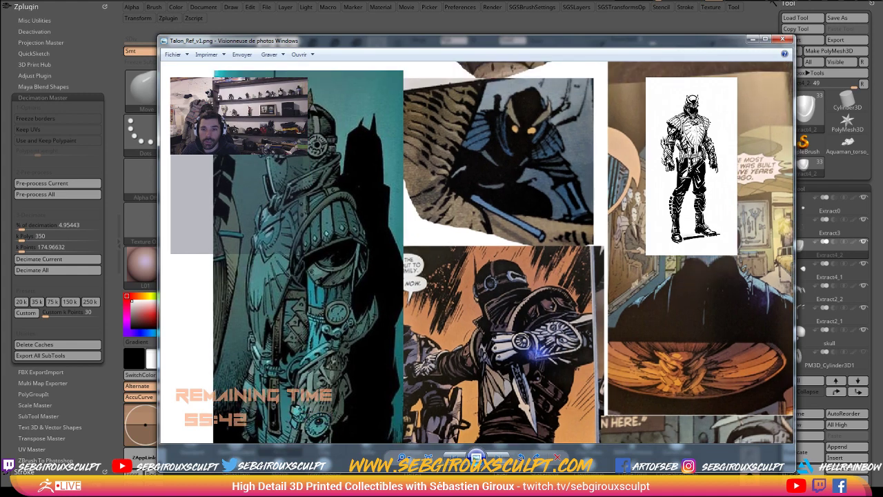
scroll(310, 207, down, 2)
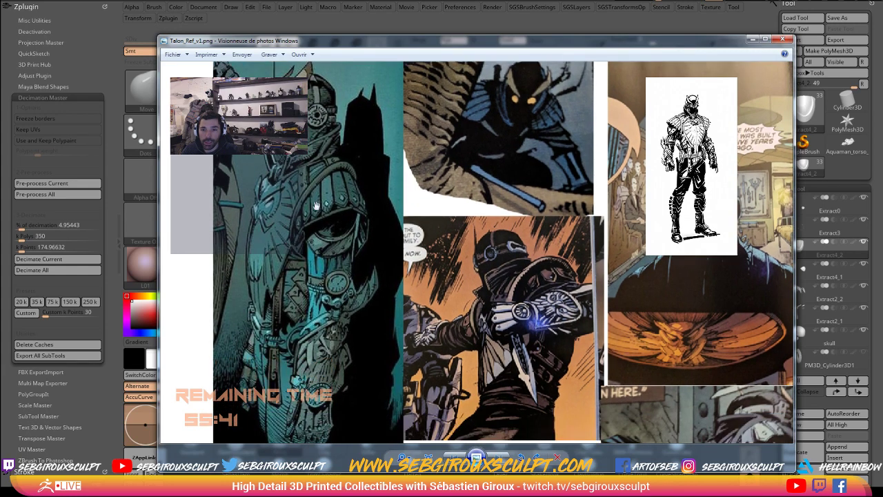
drag(316, 205, 339, 165)
drag(281, 243, 300, 218)
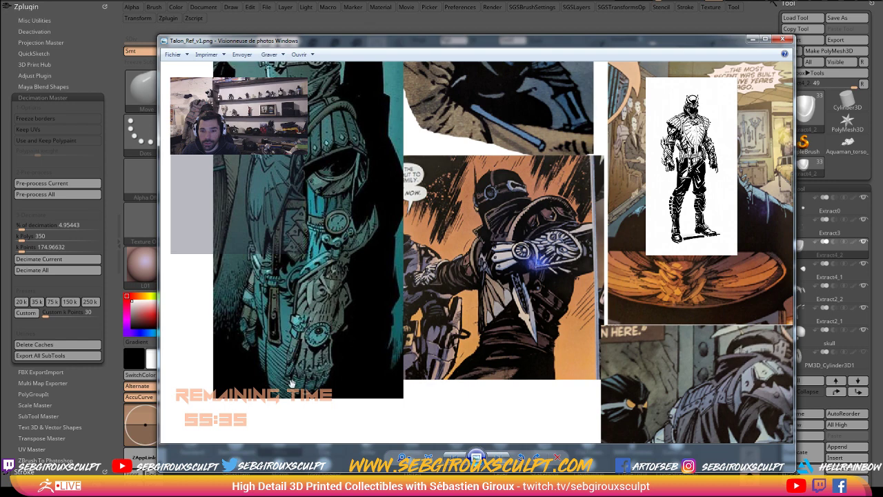
drag(278, 284, 278, 320)
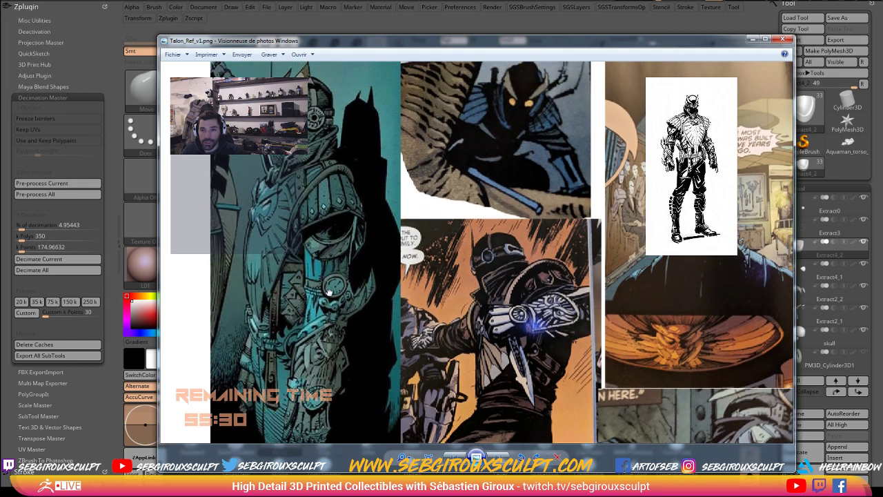
drag(328, 261, 326, 289)
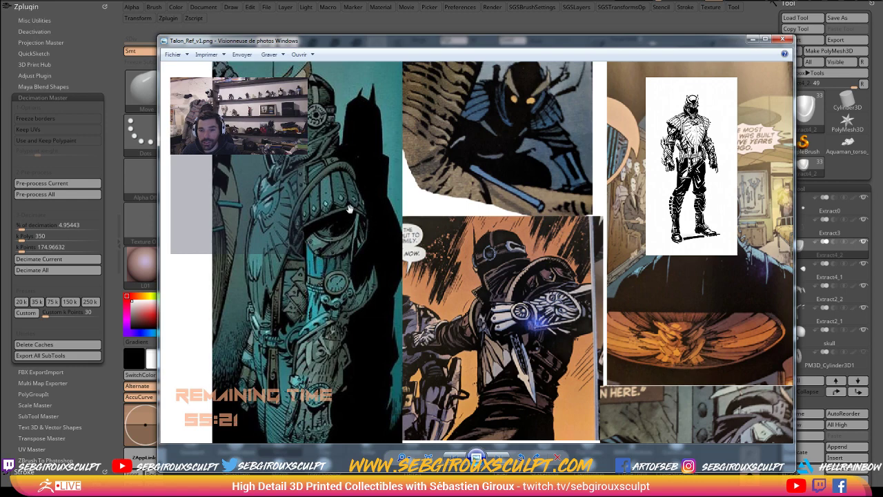
scroll(320, 268, up, 1)
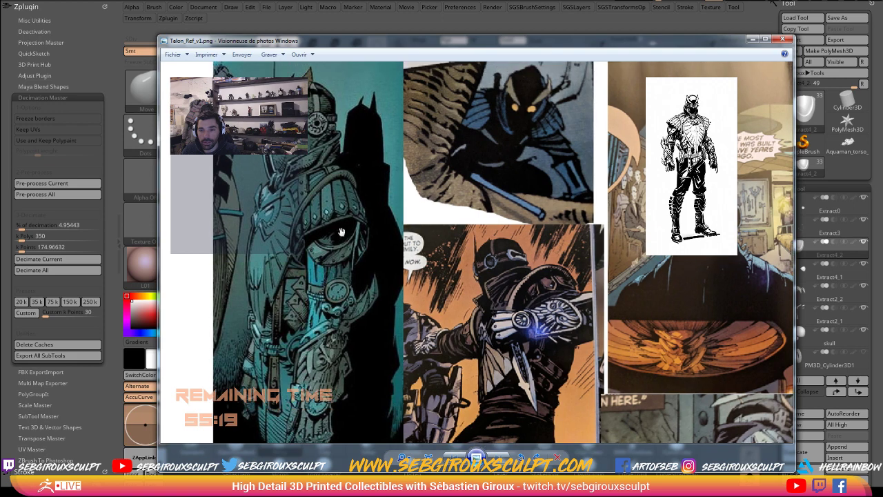
scroll(272, 242, up, 1)
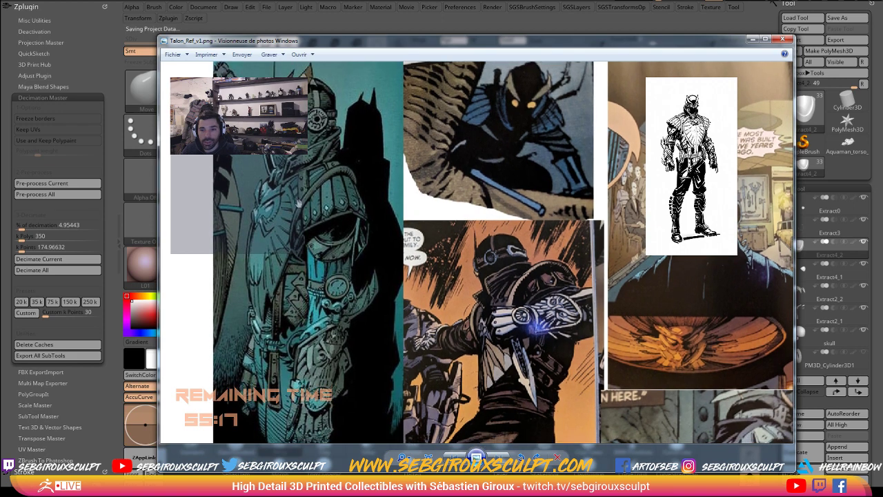
drag(340, 316, 328, 222)
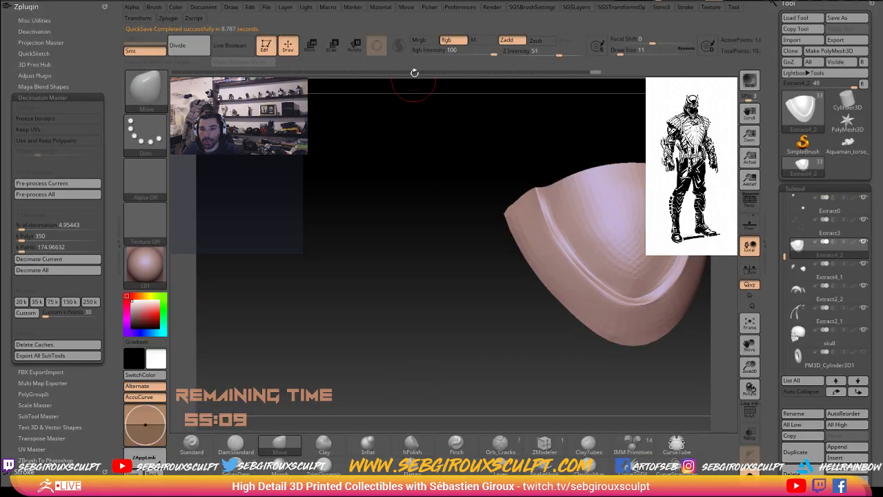
Step: Set QuickSave Maximum Duration to 150 minutes and Max QuickSave Files to 10
click(445, 7)
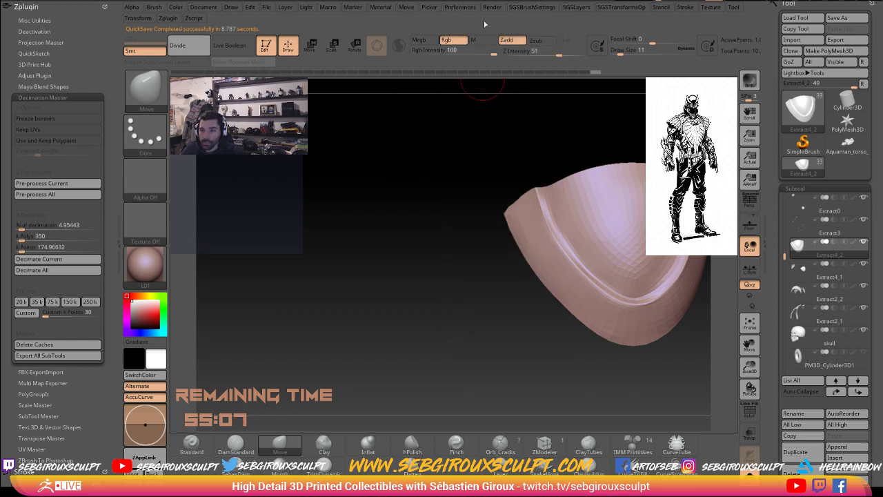
click(460, 8)
click(462, 8)
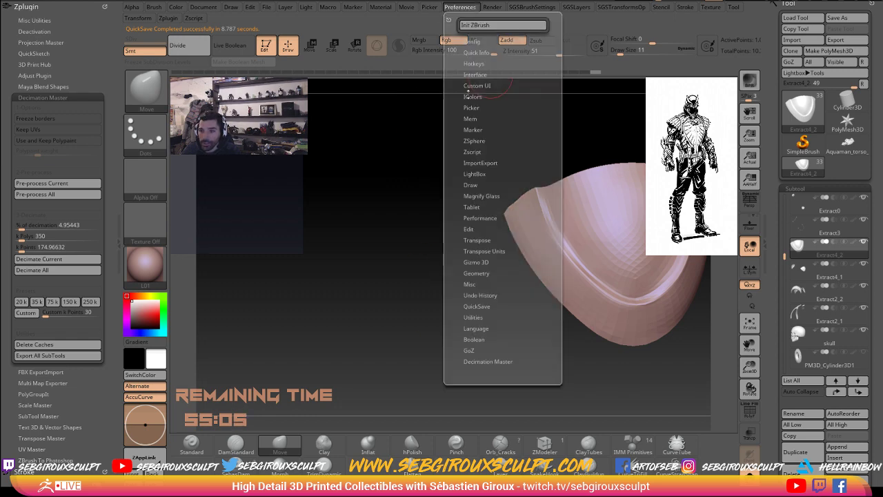
click(476, 307)
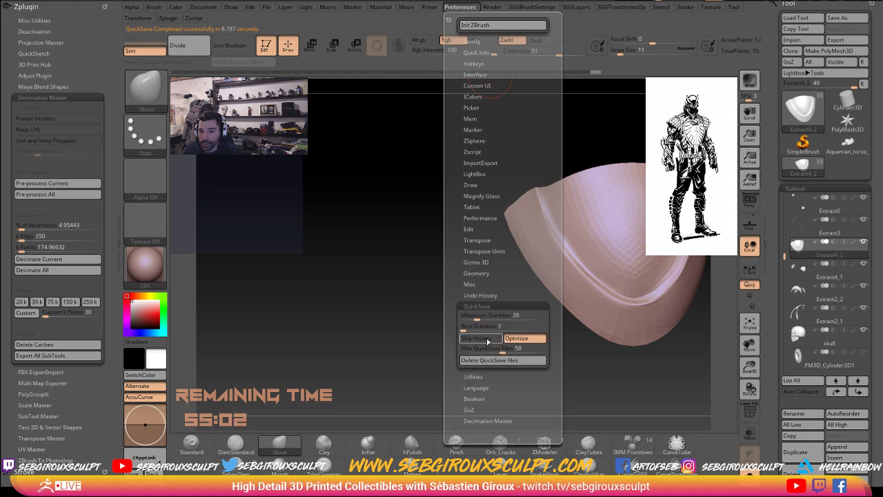
text(2)
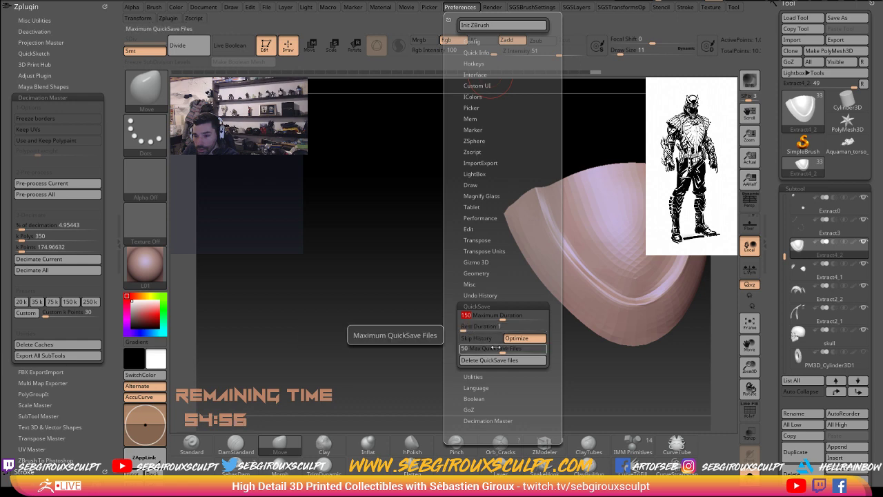
click(496, 350)
text(10)
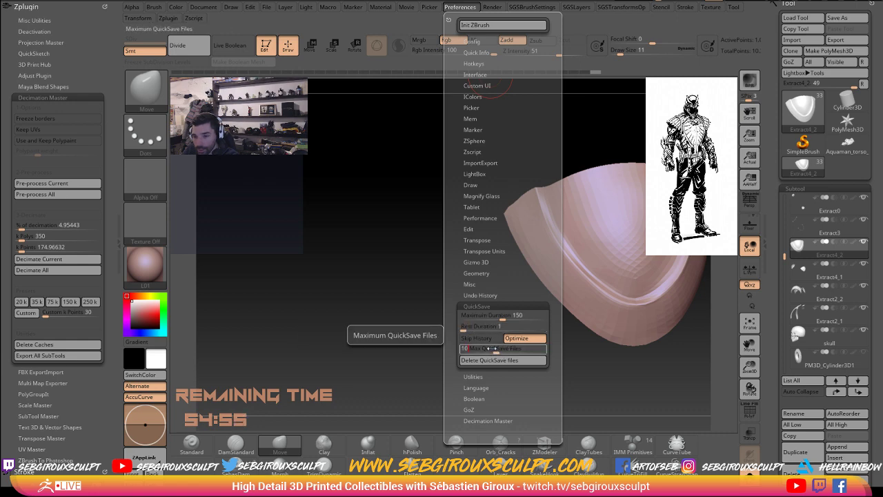
key(Return)
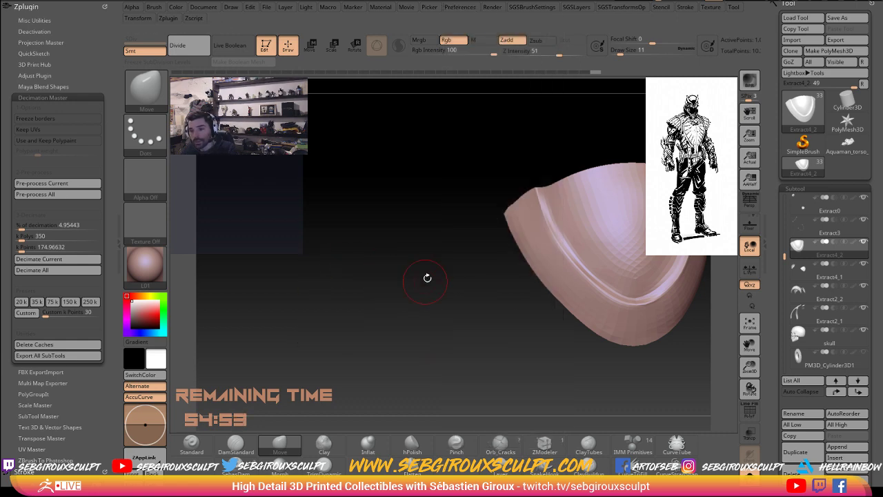
Step: Turn on PolyFrame and ZRemesh the shoulder pad with KeepGroups
drag(427, 278, 598, 323)
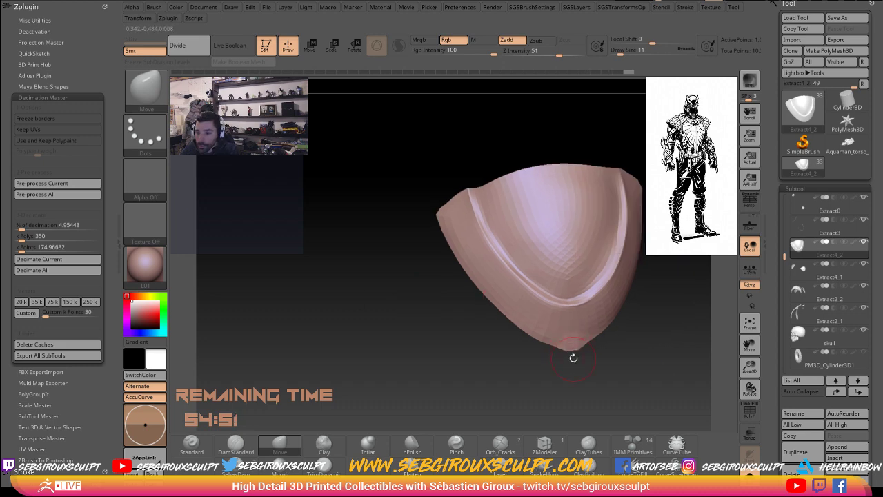
drag(627, 370, 687, 402)
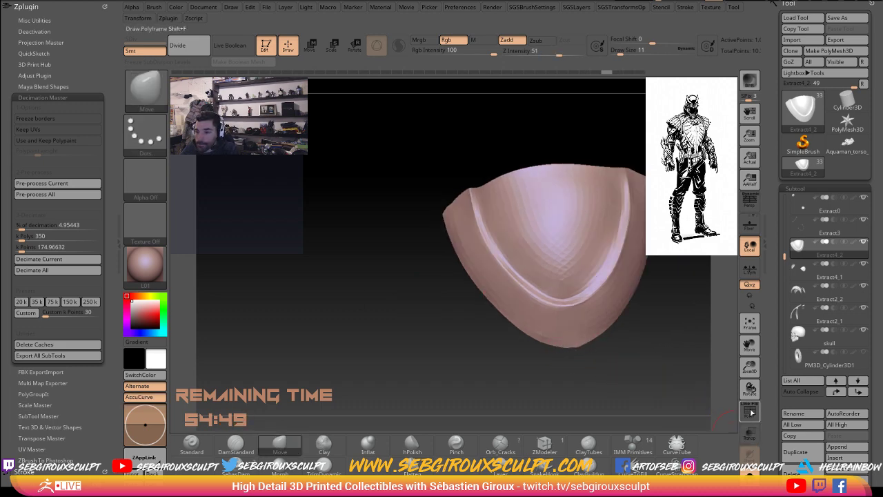
key(shift+f)
drag(658, 376, 621, 301)
click(623, 7)
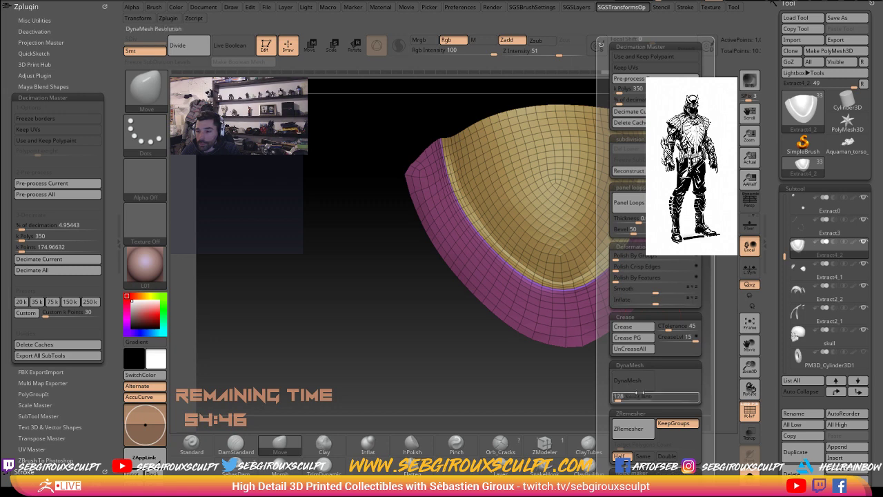
click(628, 429)
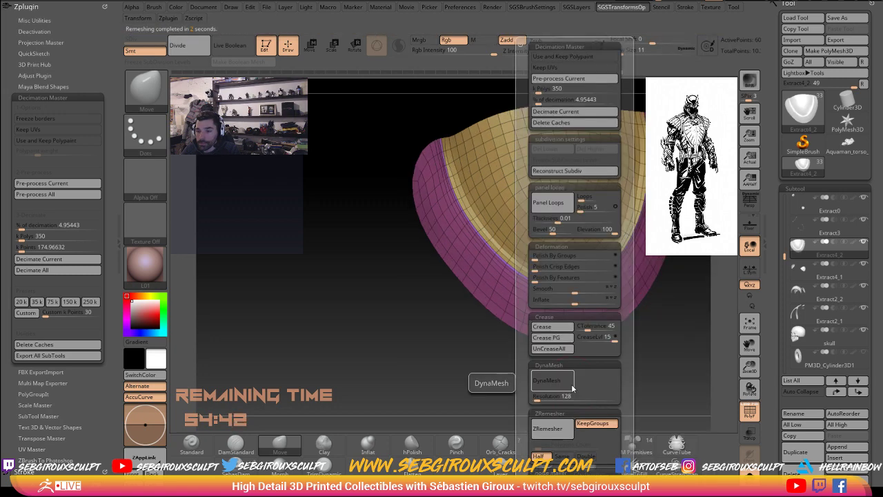
Step: ZRemesh the pad again with larger polygons and orbit around the result
key(q)
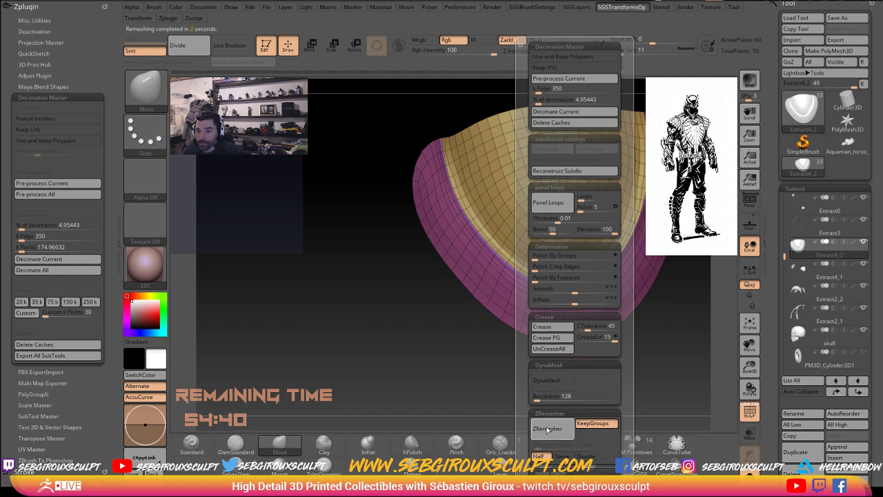
click(547, 429)
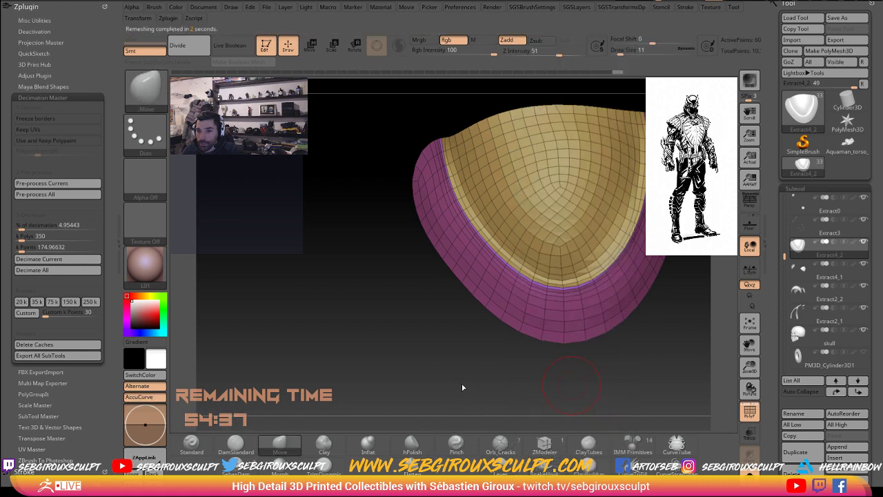
mouse_move(494, 389)
mouse_down()
mouse_move(578, 405)
mouse_move(672, 385)
mouse_move(571, 389)
mouse_move(581, 365)
mouse_up()
key(space)
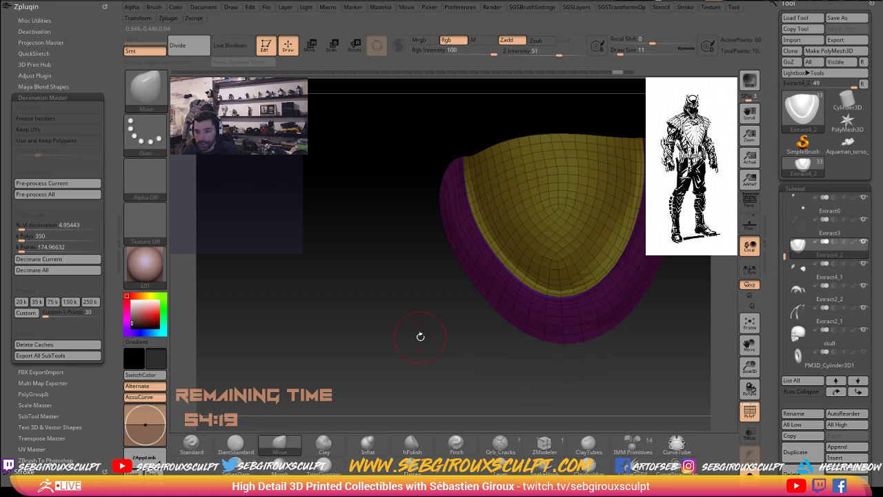
key(v)
key(space)
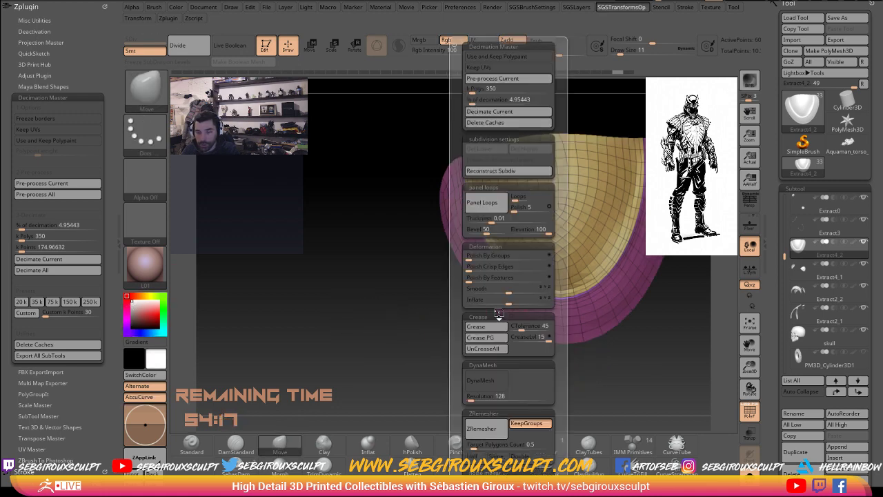
key(space)
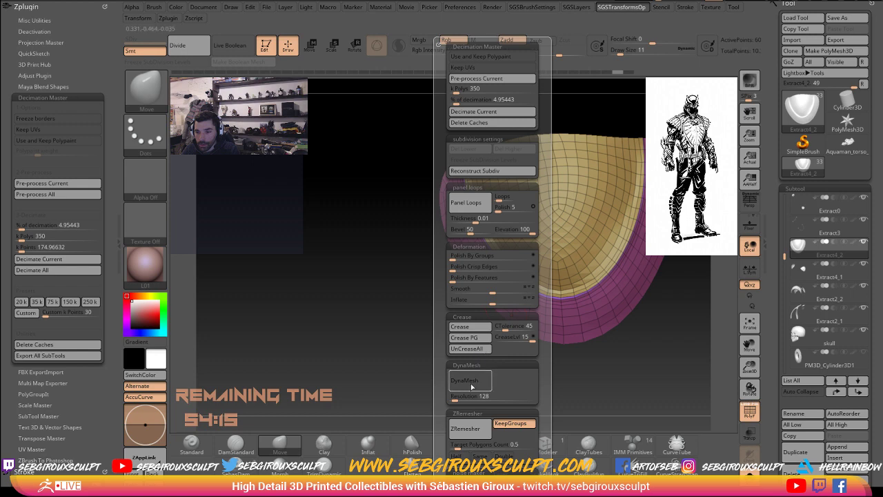
key(shift+space)
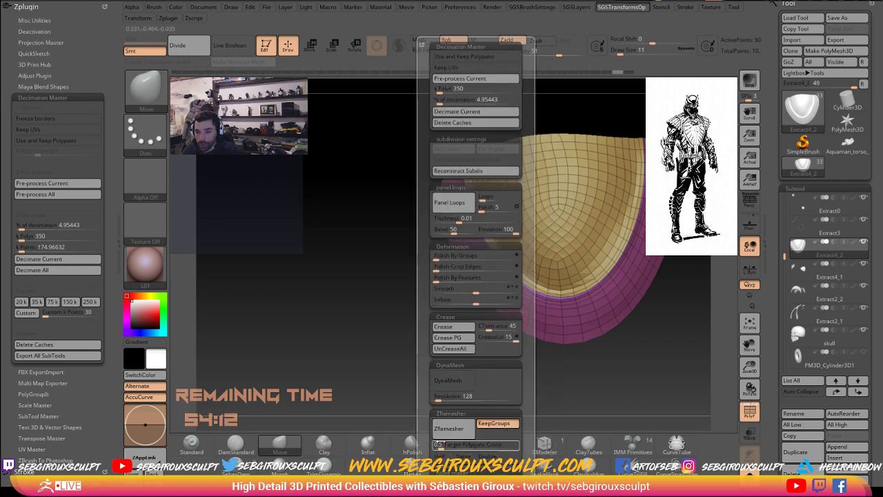
drag(442, 445, 445, 445)
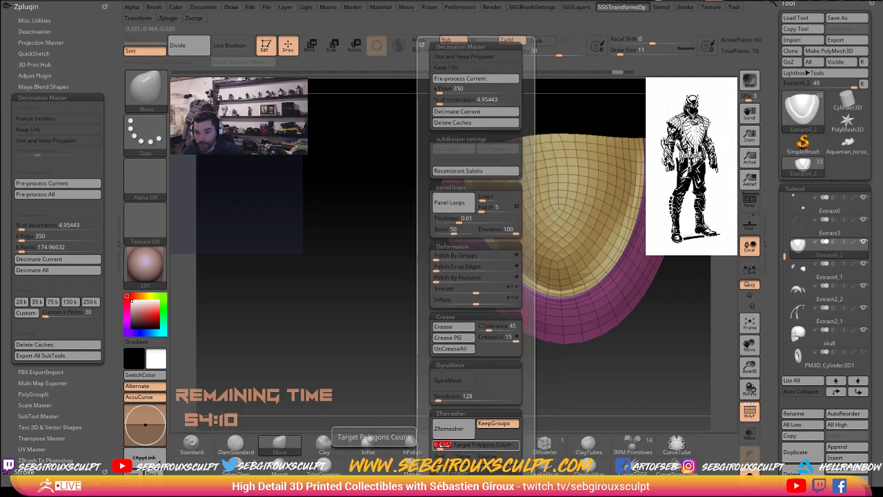
click(448, 429)
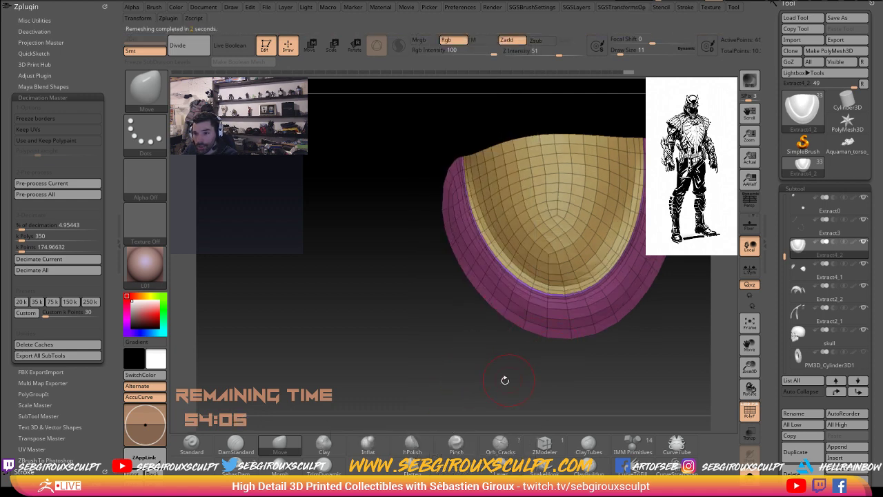
drag(505, 380, 549, 336)
drag(494, 364, 463, 369)
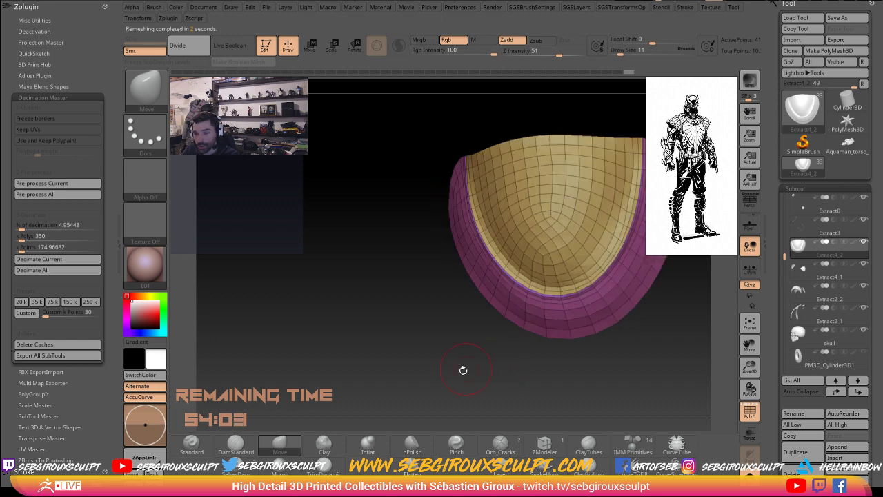
mouse_move(566, 376)
mouse_down()
mouse_move(603, 355)
mouse_move(556, 325)
mouse_up()
drag(555, 358, 629, 318)
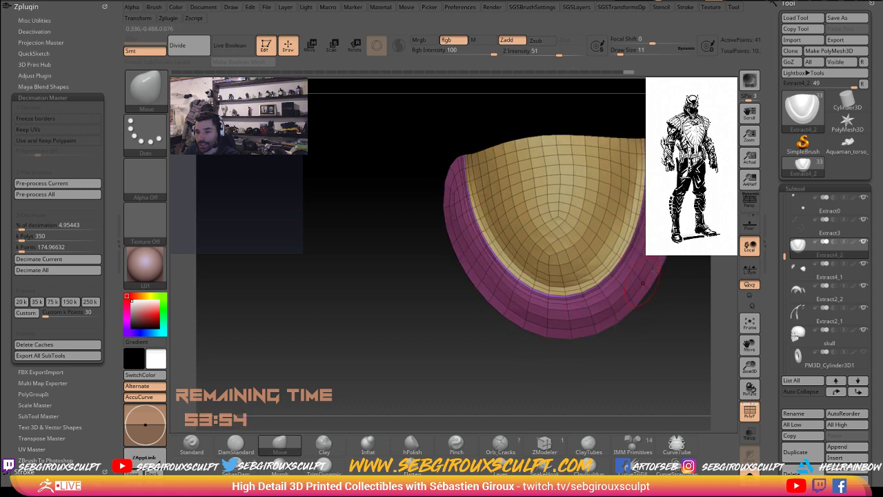
drag(540, 355, 576, 342)
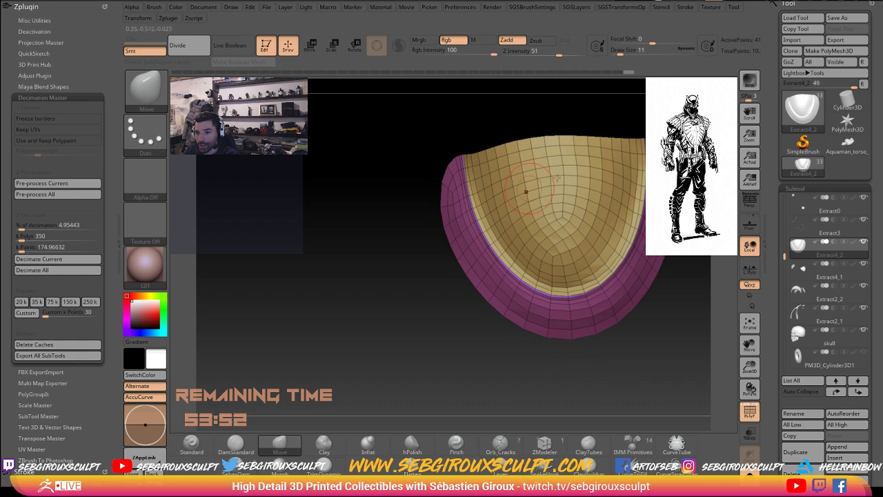
drag(484, 340, 532, 312)
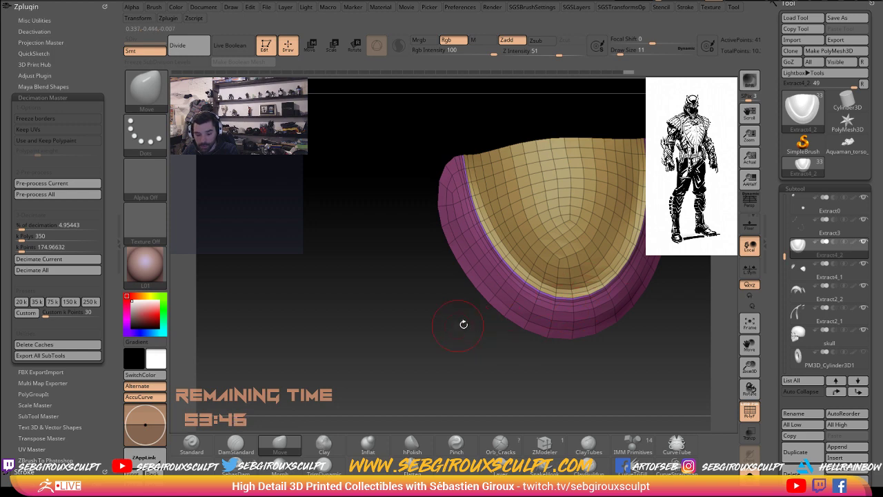
drag(482, 310, 437, 317)
key(space)
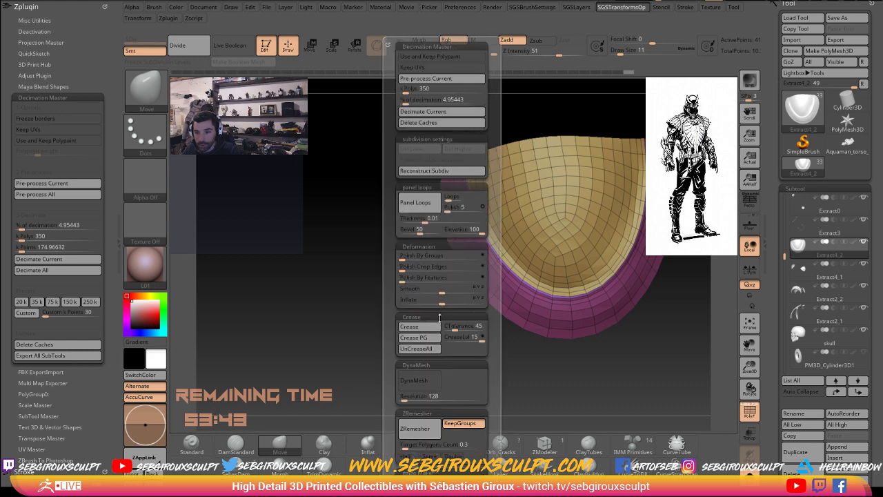
click(425, 429)
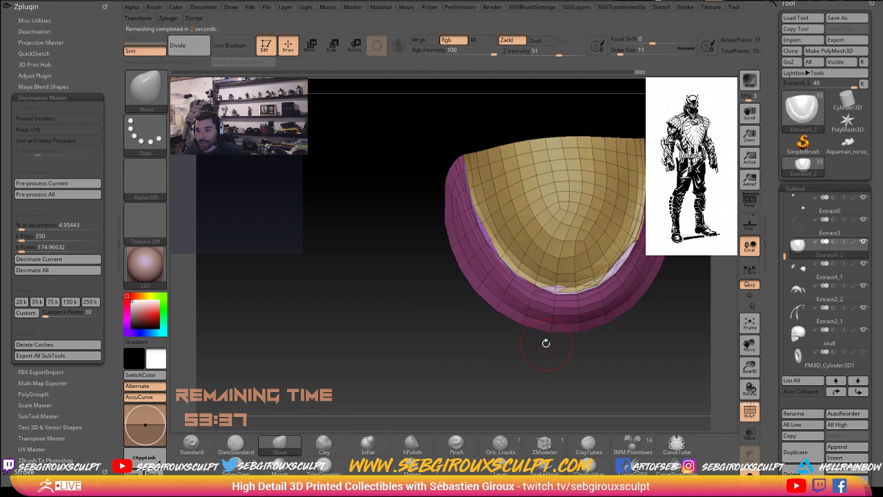
drag(544, 343, 563, 341)
Step: Set the brush Focal Shift to 0 and Draw Size to 17
key(space)
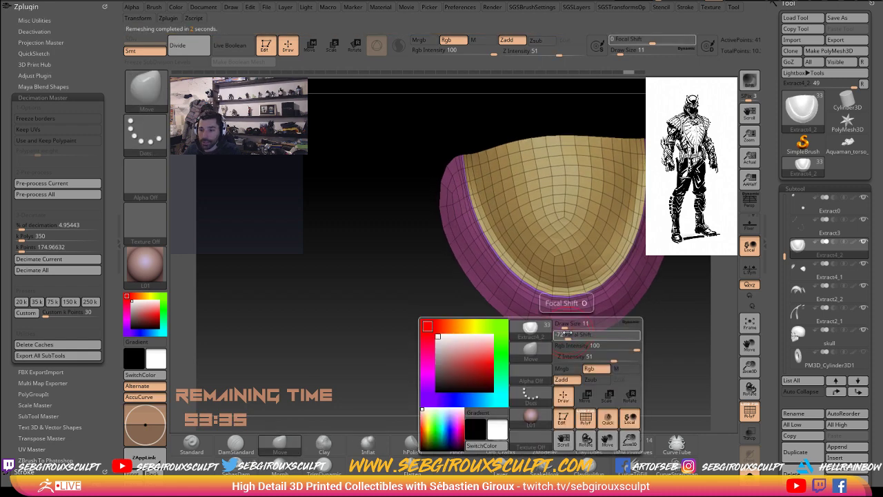
mouse_move(558, 333)
mouse_down()
mouse_move(589, 337)
mouse_move(560, 336)
mouse_move(571, 325)
mouse_move(598, 325)
mouse_move(556, 304)
mouse_up()
key(space)
key(space)
mouse_move(626, 366)
mouse_down()
mouse_move(728, 286)
mouse_move(648, 200)
mouse_up()
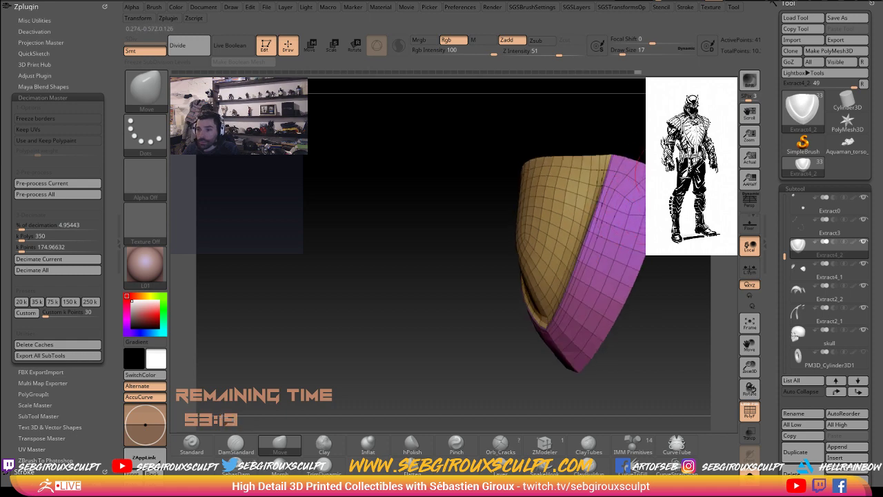
Step: Turn the pad edge-on and isolate the pink rim by hiding the tan panel
mouse_move(662, 176)
mouse_down()
mouse_move(460, 158)
mouse_move(516, 198)
mouse_move(517, 158)
mouse_up()
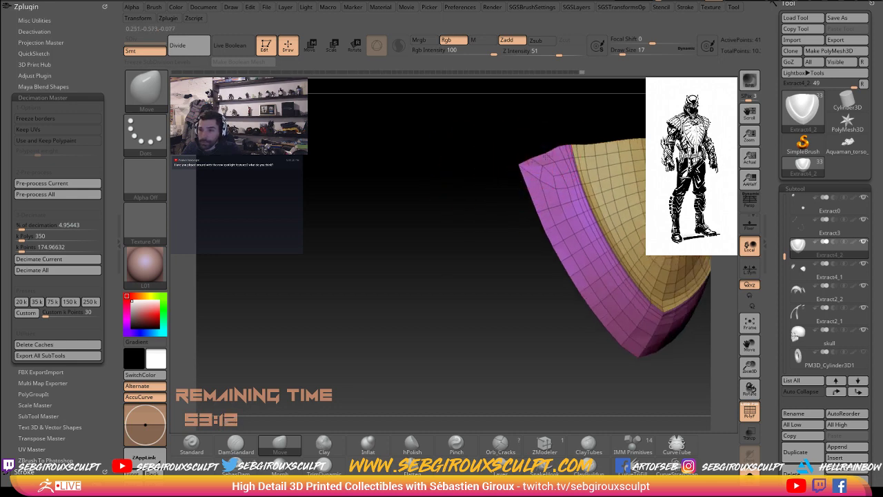
mouse_move(546, 129)
mouse_down()
mouse_move(598, 166)
mouse_move(498, 145)
mouse_move(490, 219)
mouse_move(531, 191)
mouse_move(524, 223)
mouse_move(615, 210)
mouse_move(455, 262)
mouse_move(416, 306)
mouse_move(462, 321)
mouse_move(582, 176)
mouse_move(504, 177)
mouse_up()
ctrl+shift+click(619, 214)
ctrl+shift+click(619, 214)
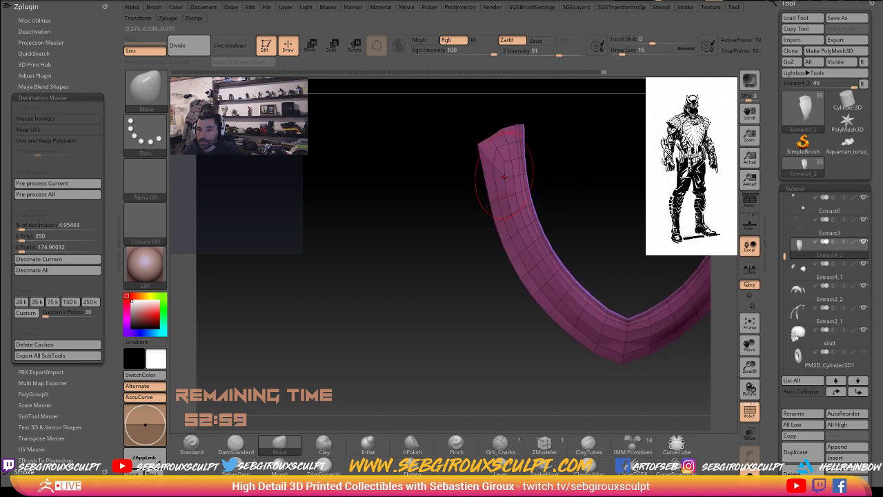
Step: Flatten the rim's lower curve with hPolish and smooth its left arm
click(412, 443)
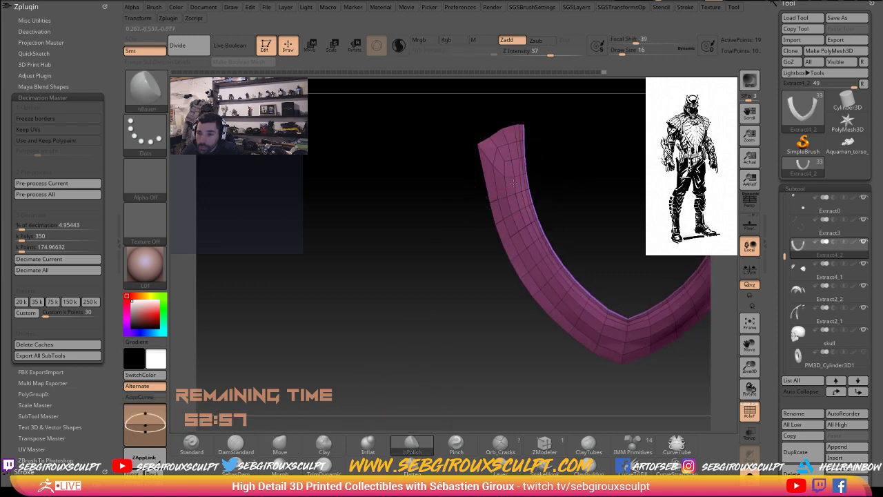
drag(565, 289, 614, 332)
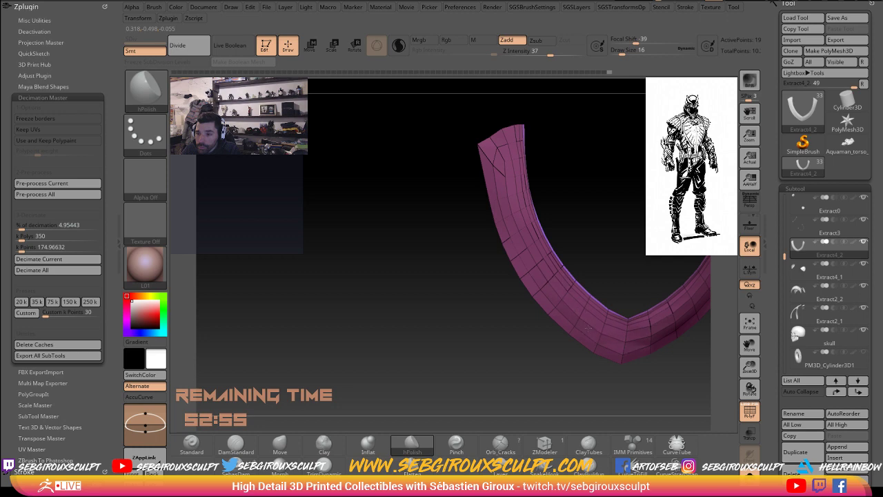
drag(552, 276, 568, 314)
right_drag(639, 337, 593, 310)
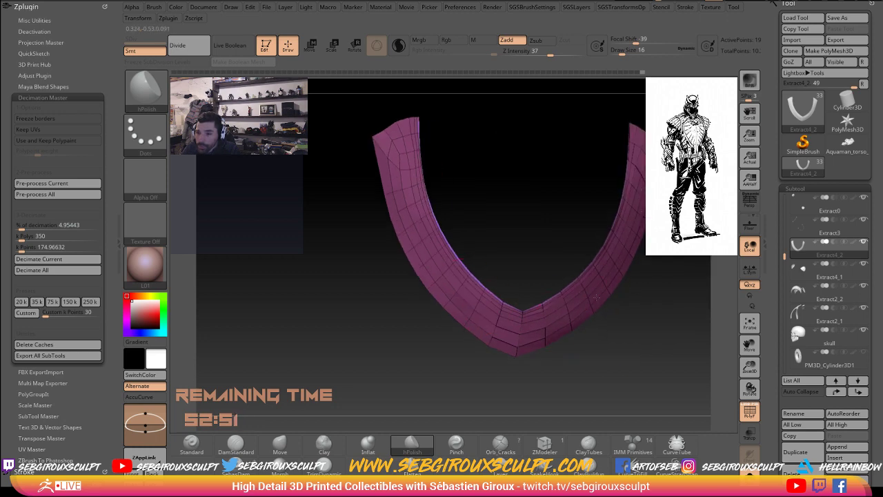
shift+drag(456, 263, 407, 164)
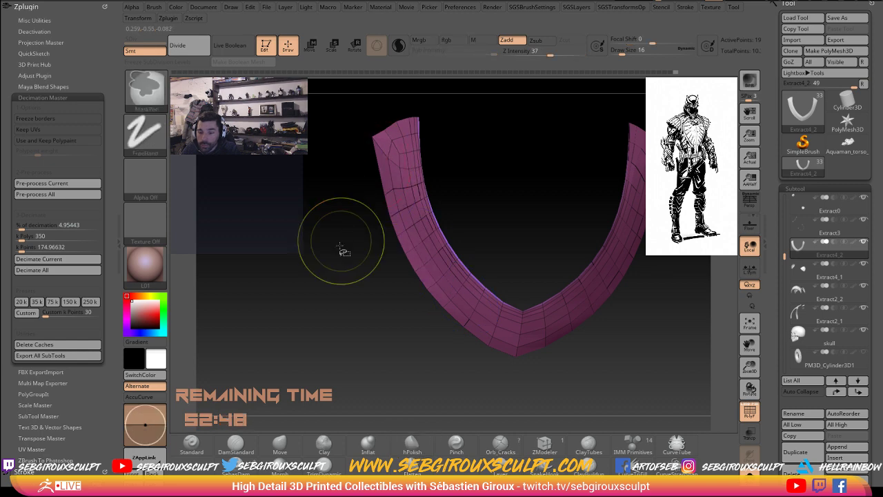
Step: Unhide the tan inner panel, switch back to Move, and set Draw Size 4
mouse_move(341, 249)
mouse_down()
mouse_move(325, 221)
mouse_move(365, 132)
mouse_up()
key(b)
key(m)
key(v)
key(space)
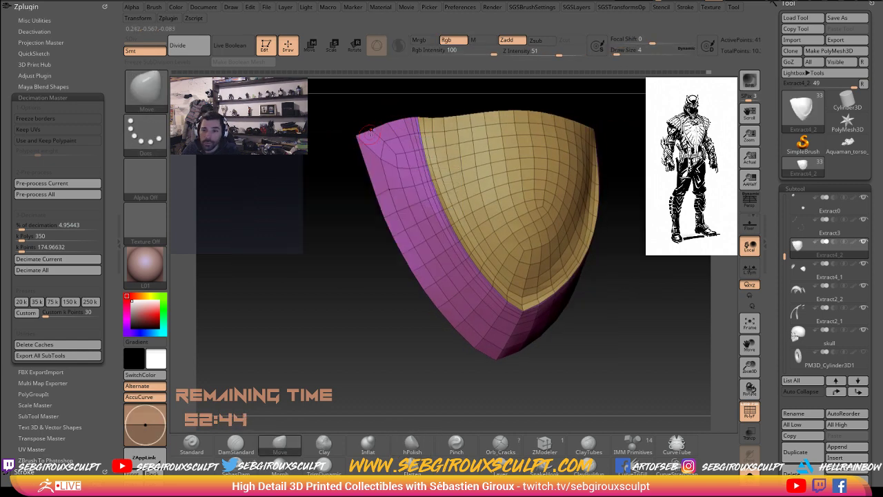
Step: Orbit the pad to inspect its inner face, sides and pink outer rim
mouse_move(350, 220)
mouse_down()
mouse_move(273, 339)
mouse_move(285, 343)
mouse_up()
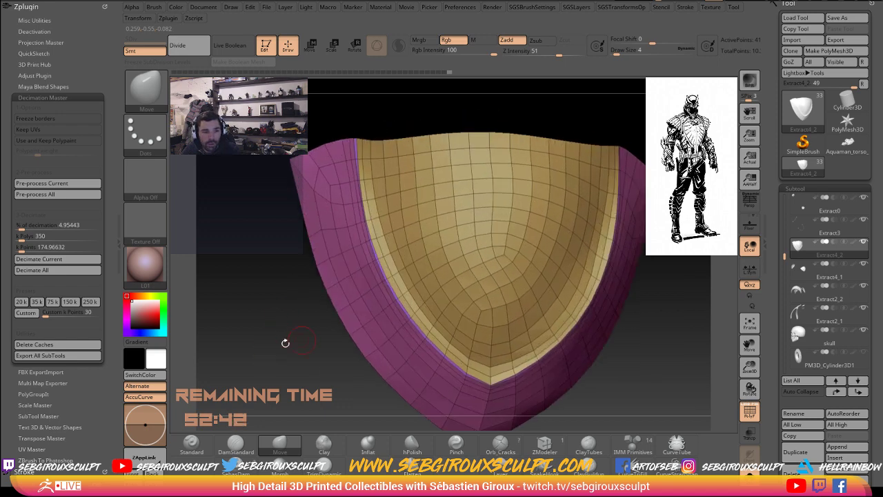
mouse_move(294, 382)
mouse_down()
mouse_move(277, 377)
mouse_move(289, 369)
mouse_move(316, 380)
mouse_up()
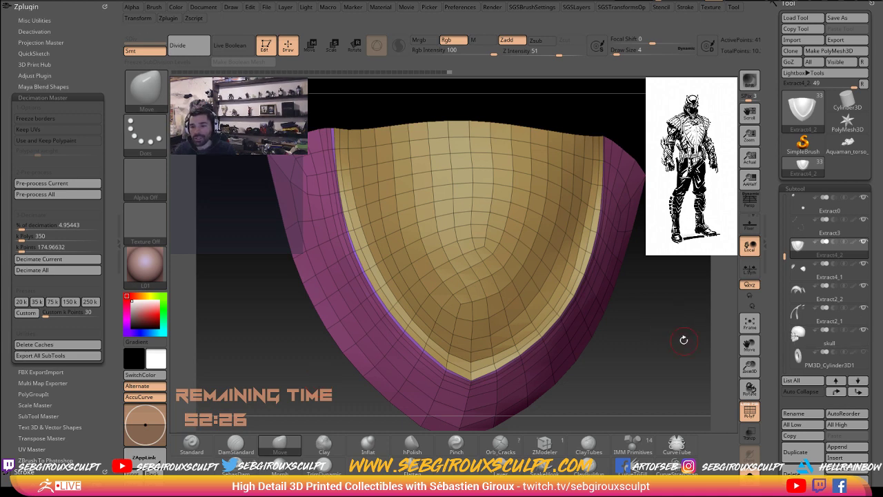
mouse_move(681, 337)
mouse_down()
mouse_move(651, 337)
mouse_move(666, 338)
mouse_move(662, 290)
mouse_up()
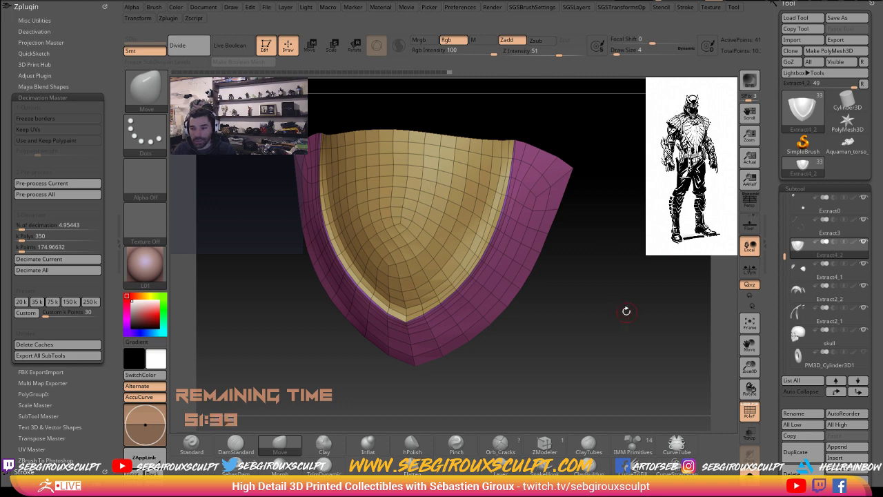
mouse_move(628, 310)
mouse_down()
mouse_move(617, 336)
mouse_move(400, 307)
mouse_up()
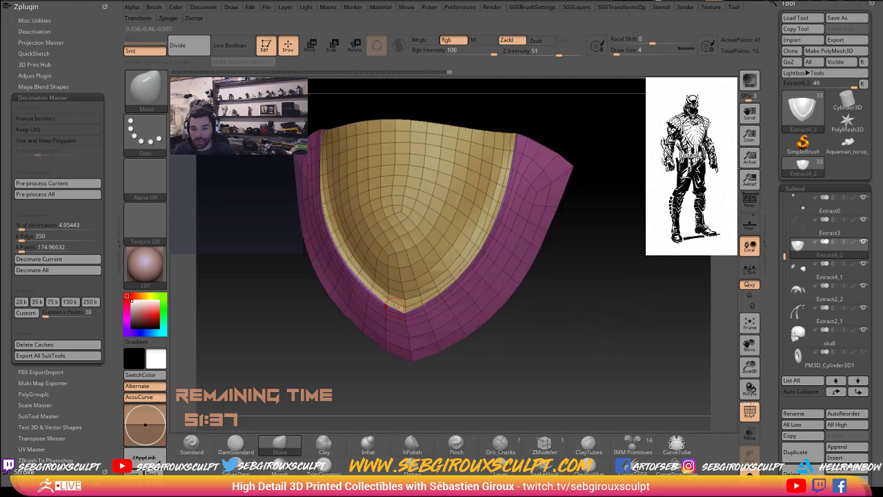
drag(484, 369, 452, 343)
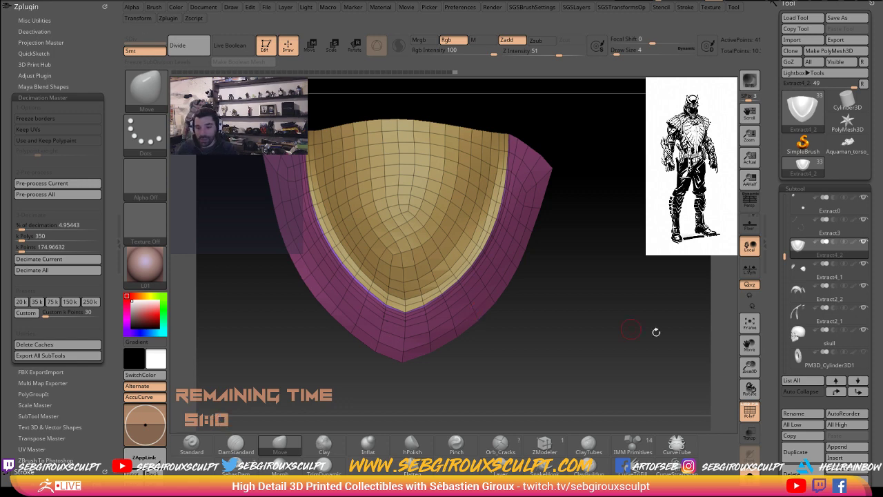
mouse_move(599, 350)
mouse_down()
mouse_move(621, 309)
mouse_move(609, 199)
mouse_up()
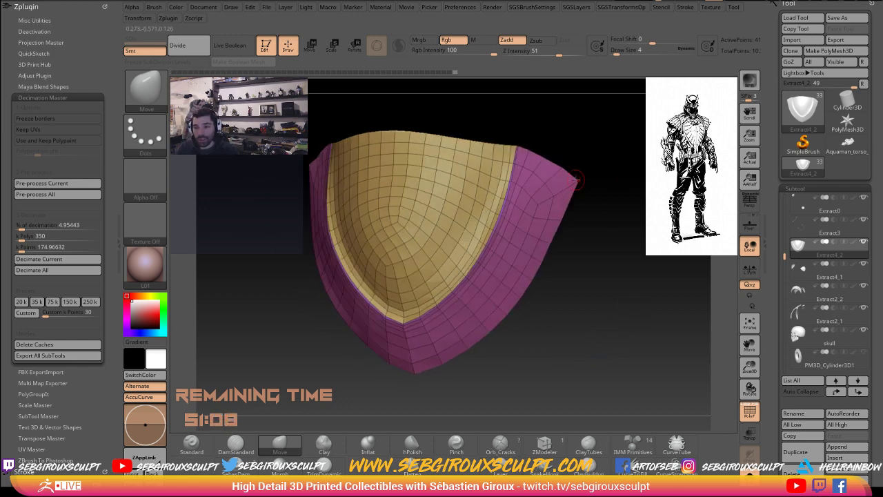
Step: Reduce the brush size to 9 and compare the inner side with the pink outer side
key(space)
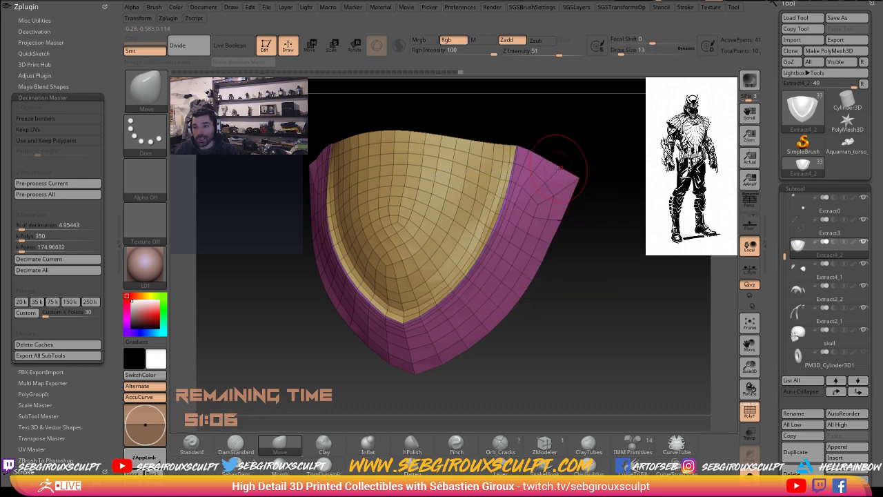
drag(573, 156, 368, 144)
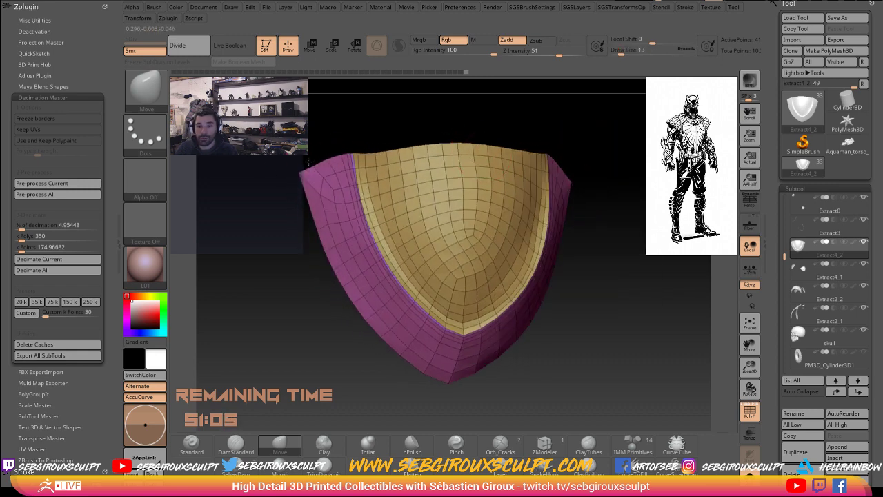
key(bracketleft)
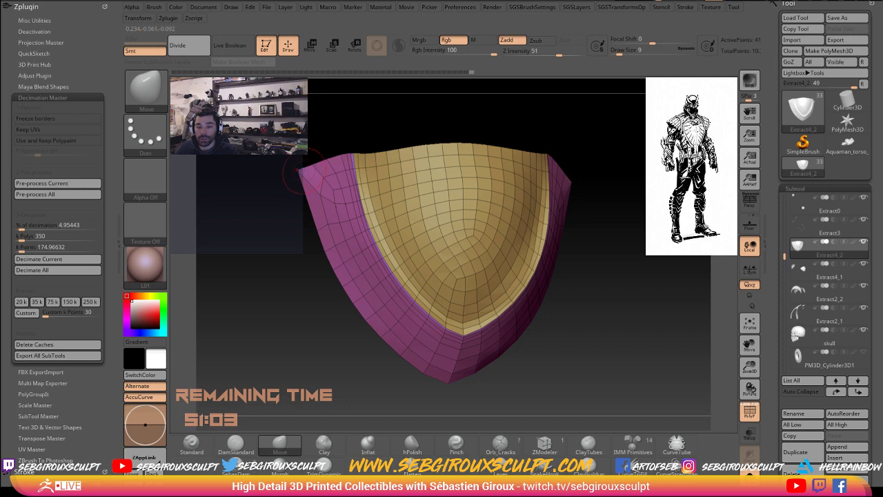
mouse_move(311, 166)
mouse_down()
mouse_move(293, 237)
mouse_move(598, 367)
mouse_move(586, 362)
mouse_up()
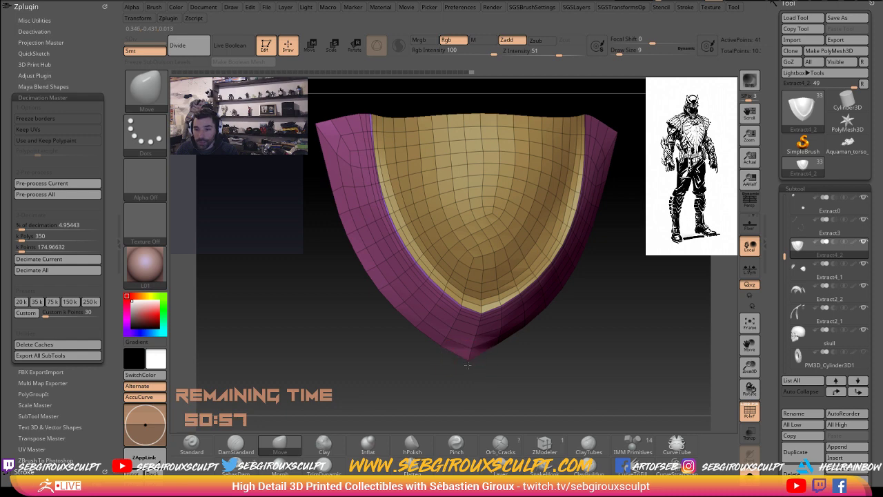
mouse_move(448, 354)
mouse_down()
mouse_move(502, 351)
mouse_move(458, 341)
mouse_up()
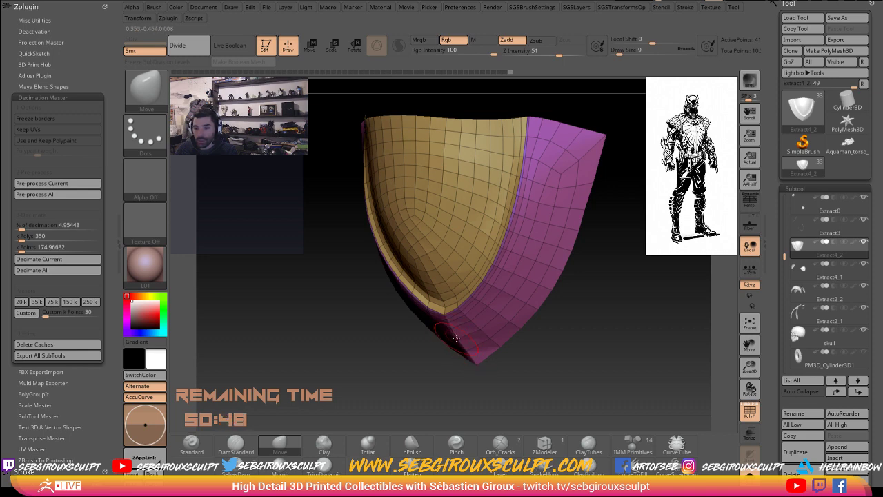
mouse_move(436, 356)
mouse_down()
mouse_move(453, 341)
mouse_move(481, 362)
mouse_up()
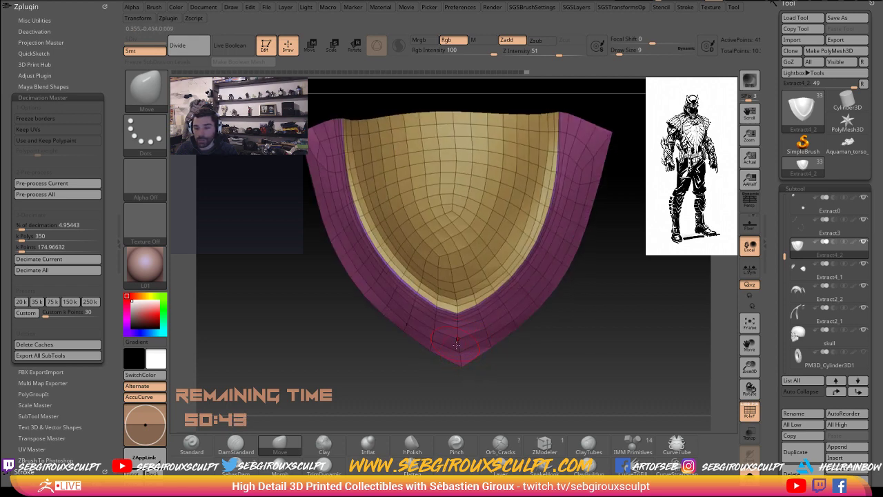
drag(460, 351, 466, 352)
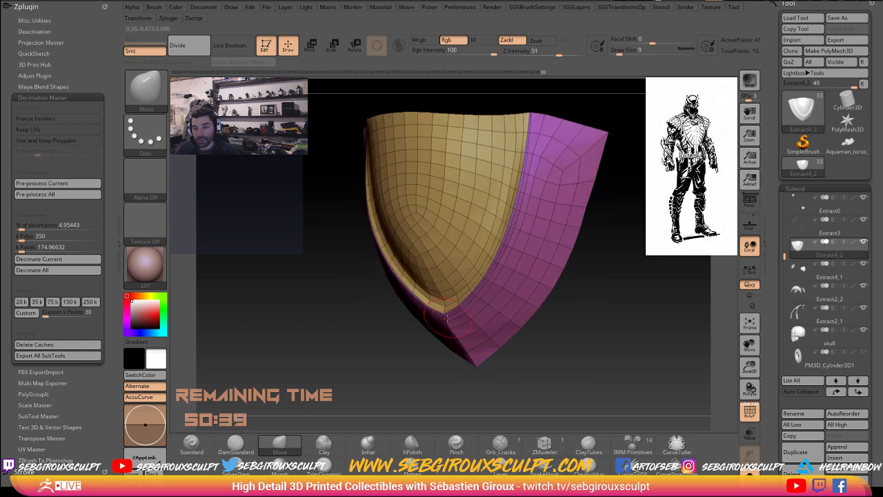
Step: Check the pad from front, side and three-quarter views, looking into the cupped interior
shift+right_drag(441, 319, 442, 324)
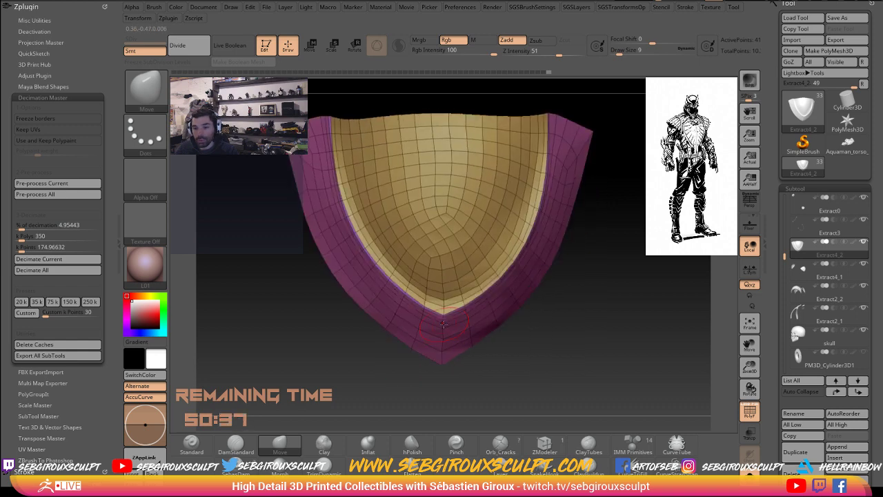
drag(489, 369, 449, 334)
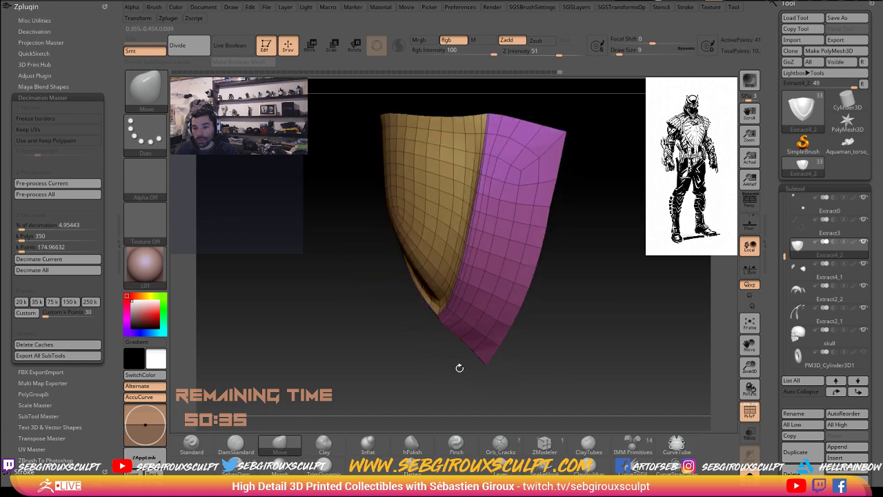
drag(460, 367, 546, 375)
mouse_move(460, 345)
mouse_down()
mouse_move(524, 366)
mouse_move(485, 356)
mouse_move(503, 369)
mouse_move(481, 366)
mouse_up()
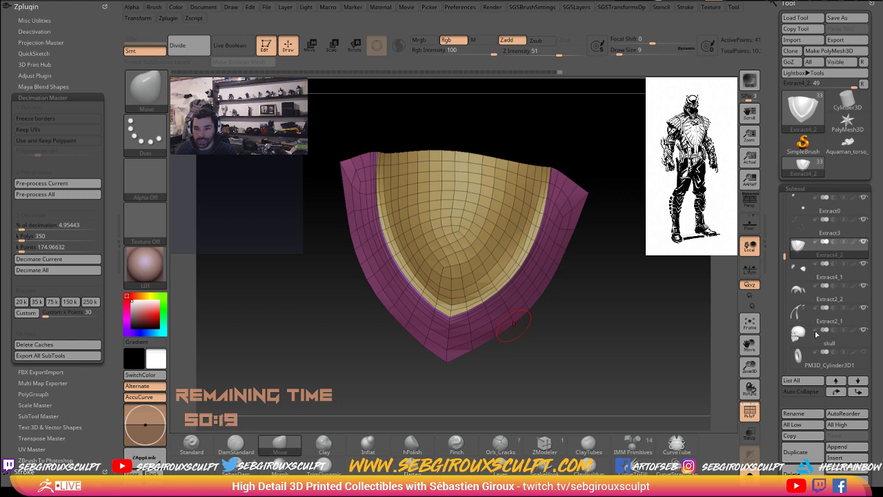
drag(613, 329, 436, 339)
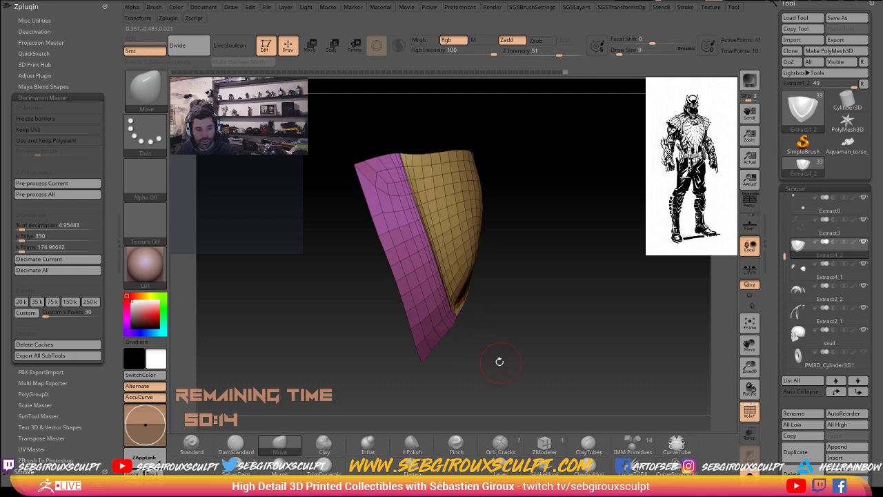
mouse_move(523, 371)
mouse_down()
mouse_move(532, 373)
mouse_move(525, 328)
mouse_up()
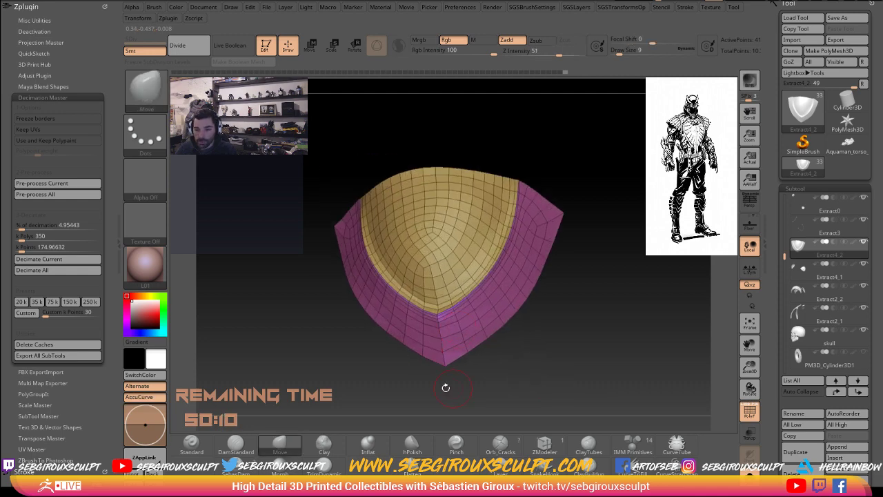
drag(446, 388, 386, 424)
Step: Polish the crease smoother with hPolish at Draw Size 33
click(412, 445)
key(space)
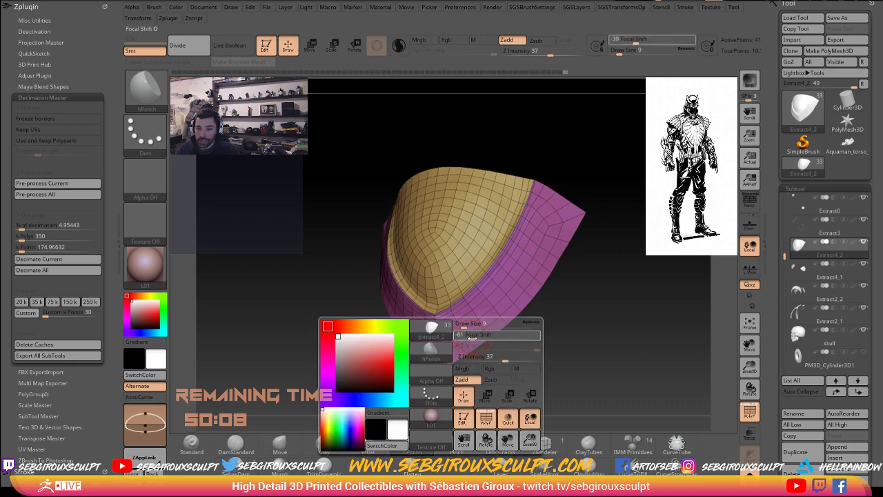
mouse_move(501, 339)
mouse_down()
mouse_move(460, 331)
mouse_move(524, 324)
mouse_up()
key(space)
mouse_move(460, 330)
mouse_down()
mouse_move(552, 241)
mouse_move(448, 298)
mouse_up()
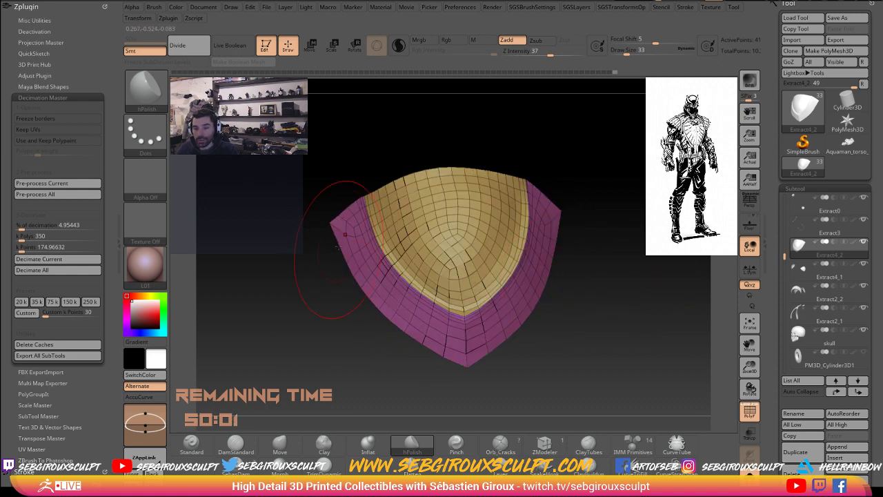
drag(325, 325, 386, 290)
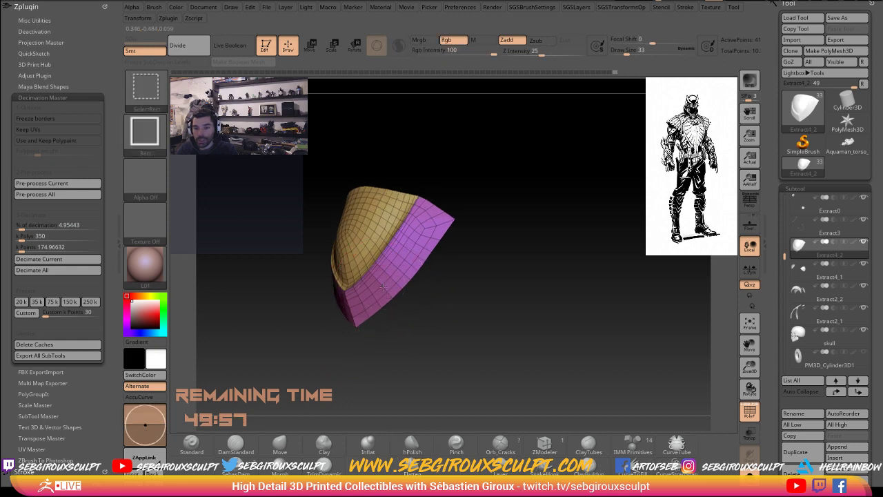
Step: Briefly isolate the rim, then show the whole pad again from the front
ctrl+shift+click(404, 300)
key(b)
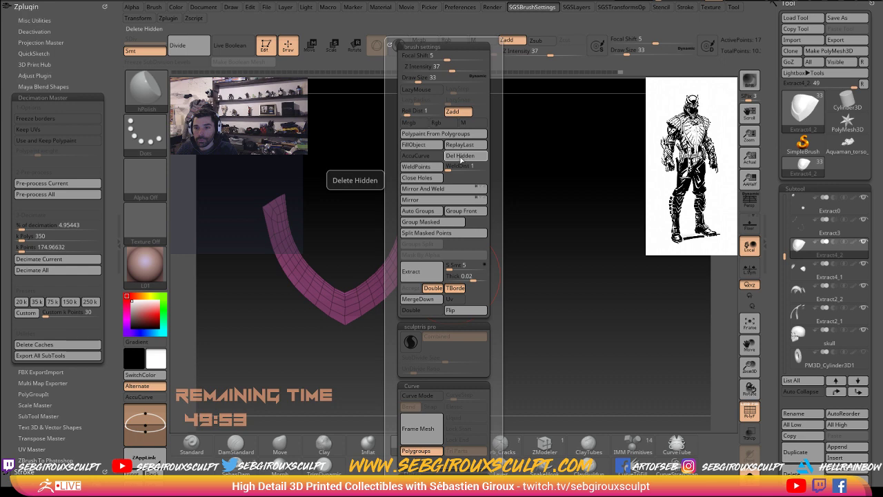
click(460, 157)
ctrl+shift+click(545, 193)
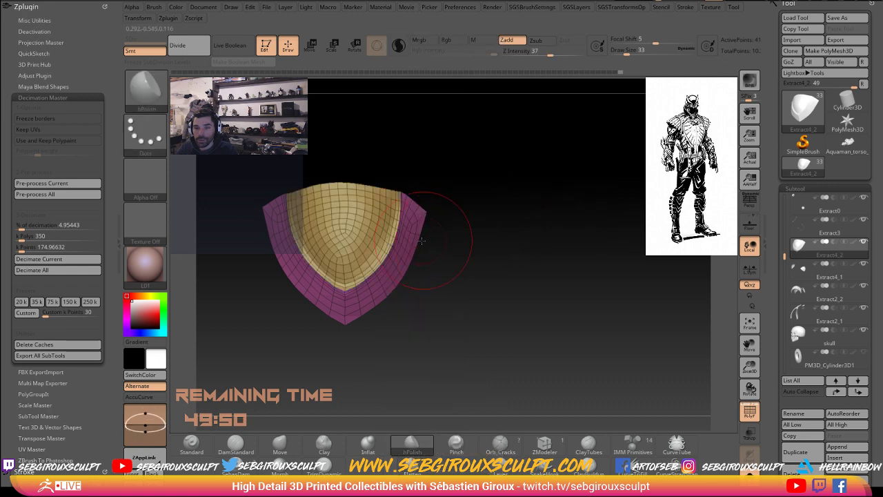
drag(422, 240, 483, 260)
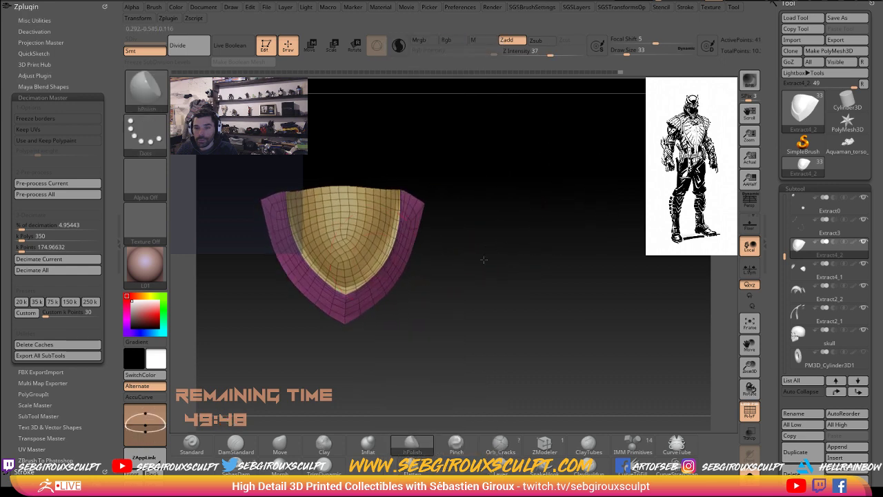
Step: Hide the magenta rim so only the inner panel shows, and zoom in on it
ctrl+shift+click(345, 245)
drag(455, 249, 315, 262)
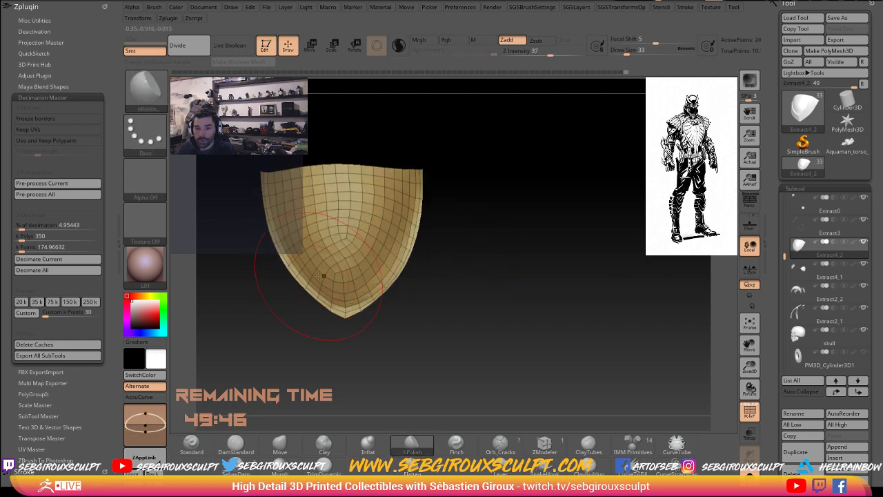
key(space)
mouse_move(290, 289)
mouse_down()
mouse_move(316, 324)
mouse_move(360, 351)
mouse_up()
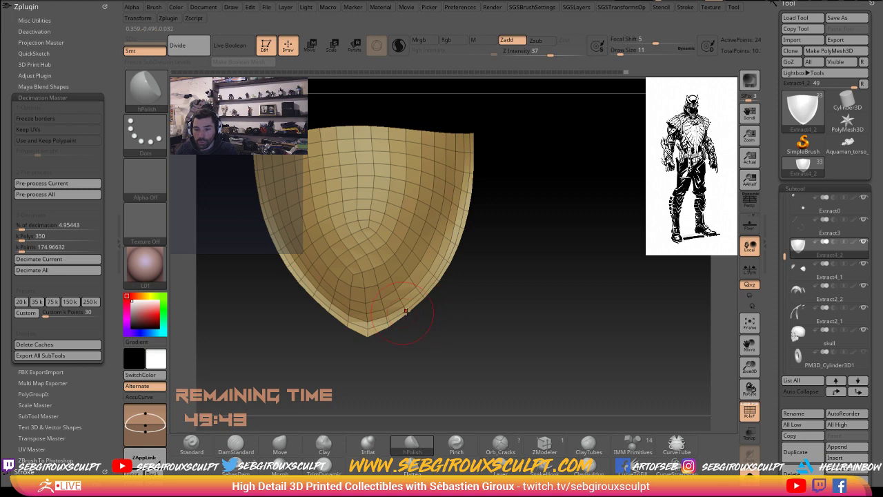
drag(449, 334, 414, 333)
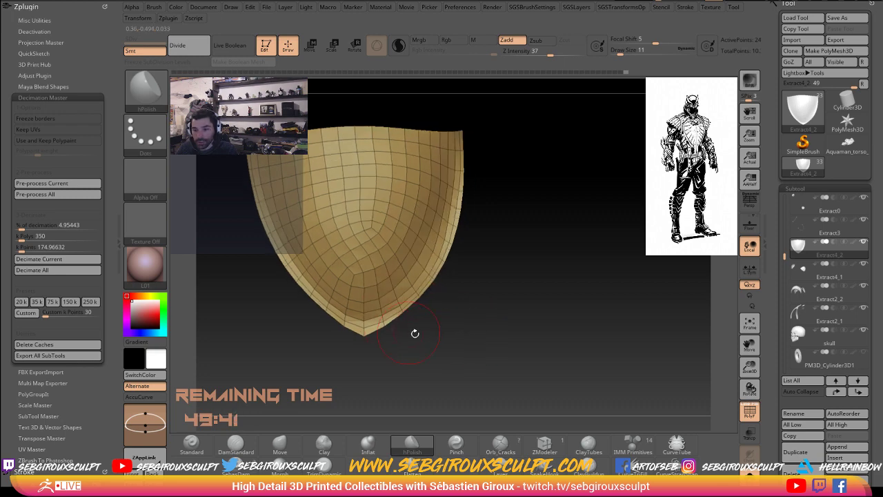
Step: Switch to the ZModeler brush and zoom in on the panel's lower tip
click(549, 443)
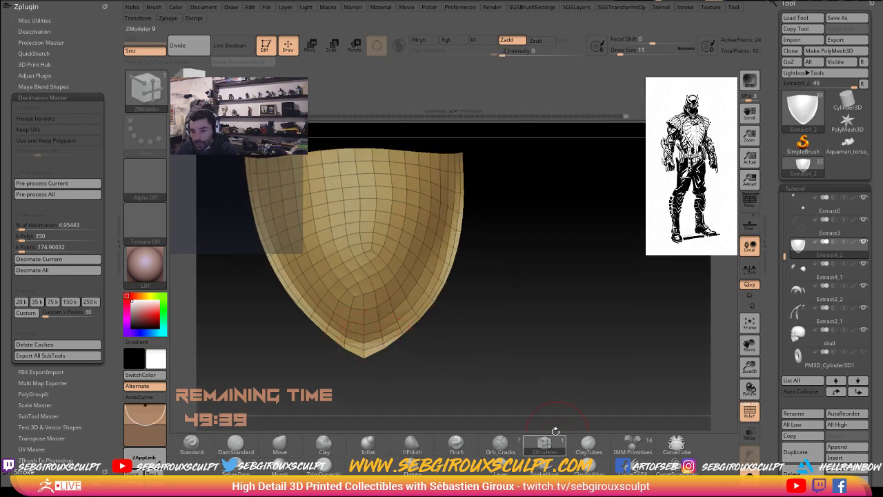
drag(475, 337, 433, 330)
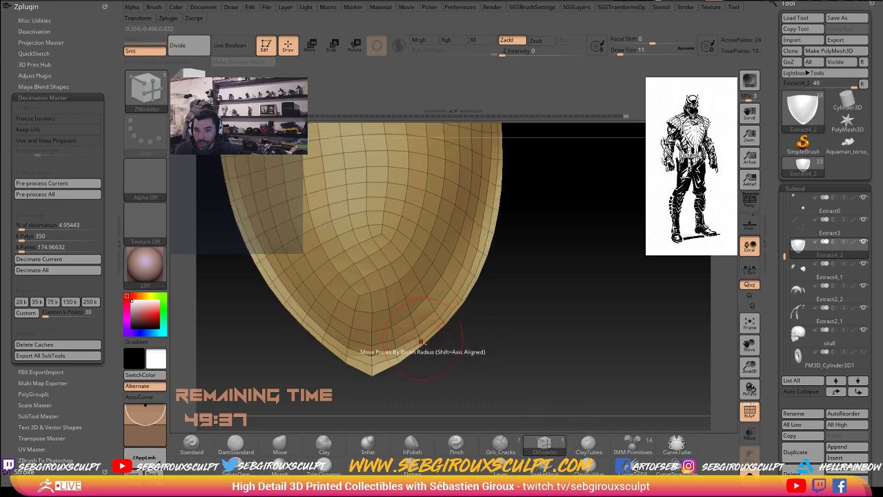
key(space)
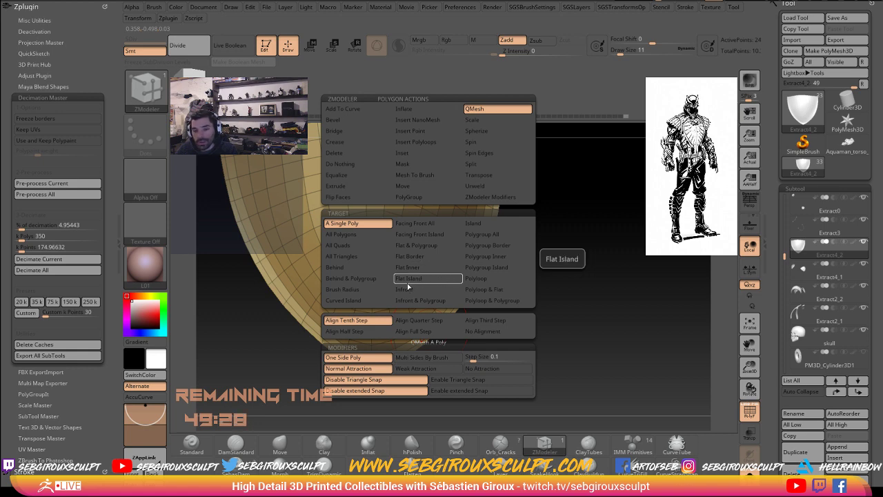
click(337, 291)
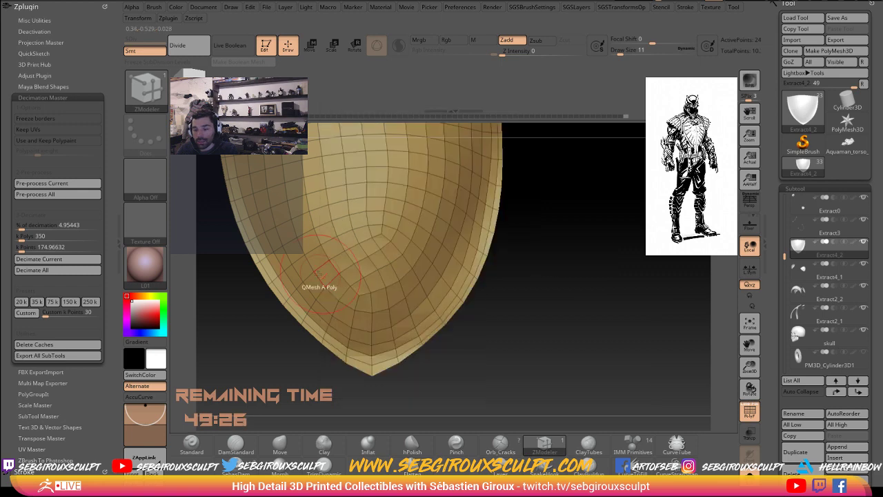
Step: Set ZModeler to PolyGroup with a Polyloop target and regroup the panel's border loop
key(space)
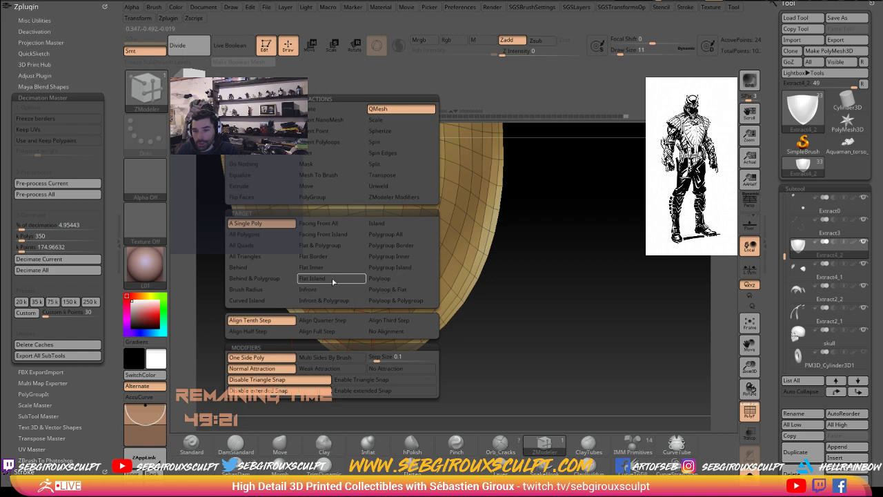
click(323, 198)
click(391, 280)
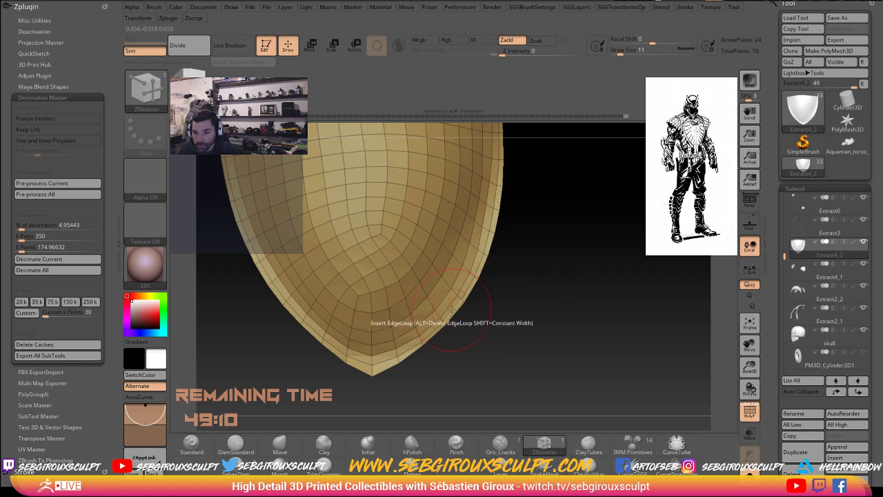
click(423, 326)
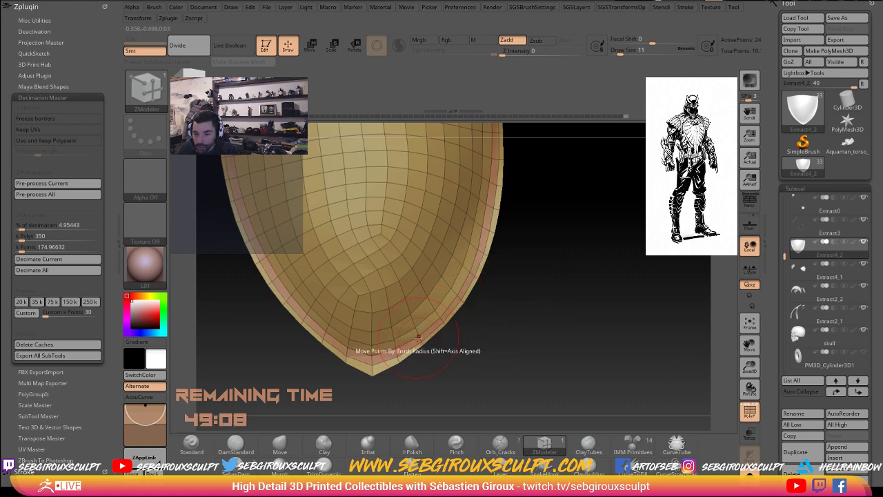
drag(419, 357, 429, 357)
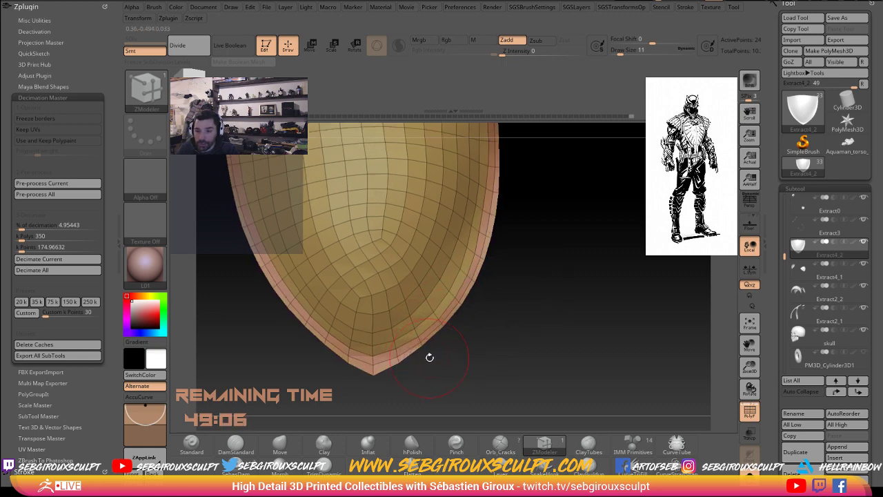
Step: Toggle visibility of the rim, yellow panel and peach border strip to check each polygroup
ctrl+shift+click(564, 334)
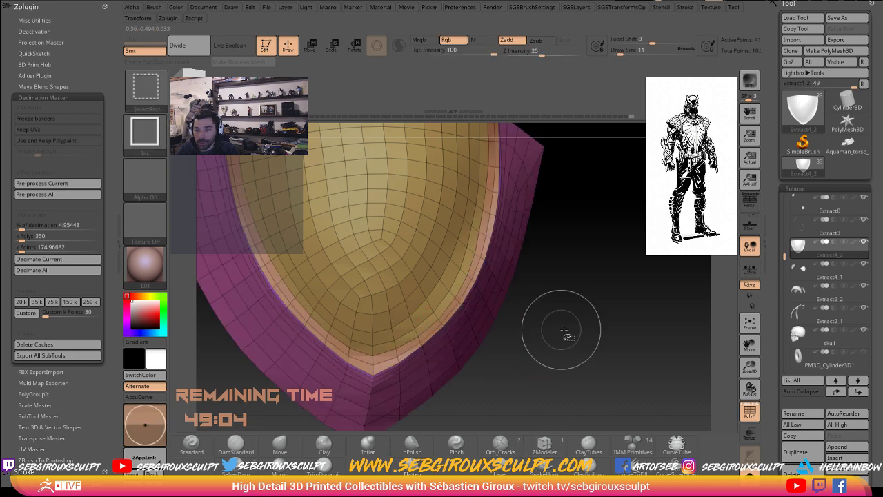
ctrl+alt+shift+click(435, 337)
ctrl+shift+click(422, 343)
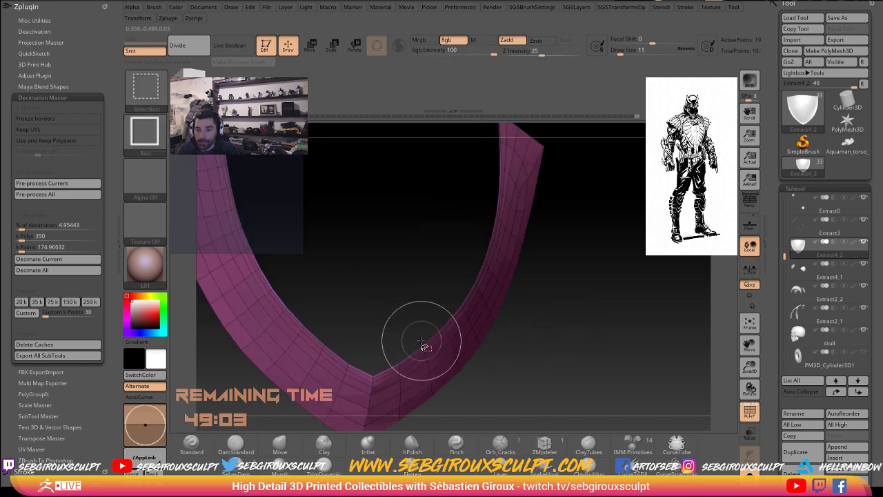
ctrl+shift+drag(526, 340, 526, 349)
ctrl+shift+click(524, 349)
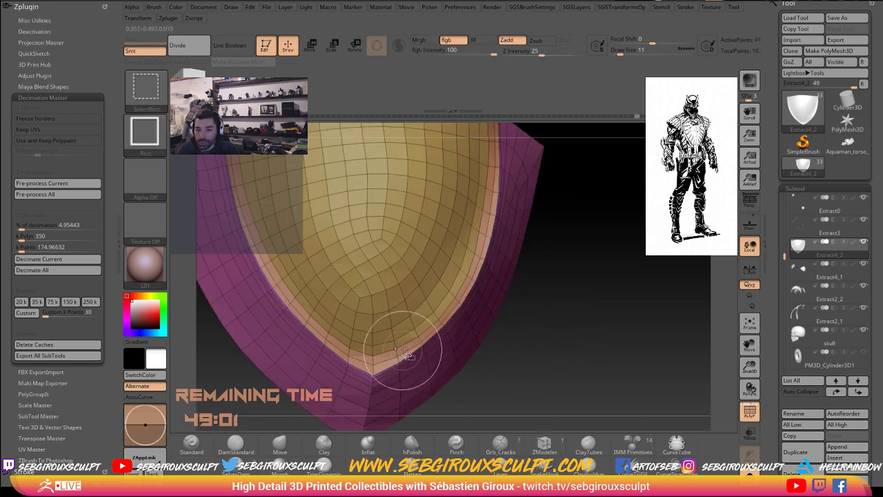
ctrl+shift+click(371, 367)
ctrl+shift+click(386, 373)
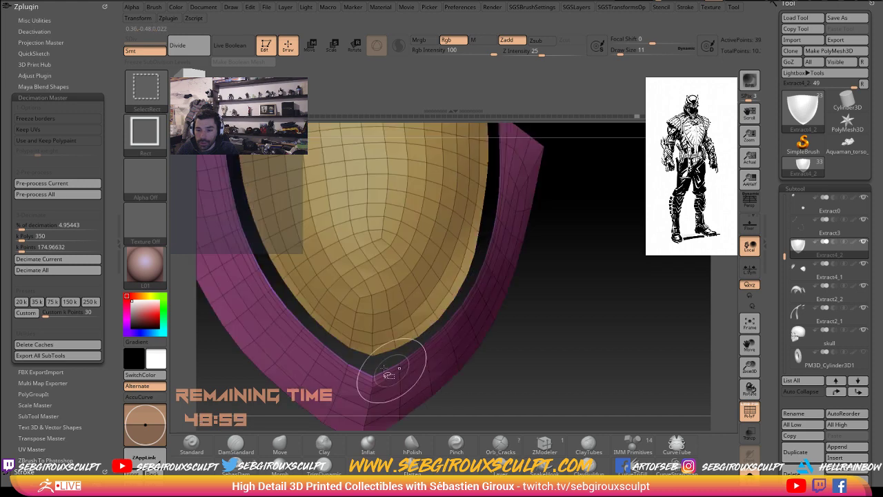
Step: Frame the whole pad and isolate the rim polygroup to inspect it
ctrl+right_drag(517, 380, 375, 375)
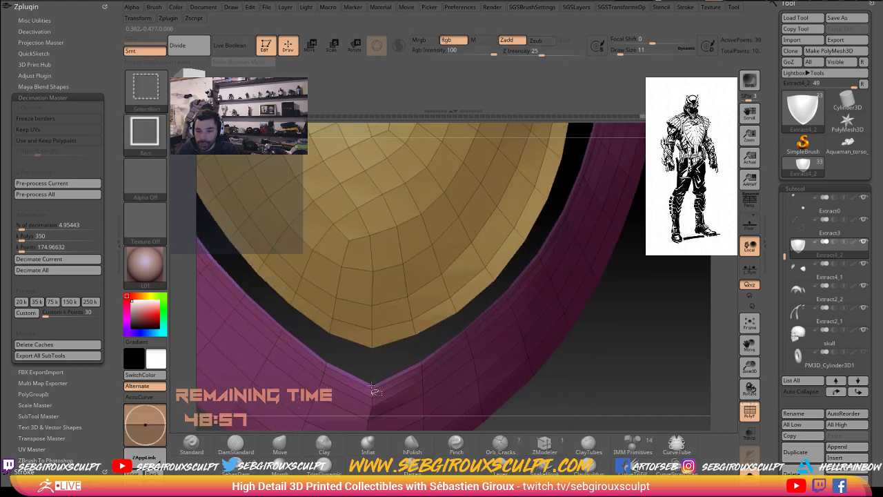
key(f)
key(space)
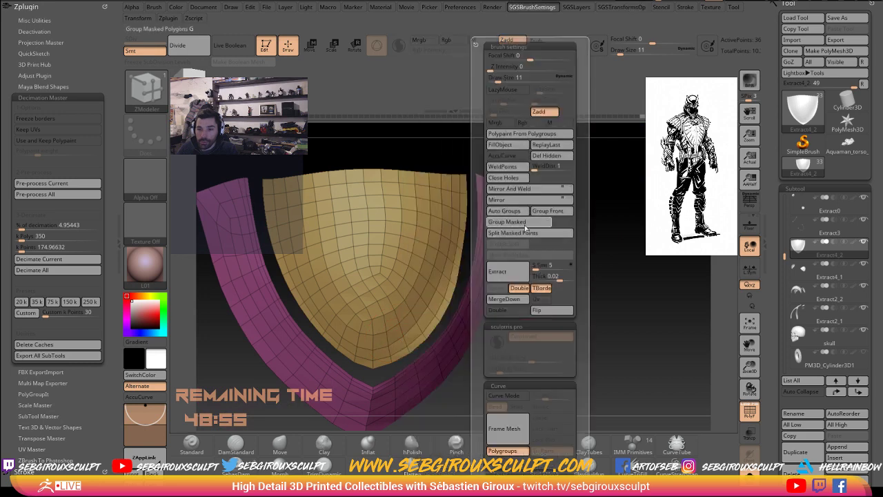
mouse_move(525, 227)
mouse_down()
mouse_move(635, 267)
mouse_move(623, 278)
mouse_up()
ctrl+right_drag(622, 278, 521, 308)
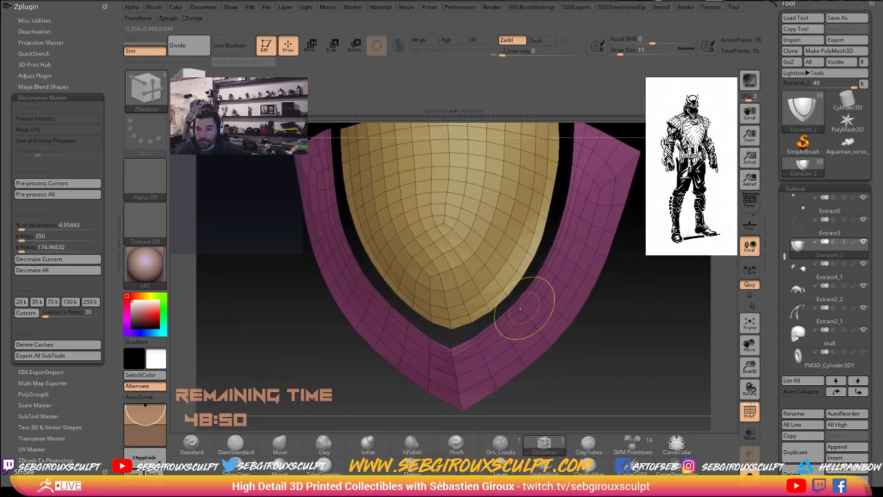
ctrl+shift+click(525, 311)
ctrl+shift+click(642, 321)
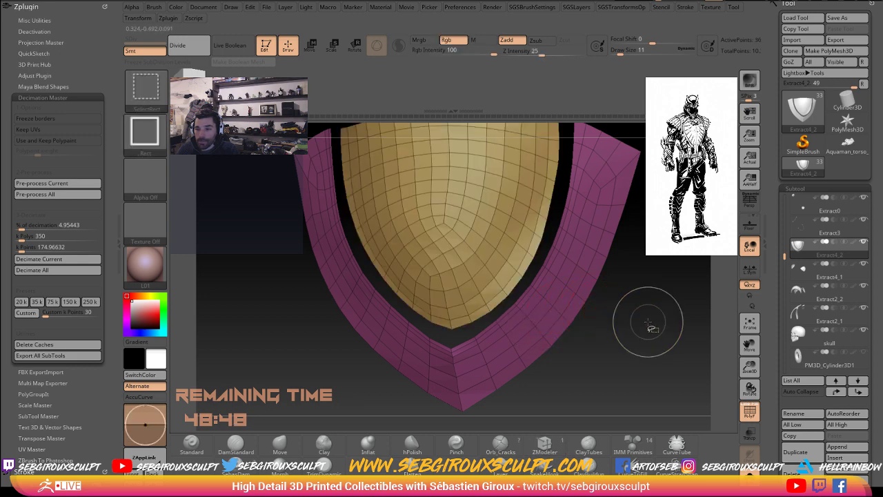
Step: Check the inner shield polygroup, then choose Groups Split to separate the polygroups
key(space)
click(594, 242)
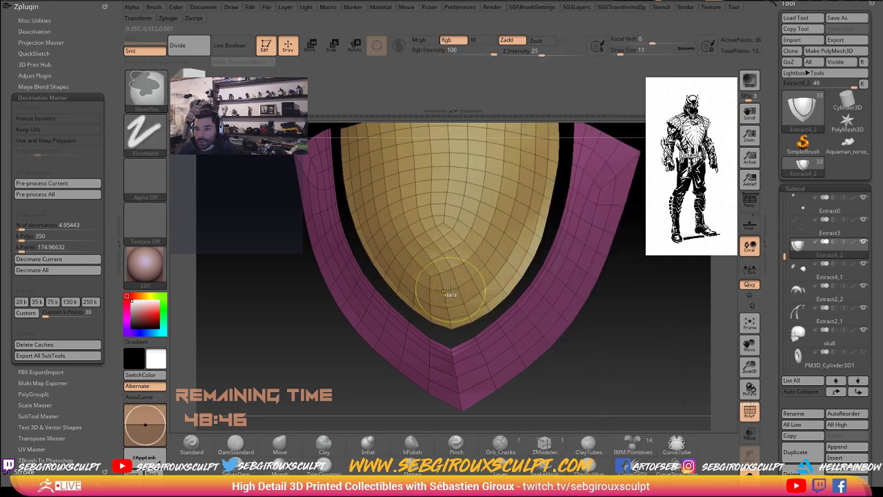
ctrl+shift+click(450, 290)
ctrl+shift+click(273, 318)
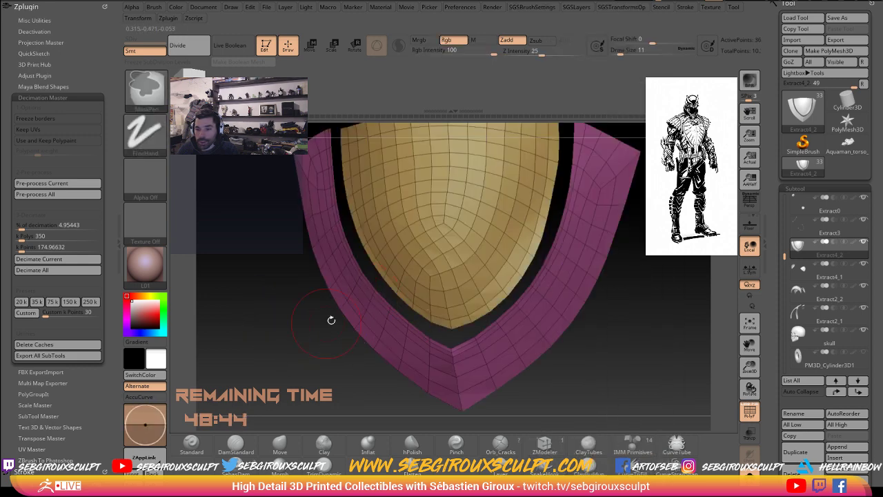
key(space)
click(369, 245)
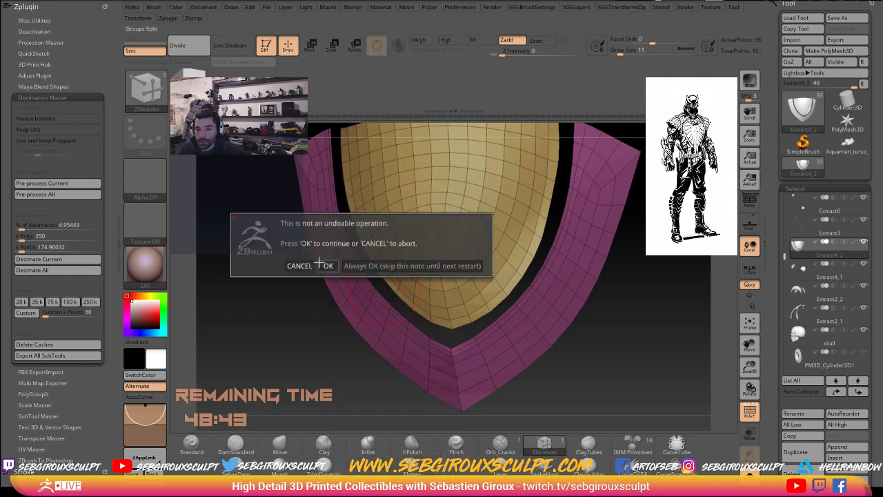
Step: Confirm Groups Split so the shield becomes Extract4_3 and the rim Extract4_2, then check the Talon reference
click(324, 266)
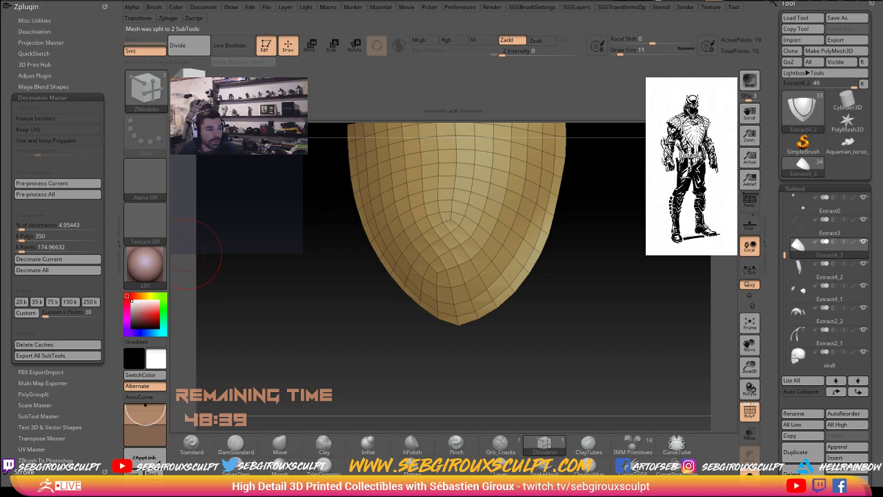
key(alt+Tab)
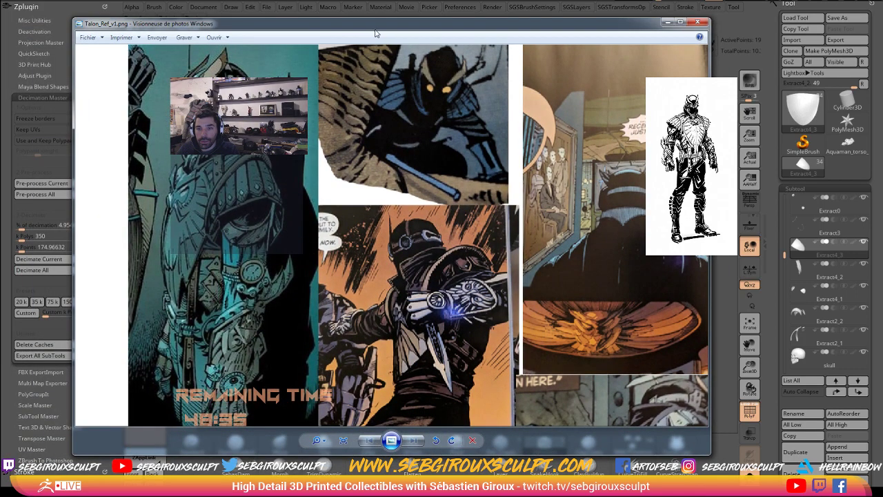
key(alt+Tab)
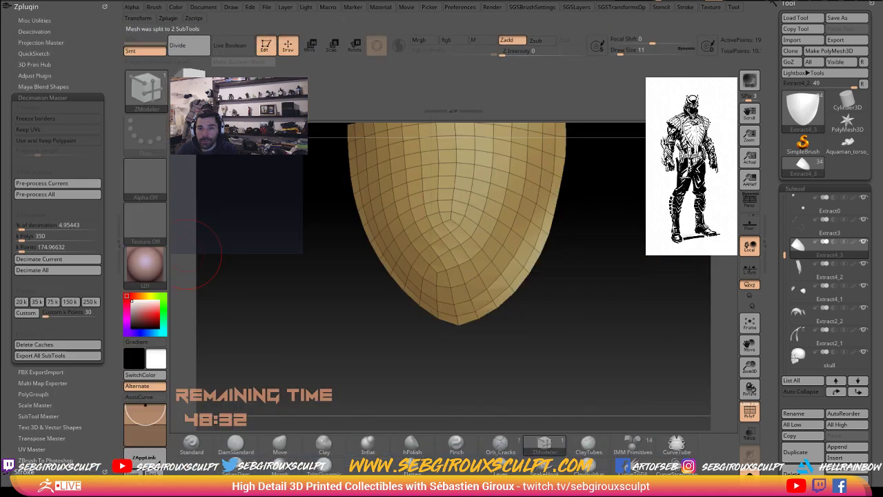
Step: Toggle Solo off and back on, framing the shield subtool front-on
drag(518, 337, 694, 428)
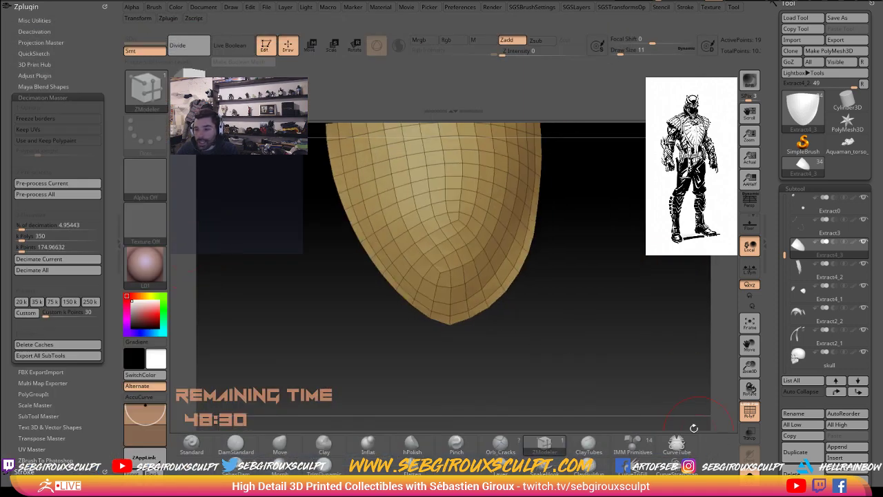
click(632, 334)
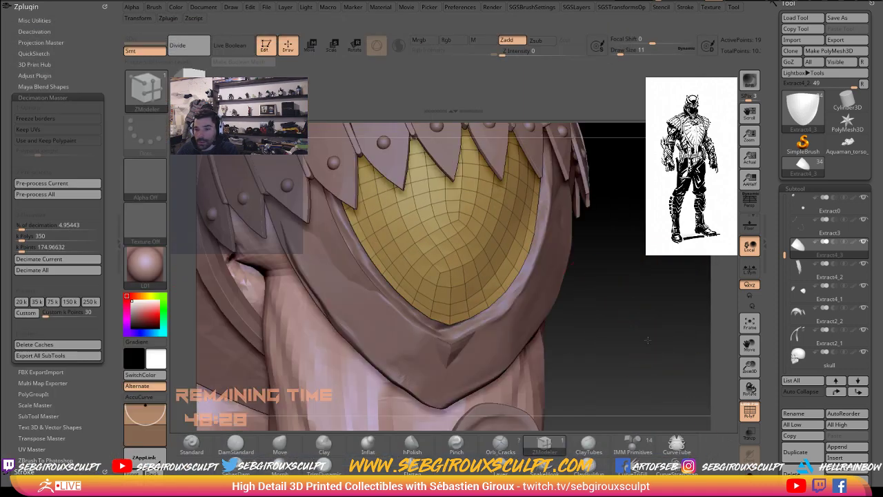
shift+click(863, 241)
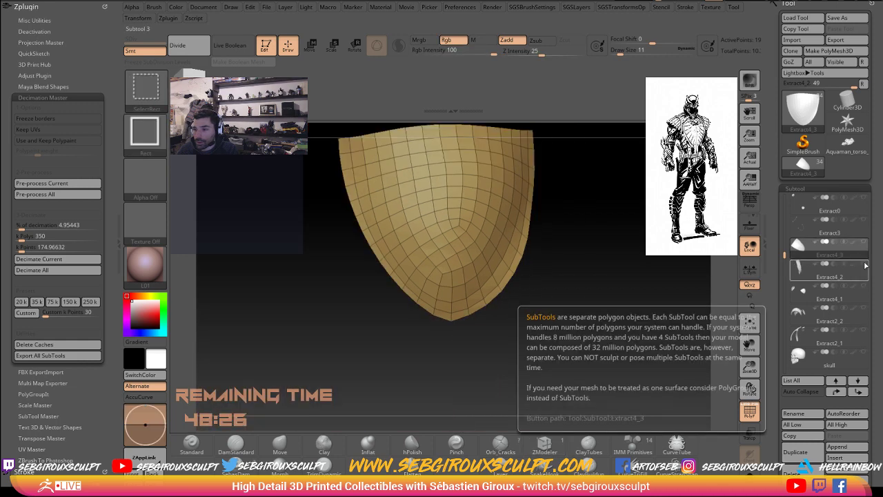
drag(690, 279, 539, 278)
Step: Run a first ZRemesher pass on the Extract4_3 shield and switch to the Move brush
key(f)
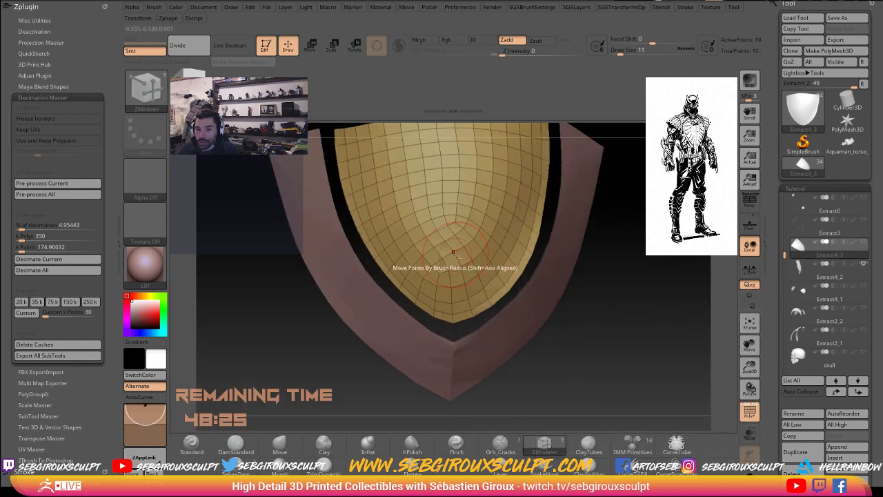
key(t)
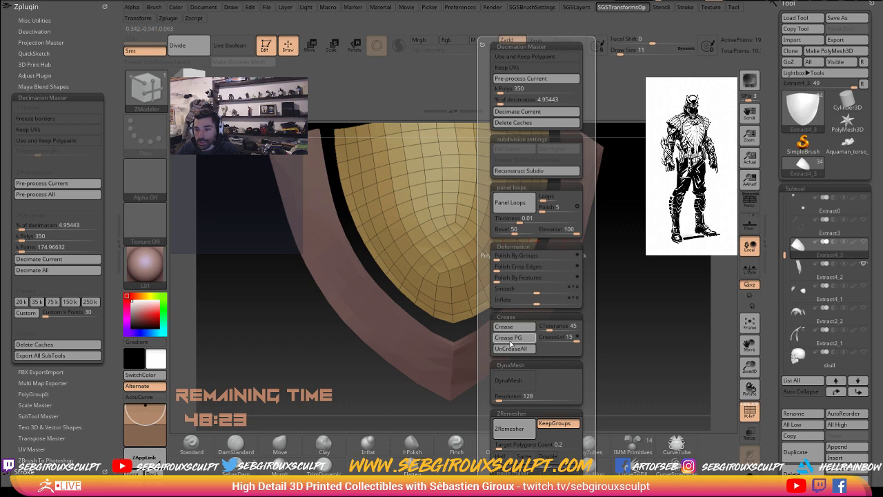
click(521, 437)
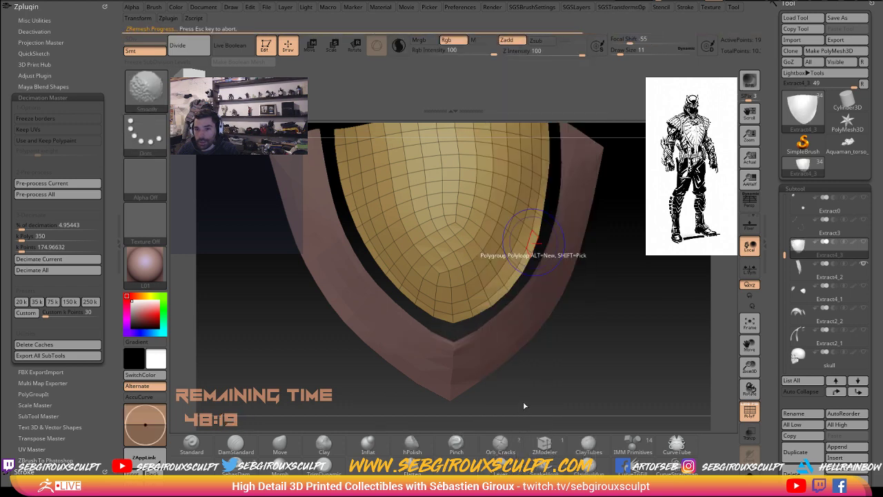
drag(585, 372, 483, 324)
key(b)
key(m)
key(v)
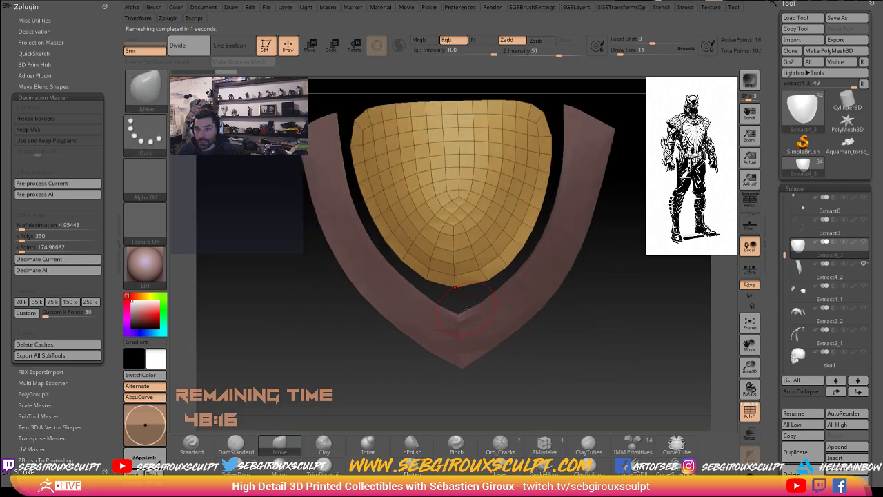
drag(456, 296, 576, 323)
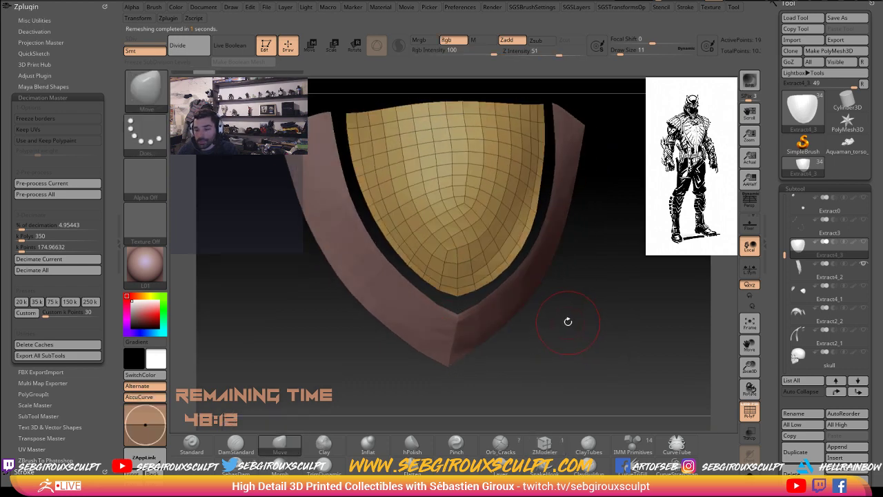
Step: ZRemesh the shield three more times until it forms an even quad grid
key(space)
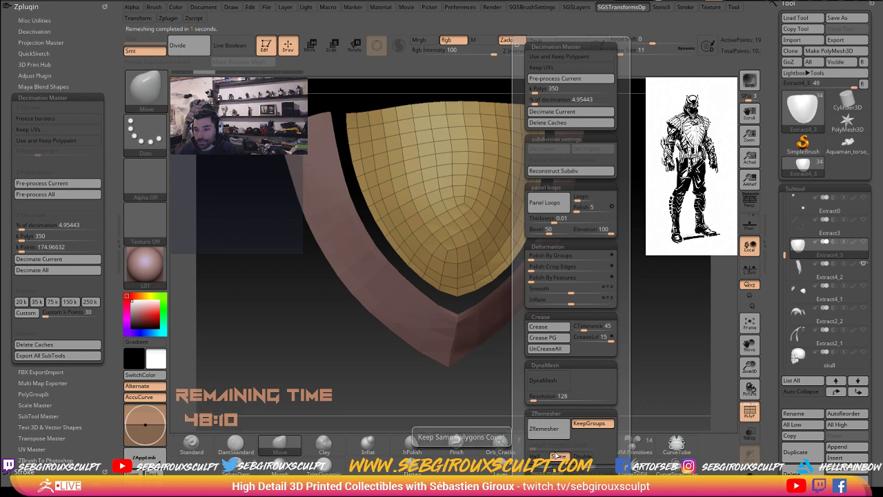
click(551, 433)
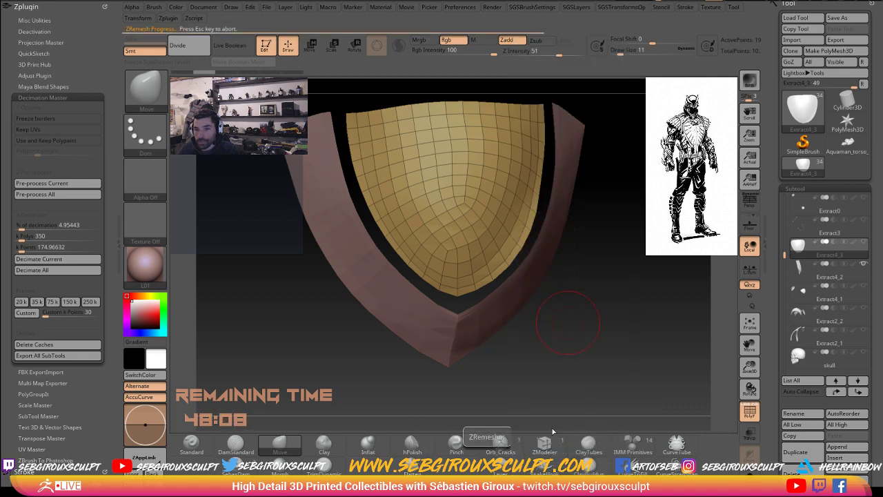
key(space)
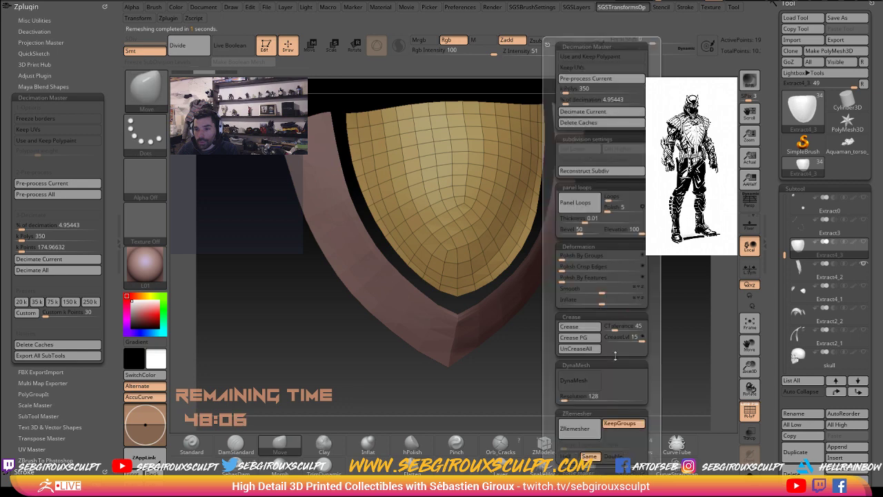
click(582, 428)
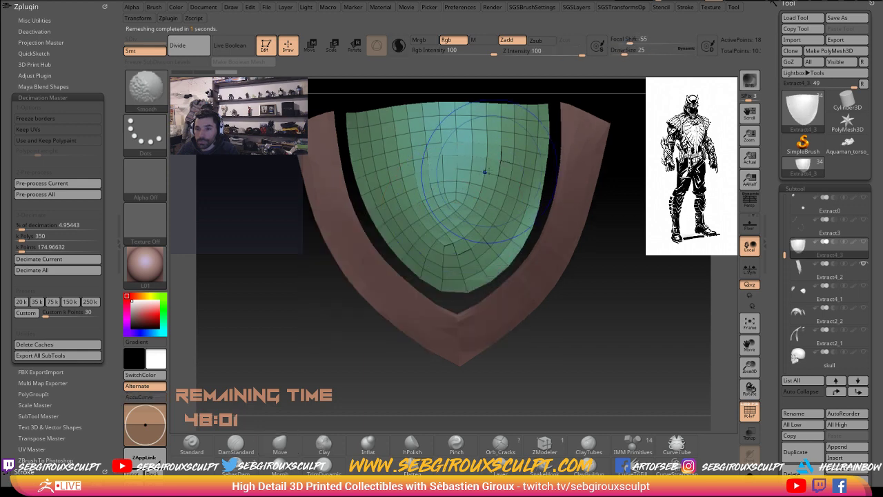
mouse_move(611, 256)
mouse_down()
mouse_move(674, 304)
mouse_move(528, 324)
mouse_move(456, 285)
mouse_move(448, 295)
mouse_up()
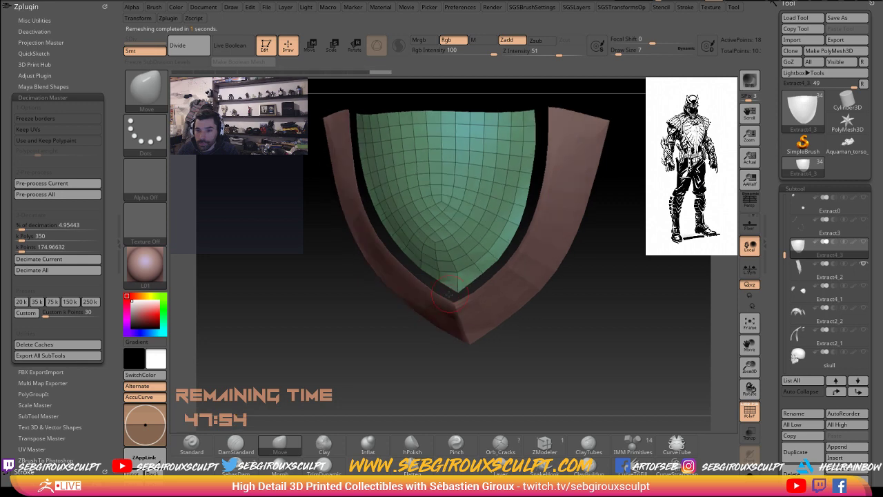
mouse_move(539, 338)
mouse_down()
mouse_move(435, 284)
mouse_move(445, 274)
mouse_move(483, 296)
mouse_up()
key(space)
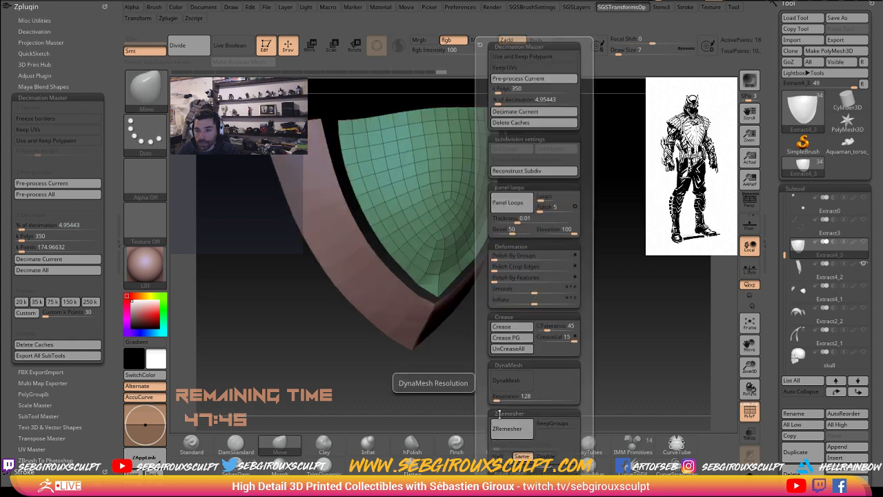
click(500, 429)
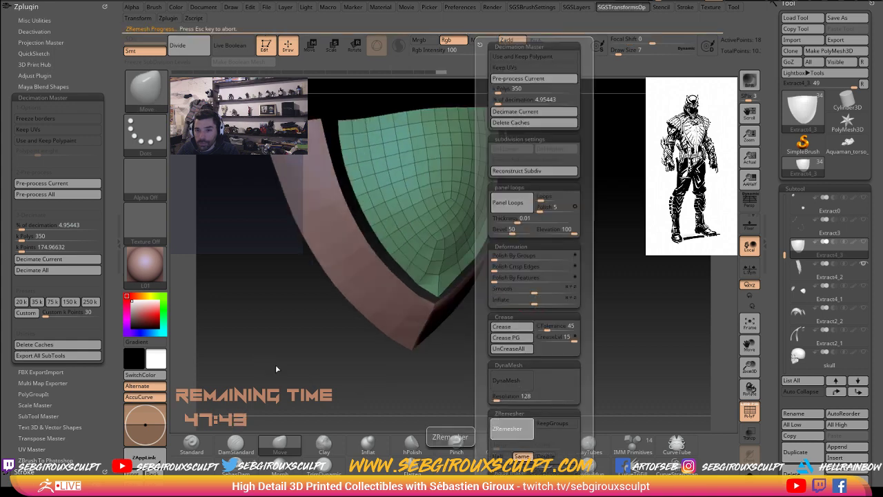
Step: Pull the shield's lower-left edge out to meet the rim, smooth it, and select Extract4_2
drag(283, 375, 436, 339)
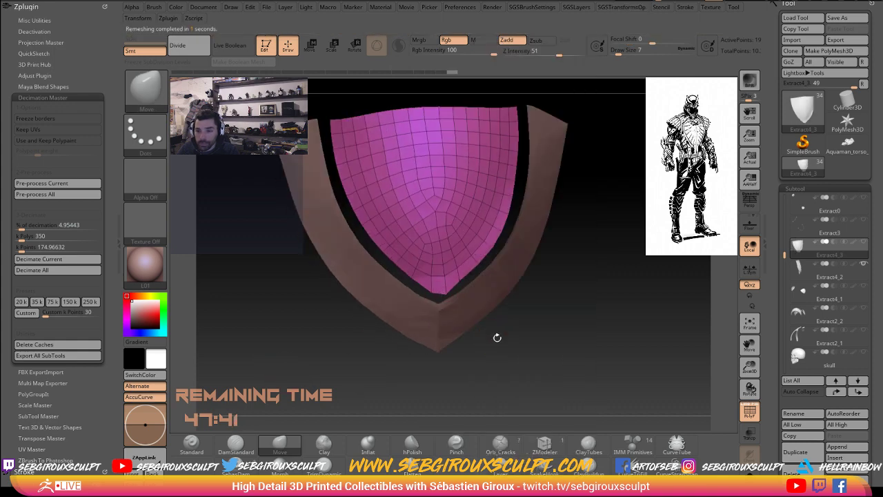
mouse_move(496, 337)
mouse_down()
mouse_move(487, 335)
mouse_move(521, 363)
mouse_move(545, 360)
mouse_move(540, 198)
mouse_up()
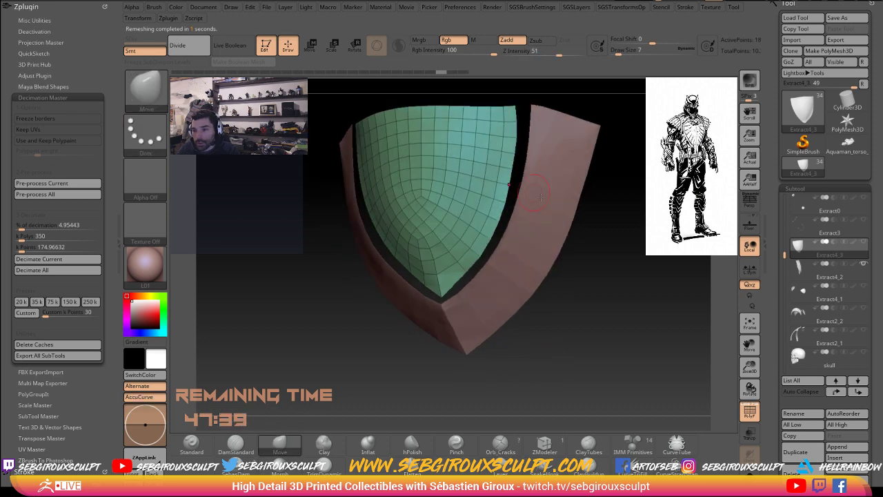
drag(542, 136, 508, 192)
mouse_move(600, 140)
mouse_down()
mouse_move(619, 212)
mouse_move(575, 193)
mouse_up()
mouse_move(434, 336)
mouse_down()
mouse_move(438, 321)
mouse_move(442, 338)
mouse_move(412, 309)
mouse_up()
key(shift)
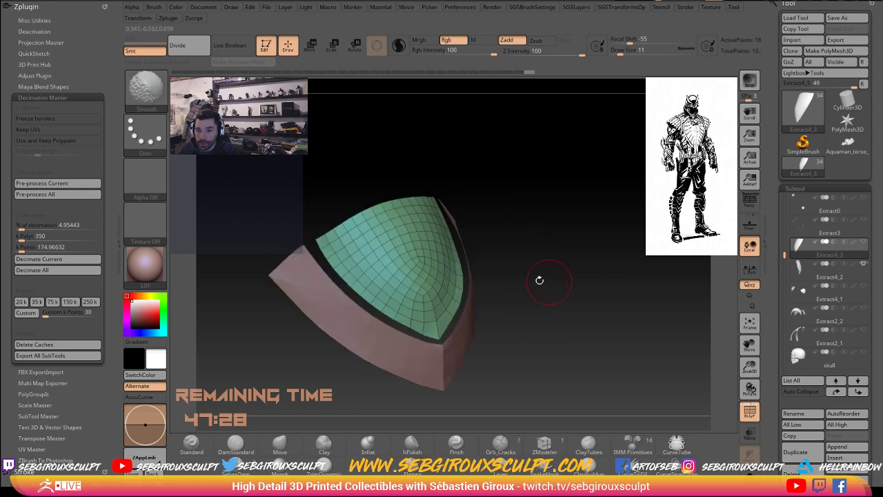
mouse_move(538, 278)
mouse_down()
mouse_move(583, 302)
mouse_move(585, 321)
mouse_move(670, 339)
mouse_up()
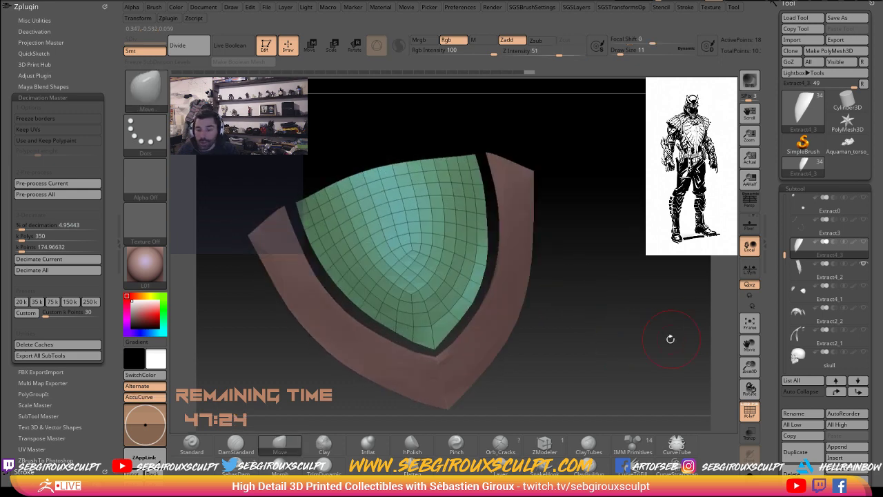
click(800, 273)
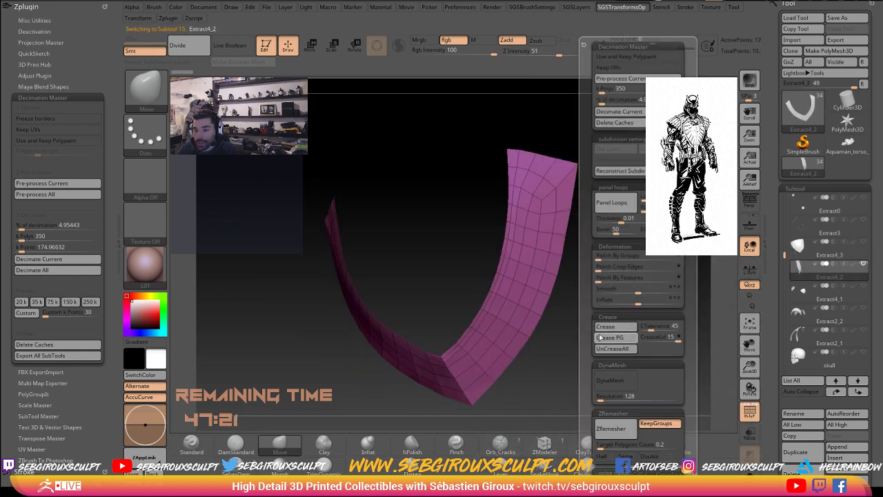
Step: Crease the rim along its polygroup borders and orbit around to inspect it
click(610, 337)
mouse_move(627, 317)
mouse_down()
mouse_move(414, 179)
mouse_move(460, 232)
mouse_move(402, 202)
mouse_up()
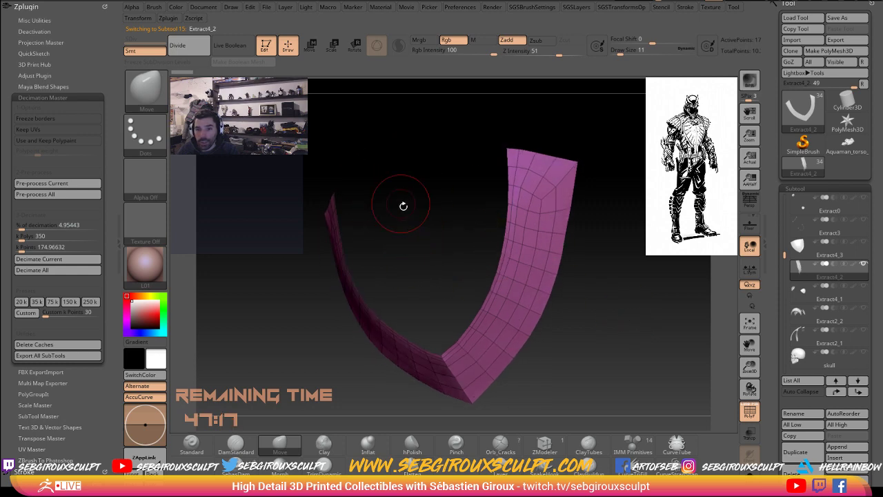
drag(434, 169, 420, 166)
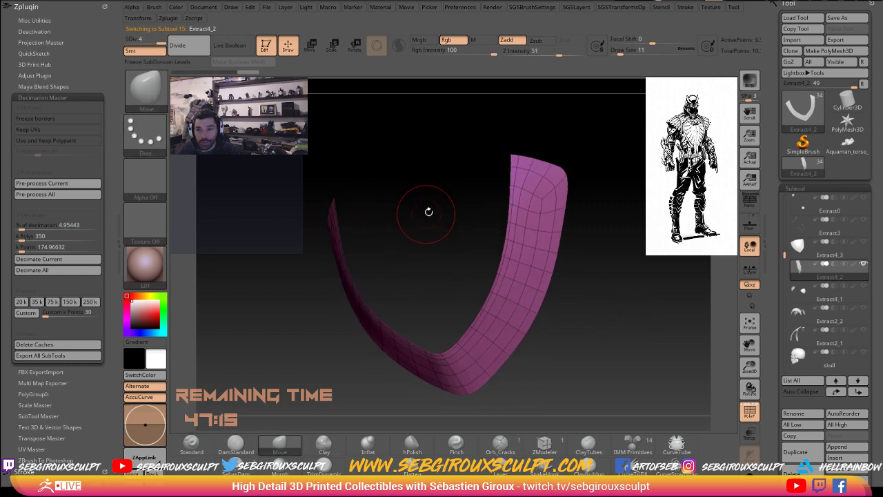
mouse_move(418, 216)
mouse_down()
mouse_move(408, 189)
mouse_move(335, 142)
mouse_up()
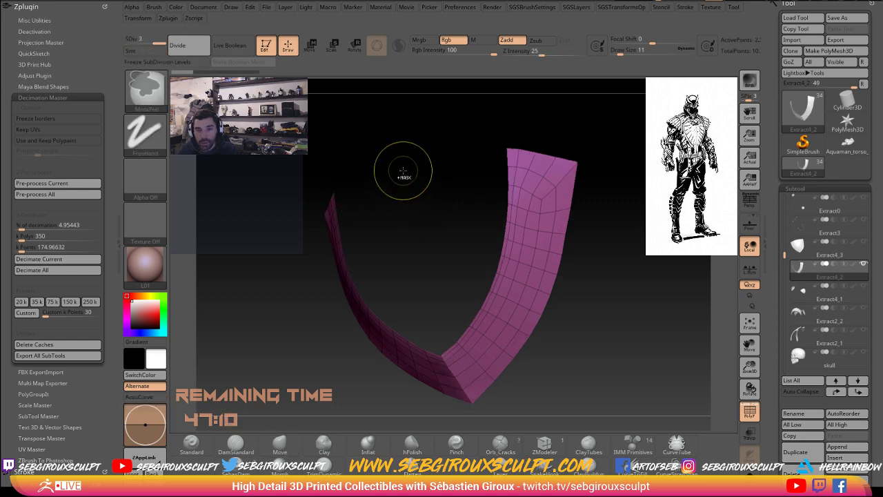
key(ctrl)
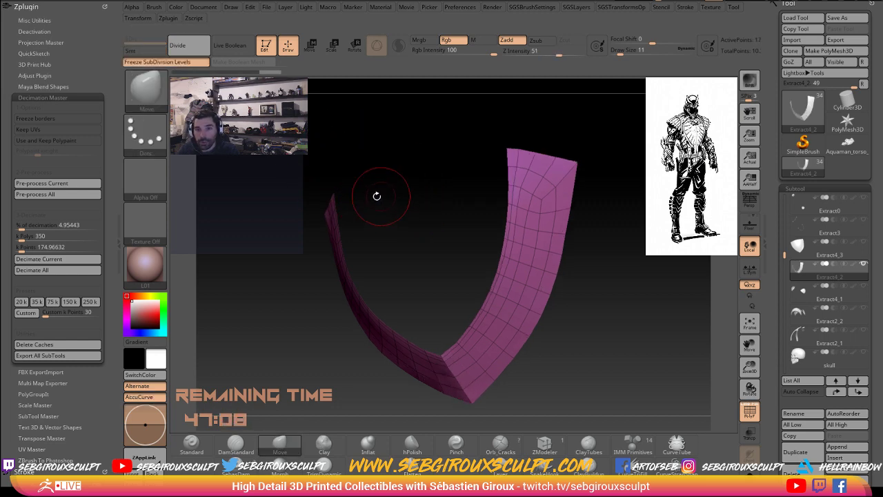
mouse_move(374, 198)
mouse_down()
mouse_move(428, 220)
mouse_move(455, 285)
mouse_move(498, 311)
mouse_up()
Step: ZRemesh the rim into even quad loops, test-subdivide it, then return to the base level
key(space)
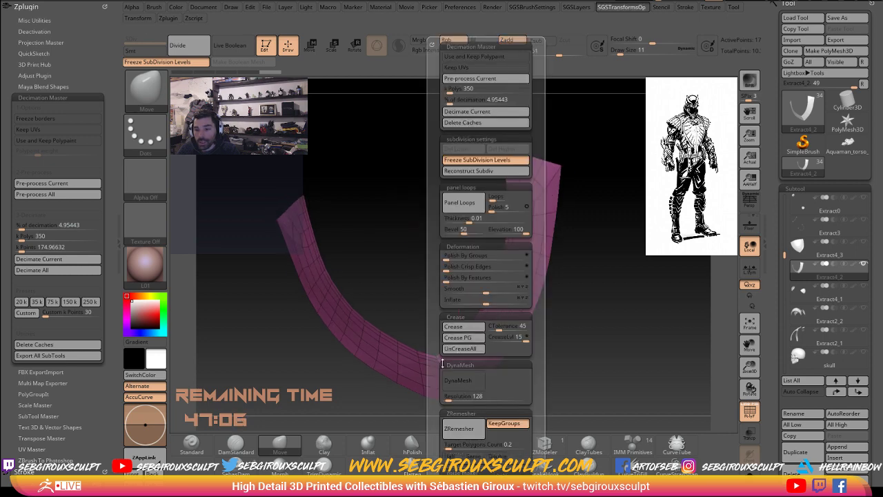
key(space)
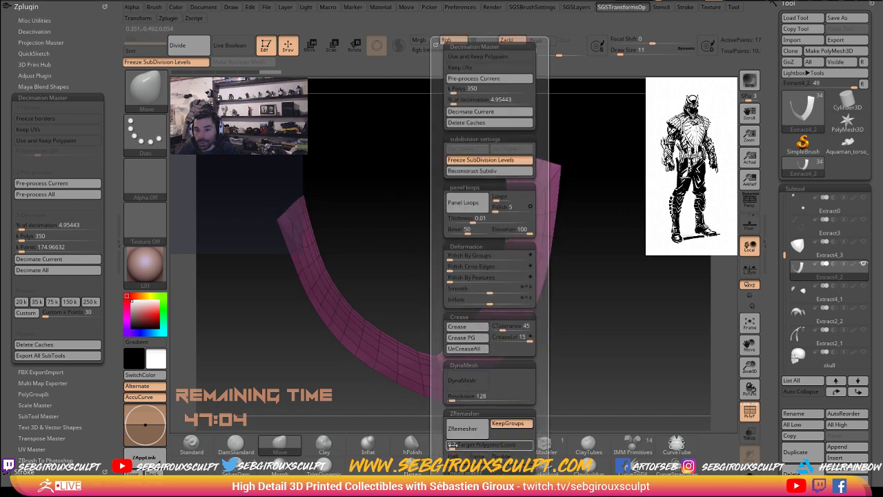
click(462, 427)
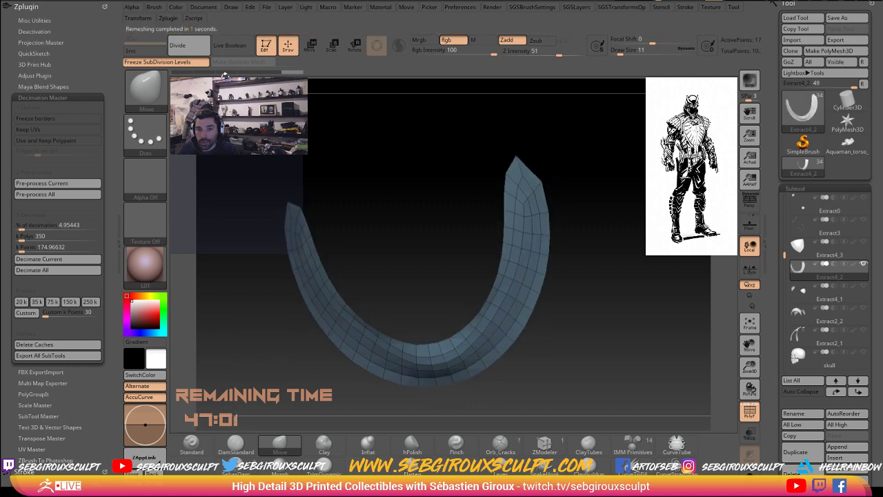
key(ctrl+d)
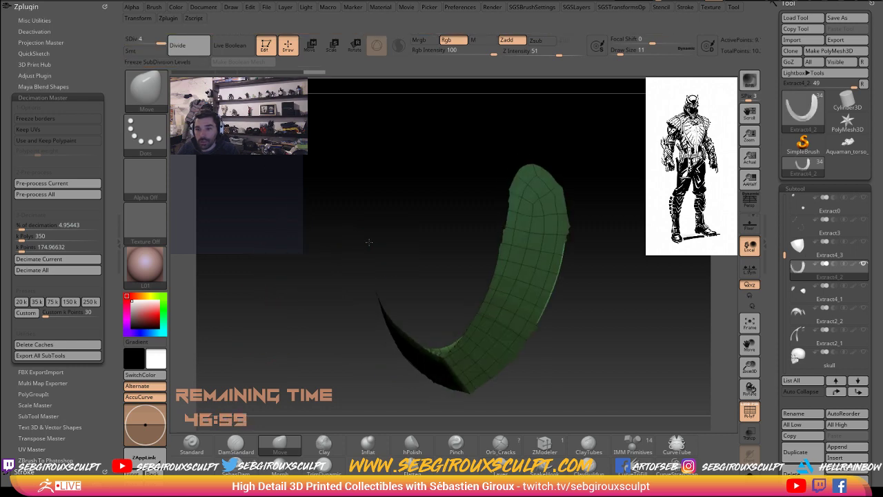
mouse_move(341, 255)
mouse_down()
mouse_move(394, 240)
mouse_move(377, 236)
mouse_move(389, 207)
mouse_up()
key(ctrl+shift+d)
key(ctrl+shift+d)
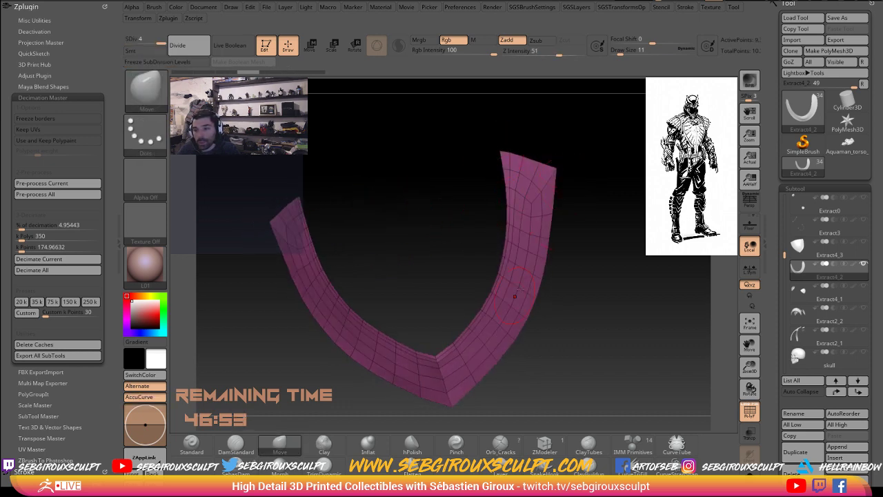
Step: Undo back to the unsubdivided rim, then smooth and reshape its top end
mouse_move(441, 271)
mouse_down()
mouse_move(502, 207)
mouse_move(539, 199)
mouse_up()
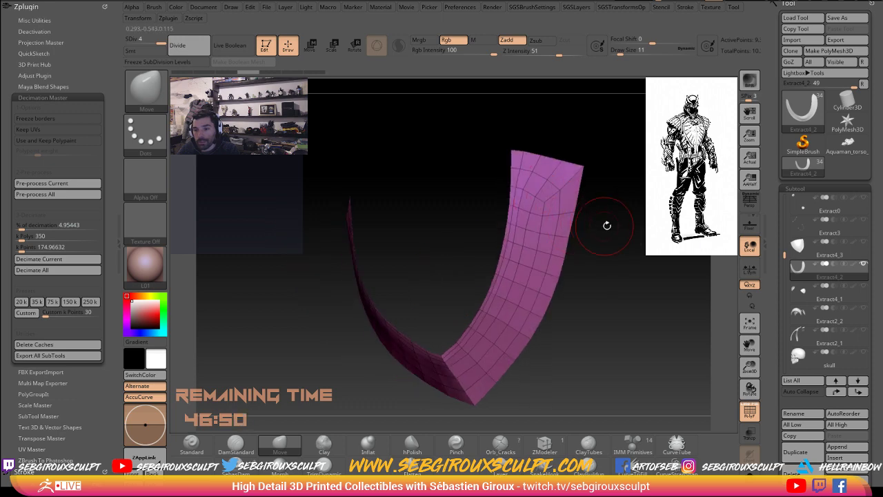
drag(607, 227, 558, 204)
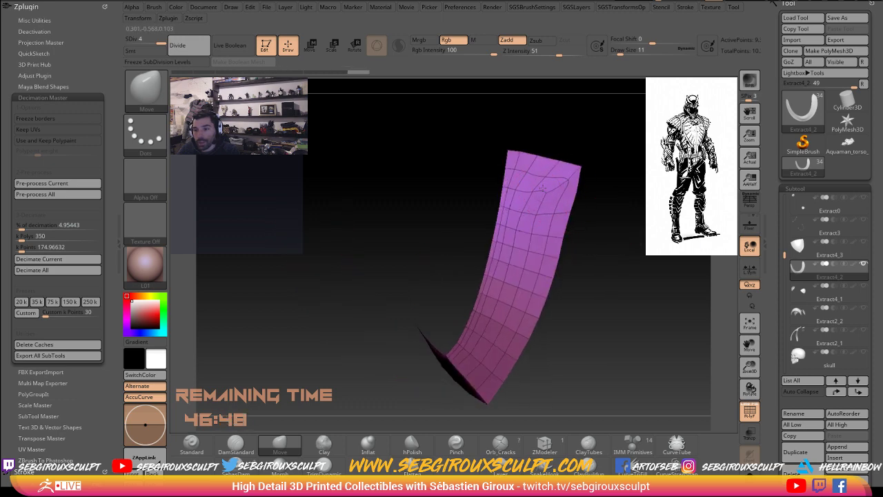
key(shift)
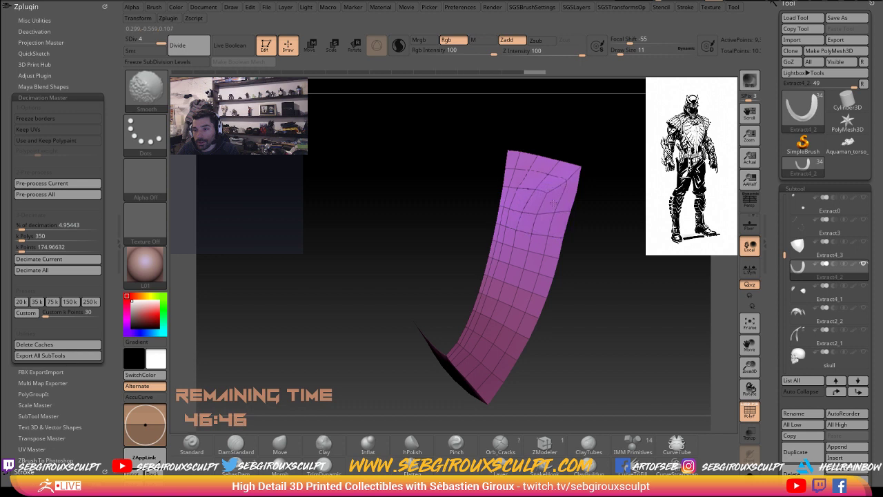
key(ctrl)
key(ctrl+z)
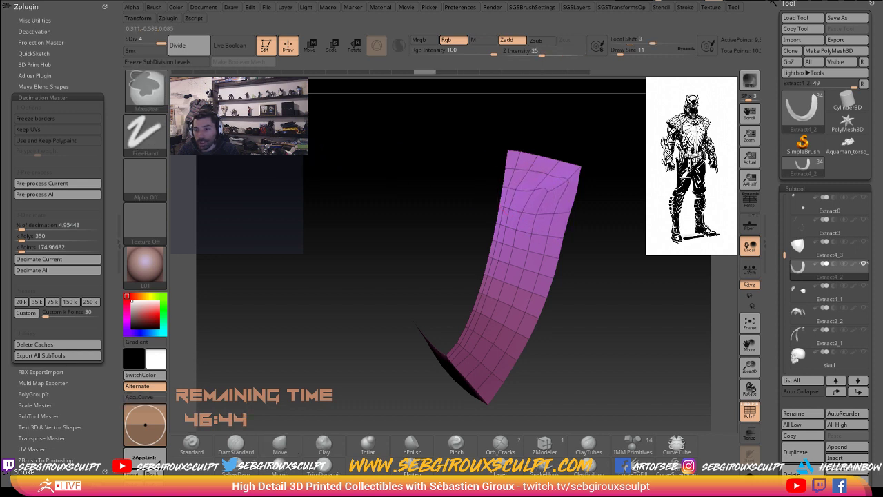
key(ctrl+z)
key(ctrl+z)
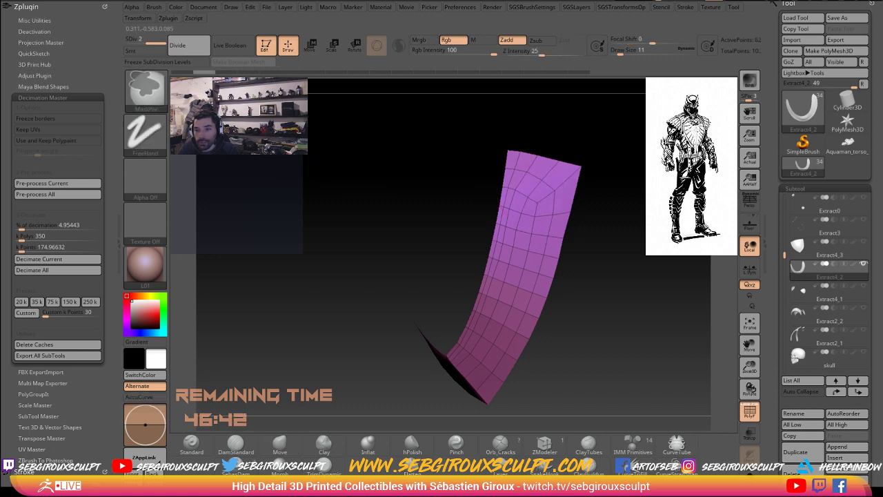
key(ctrl+z)
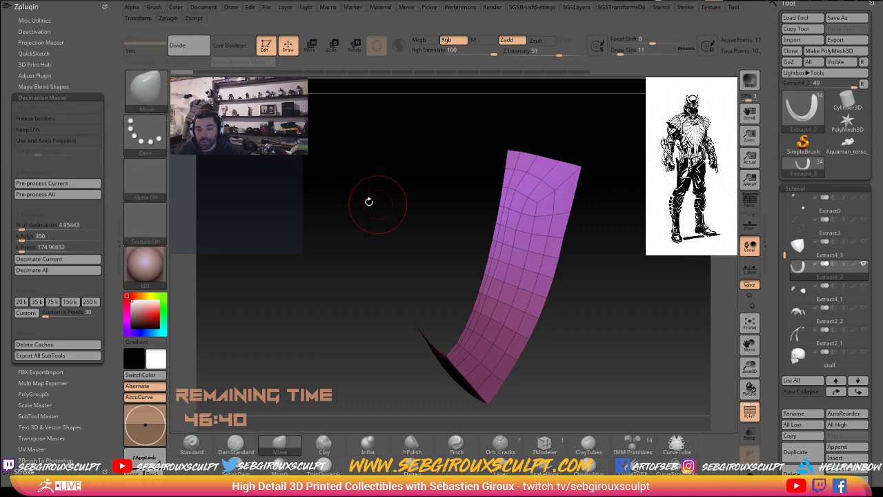
key(shift)
mouse_move(536, 202)
shift+mouse_down()
mouse_move(519, 207)
mouse_move(558, 187)
mouse_move(522, 209)
shift+mouse_up()
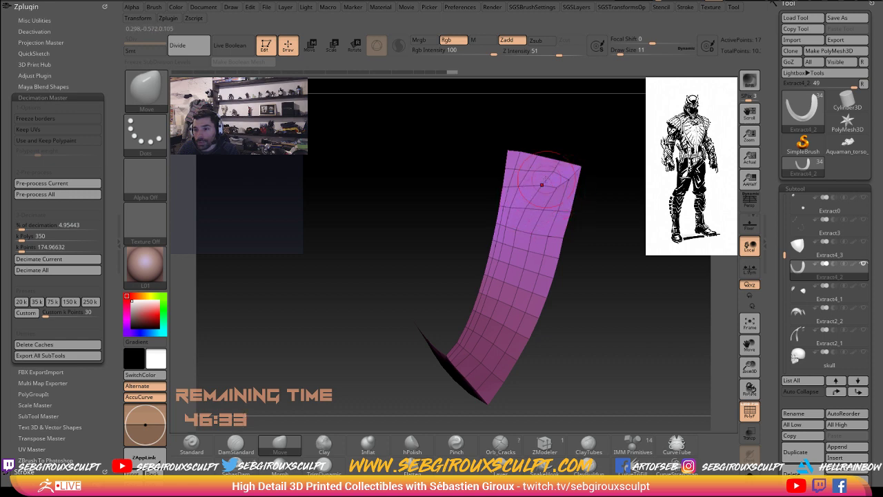
drag(612, 236, 472, 212)
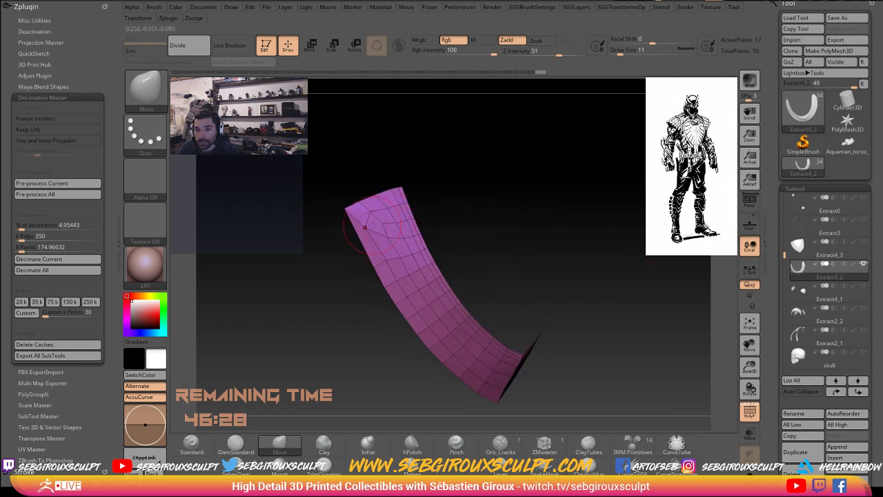
mouse_move(364, 227)
mouse_down()
mouse_move(385, 238)
mouse_move(381, 222)
mouse_move(641, 338)
mouse_up()
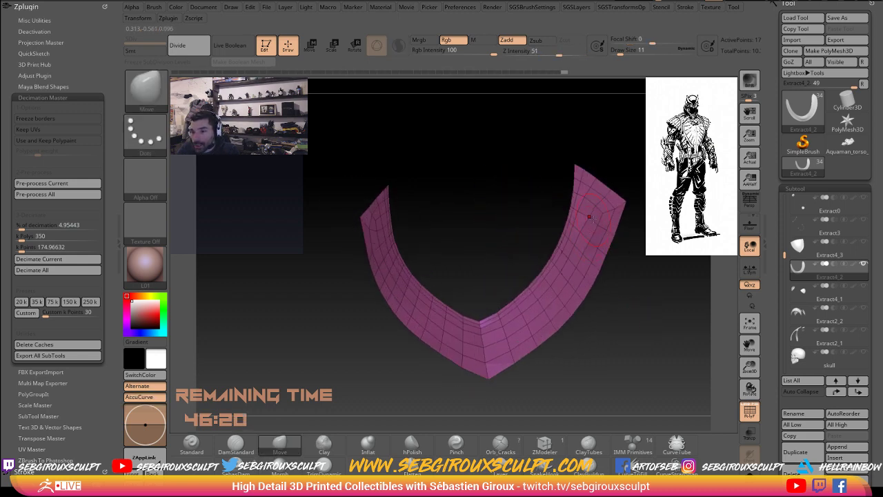
mouse_move(801, 265)
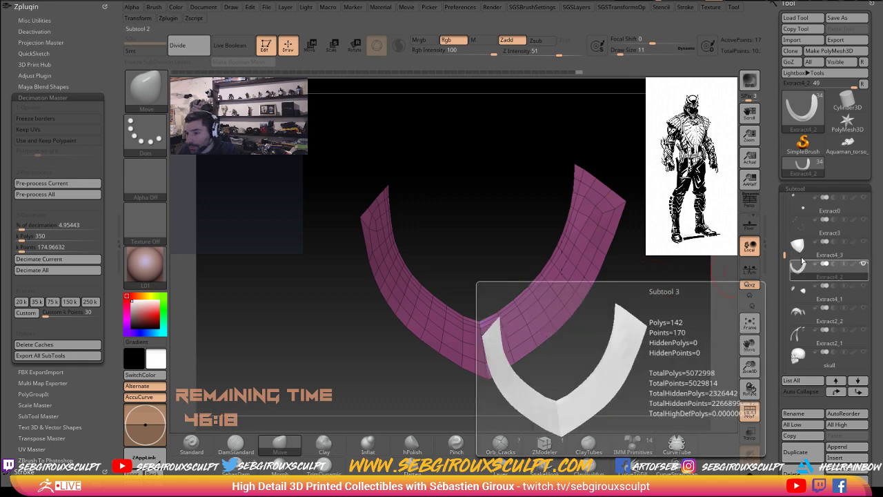
Step: Merge the Extract4_3 panel down into the rim and send the merged shield through GoZ
click(797, 244)
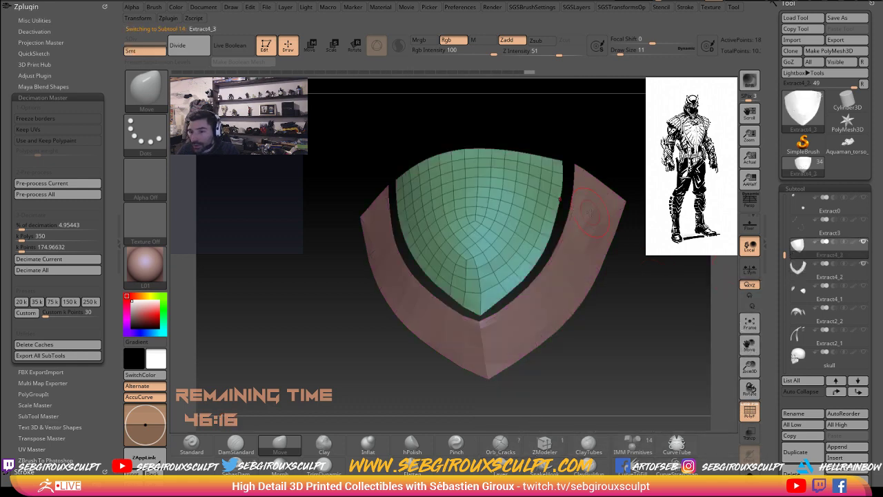
key(space)
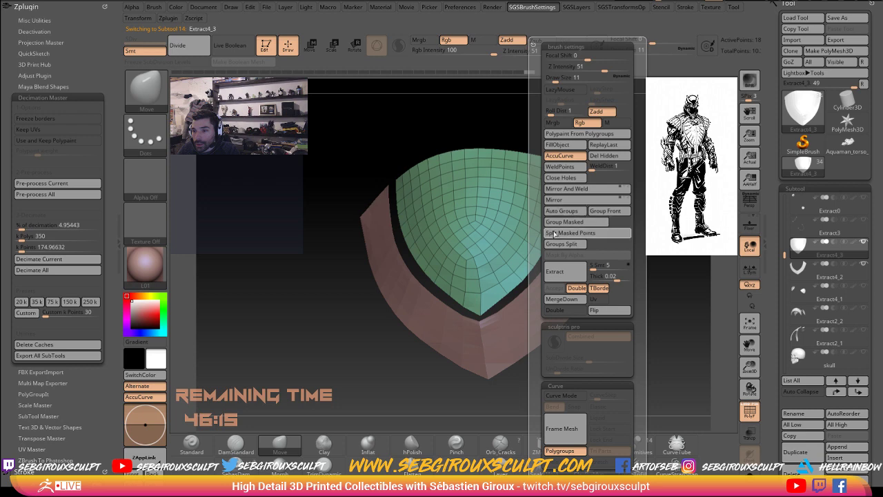
click(560, 299)
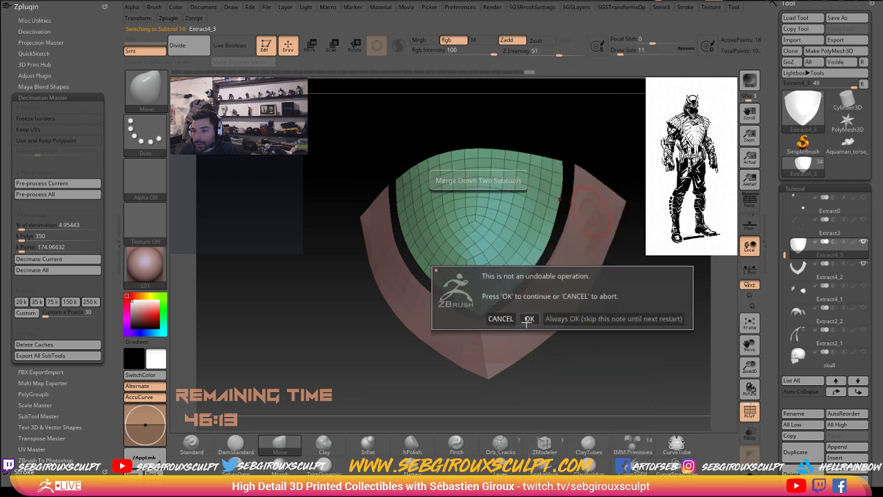
click(528, 319)
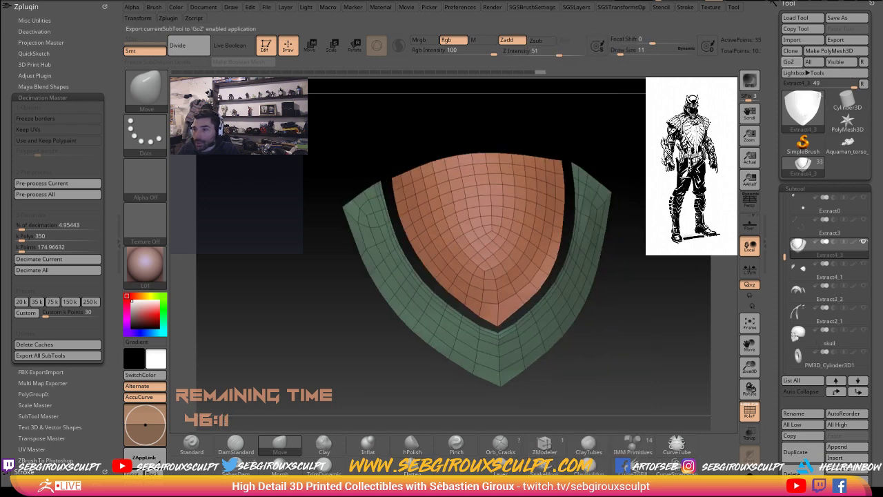
click(788, 62)
click(383, 270)
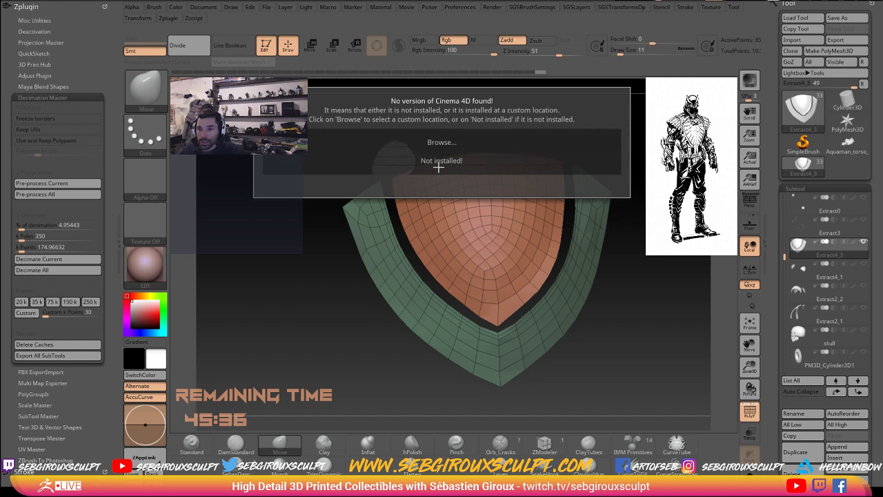
Step: Mark Cinema 4D as not installed and attempt installing GoZ for the found 3ds Max 2017
click(440, 162)
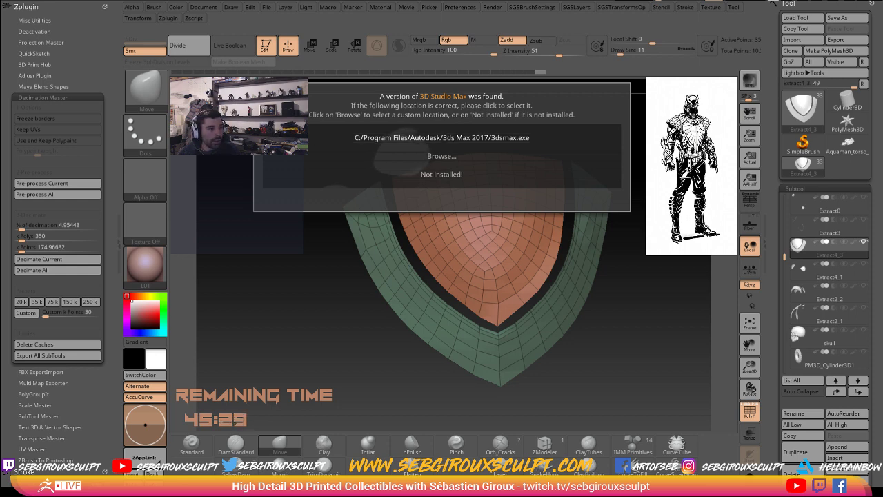
click(427, 142)
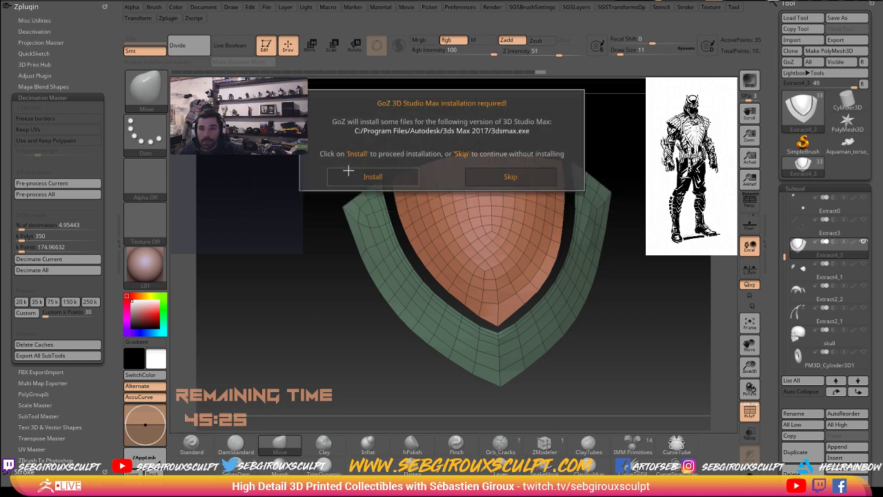
click(372, 173)
click(360, 153)
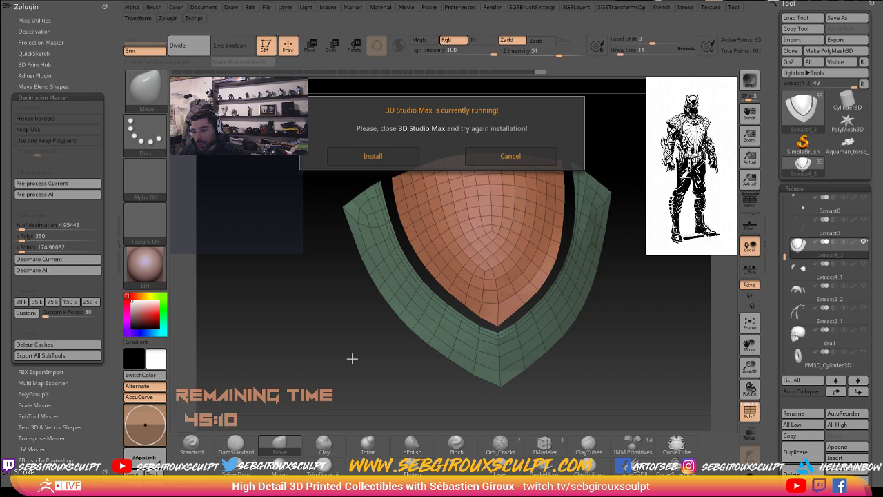
click(352, 153)
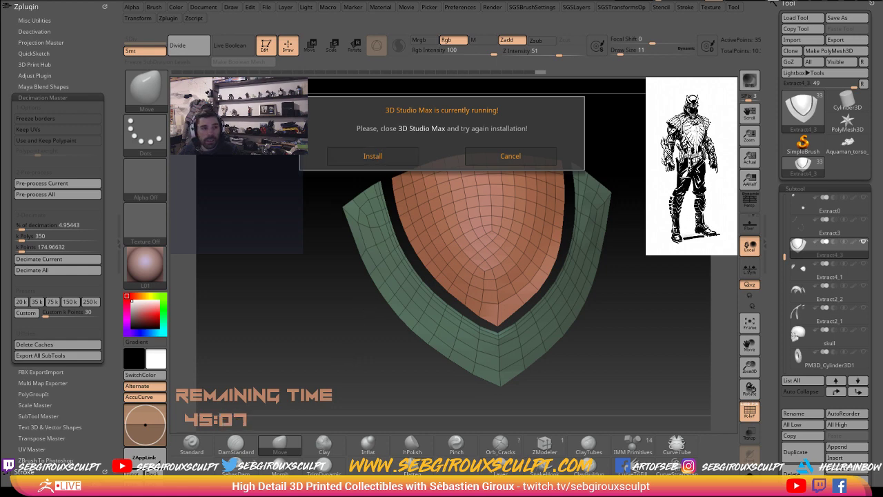
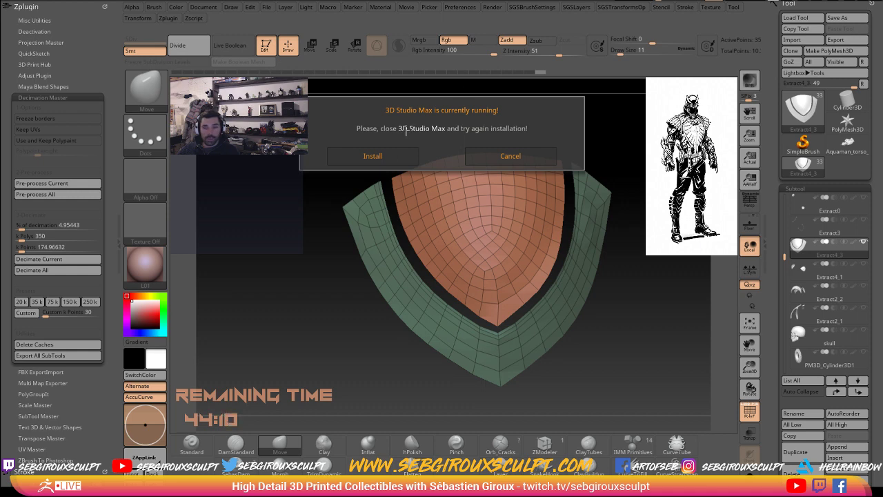
Step: Try the GoZ install for 3ds Max several times, then cancel it
click(385, 151)
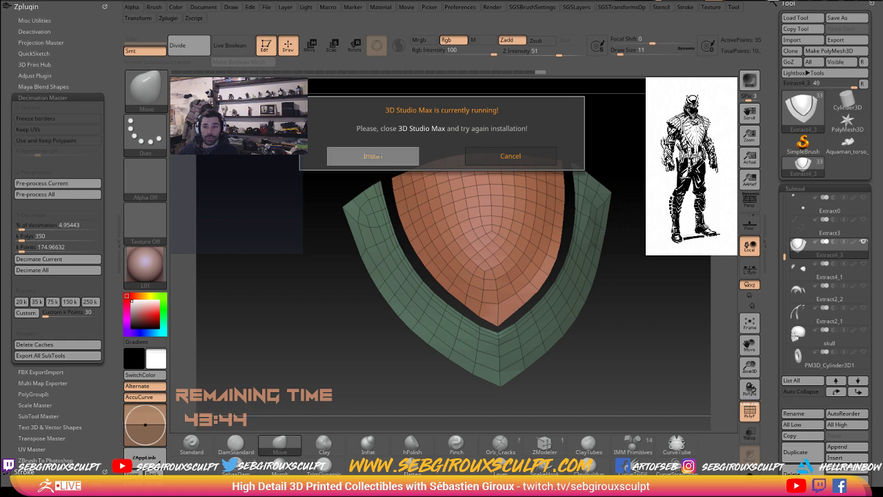
click(378, 157)
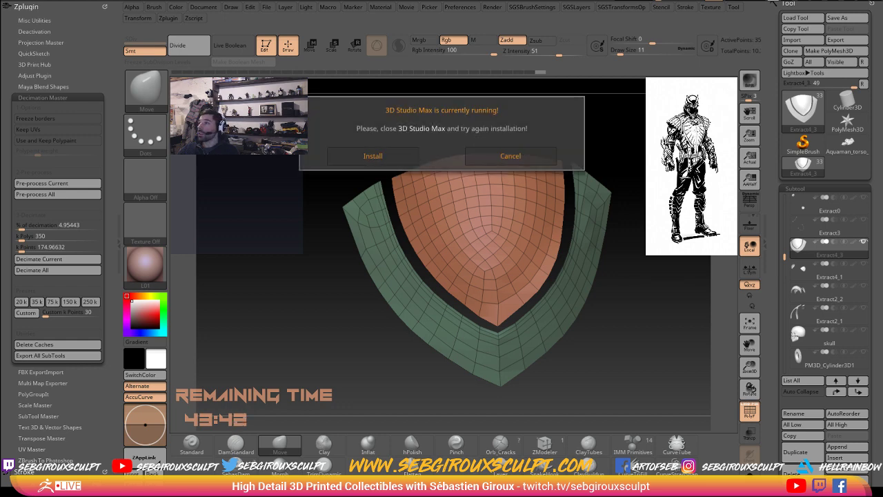
click(375, 157)
click(375, 156)
click(376, 156)
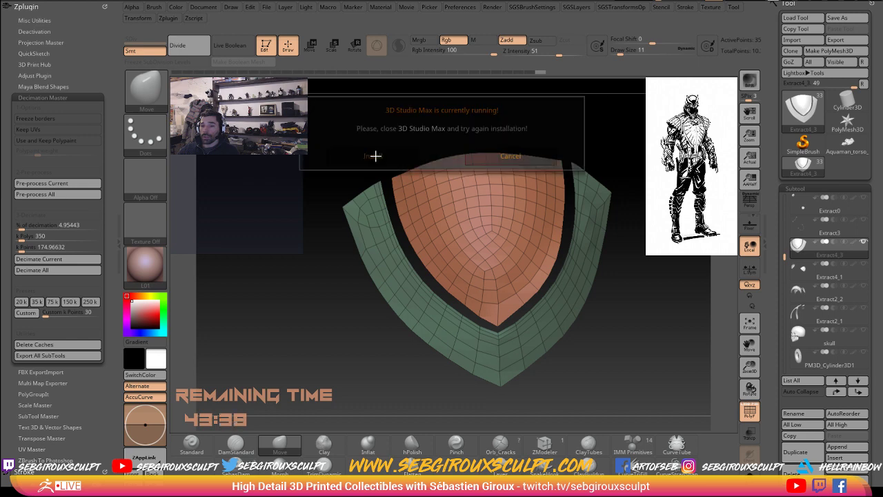
click(390, 159)
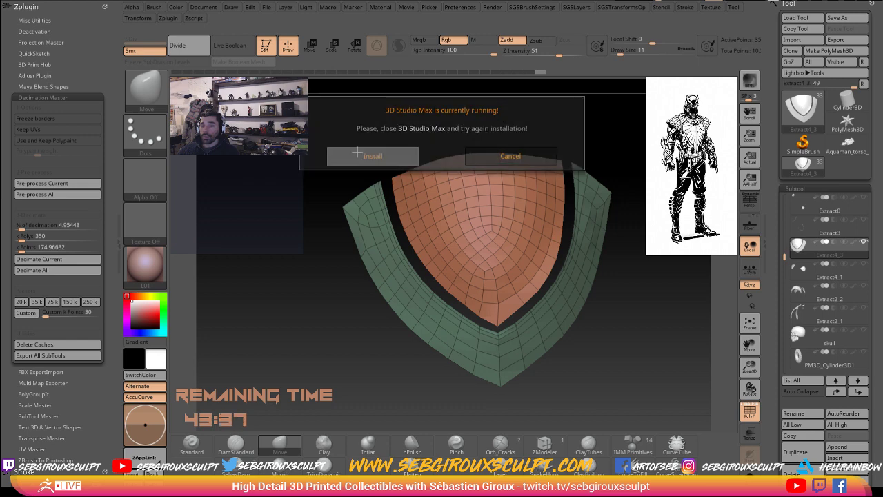
click(508, 164)
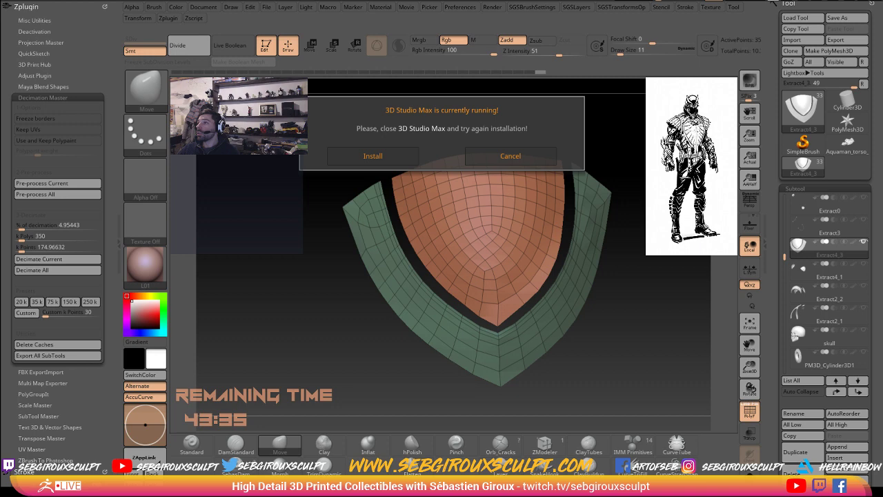
click(509, 157)
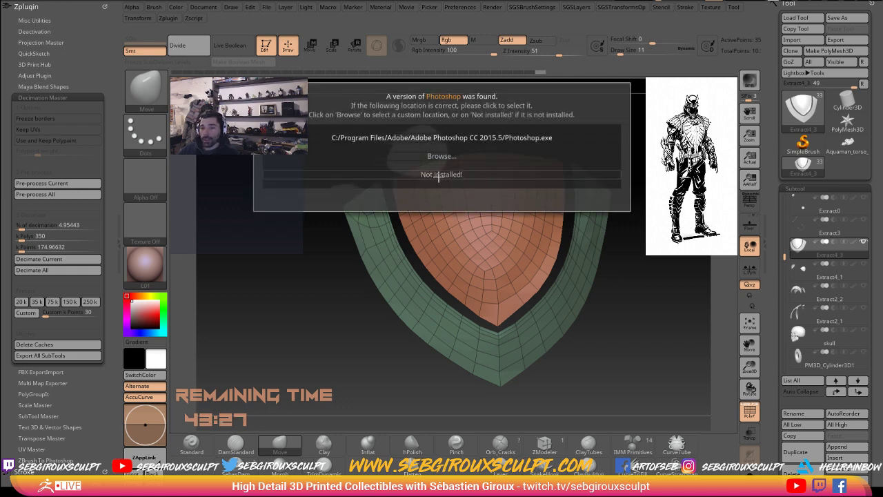
Step: Accept the detected Photoshop path, install its GoZ files, and mark Sculptris not installed
click(448, 138)
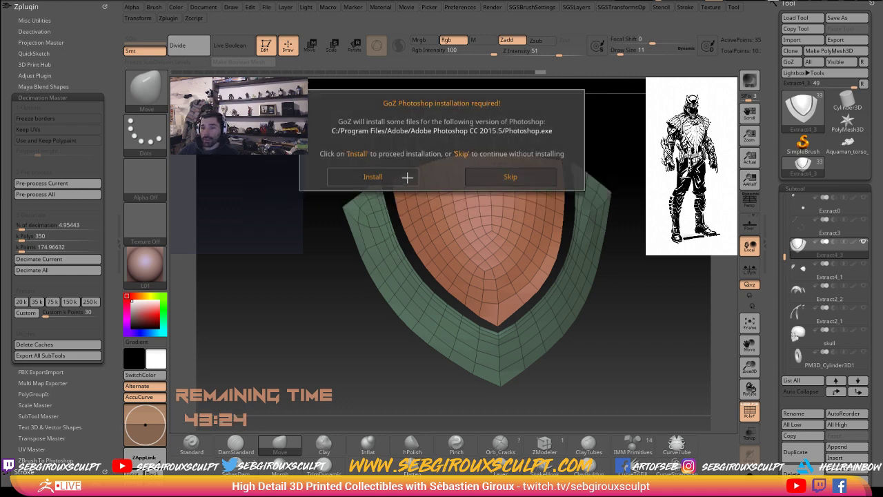
click(390, 177)
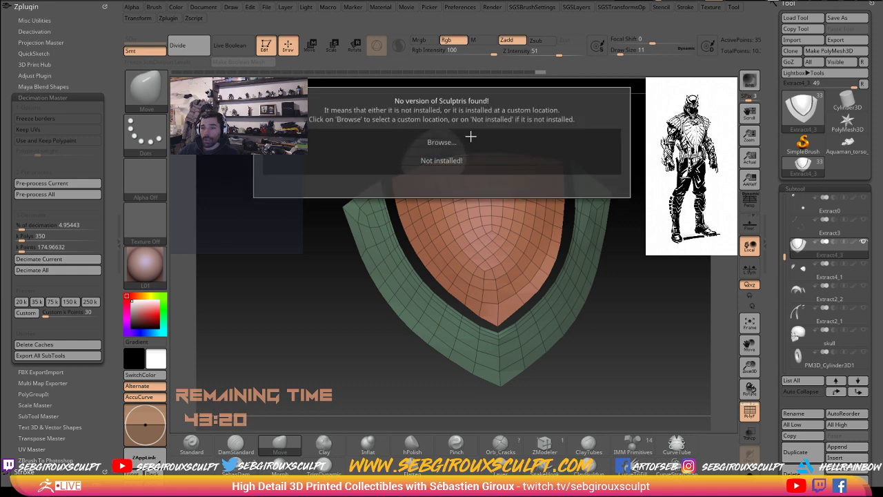
click(463, 160)
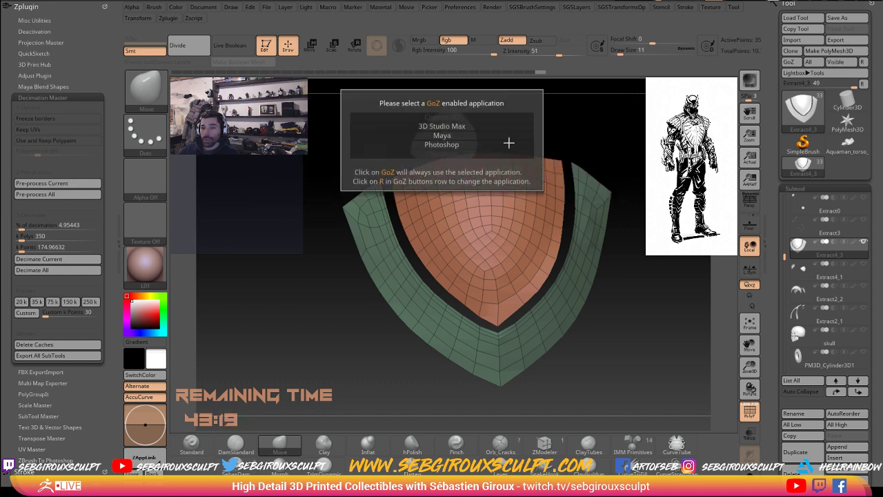
Step: Make 3D Studio Max the GoZ target, then pull the green rim's upper-left tip upward
click(444, 124)
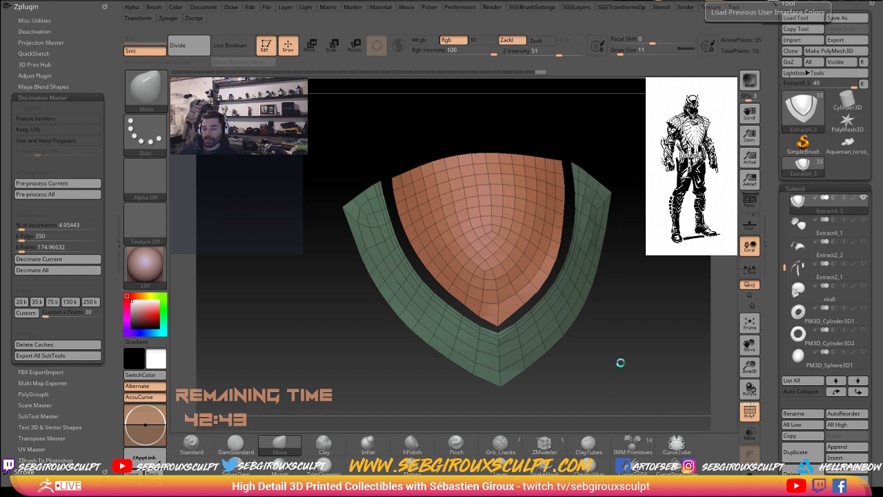
drag(633, 348, 500, 295)
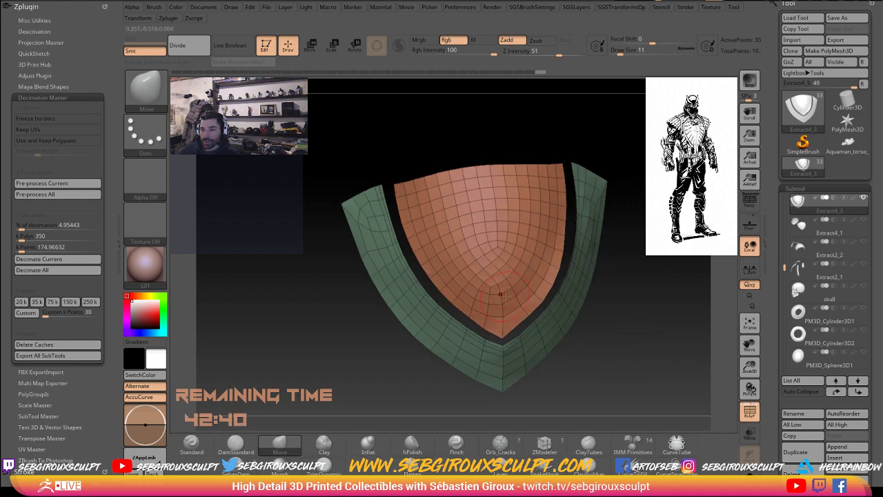
drag(576, 352, 513, 322)
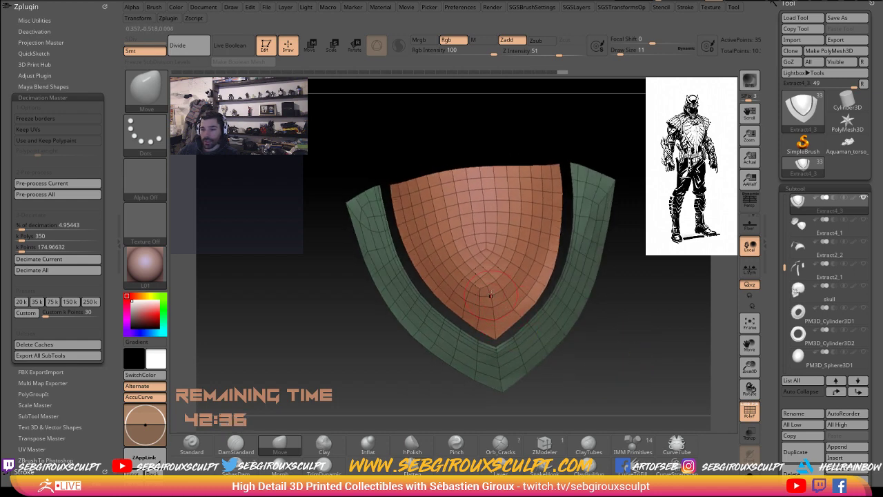
drag(491, 321, 493, 321)
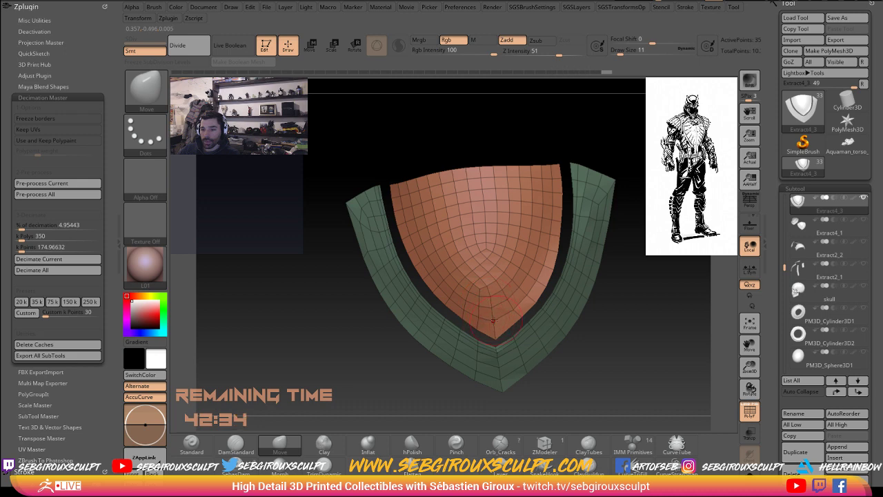
drag(571, 352, 585, 357)
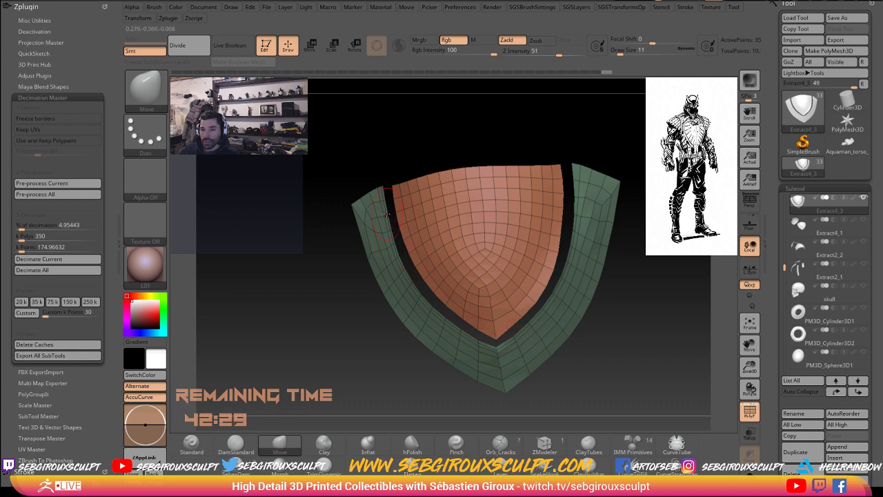
drag(386, 215, 380, 201)
mouse_move(621, 289)
mouse_down()
mouse_move(670, 287)
mouse_move(657, 314)
mouse_move(594, 325)
mouse_up()
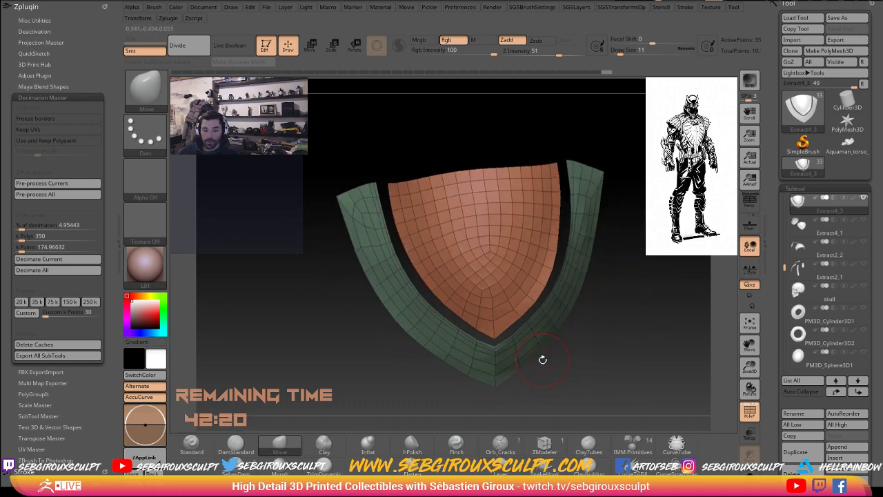
Step: Switch from ClayTubes to the ZModeler brush and bring the shield into close view
key(b)
key(c)
key(t)
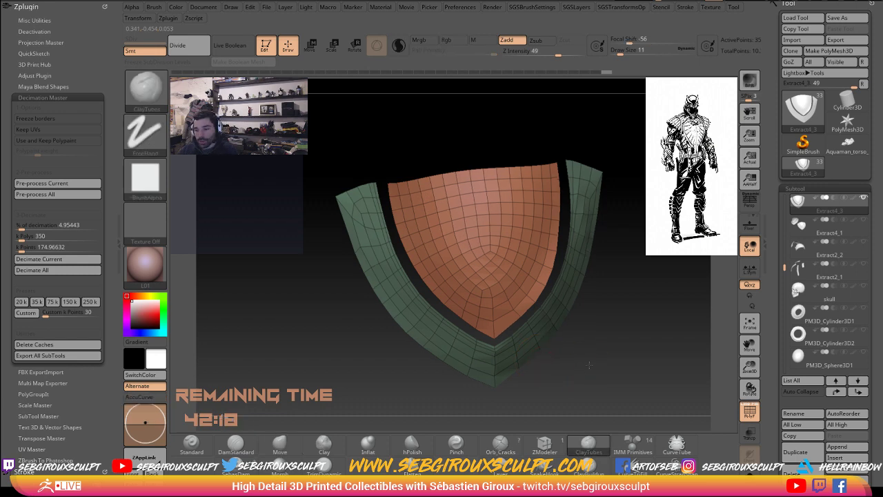
drag(581, 371, 563, 353)
key(b)
key(z)
key(m)
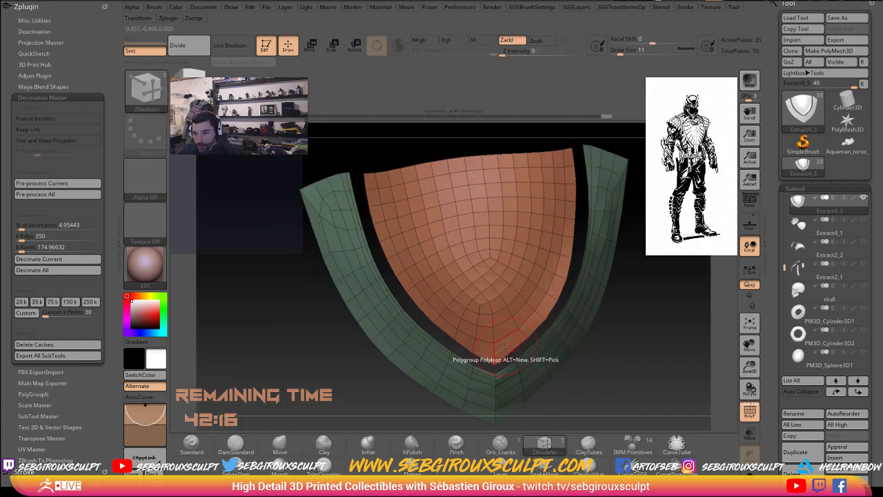
key(space)
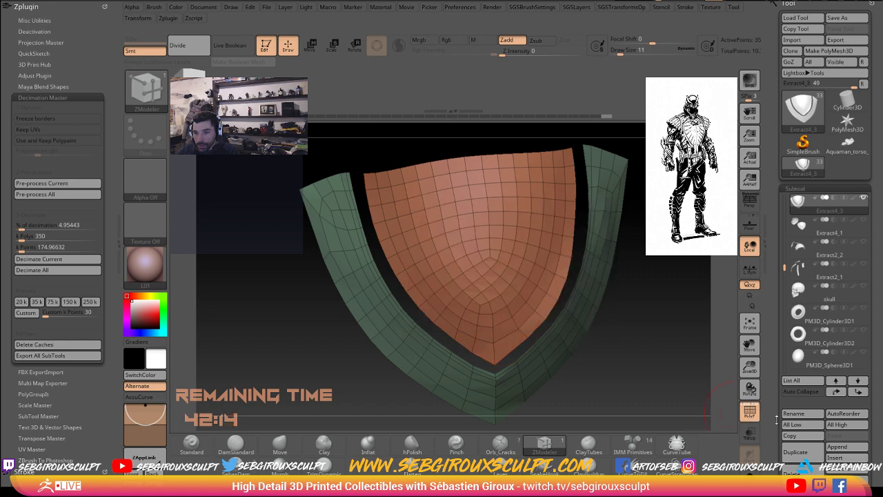
drag(669, 376, 512, 355)
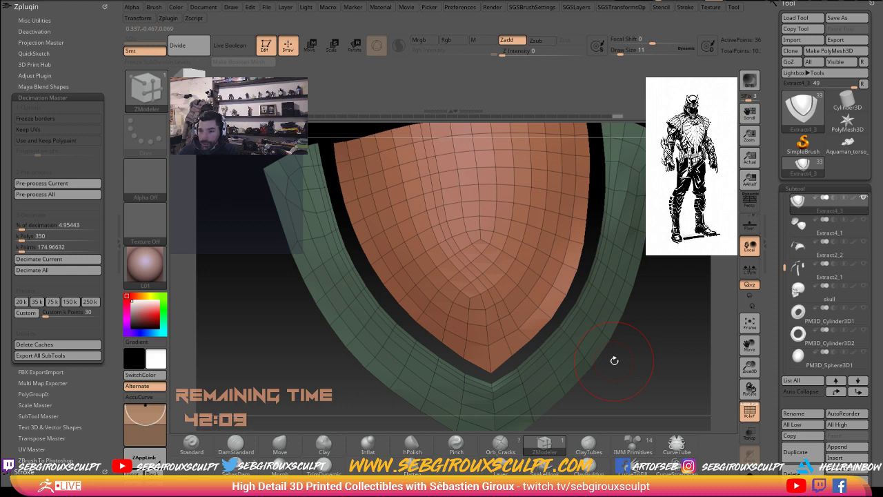
Step: Smooth the creases across the shield's centre and upper-left, then reduce Draw Size
mouse_move(606, 304)
mouse_down()
mouse_move(524, 296)
mouse_move(483, 276)
mouse_move(422, 157)
mouse_up()
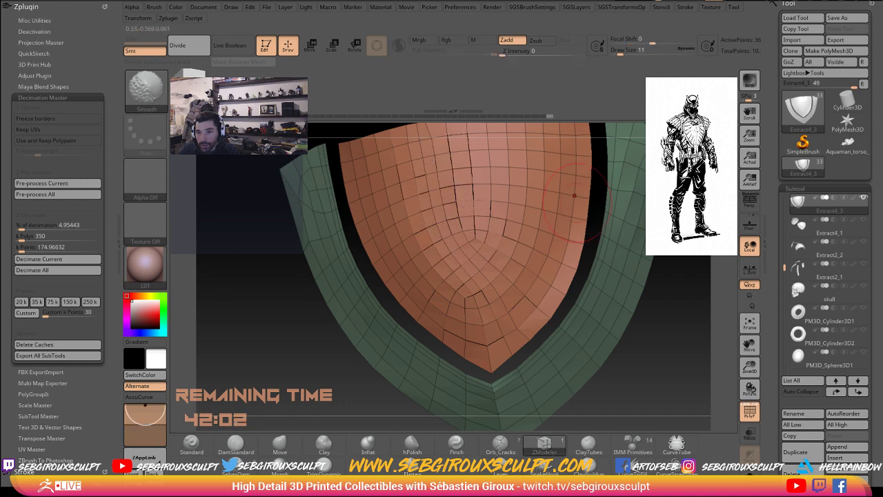
mouse_move(577, 255)
mouse_down()
mouse_move(483, 262)
mouse_move(448, 207)
mouse_up()
mouse_move(441, 200)
shift+mouse_down()
mouse_move(417, 159)
mouse_move(447, 166)
shift+mouse_up()
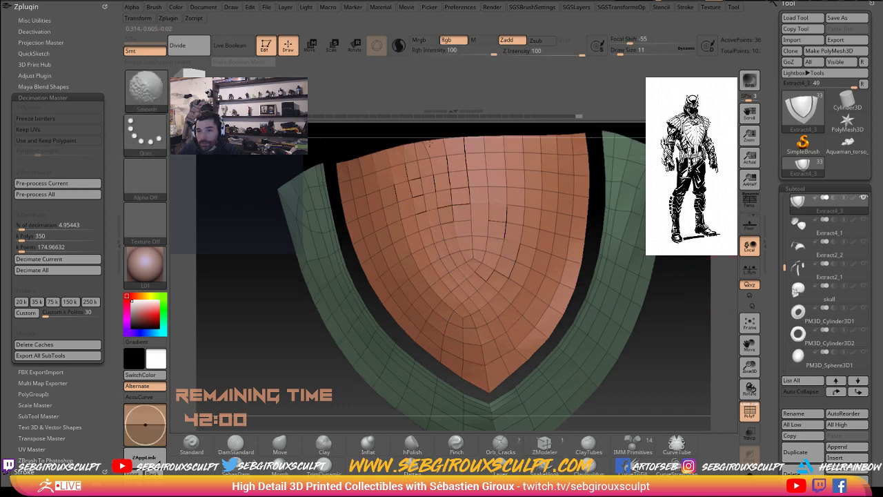
mouse_move(354, 147)
mouse_down()
mouse_move(435, 202)
mouse_move(436, 173)
mouse_move(409, 176)
mouse_move(425, 215)
mouse_up()
right_click(438, 181)
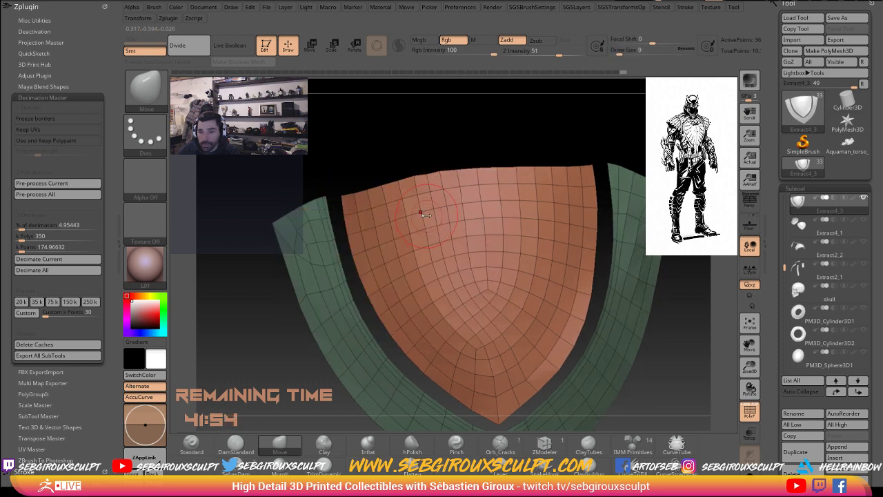
Step: Hide the orange shield to inspect the rim alone, then unhide it
mouse_move(666, 306)
mouse_down()
mouse_move(654, 295)
mouse_move(448, 362)
mouse_move(595, 344)
mouse_move(498, 377)
mouse_up()
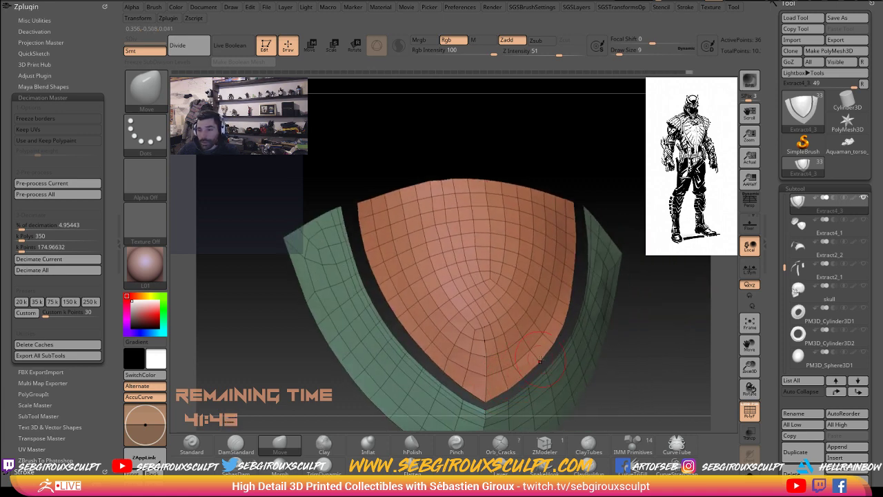
mouse_move(540, 361)
mouse_down()
mouse_move(670, 345)
mouse_move(651, 382)
mouse_move(559, 351)
mouse_move(673, 368)
mouse_move(455, 294)
mouse_up()
ctrl+shift+click(580, 347)
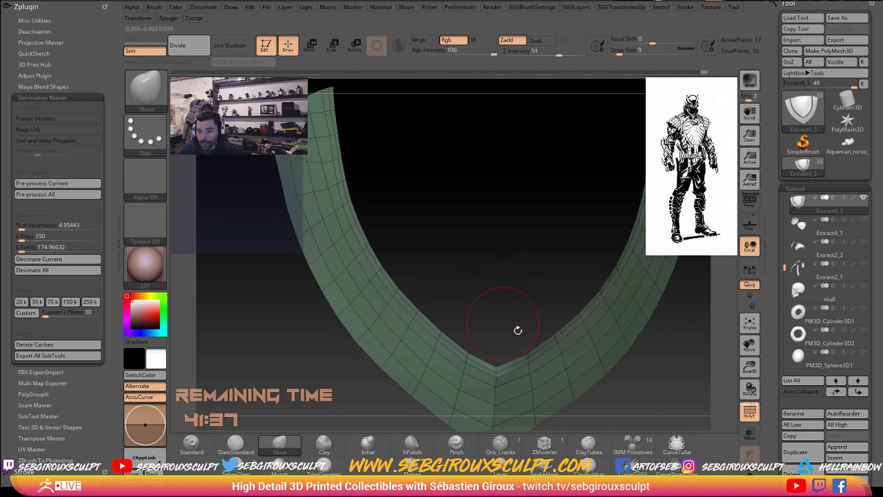
ctrl+shift+click(494, 279)
Step: Zoom in on the shield's lower point and switch ZModeler to polygon-level actions
drag(618, 379, 491, 357)
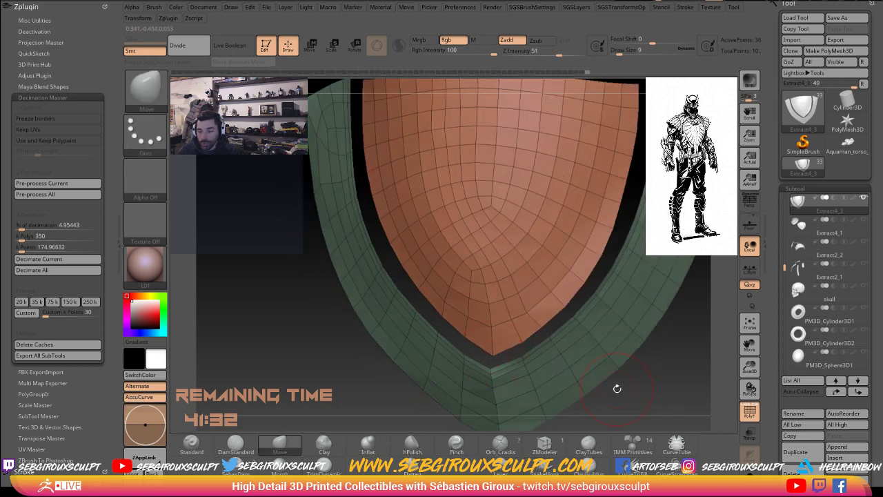
drag(635, 390, 466, 341)
drag(341, 322, 437, 335)
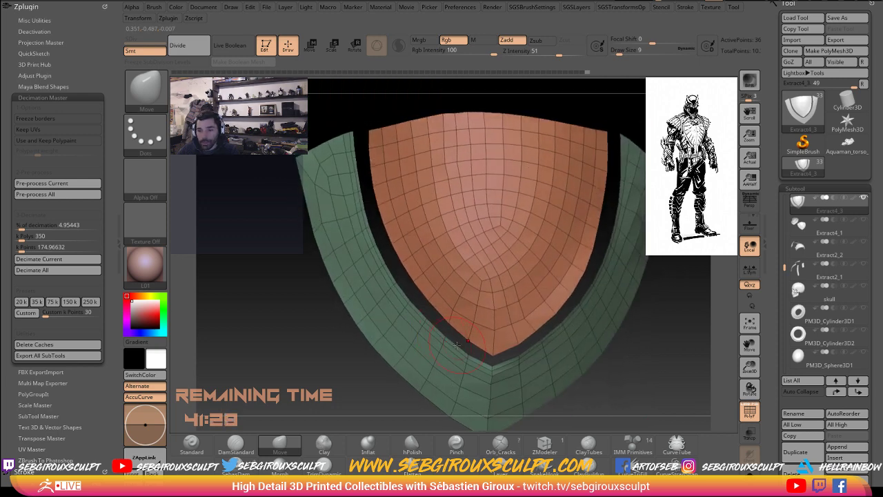
drag(641, 400, 538, 414)
click(544, 443)
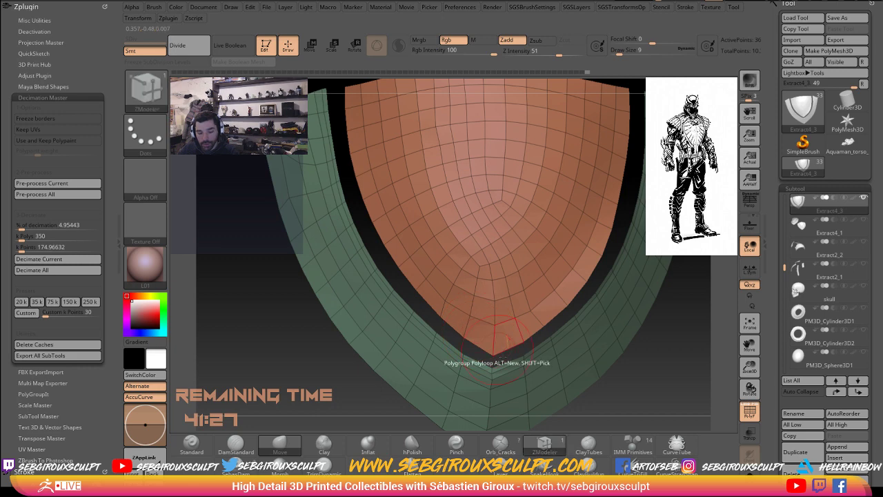
drag(414, 421, 448, 372)
Step: Set the ZModeler edge action to Bridge and bridge the gap near the shield's lower tip
key(space)
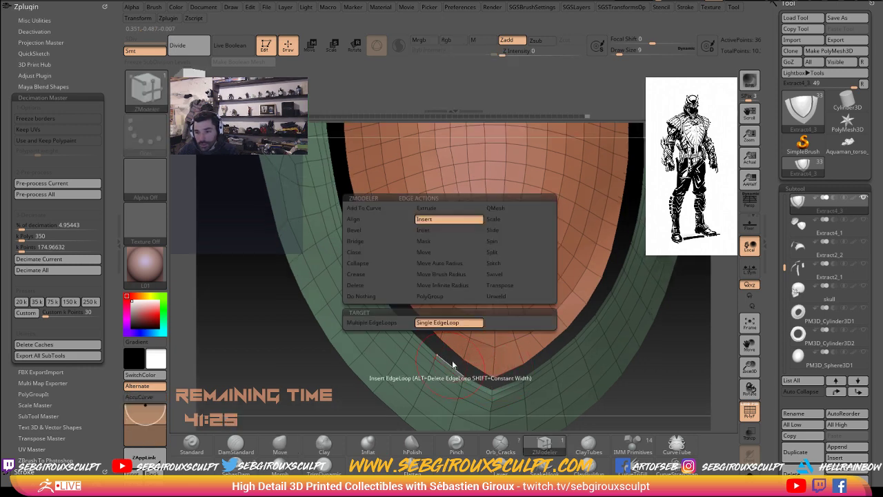
click(372, 241)
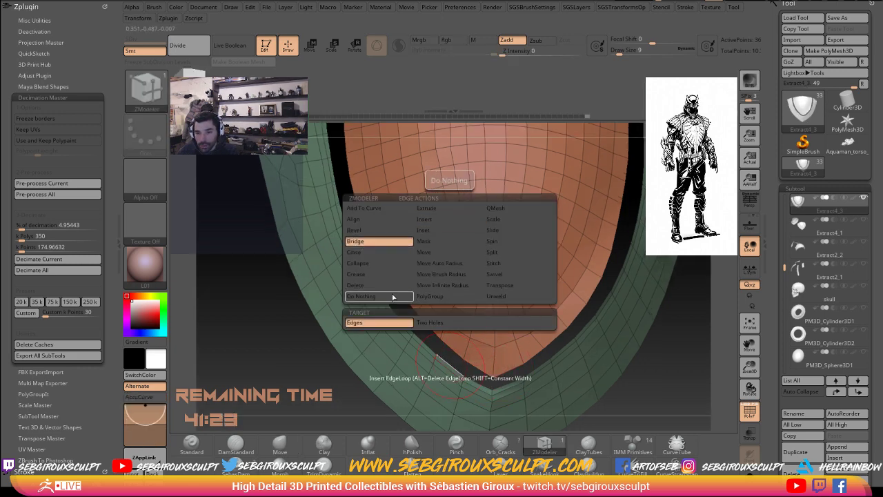
click(456, 367)
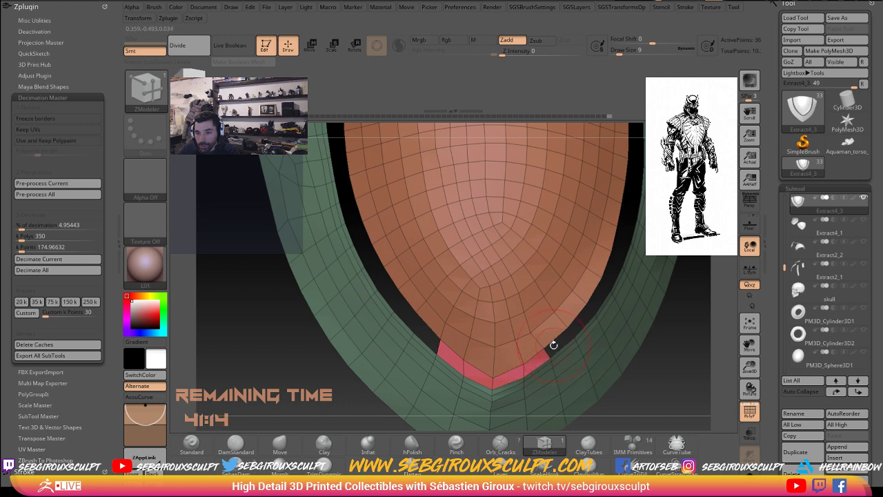
click(576, 333)
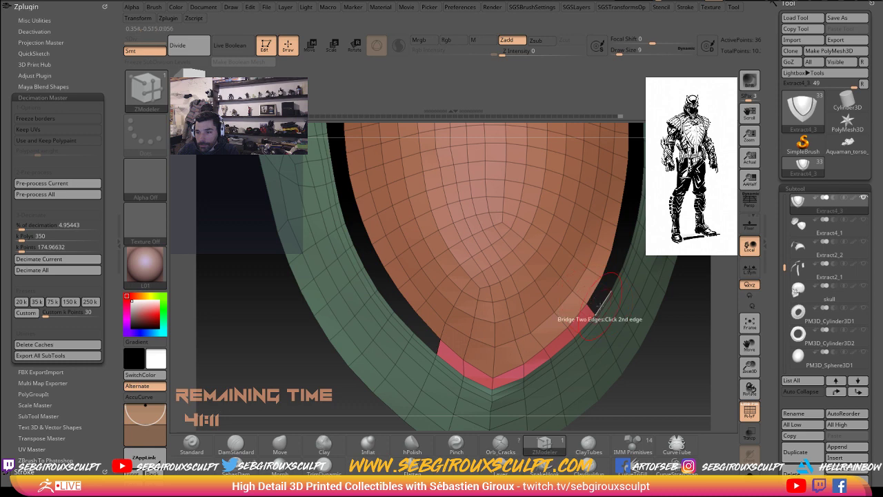
Step: Bridge the gap on the shield's right side between inner shell and rim
drag(591, 310, 587, 317)
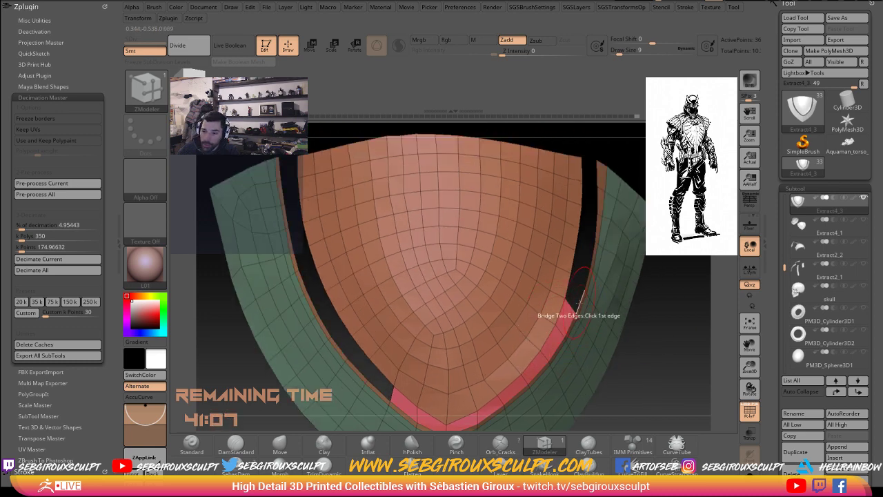
scroll(583, 305, up, 2)
scroll(585, 307, up, 1)
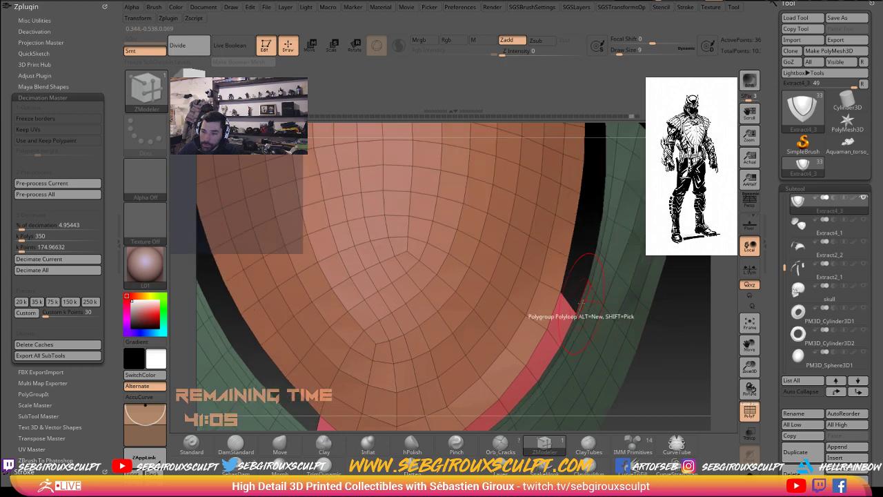
click(575, 300)
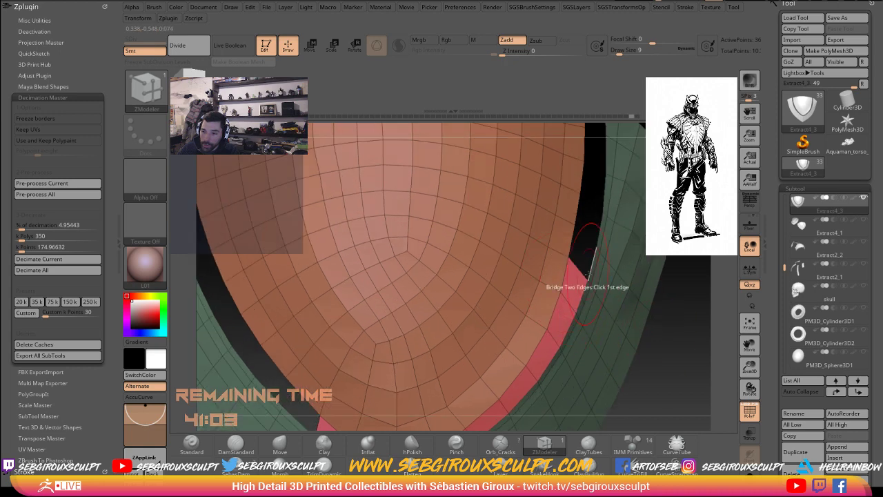
key(shift)
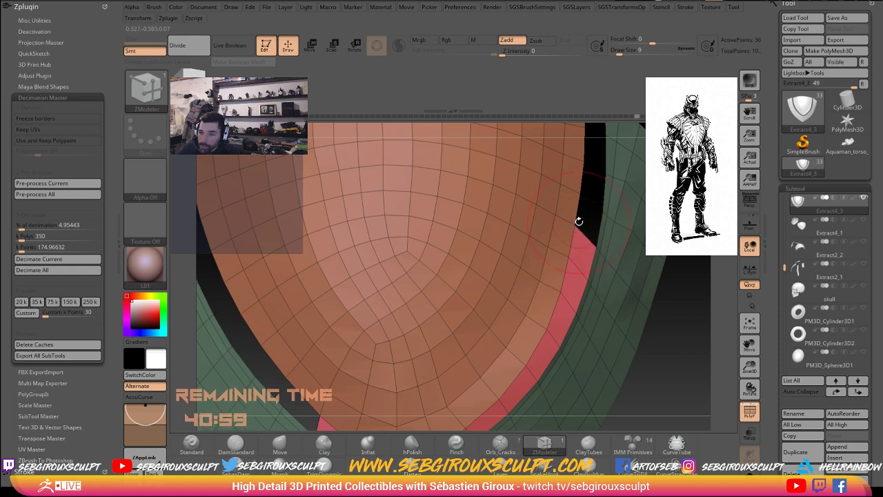
click(599, 228)
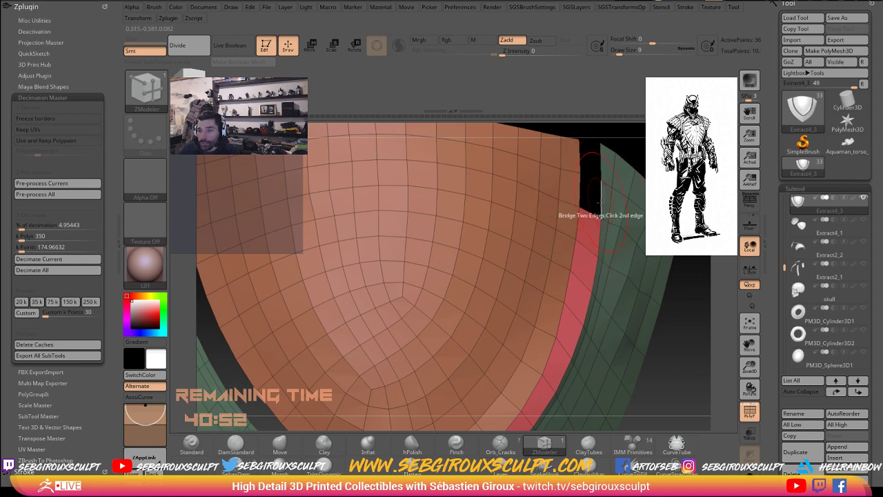
Step: Bridge the black gap on the left side beside the red strip
drag(591, 202, 623, 187)
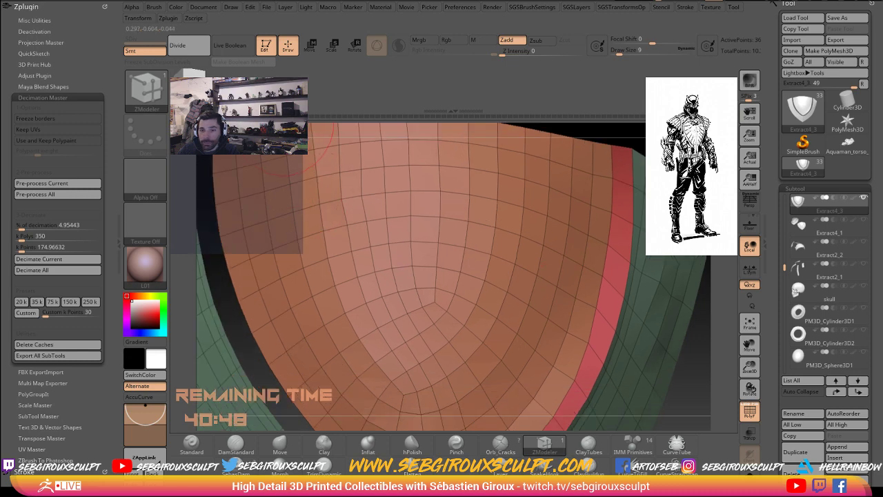
drag(316, 135, 324, 188)
click(323, 188)
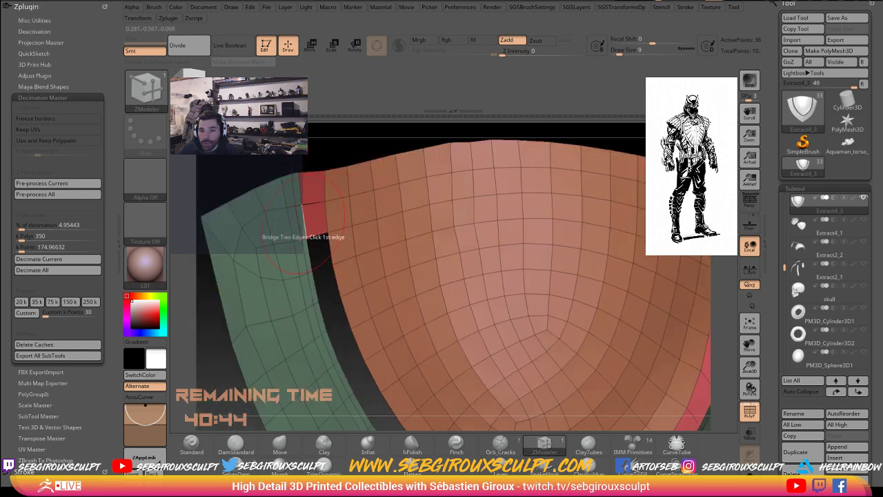
click(310, 257)
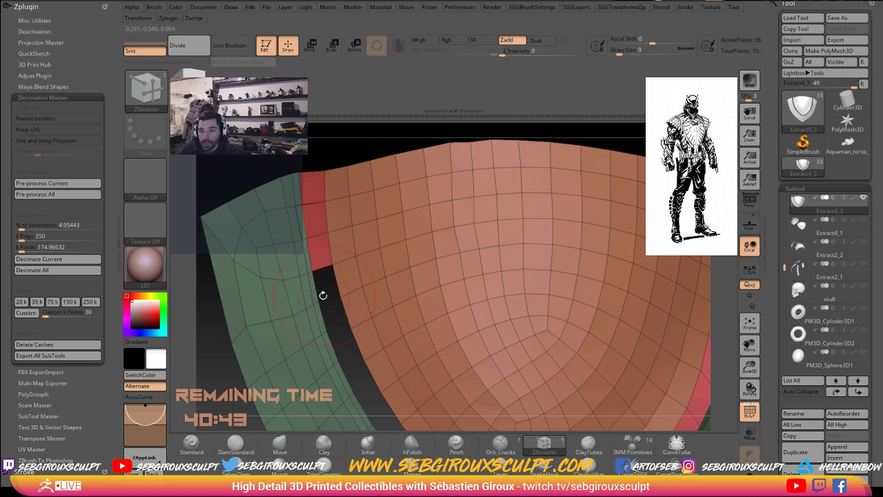
drag(322, 296, 479, 404)
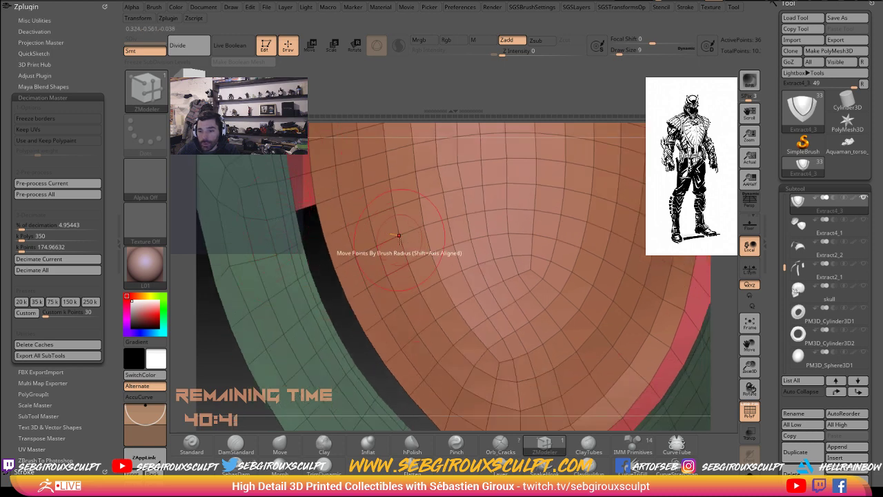
click(300, 220)
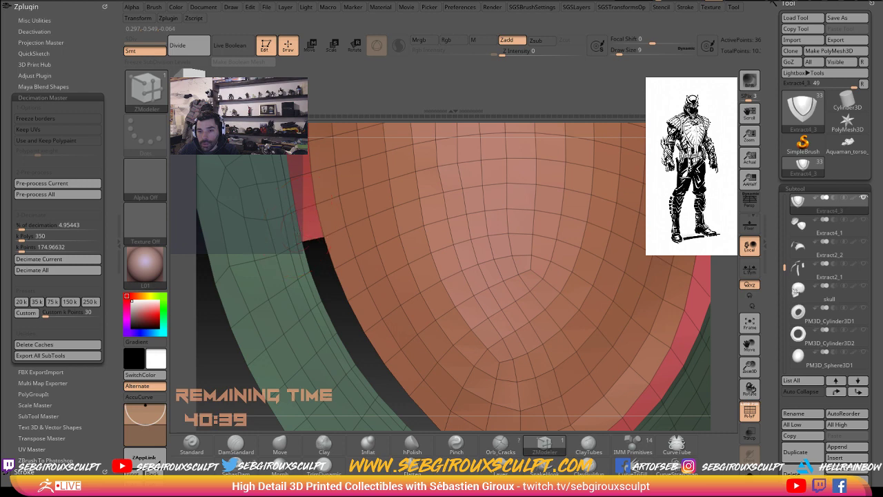
Step: Fill the gaps below the red strip with bridged polygons
right_drag(327, 292, 358, 305)
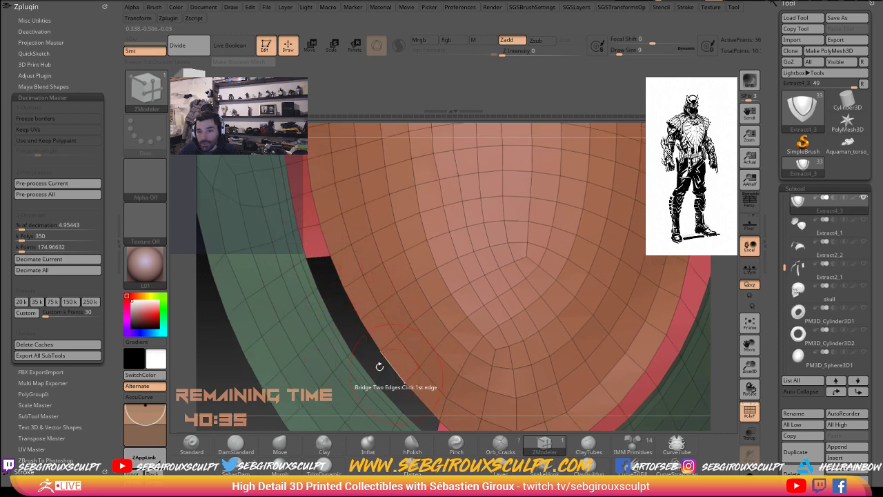
click(314, 276)
right_drag(347, 321, 335, 304)
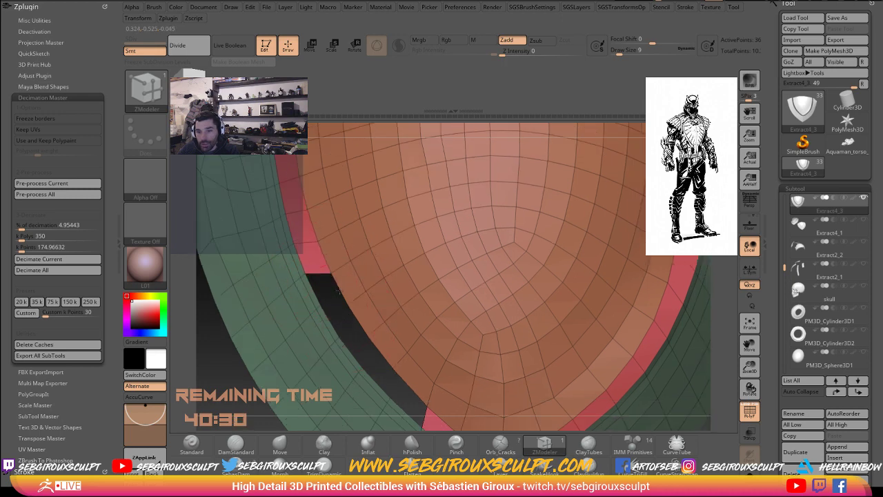
click(341, 286)
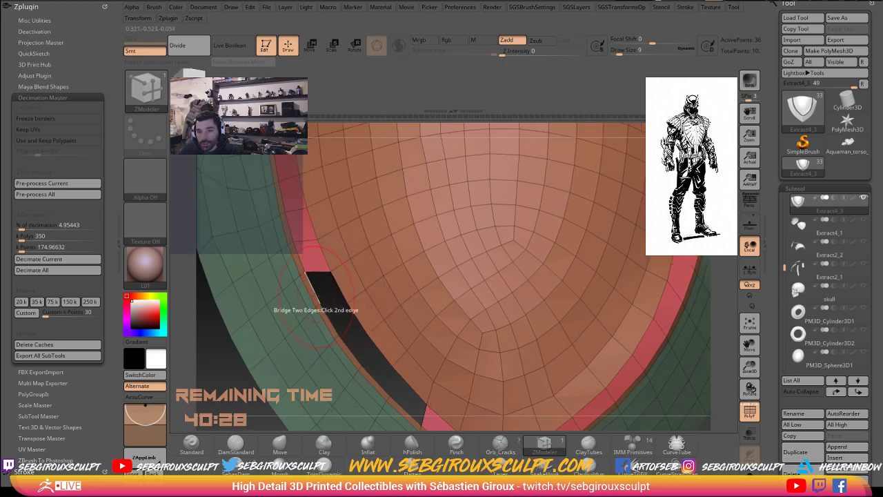
click(335, 287)
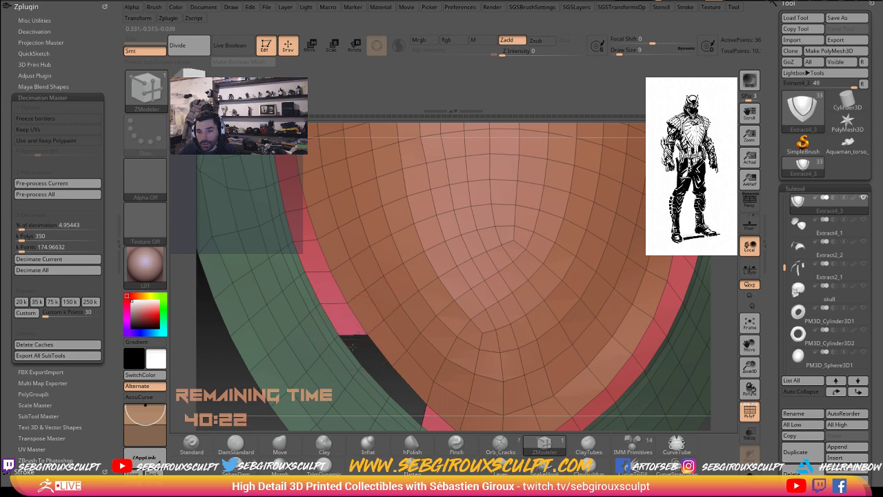
Step: Close the last dark hole along the shield's lower curve with bridged polygons
right_drag(375, 348, 381, 337)
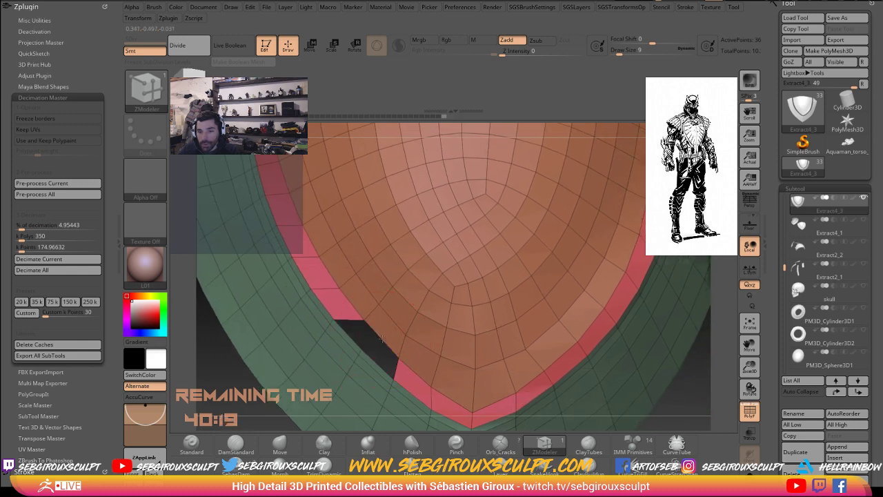
click(380, 306)
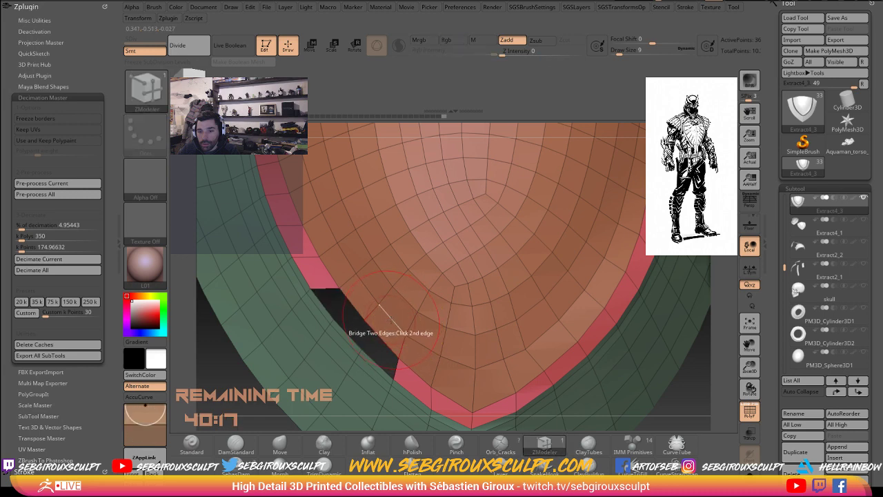
key(space)
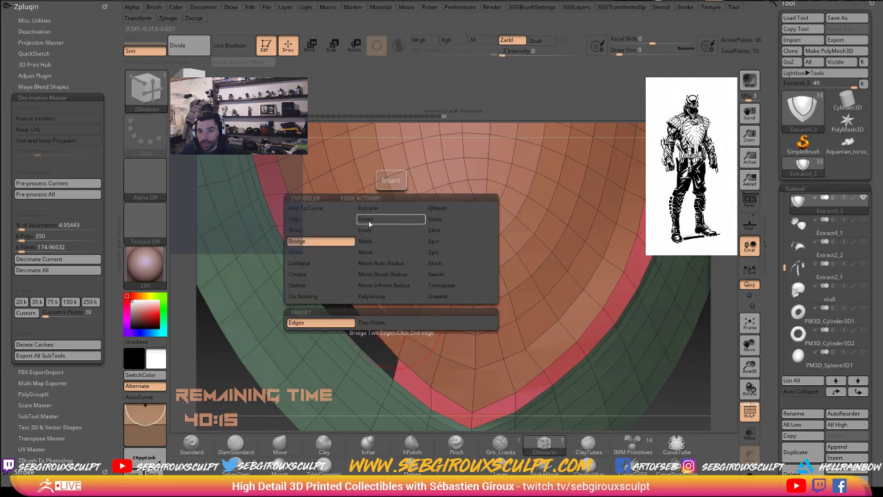
click(381, 219)
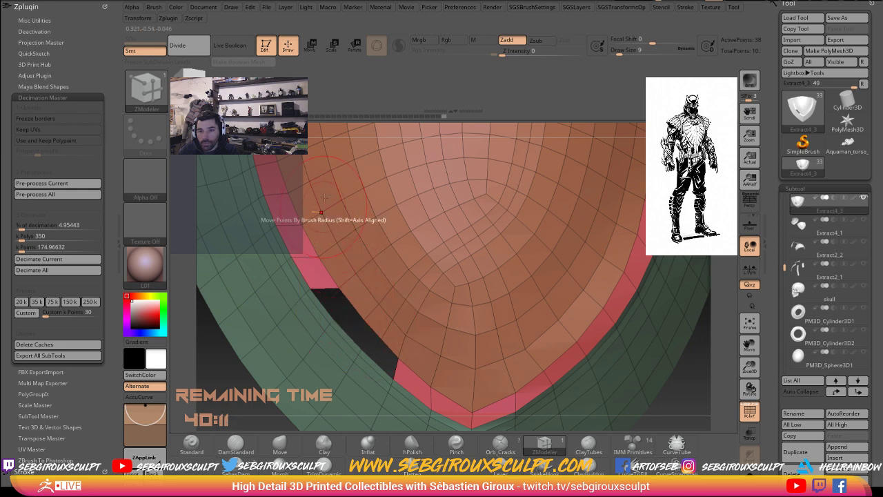
key(space)
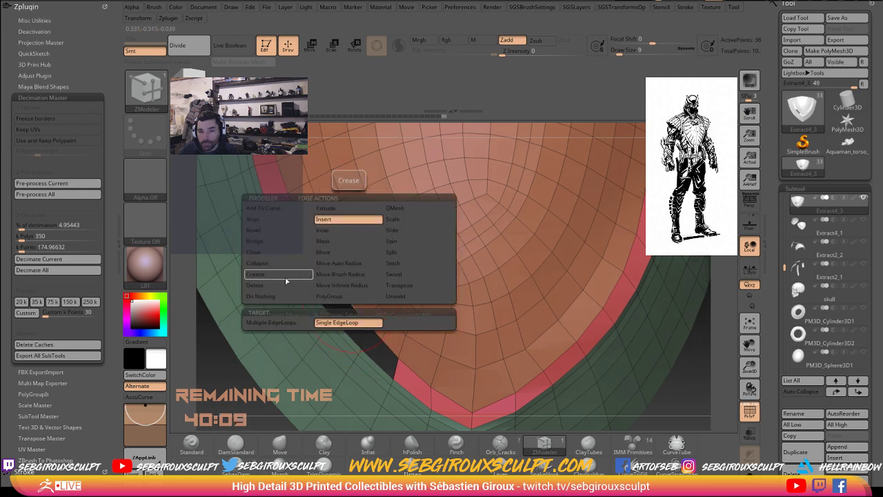
click(255, 241)
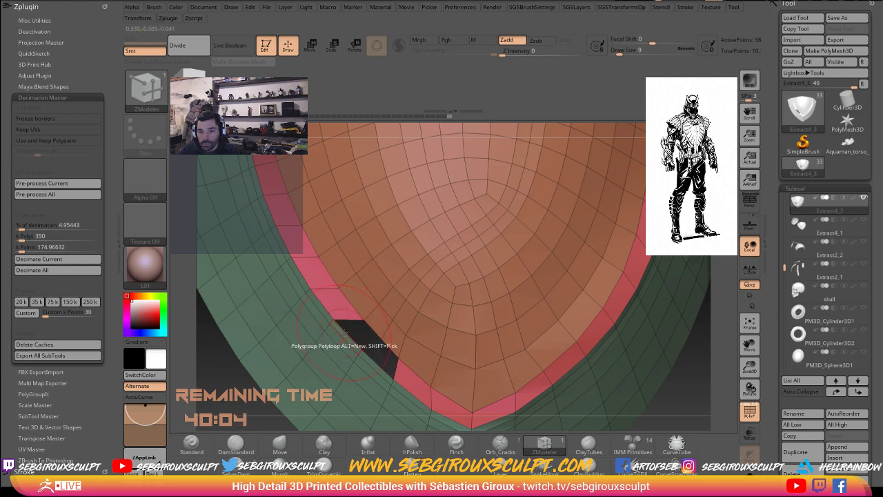
click(375, 336)
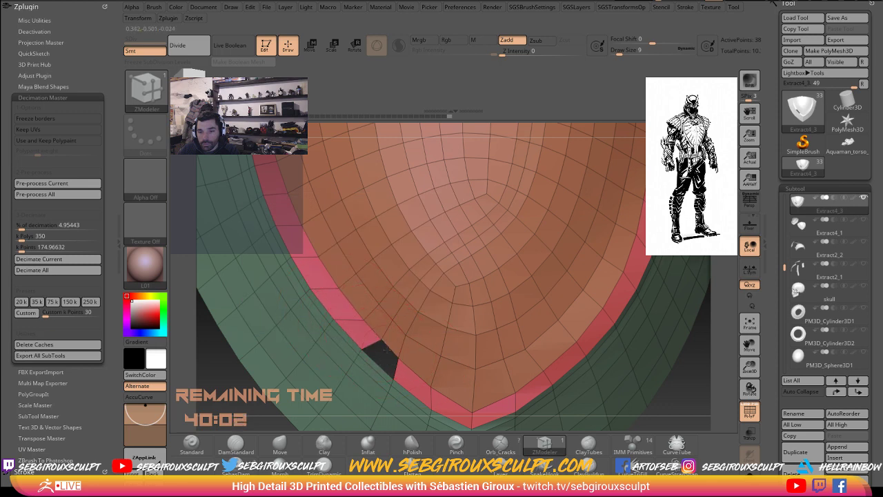
click(376, 360)
Step: Smooth the mesh around the filled hole and the creases on the shield face
key(b)
key(s)
key(t)
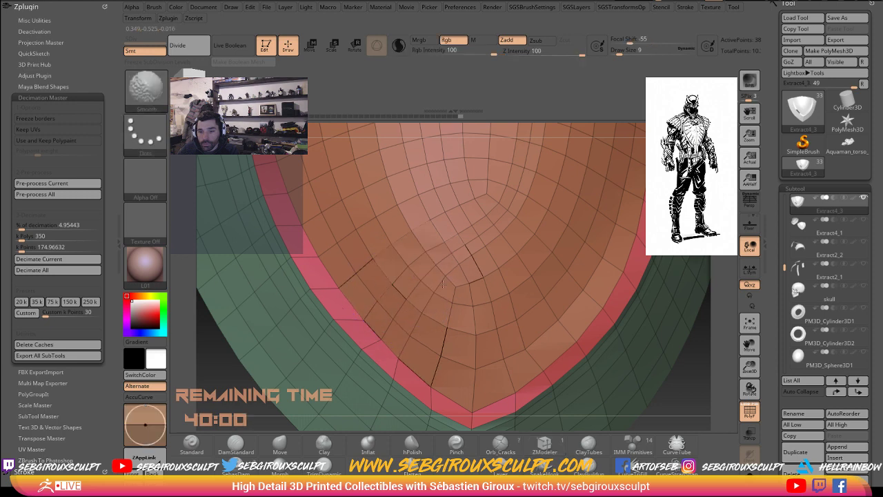
drag(458, 233, 549, 187)
key(b)
key(z)
key(m)
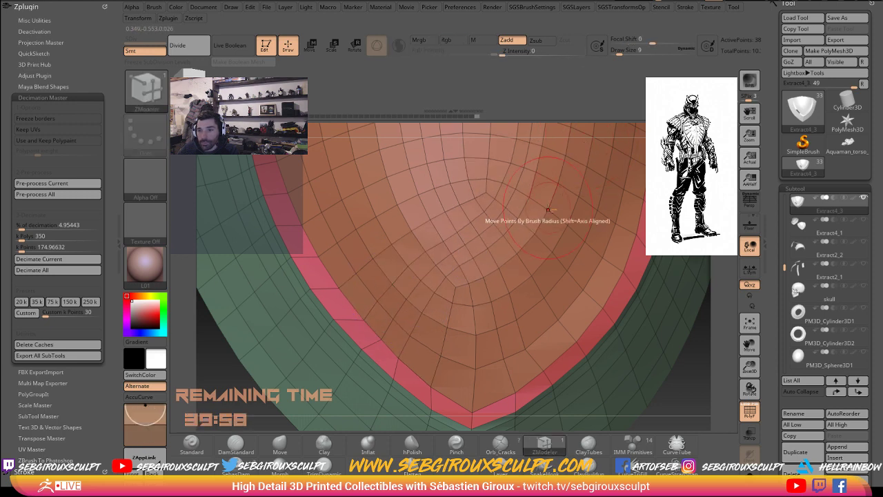
mouse_move(589, 134)
mouse_down()
mouse_move(524, 214)
mouse_move(553, 184)
mouse_up()
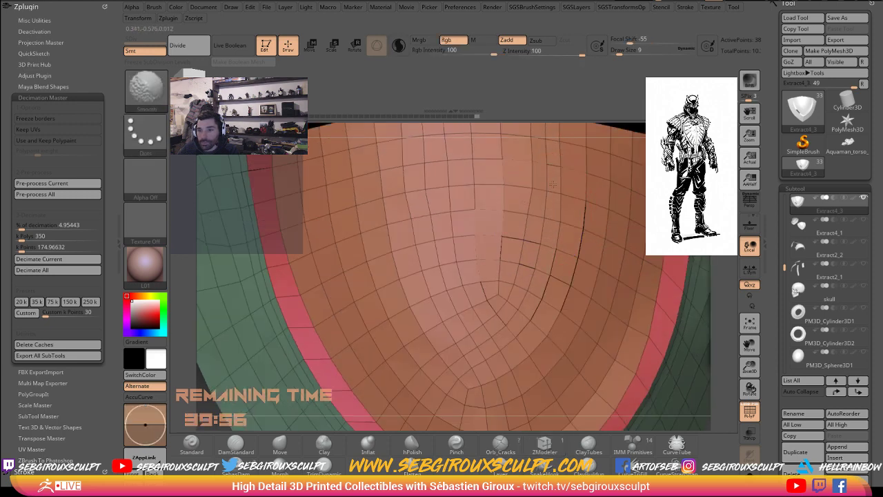
mouse_move(551, 140)
mouse_down()
mouse_move(537, 207)
mouse_move(527, 181)
mouse_up()
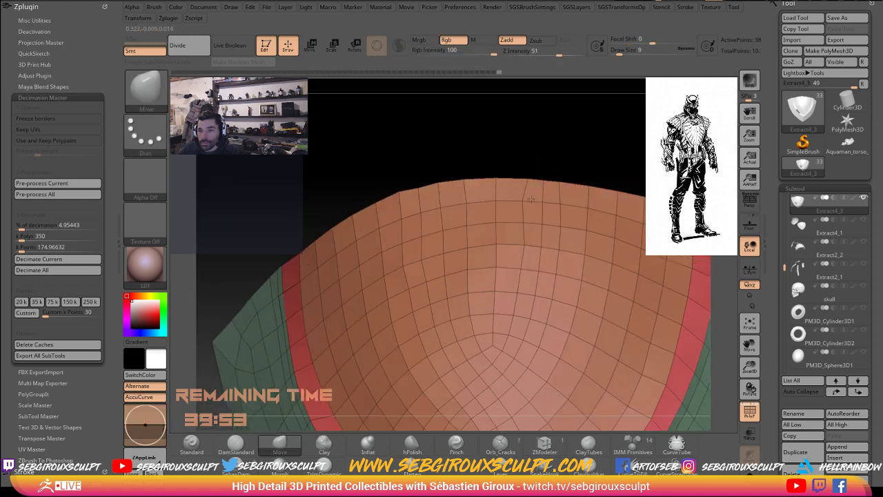
Step: Smooth out the seam near the shield's top edge
key(b)
key(m)
key(v)
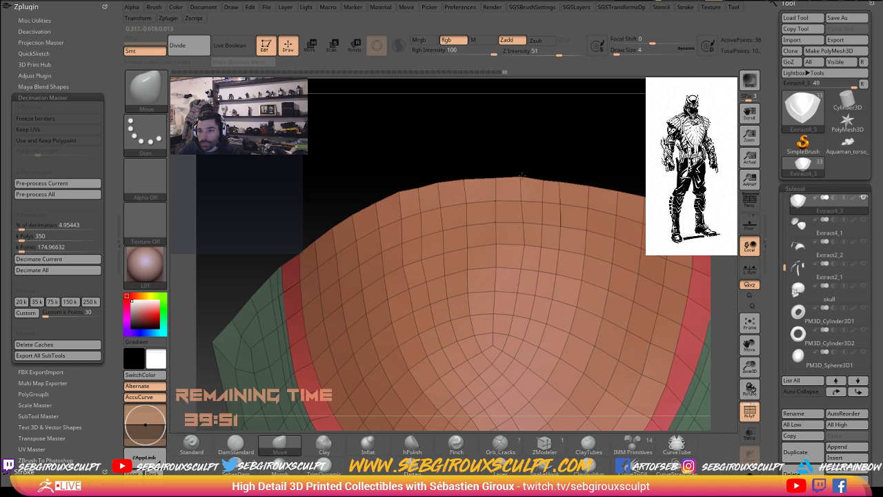
key(shift)
shift+drag(543, 180, 459, 182)
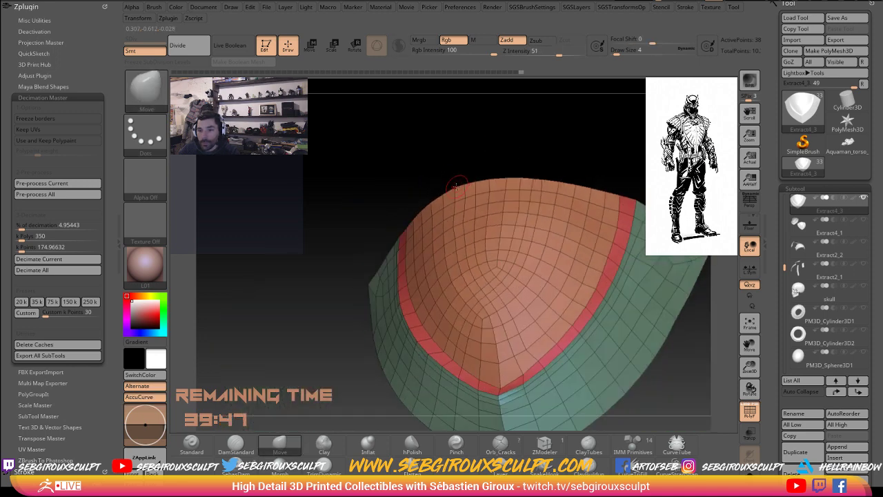
drag(508, 170, 556, 159)
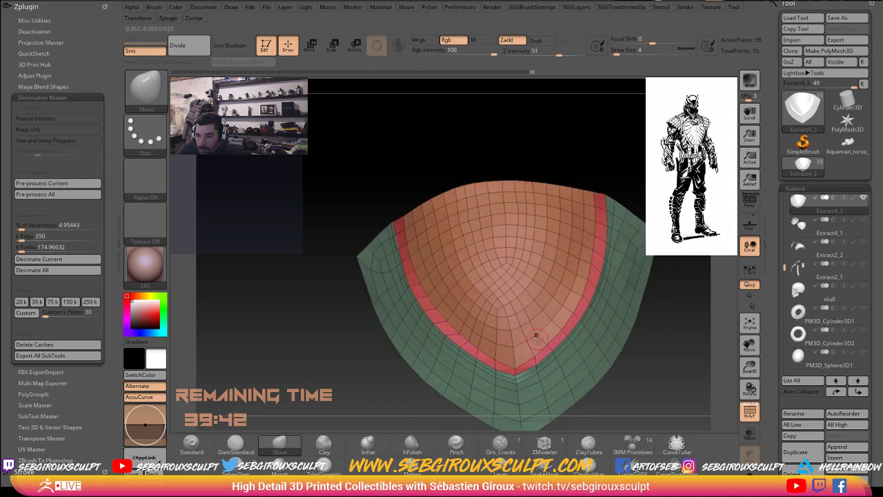
mouse_move(637, 379)
mouse_down()
mouse_move(672, 374)
mouse_move(607, 359)
mouse_move(557, 330)
mouse_up()
Step: Isolate the orange inner panel polygroup and hide it, keeping the green band and red rim
scroll(678, 372, up, 3)
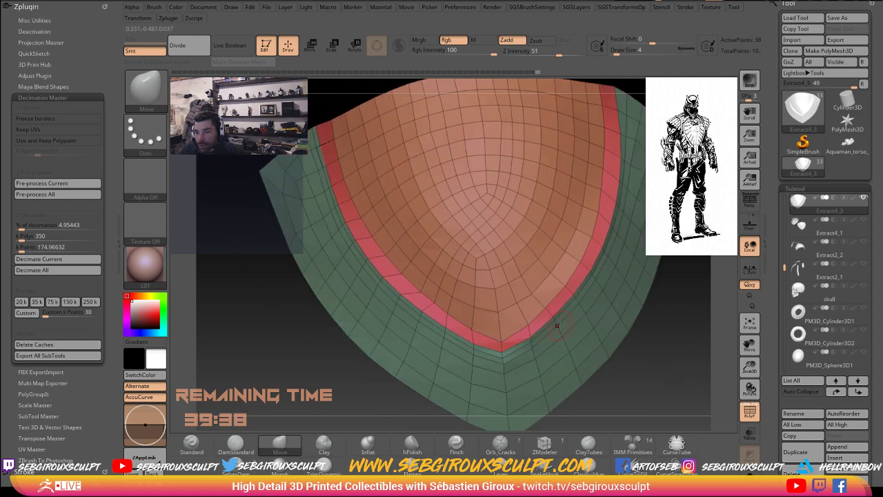
ctrl+shift+click(558, 327)
ctrl+shift+click(557, 328)
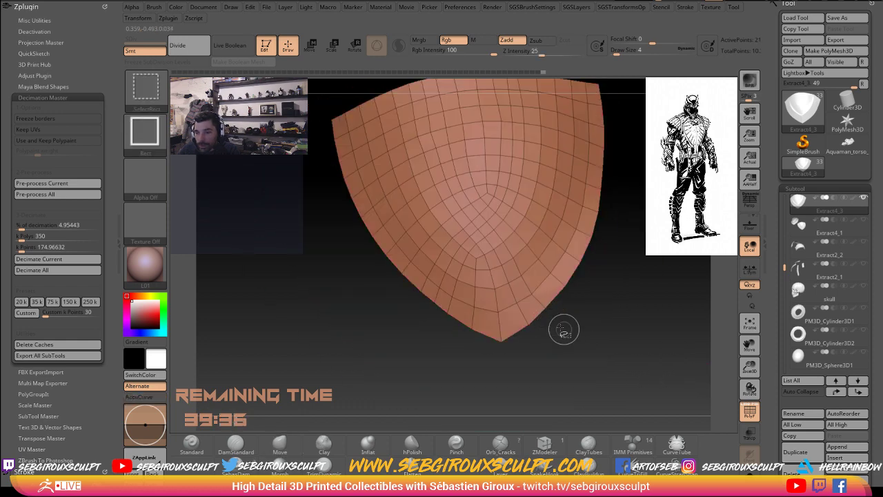
ctrl+shift+drag(660, 306, 673, 369)
scroll(673, 368, up, 2)
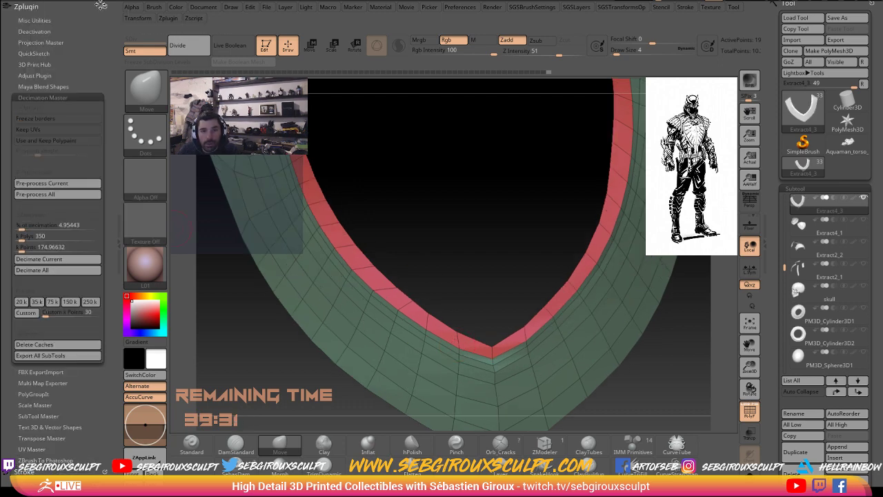
Step: In Stroke Curve Functions, disable Border and Creased edges, then Frame Mesh along polygroup borders
click(168, 18)
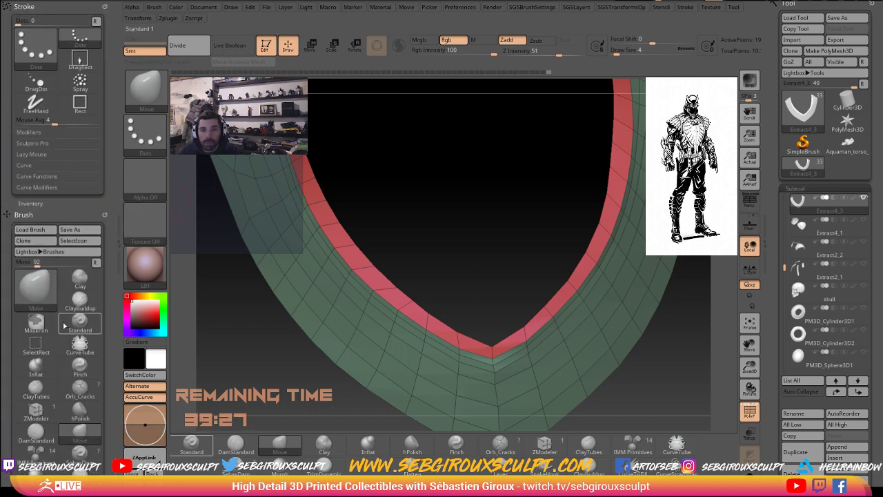
mouse_move(114, 343)
mouse_down()
mouse_move(114, 315)
mouse_move(98, 321)
mouse_up()
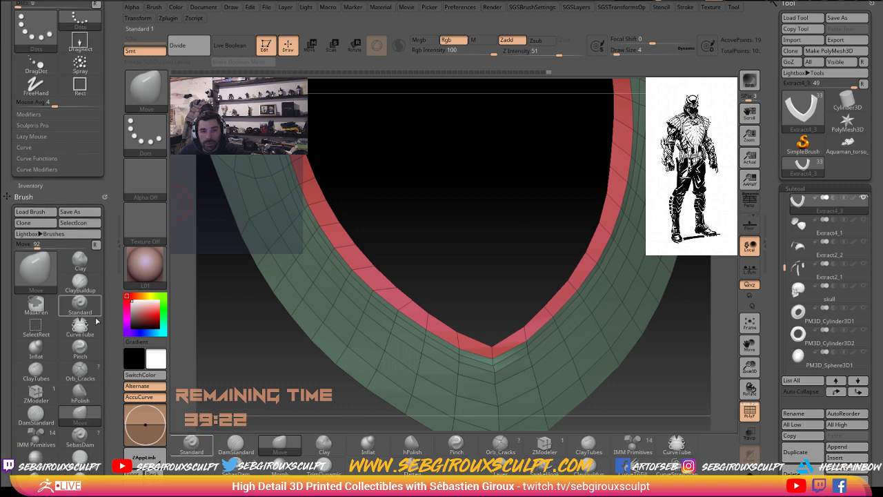
click(36, 158)
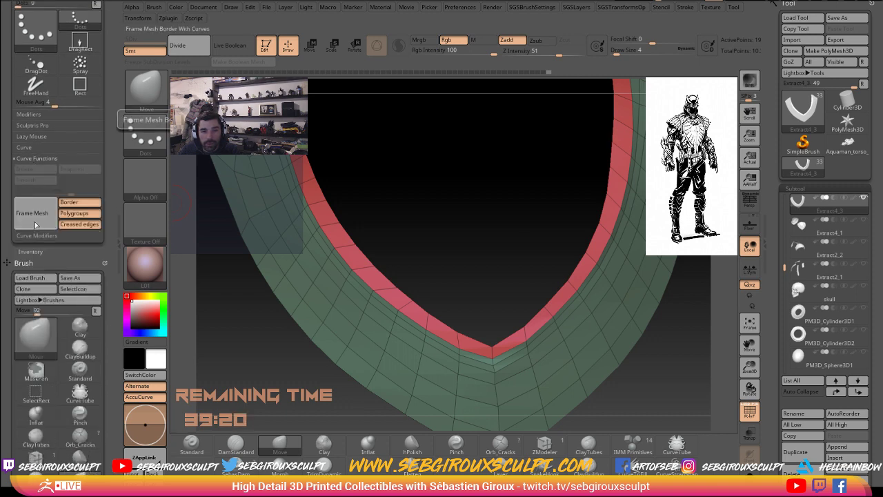
click(81, 202)
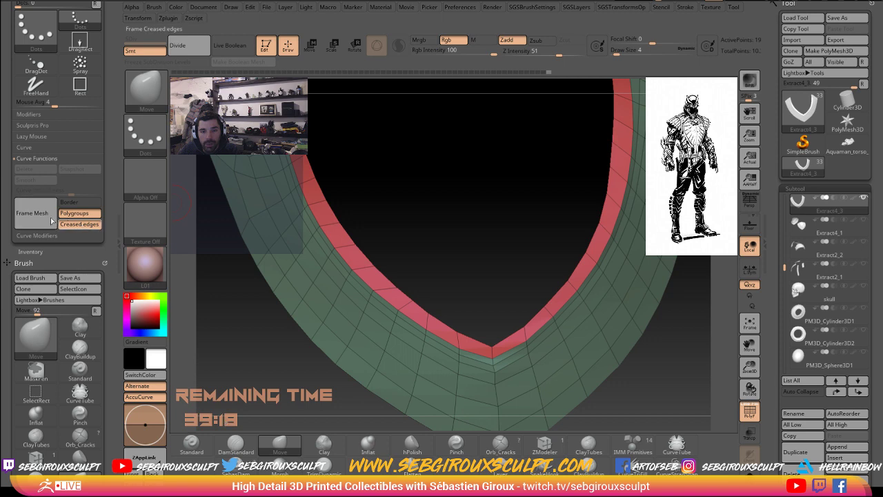
click(80, 225)
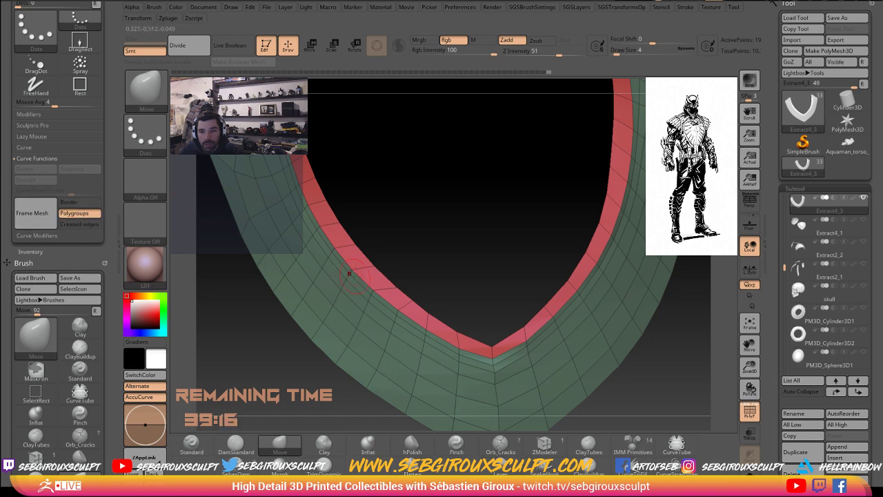
click(33, 216)
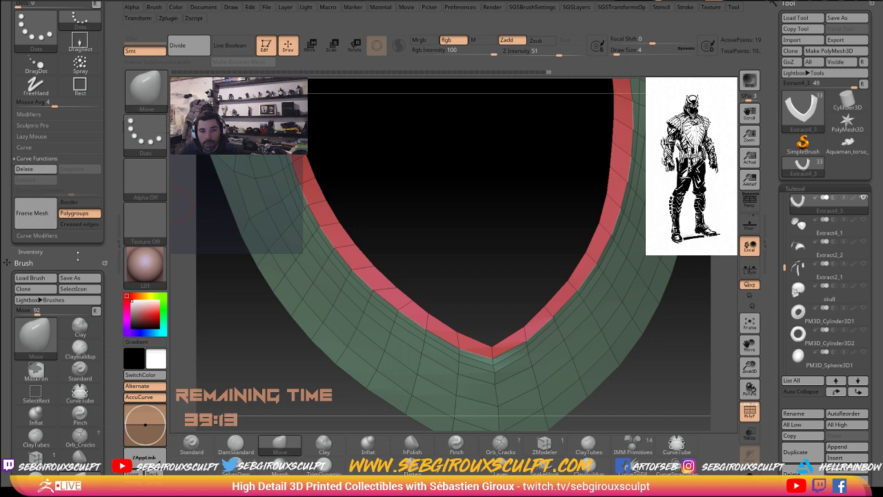
mouse_move(429, 182)
mouse_down()
mouse_move(404, 190)
mouse_move(419, 227)
mouse_move(500, 216)
mouse_move(576, 257)
mouse_move(542, 314)
mouse_up()
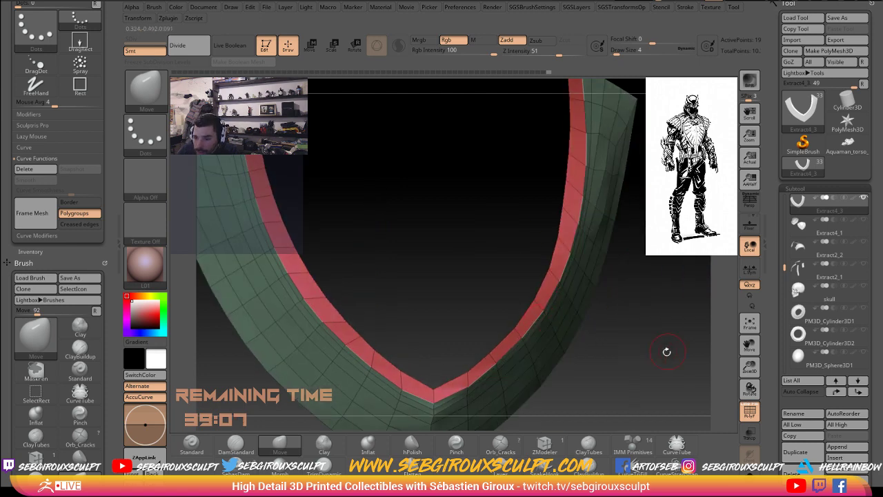
drag(666, 352, 581, 306)
mouse_move(493, 259)
mouse_down()
mouse_move(444, 236)
mouse_move(453, 272)
mouse_up()
drag(647, 374, 603, 422)
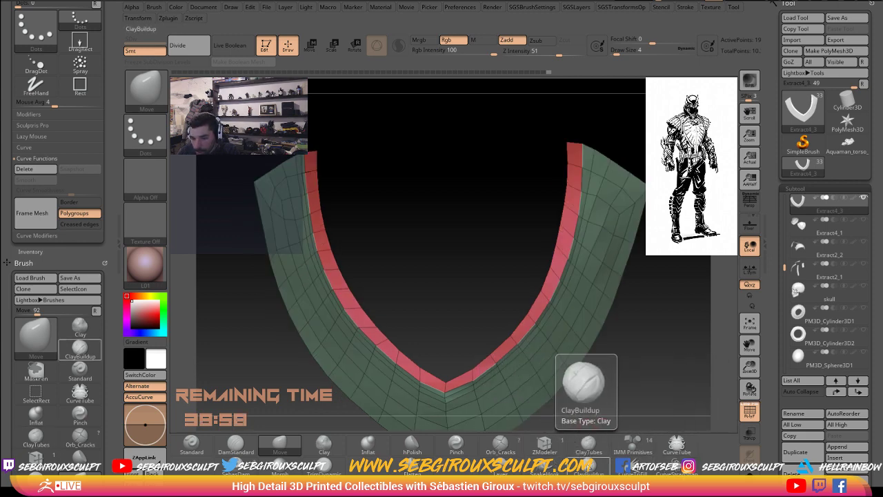
Step: Select CurveTube, test a tube along the red rim curve, and undo it
click(675, 444)
drag(670, 398, 614, 394)
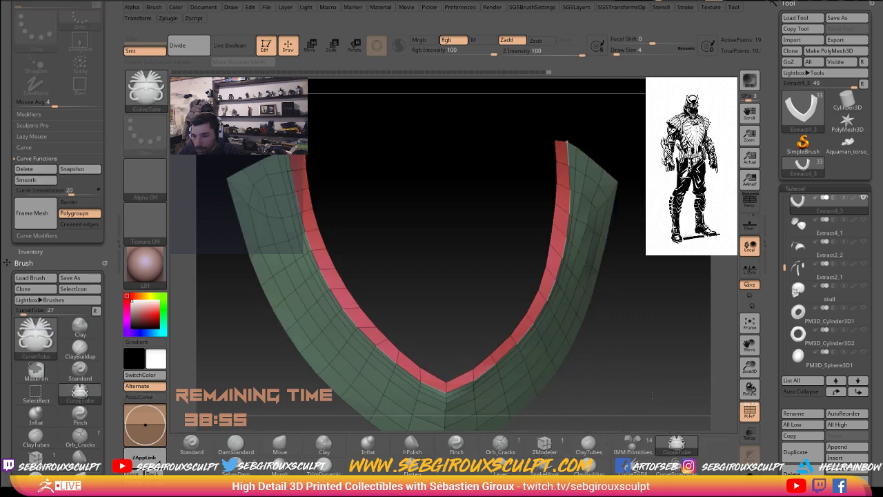
click(519, 340)
drag(636, 357, 652, 337)
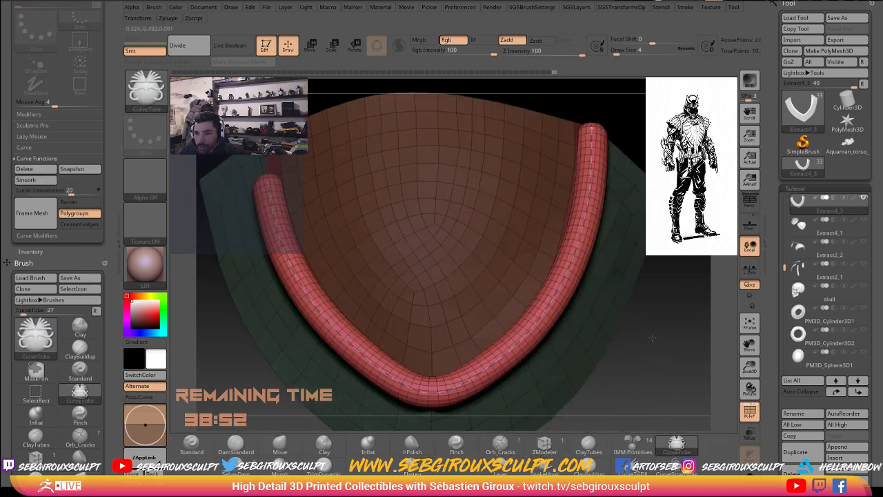
key(ctrl+z)
key(space)
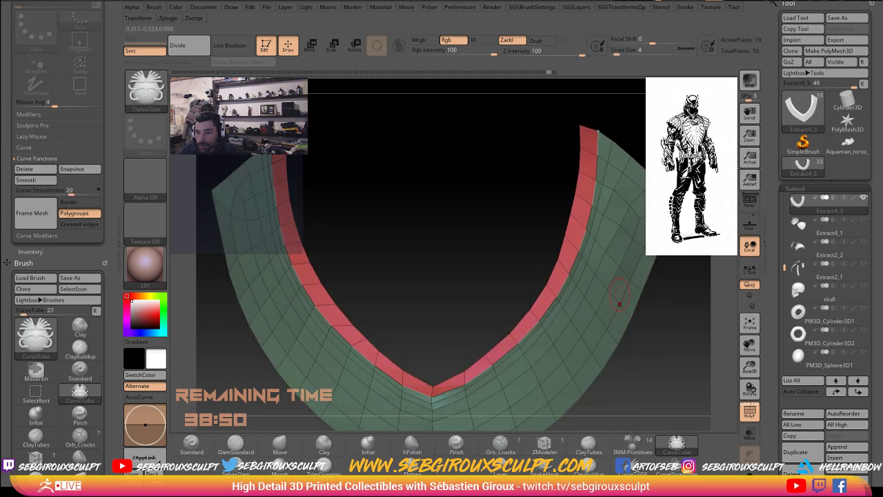
Step: Lower Draw Size to 23 and reapply the tube along the rim at the smaller size
key(space)
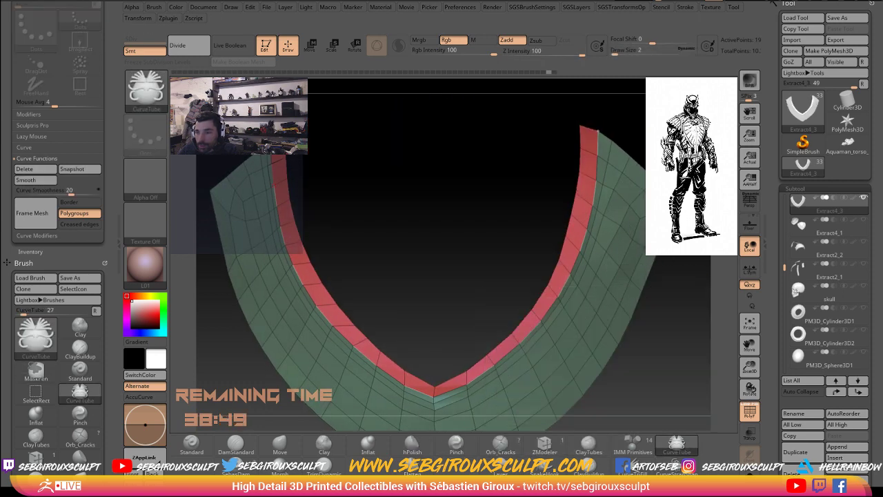
drag(611, 52, 684, 66)
key(space)
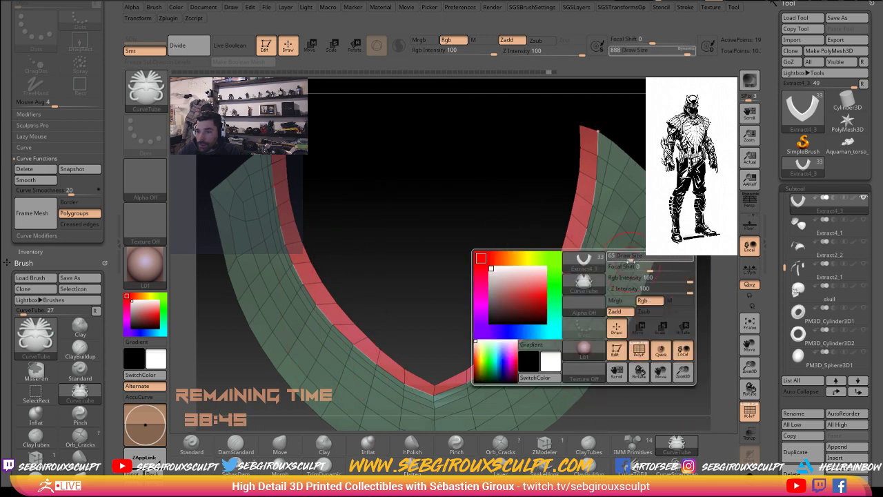
click(561, 287)
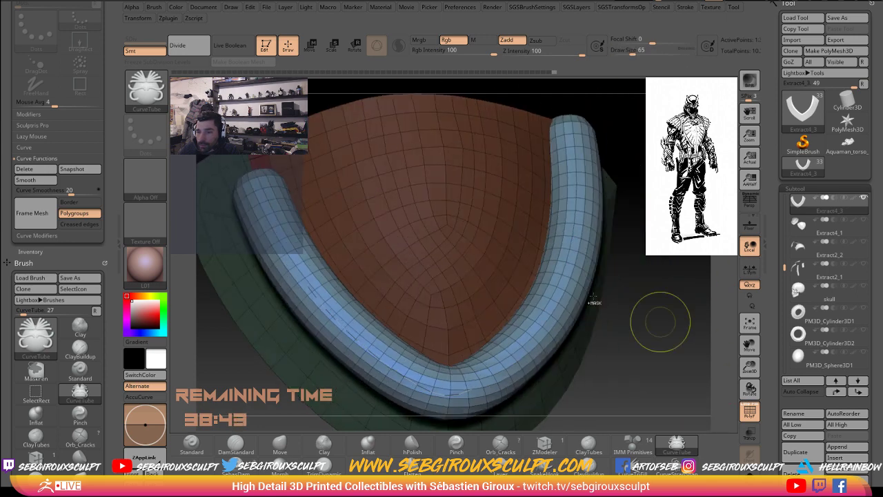
click(593, 298)
key(space)
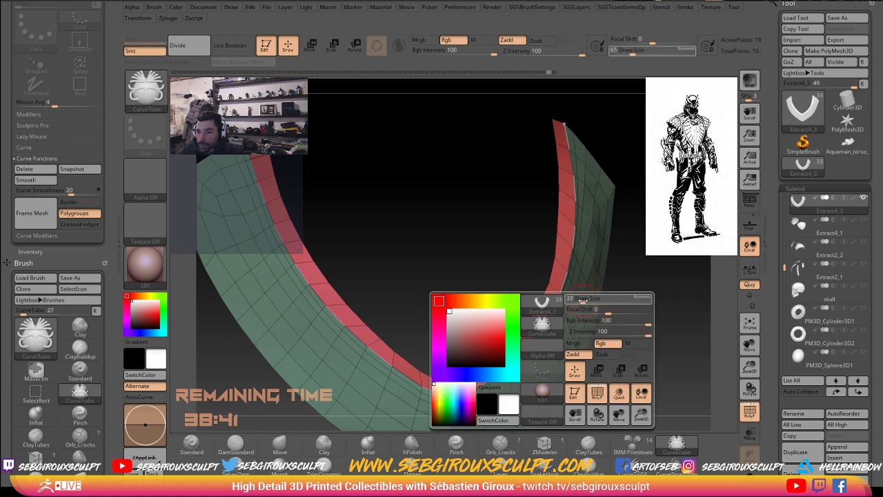
drag(582, 301, 591, 302)
click(593, 301)
Step: Try a thinner tube, undo back to the bare rim, and set Draw Size to 7
key(space)
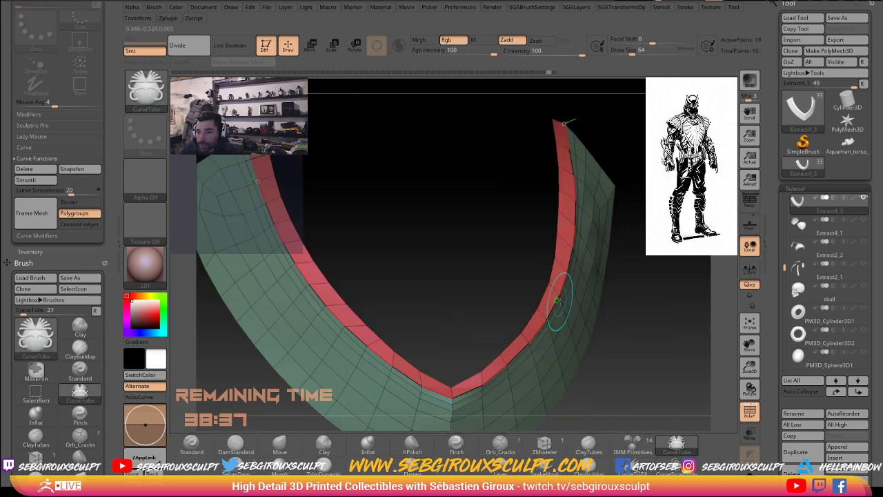
click(588, 302)
drag(687, 337, 575, 310)
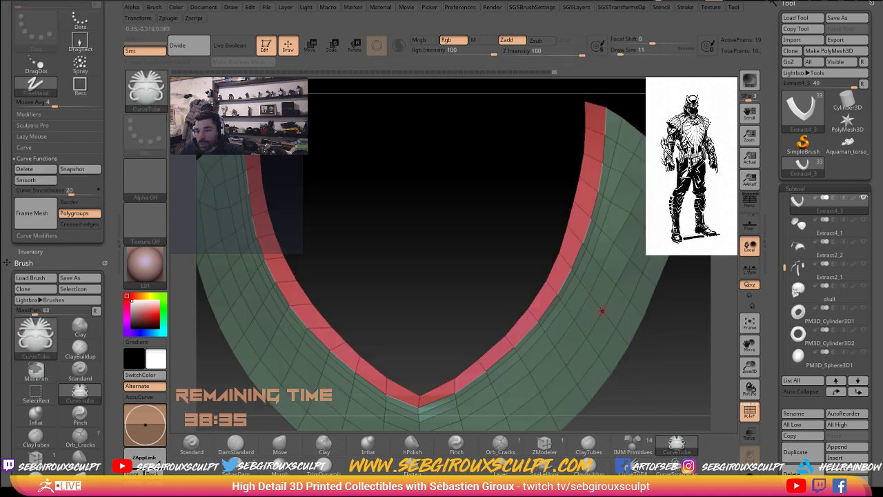
key(space)
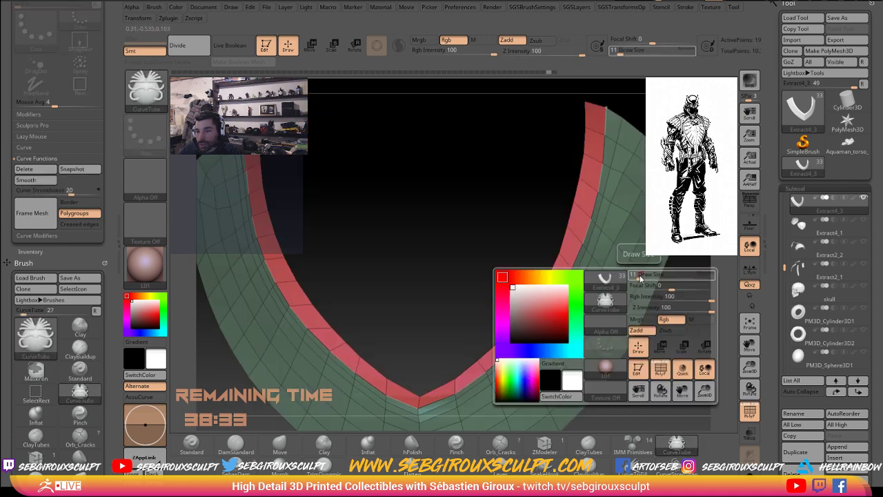
drag(635, 275, 631, 275)
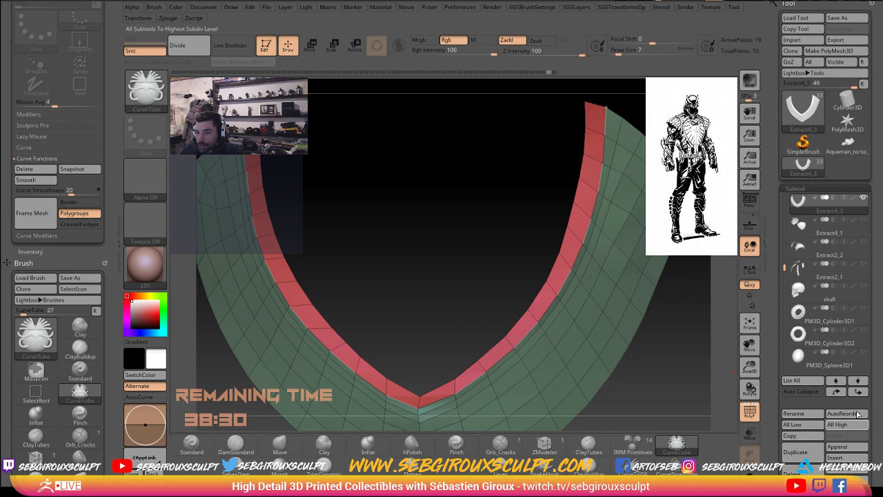
scroll(824, 276, down, 5)
Step: Hide the inner panel and run a CurveTube stroke along the red rim border
click(809, 280)
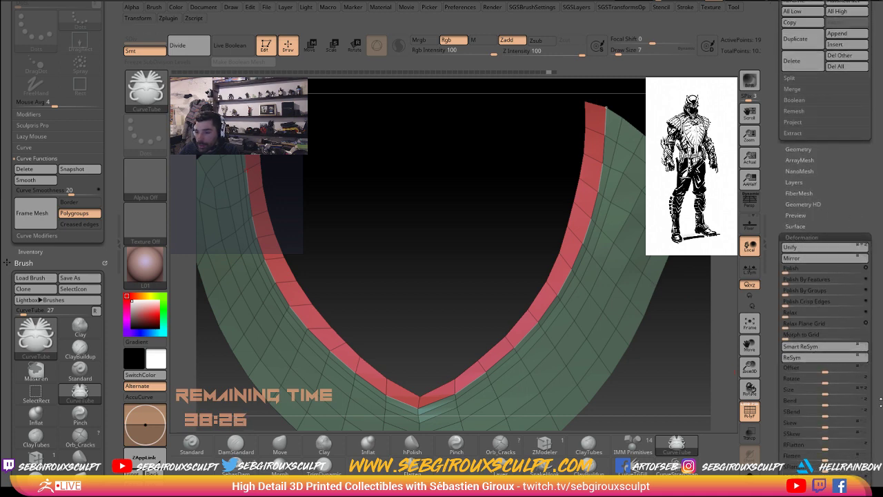
scroll(824, 407, down, 5)
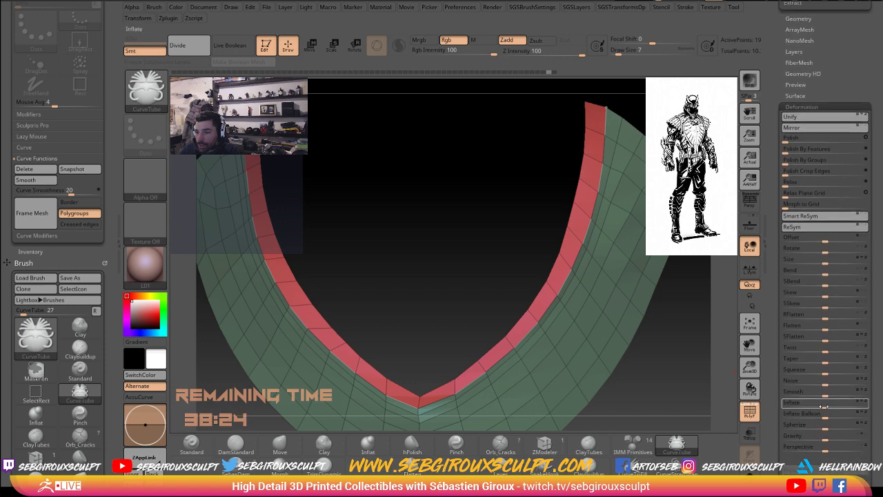
drag(672, 353, 626, 345)
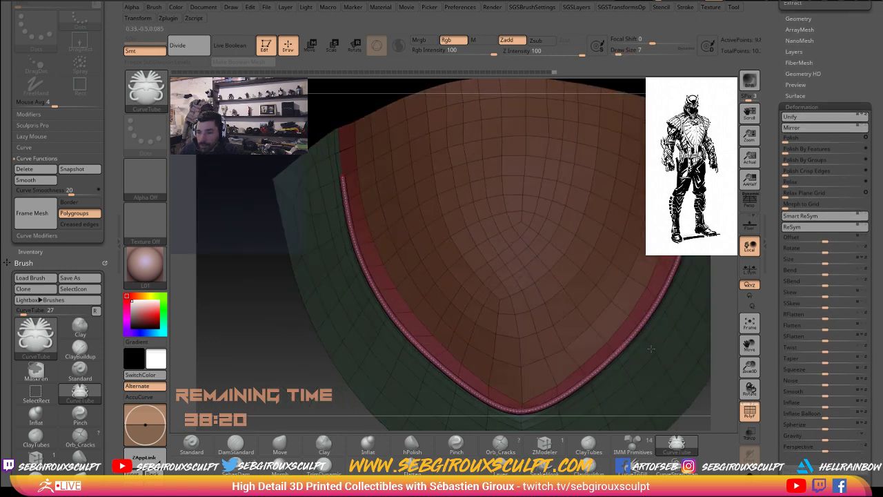
ctrl+shift+click(626, 345)
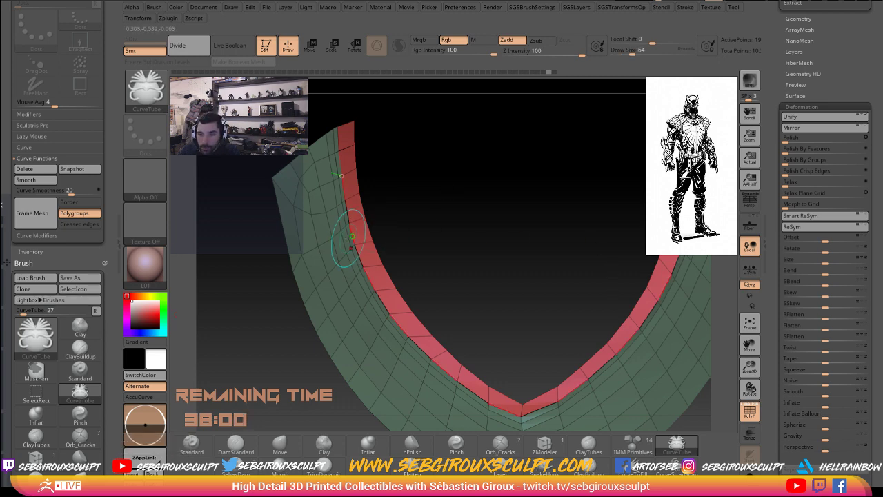
ctrl+shift+click(345, 241)
key(ctrl+z)
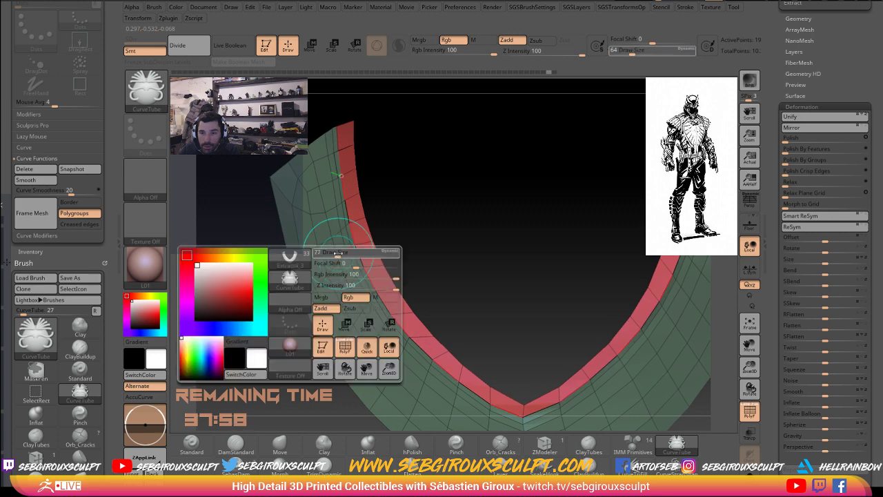
ctrl+shift+click(338, 249)
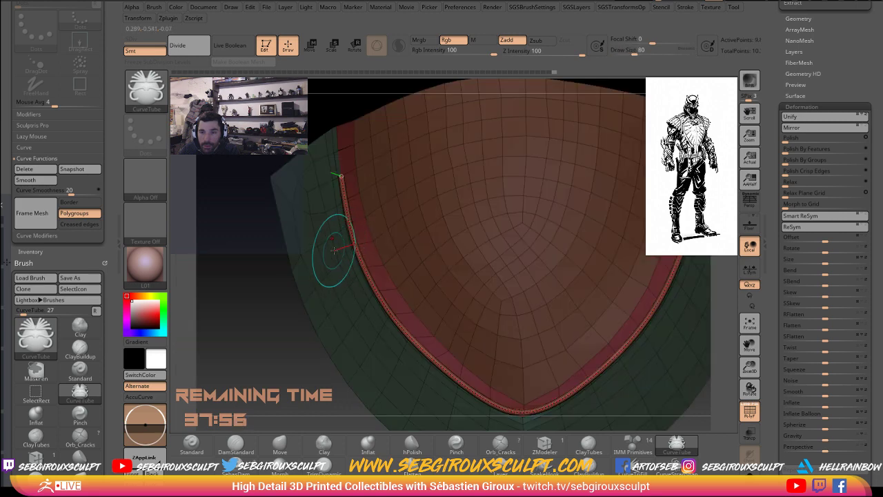
key(ctrl+z)
drag(359, 180, 319, 175)
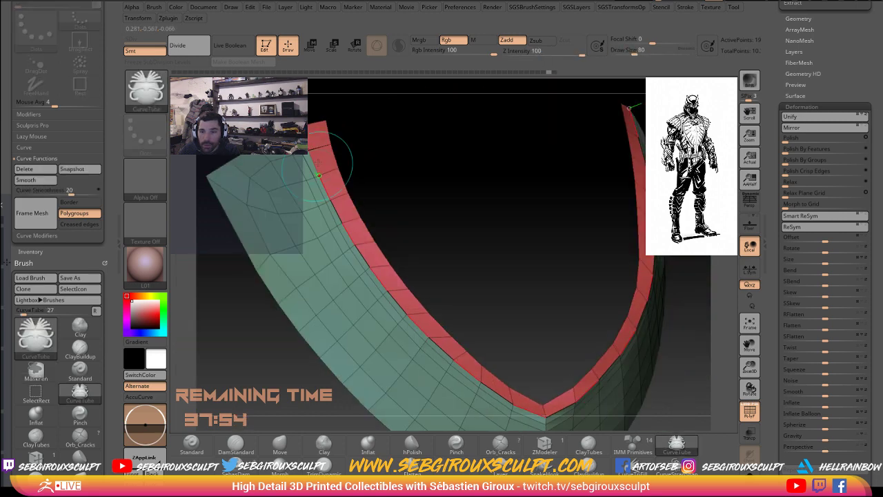
mouse_move(441, 203)
mouse_down()
mouse_move(335, 262)
mouse_move(311, 266)
mouse_move(365, 246)
mouse_up()
key(space)
click(365, 247)
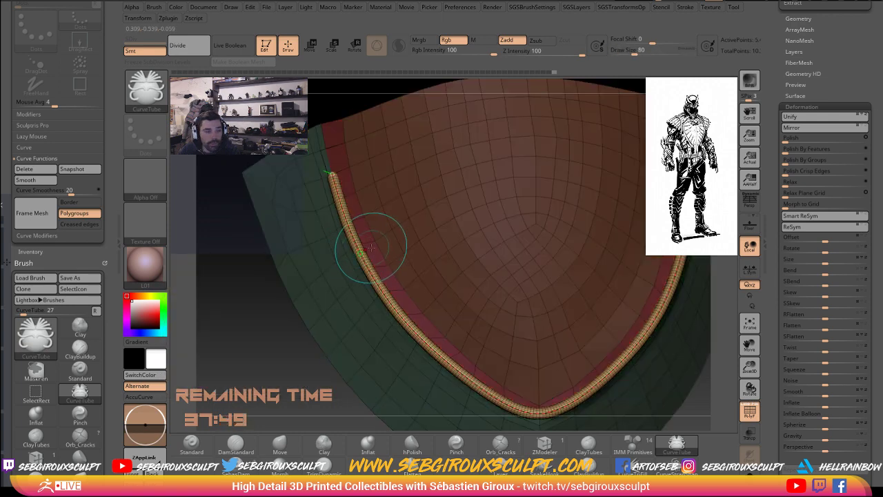
Step: Drag the tube's ends up to both top corners and fit its bottom point into the shield tip
drag(223, 349, 440, 343)
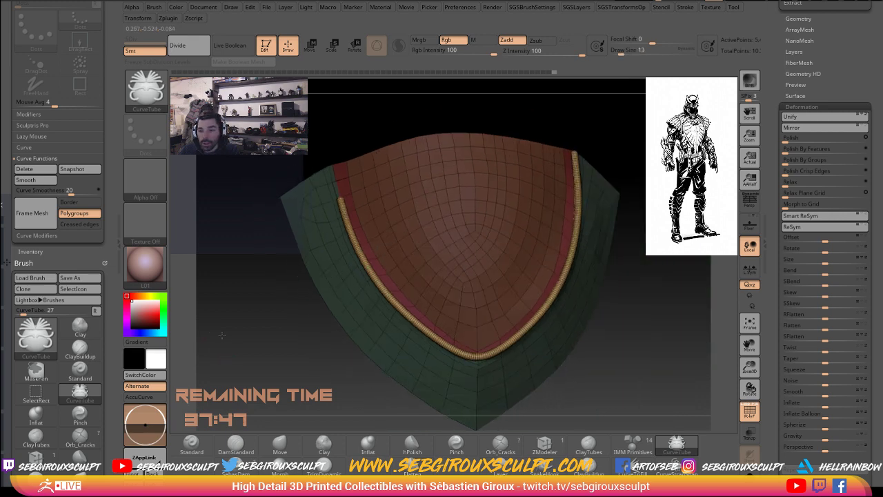
key(b)
key(m)
key(v)
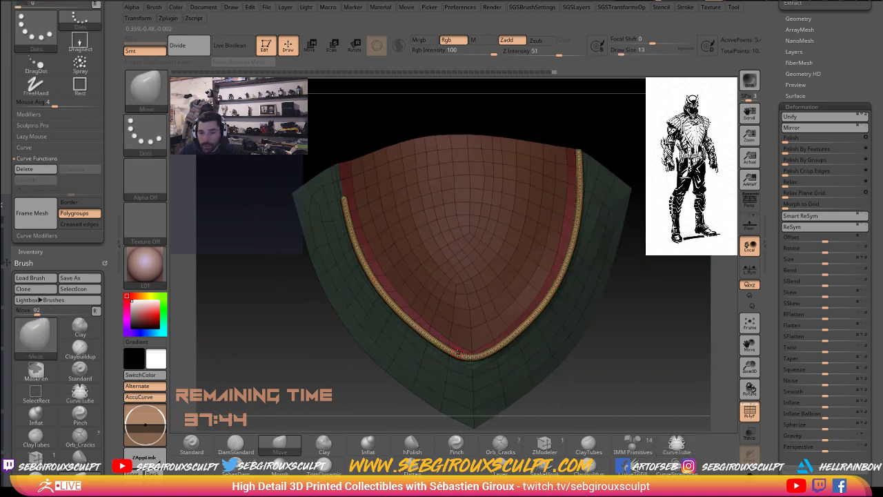
click(676, 443)
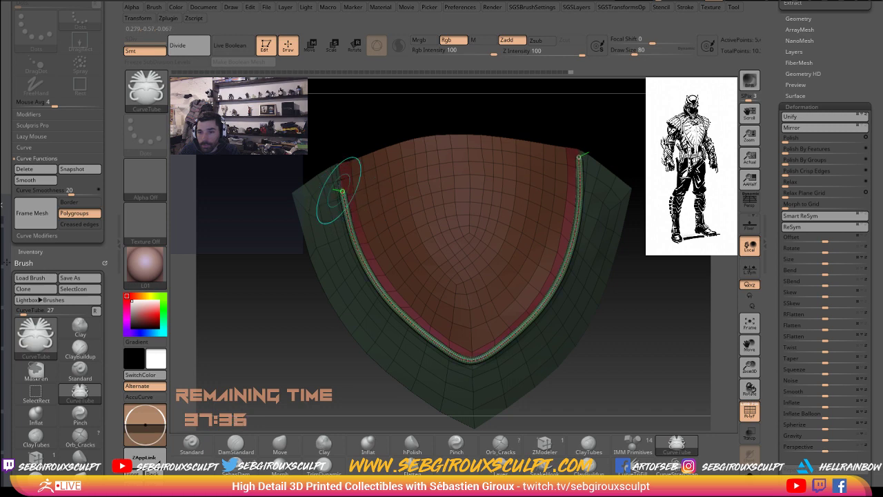
drag(341, 193, 338, 182)
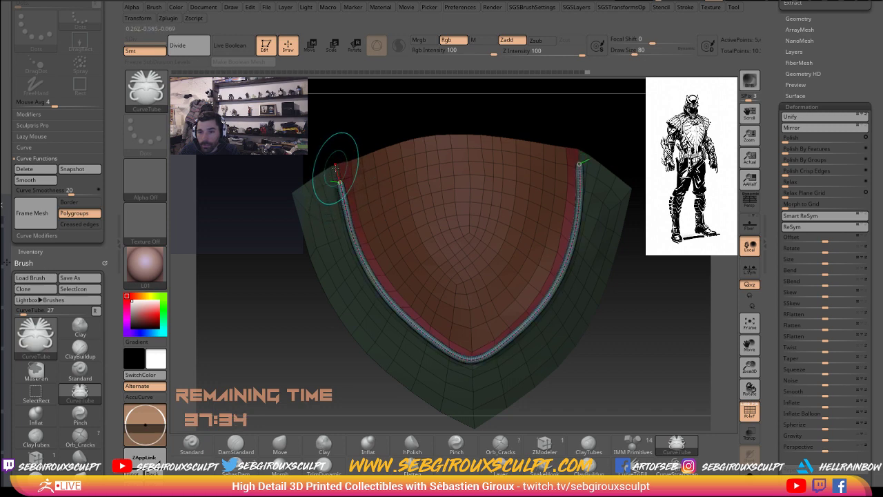
drag(336, 167, 331, 149)
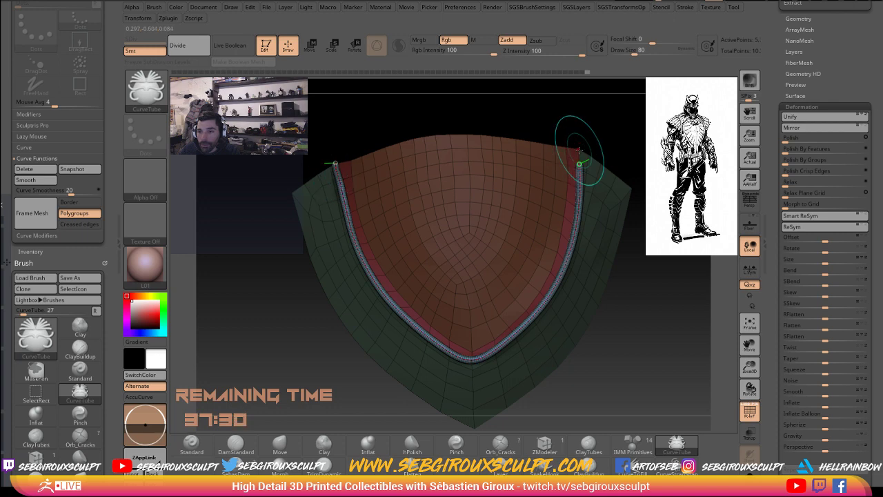
drag(578, 150, 581, 143)
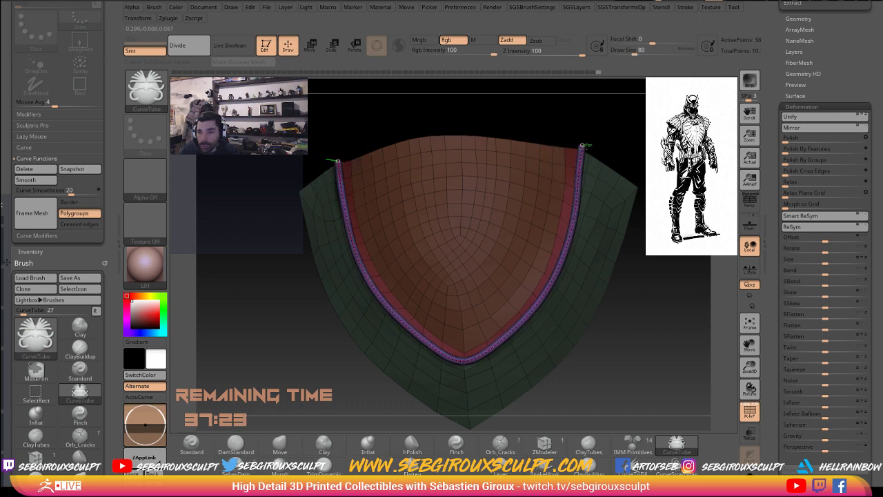
drag(351, 165, 342, 153)
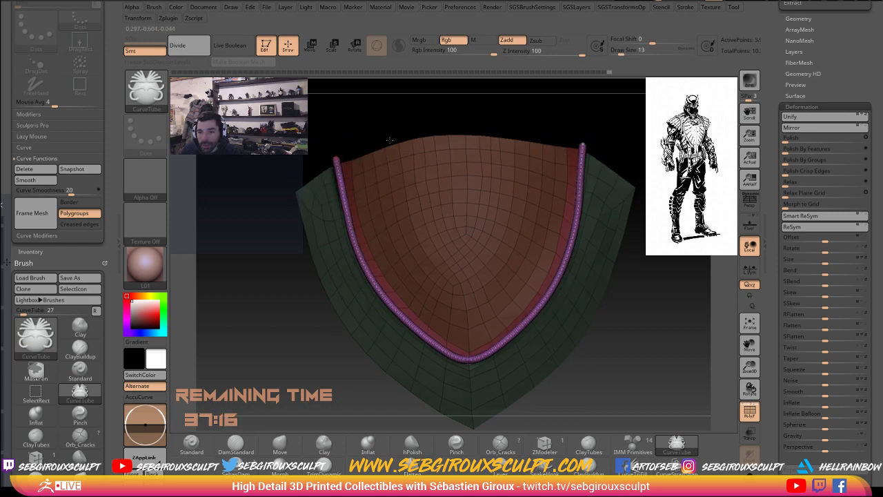
drag(361, 153, 444, 354)
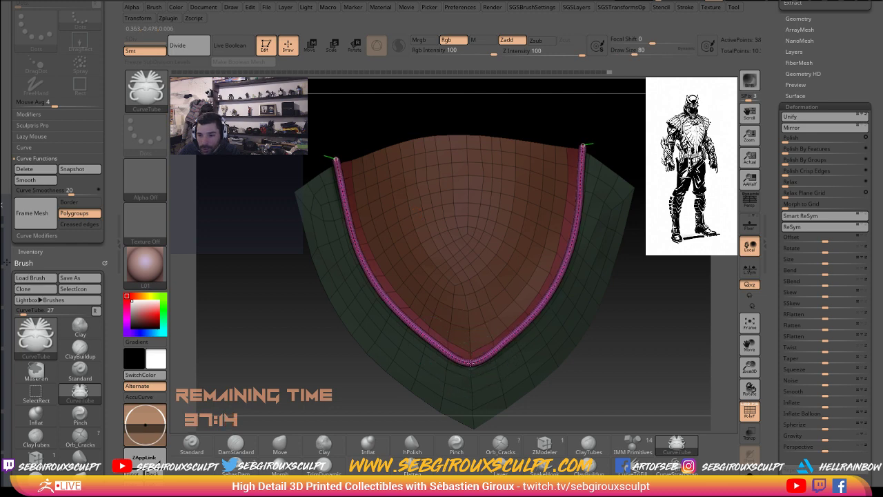
mouse_move(463, 344)
mouse_down()
mouse_move(492, 354)
mouse_move(619, 343)
mouse_up()
Step: Lower the Draw Size to 27 and orbit to check the tube from several sides
key(space)
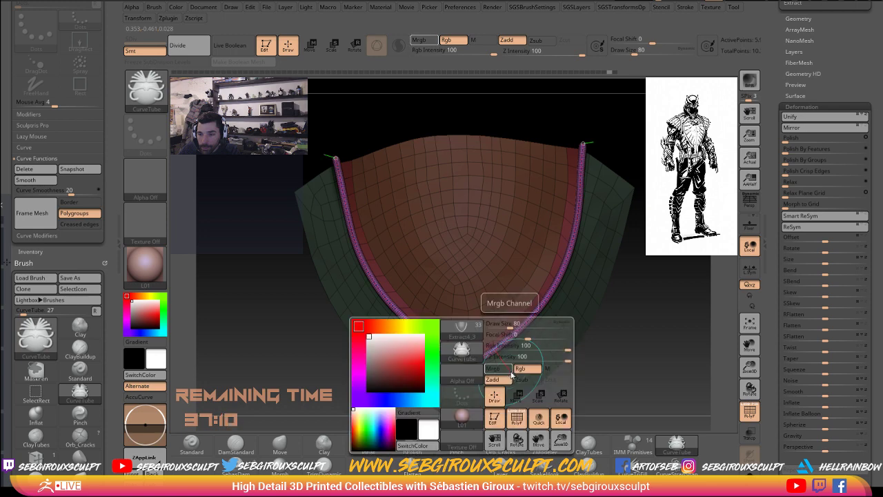
drag(525, 324, 486, 324)
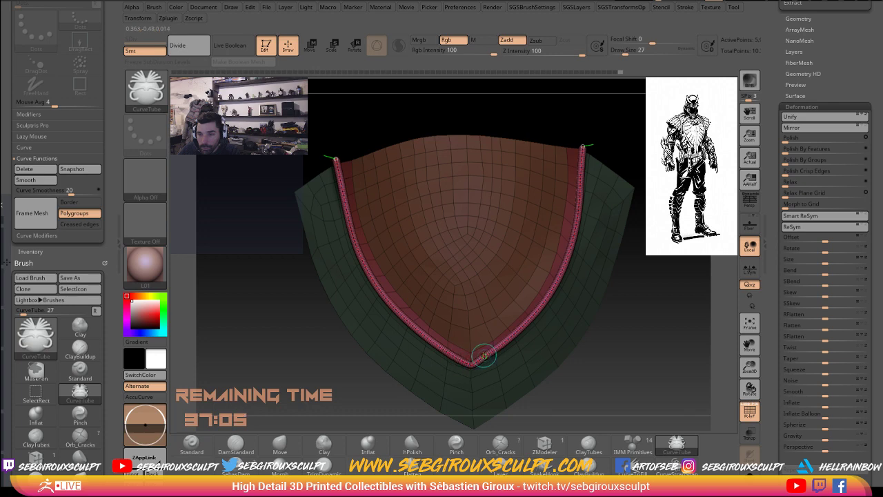
mouse_move(515, 358)
right_down()
mouse_move(639, 363)
mouse_move(429, 217)
right_up()
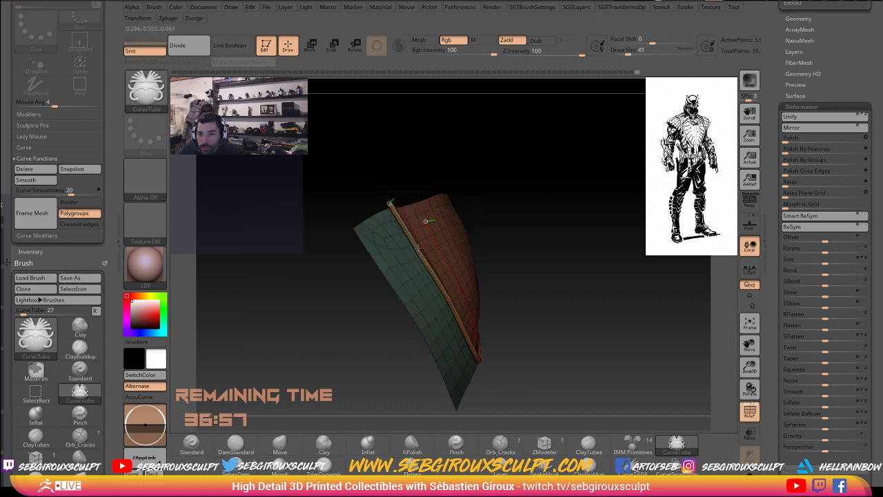
mouse_move(407, 231)
right_down()
mouse_move(439, 186)
mouse_move(445, 205)
mouse_move(487, 229)
right_up()
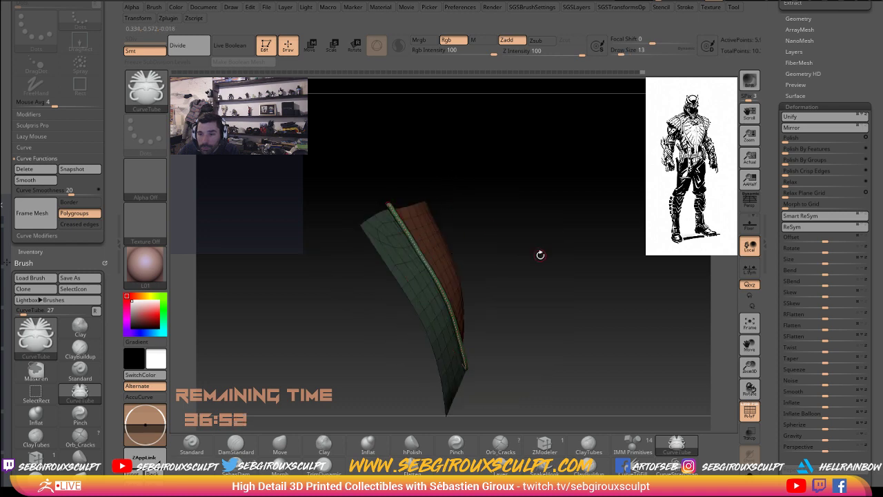
mouse_move(540, 254)
right_down()
mouse_move(579, 181)
mouse_move(524, 176)
right_up()
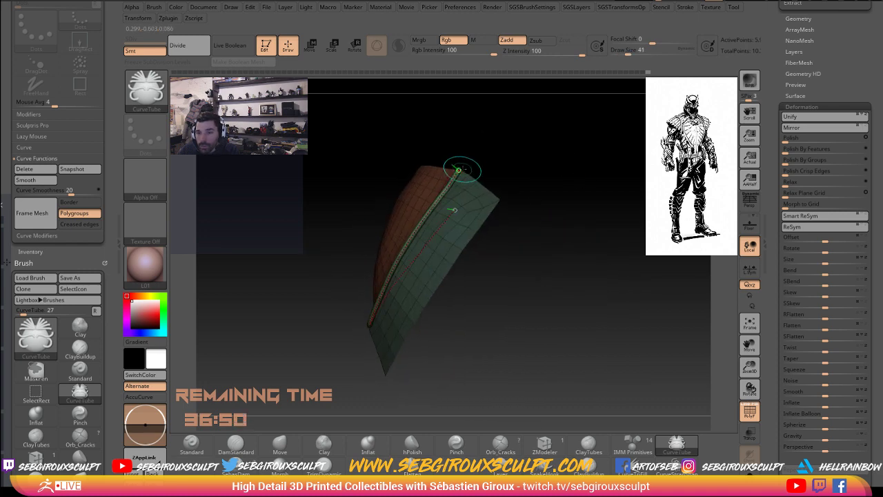
mouse_move(459, 169)
right_down()
mouse_move(586, 203)
mouse_move(617, 286)
mouse_move(573, 296)
right_up()
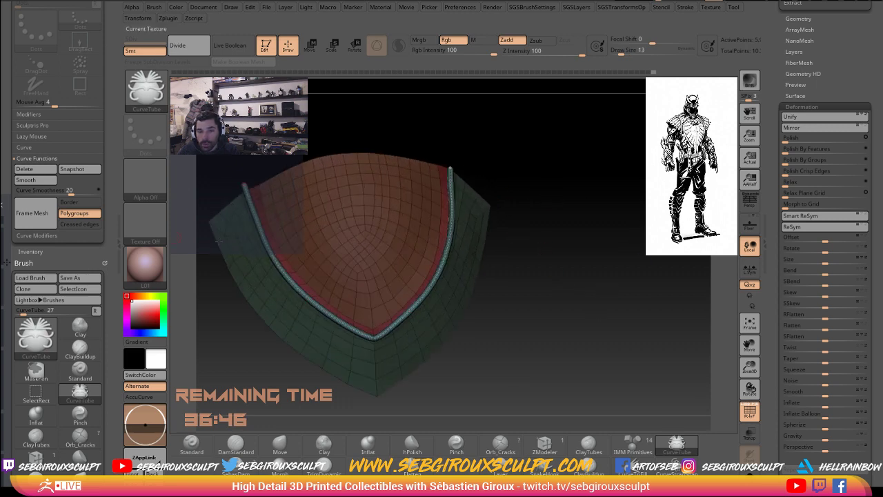
Step: Delete the curve, keeping the tube, and use Split Masked Points to separate the tube
click(24, 170)
right_drag(544, 296, 412, 226)
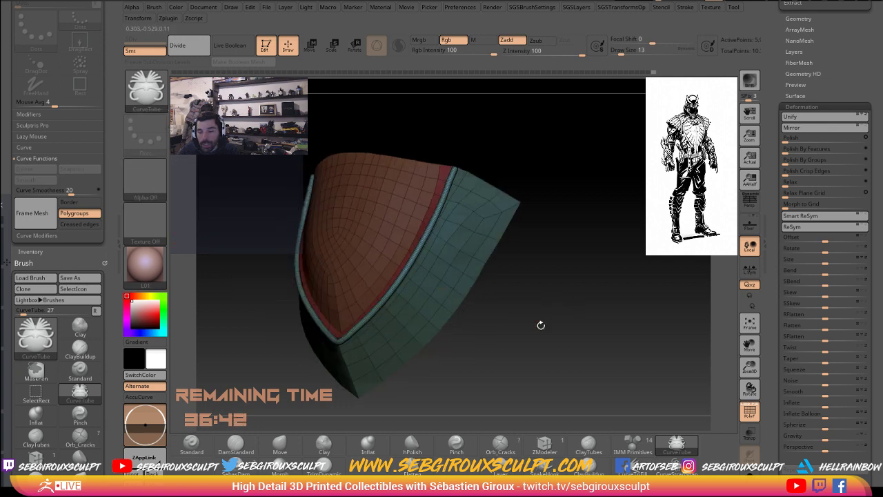
mouse_move(541, 325)
right_down()
mouse_move(517, 363)
mouse_move(455, 229)
right_up()
right_drag(582, 283, 551, 249)
key(space)
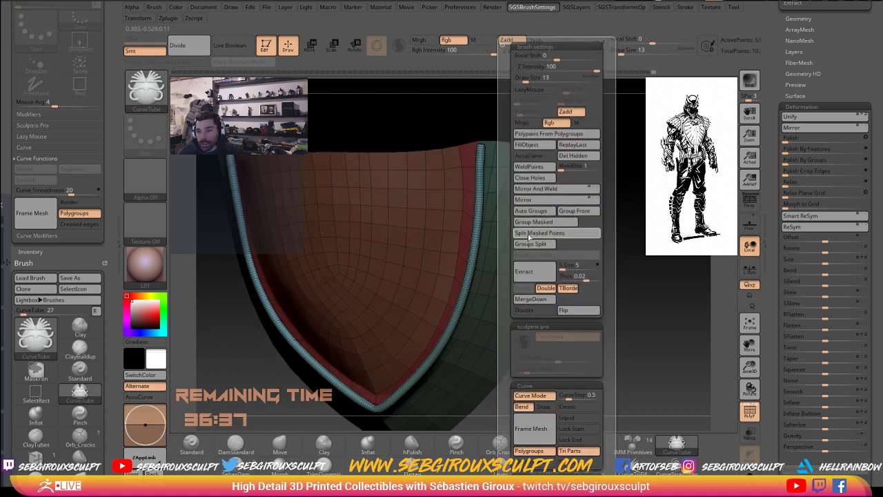
click(531, 233)
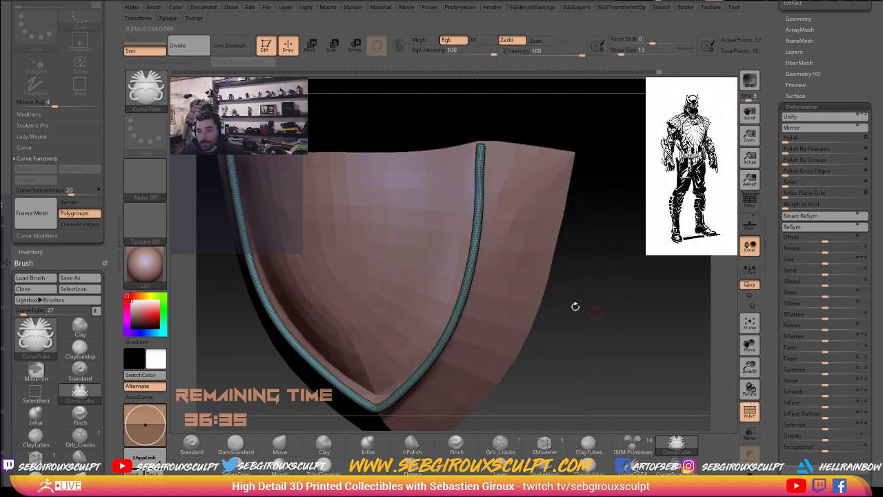
Step: ZRemesh the tube, then select the Extract4_4 shield subtool
mouse_move(573, 305)
right_down()
mouse_move(536, 282)
mouse_move(514, 283)
right_up()
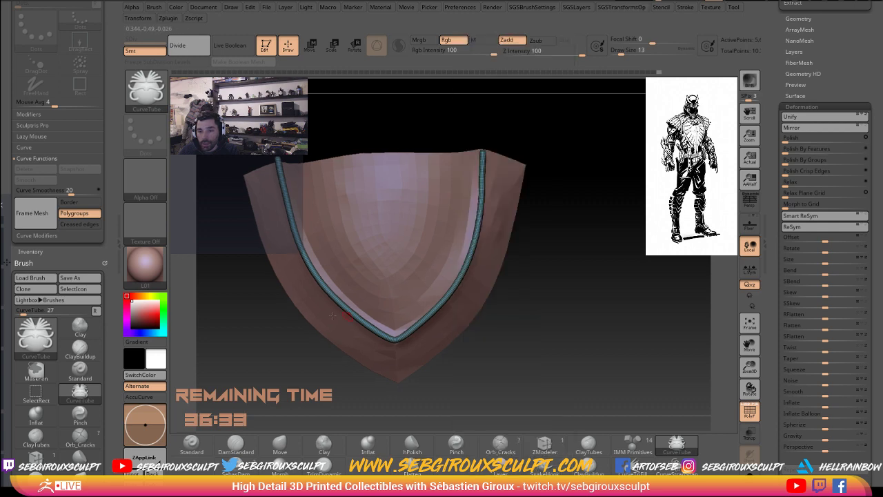
mouse_move(549, 331)
right_down()
mouse_move(509, 320)
mouse_move(530, 325)
right_up()
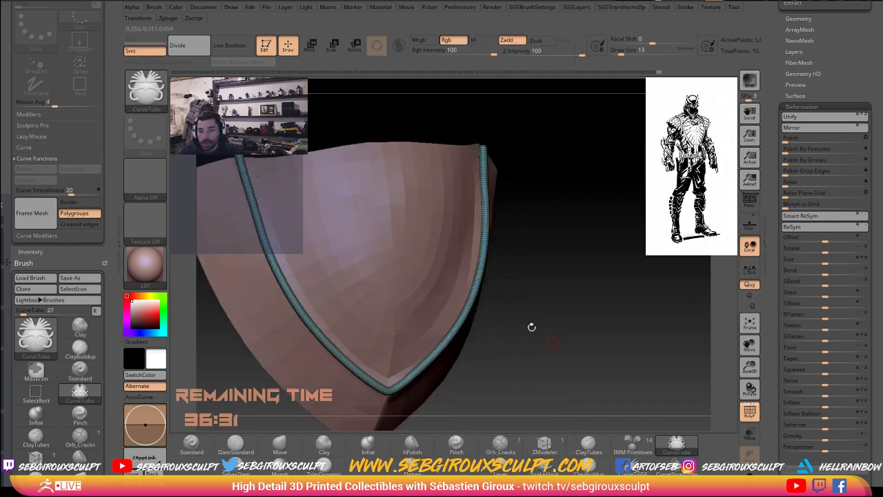
key(space)
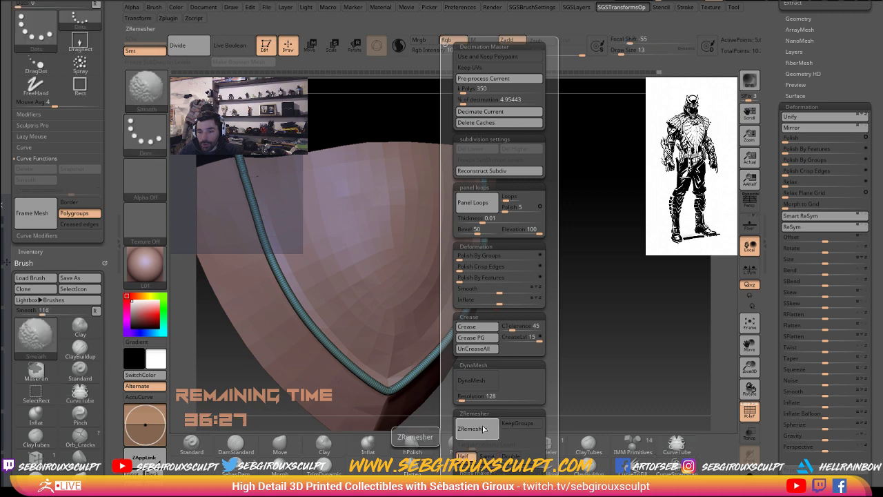
shift+click(482, 429)
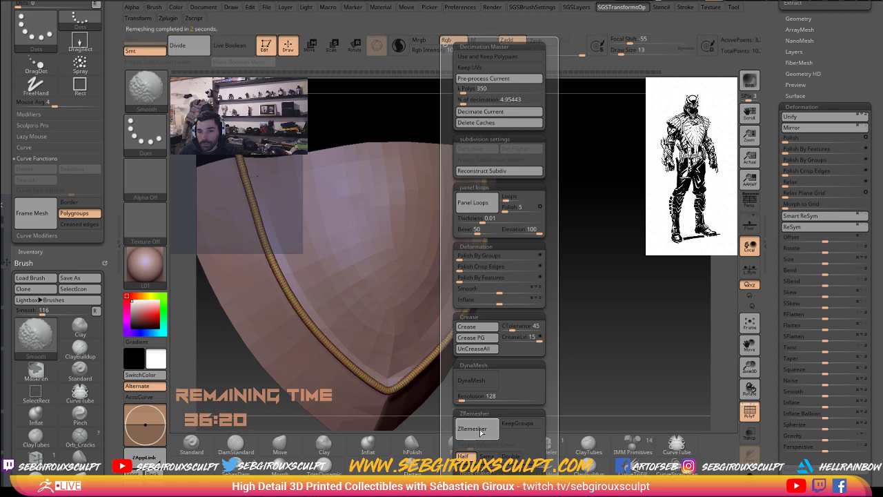
click(477, 430)
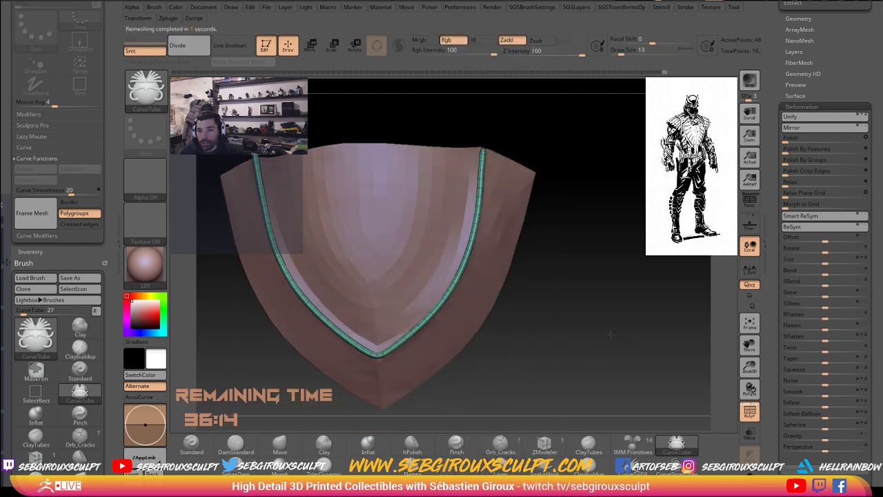
mouse_move(621, 343)
mouse_down()
mouse_move(481, 308)
mouse_move(552, 322)
mouse_move(526, 327)
mouse_move(476, 311)
mouse_move(414, 317)
mouse_move(439, 288)
mouse_up()
Step: With the Move brush at size 39, pull the inner rim near the tip into shape
key(b)
key(m)
key(v)
key(space)
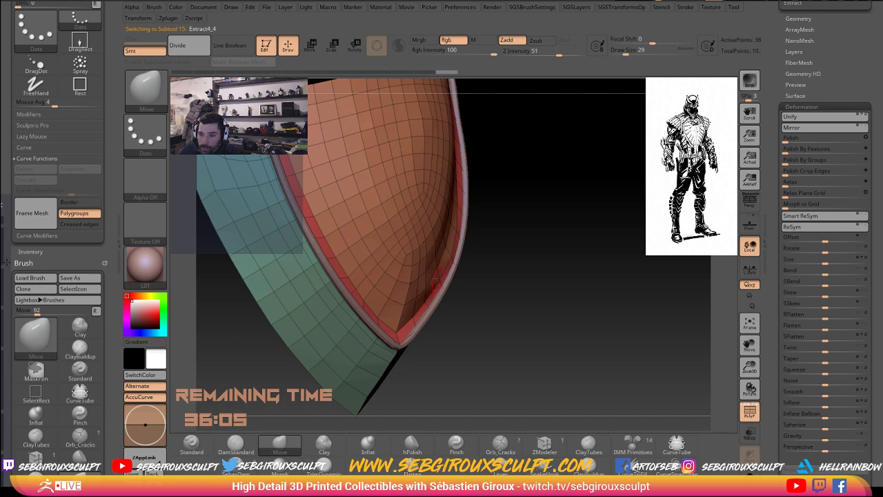
drag(431, 279, 438, 270)
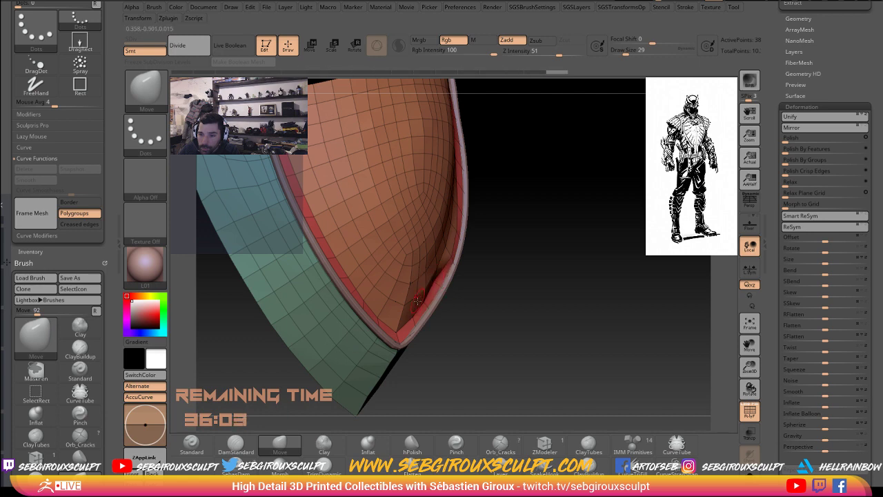
mouse_move(423, 300)
right_down()
mouse_move(482, 196)
mouse_move(483, 172)
right_up()
right_click(483, 172)
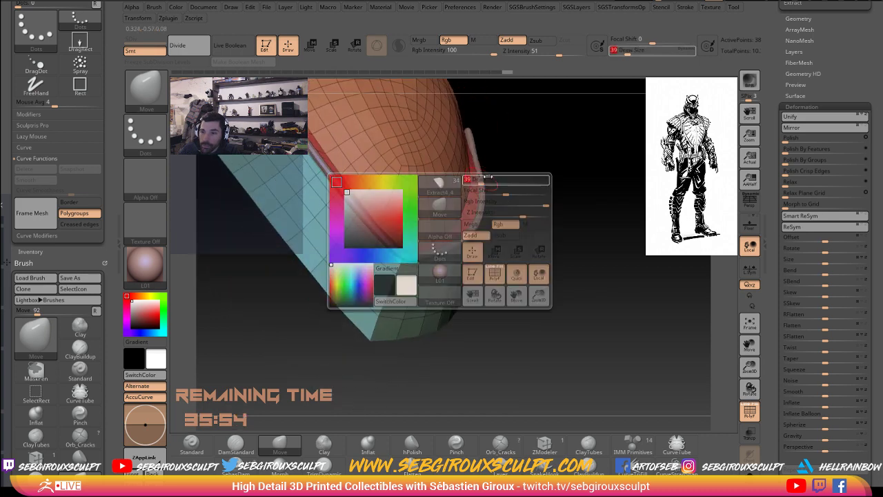
drag(483, 181, 516, 160)
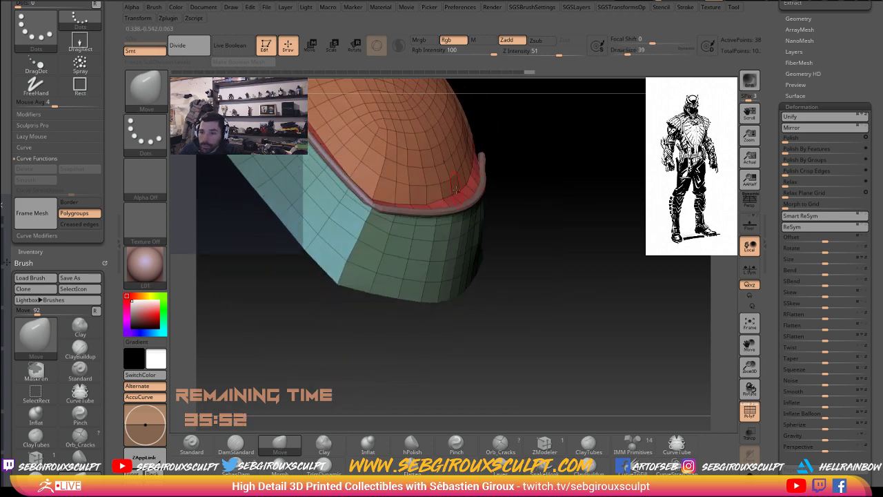
drag(456, 189, 470, 167)
Step: Orbit around the rim and lower band, nudging the surface near the rim
mouse_move(470, 167)
right_down()
mouse_move(483, 153)
mouse_move(423, 159)
right_up()
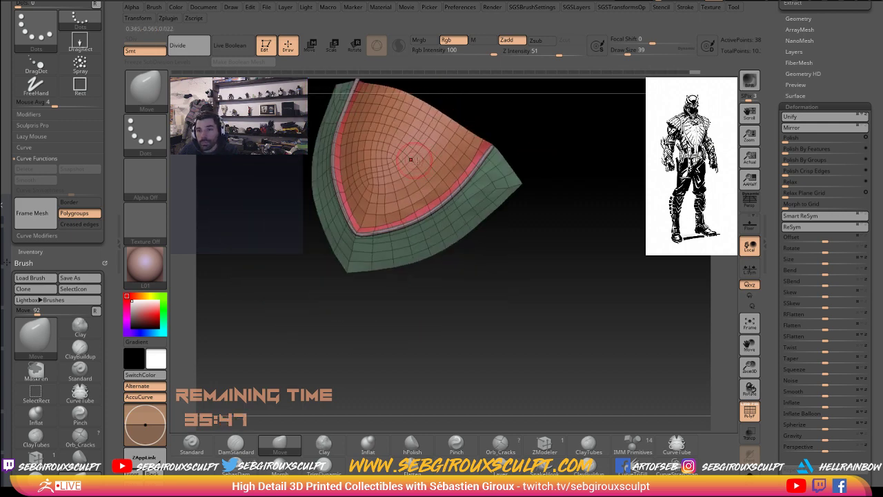
right_drag(532, 173, 441, 162)
right_drag(565, 198, 552, 163)
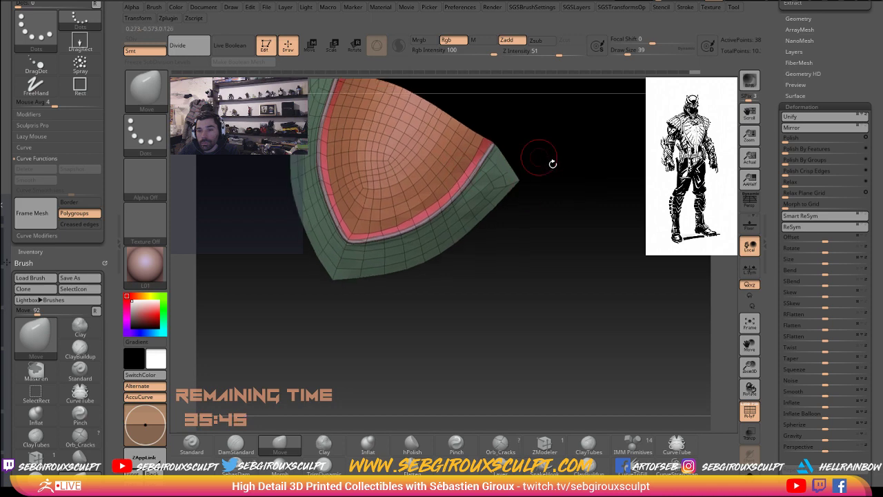
click(198, 7)
mouse_move(138, 18)
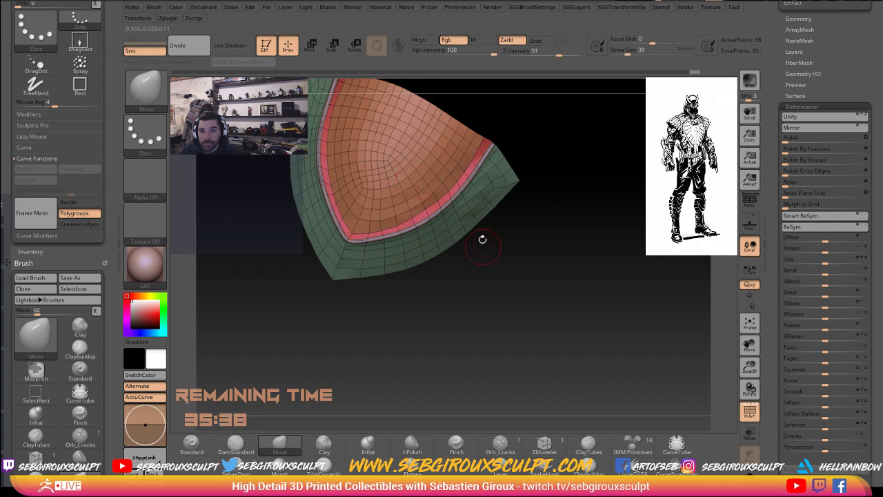
drag(482, 239, 470, 158)
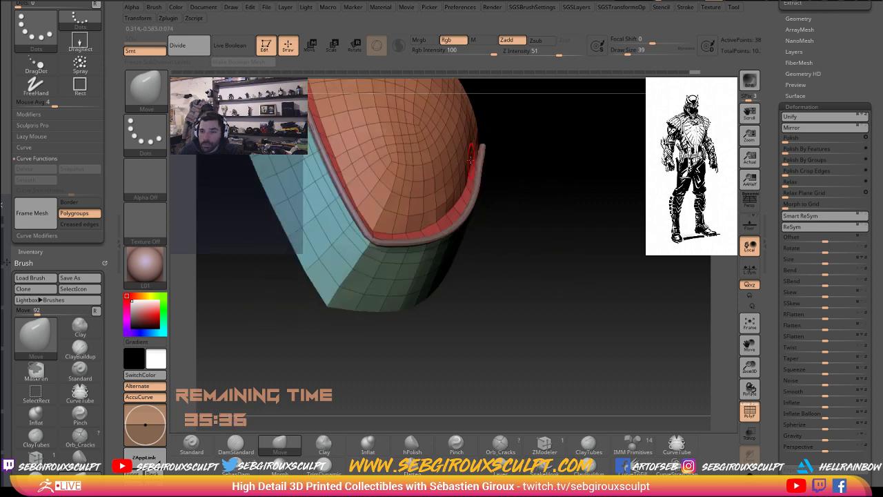
mouse_move(526, 167)
mouse_down()
mouse_move(556, 168)
mouse_move(478, 161)
mouse_up()
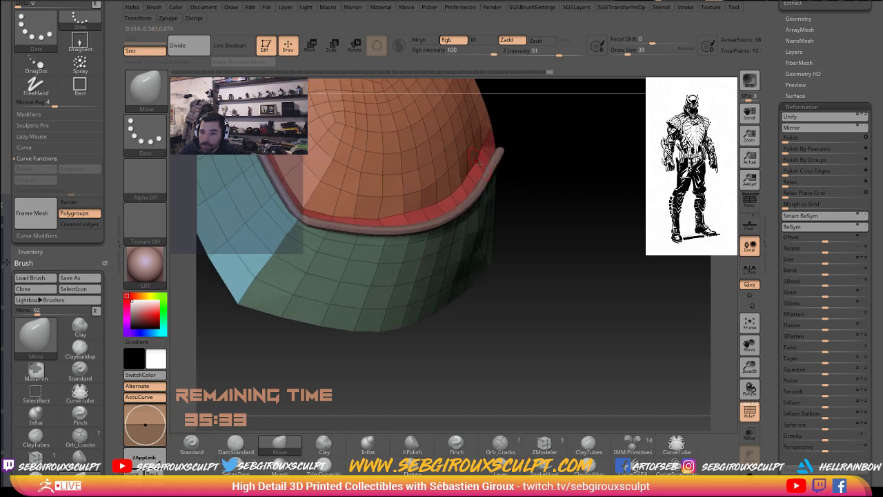
drag(512, 138, 494, 131)
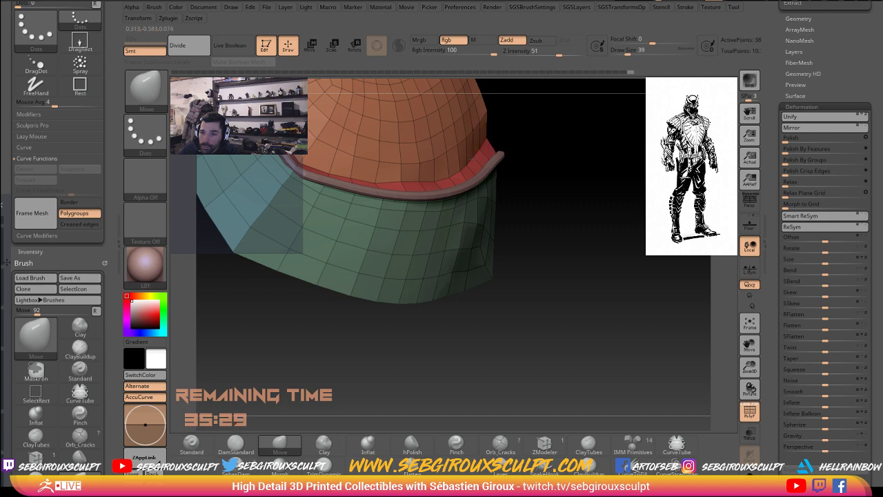
drag(526, 144, 352, 173)
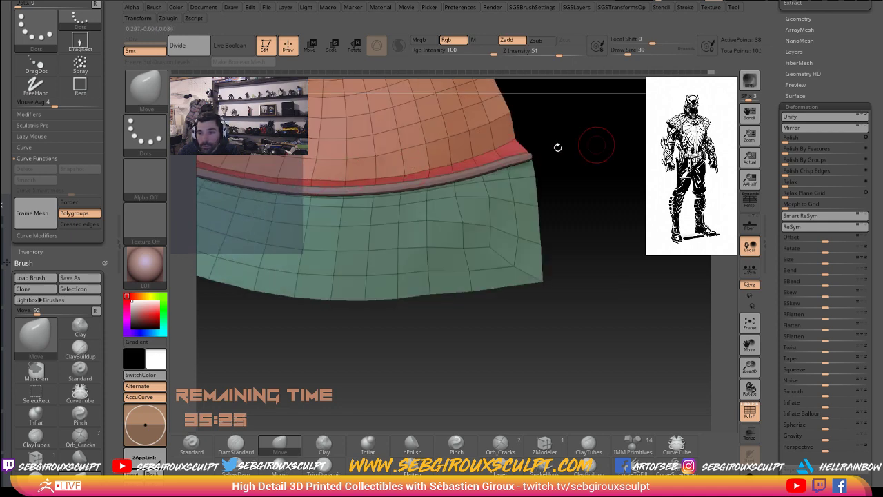
mouse_move(556, 144)
mouse_down()
mouse_move(635, 177)
mouse_move(556, 185)
mouse_move(485, 218)
mouse_up()
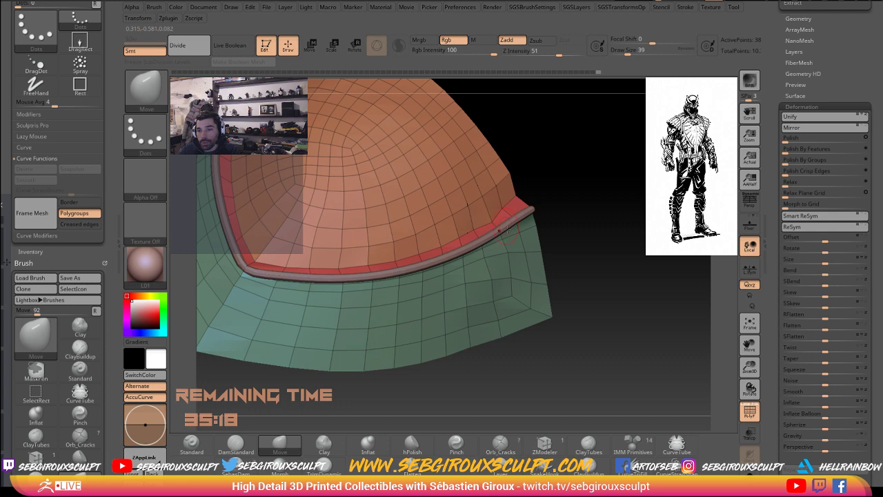
mouse_move(587, 191)
mouse_down()
mouse_move(586, 203)
mouse_move(459, 224)
mouse_up()
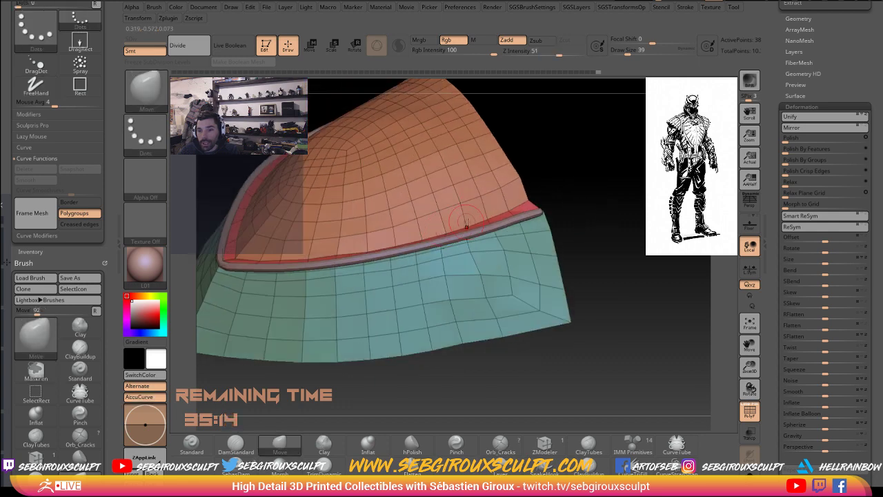
drag(498, 212, 508, 209)
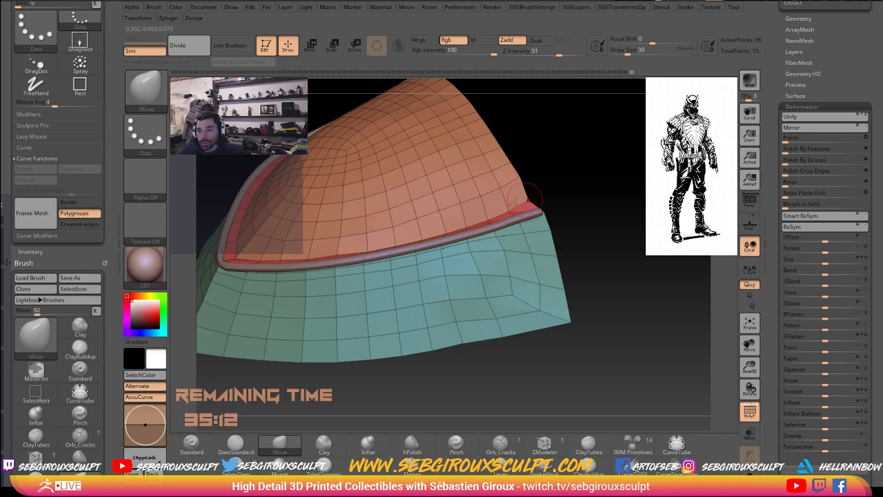
Step: Orbit around the dome and rim from the left, front and side to inspect the piece
mouse_move(560, 183)
mouse_down()
mouse_move(629, 182)
mouse_move(428, 231)
mouse_up()
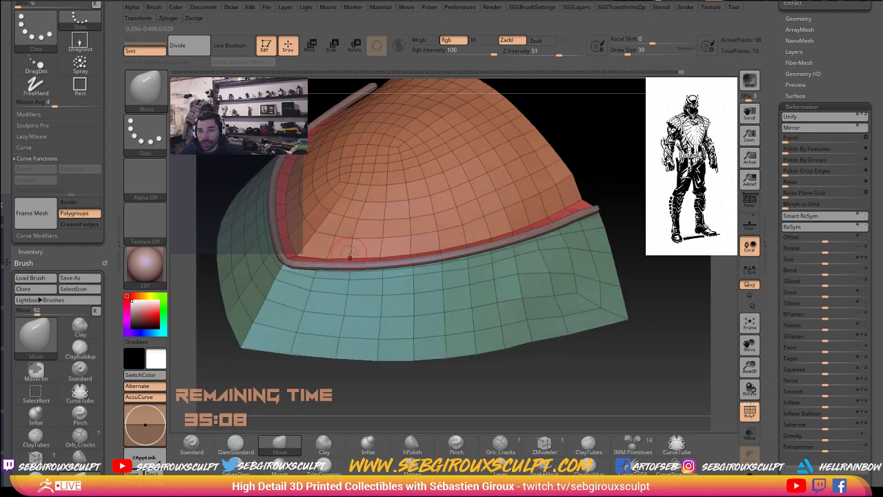
drag(597, 150, 593, 176)
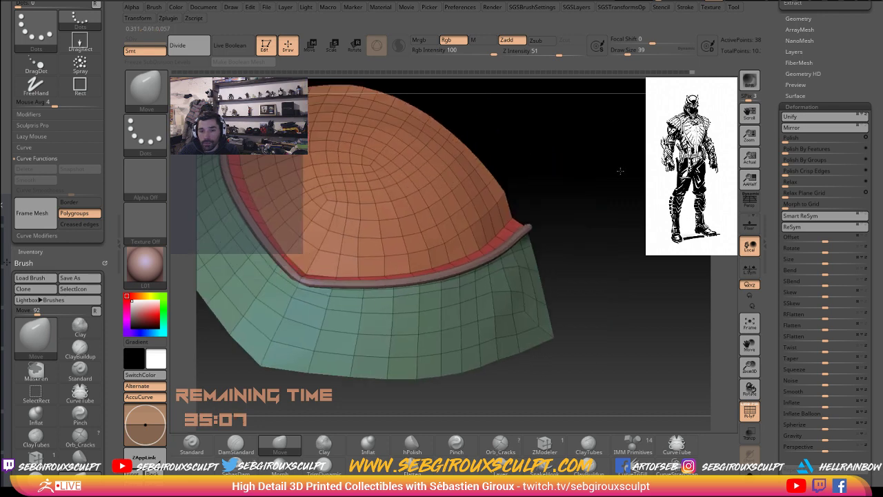
drag(502, 189, 286, 237)
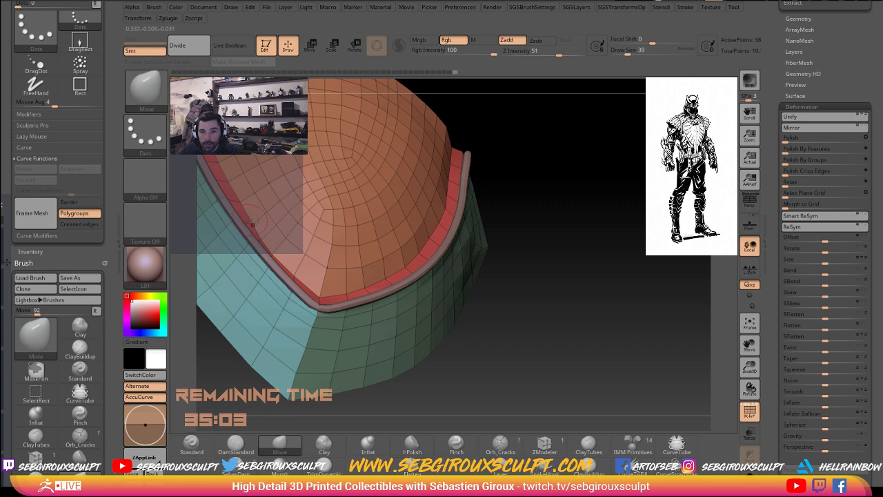
right_drag(306, 182, 340, 273)
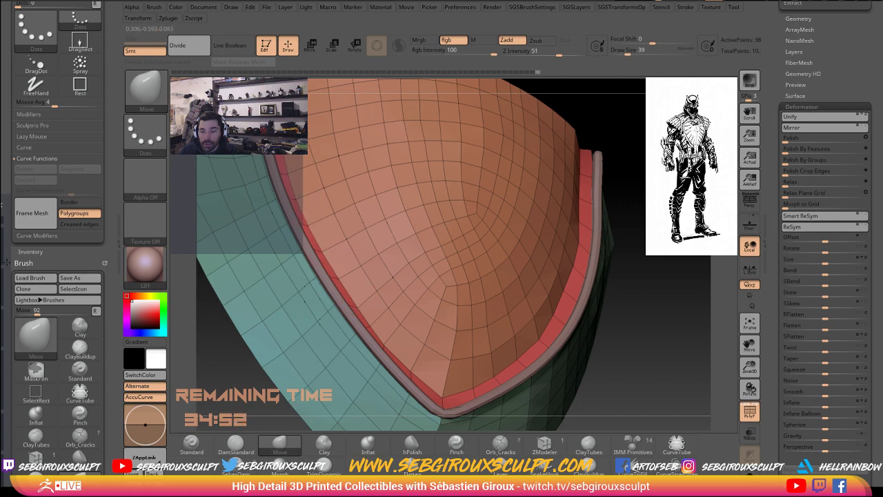
right_drag(271, 177, 324, 200)
mouse_move(317, 110)
mouse_down()
mouse_move(355, 146)
mouse_move(353, 255)
mouse_up()
drag(443, 144, 349, 257)
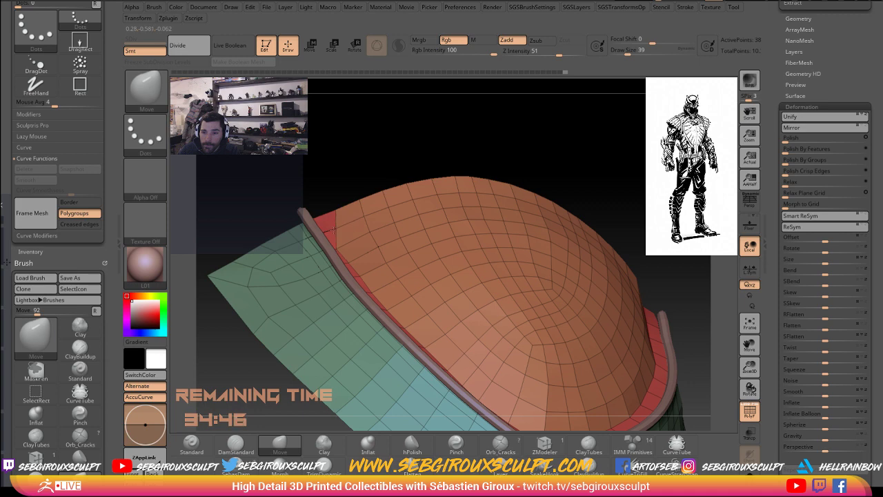
drag(347, 191, 327, 220)
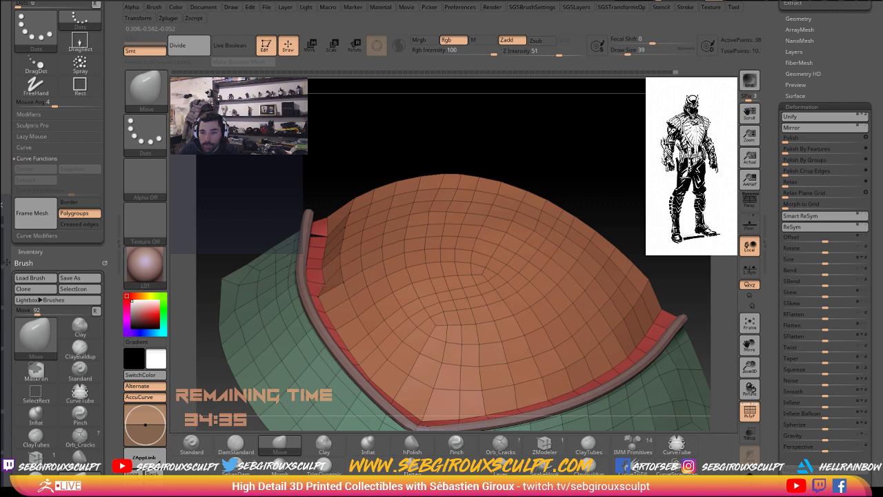
right_drag(344, 228, 294, 298)
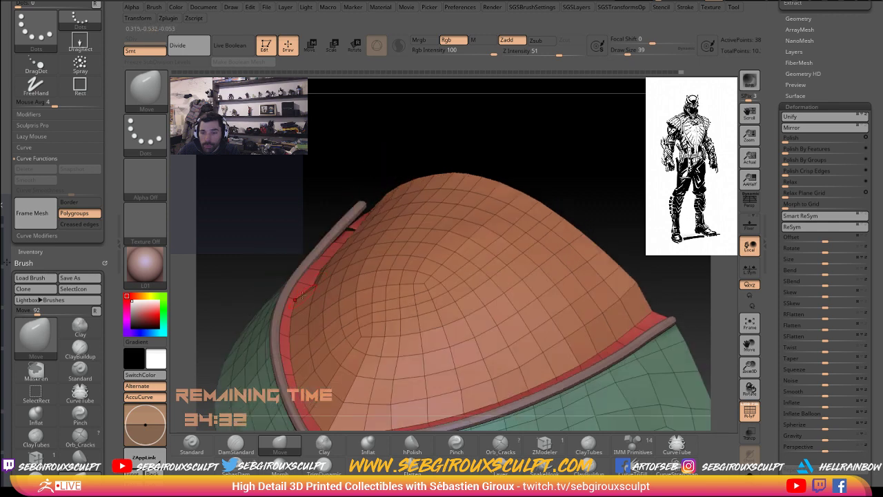
mouse_move(252, 263)
right_down()
mouse_move(253, 237)
mouse_move(295, 294)
right_up()
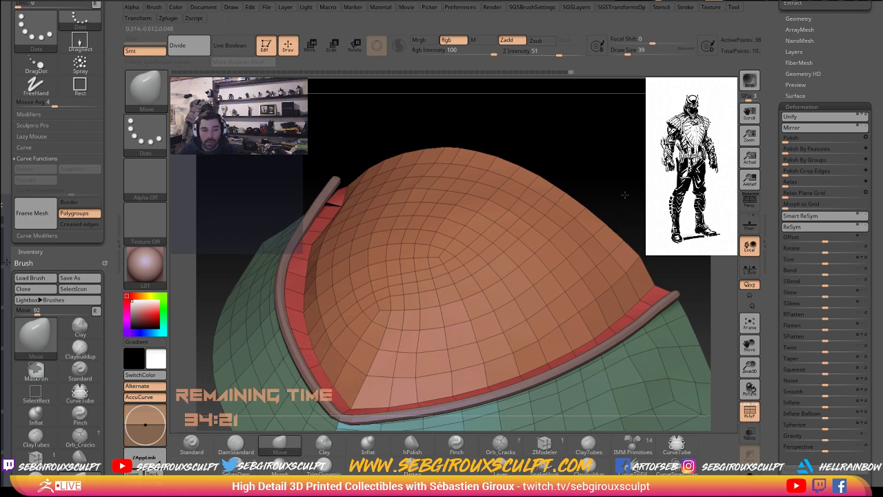
alt+drag(621, 193, 483, 289)
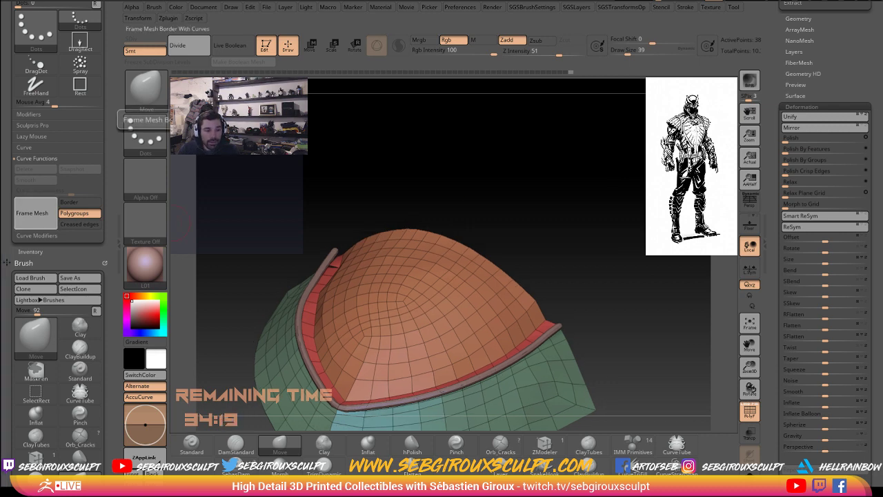
mouse_move(536, 193)
mouse_down()
mouse_move(596, 262)
mouse_move(545, 246)
mouse_up()
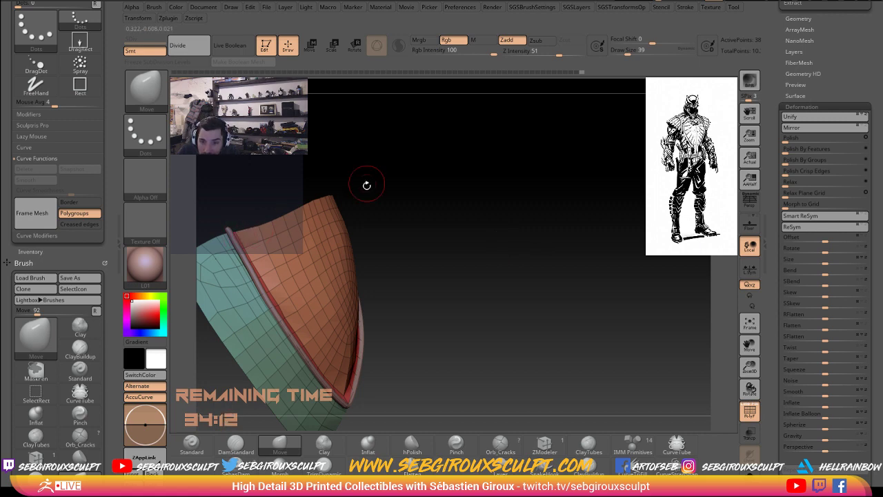
Step: Orbit the piece from side to front to inspect its rim outline
mouse_move(364, 183)
mouse_down()
mouse_move(297, 198)
mouse_move(255, 289)
mouse_up()
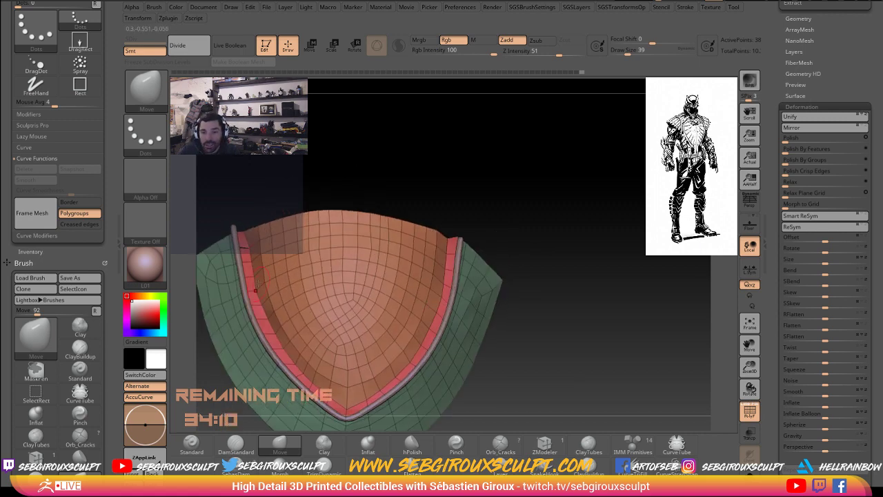
drag(368, 193, 267, 244)
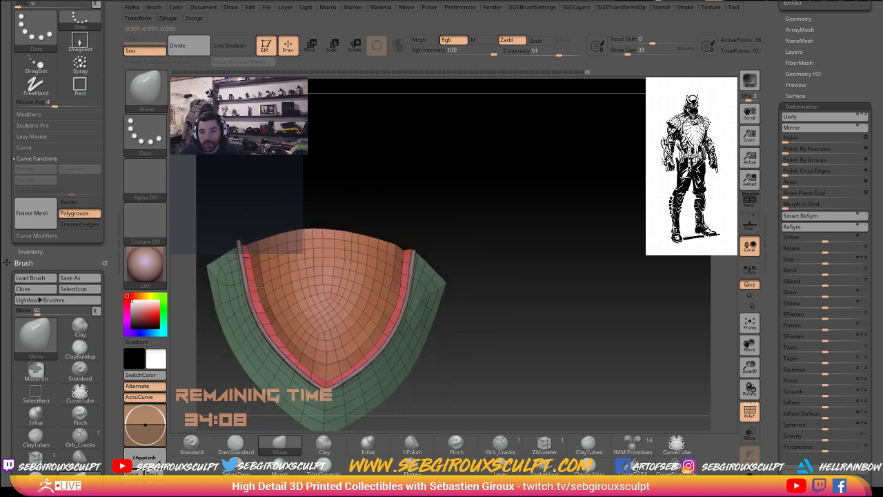
mouse_move(337, 216)
mouse_down()
mouse_move(325, 197)
mouse_move(522, 276)
mouse_move(579, 305)
mouse_move(583, 321)
mouse_move(514, 313)
mouse_move(524, 310)
mouse_move(428, 267)
mouse_up()
key(space)
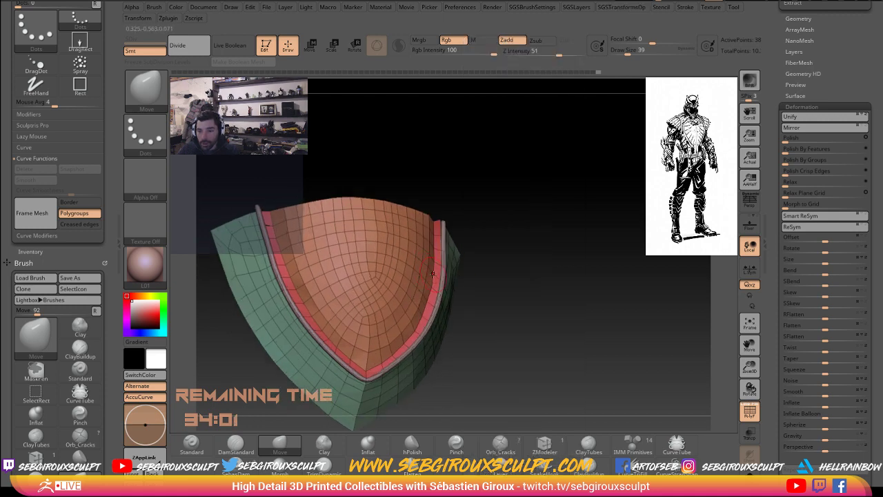
drag(487, 291, 553, 319)
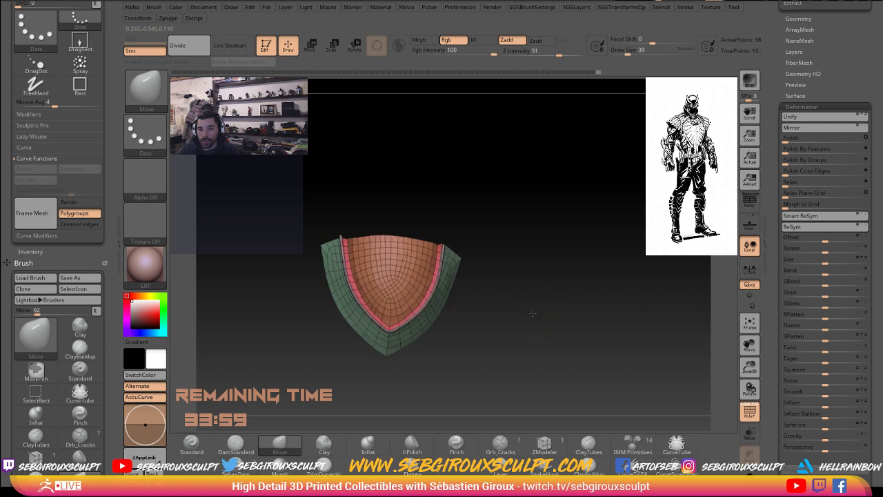
drag(558, 312, 551, 315)
Step: Turn off PolyF for plain shading, briefly switch to Smooth, and snap to a front view
click(750, 412)
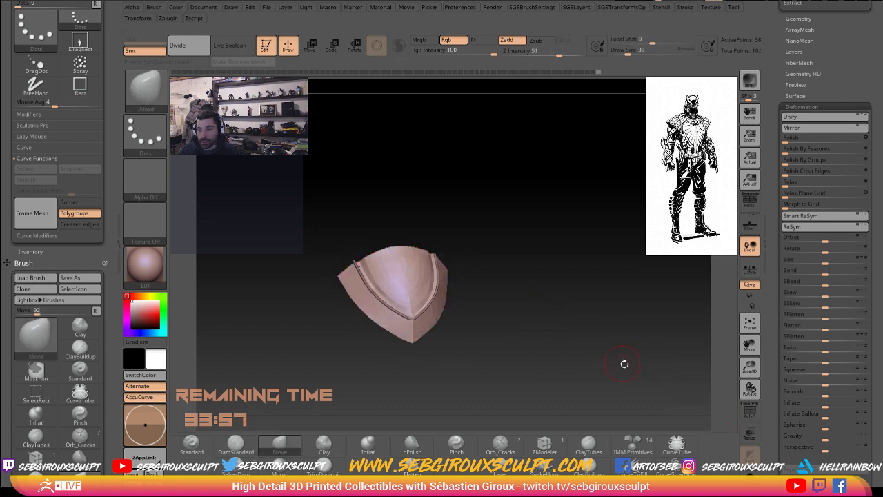
drag(623, 363, 577, 340)
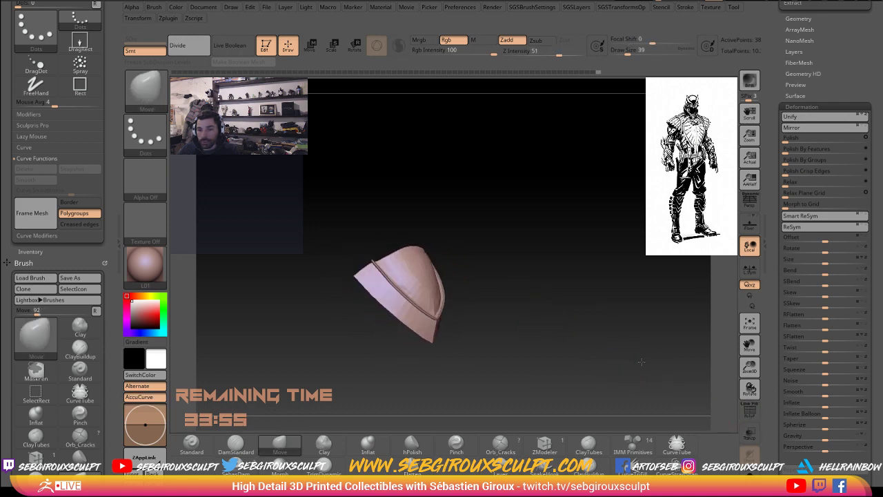
key(space)
key(shift)
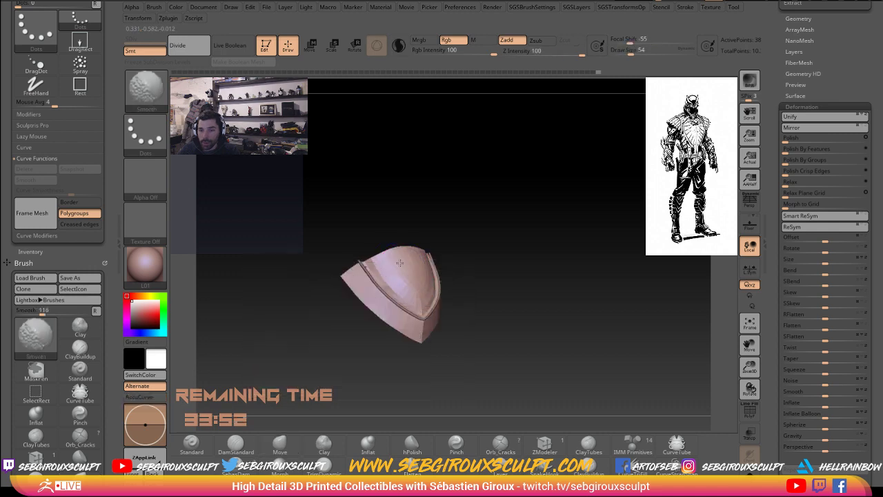
mouse_move(483, 258)
shift+mouse_down()
mouse_move(514, 253)
mouse_move(552, 267)
mouse_move(557, 300)
mouse_move(570, 290)
mouse_move(604, 329)
mouse_move(525, 235)
shift+mouse_up()
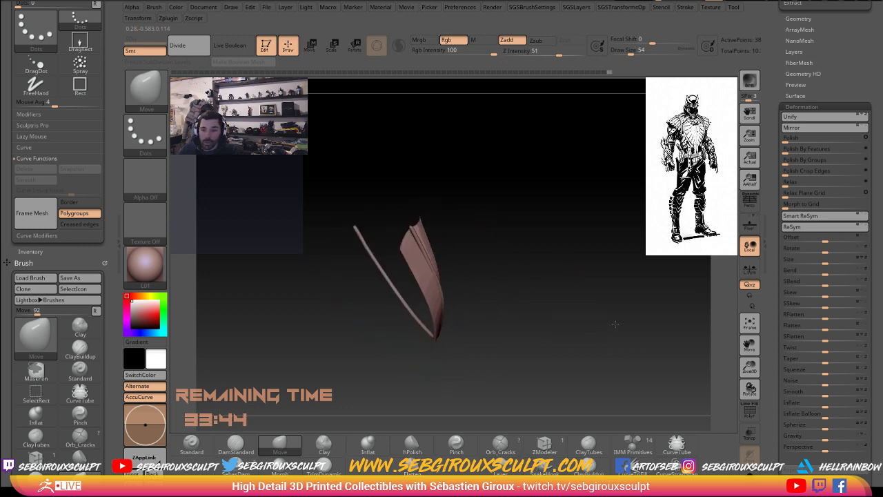
Step: Set Panel Loops elevation to -100 and polish to 0, apply panel loops, then undo them
key(t)
click(543, 231)
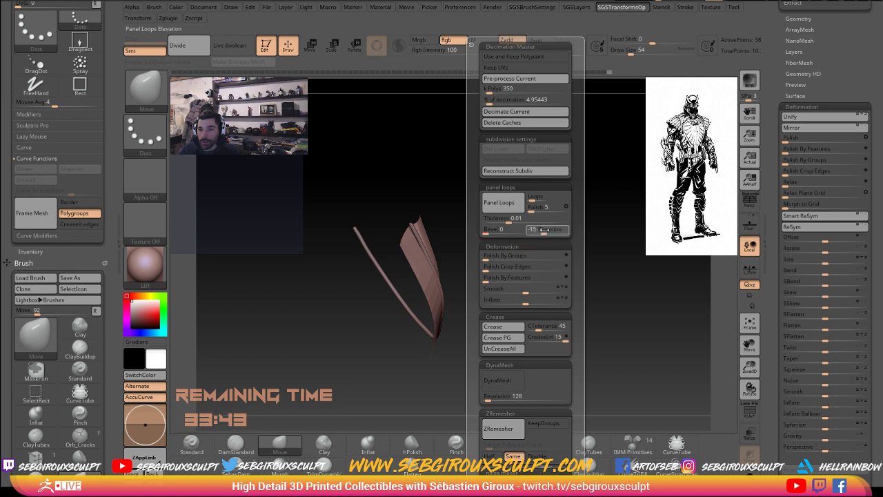
drag(545, 207, 528, 207)
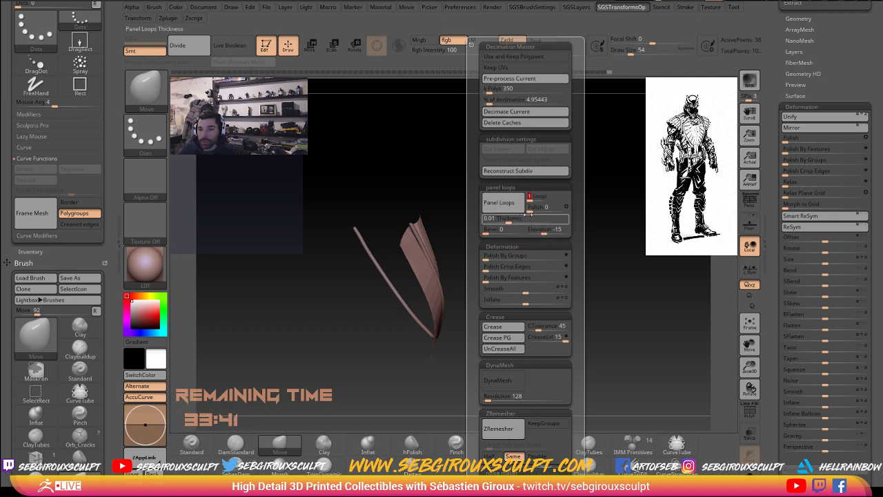
click(535, 197)
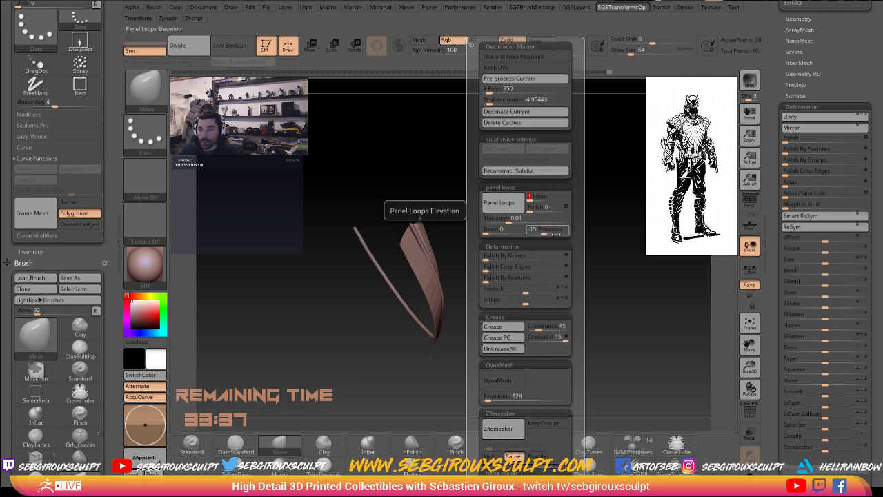
drag(545, 230, 512, 233)
click(502, 219)
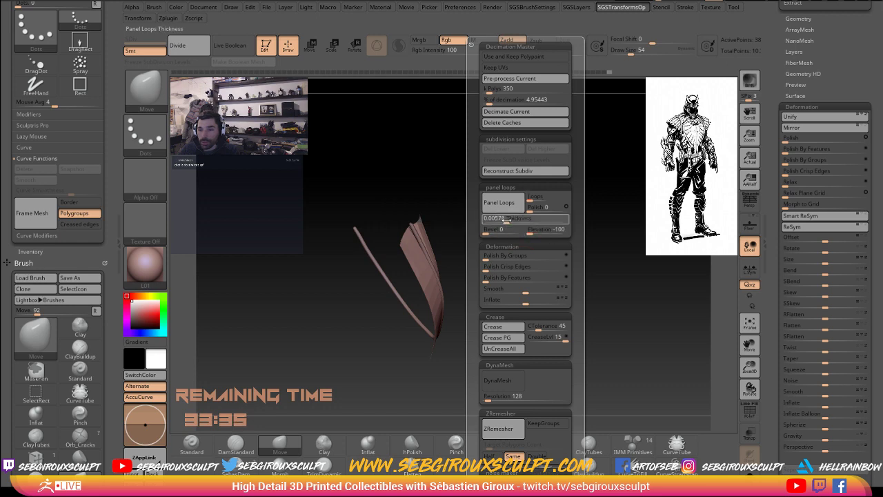
key(Return)
click(498, 202)
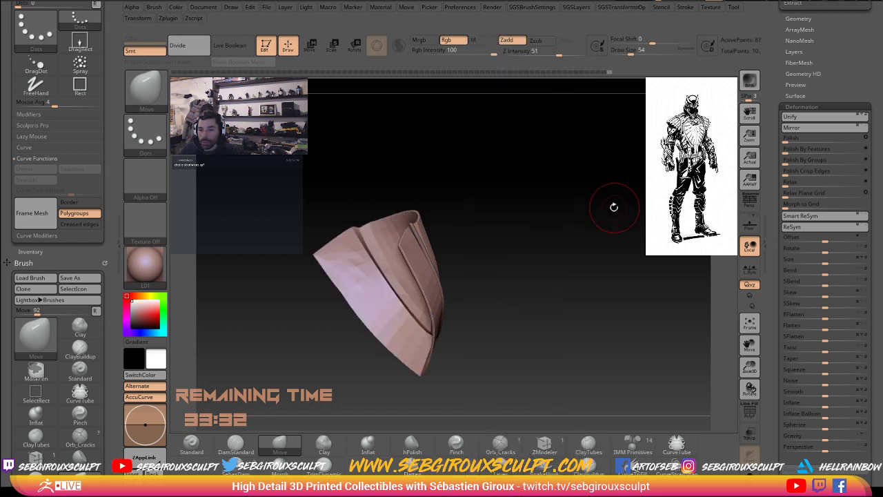
key(ctrl+z)
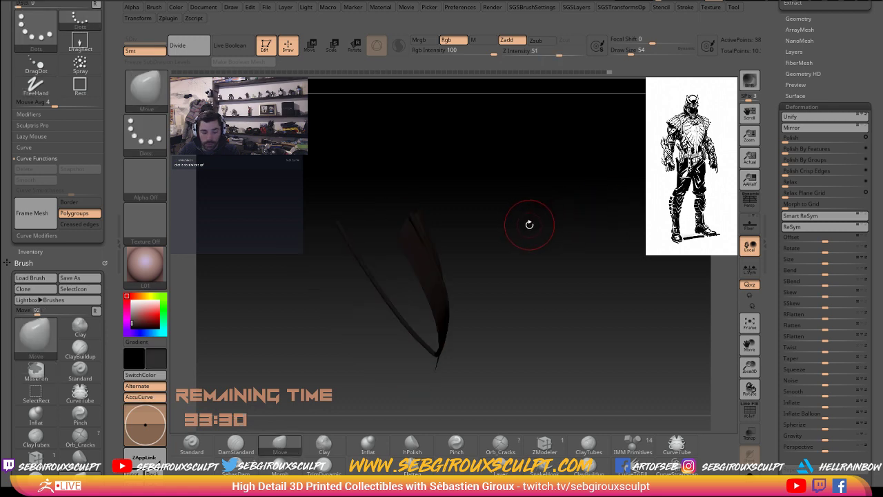
key(space)
key(ctrl+shift+z)
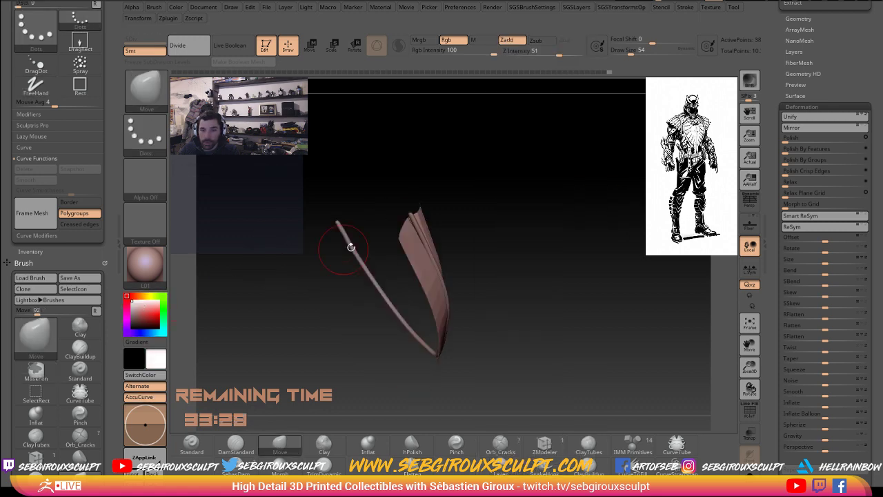
Step: Reapply Panel Loops at a thinner 0.00979 thickness and turn PolyF back on
key(space)
click(426, 219)
text(0.0002)
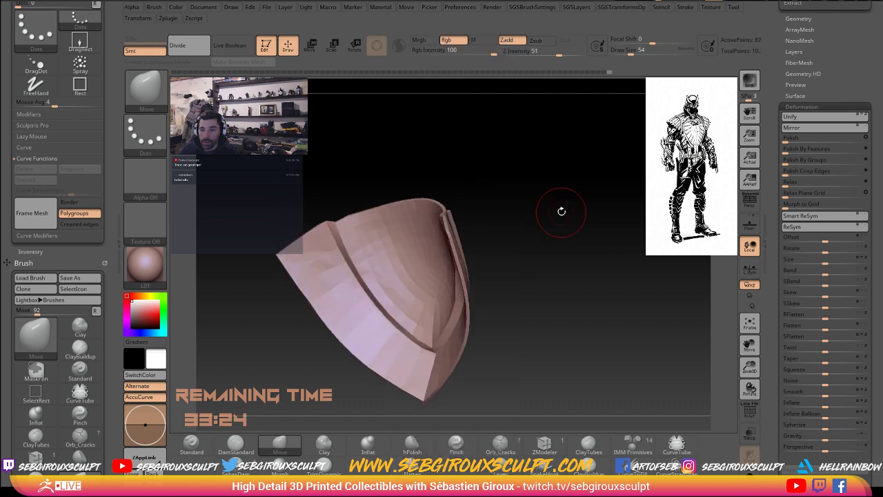
drag(562, 211, 541, 223)
key(space)
click(496, 202)
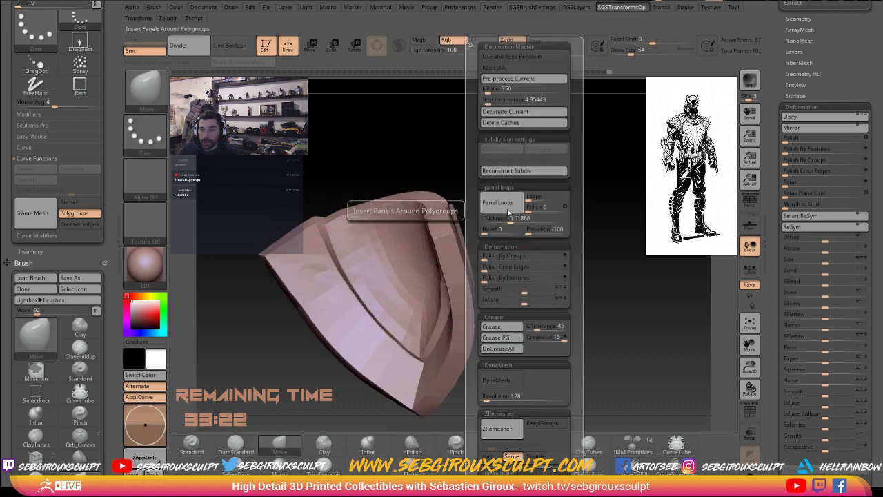
key(ctrl+z)
drag(510, 218, 505, 218)
click(509, 203)
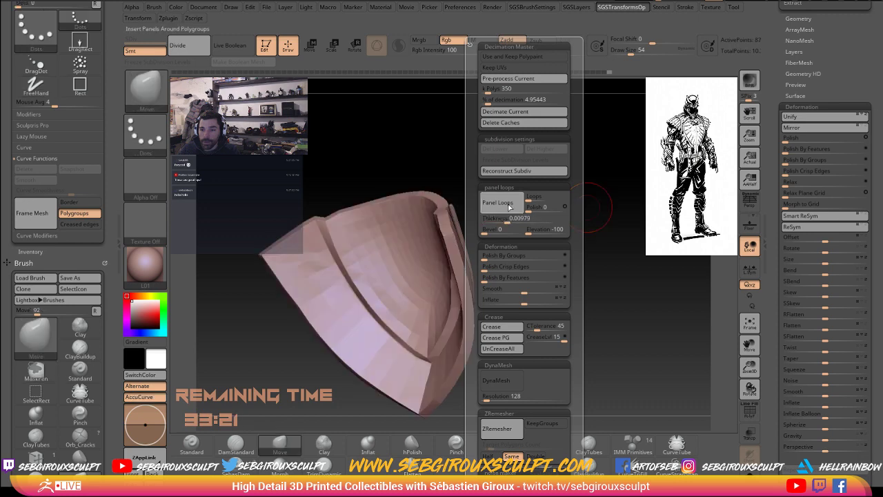
mouse_move(600, 218)
mouse_down()
mouse_move(616, 227)
mouse_move(589, 227)
mouse_move(623, 208)
mouse_move(627, 262)
mouse_up()
key(shift+f)
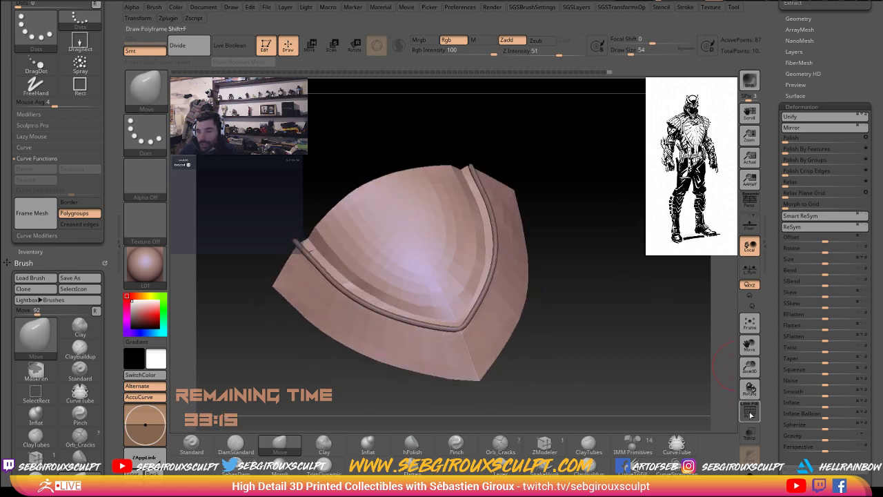
Step: Open the Subtool list and send the armor piece to 3ds Max with GoZ
mouse_move(648, 325)
mouse_down()
mouse_move(625, 305)
mouse_move(685, 368)
mouse_move(616, 366)
mouse_move(616, 333)
mouse_move(606, 327)
mouse_move(625, 325)
mouse_move(627, 264)
mouse_move(648, 308)
mouse_move(627, 297)
mouse_move(645, 300)
mouse_up()
click(800, 107)
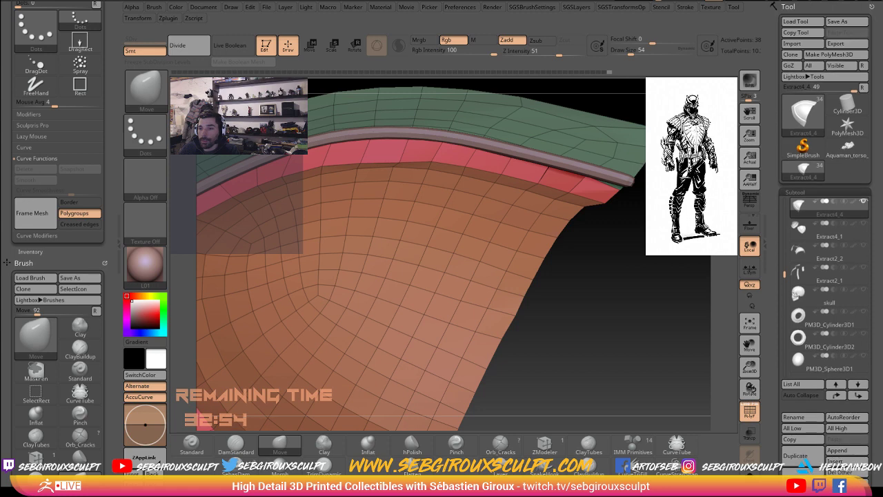
click(794, 107)
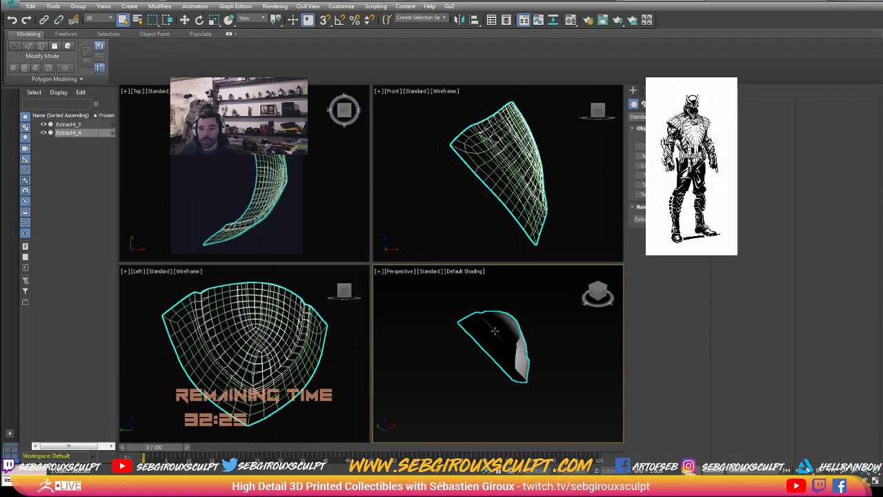
Step: Maximize the Perspective viewport in wireframe and delete the inner Extract4_3 shell
alt+middle_drag(495, 331, 483, 338)
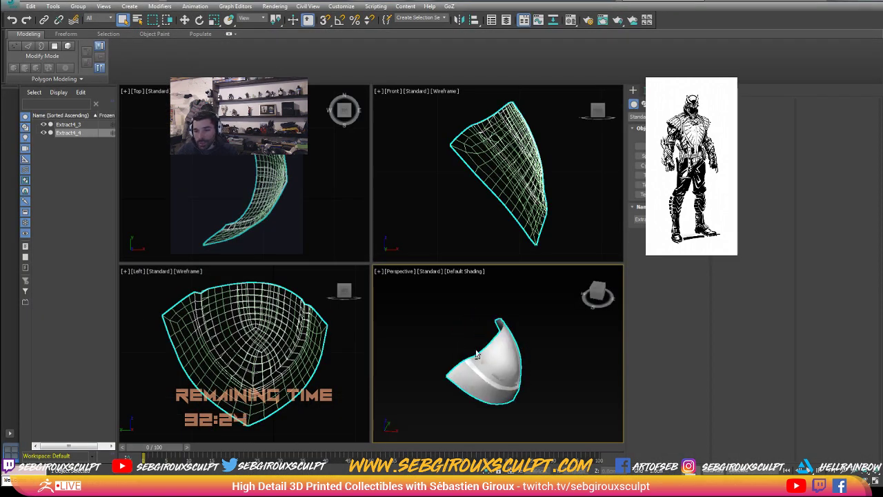
key(alt+w)
click(333, 274)
mouse_move(343, 292)
alt+middle_down()
mouse_move(381, 295)
mouse_move(369, 321)
mouse_move(422, 250)
mouse_move(414, 316)
mouse_move(384, 317)
alt+middle_up()
key(F3)
click(414, 315)
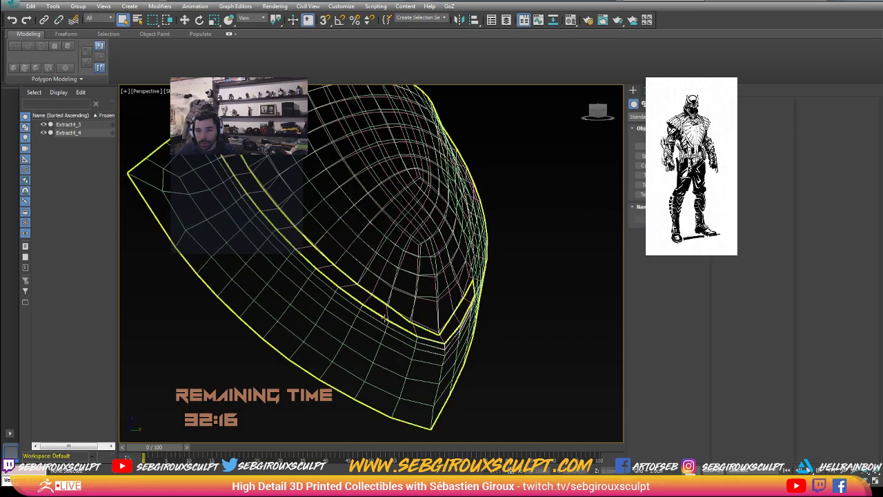
click(428, 307)
key(Delete)
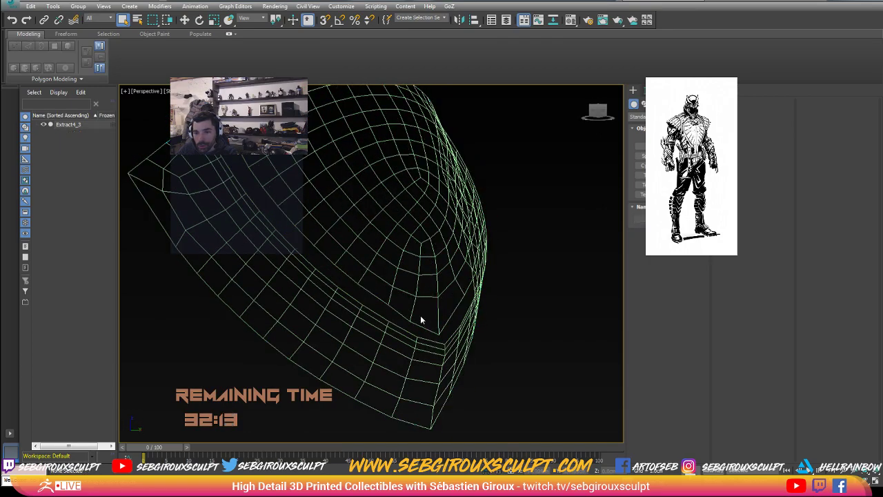
key(ctrl+z)
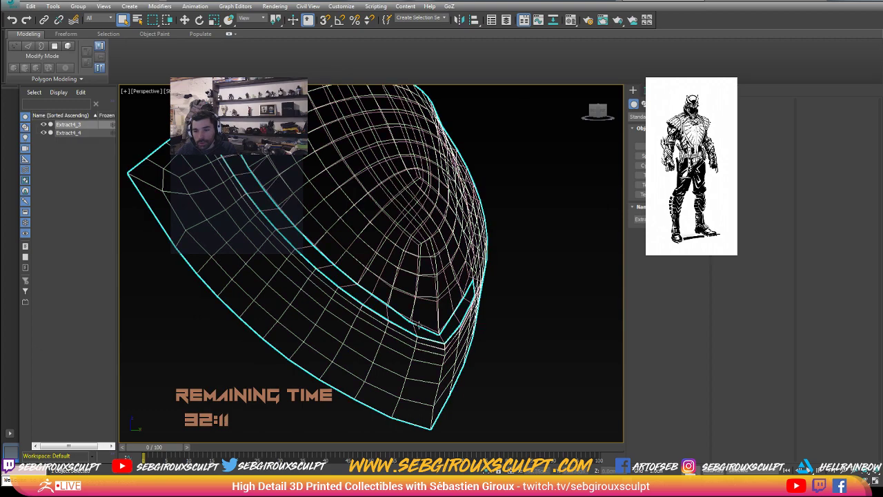
key(Delete)
Step: Select the remaining Extract4_4 shell, return to shaded view and zoom in on it
click(420, 330)
mouse_move(416, 337)
alt+middle_down()
mouse_move(379, 353)
mouse_move(417, 330)
alt+middle_up()
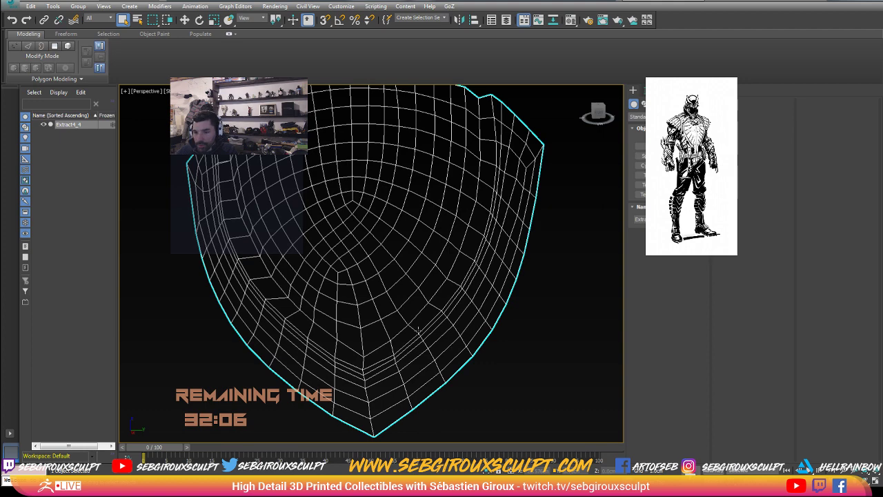
key(F3)
scroll(376, 253, up, 1)
scroll(306, 257, up, 3)
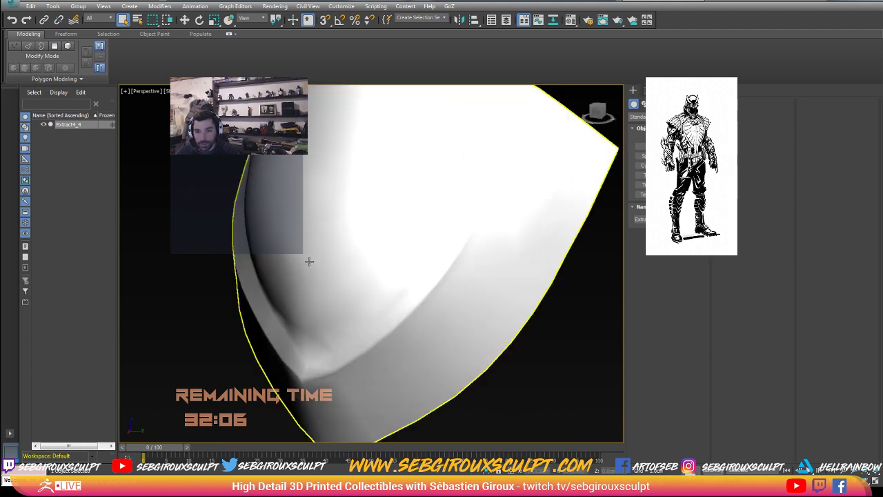
scroll(350, 253, up, 2)
scroll(350, 252, up, 2)
scroll(324, 248, up, 3)
scroll(284, 195, up, 1)
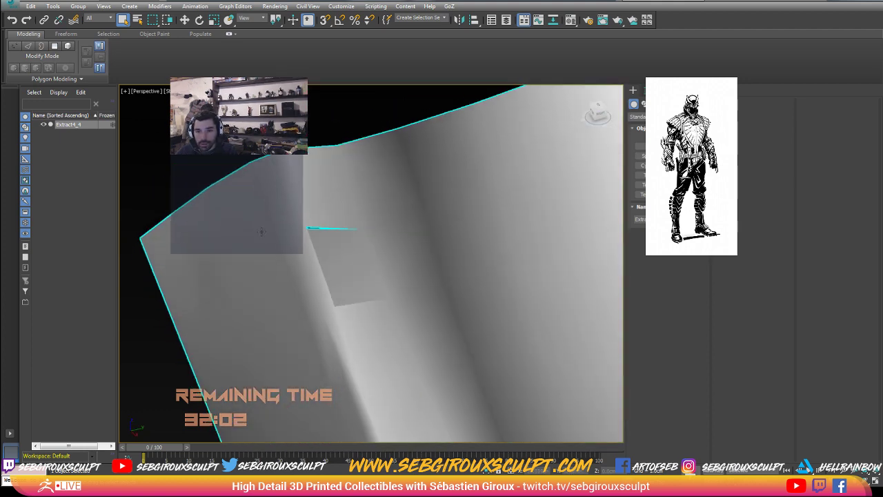
alt+middle_drag(287, 258, 285, 248)
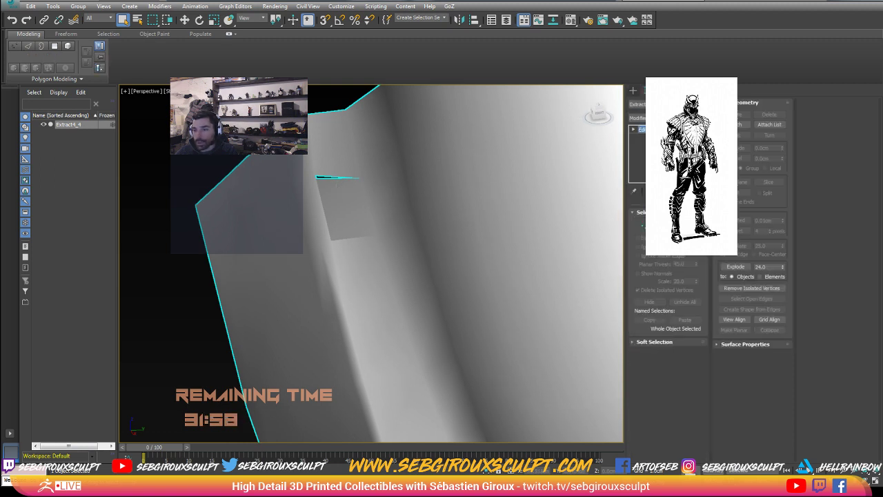
Step: Select and delete the stray faces around the sliver in 3ds Max
key(4)
click(325, 201)
mouse_move(345, 198)
alt+middle_down()
mouse_move(338, 176)
mouse_move(347, 204)
alt+middle_up()
key(Delete)
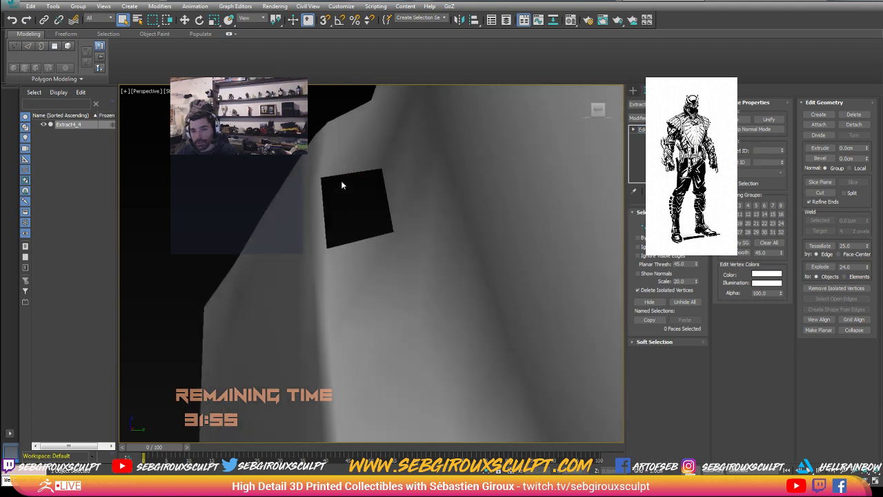
Step: Cap the open border to fill the hole left by the deleted faces
key(2)
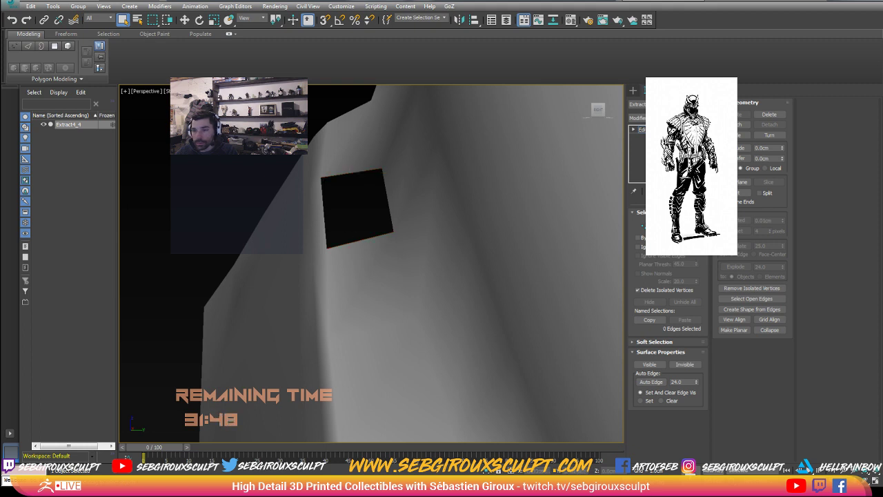
key(3)
key(ctrl+a)
right_click(424, 197)
click(403, 319)
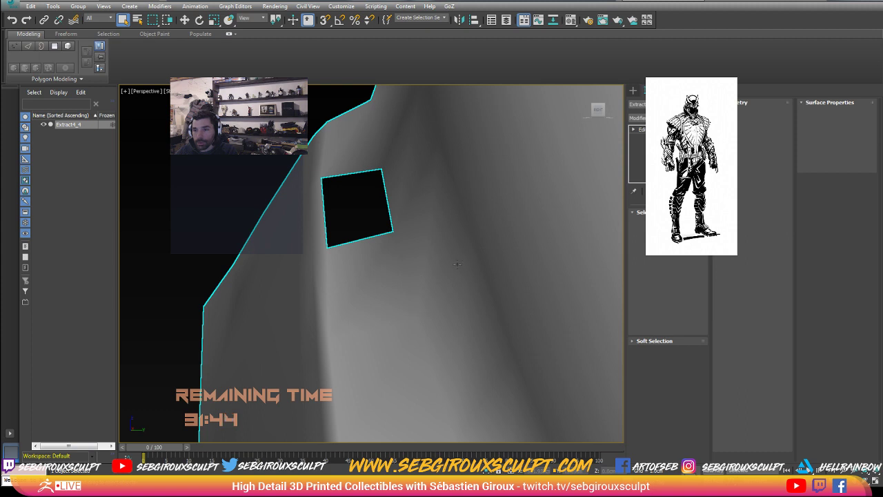
right_click(477, 212)
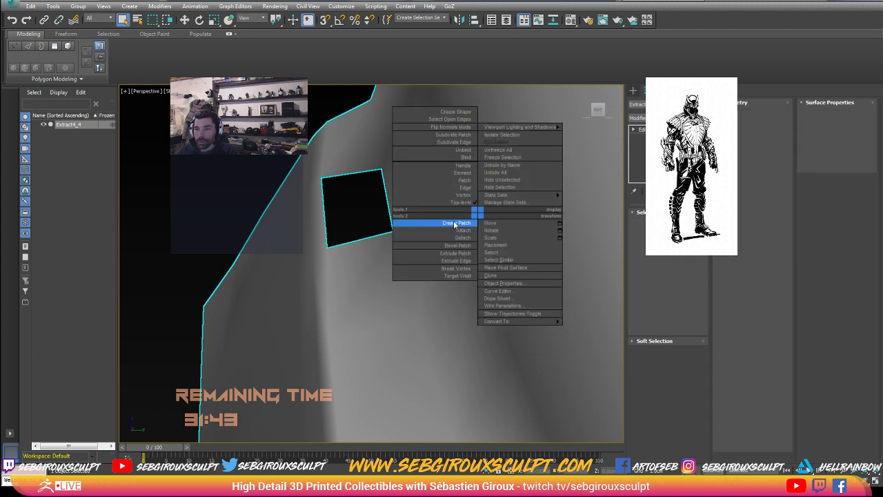
click(298, 252)
Step: Convert the mesh to Editable Poly
right_click(383, 255)
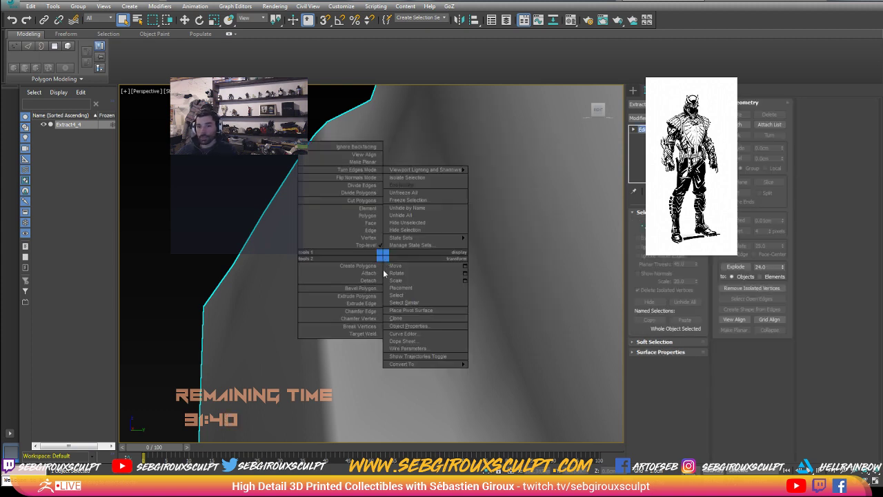
mouse_move(401, 363)
click(350, 370)
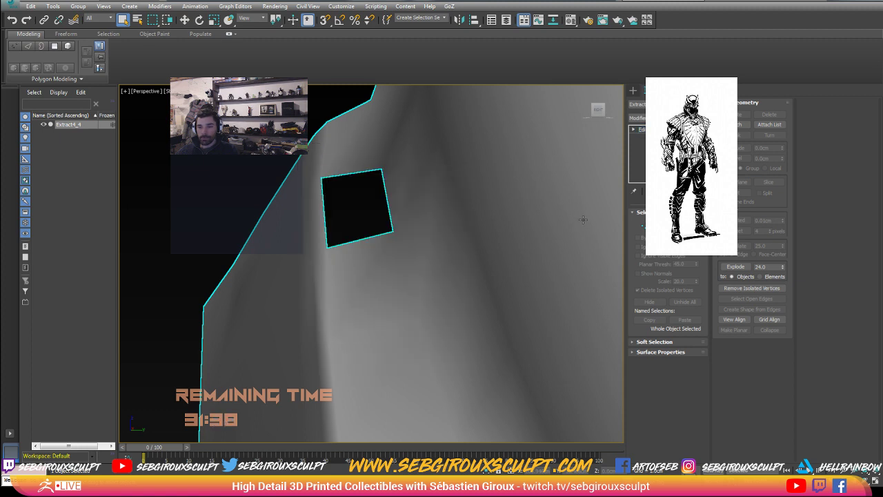
key(2)
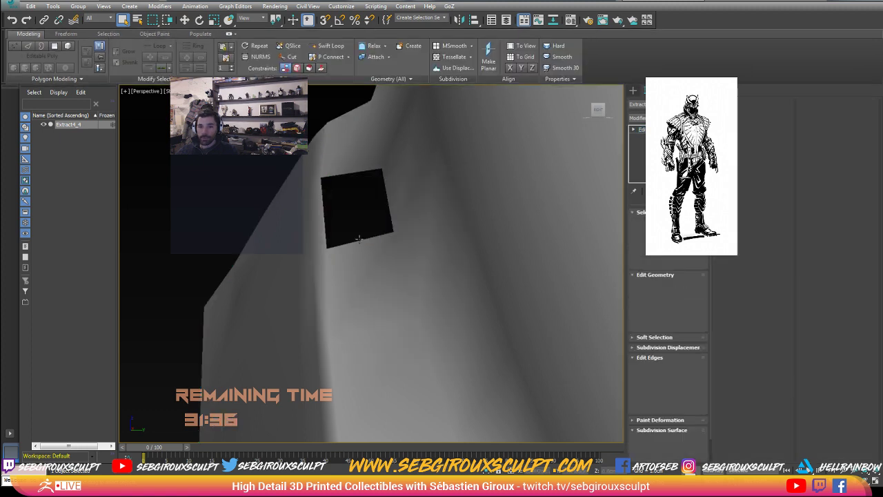
key(2)
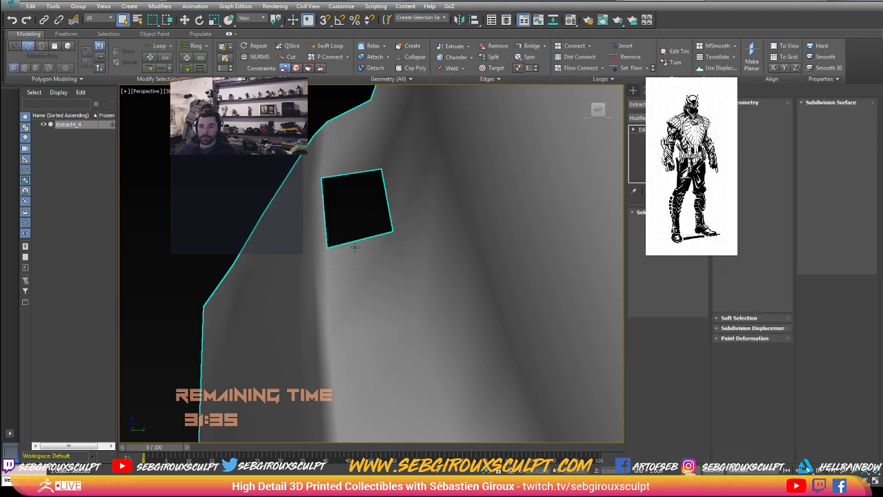
key(2)
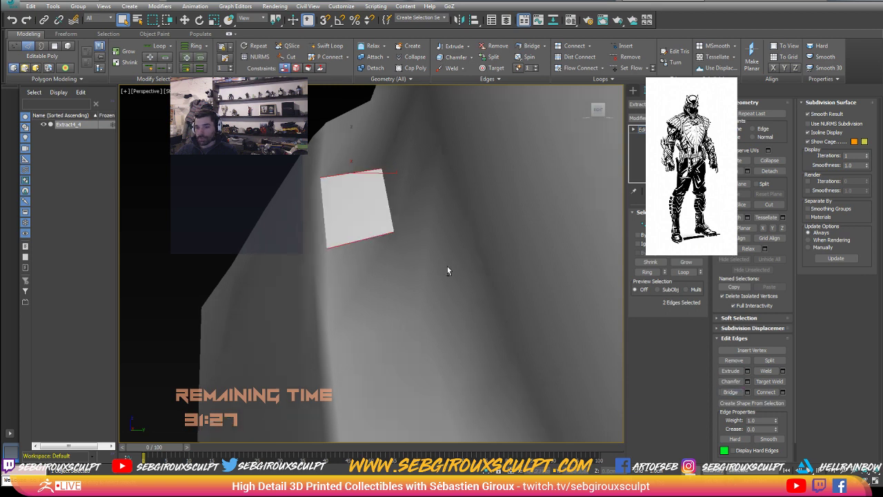
Step: Select all faces and clear all smoothing groups so the new quad shades smoothly
alt+middle_drag(441, 270, 549, 224)
key(4)
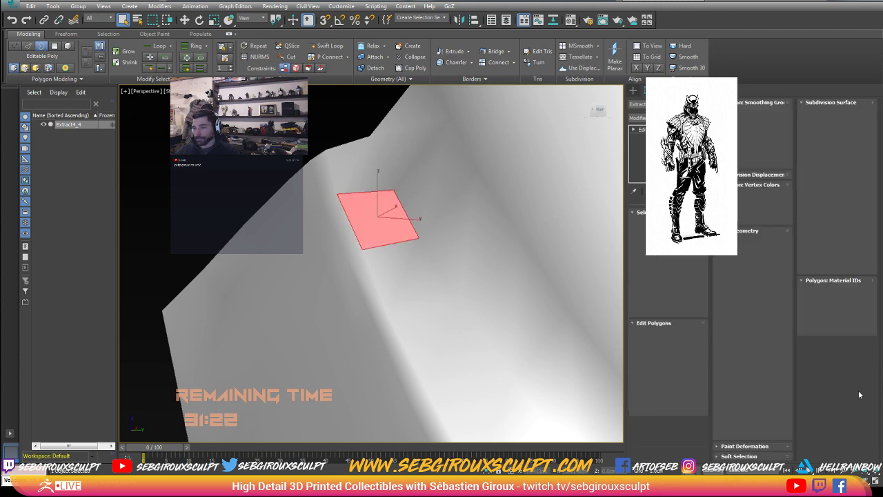
key(ctrl+a)
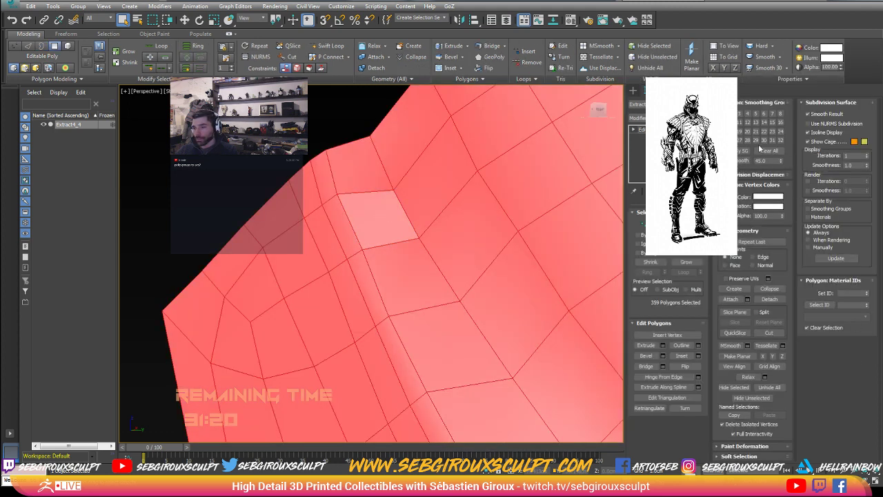
click(761, 150)
key(4)
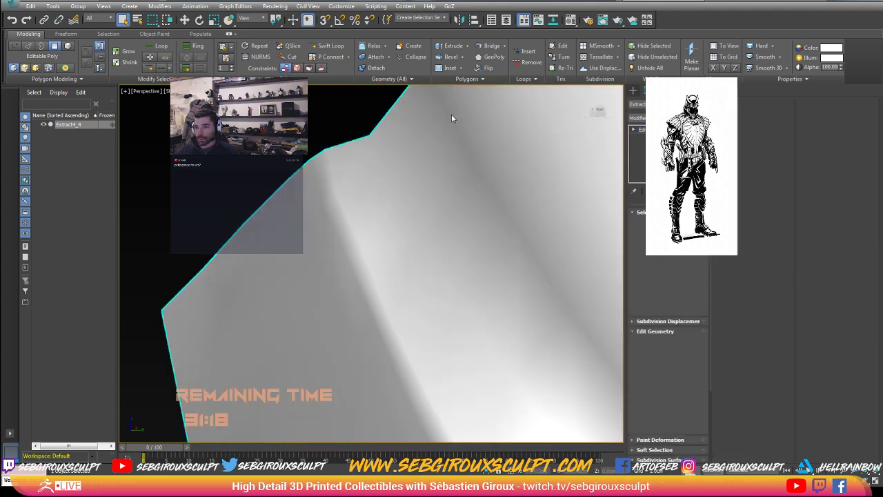
Step: Send the armor piece back to ZBrush with GoZ > Edit in ZBrush
mouse_move(413, 180)
alt+middle_down()
mouse_move(442, 194)
mouse_move(447, 232)
alt+middle_up()
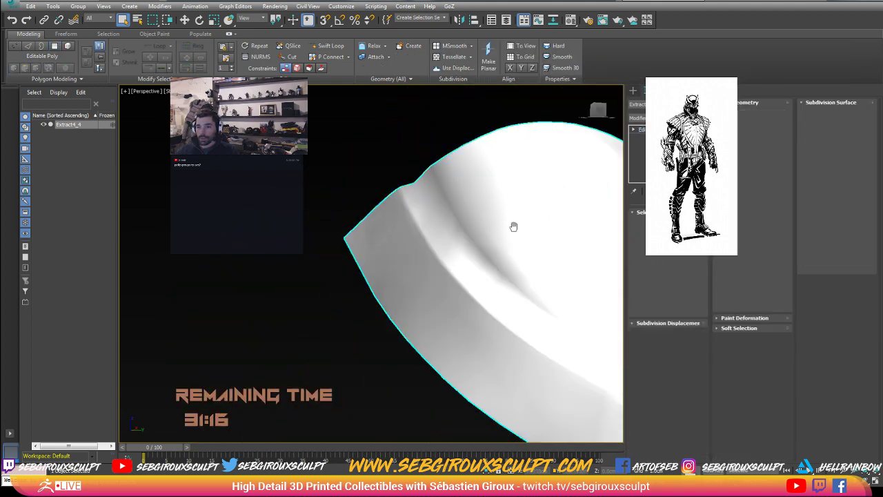
alt+middle_drag(513, 227, 512, 161)
click(450, 6)
click(473, 17)
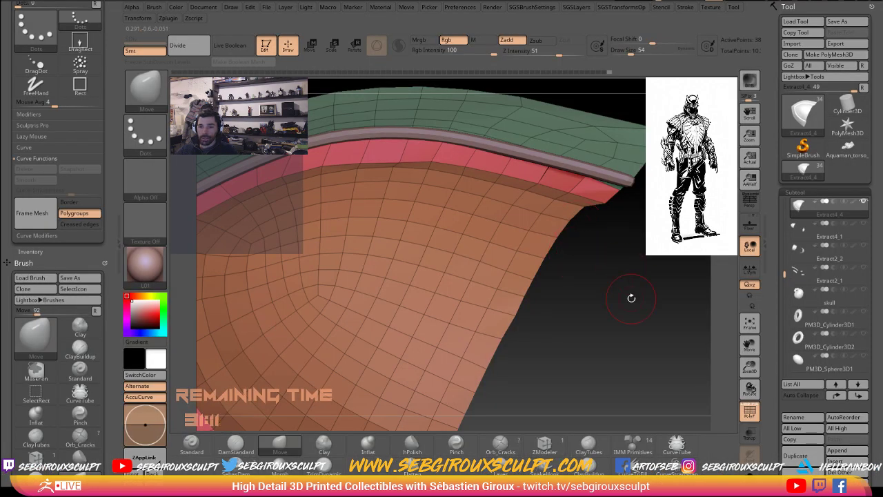
drag(631, 297, 634, 300)
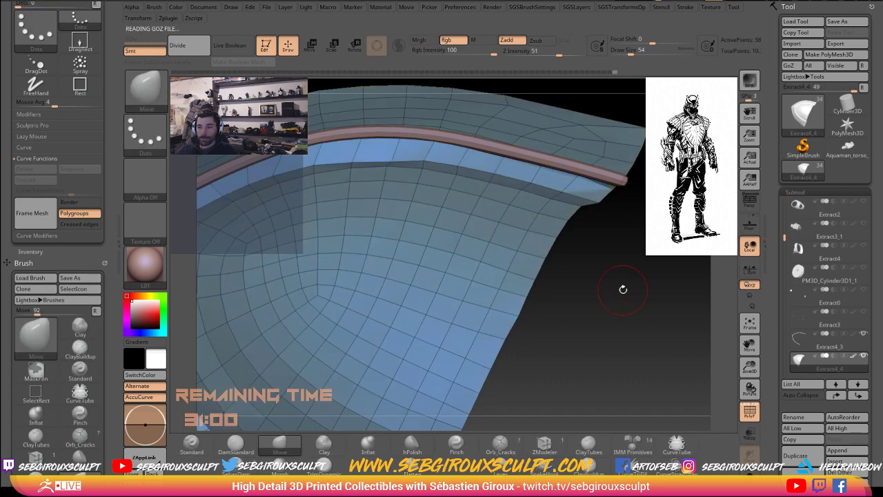
Step: Orbit and zoom around the returned shield panel to inspect its rim tube
drag(622, 290, 618, 298)
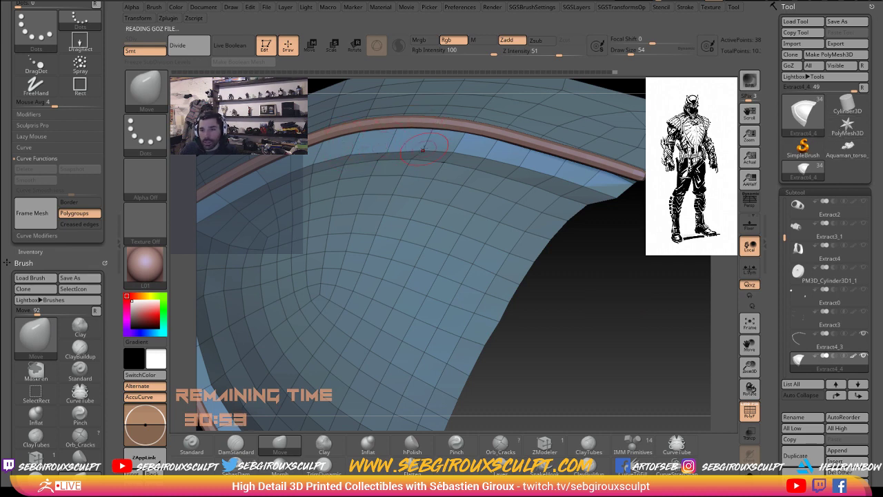
mouse_move(641, 274)
mouse_down()
mouse_move(544, 232)
mouse_move(515, 244)
mouse_up()
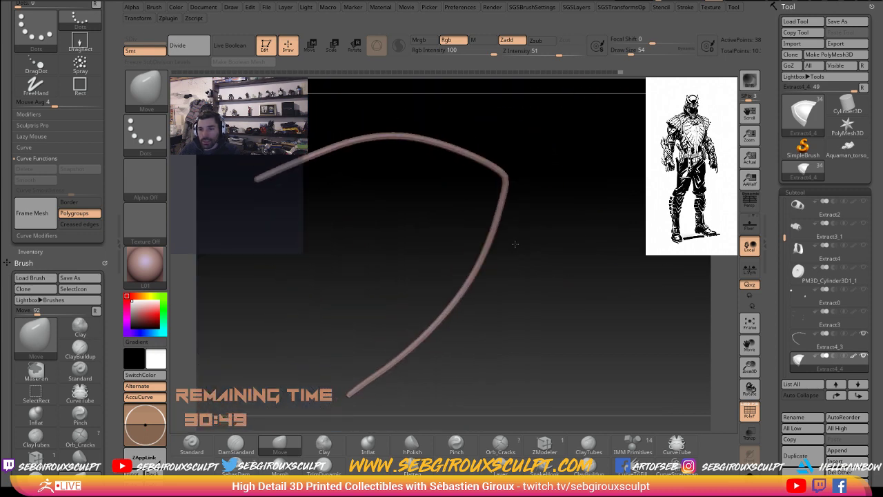
drag(598, 262, 442, 160)
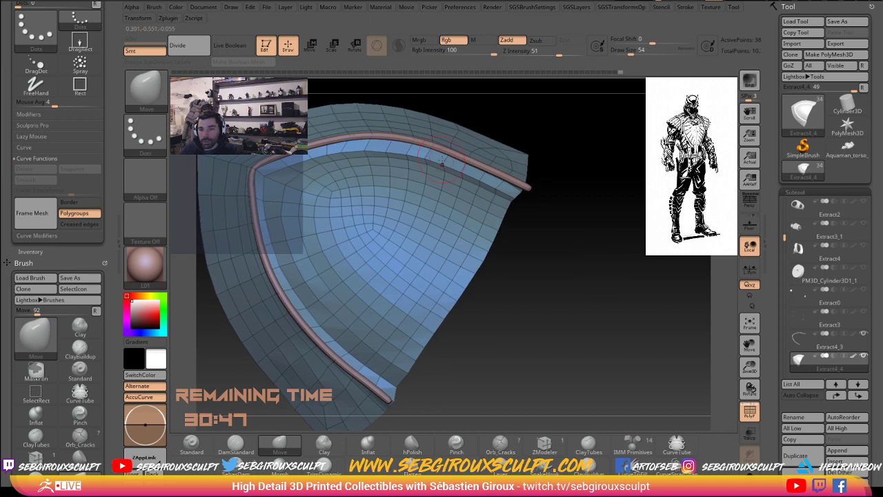
drag(538, 282, 311, 210)
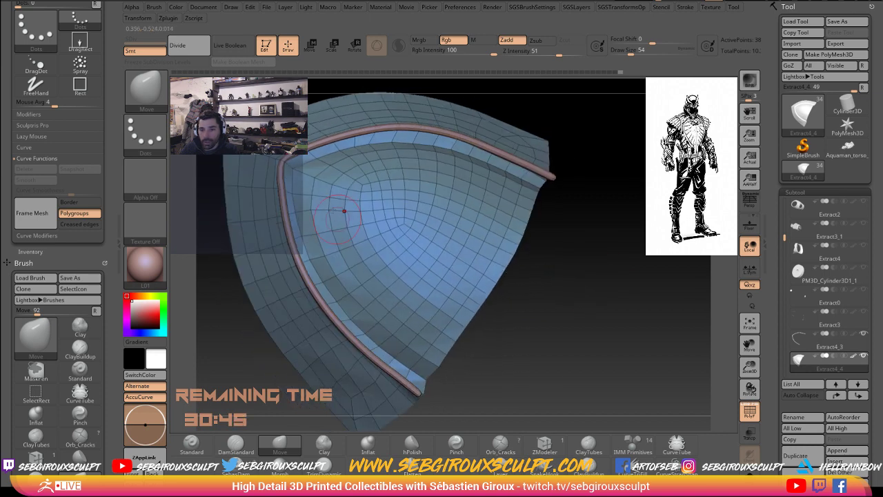
drag(593, 311, 600, 375)
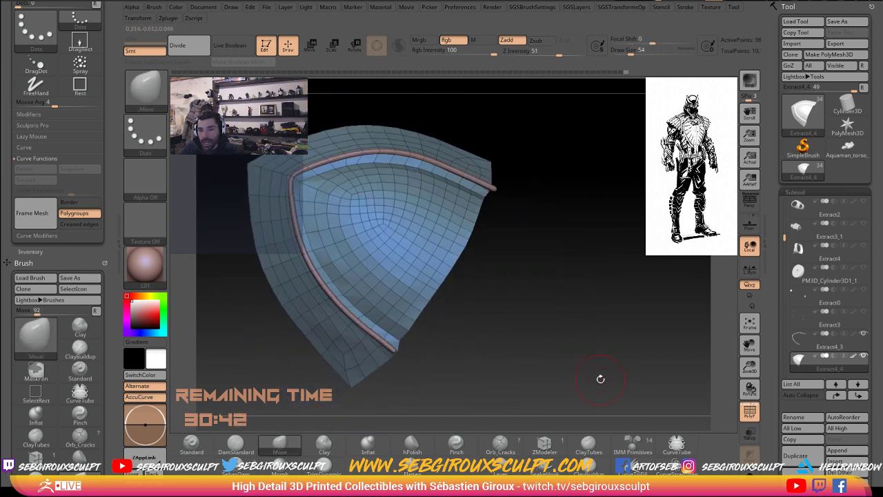
Step: Run Groups By Normals with MaxAngle lowered to 25 degrees
scroll(880, 439, down, 5)
scroll(880, 439, down, 5)
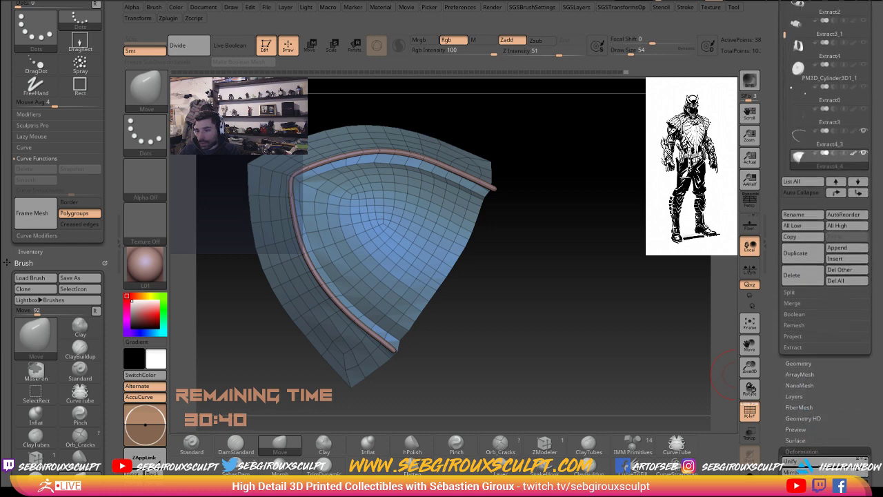
scroll(880, 439, down, 5)
scroll(881, 439, down, 5)
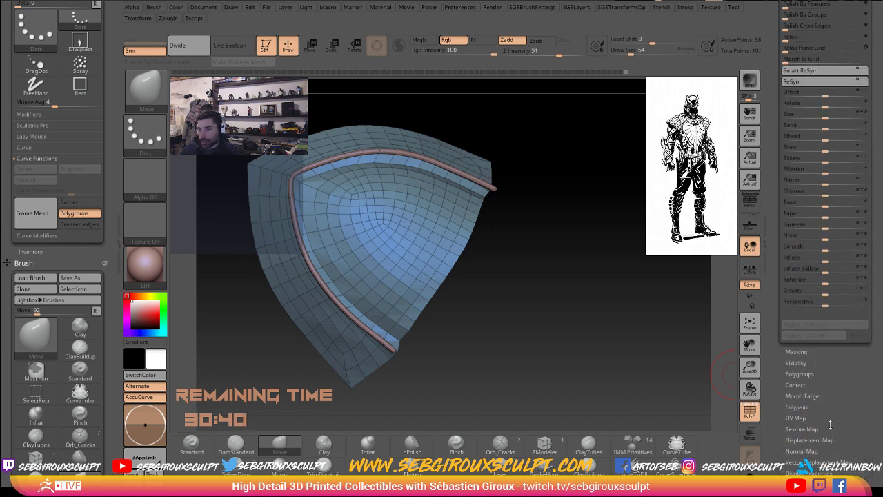
scroll(830, 424, up, 2)
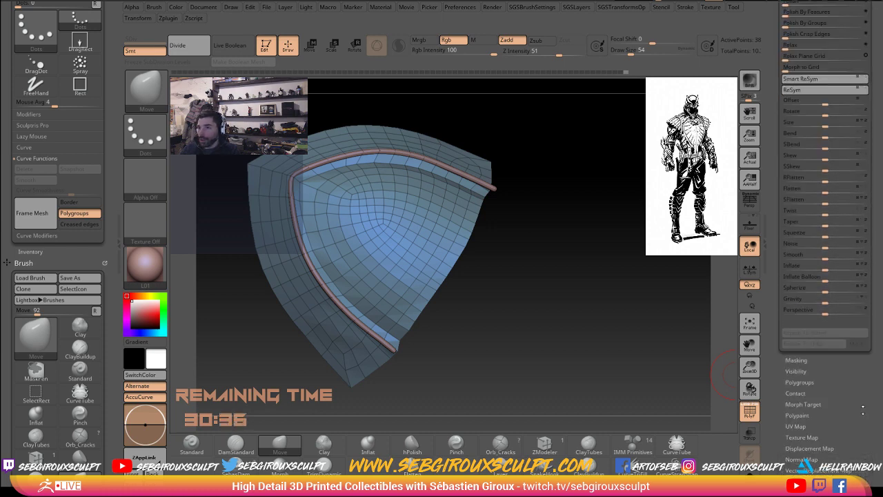
scroll(862, 409, down, 2)
scroll(849, 381, down, 2)
click(800, 354)
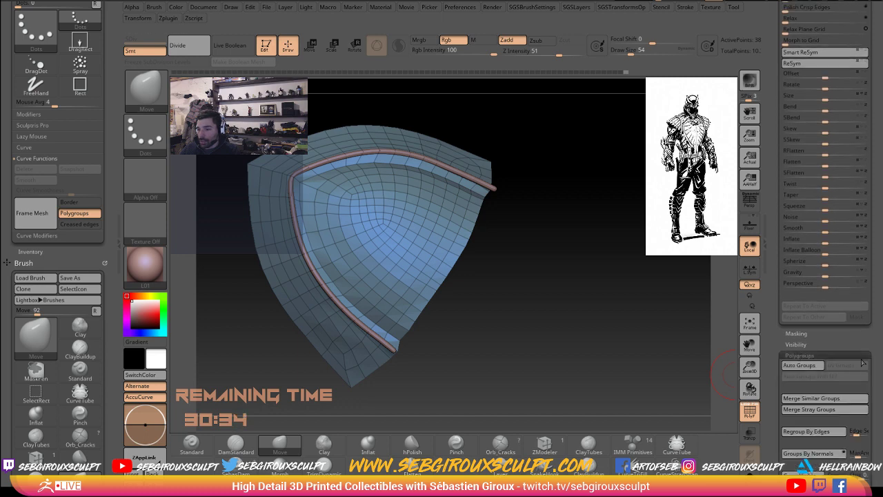
click(858, 361)
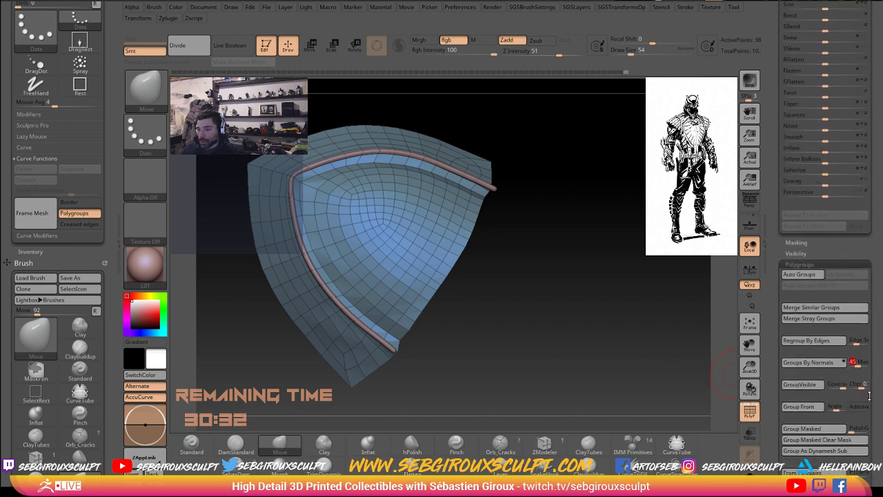
click(823, 364)
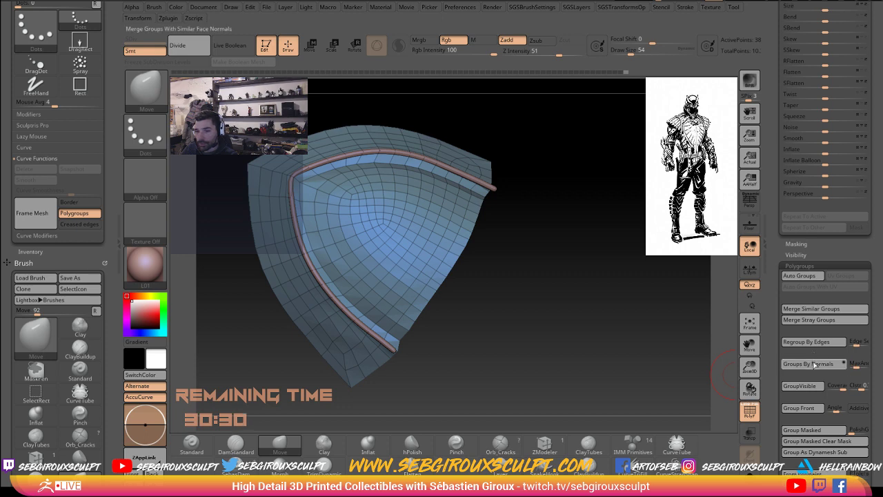
click(861, 365)
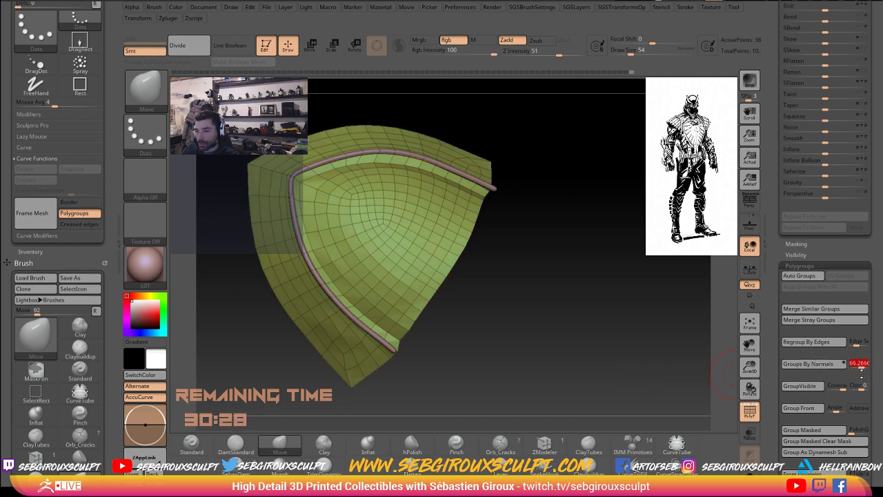
click(821, 364)
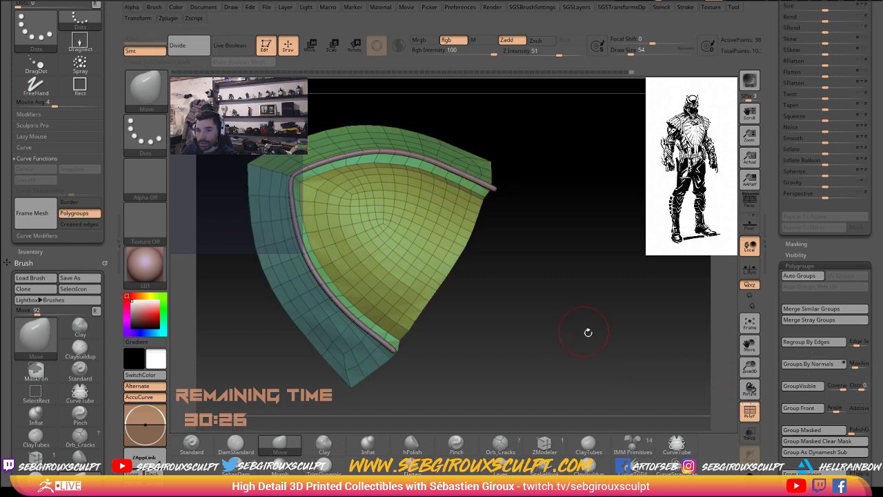
Step: Toggle visibility of the yellow and green polygroups to inspect the new grouping
drag(587, 331, 405, 253)
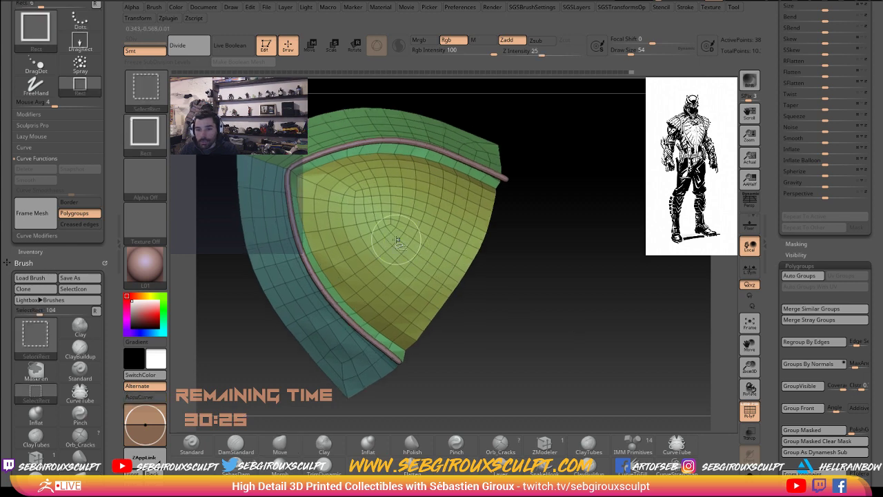
ctrl+shift+click(397, 240)
ctrl+shift+click(314, 200)
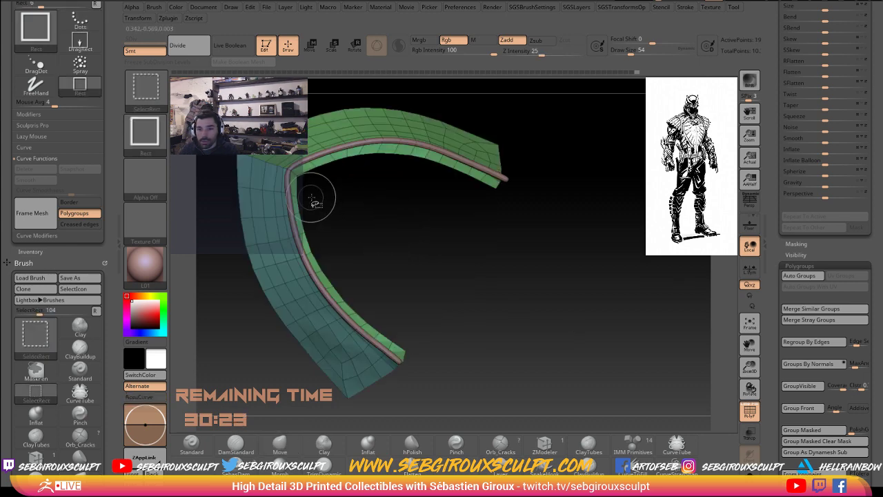
ctrl+shift+click(303, 182)
ctrl+shift+click(384, 227)
mouse_move(384, 226)
mouse_down()
mouse_move(310, 193)
mouse_move(357, 229)
mouse_move(366, 249)
mouse_up()
ctrl+shift+click(300, 216)
ctrl+shift+click(306, 212)
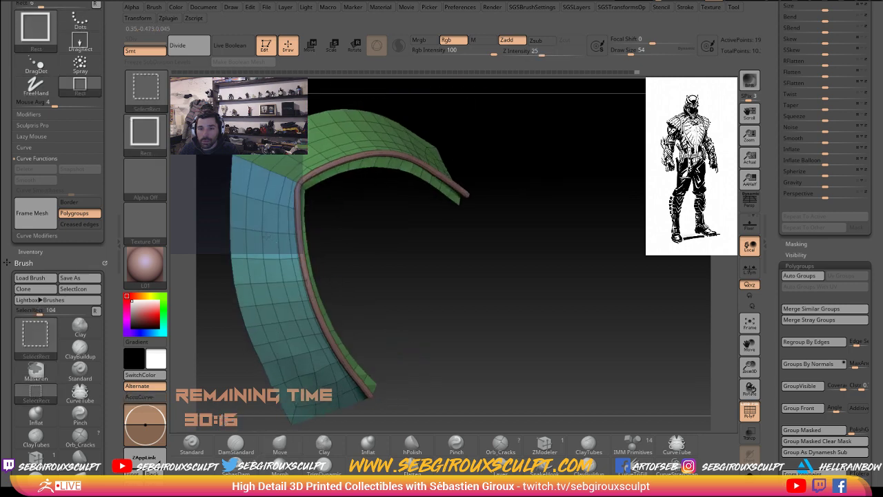
Step: Regroup by normals with a lower angle tolerance to split off the rim strip
drag(639, 290, 692, 301)
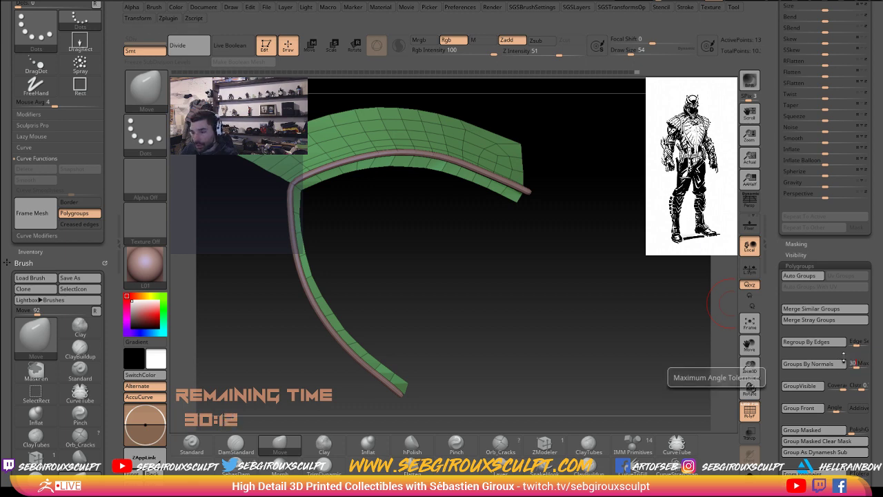
click(842, 363)
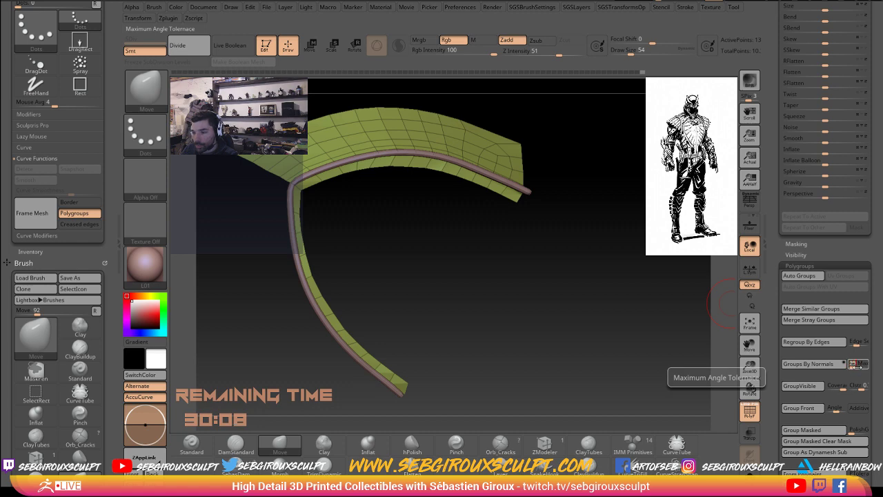
click(853, 364)
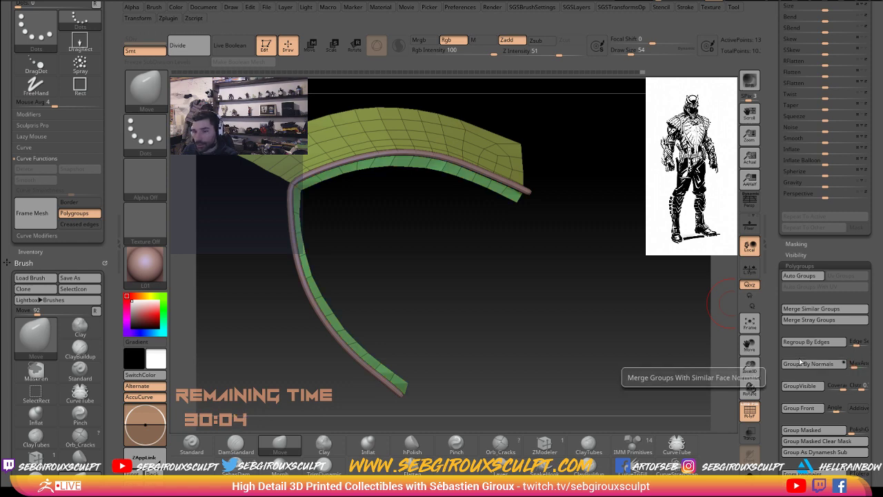
drag(666, 316, 656, 318)
Step: Hide the yellow surfaces and isolate the teal side to check the rim band
mouse_move(585, 297)
mouse_down()
mouse_move(524, 274)
mouse_move(545, 290)
mouse_up()
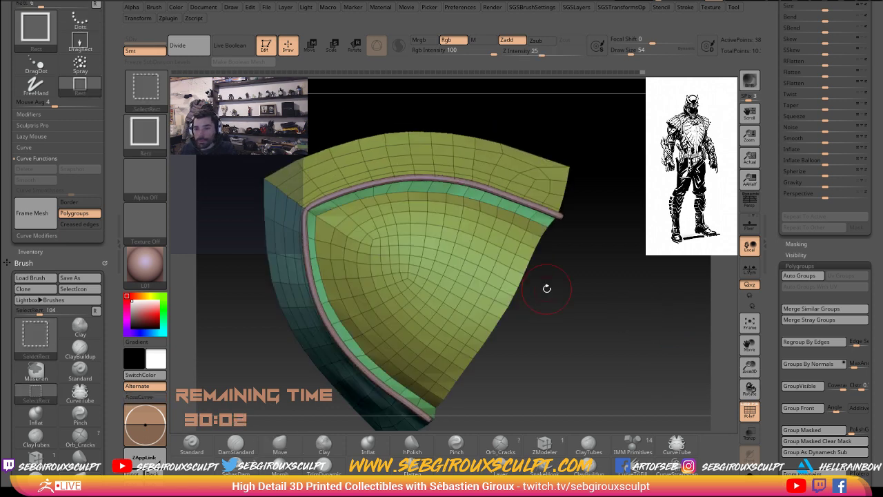
ctrl+shift+click(497, 237)
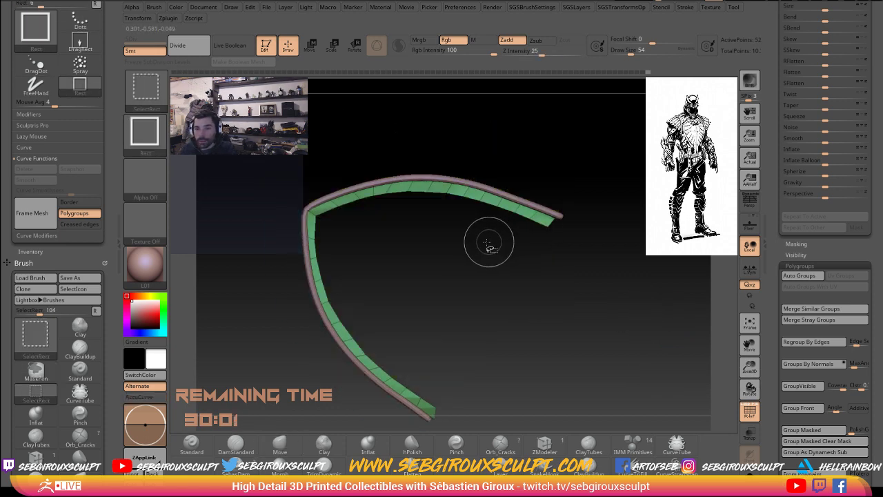
ctrl+shift+drag(487, 240, 519, 273)
ctrl+shift+click(467, 286)
ctrl+shift+click(467, 288)
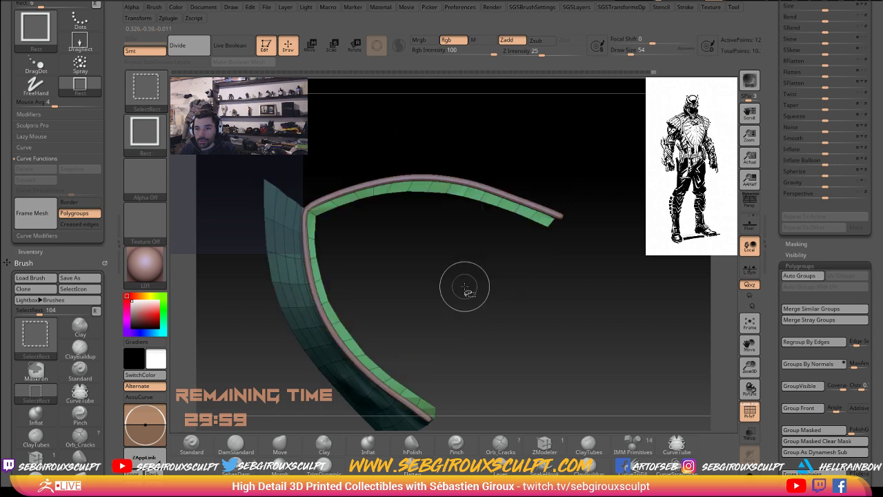
ctrl+shift+click(318, 307)
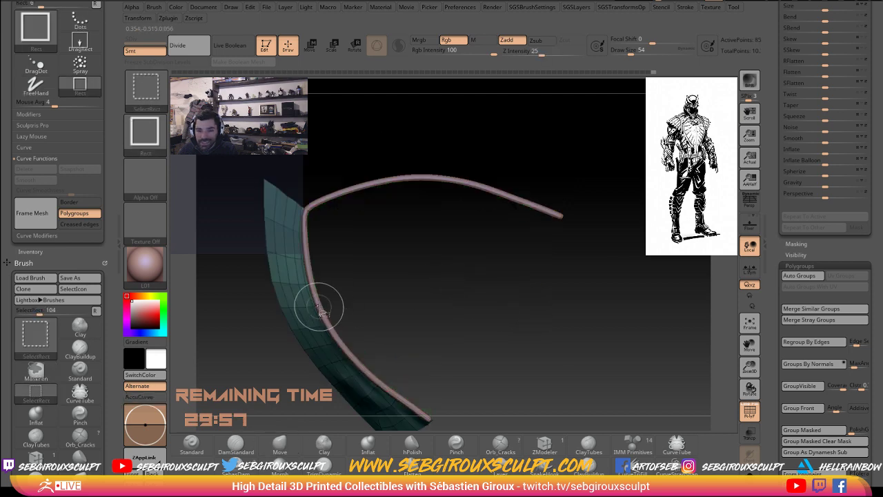
ctrl+shift+click(324, 311)
Step: Recheck the groups, leaving the yellow panel and upper rim section visible with the teal side hidden
drag(576, 347, 542, 183)
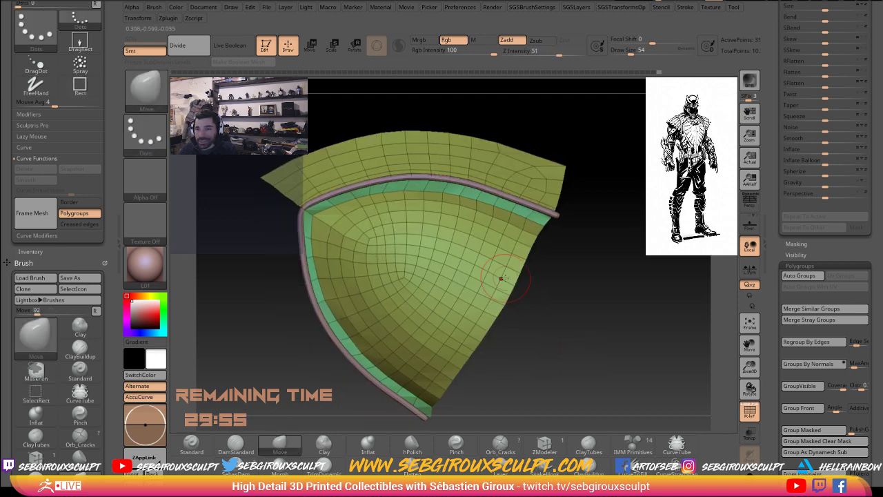
ctrl+shift+click(548, 220)
ctrl+shift+click(552, 221)
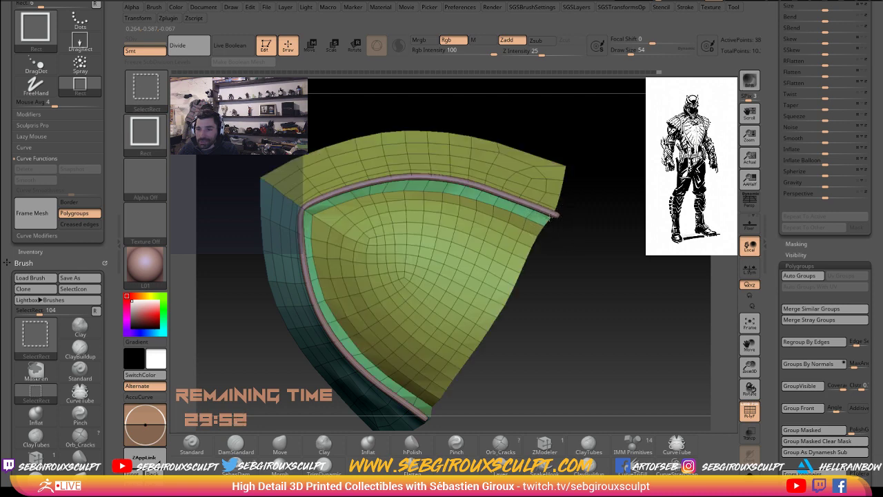
ctrl+shift+click(544, 220)
ctrl+shift+click(560, 252)
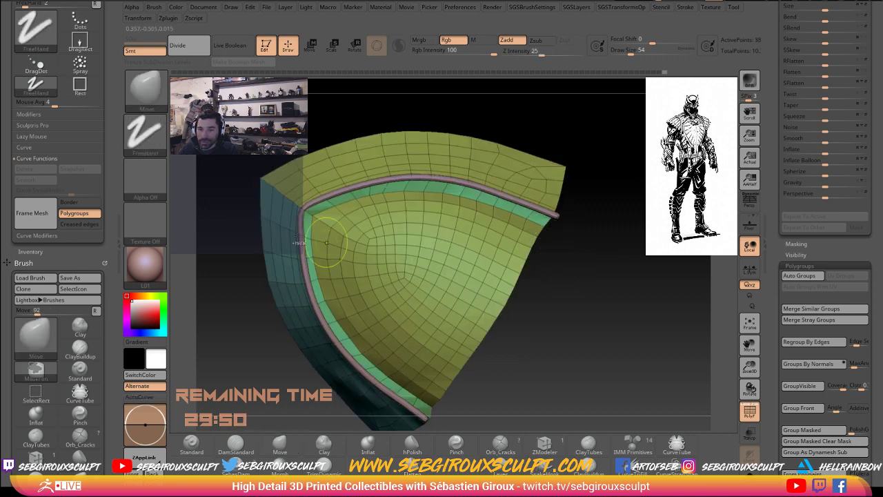
ctrl+shift+click(311, 219)
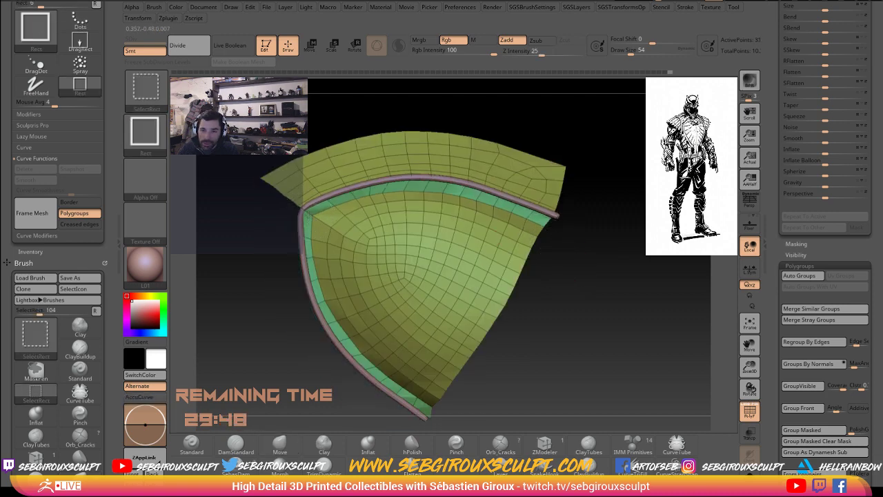
ctrl+shift+click(309, 218)
ctrl+shift+click(569, 329)
ctrl+shift+click(483, 296)
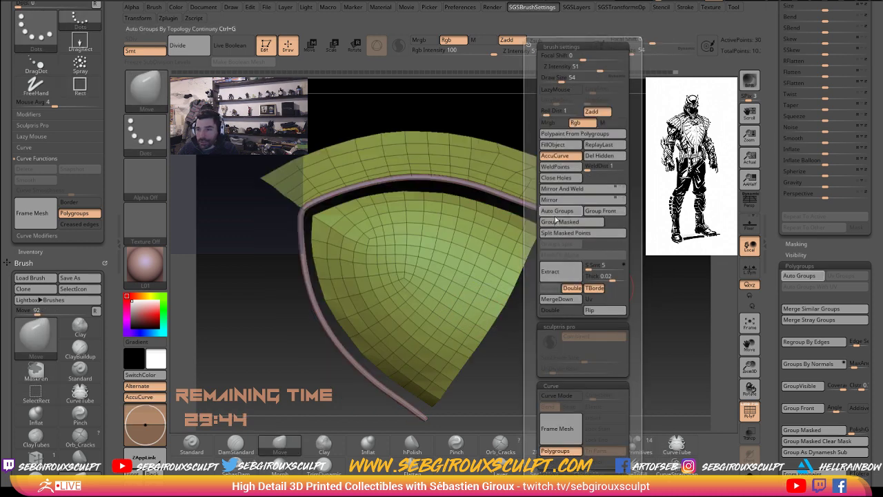
Step: Hide the purple group and mask the isolated green rim strip
key(shift+f)
ctrl+shift+click(579, 309)
ctrl+shift+click(375, 246)
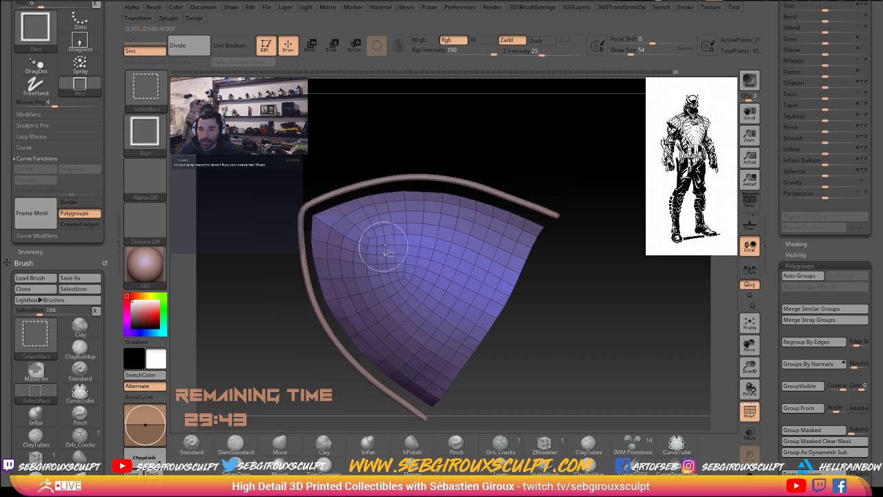
ctrl+shift+click(355, 237)
ctrl+alt+shift+click(414, 206)
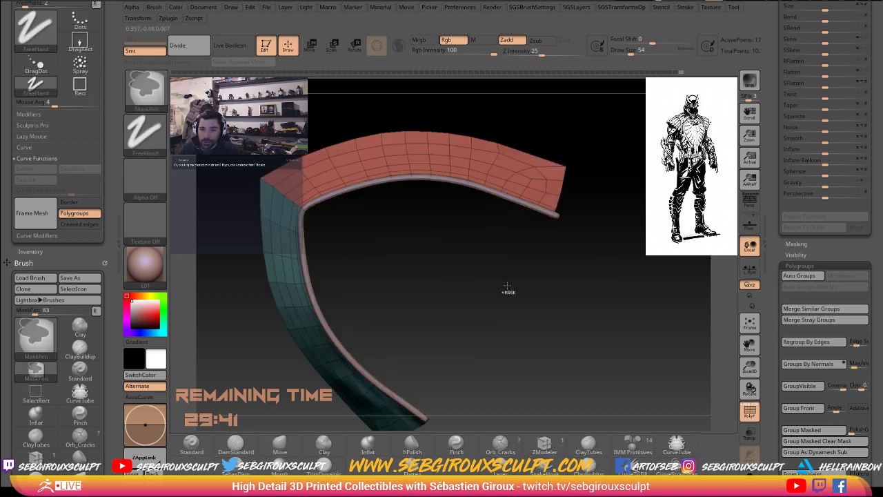
key(ctrl+shift+b)
click(455, 222)
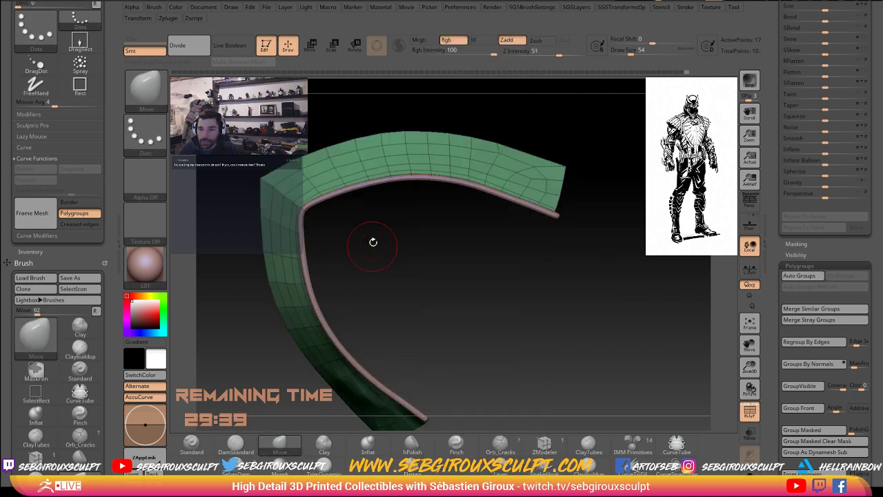
ctrl+shift+click(374, 242)
ctrl+shift+click(510, 178)
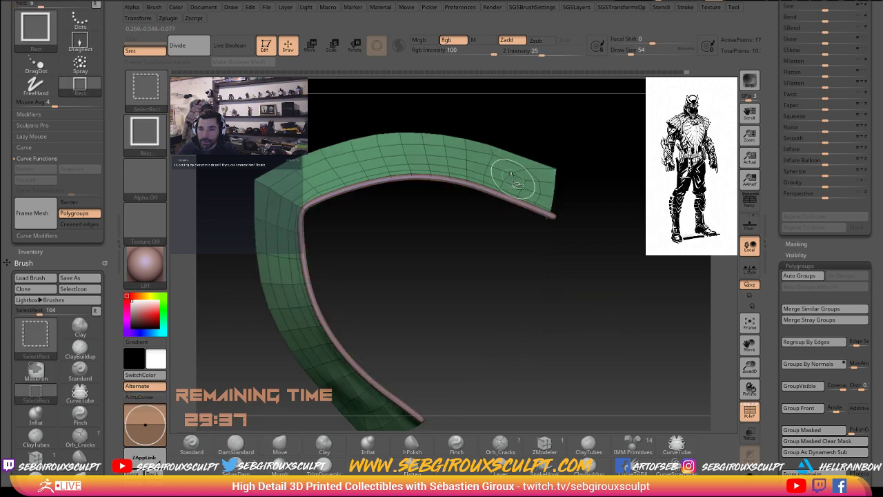
ctrl+click(592, 253)
Step: Turn the masked strip into its own polygroup with Group Masked and unhide the mesh
key(ctrl+shift+b)
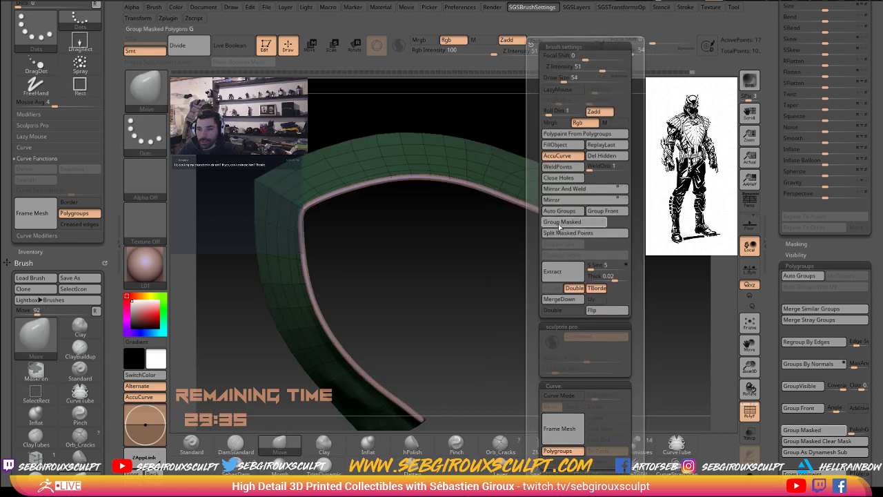
click(560, 223)
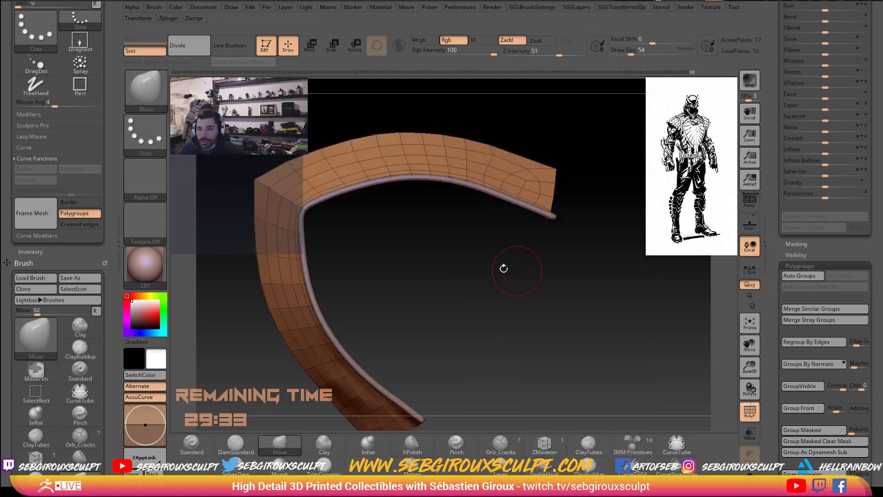
ctrl+shift+click(638, 292)
mouse_move(638, 292)
mouse_down()
mouse_move(652, 310)
mouse_move(578, 312)
mouse_move(552, 278)
mouse_move(602, 325)
mouse_move(609, 345)
mouse_up()
Step: Apply Panel Loops to build a thickened border along the rim
key(space)
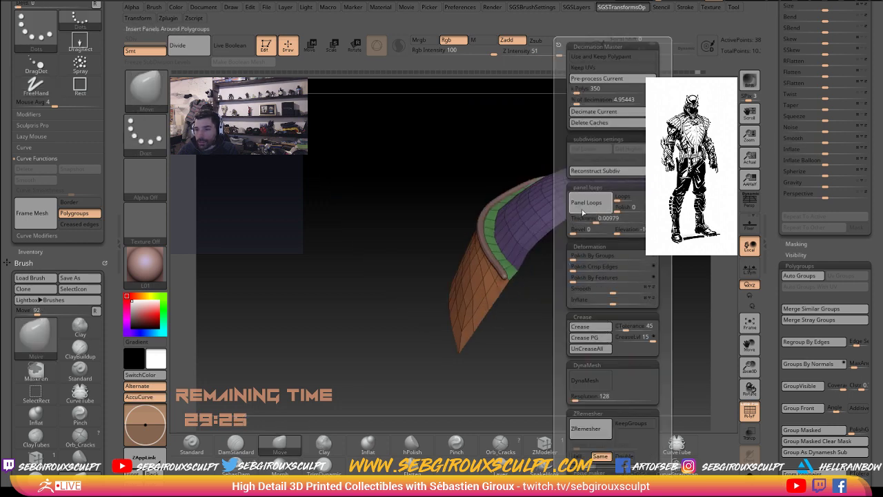
mouse_move(482, 297)
mouse_down()
mouse_move(391, 275)
mouse_move(538, 331)
mouse_move(531, 359)
mouse_move(545, 293)
mouse_up()
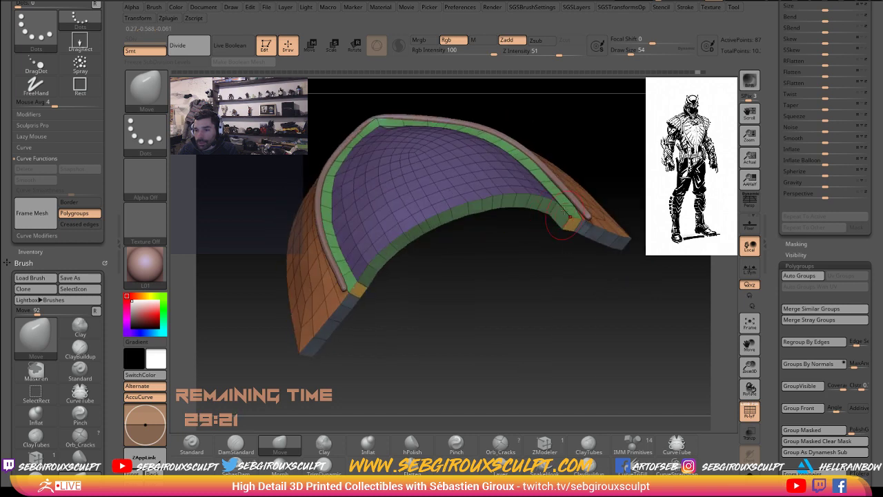
drag(562, 221, 551, 331)
Step: Crease all polygroup borders with Crease PG and inspect the creased edges
key(t)
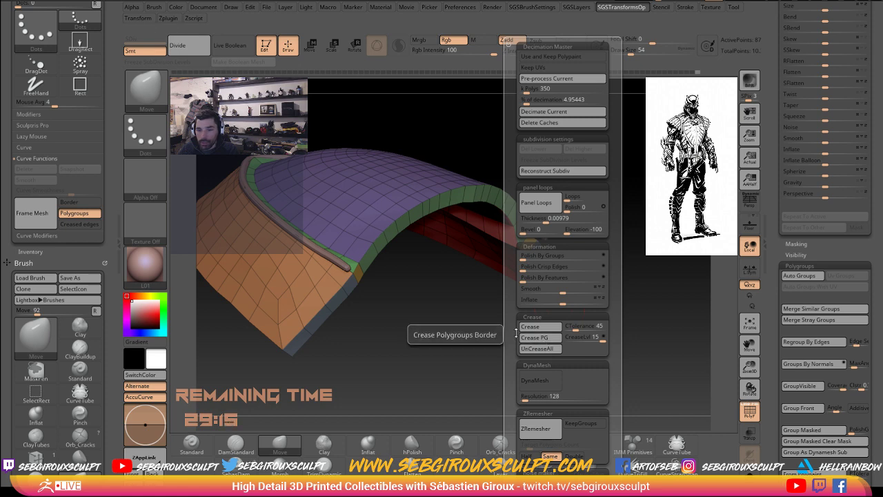
click(529, 340)
text(2)
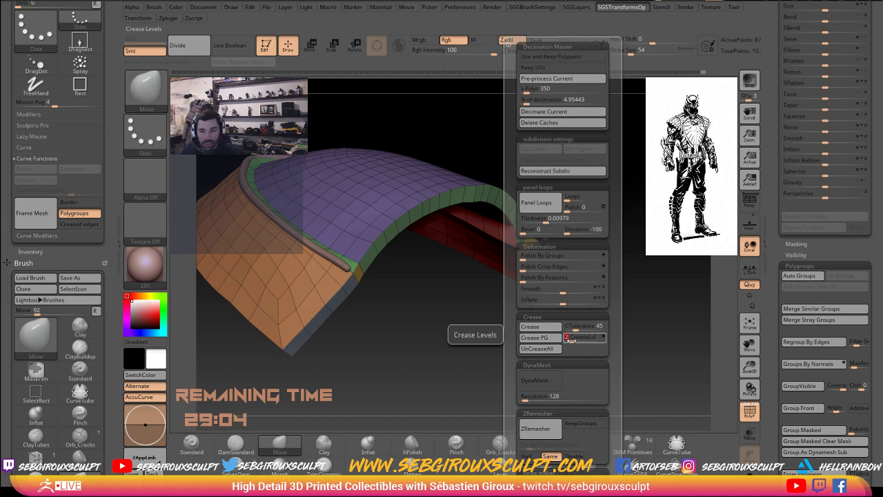
mouse_move(476, 331)
mouse_down()
mouse_move(449, 347)
mouse_move(501, 356)
mouse_move(532, 317)
mouse_move(543, 338)
mouse_move(585, 339)
mouse_move(528, 350)
mouse_move(533, 367)
mouse_move(642, 310)
mouse_move(609, 317)
mouse_move(636, 294)
mouse_move(633, 306)
mouse_move(423, 298)
mouse_up()
mouse_move(567, 237)
mouse_down()
mouse_move(550, 211)
mouse_move(745, 254)
mouse_move(624, 207)
mouse_move(364, 183)
mouse_up()
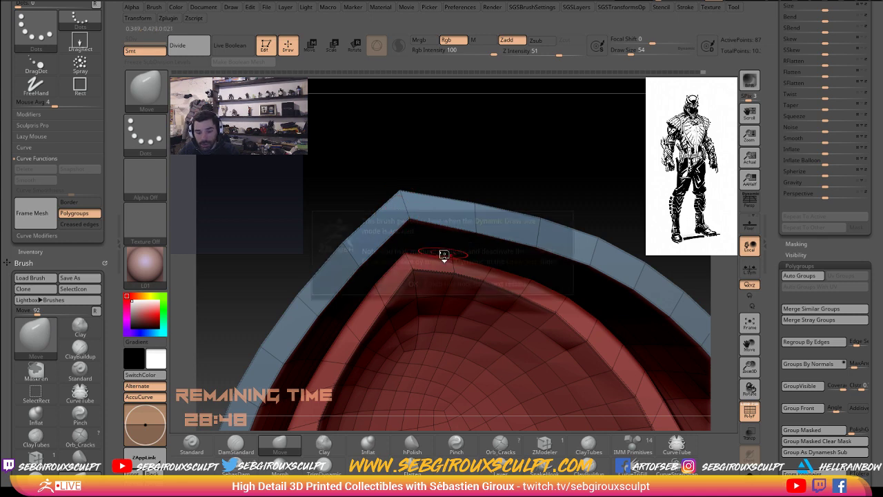
Step: Select the ZModeler brush at Draw Size 8 and set its edge action to Crease
key(b)
key(z)
key(m)
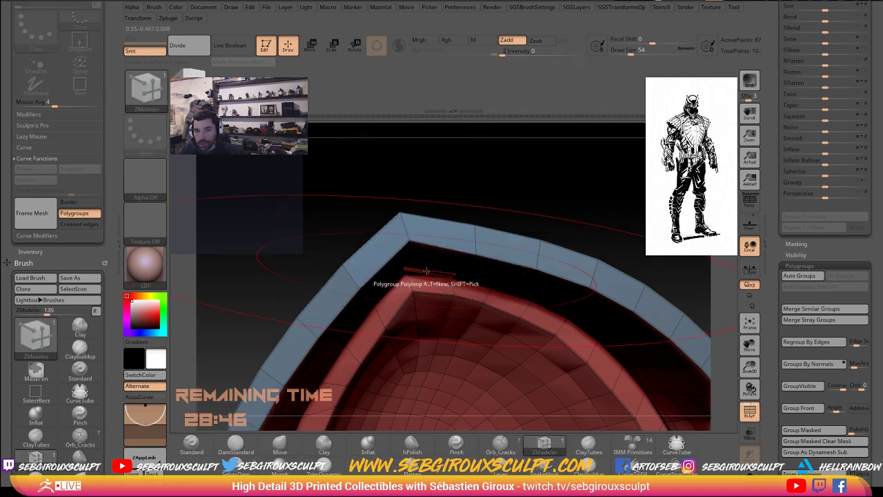
key(space)
drag(501, 192, 479, 193)
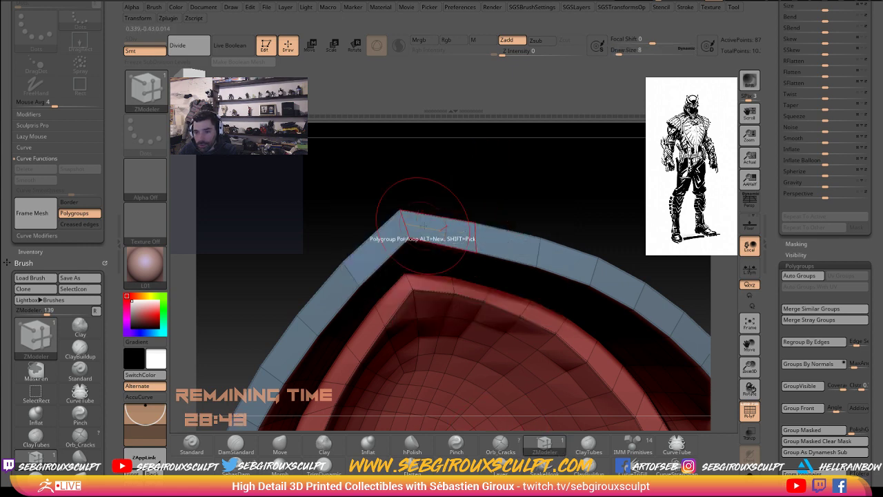
key(space)
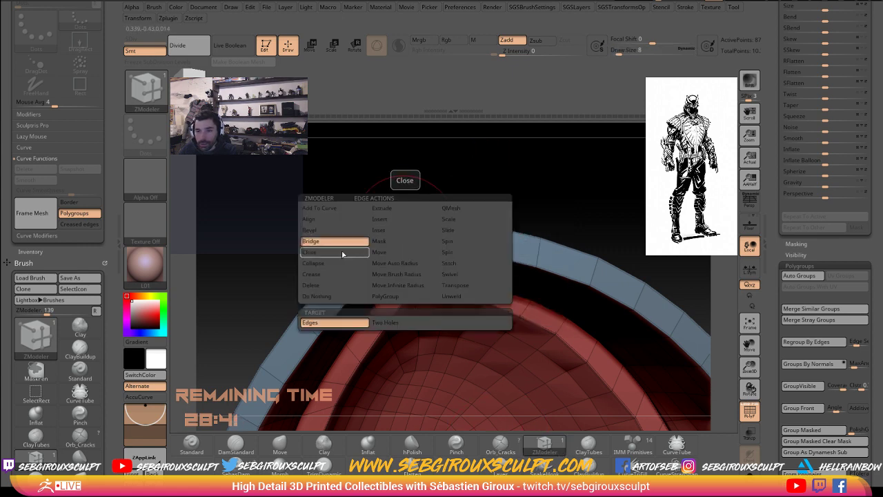
click(319, 276)
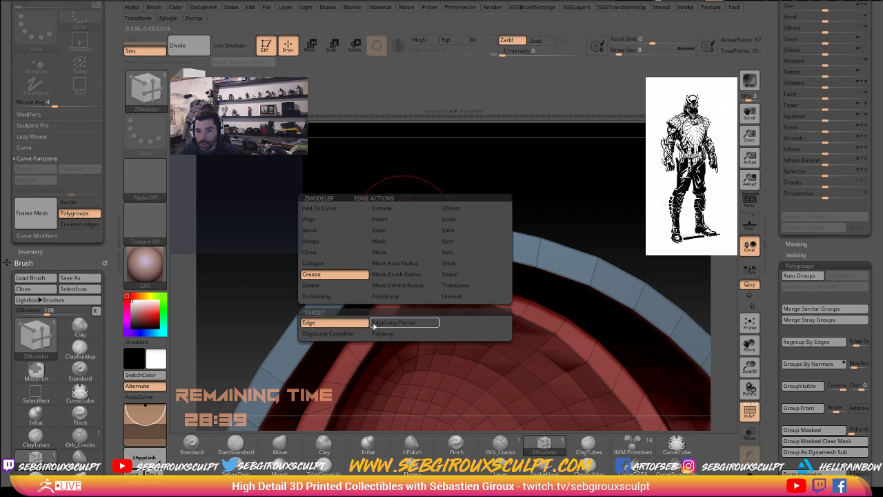
mouse_move(486, 186)
mouse_down()
mouse_move(552, 258)
mouse_move(508, 373)
mouse_move(400, 227)
mouse_up()
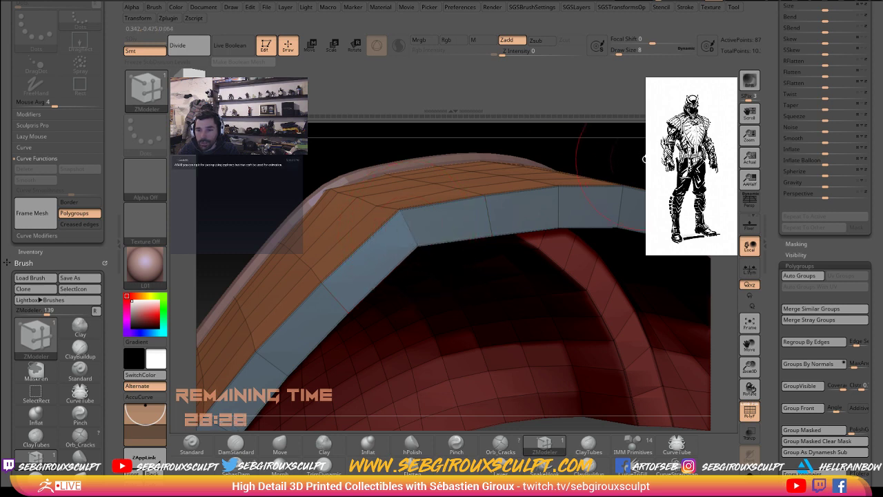
drag(622, 163, 614, 190)
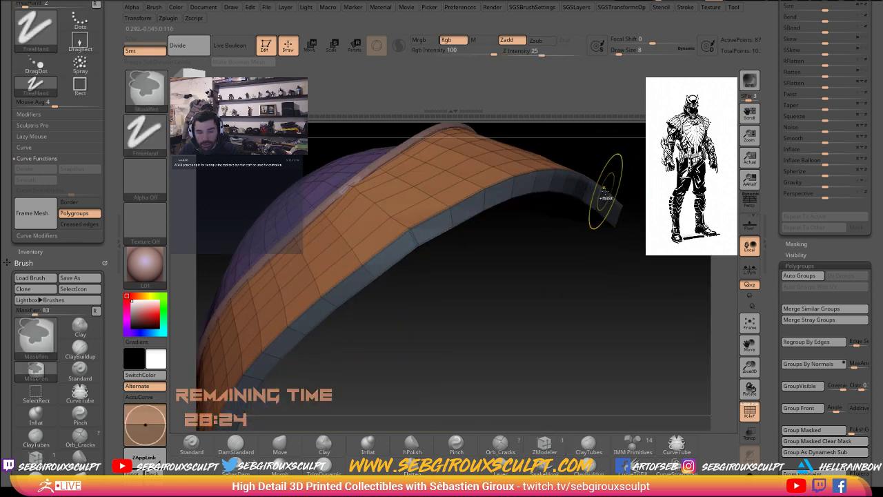
Step: Frame the mesh and turn off PolyF to inspect the smooth subdivided armor piece
mouse_move(570, 306)
mouse_down()
mouse_move(547, 290)
mouse_move(605, 322)
mouse_up()
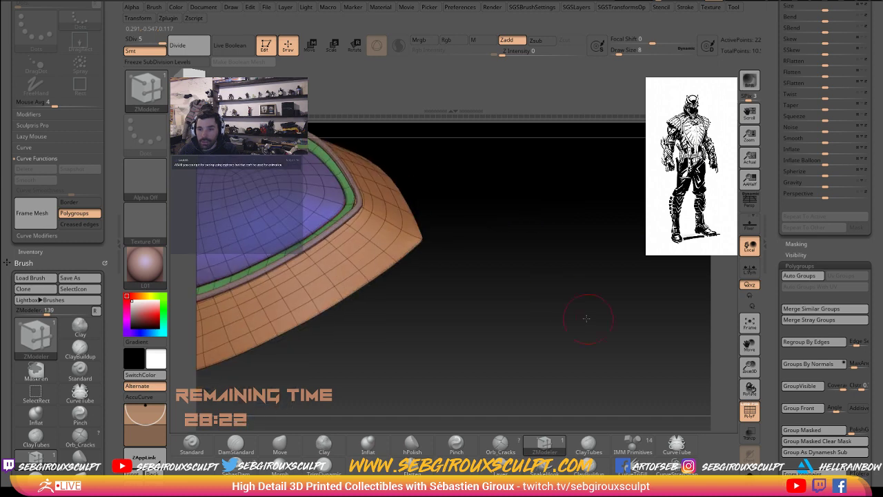
click(749, 328)
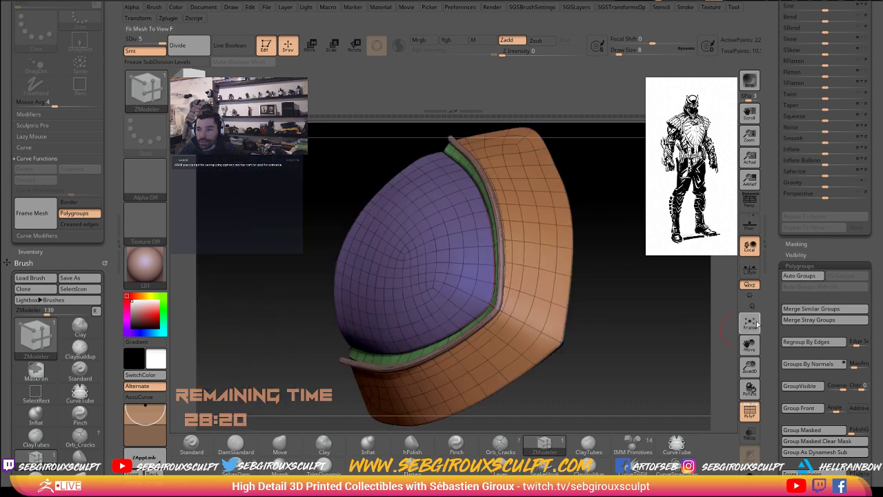
click(750, 412)
mouse_move(697, 407)
mouse_down()
mouse_move(679, 327)
mouse_move(660, 322)
mouse_up()
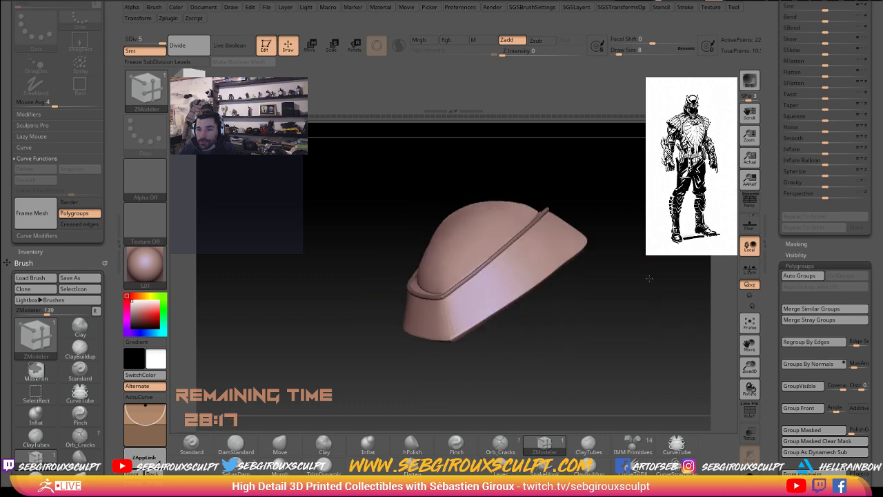
key(f)
drag(681, 377, 417, 330)
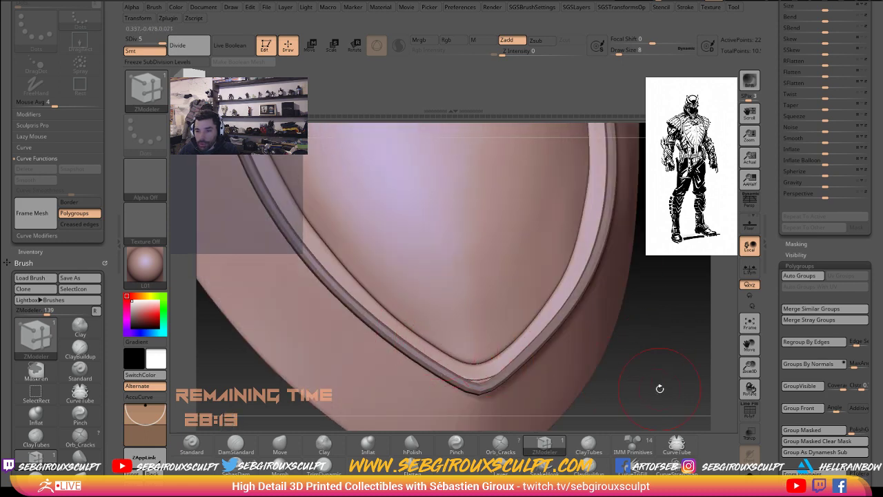
drag(660, 388, 491, 389)
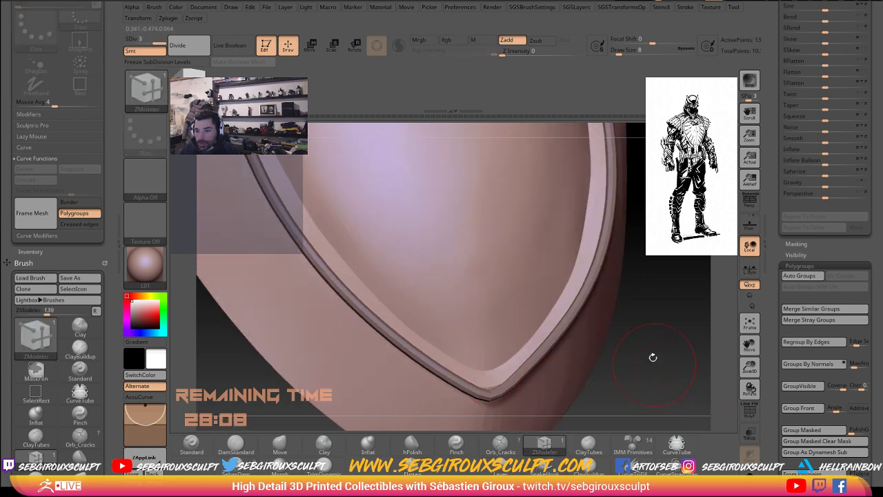
drag(651, 355, 653, 336)
Step: Step down to subdivision level 2 and turn the polyframe display back on
key(shift+d)
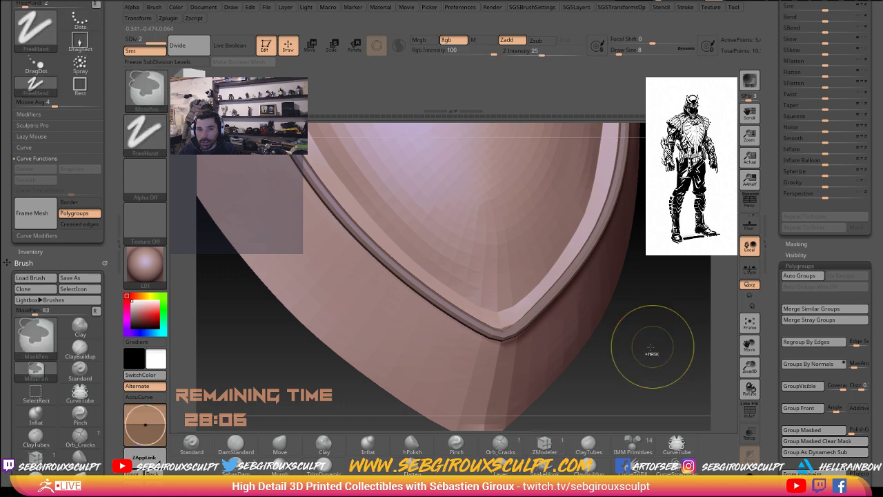
drag(613, 359, 525, 354)
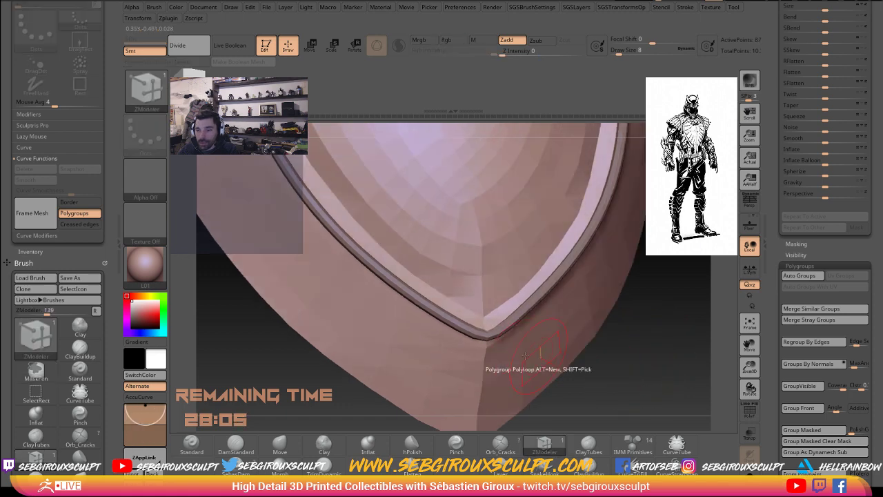
click(751, 411)
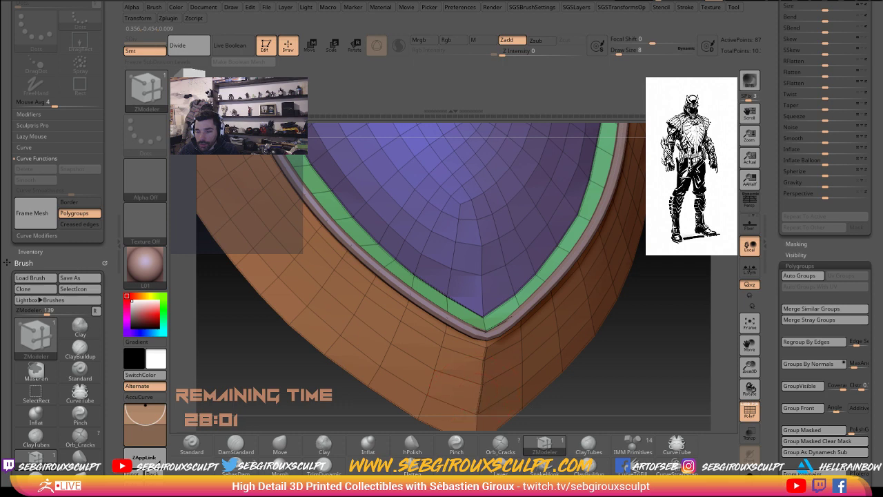
drag(549, 412, 528, 371)
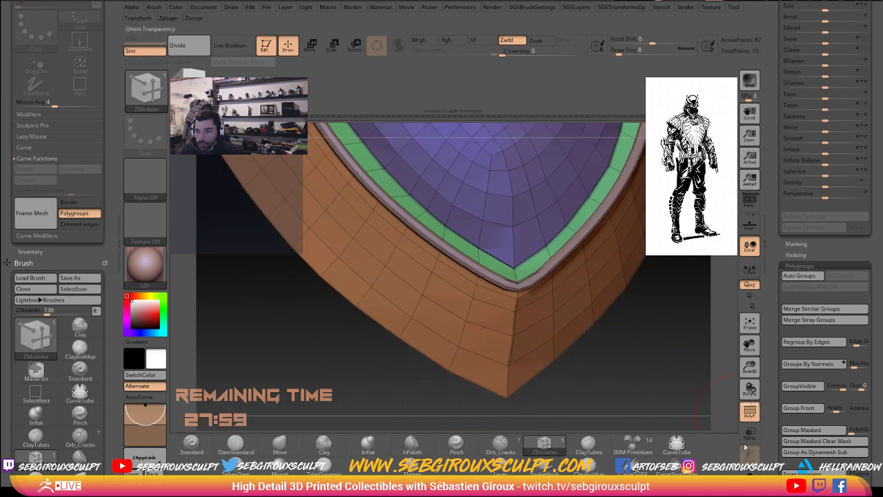
drag(700, 400, 514, 280)
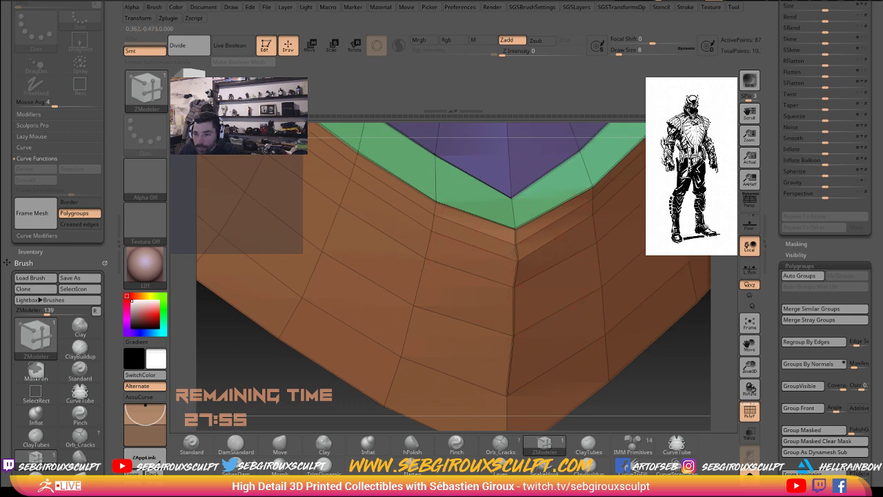
mouse_move(662, 389)
mouse_down()
mouse_move(643, 370)
mouse_move(578, 371)
mouse_up()
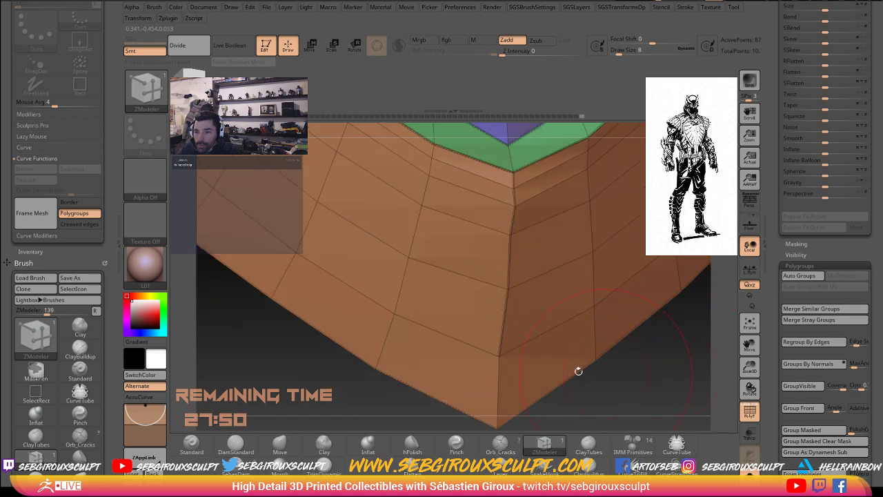
drag(631, 404, 523, 309)
key(b)
key(m)
key(v)
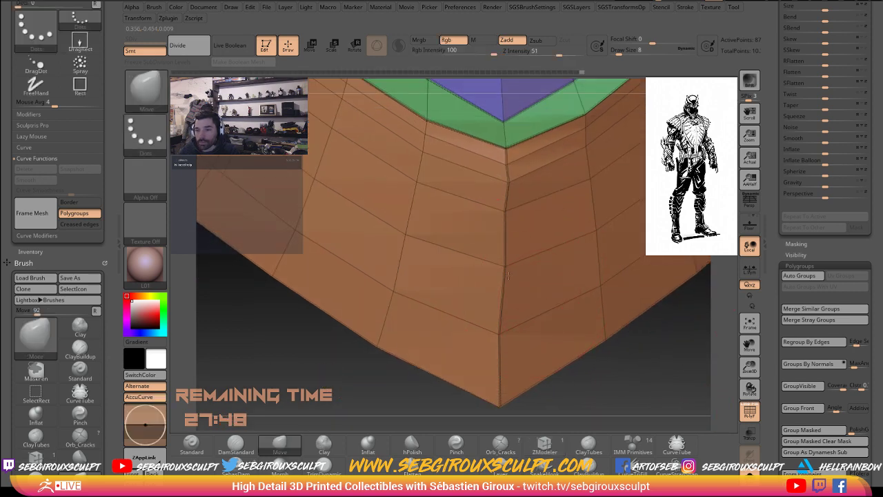
mouse_move(508, 274)
mouse_down()
mouse_move(538, 260)
mouse_move(500, 266)
mouse_up()
key(space)
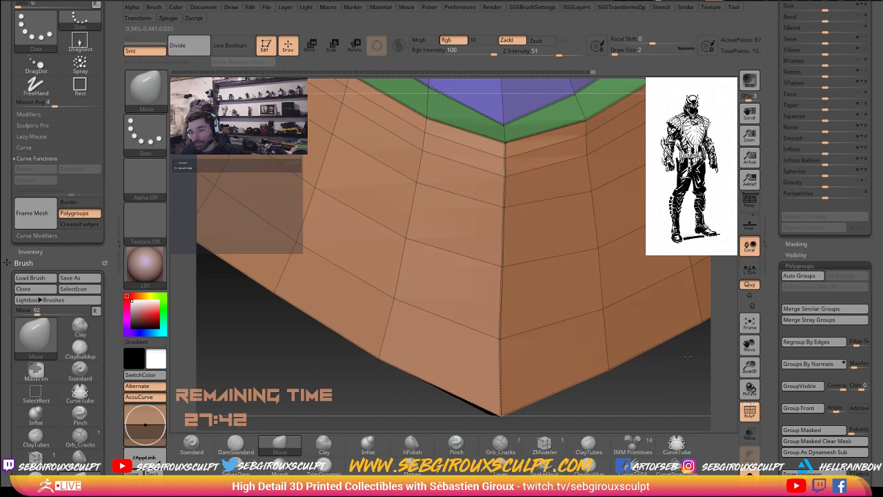
drag(688, 356, 527, 186)
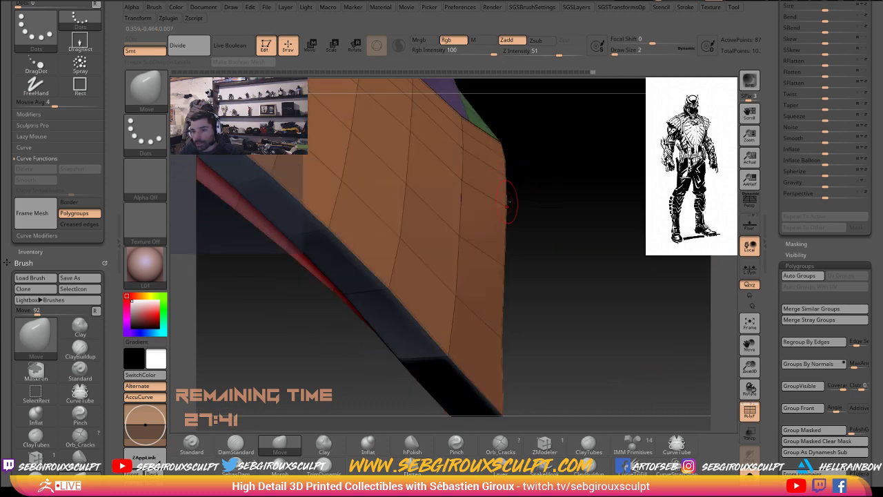
drag(566, 270, 638, 349)
key(ctrl)
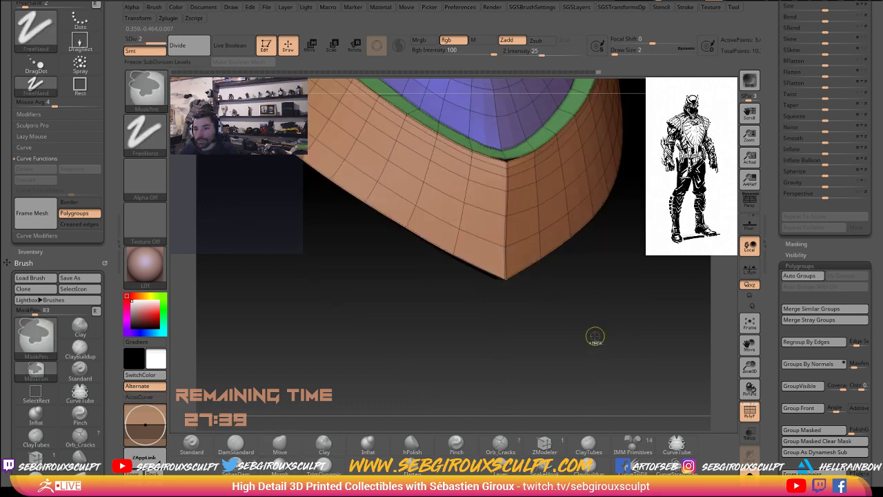
mouse_move(585, 334)
mouse_down()
mouse_move(638, 339)
mouse_move(626, 301)
mouse_up()
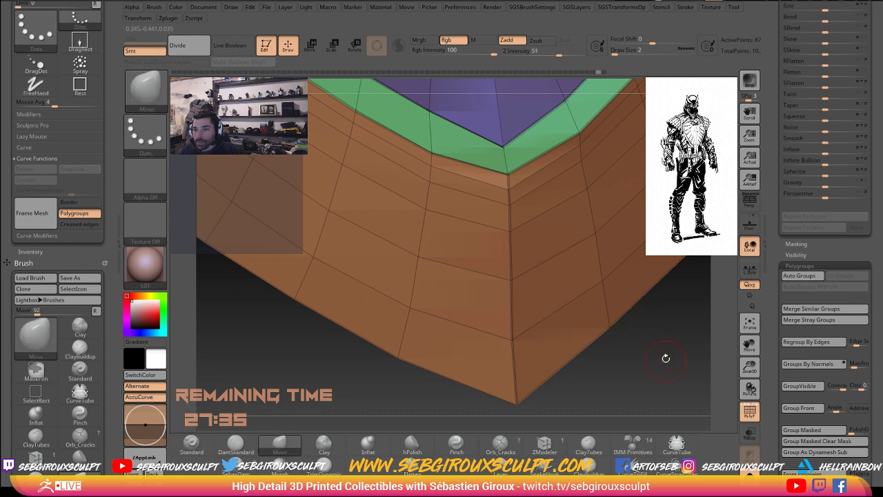
mouse_move(667, 356)
mouse_down()
mouse_move(625, 391)
mouse_move(470, 265)
mouse_up()
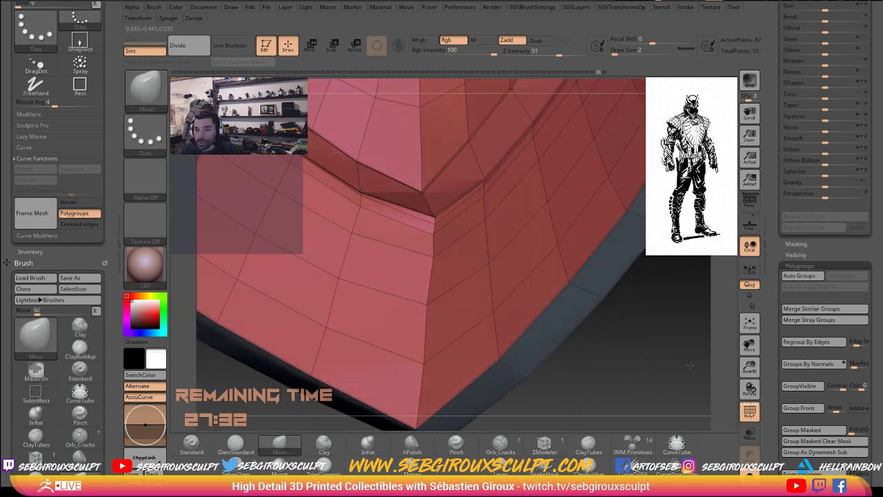
scroll(467, 267, up, 3)
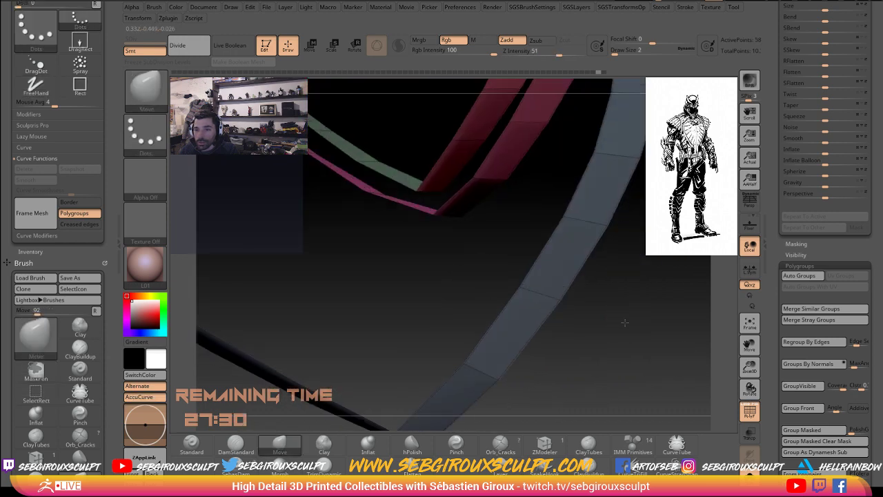
mouse_move(640, 331)
mouse_down()
mouse_move(645, 337)
mouse_move(466, 227)
mouse_up()
key(ctrl+shift)
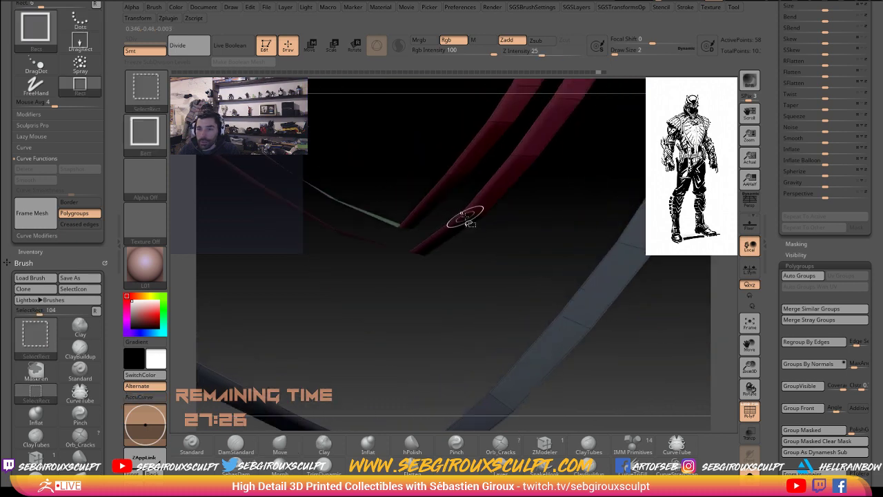
drag(653, 304, 529, 276)
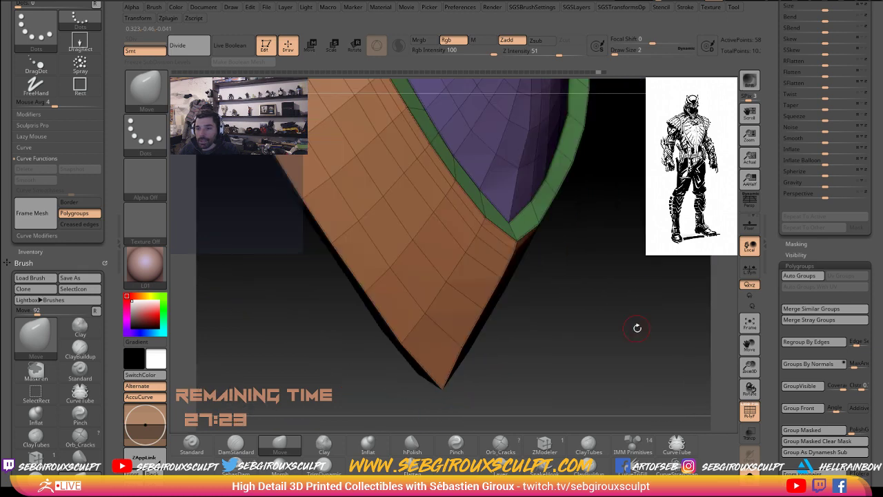
ctrl+alt+shift+click(443, 248)
mouse_move(445, 250)
mouse_down()
mouse_move(559, 276)
mouse_move(472, 248)
mouse_up()
ctrl+shift+click(559, 275)
ctrl+shift+click(473, 227)
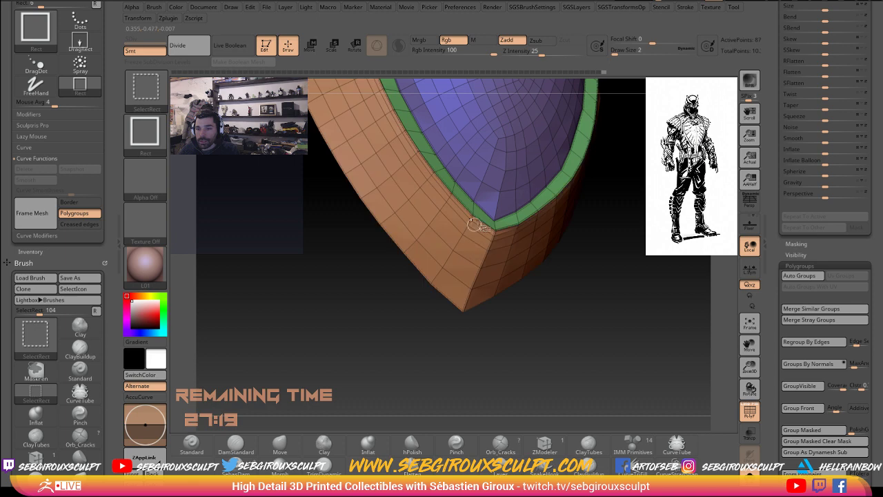
ctrl+shift+click(468, 225)
ctrl+shift+click(472, 222)
ctrl+shift+click(480, 202)
ctrl+shift+click(481, 202)
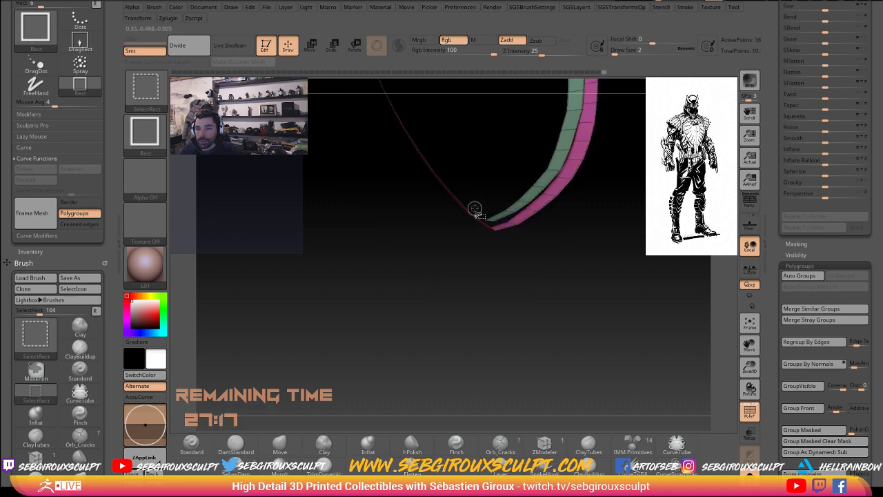
ctrl+shift+click(601, 267)
ctrl+shift+drag(640, 299, 664, 293)
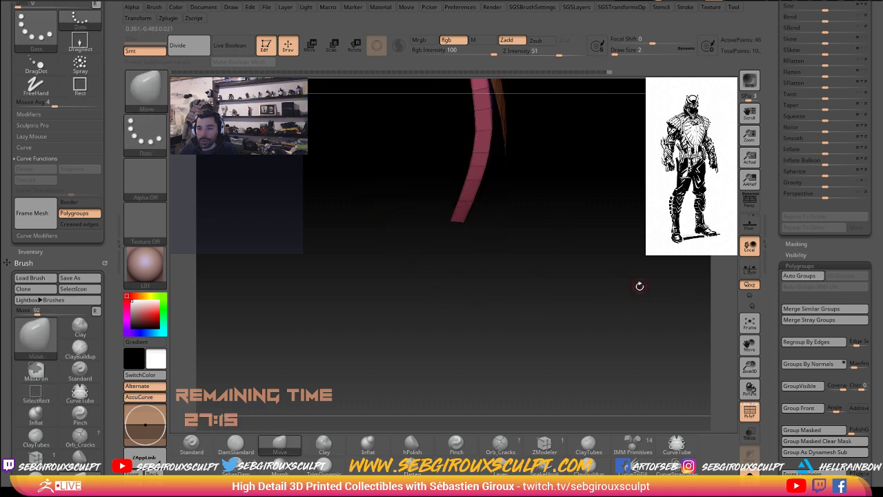
ctrl+shift+click(640, 286)
ctrl+shift+click(467, 203)
ctrl+shift+click(460, 204)
ctrl+shift+click(460, 203)
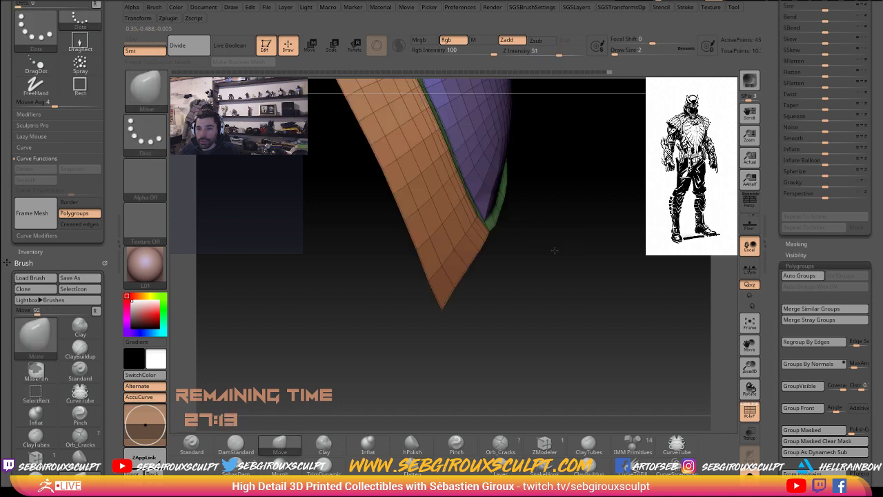
key(space)
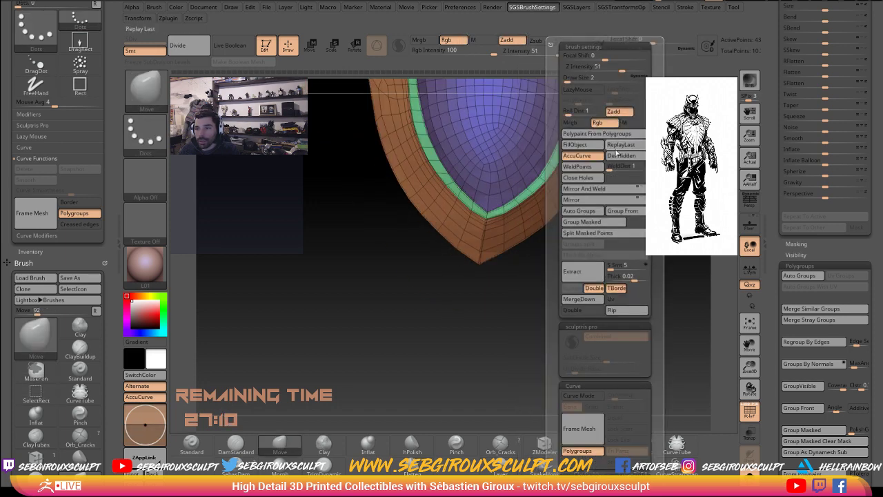
alt+drag(523, 178, 518, 261)
key(space)
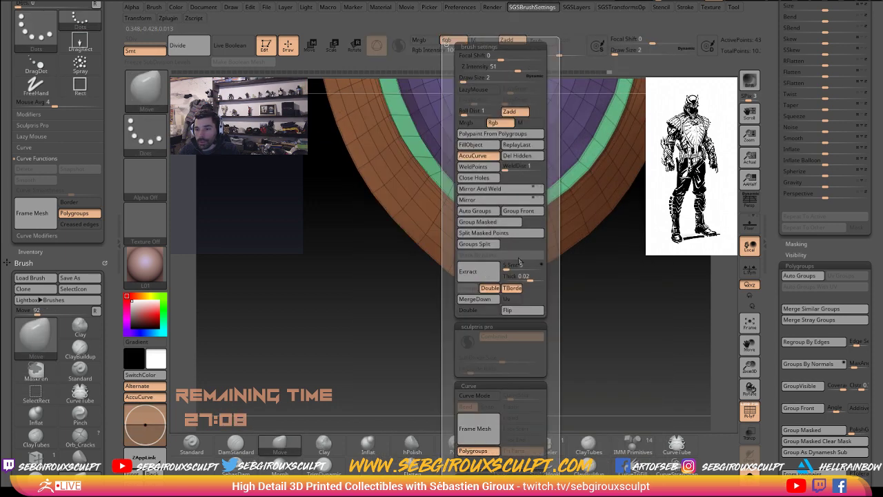
key(shift+space)
key(space)
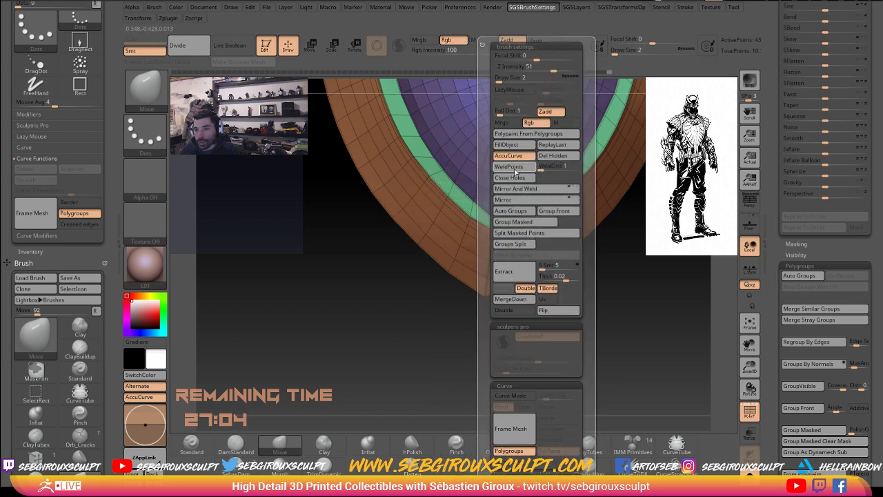
mouse_move(524, 324)
mouse_down()
mouse_move(555, 330)
mouse_move(636, 275)
mouse_move(589, 305)
mouse_move(595, 329)
mouse_move(485, 266)
mouse_up()
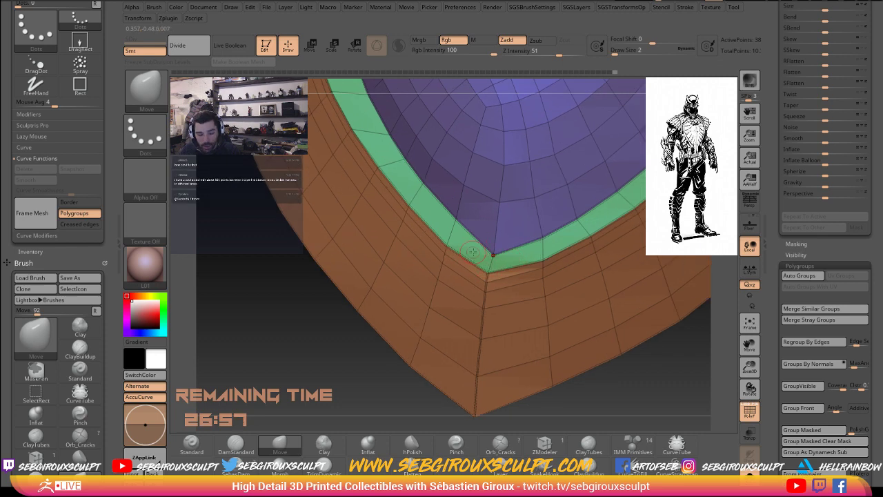
Step: Select the ZModeler brush, zoom out to the whole shield, and hide polygroup colours and wireframe
key(b)
key(z)
key(m)
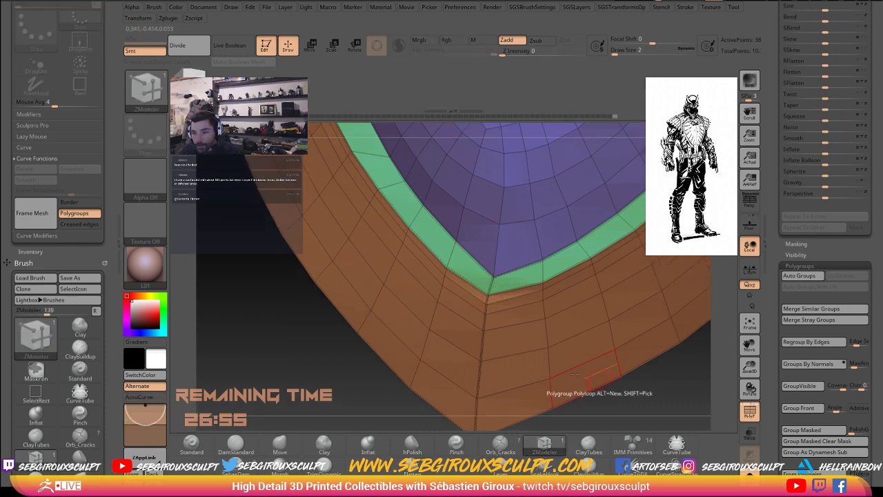
mouse_move(639, 391)
mouse_down()
mouse_move(658, 329)
mouse_move(685, 324)
mouse_up()
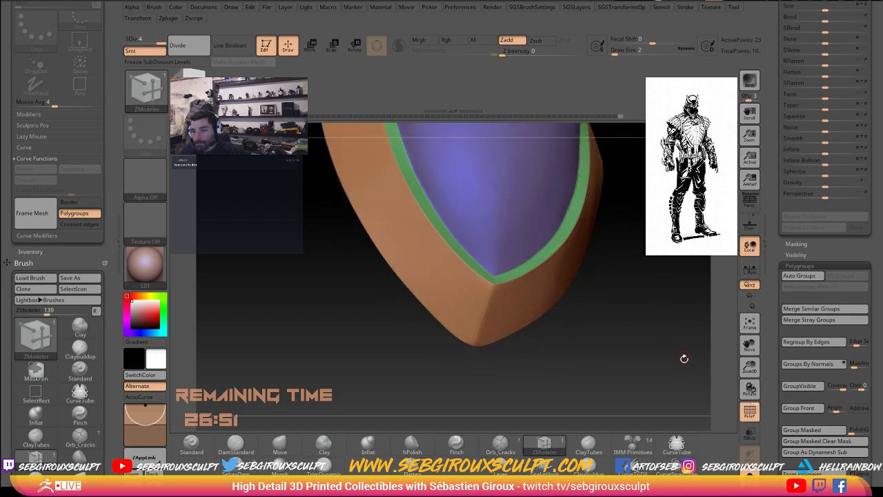
mouse_move(684, 359)
mouse_down()
mouse_move(632, 340)
mouse_move(641, 338)
mouse_up()
click(751, 413)
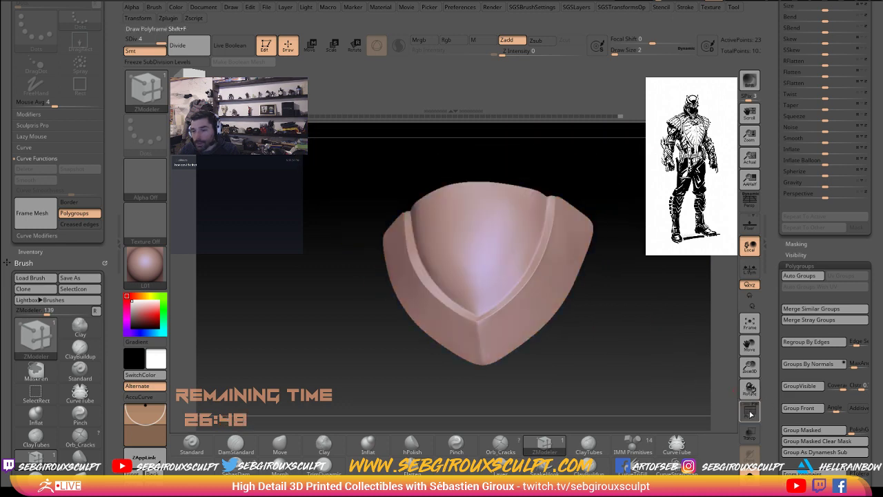
click(750, 412)
click(751, 412)
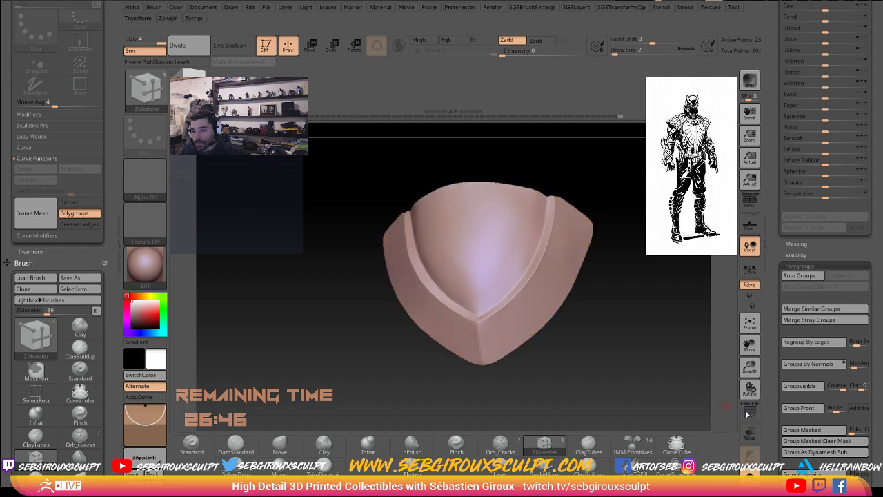
mouse_move(653, 369)
mouse_down()
mouse_move(644, 362)
mouse_move(654, 371)
mouse_move(641, 383)
mouse_move(616, 353)
mouse_up()
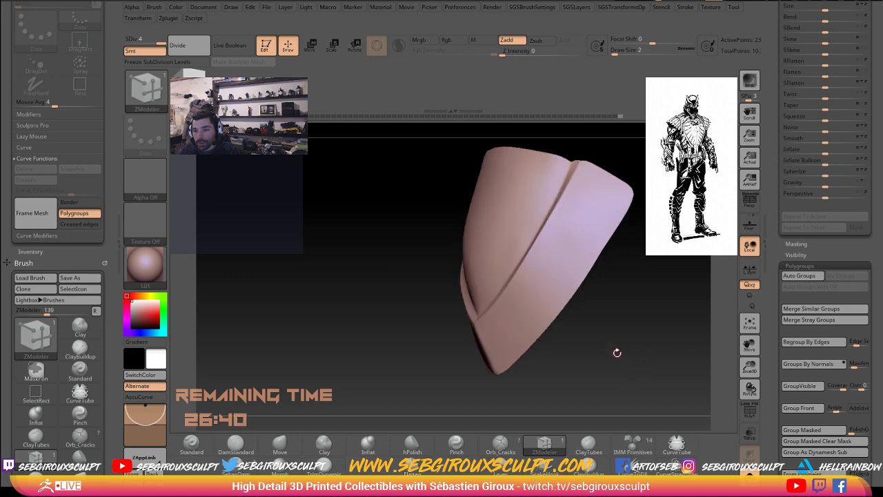
Step: Leave the smooth preview, then reshape with the Move brush at size 16, then 8, and smooth the inner surface
key(shift+d)
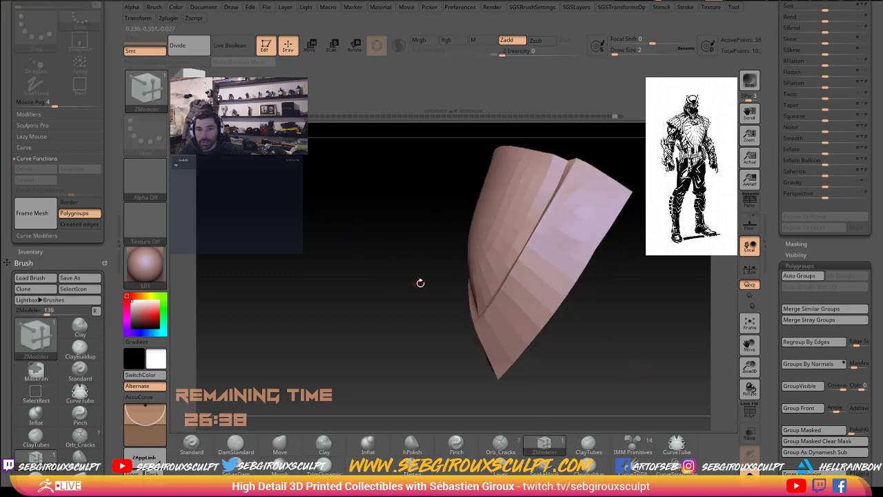
key(b)
key(m)
key(v)
key(space)
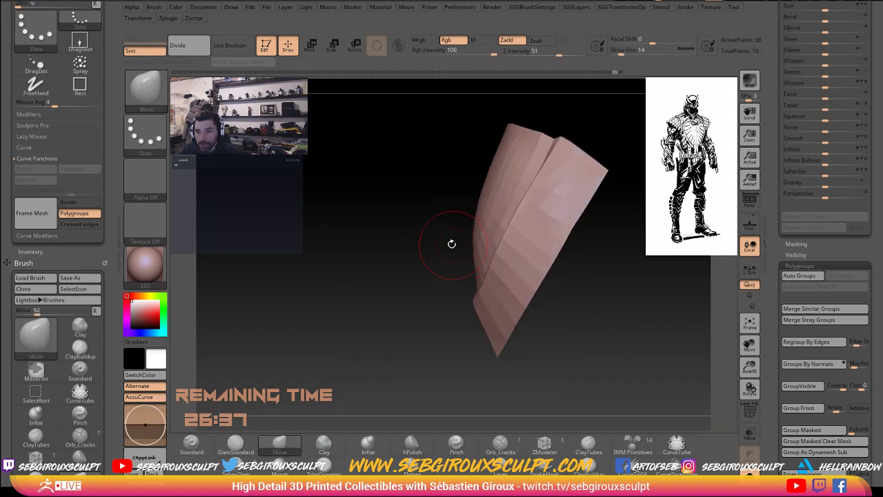
drag(473, 248, 476, 256)
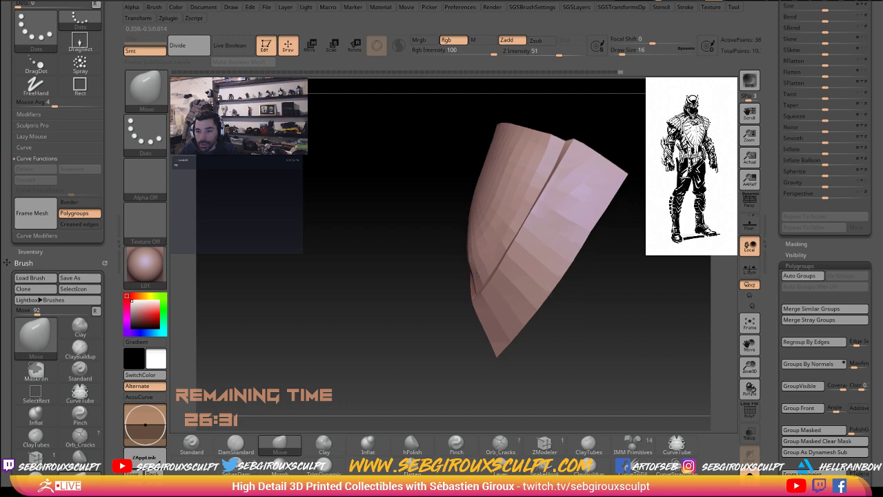
key(bracketleft)
drag(472, 249, 489, 253)
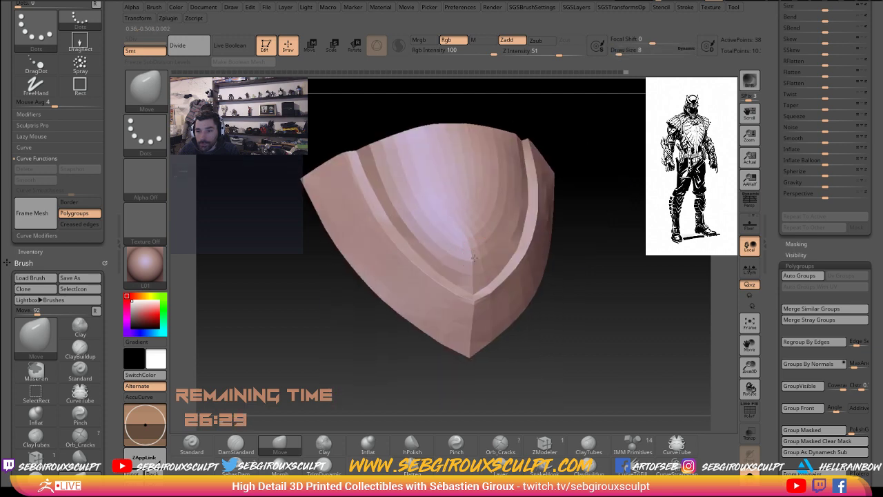
key(shift)
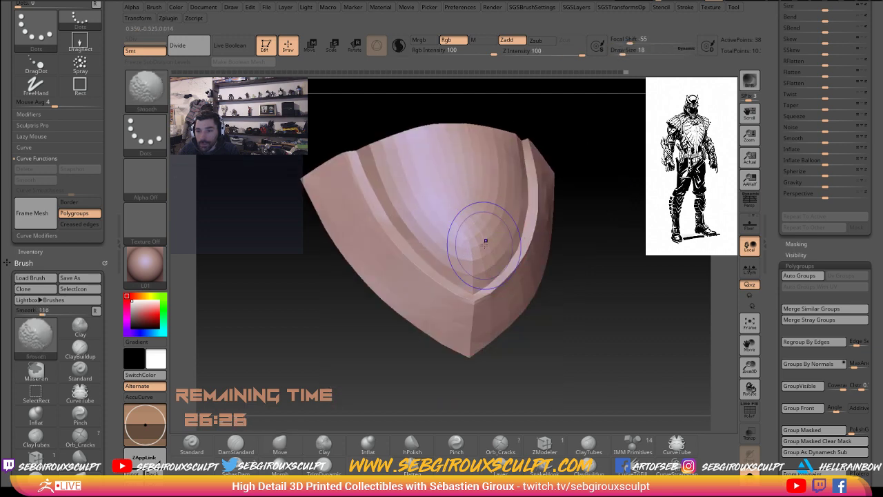
drag(586, 276, 593, 278)
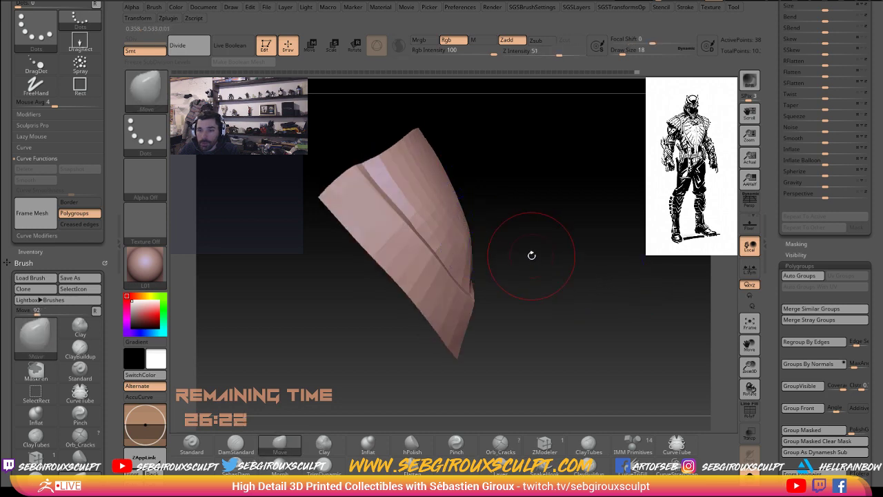
mouse_move(532, 252)
mouse_down()
mouse_move(591, 227)
mouse_move(600, 317)
mouse_move(443, 241)
mouse_up()
key(ctrl)
key(ctrl)
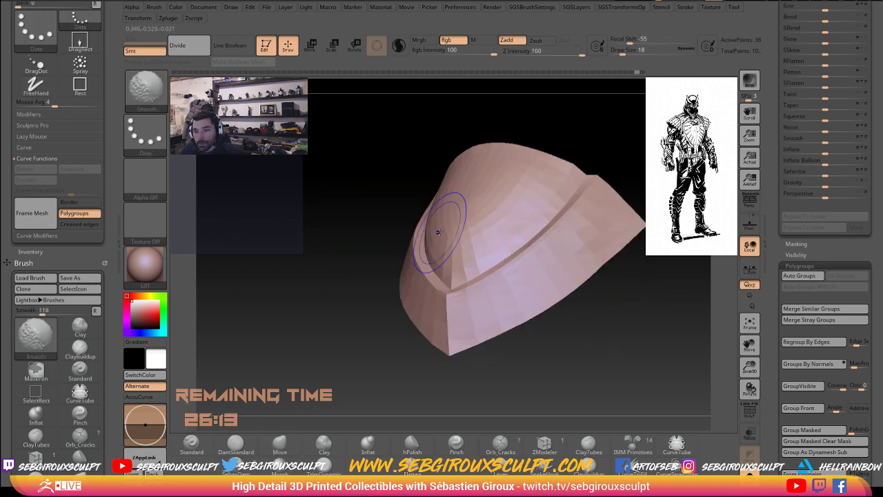
Step: Subdivide the shield with Ctrl+D and orbit to check the smoothed surface from the front
key(t)
key(ctrl+d)
key(ctrl+d)
key(ctrl+d)
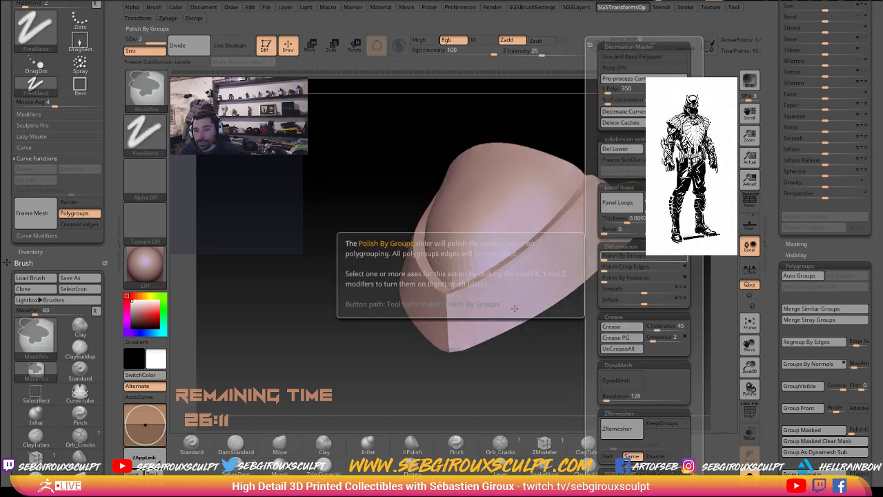
drag(577, 370, 444, 254)
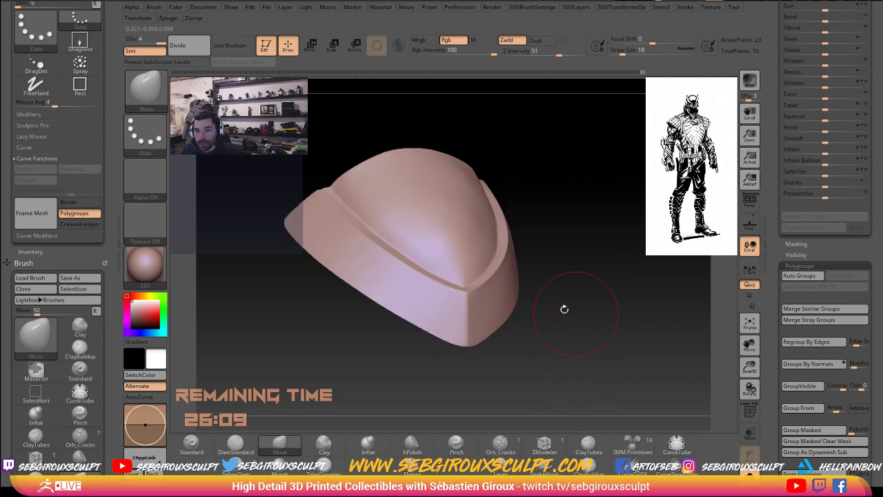
mouse_move(564, 309)
mouse_down()
mouse_move(575, 303)
mouse_move(446, 236)
mouse_up()
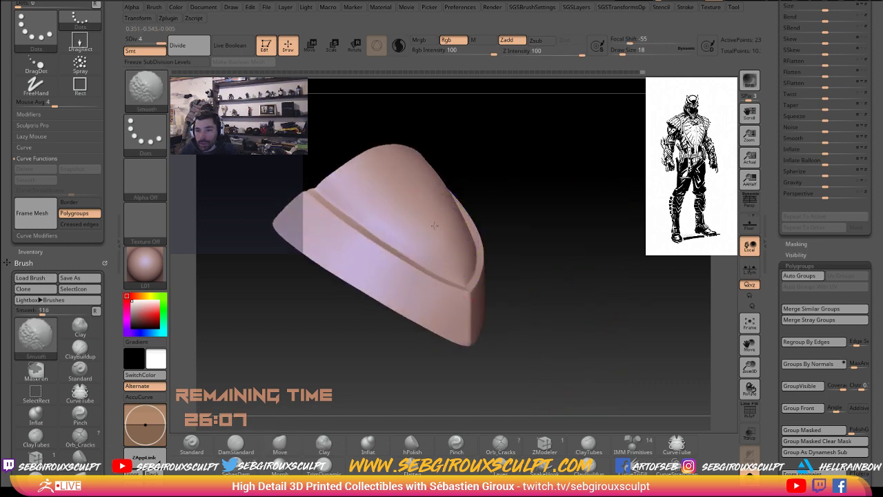
drag(513, 208, 438, 223)
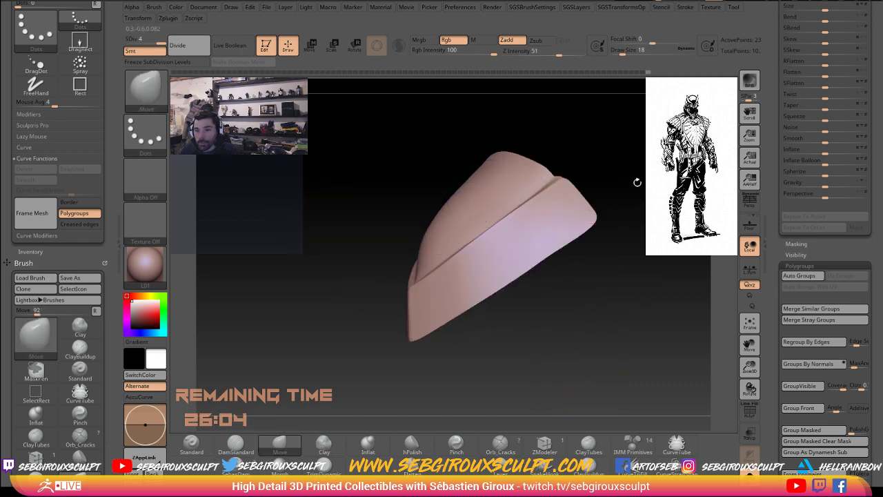
mouse_move(637, 181)
mouse_down()
mouse_move(588, 303)
mouse_move(556, 311)
mouse_up()
key(f)
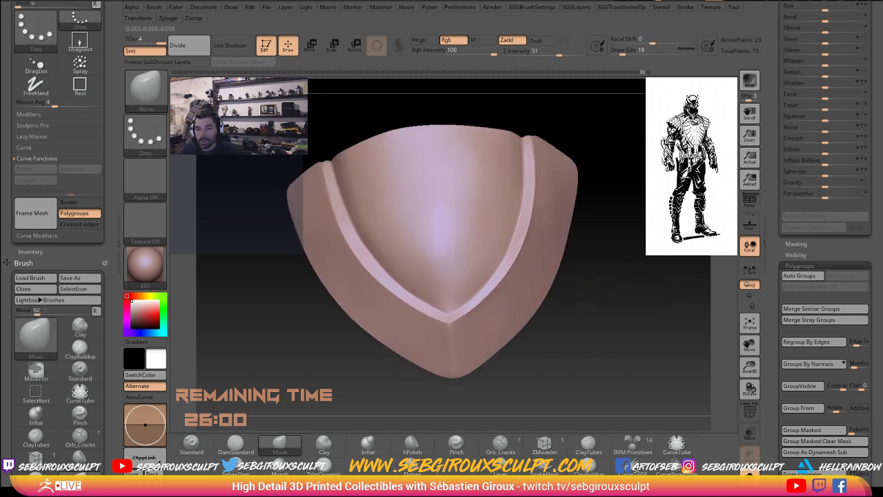
Step: Drop the shell to SDiv 1, delete higher subdivisions, and show the polygroup wireframe
drag(164, 42, 127, 40)
key(t)
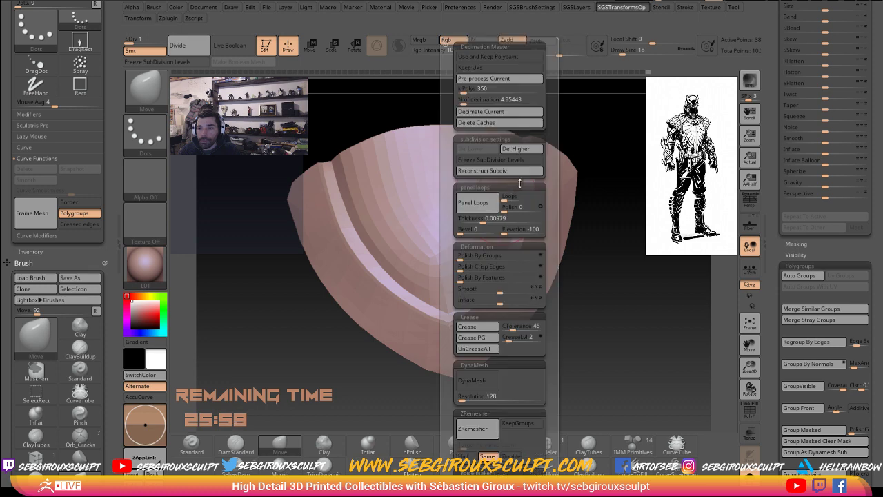
click(523, 151)
mouse_move(561, 239)
mouse_down()
mouse_move(602, 301)
mouse_move(676, 321)
mouse_up()
key(t)
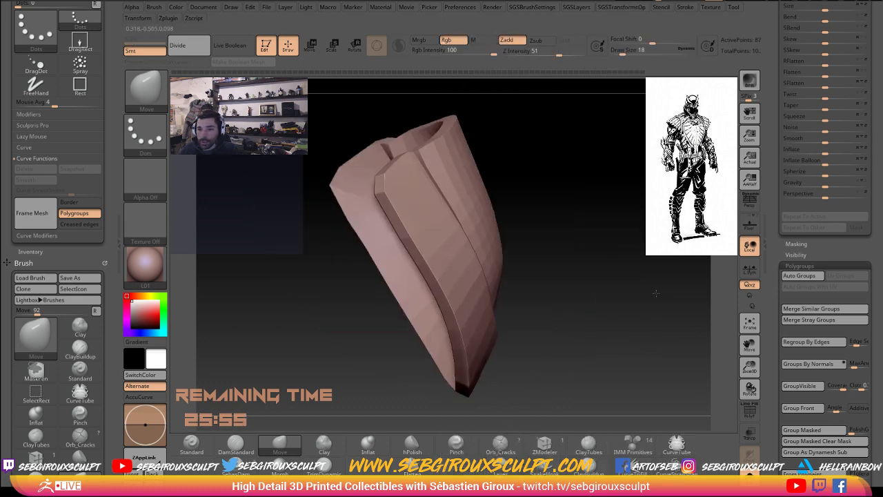
click(748, 413)
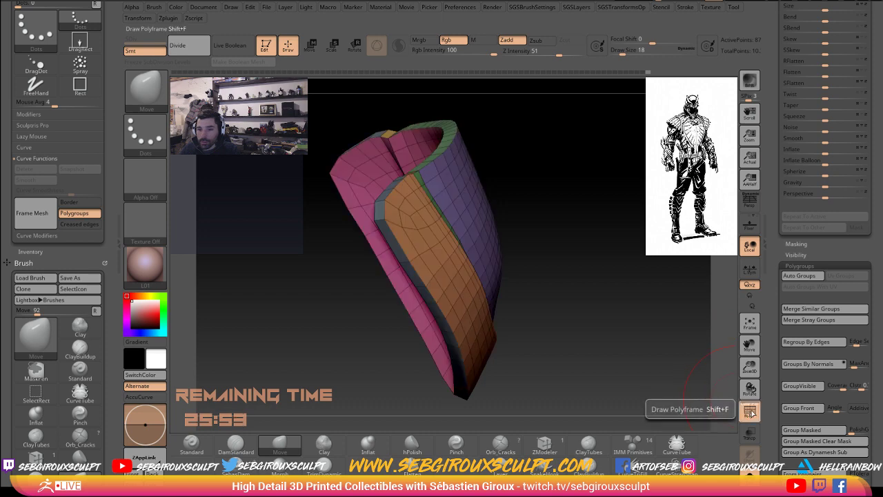
Step: Hide the polygroup wireframe, solo the domed shell, and orbit around its rim and front
click(748, 412)
ctrl+shift+click(476, 242)
mouse_move(625, 322)
mouse_down()
mouse_move(247, 200)
mouse_move(520, 265)
mouse_move(515, 285)
mouse_move(433, 174)
mouse_move(449, 211)
mouse_move(438, 166)
mouse_move(568, 236)
mouse_move(469, 296)
mouse_move(363, 339)
mouse_up()
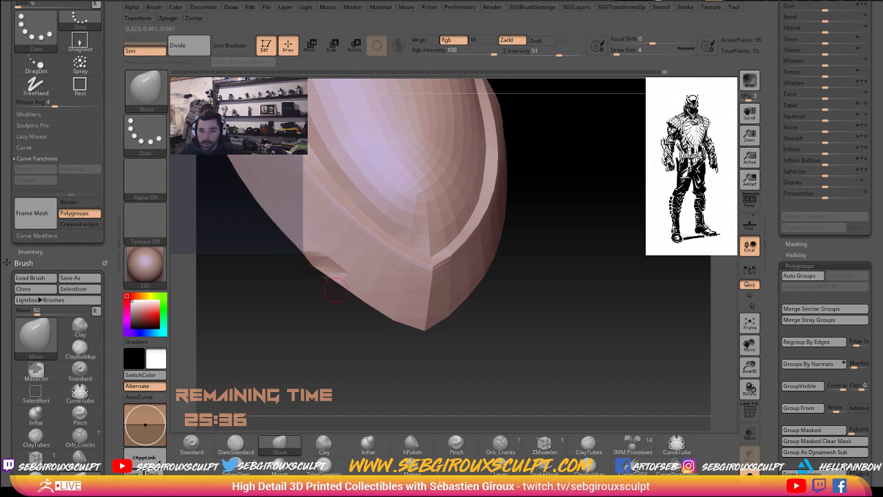
mouse_move(326, 277)
shift+mouse_down()
mouse_move(322, 242)
mouse_move(309, 279)
shift+mouse_up()
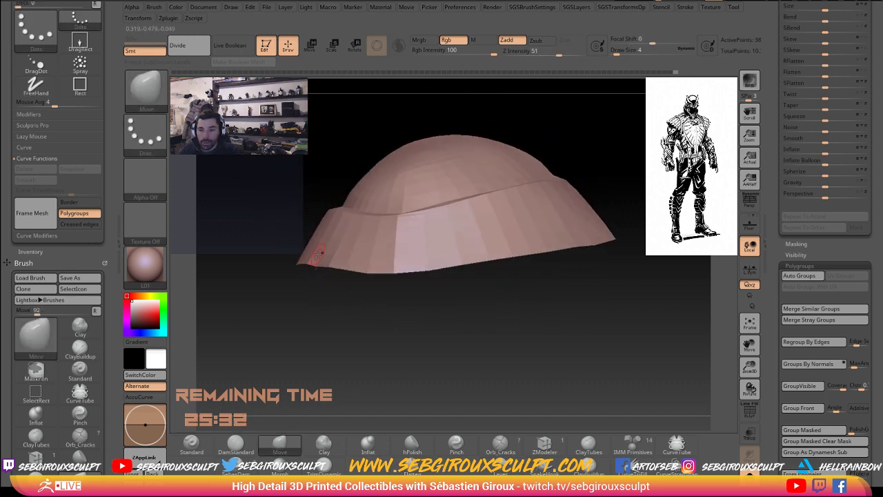
drag(316, 266, 314, 263)
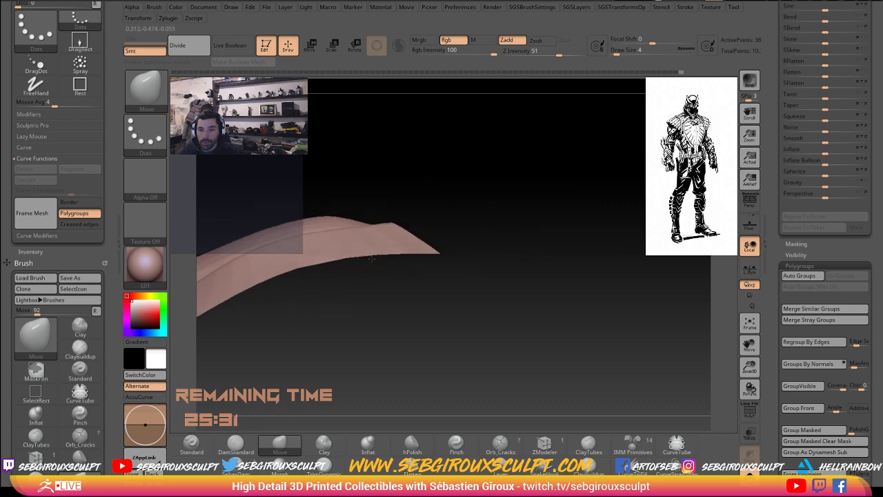
drag(351, 290, 373, 285)
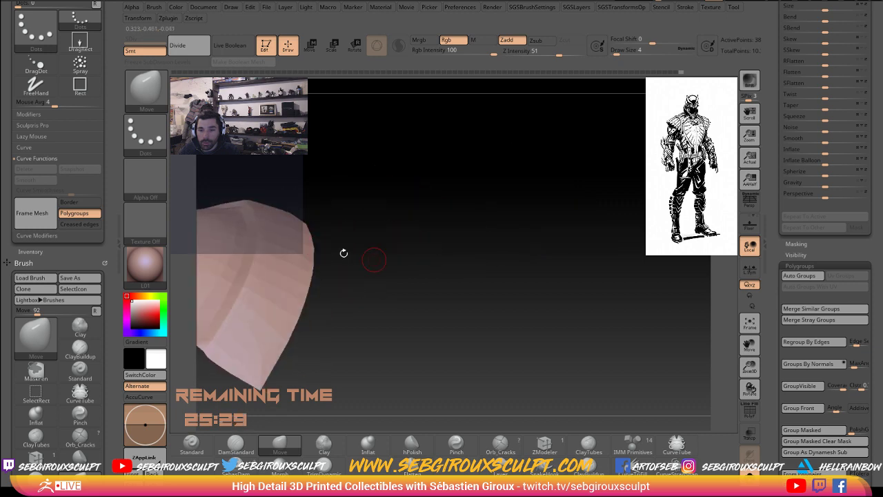
drag(343, 253, 451, 322)
key(space)
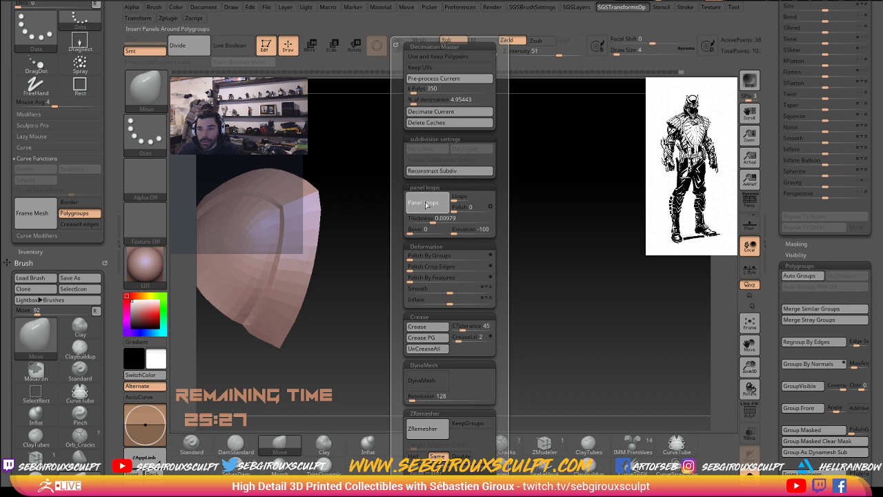
Step: Give the shell a thickened panel-loop rim and crease its polygroup borders
click(427, 205)
mouse_move(356, 298)
mouse_down()
mouse_move(517, 325)
mouse_move(481, 327)
mouse_up()
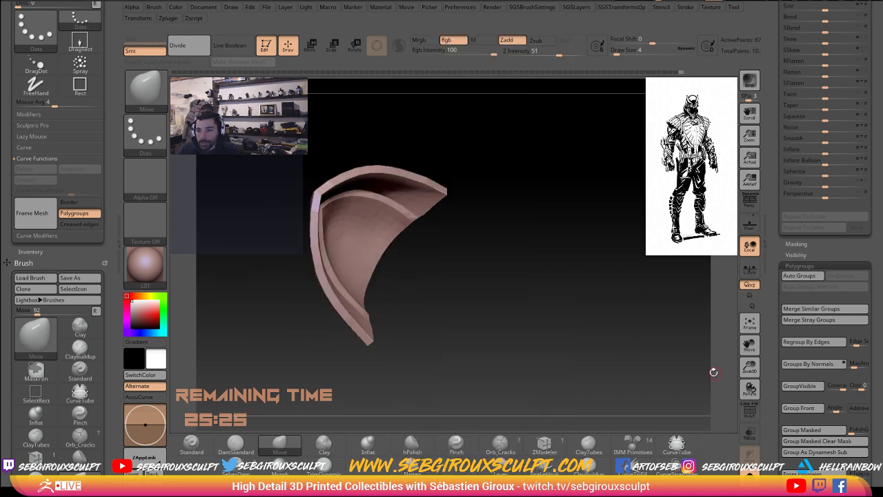
click(750, 411)
key(space)
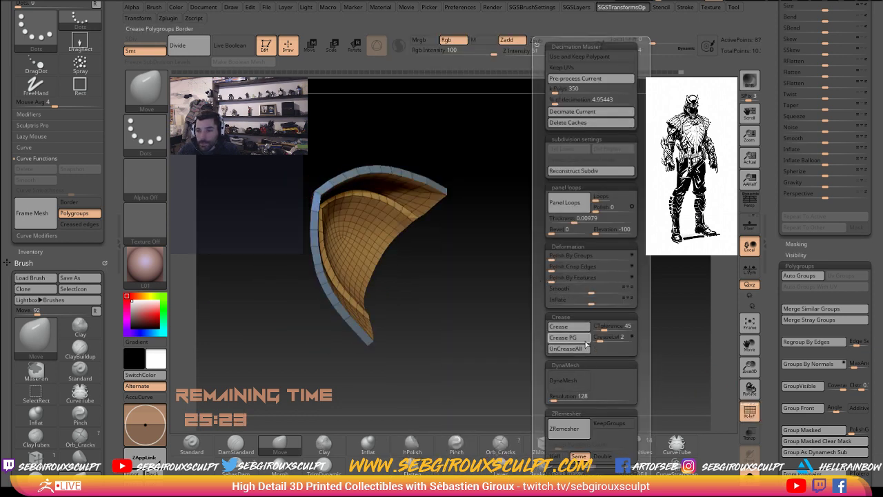
click(585, 343)
mouse_move(449, 305)
mouse_down()
mouse_move(485, 299)
mouse_move(477, 265)
mouse_up()
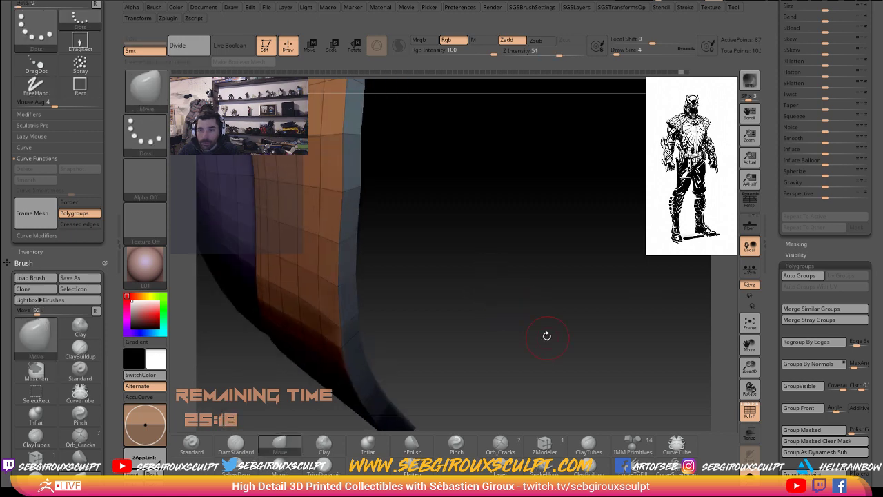
Step: Switch to the ZModeler brush and set edge creasing to EdgeLoop Complete
key(b)
key(z)
key(m)
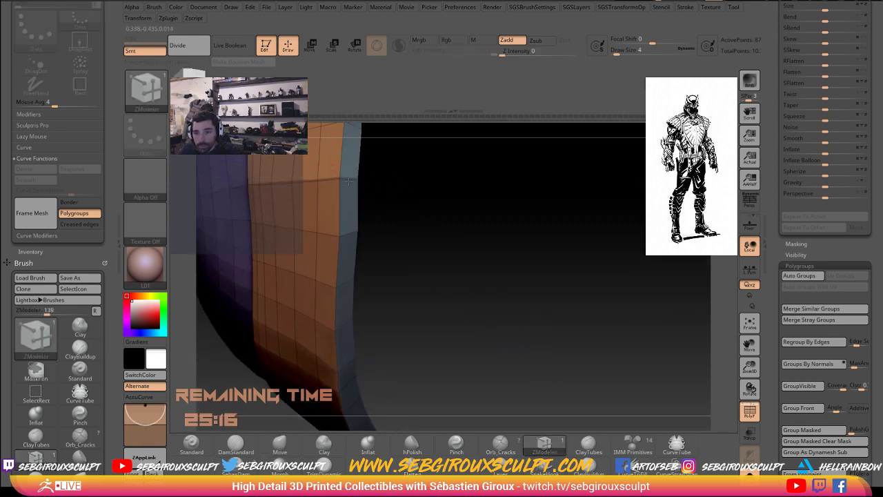
drag(349, 181, 364, 191)
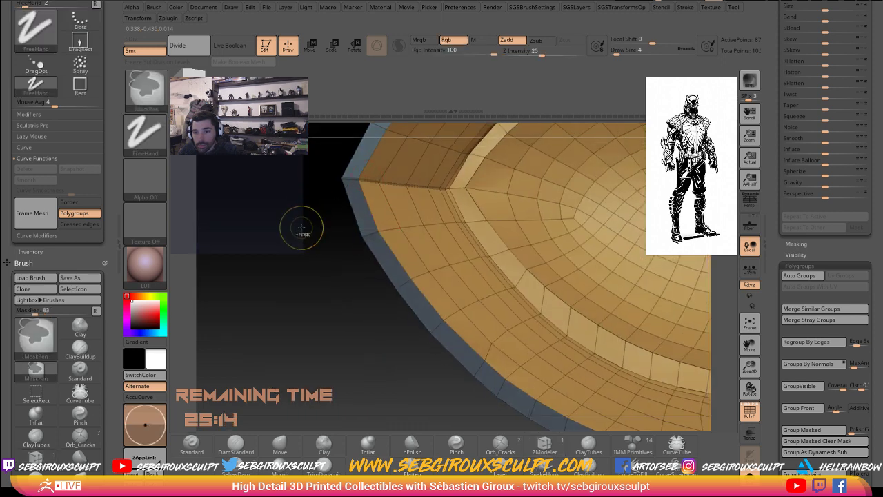
mouse_move(302, 228)
mouse_down()
mouse_move(531, 236)
mouse_move(348, 214)
mouse_up()
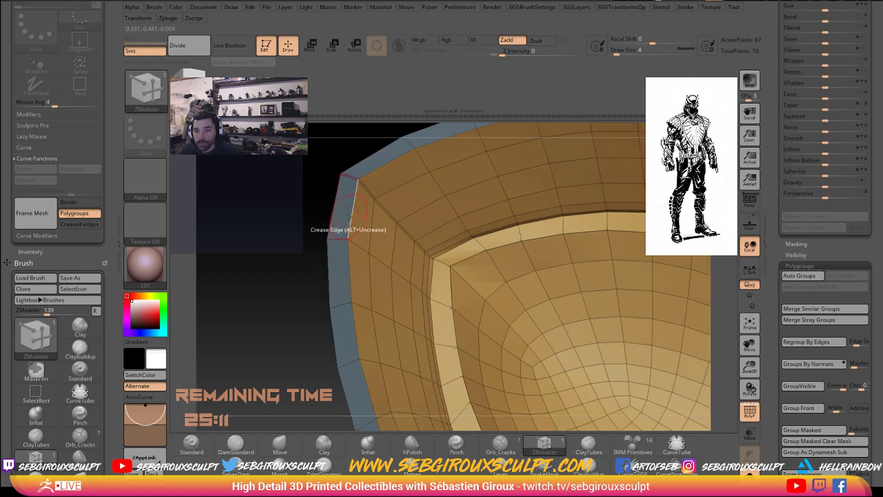
key(space)
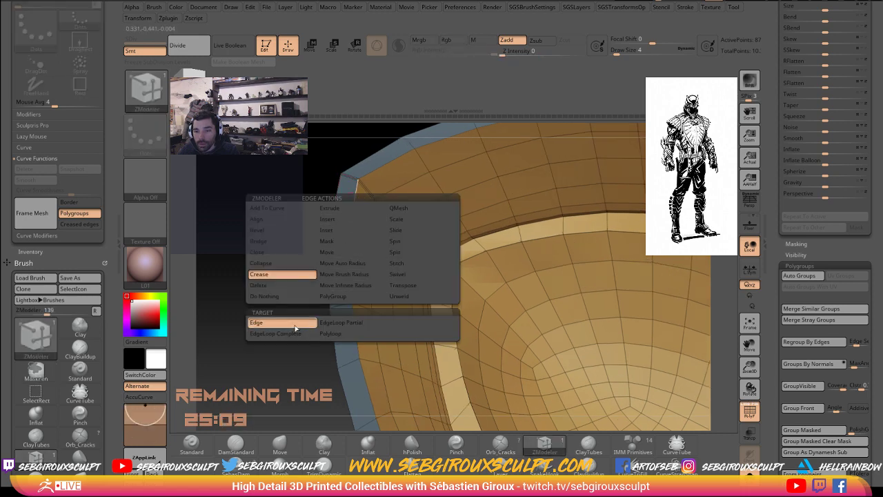
click(297, 336)
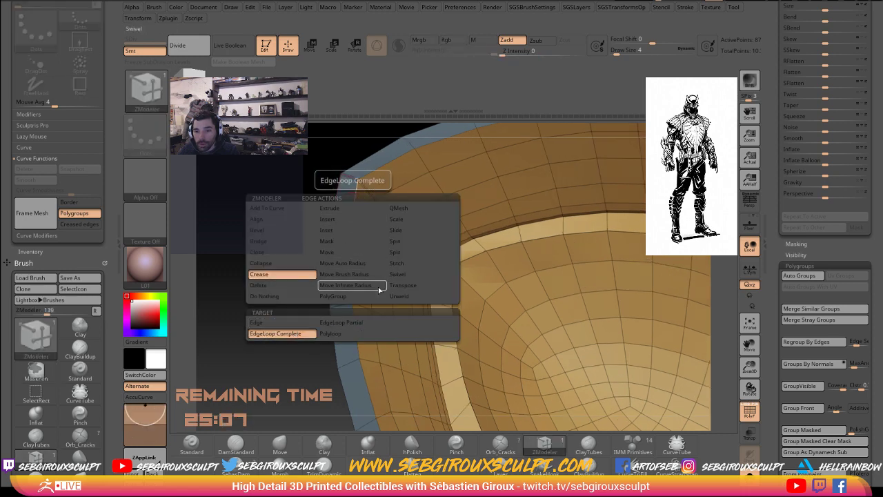
mouse_move(283, 254)
mouse_down()
mouse_move(612, 264)
mouse_move(592, 265)
mouse_up()
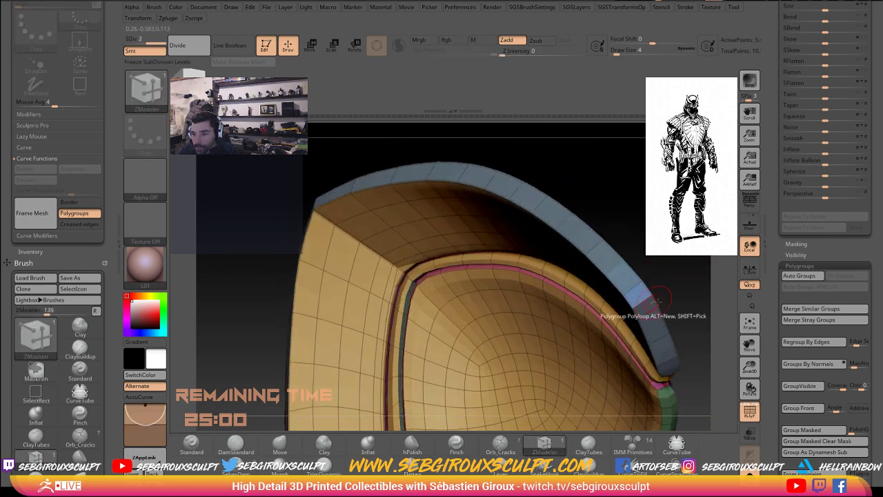
Step: Crease the rim edge loops, then hide the polygroup wireframe and view the shell's outer surface
key(space)
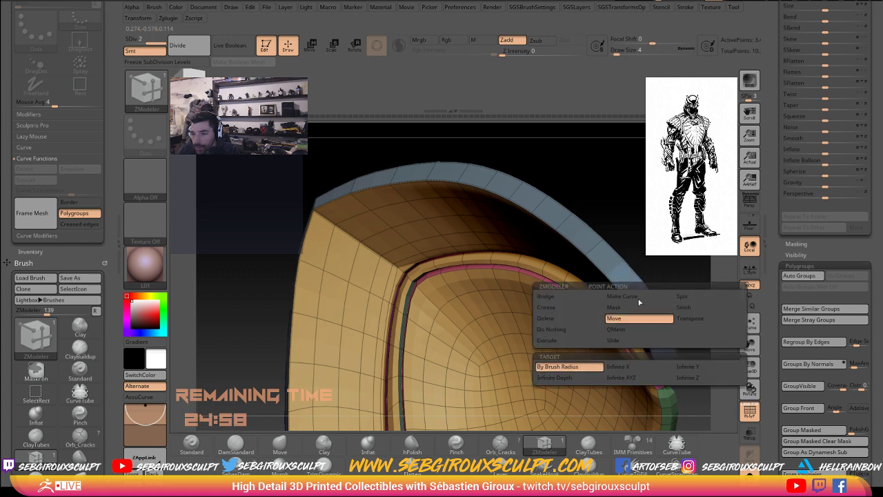
mouse_move(639, 301)
mouse_down()
mouse_move(642, 293)
mouse_move(585, 273)
mouse_up()
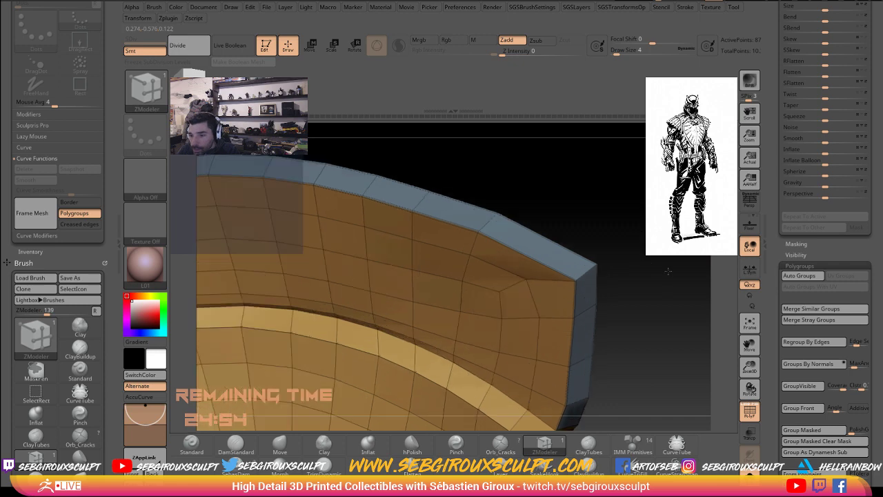
key(space)
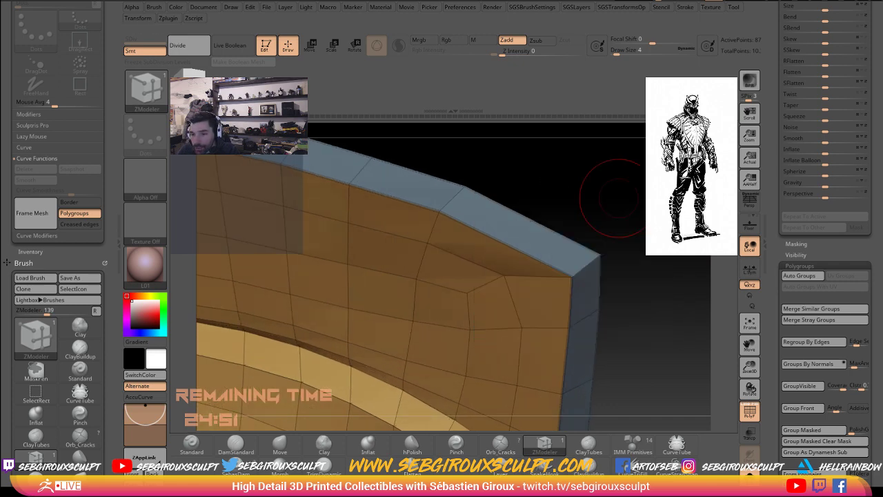
mouse_move(577, 269)
mouse_down()
mouse_move(657, 379)
mouse_move(615, 250)
mouse_up()
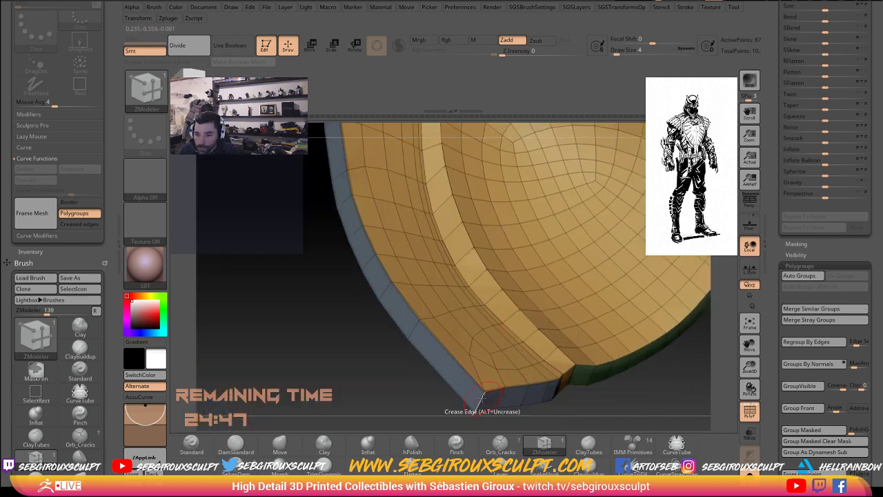
key(f)
mouse_move(368, 325)
mouse_down()
mouse_move(390, 321)
mouse_move(390, 334)
mouse_move(355, 365)
mouse_move(513, 384)
mouse_move(646, 379)
mouse_move(646, 394)
mouse_up()
click(750, 412)
mouse_move(678, 362)
mouse_down()
mouse_move(664, 366)
mouse_move(646, 325)
mouse_move(562, 299)
mouse_up()
scroll(662, 356, up, 5)
Step: Return the shell to its faceted view, clear and reapply its mask, and select the Extract2 subtool
key(ctrl+z)
ctrl+click(572, 303)
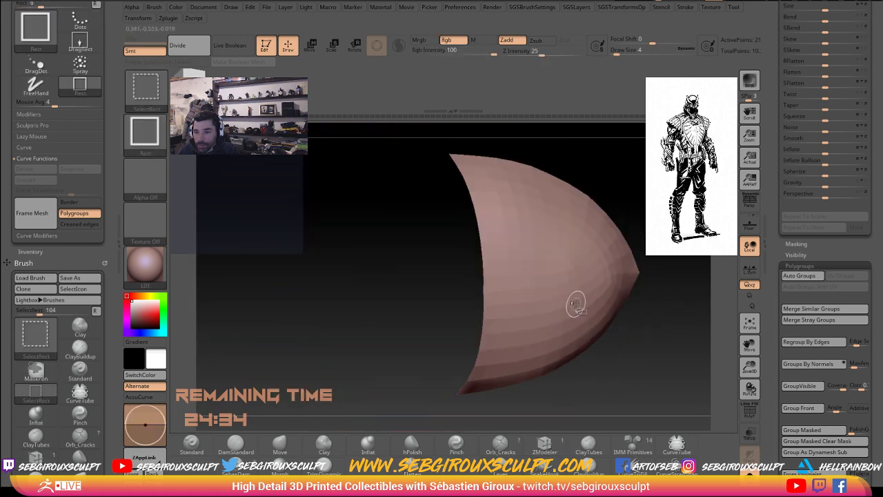
ctrl+click(662, 328)
drag(627, 355, 658, 357)
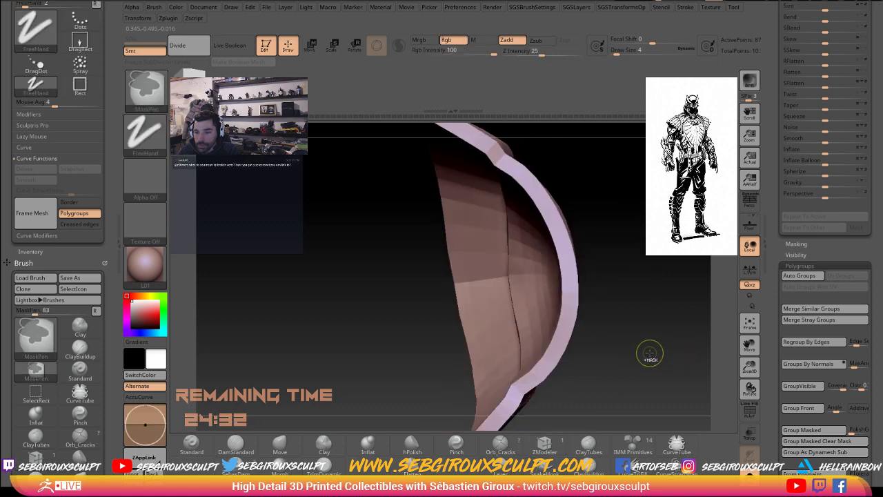
ctrl+click(655, 354)
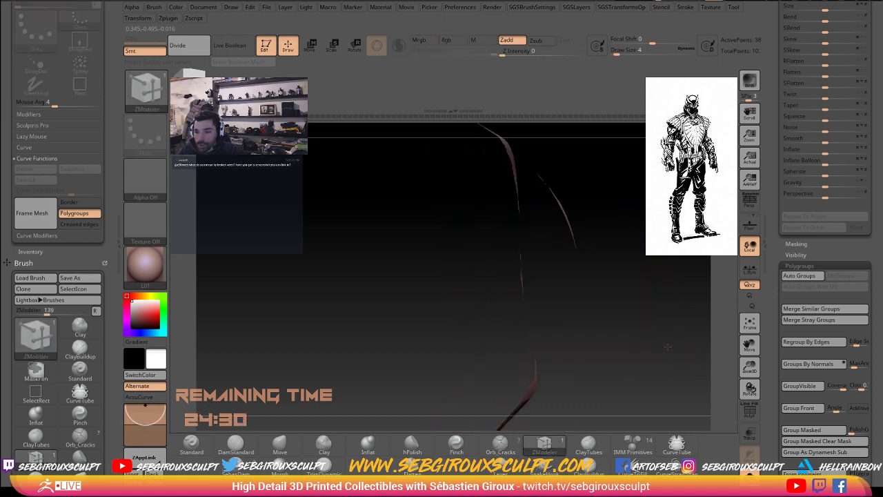
drag(642, 348, 742, 252)
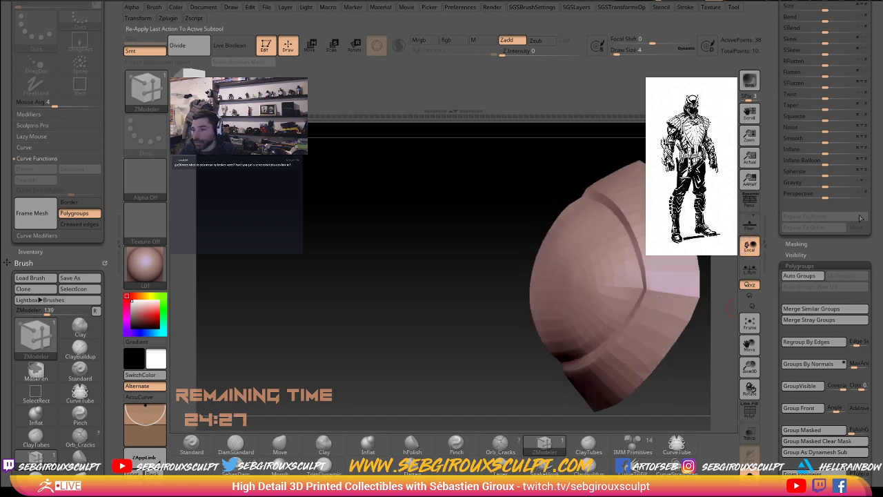
drag(860, 218, 866, 290)
scroll(874, 162, up, 3)
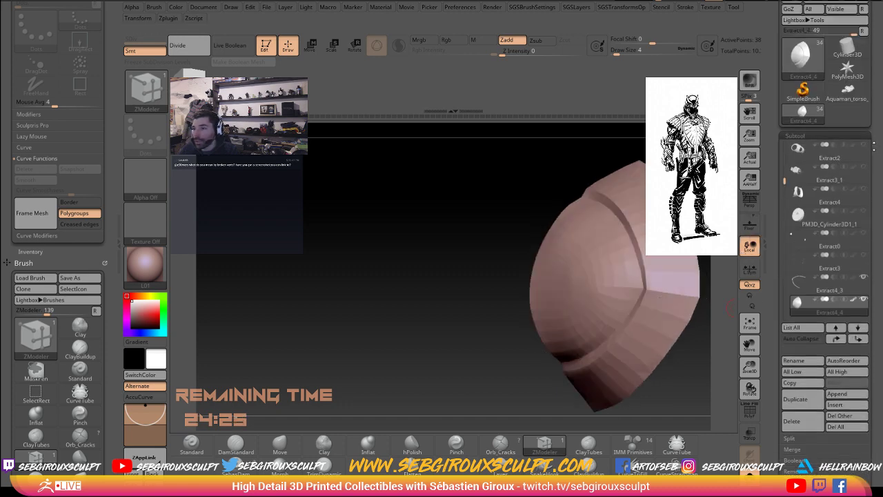
click(787, 67)
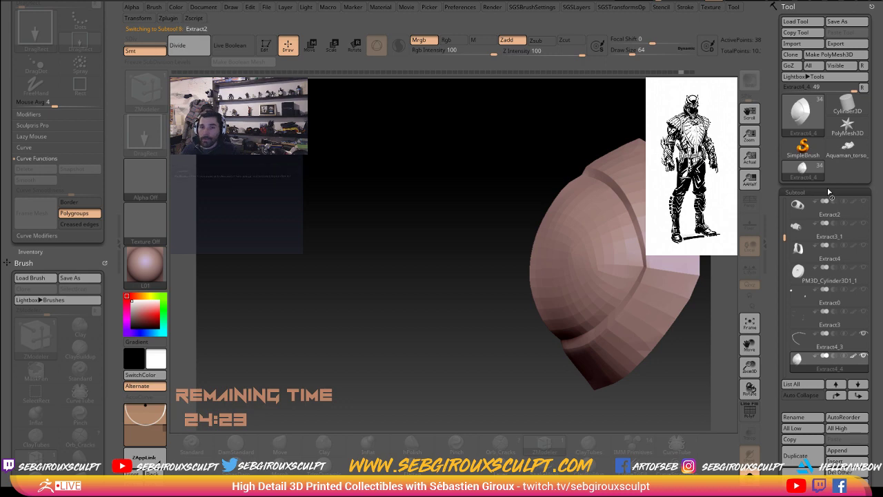
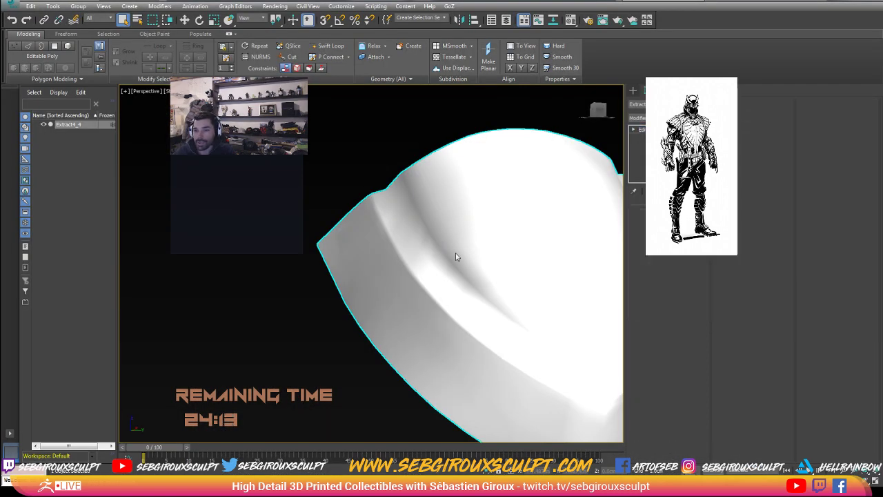
Step: Select all of the plate's vertices and weld them with a 0.04cm threshold
key(z)
alt+middle_drag(413, 245, 405, 249)
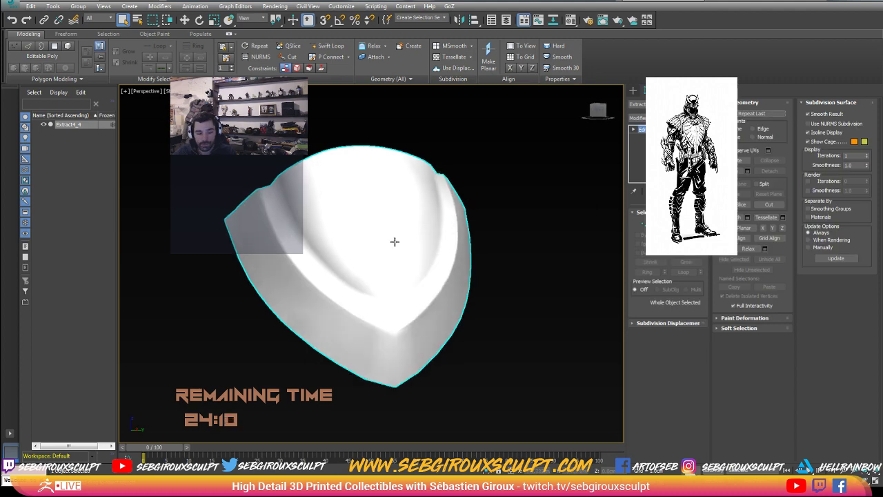
key(F3)
key(1)
key(ctrl+a)
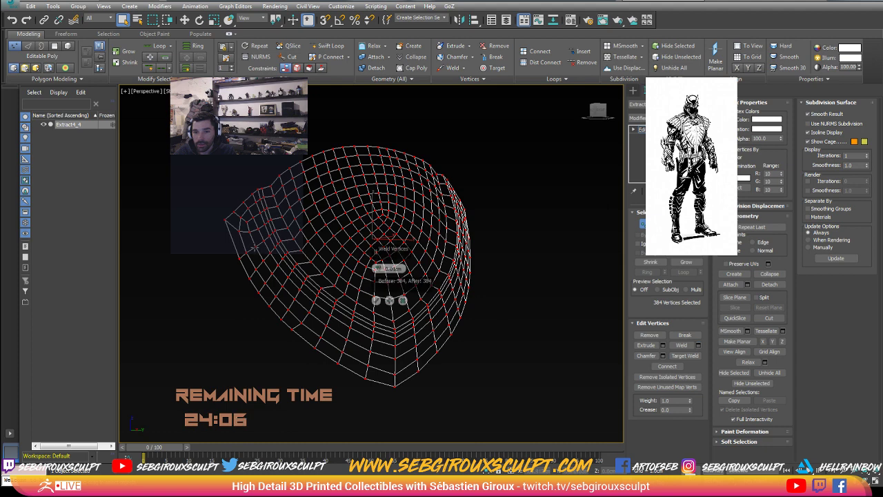
drag(377, 269, 377, 270)
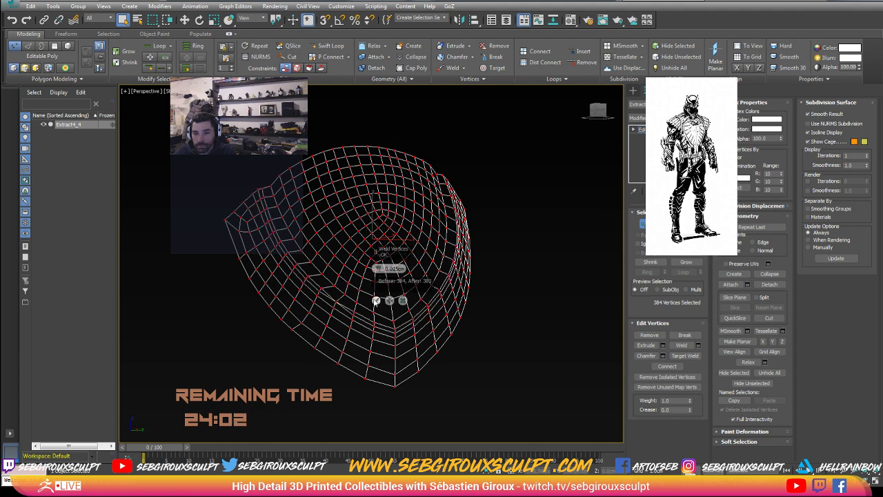
mouse_move(376, 305)
alt+middle_down()
mouse_move(373, 278)
mouse_move(354, 283)
alt+middle_up()
Step: Zoom and orbit around the welded mesh to check the merged vertices
scroll(354, 289, up, 3)
scroll(341, 292, up, 3)
scroll(347, 281, up, 1)
scroll(359, 300, up, 3)
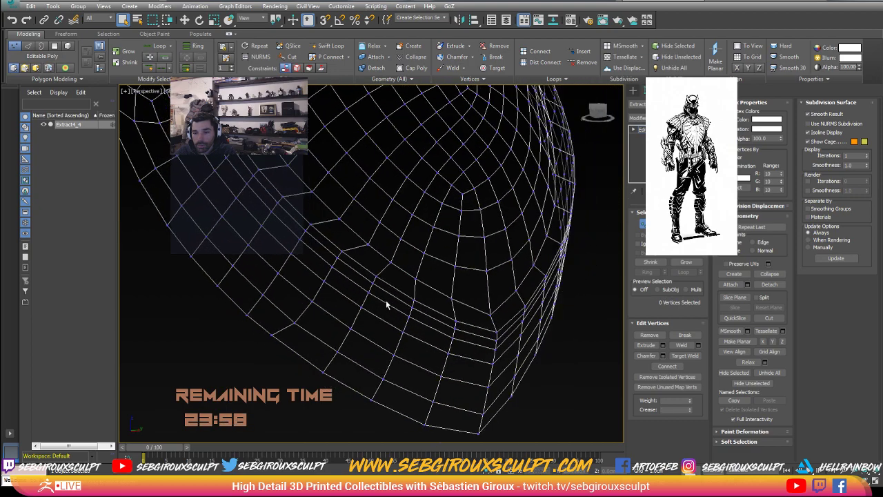
scroll(385, 300, up, 3)
alt+middle_drag(571, 354, 618, 342)
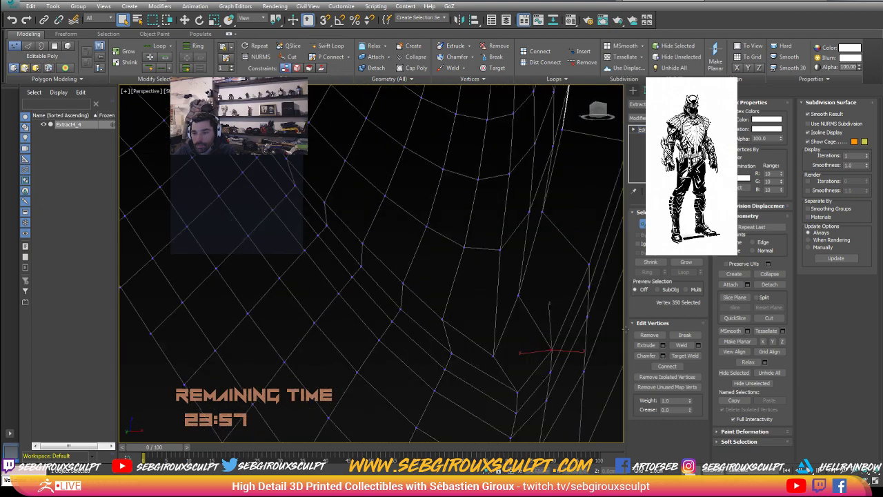
scroll(618, 342, down, 3)
scroll(542, 339, down, 2)
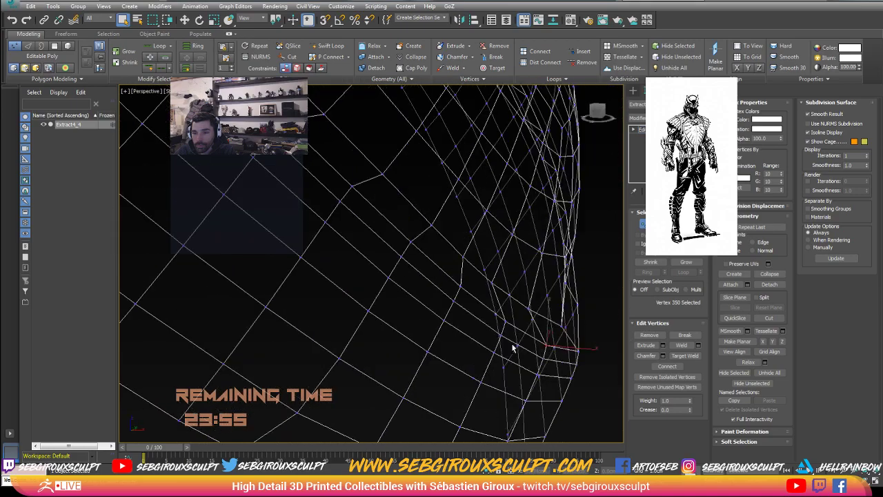
scroll(512, 351, down, 2)
scroll(486, 351, down, 2)
mouse_move(462, 334)
alt+middle_down()
mouse_move(472, 312)
mouse_move(476, 334)
alt+middle_up()
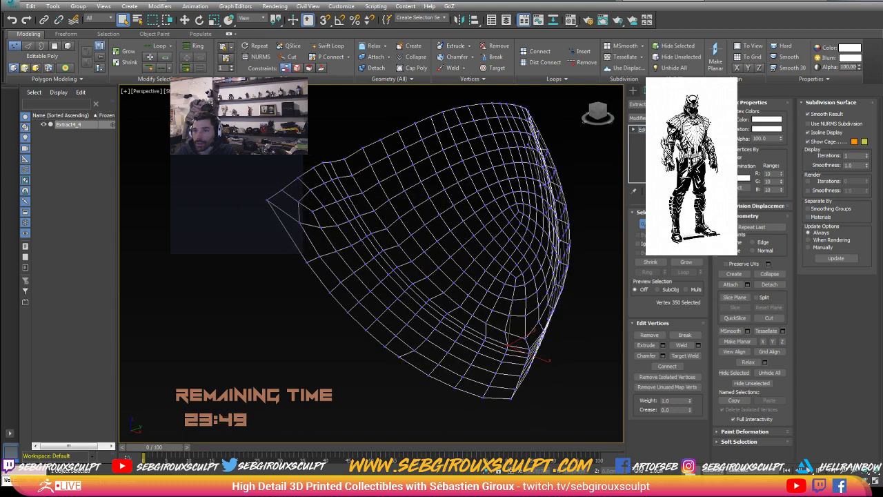
alt+middle_drag(475, 335, 483, 330)
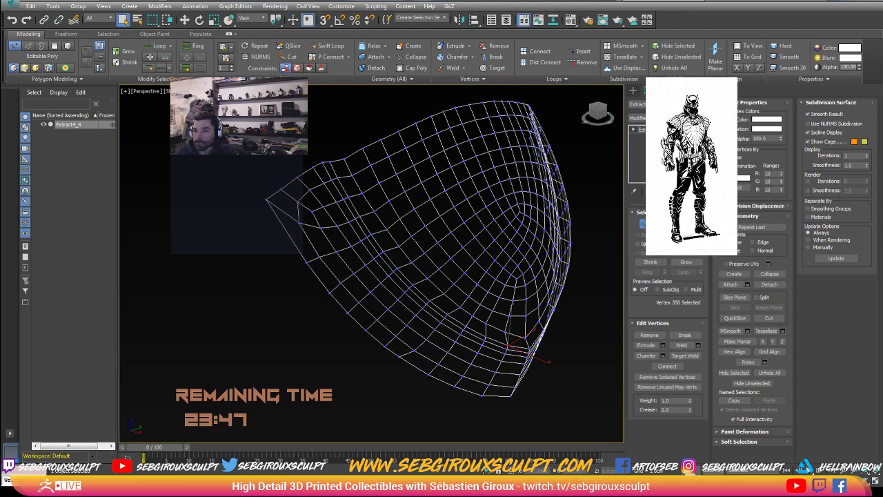
Step: Exit vertex mode, Reset XForm on the plate, and restore the window to reveal ZBrush
key(1)
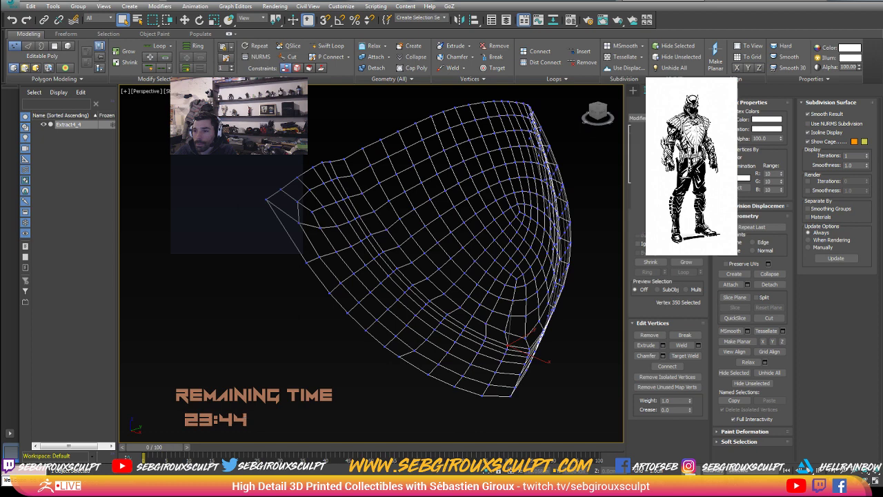
click(640, 205)
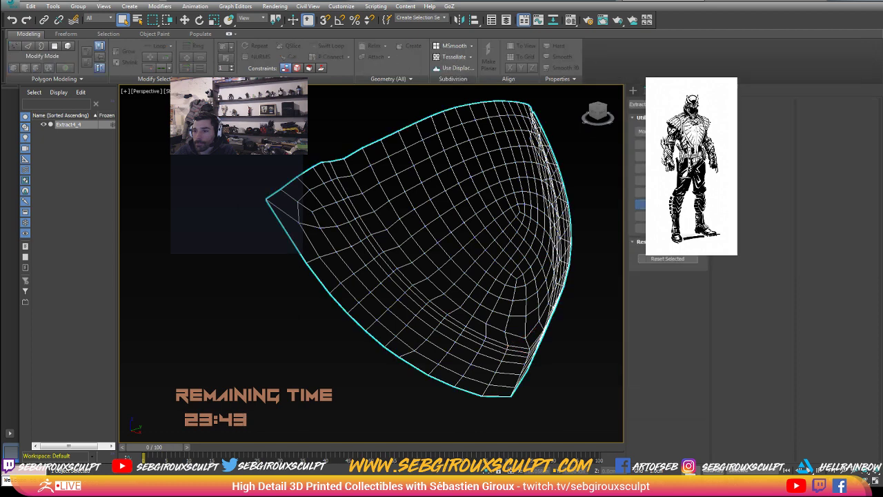
click(660, 260)
right_click(477, 326)
click(445, 328)
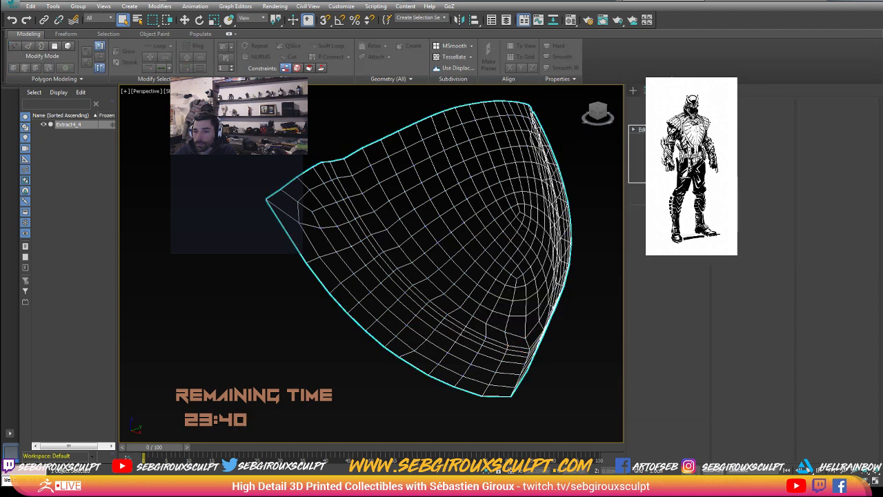
double_click(445, 3)
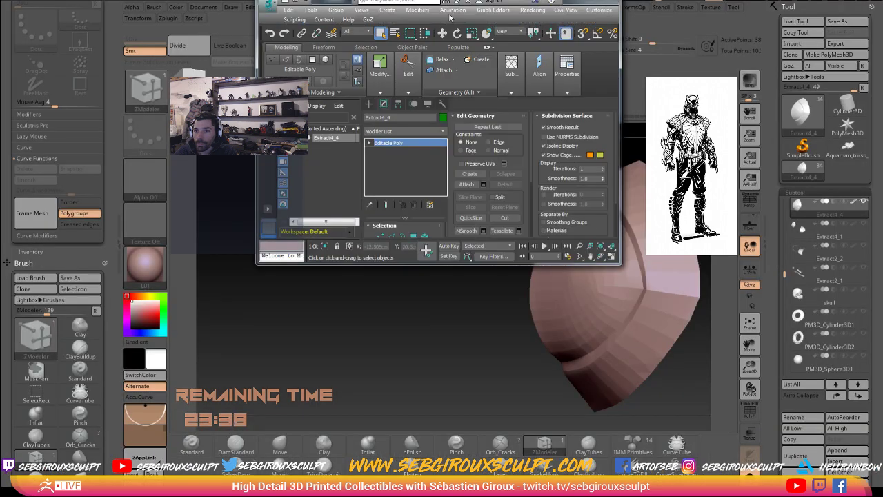
Step: Close the stray menu and maximize the 3ds Max window again
click(452, 10)
click(347, 3)
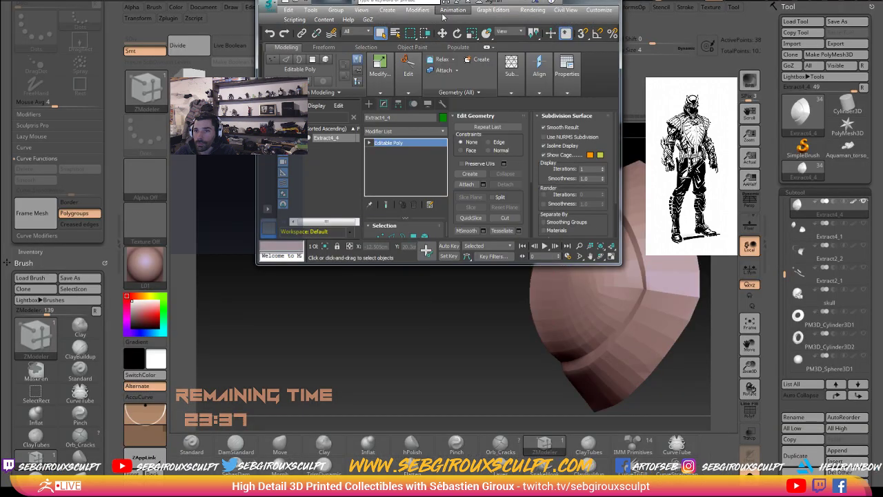
click(591, 2)
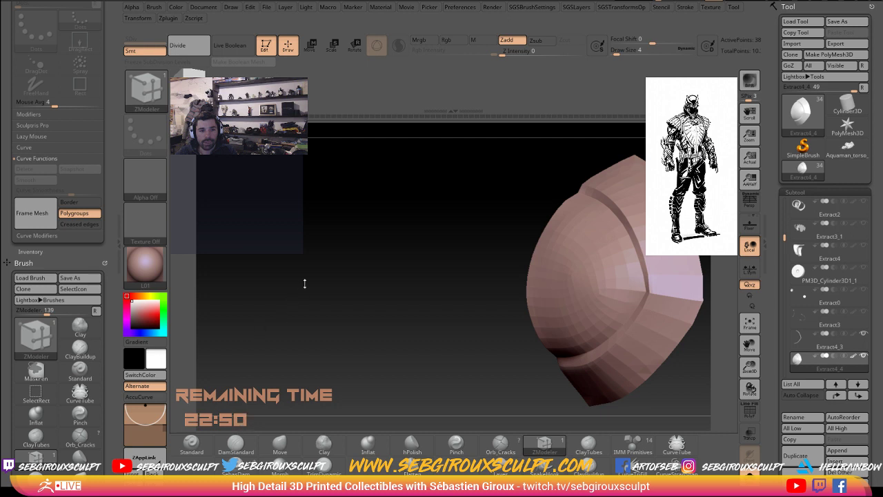
Step: With PolyF on, group the plate into a purple dome, green band and orange rim
mouse_move(304, 283)
mouse_down()
mouse_move(317, 256)
mouse_move(315, 328)
mouse_move(316, 284)
mouse_move(330, 315)
mouse_move(330, 300)
mouse_up()
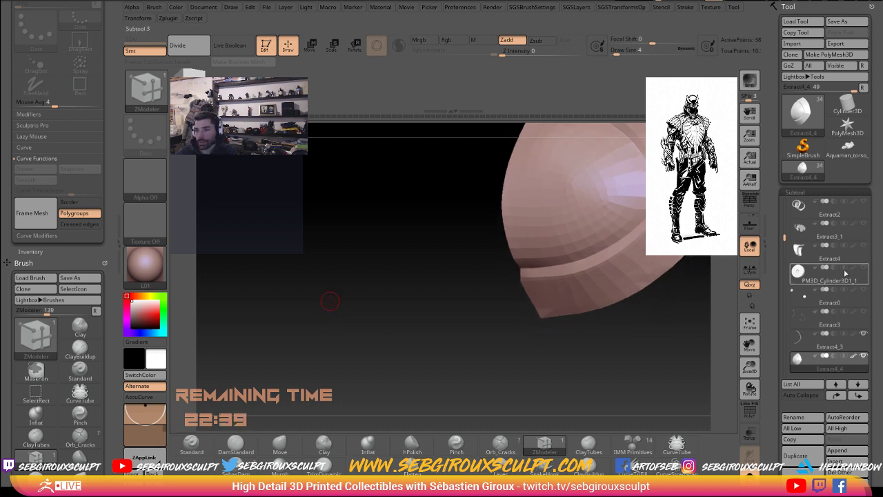
mouse_move(449, 319)
mouse_down()
mouse_move(389, 322)
mouse_move(617, 352)
mouse_move(593, 389)
mouse_move(649, 361)
mouse_up()
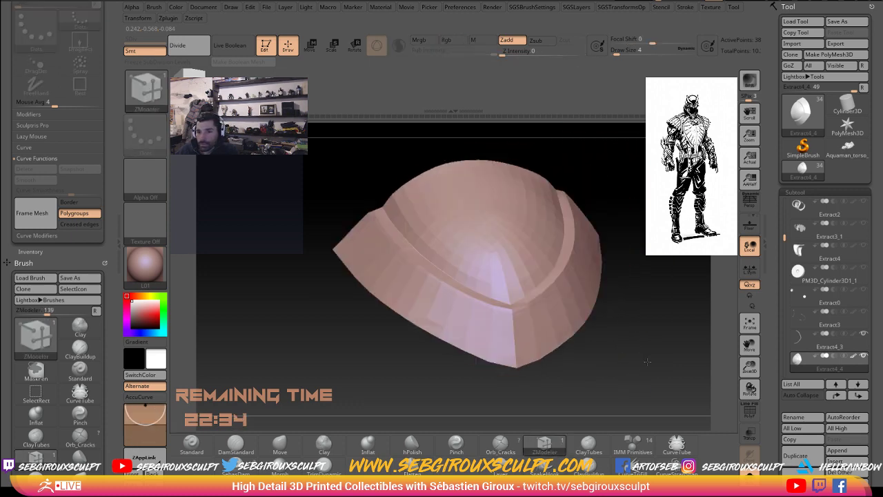
key(shift+f)
mouse_move(670, 393)
mouse_down()
mouse_move(702, 375)
mouse_move(648, 371)
mouse_move(607, 324)
mouse_up()
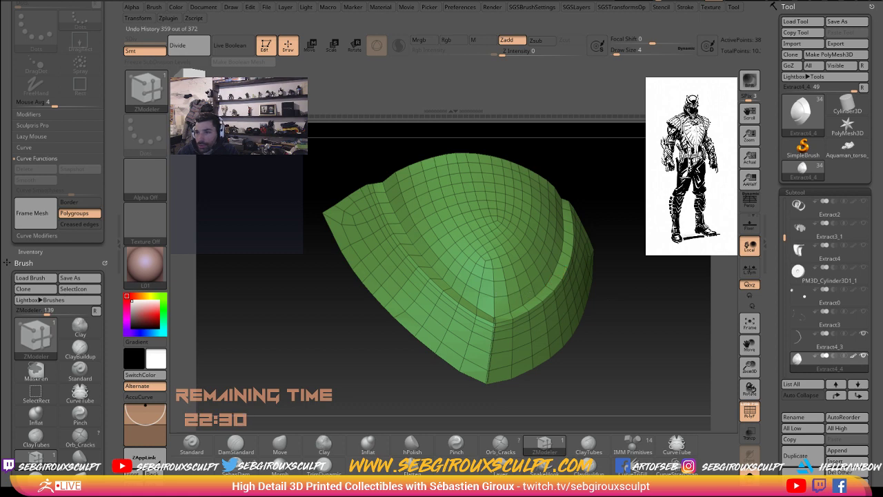
key(ctrl+w)
mouse_move(631, 138)
mouse_down()
mouse_move(646, 321)
mouse_move(630, 299)
mouse_move(637, 291)
mouse_up()
mouse_move(579, 262)
mouse_down()
mouse_move(556, 300)
mouse_move(579, 290)
mouse_move(600, 310)
mouse_up()
Step: Run Panel Loops from SGSTransformsOp to thicken the plate into panels
key(t)
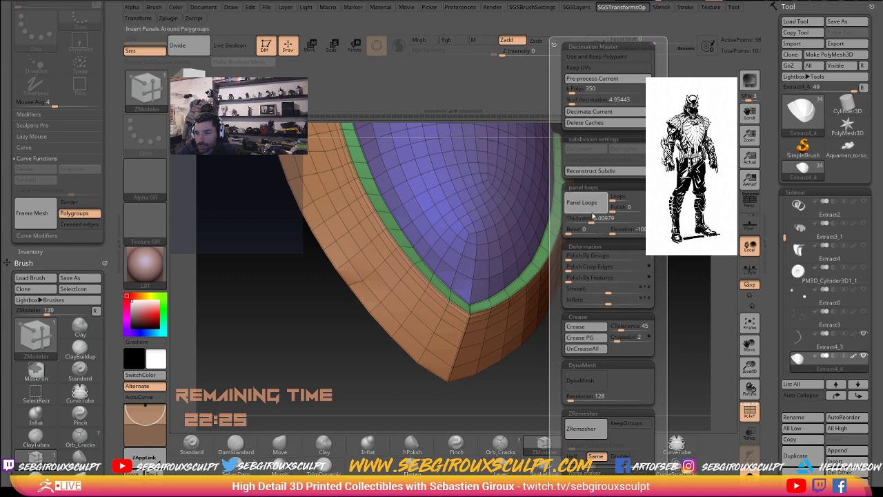
click(587, 204)
mouse_move(441, 262)
mouse_down()
mouse_move(379, 302)
mouse_move(449, 318)
mouse_up()
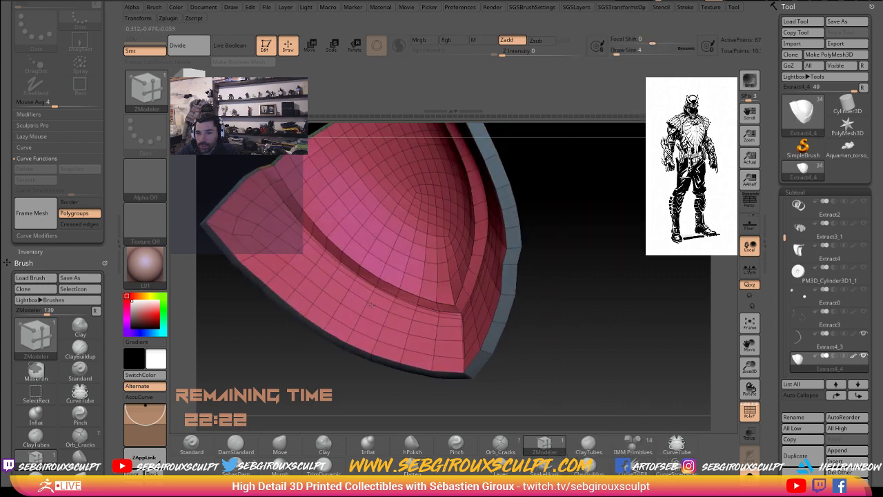
Step: Hide everything except the pink shell section and rotate around its inner surface
ctrl+shift+click(449, 326)
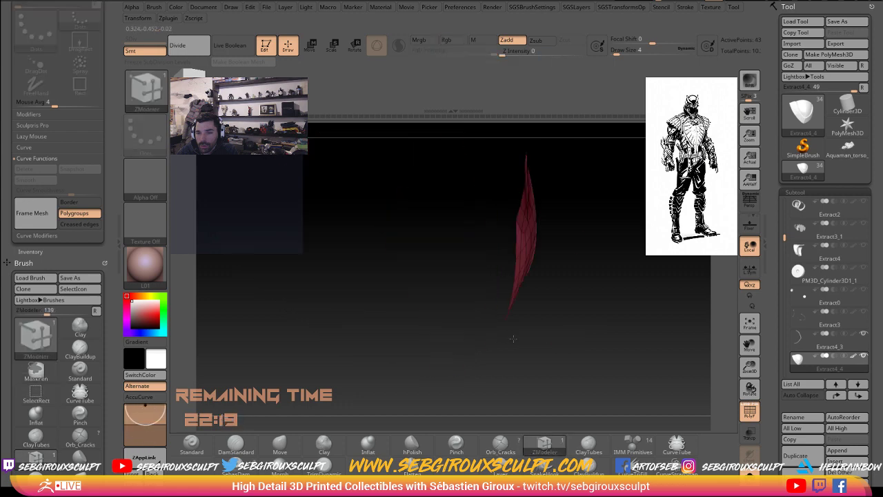
mouse_move(511, 341)
mouse_down()
mouse_move(554, 386)
mouse_move(601, 321)
mouse_move(653, 290)
mouse_move(489, 298)
mouse_up()
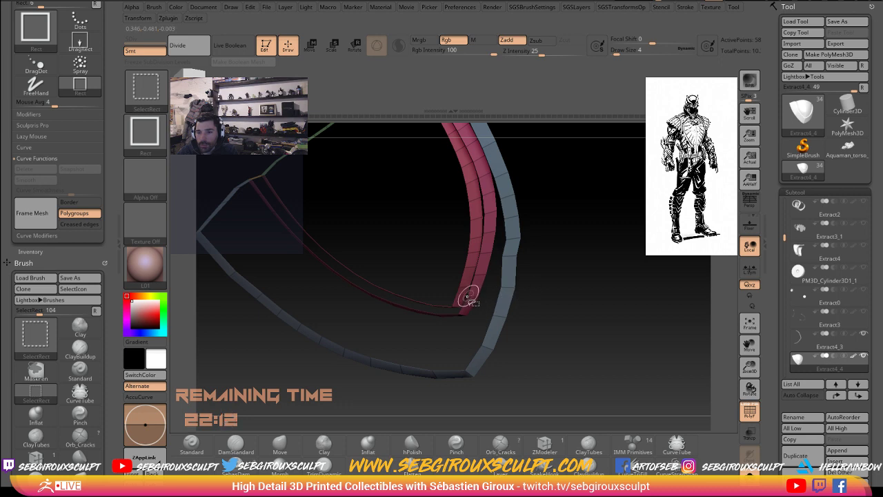
mouse_move(468, 295)
mouse_down()
mouse_move(449, 333)
mouse_move(449, 319)
mouse_move(585, 295)
mouse_move(291, 331)
mouse_move(475, 356)
mouse_move(521, 338)
mouse_move(642, 207)
mouse_up()
key(b)
key(z)
key(m)
key(space)
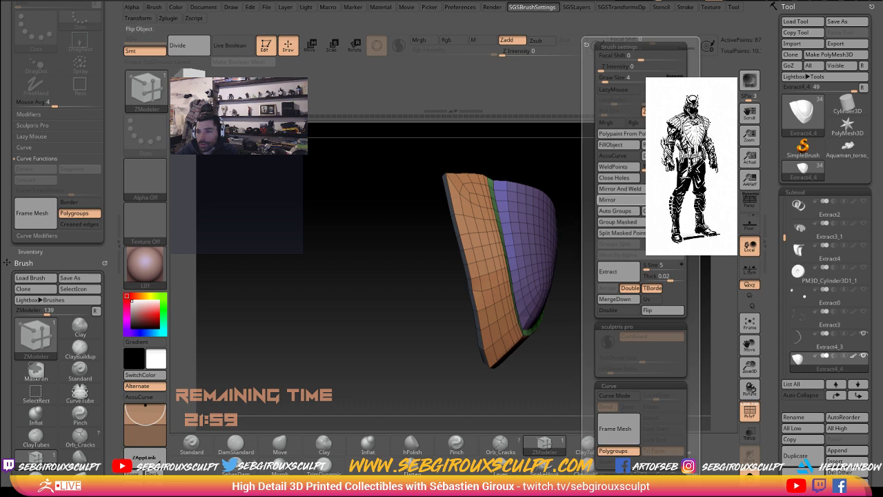
mouse_move(402, 232)
mouse_down()
mouse_move(661, 320)
mouse_move(492, 305)
mouse_move(579, 282)
mouse_up()
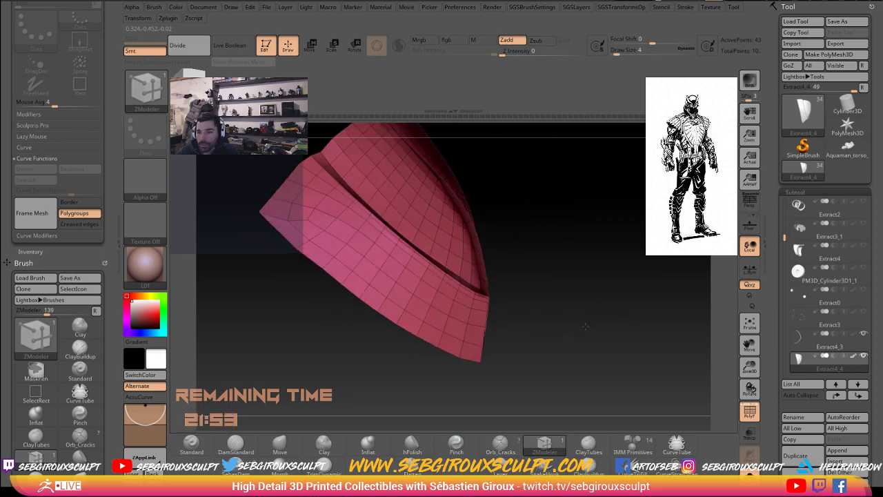
Step: Attempt Weld Points, then unhide all to show the orange, green and purple groups
key(space)
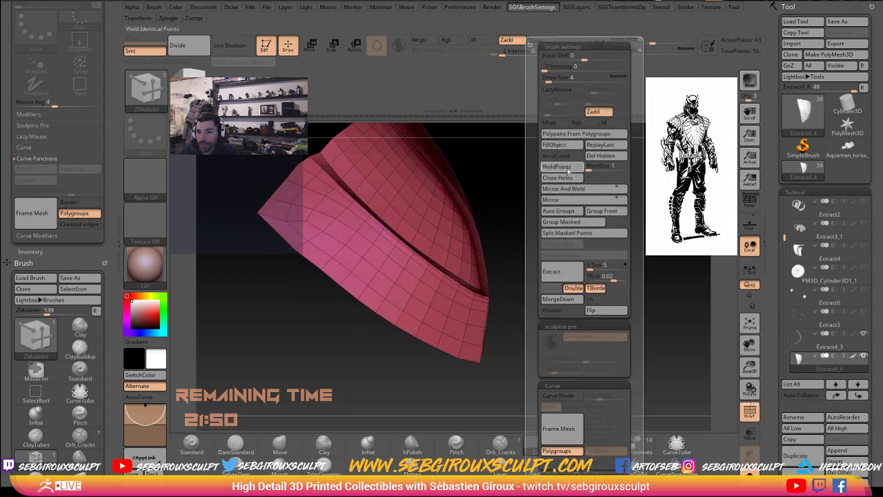
click(562, 170)
ctrl+shift+click(591, 252)
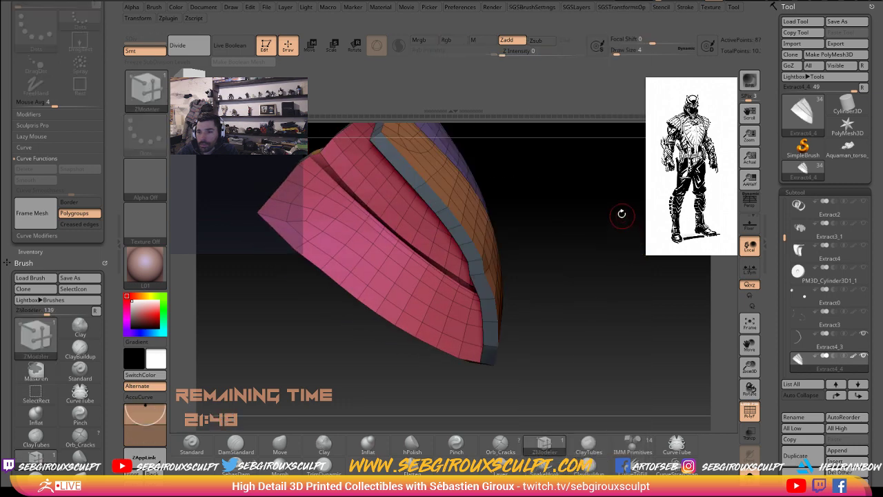
key(space)
Step: Apply Crease PG from SGSTransformsOp while rotating the plate
key(space)
mouse_move(563, 221)
mouse_down()
mouse_move(623, 239)
mouse_move(636, 292)
mouse_move(563, 321)
mouse_move(637, 314)
mouse_move(507, 319)
mouse_up()
key(space)
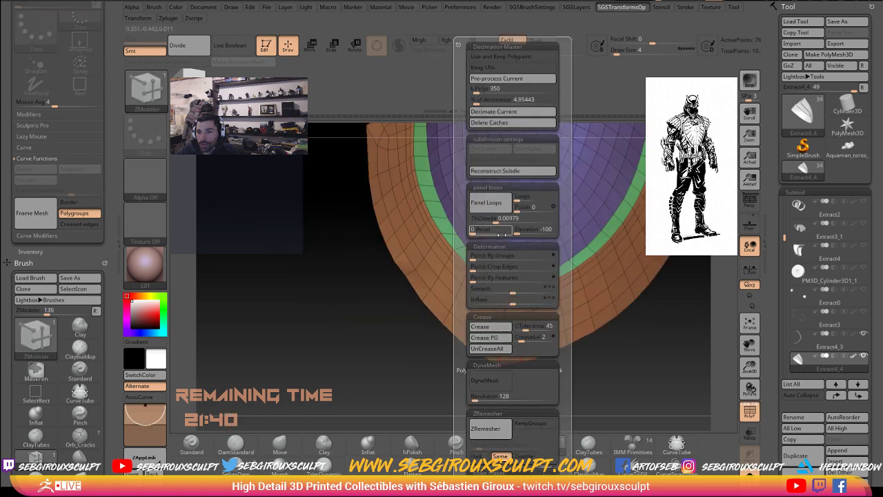
key(space)
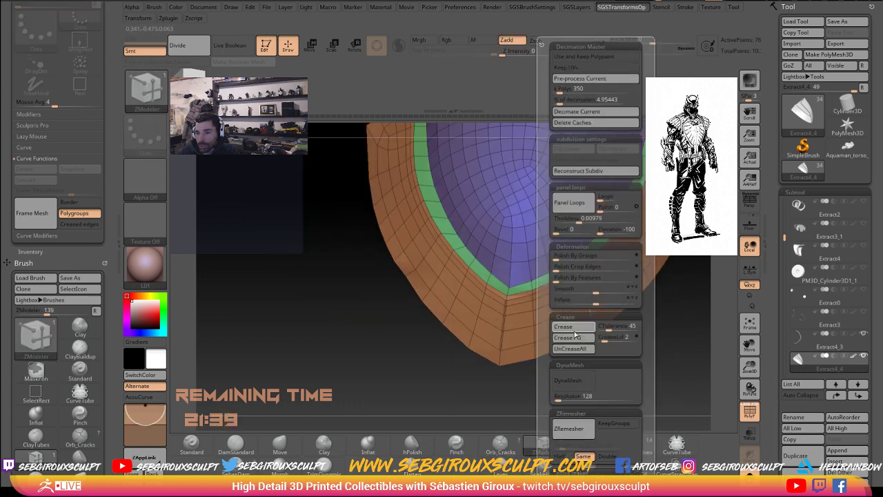
mouse_move(414, 339)
mouse_down()
mouse_move(374, 361)
mouse_move(347, 356)
mouse_up()
key(space)
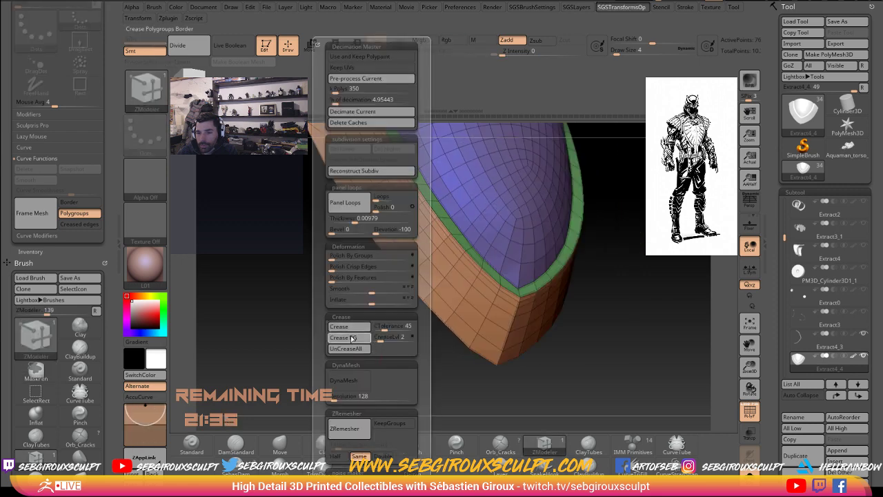
key(ctrl)
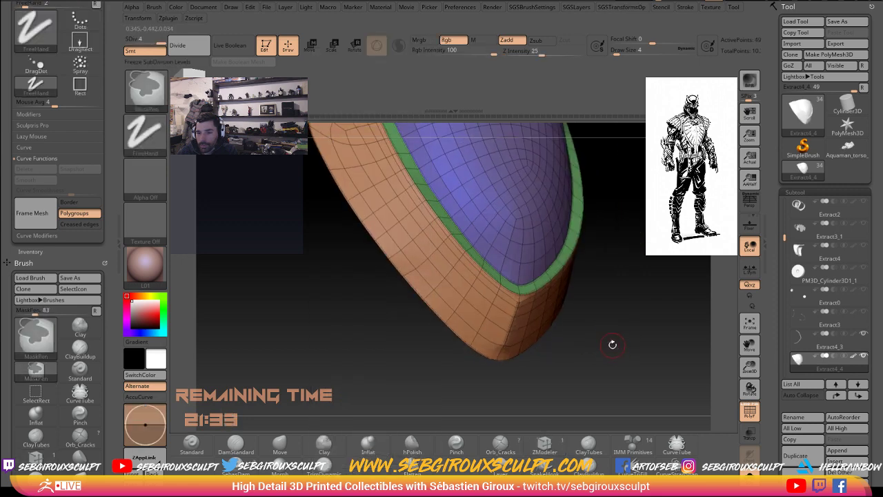
Step: Crease the rim edges while orbiting the plate, then subdivide it to SDiv 5
drag(599, 344, 511, 297)
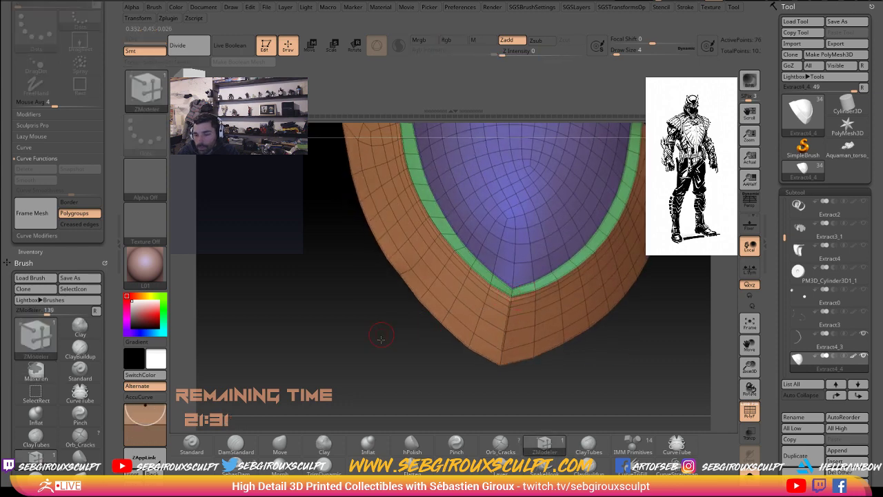
scroll(524, 293, up, 3)
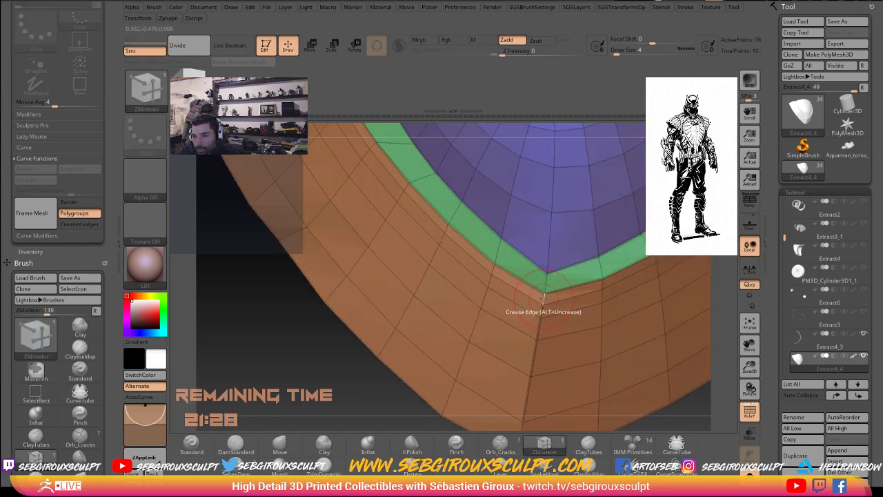
drag(548, 279, 515, 345)
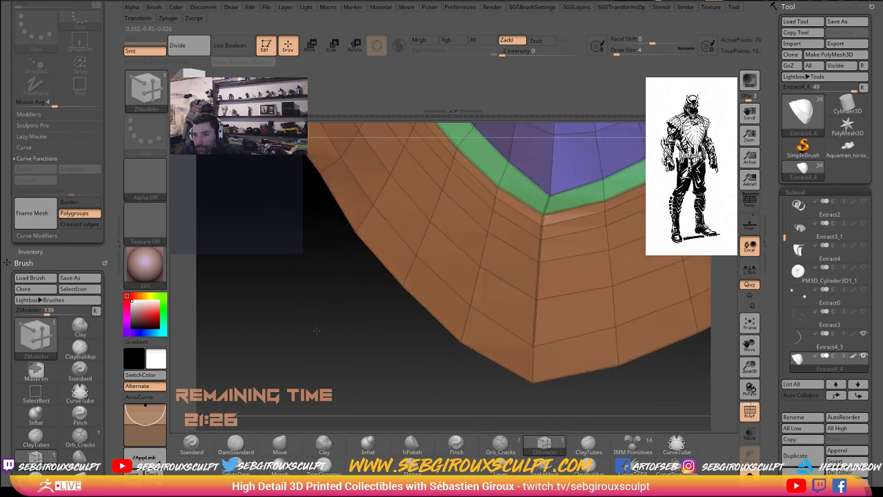
mouse_move(425, 391)
mouse_down()
mouse_move(482, 344)
mouse_move(528, 352)
mouse_up()
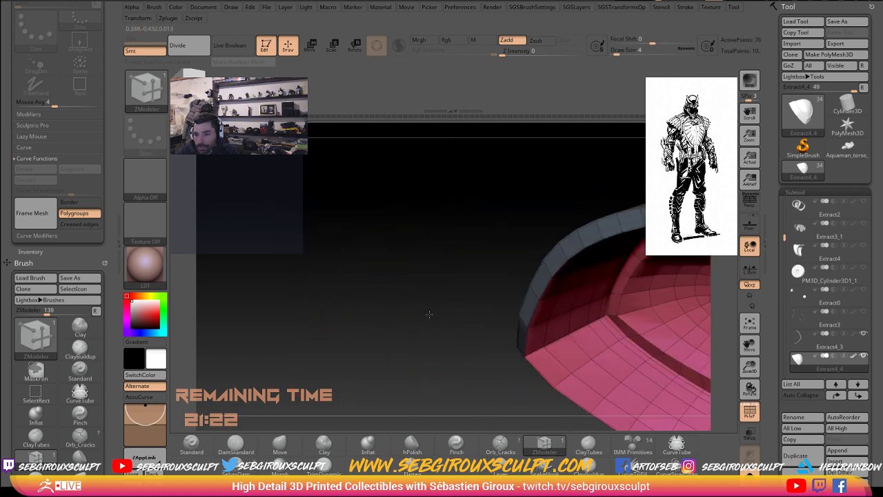
drag(441, 355, 478, 256)
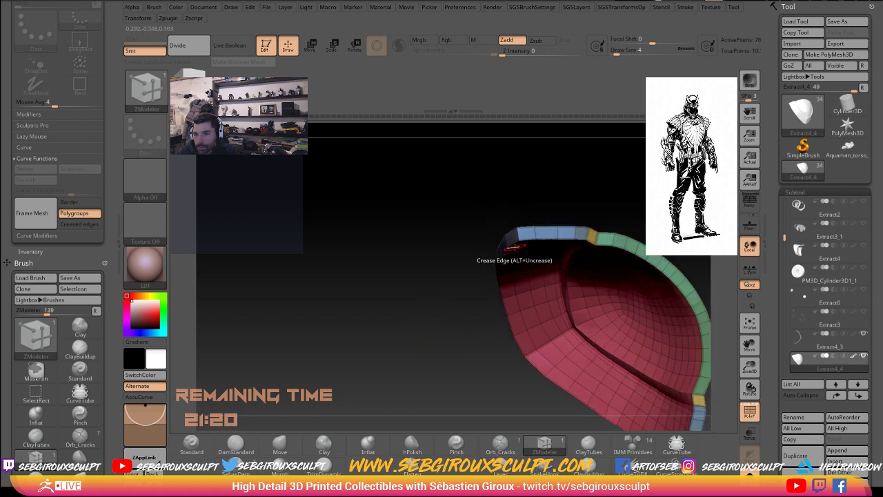
mouse_move(469, 207)
mouse_down()
mouse_move(526, 170)
mouse_move(581, 354)
mouse_up()
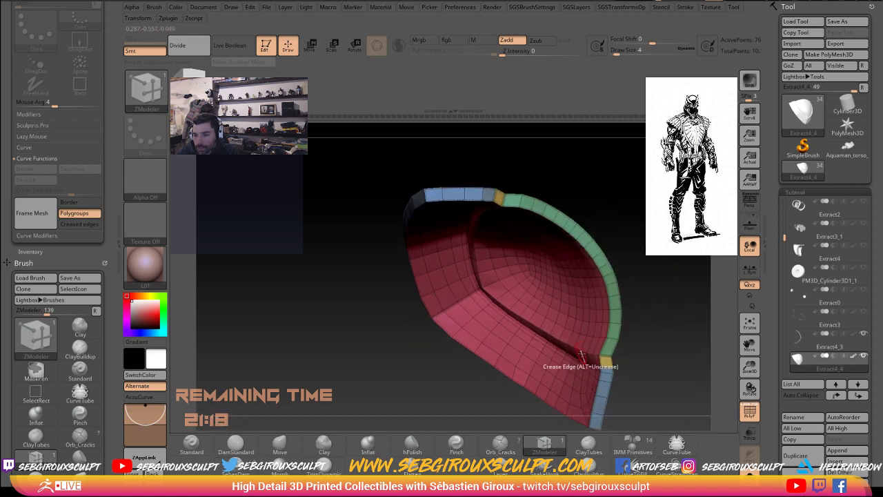
mouse_move(657, 355)
mouse_down()
mouse_move(624, 345)
mouse_move(681, 331)
mouse_move(573, 331)
mouse_up()
click(629, 334)
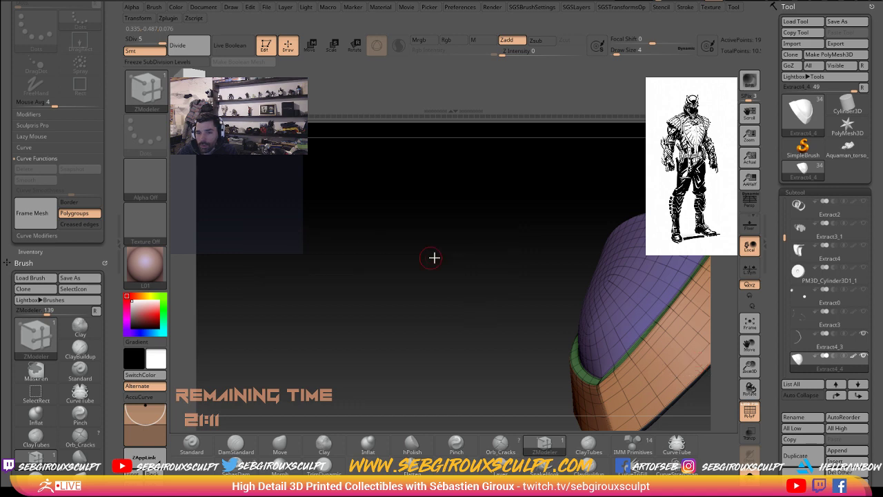
Step: Leave ZModeler and hide the wireframe and polygroup colours on the shell
key(b)
key(s)
key(t)
mouse_move(437, 265)
mouse_down()
mouse_move(407, 270)
mouse_move(375, 315)
mouse_move(451, 369)
mouse_move(688, 377)
mouse_move(610, 356)
mouse_move(666, 358)
mouse_move(657, 378)
mouse_move(618, 351)
mouse_move(650, 375)
mouse_up()
key(shift+f)
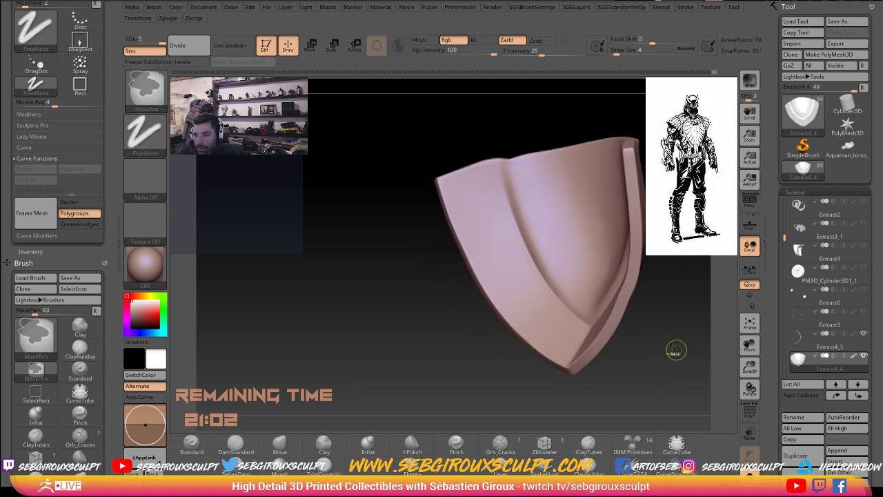
mouse_move(639, 330)
mouse_down()
mouse_move(648, 311)
mouse_move(643, 290)
mouse_move(666, 308)
mouse_move(631, 295)
mouse_up()
Step: Choose the Move brush and set Draw Size to 14
key(space)
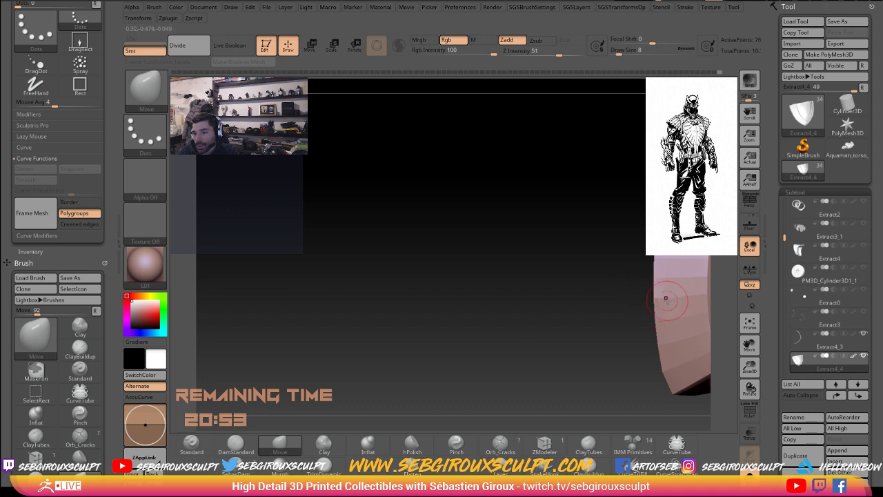
drag(650, 300, 656, 305)
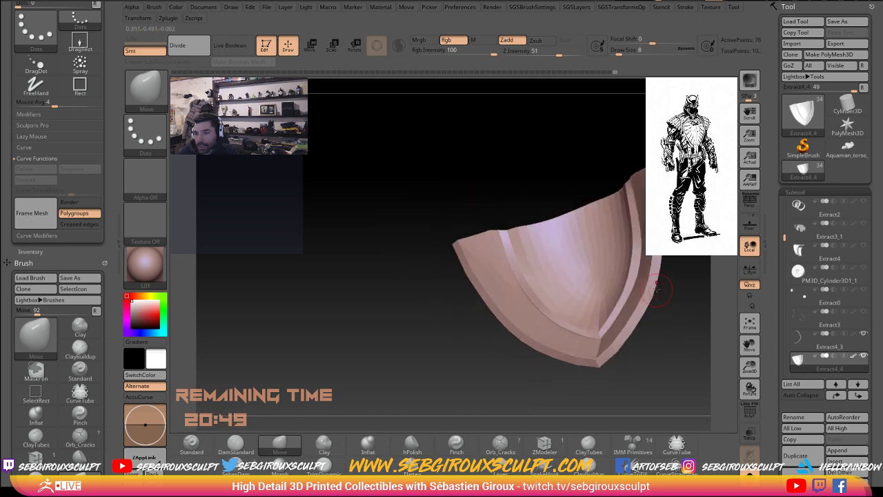
key(space)
mouse_move(656, 291)
mouse_down()
mouse_move(649, 296)
mouse_move(670, 315)
mouse_up()
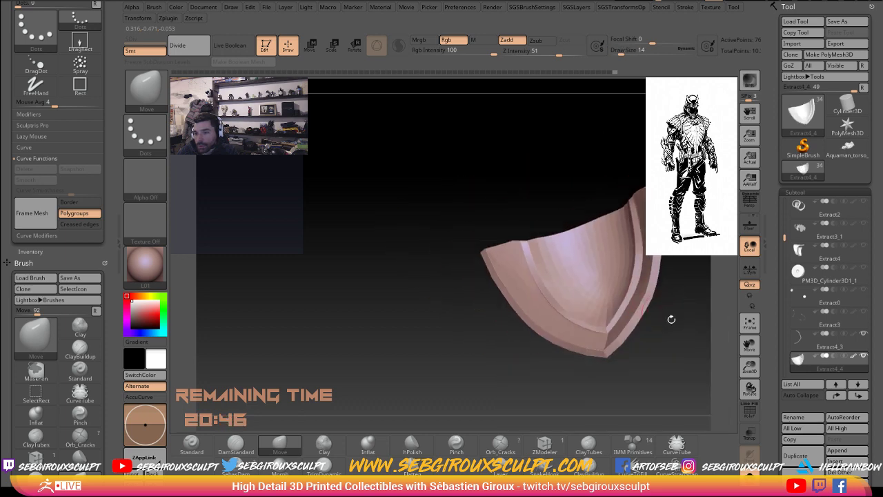
drag(442, 348, 670, 315)
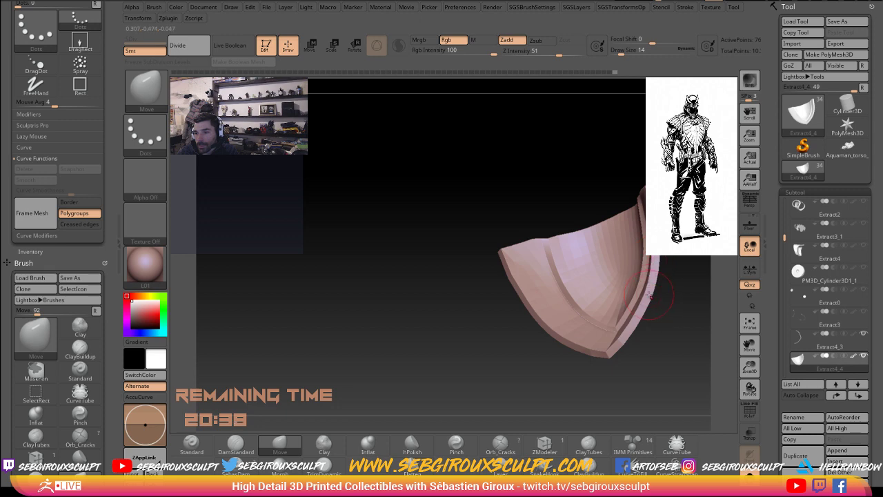
Step: Select the Extract4_3 subtool holding the V-shaped rim strip
mouse_move(644, 312)
mouse_down()
mouse_move(531, 359)
mouse_move(510, 388)
mouse_move(469, 380)
mouse_move(481, 388)
mouse_move(460, 390)
mouse_move(696, 421)
mouse_up()
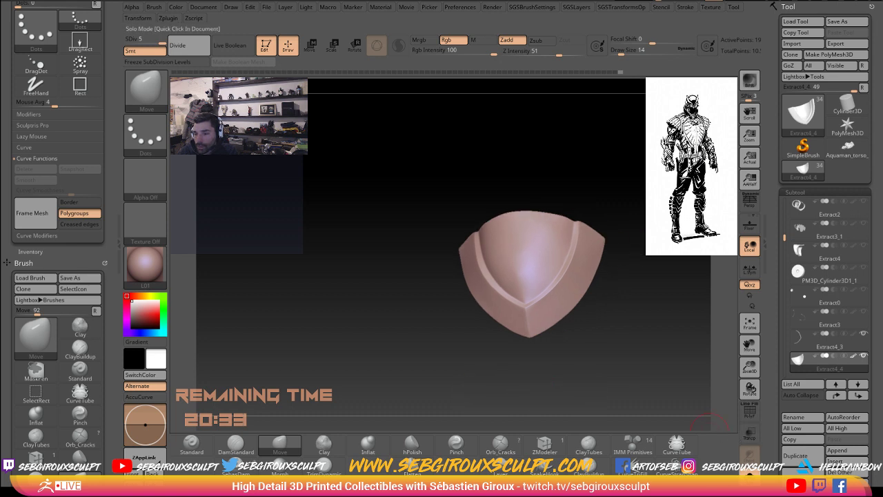
mouse_move(656, 356)
alt+mouse_down()
mouse_move(690, 390)
mouse_move(590, 330)
alt+mouse_up()
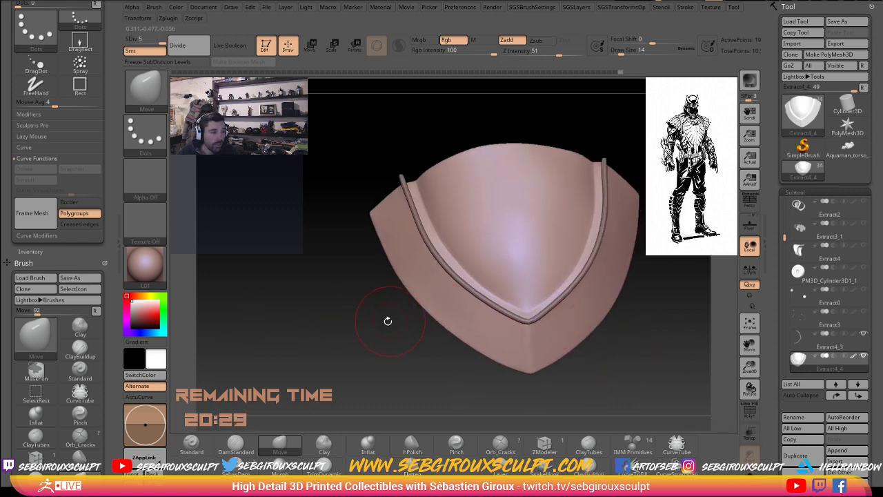
drag(494, 321, 498, 302)
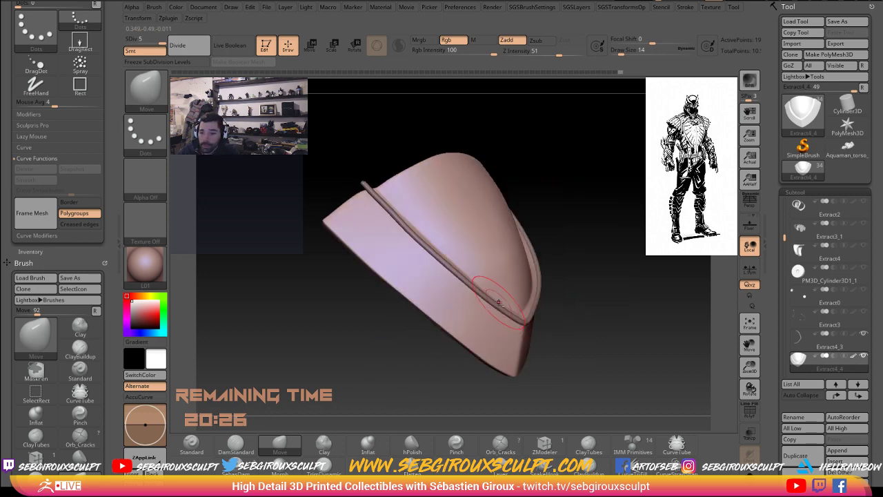
alt+click(494, 303)
mouse_move(607, 297)
mouse_down()
mouse_move(685, 367)
mouse_move(376, 131)
mouse_up()
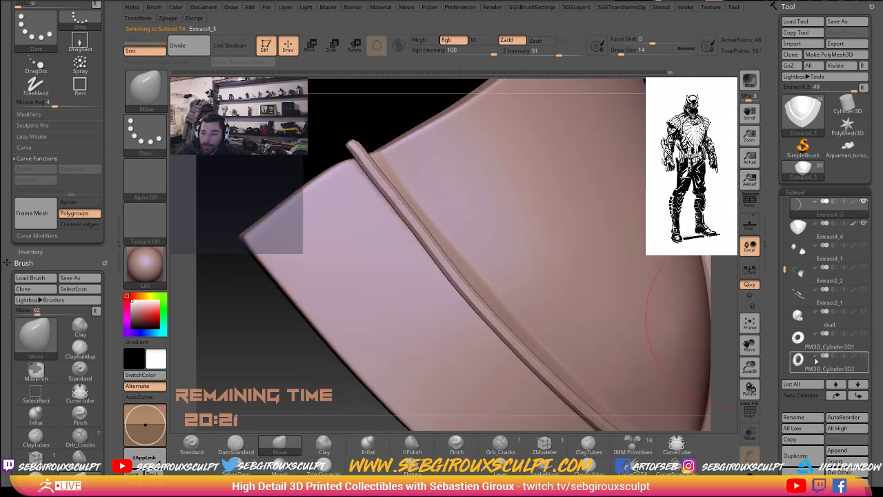
Step: Shrink the brush to size 3 and switch to ZModeler on the rim strip
drag(457, 158, 351, 170)
key(space)
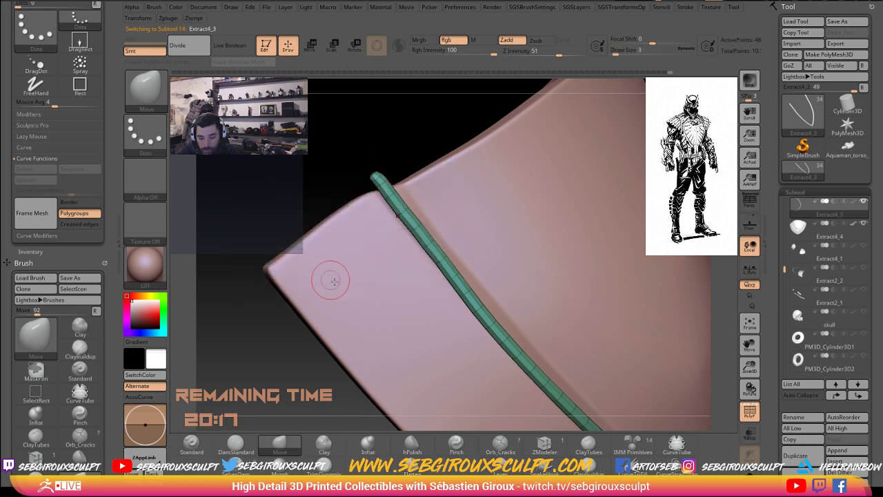
key(b)
key(z)
key(m)
mouse_move(334, 281)
mouse_down()
mouse_move(378, 203)
mouse_move(374, 237)
mouse_up()
Step: Crease the rim strip's complete edge loops, subdivide it to level 4, and frame the shell
key(space)
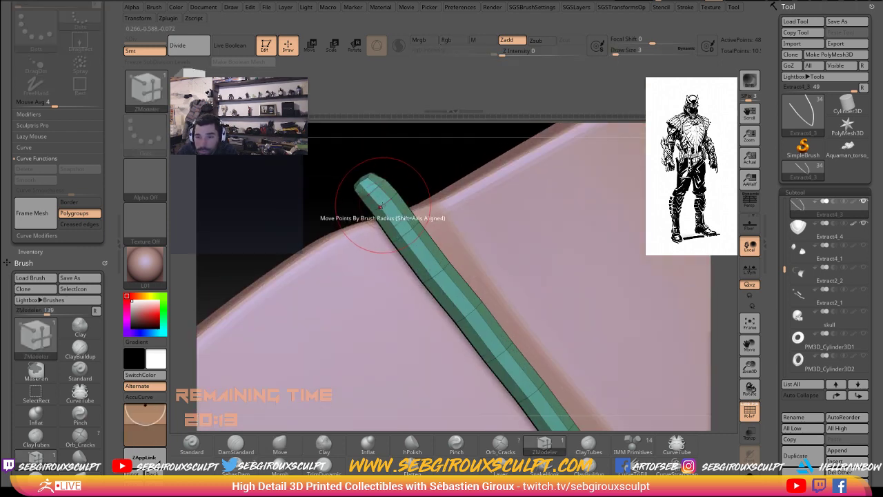
key(space)
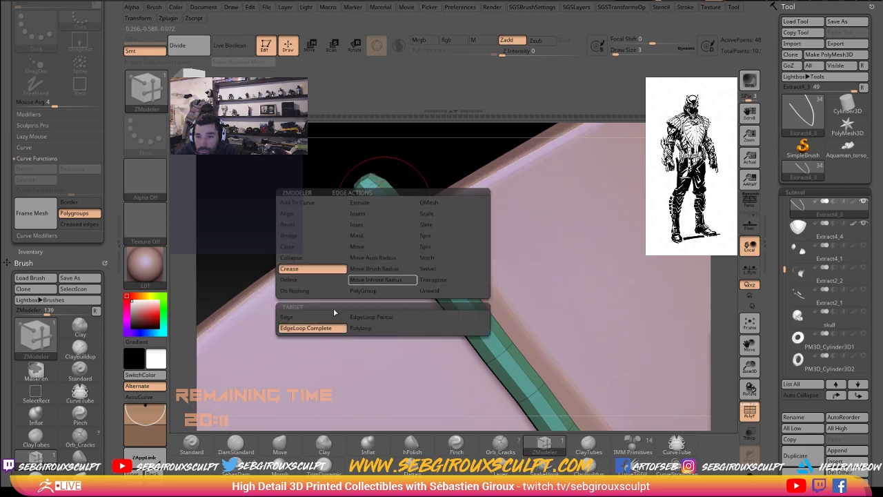
mouse_move(414, 180)
mouse_down()
mouse_move(404, 161)
mouse_move(369, 173)
mouse_move(483, 207)
mouse_up()
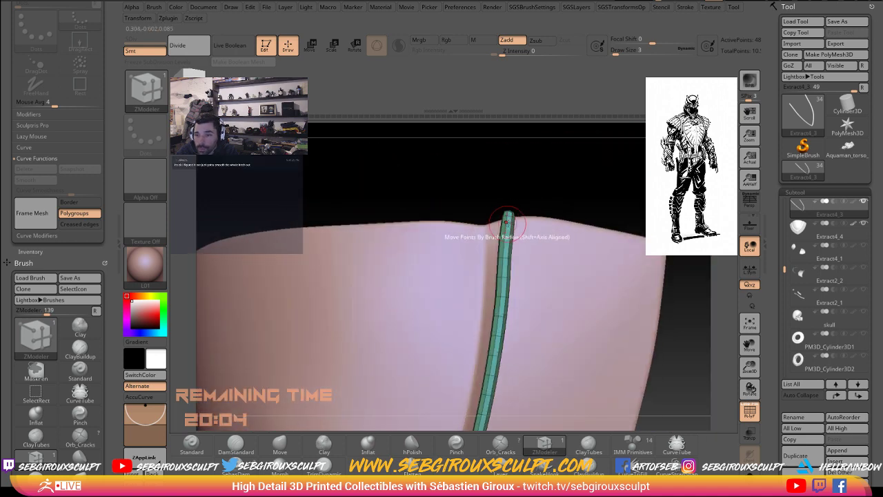
drag(581, 192, 668, 258)
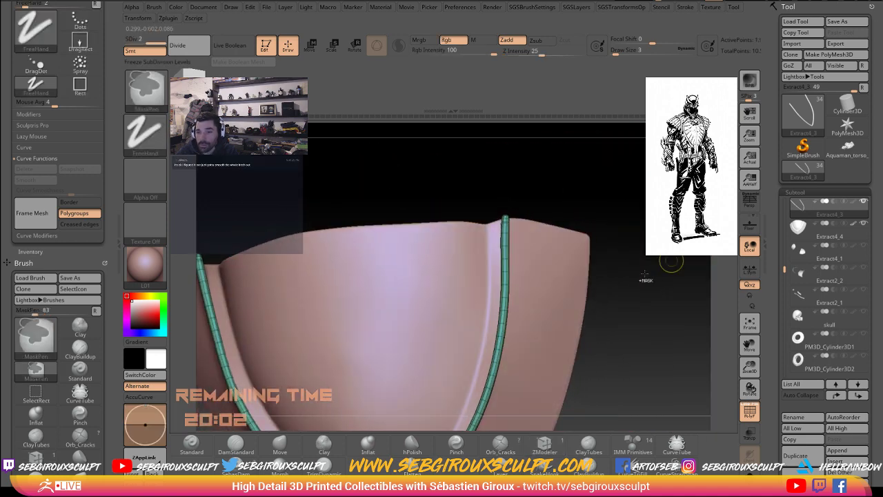
key(f)
click(749, 412)
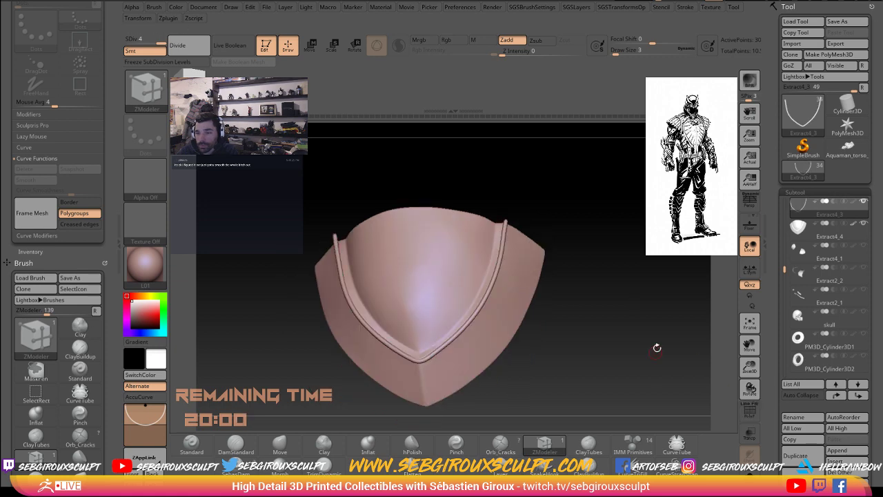
drag(655, 347, 664, 362)
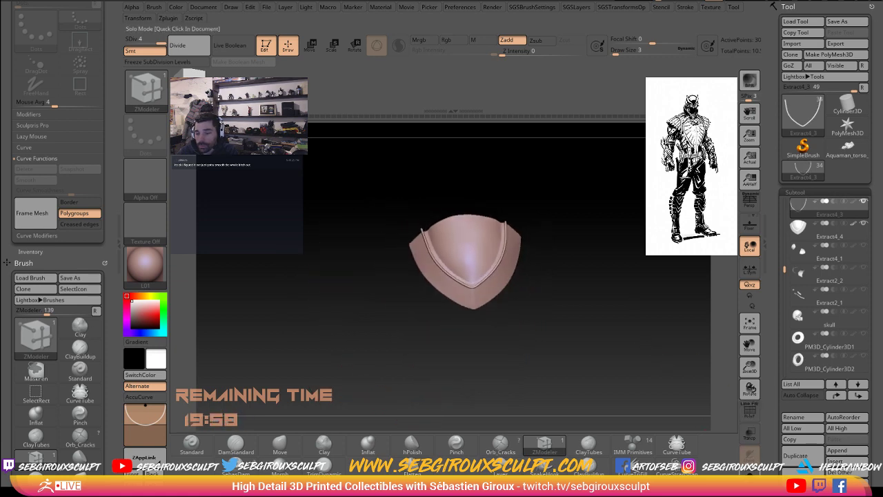
click(749, 469)
click(750, 470)
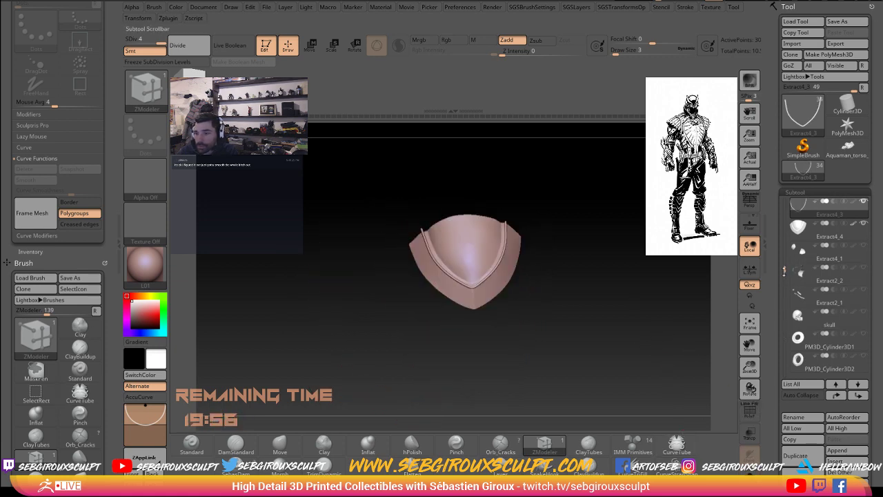
mouse_move(784, 264)
mouse_down()
mouse_move(782, 207)
mouse_move(783, 342)
mouse_up()
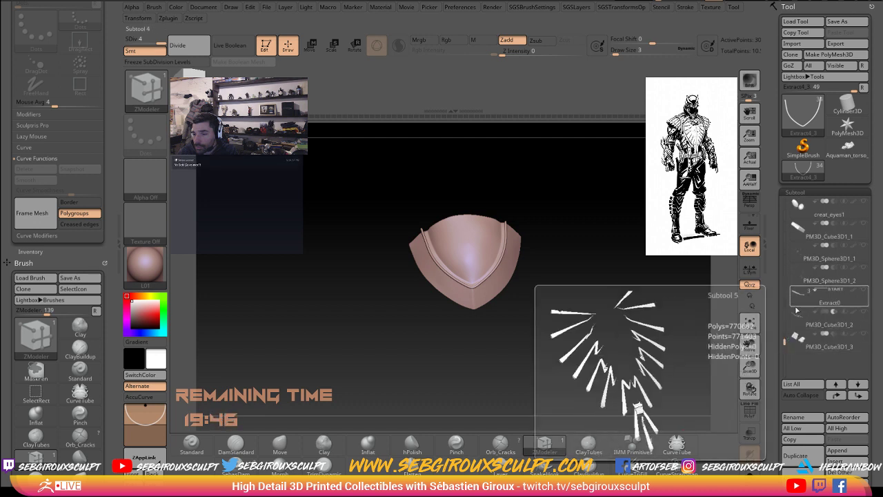
mouse_move(783, 318)
mouse_down()
mouse_move(776, 240)
mouse_move(798, 241)
mouse_up()
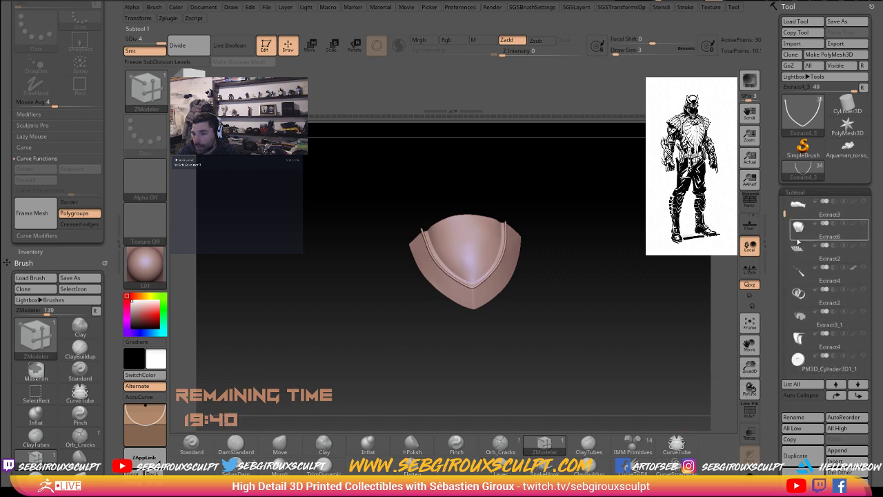
drag(784, 215, 785, 195)
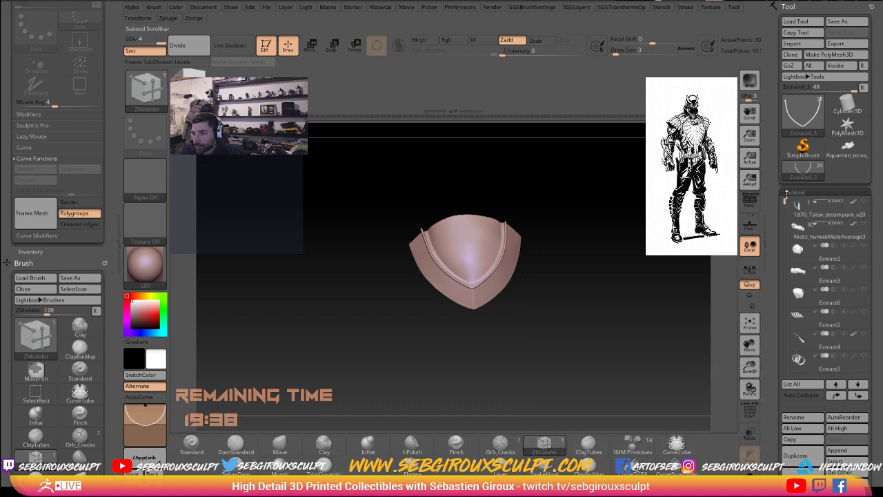
mouse_move(799, 227)
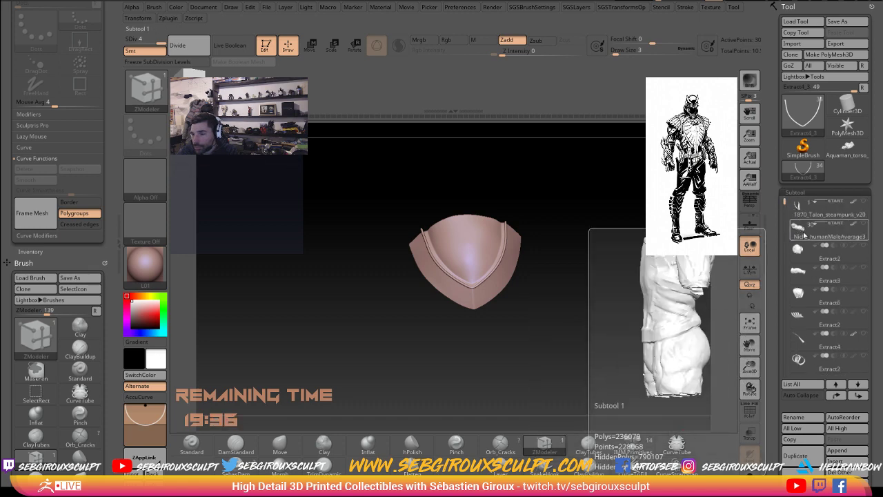
Step: Select the body subtool, choose the Move brush, and rotate to view the back
click(860, 231)
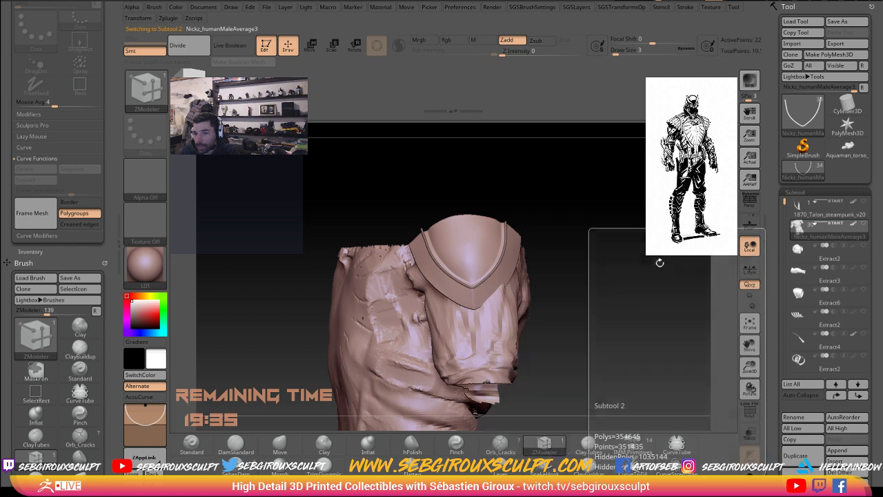
drag(592, 264, 591, 296)
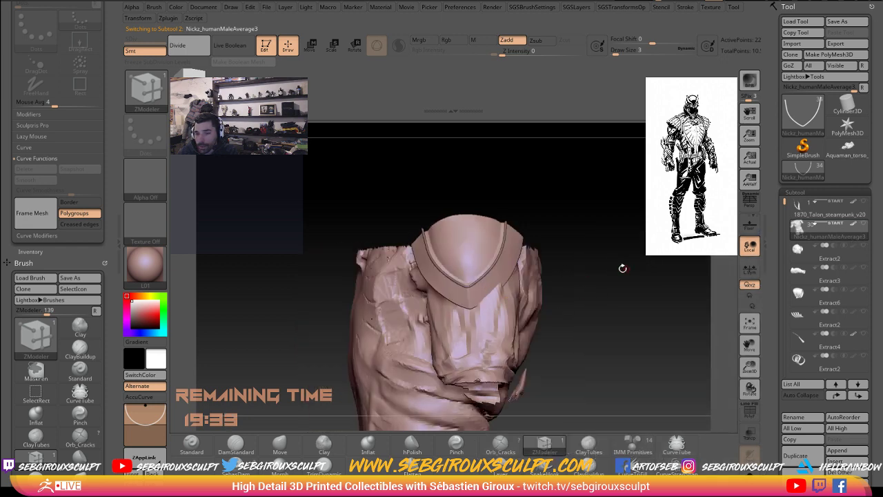
drag(622, 268, 496, 269)
key(b)
key(m)
key(v)
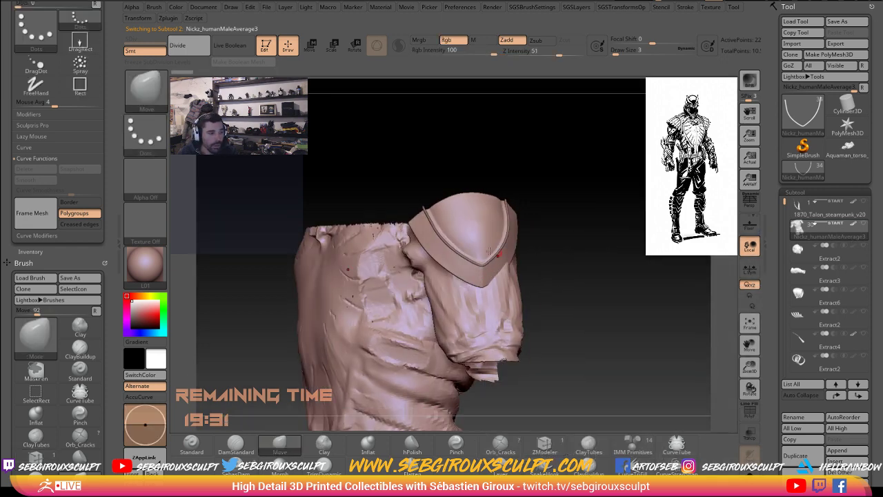
drag(573, 273, 731, 283)
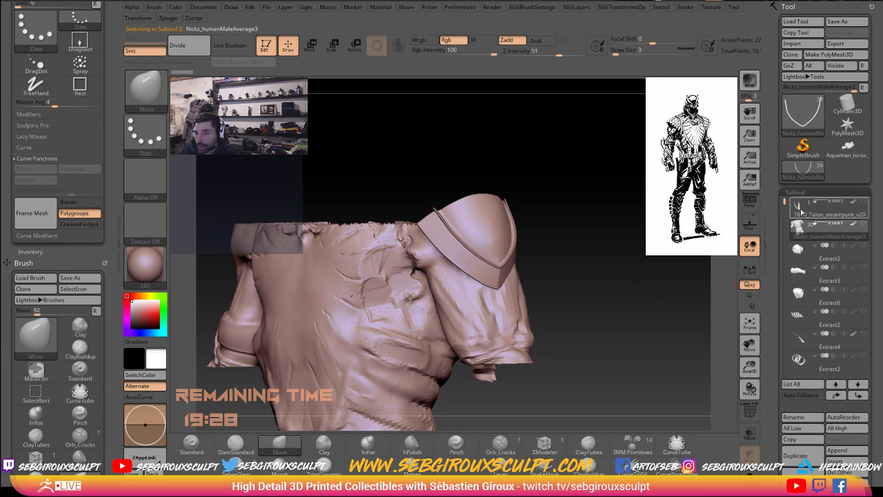
mouse_move(827, 252)
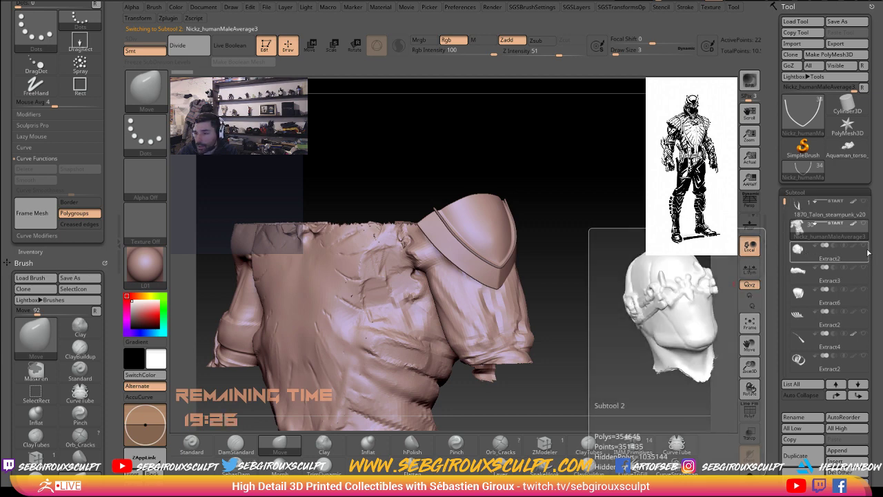
Step: Show the helmet and Extract4 vest subtools, make the vest active, and orbit to the shoulder
click(865, 247)
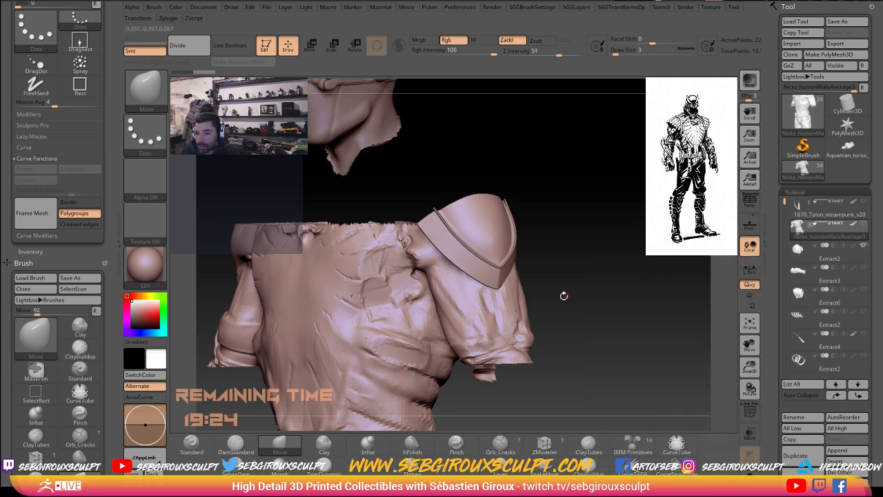
drag(783, 204, 784, 215)
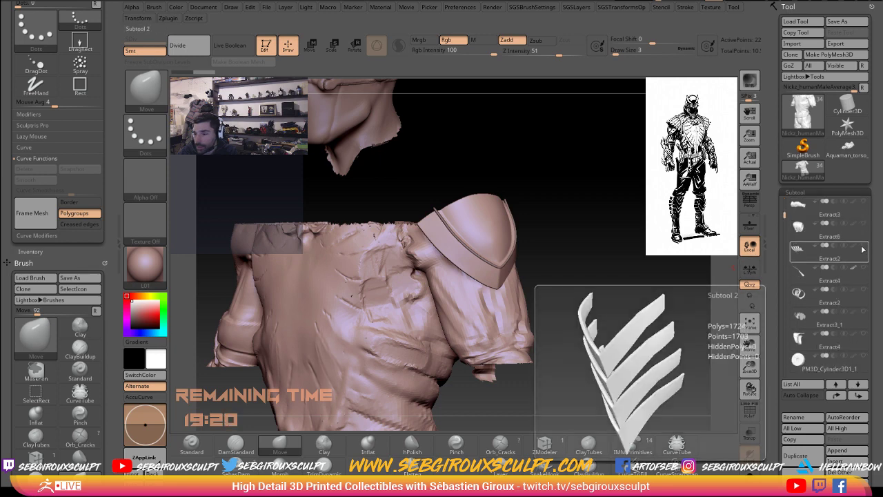
click(863, 289)
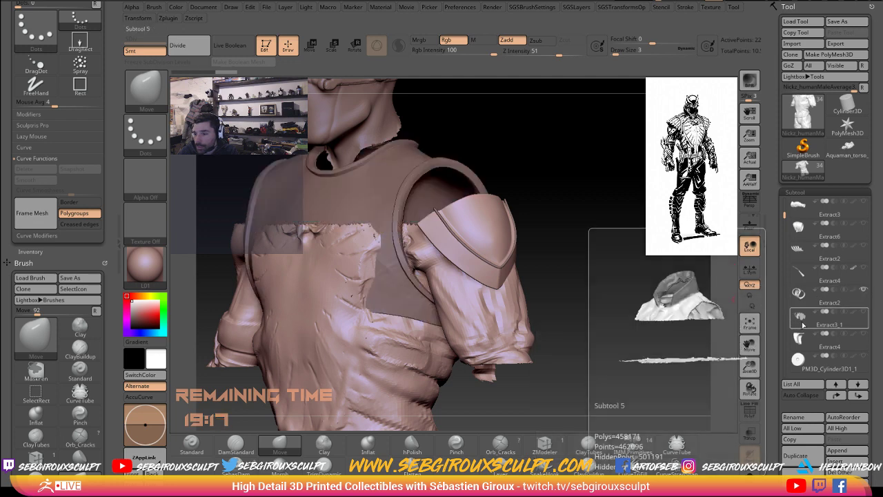
mouse_move(827, 319)
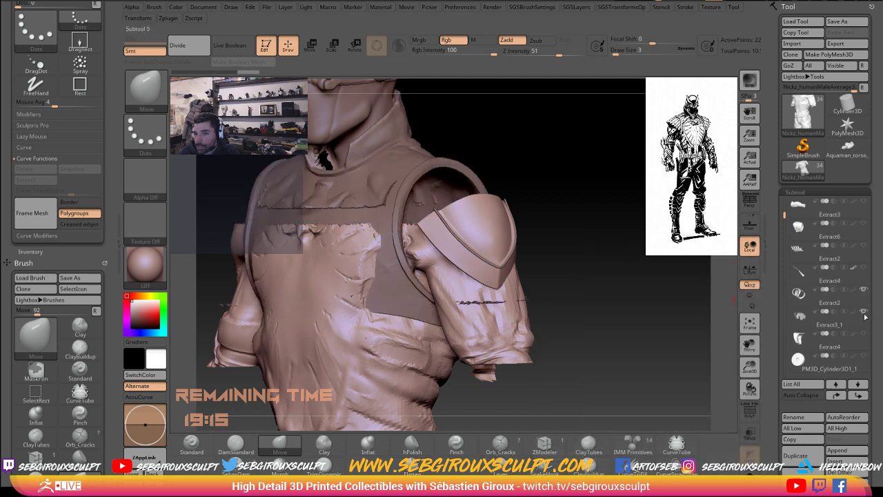
click(798, 337)
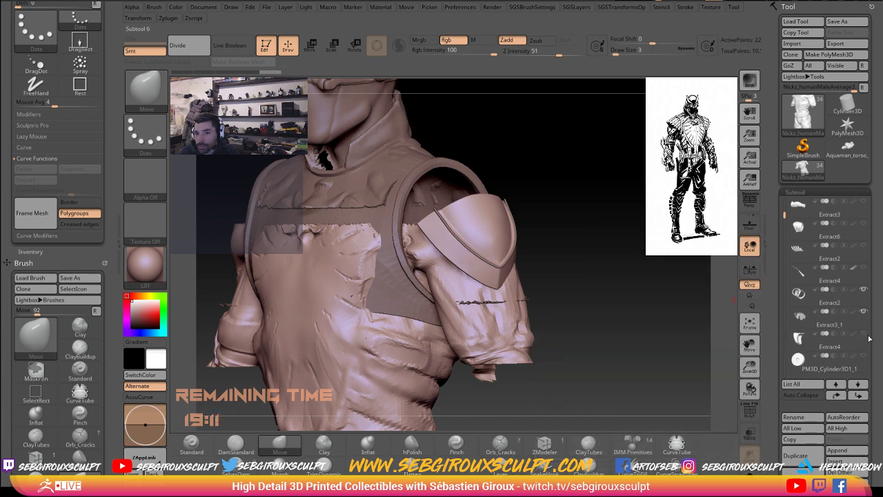
drag(650, 280, 860, 349)
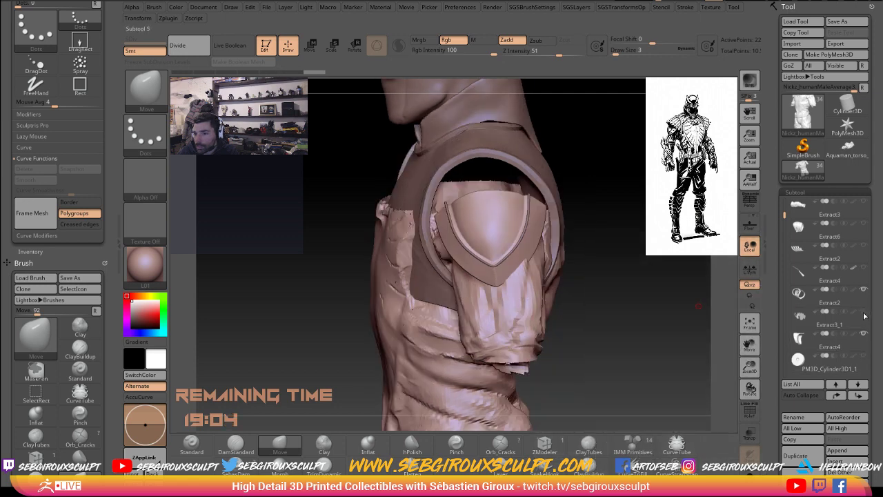
drag(673, 278, 770, 304)
drag(785, 216, 783, 224)
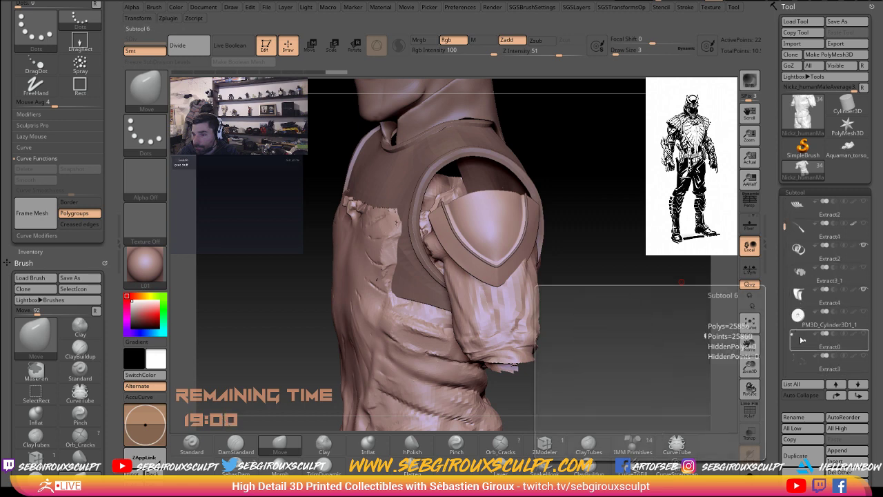
Step: Make the feathered zigzag plates subtool visible above the shoulder armor
drag(784, 226, 783, 251)
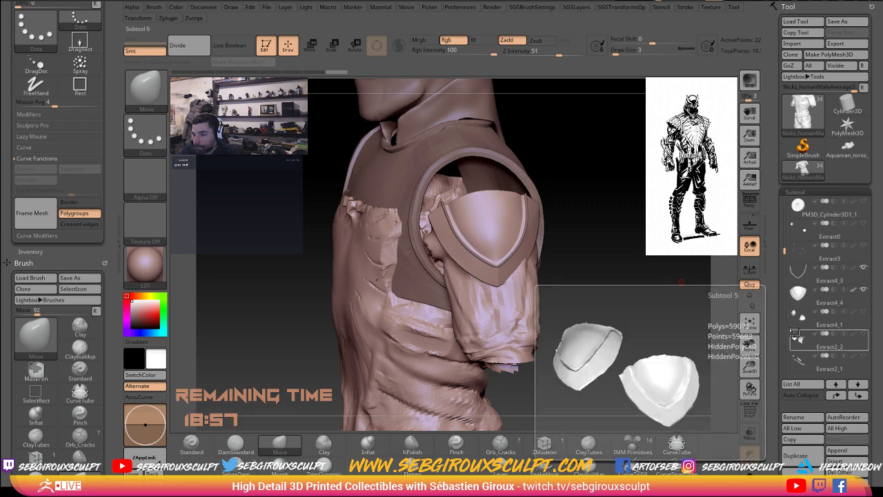
mouse_move(827, 340)
mouse_move(800, 339)
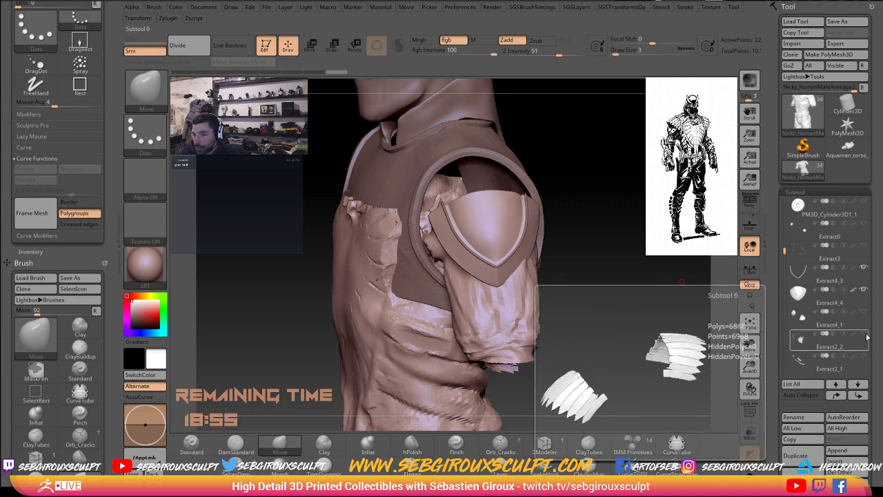
click(795, 358)
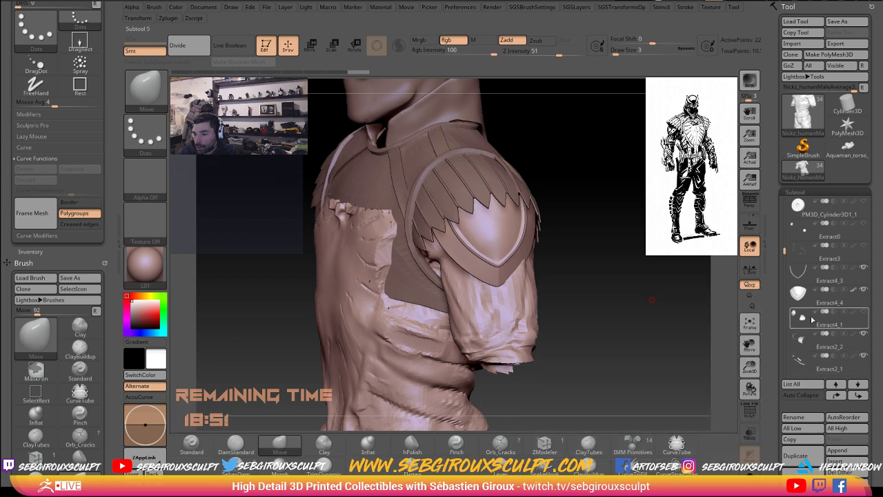
scroll(807, 312, down, 3)
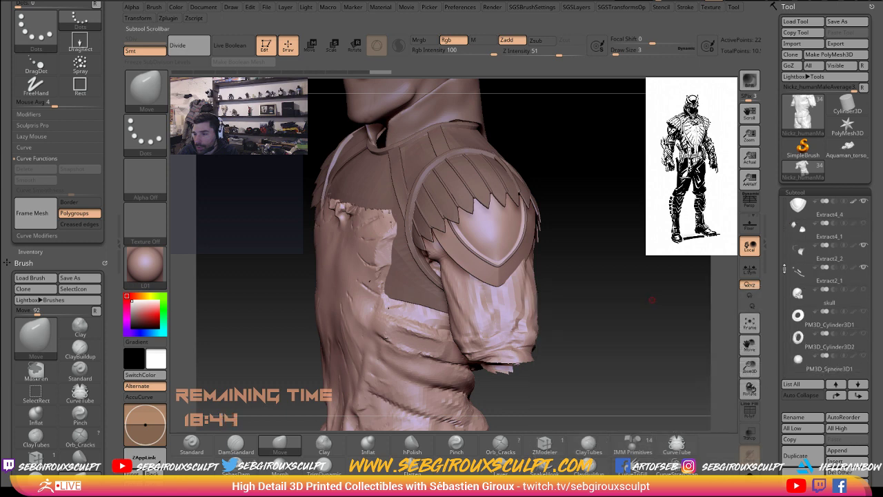
drag(784, 265, 785, 322)
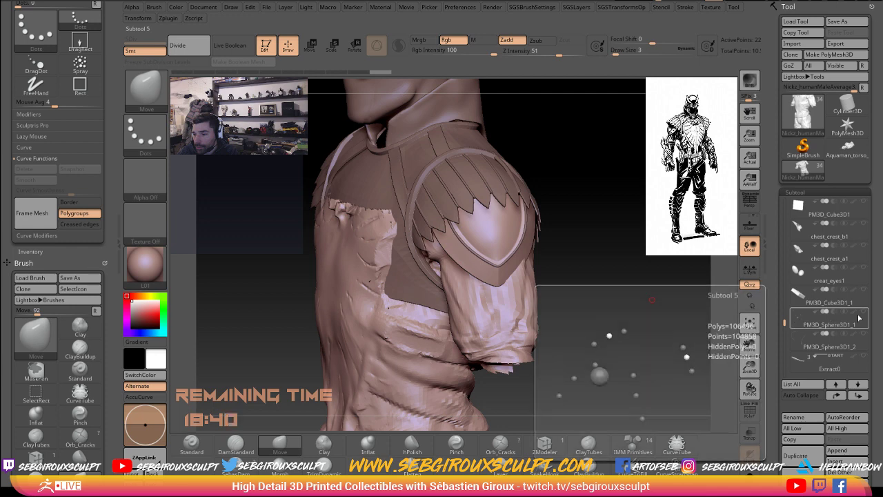
drag(586, 165, 438, 159)
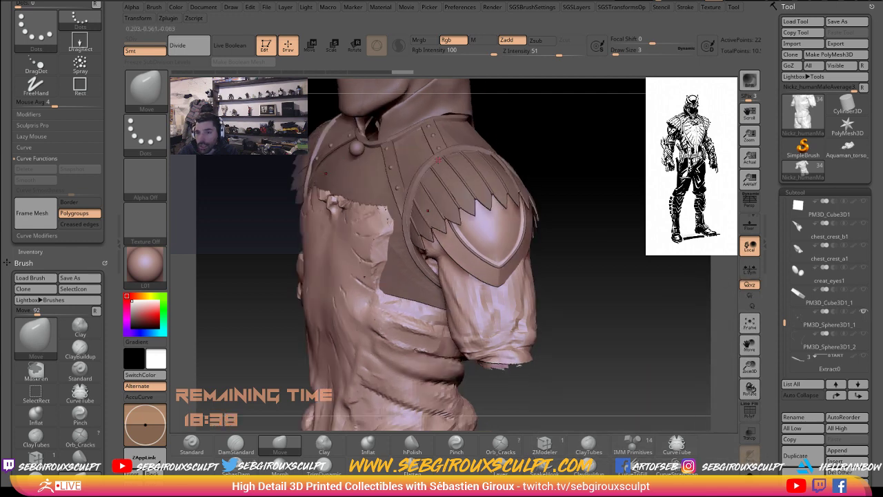
alt+click(439, 147)
mouse_move(572, 183)
mouse_down()
mouse_move(687, 324)
mouse_move(769, 343)
mouse_up()
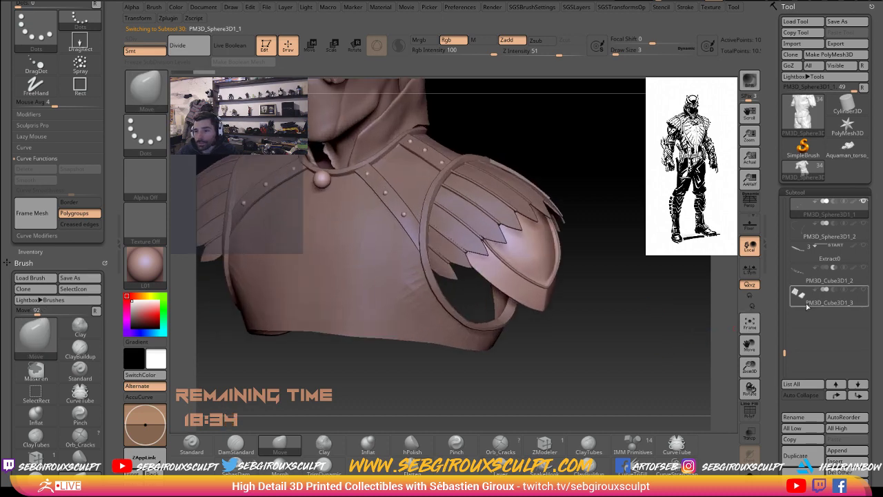
scroll(828, 289, up, 10)
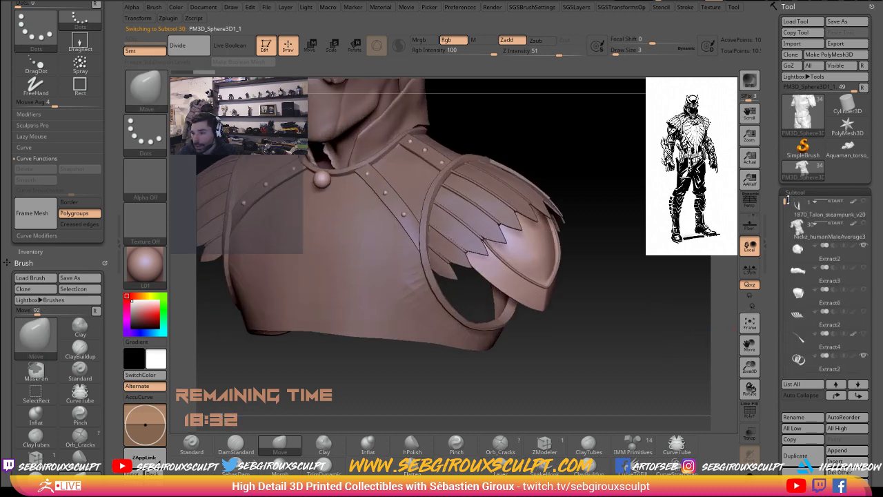
shift+click(861, 225)
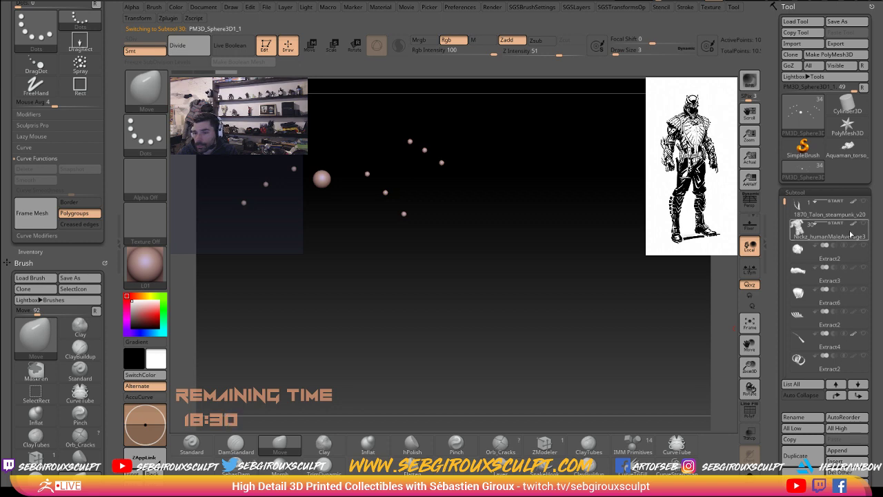
shift+click(862, 224)
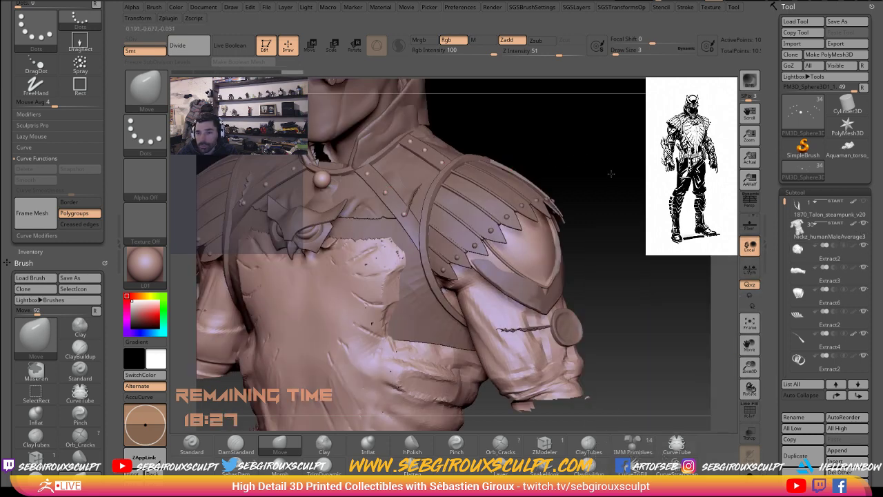
drag(611, 174, 524, 181)
click(852, 240)
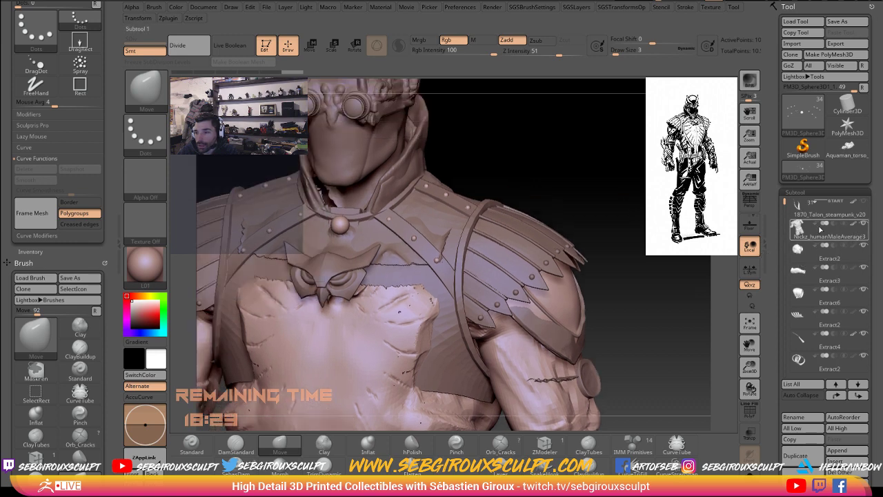
click(803, 250)
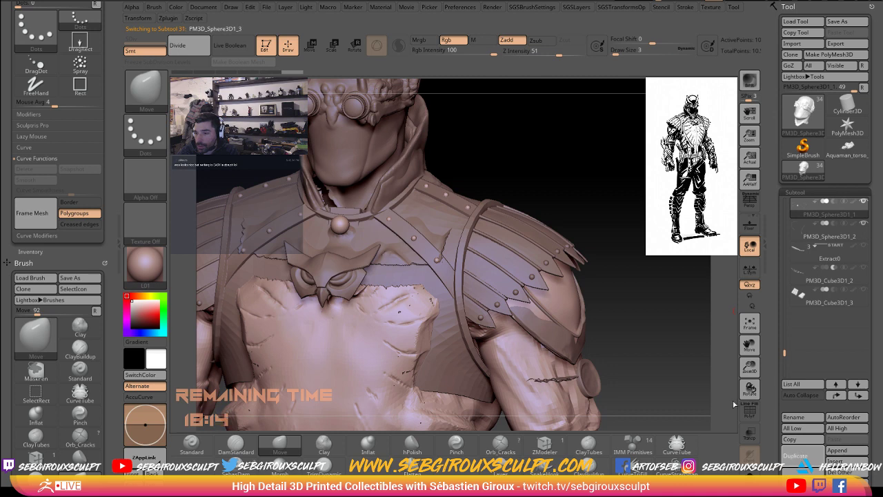
Step: Box-select and hide the stray floating spheres, then delete them with Del Hidden
click(311, 46)
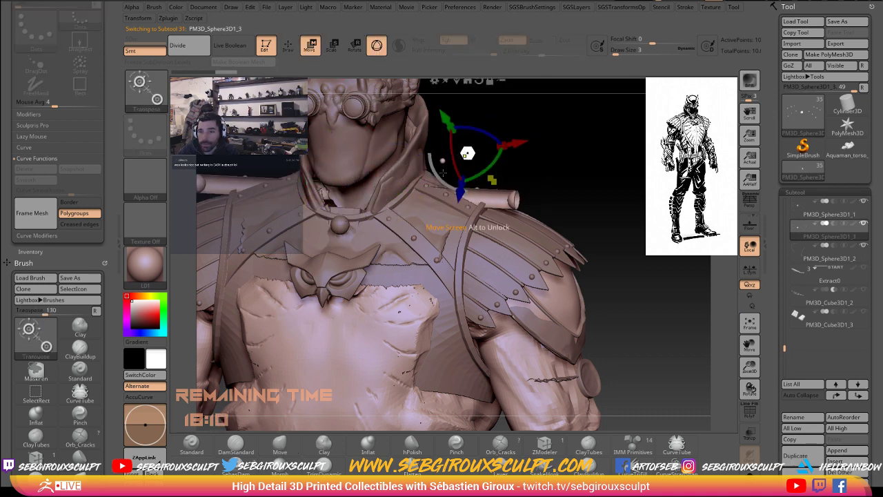
key(ctrl)
mouse_move(291, 178)
mouse_down()
mouse_move(446, 152)
mouse_move(479, 129)
mouse_up()
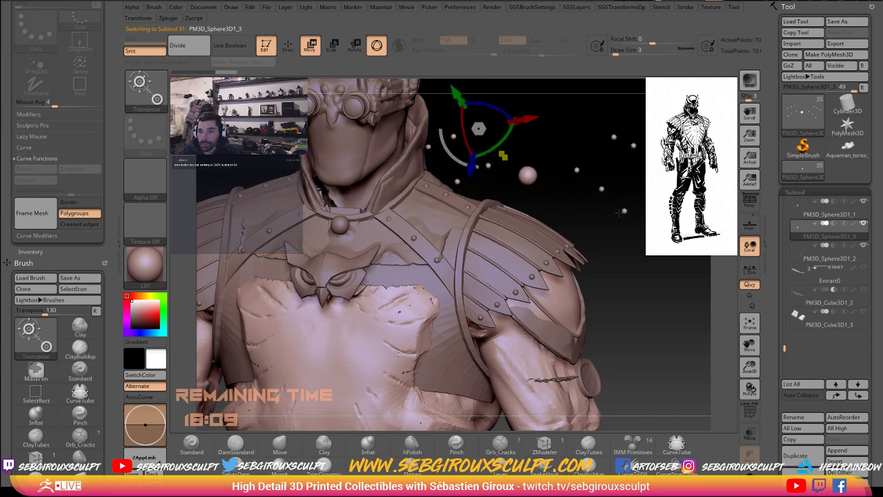
ctrl+shift+drag(596, 195, 626, 212)
key(b)
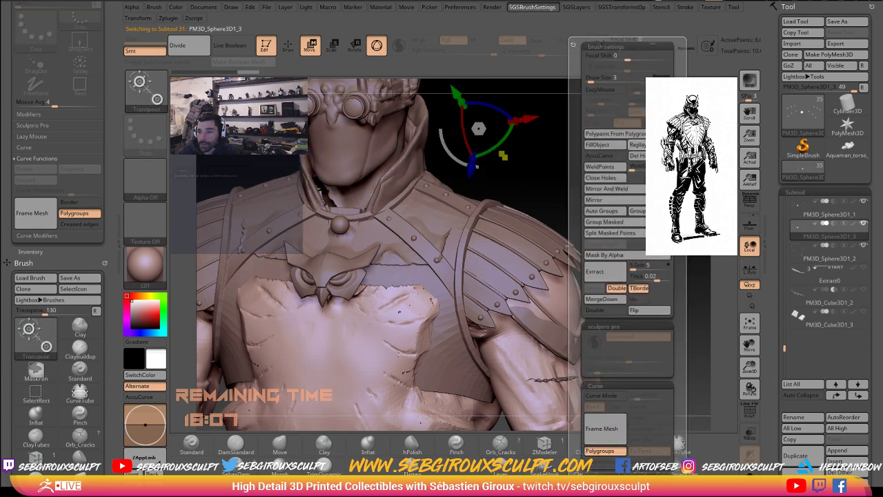
click(637, 157)
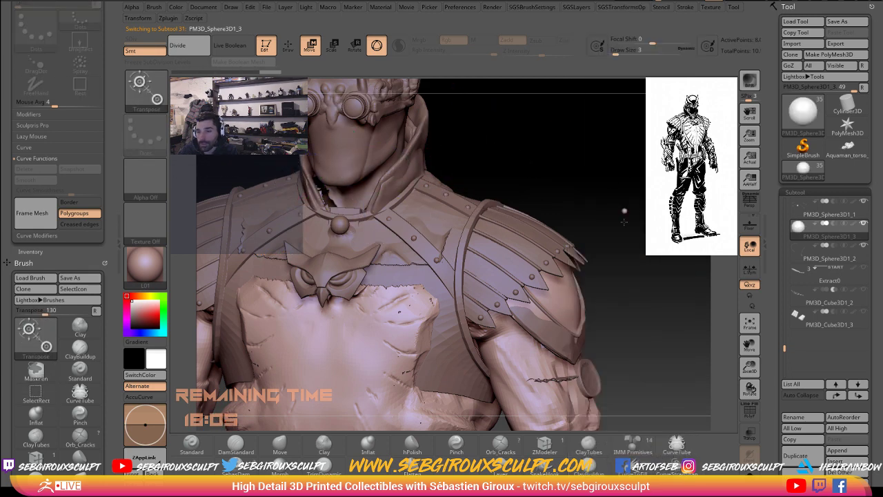
drag(609, 182, 603, 206)
Step: Switch to a transpose line and draw it vertically beside the shoulder
click(381, 54)
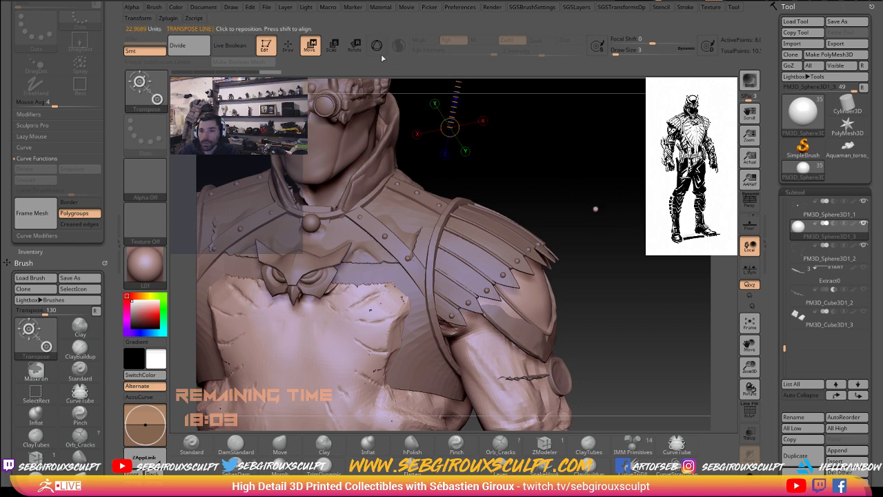
drag(591, 169, 592, 256)
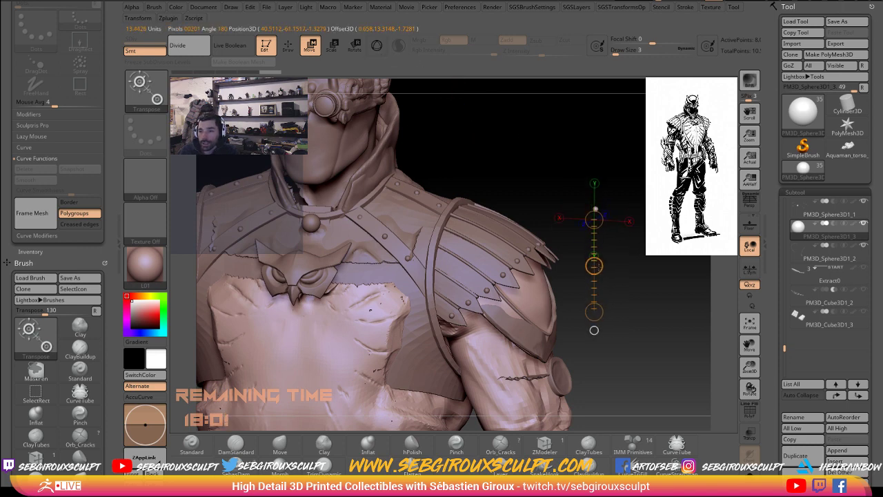
drag(592, 219, 543, 415)
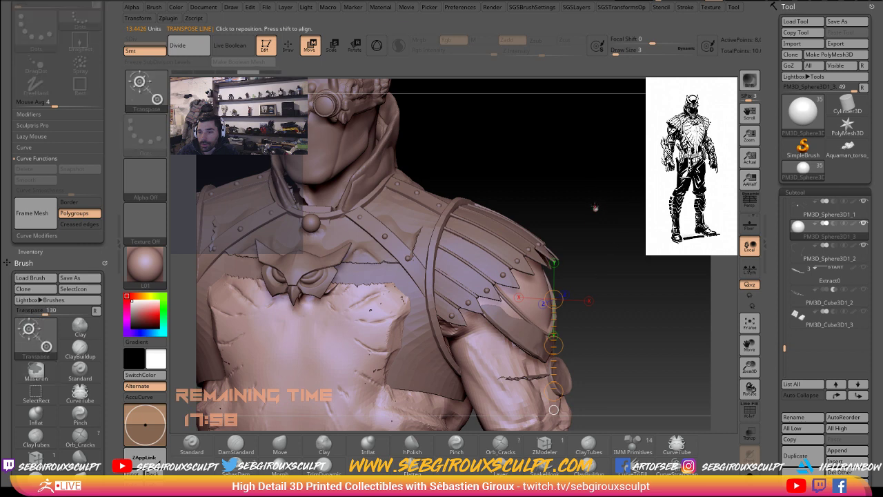
drag(595, 207, 596, 306)
click(596, 228)
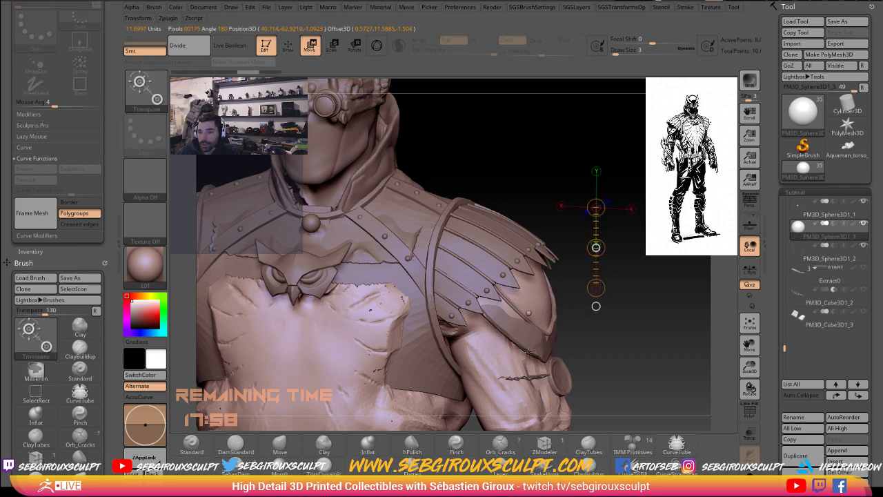
Step: Select the Extract4_1 subtool and delete it
click(531, 333)
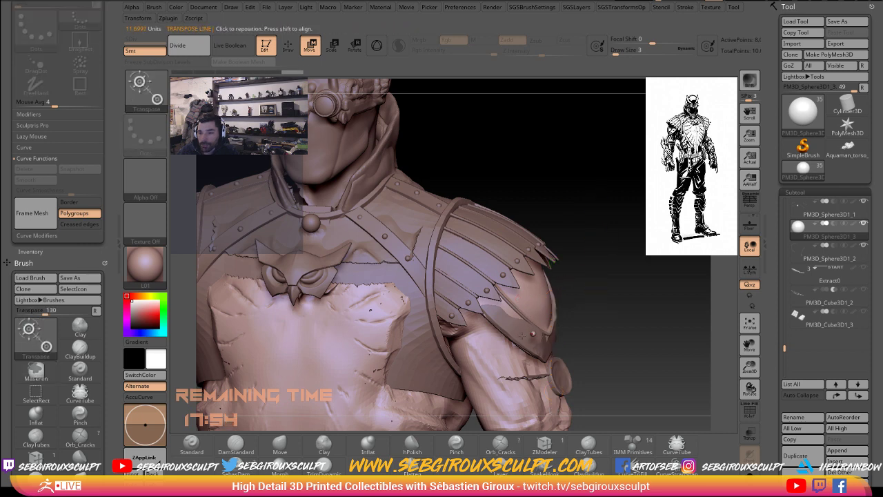
alt+click(531, 333)
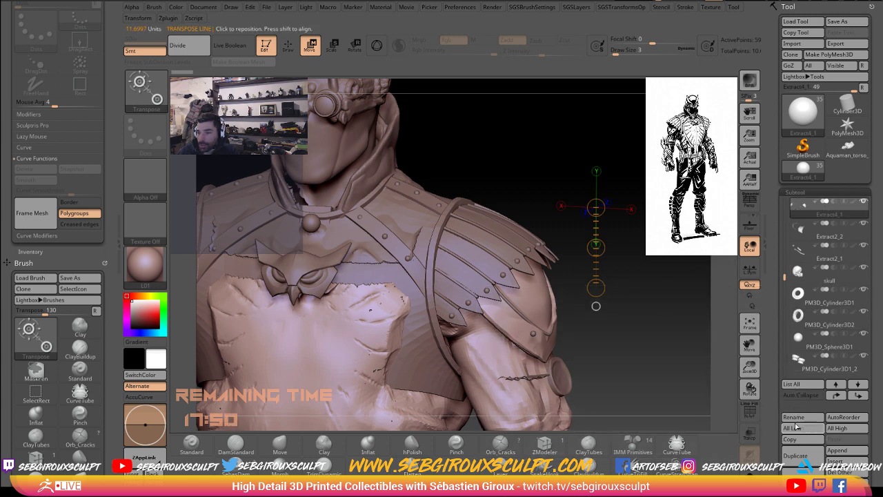
scroll(843, 438, down, 3)
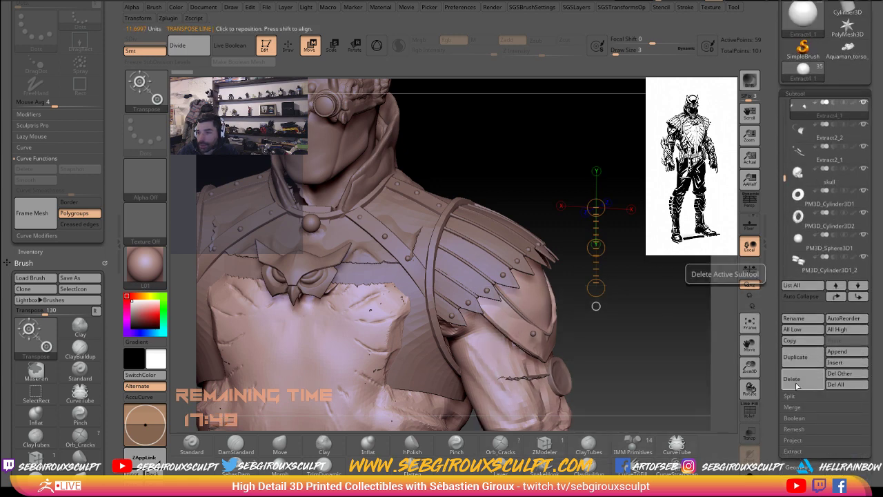
click(800, 373)
click(717, 404)
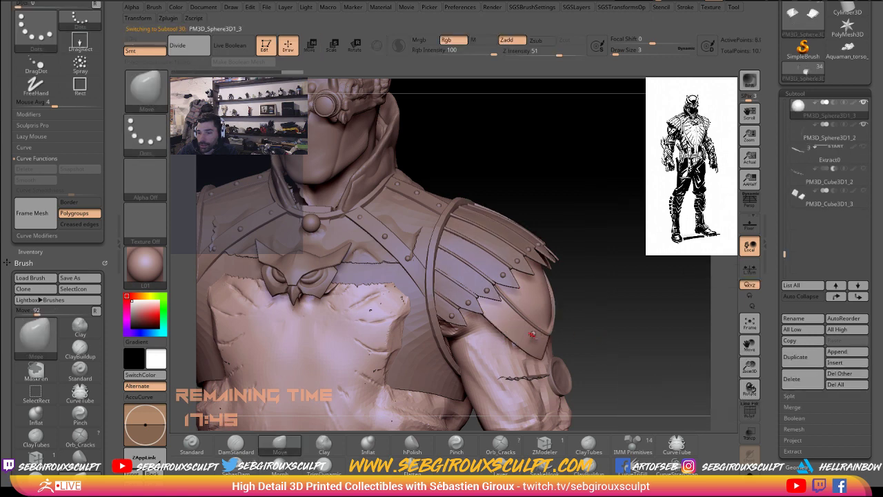
Step: Pull the plate's lower edge down and outward into a cleaner point over the upper arm
mouse_move(617, 318)
mouse_down()
mouse_move(681, 303)
mouse_move(621, 311)
mouse_up()
scroll(560, 315, up, 3)
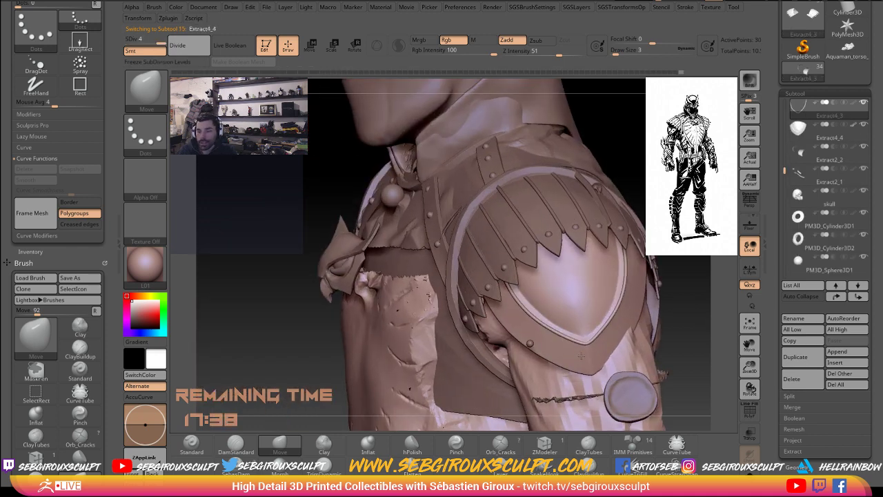
drag(331, 352, 583, 358)
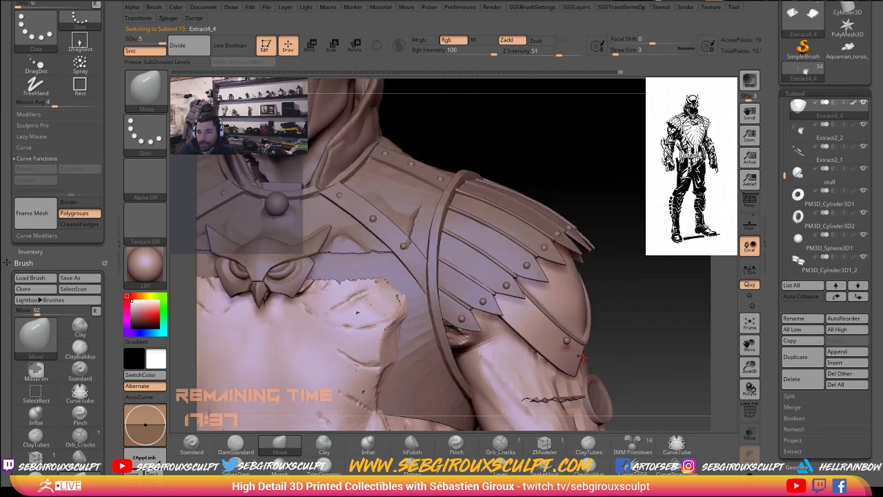
key(space)
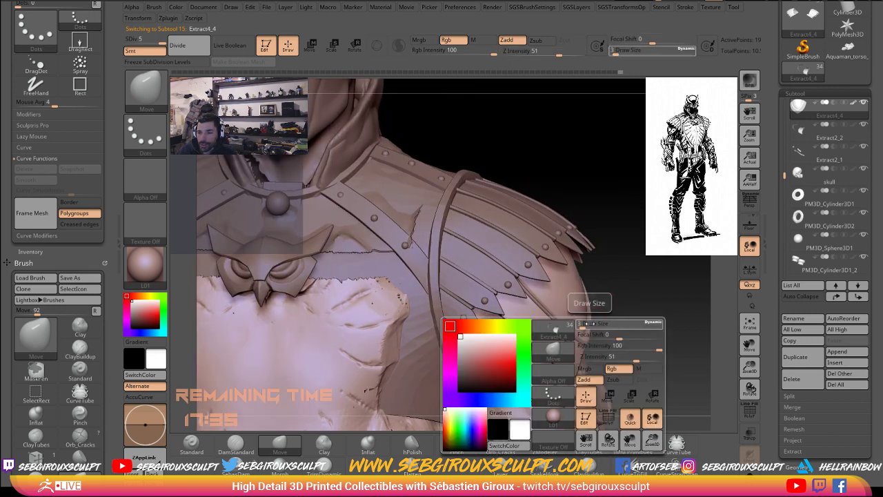
mouse_move(563, 372)
mouse_down()
mouse_move(633, 362)
mouse_move(524, 324)
mouse_up()
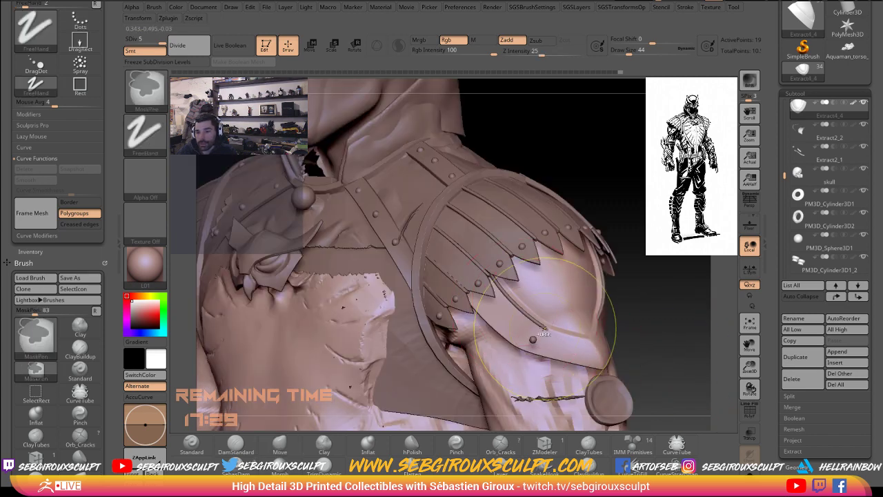
drag(571, 339, 573, 338)
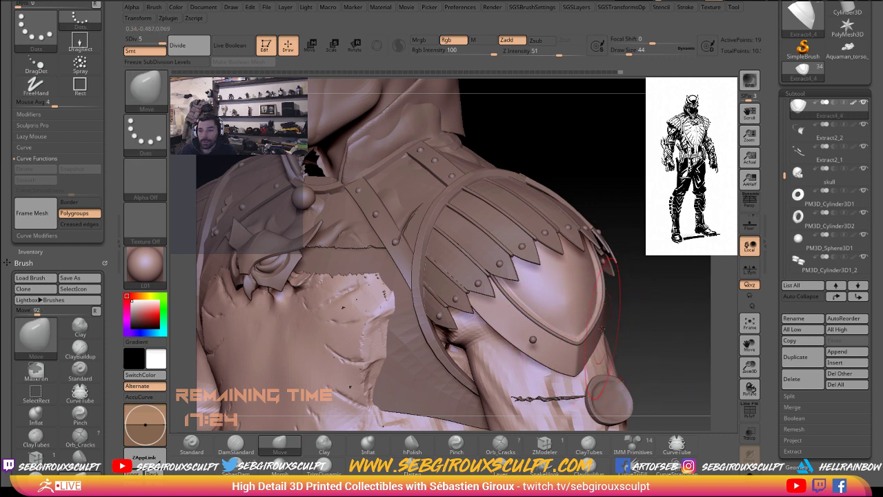
Step: Select the Extract4_3 shoulder plate, then the Extract4_4 piece in the Subtool list
mouse_move(659, 331)
mouse_down()
mouse_move(643, 341)
mouse_move(566, 331)
mouse_up()
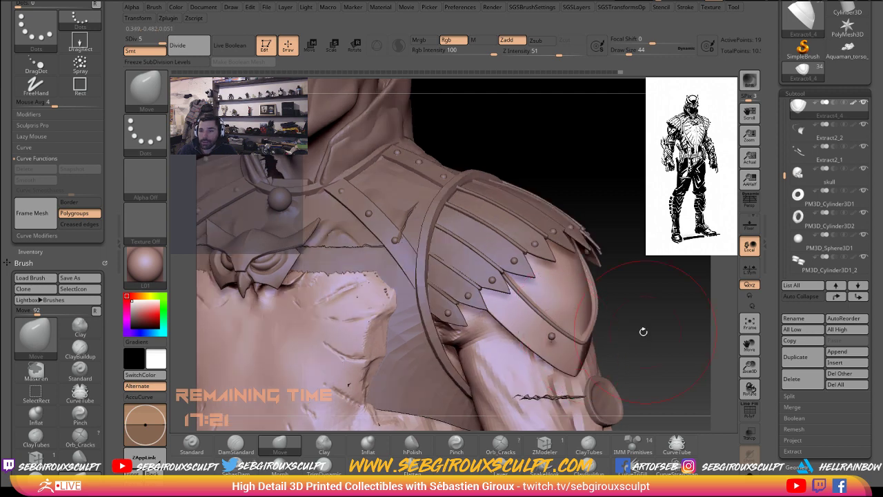
right_drag(600, 331, 557, 318)
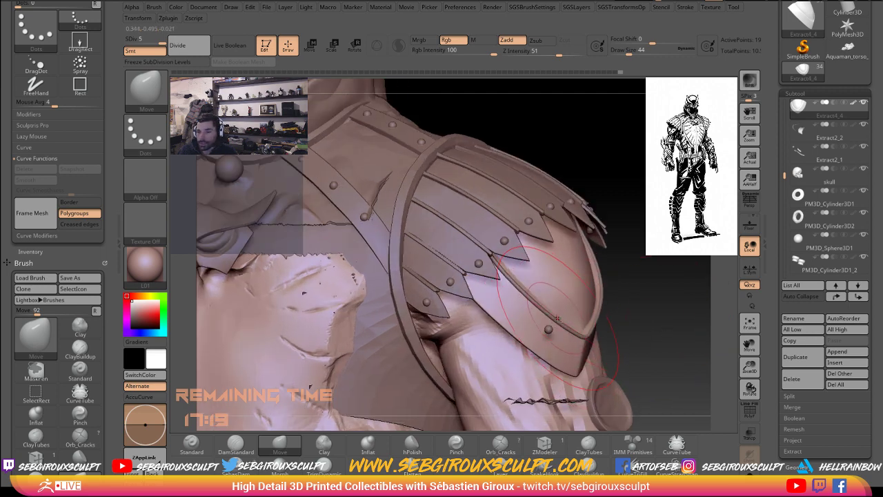
alt+click(557, 319)
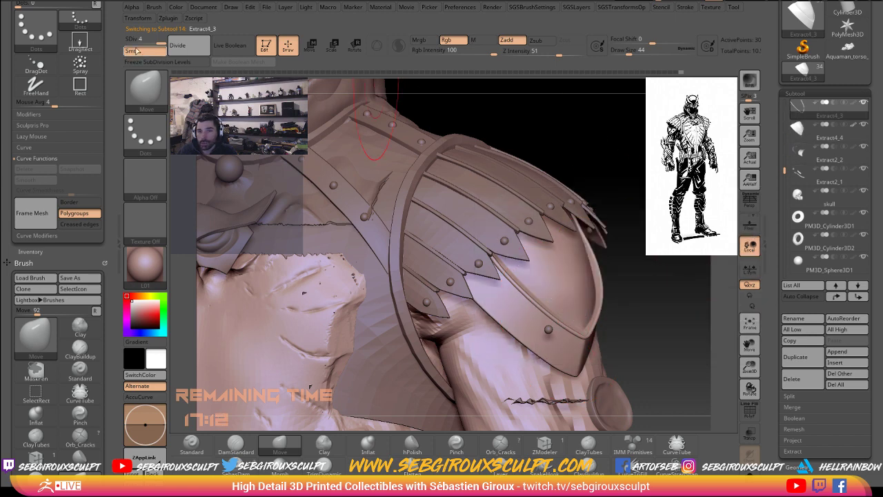
click(802, 130)
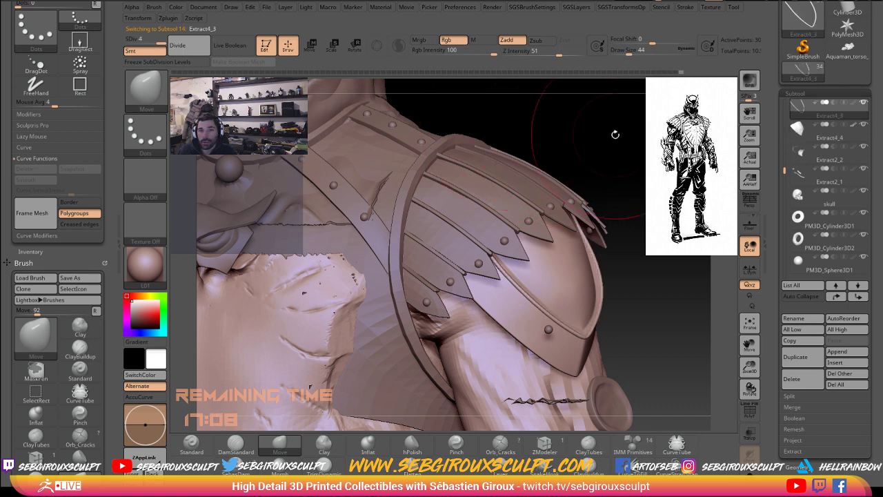
key(ctrl)
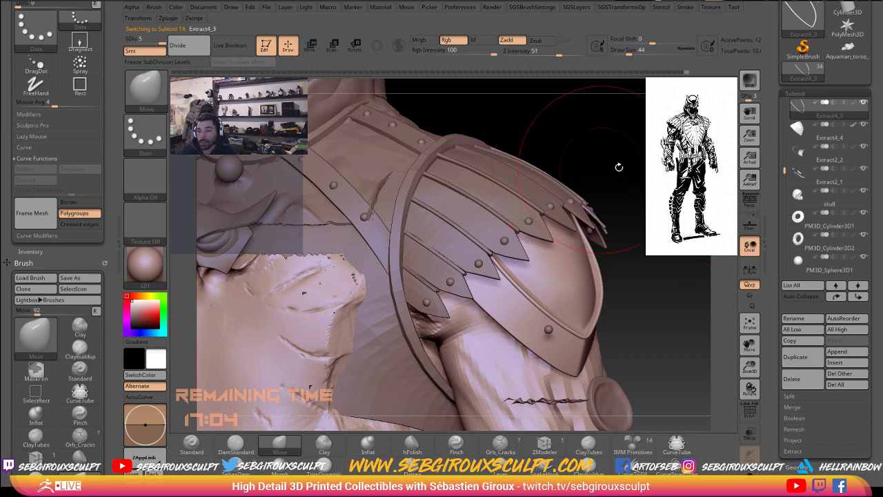
key(space)
Step: Merge Extract4_4 down into Extract4_3, check polygroups with PolyF, and drop to a lower SDiv
key(b)
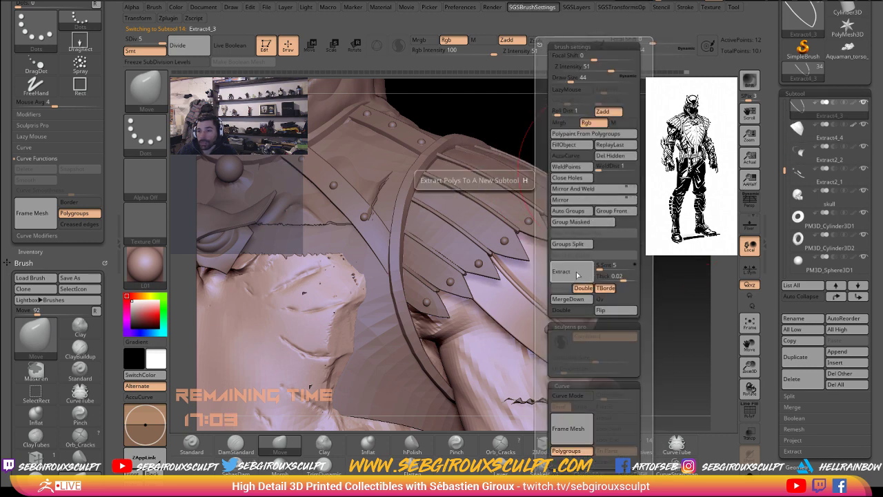
click(573, 301)
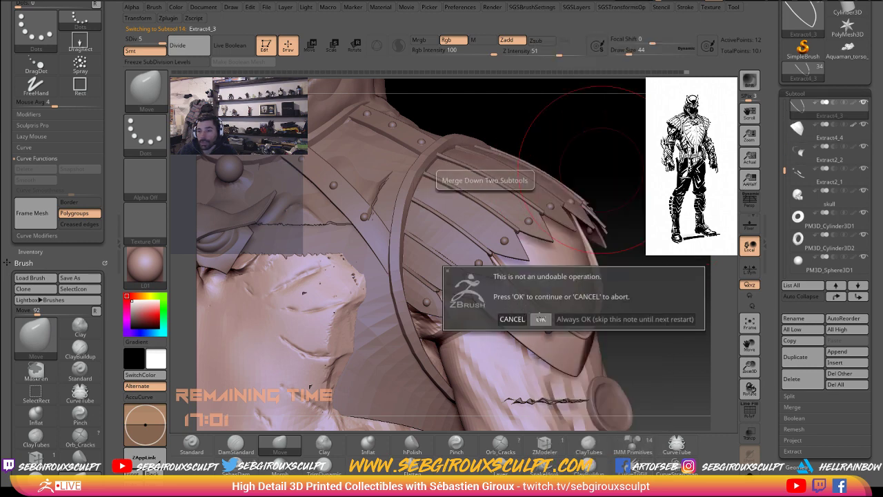
click(541, 319)
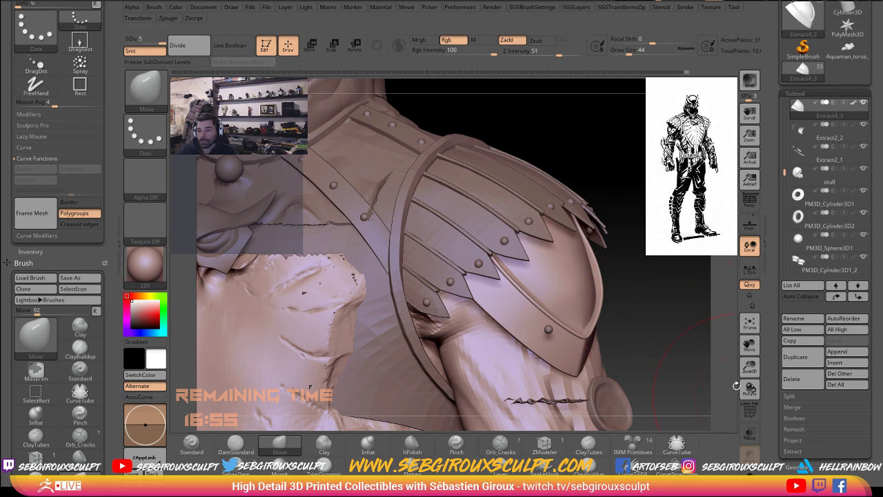
click(749, 411)
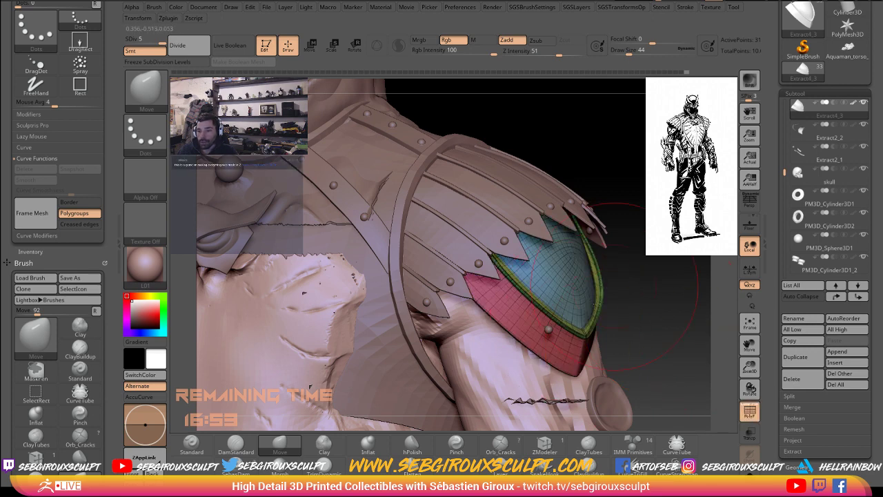
click(739, 406)
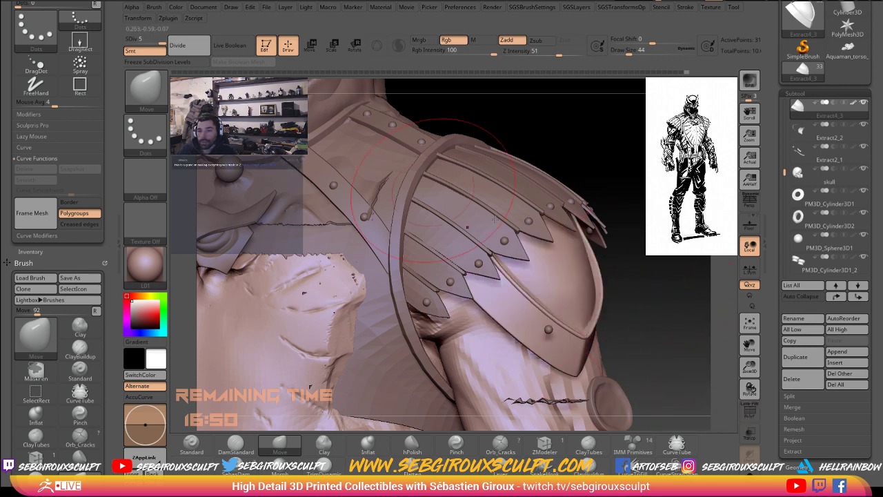
click(137, 39)
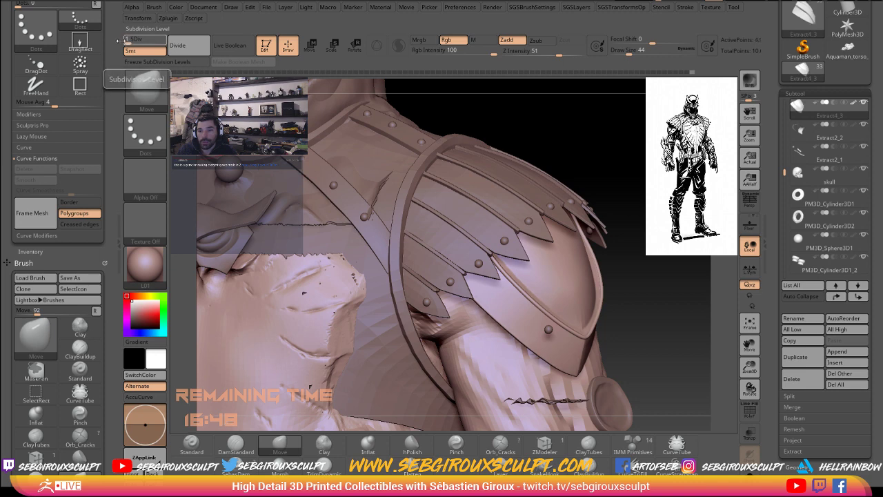
Step: Set Draw Size to 22 and smooth the plate's lower edge against the upper arm
mouse_move(633, 313)
mouse_down()
mouse_move(648, 310)
mouse_move(638, 293)
mouse_move(676, 281)
mouse_move(663, 301)
mouse_up()
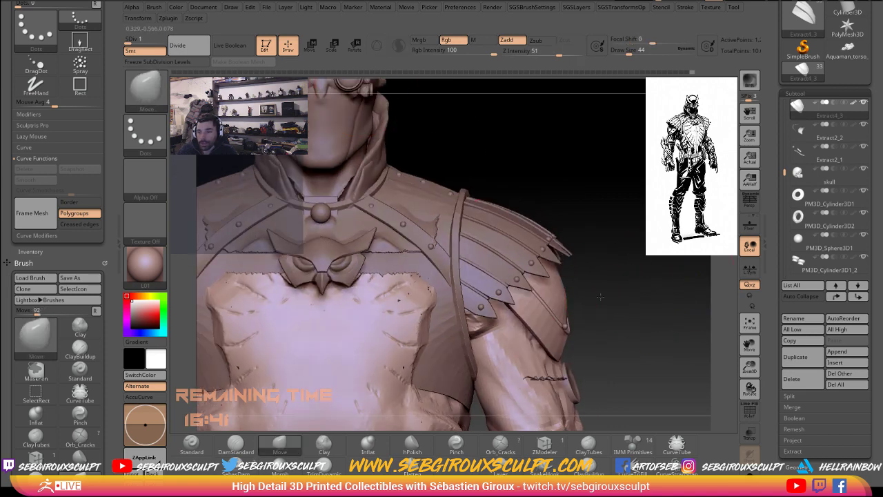
mouse_move(600, 296)
mouse_down()
mouse_move(620, 302)
mouse_move(580, 309)
mouse_up()
key(ctrl)
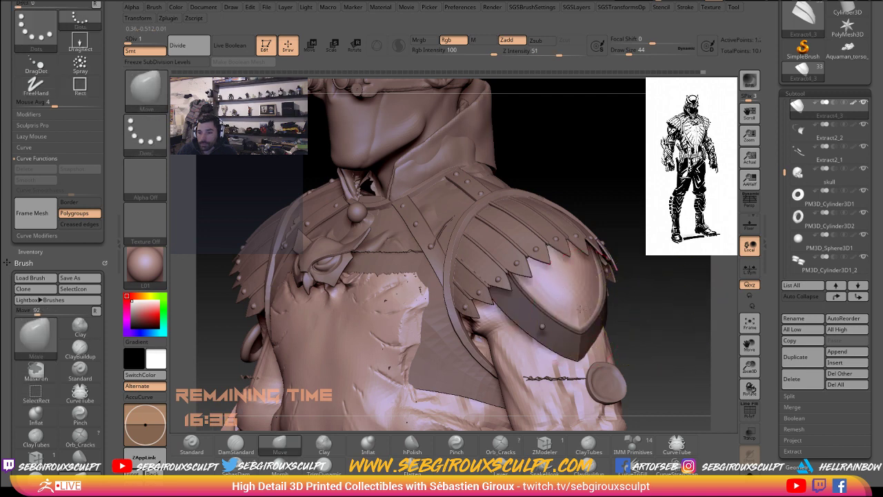
key(space)
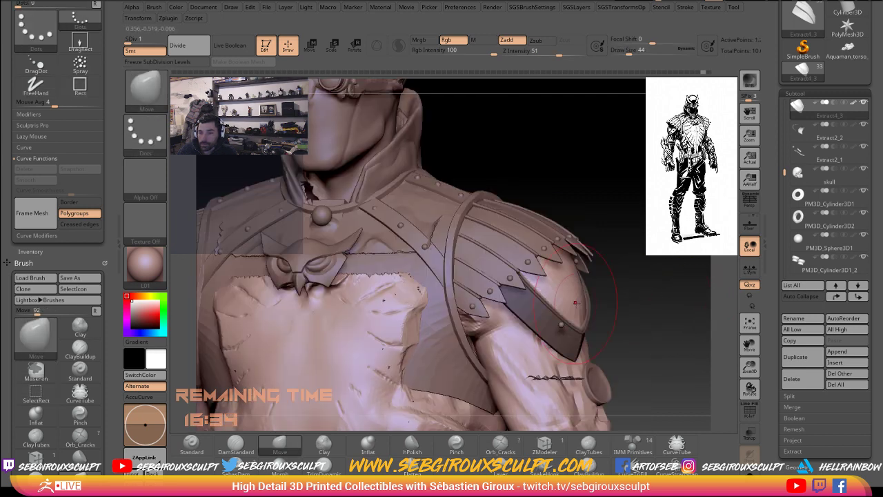
key(space)
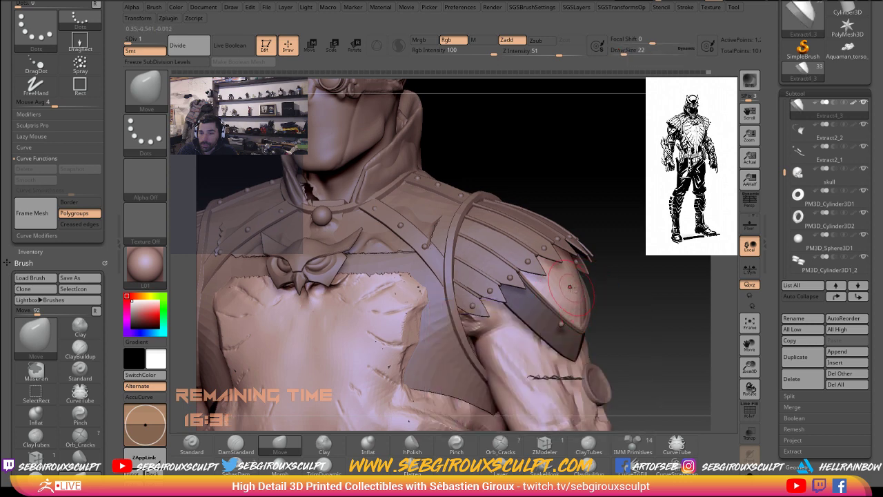
drag(619, 287, 584, 295)
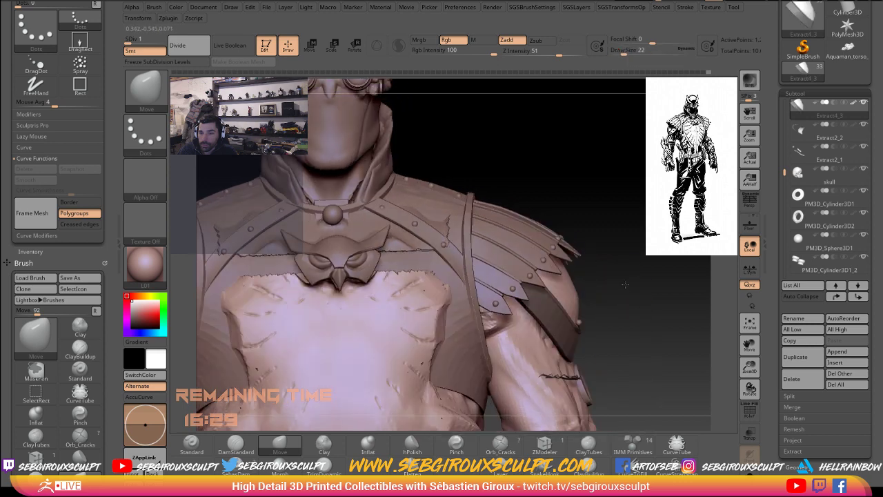
key(shift)
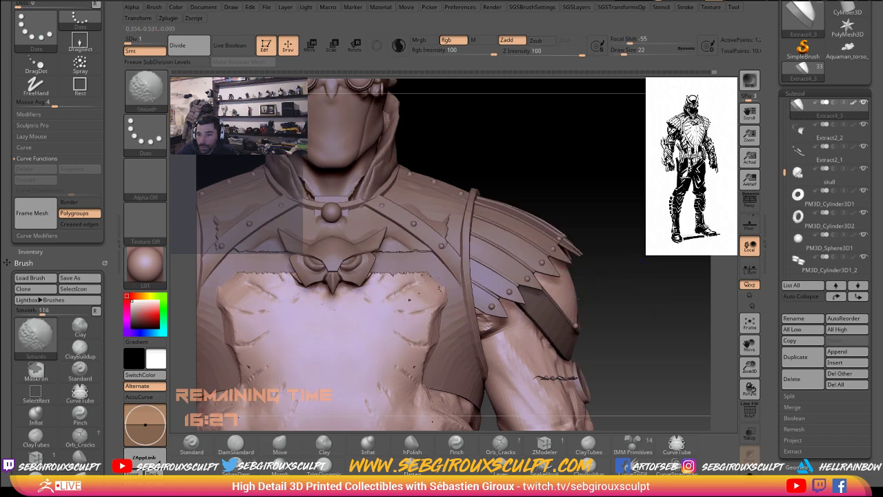
mouse_move(642, 287)
mouse_down()
mouse_move(665, 295)
mouse_move(660, 278)
mouse_move(672, 287)
mouse_move(605, 253)
mouse_up()
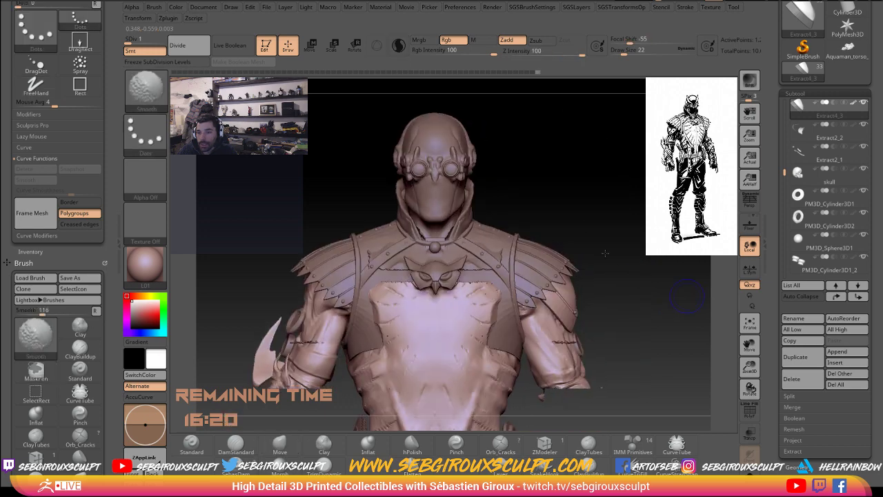
Step: Lay a Transpose Rotate line along the right shoulder, then return to the Move brush
click(311, 47)
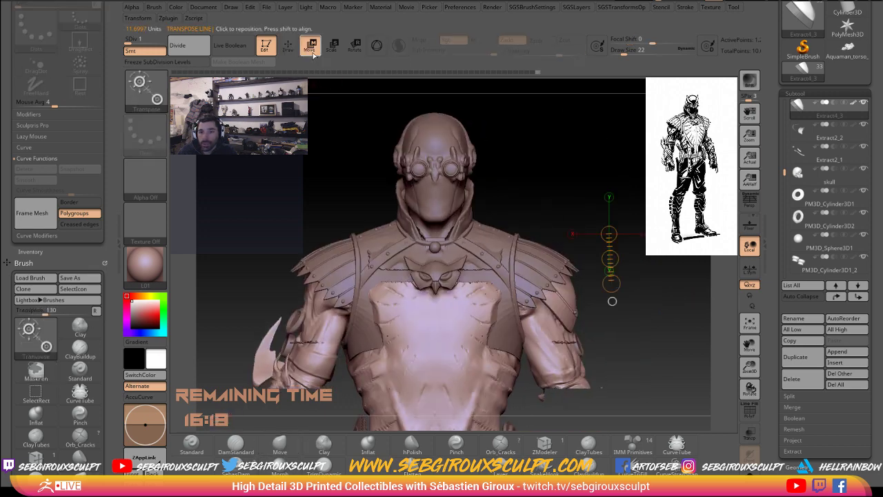
mouse_move(550, 239)
mouse_down()
mouse_move(572, 323)
mouse_move(591, 306)
mouse_up()
key(r)
key(b)
key(m)
key(v)
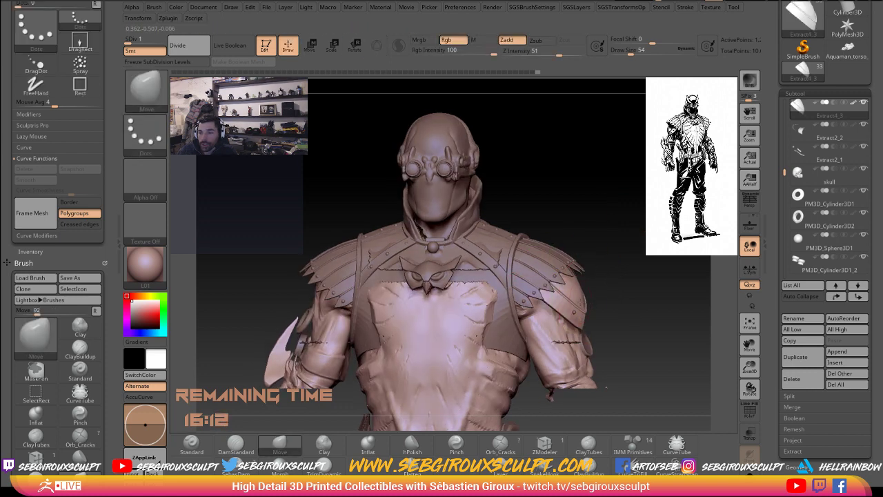
drag(612, 305, 441, 311)
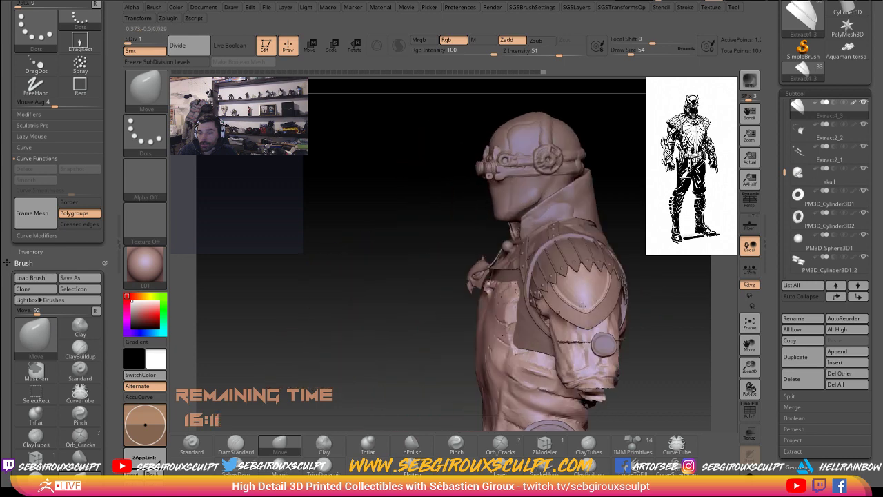
mouse_move(554, 176)
mouse_down()
mouse_move(567, 292)
mouse_move(558, 278)
mouse_move(586, 290)
mouse_up()
mouse_move(543, 265)
mouse_down()
mouse_move(657, 285)
mouse_move(662, 309)
mouse_move(678, 318)
mouse_move(423, 182)
mouse_up()
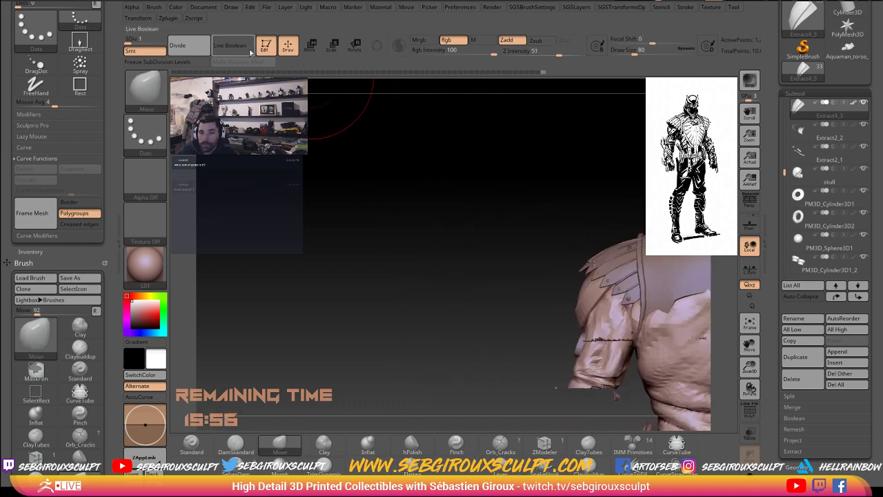
Step: Draw a vertical Transpose Rotate line on the shoulder, then return to the Move brush at size 33
key(w)
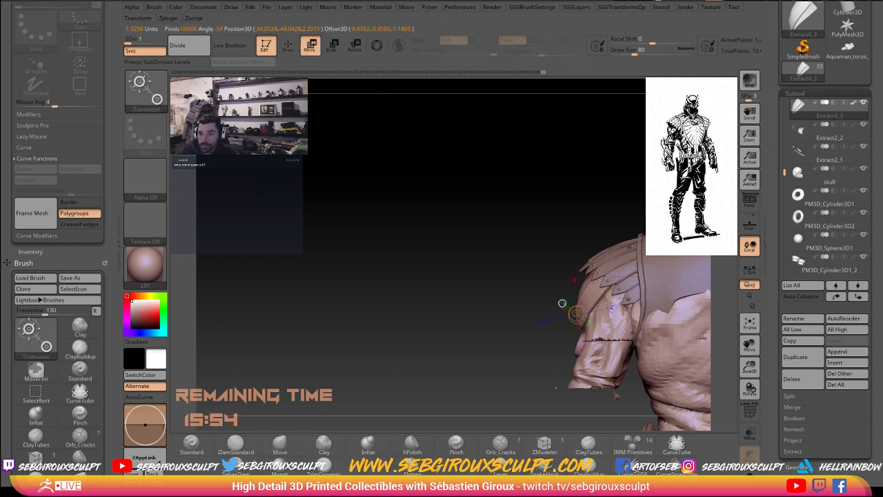
drag(579, 287, 542, 275)
drag(578, 322, 580, 256)
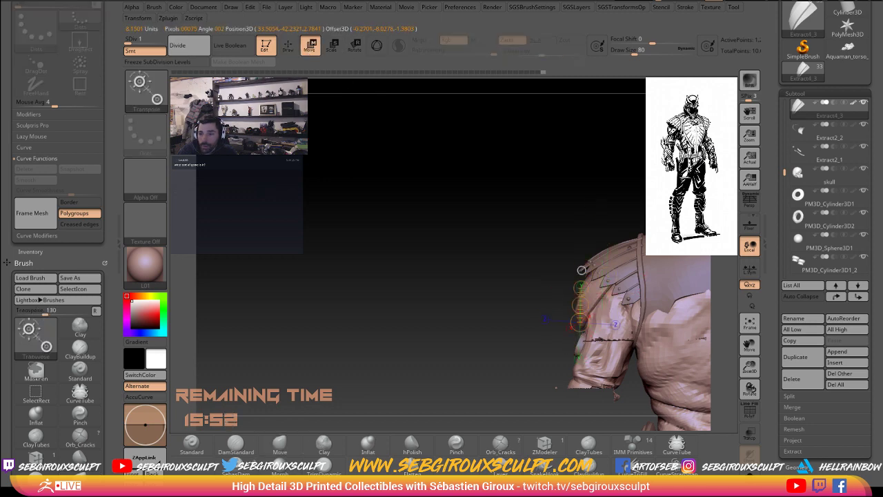
key(r)
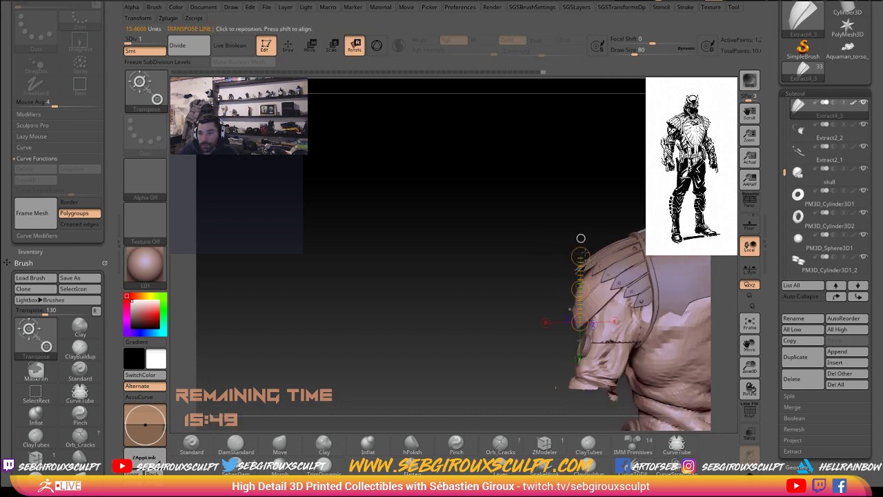
mouse_move(556, 387)
alt+mouse_down()
mouse_move(652, 277)
mouse_move(656, 320)
mouse_move(602, 308)
alt+mouse_up()
key(b)
key(m)
key(v)
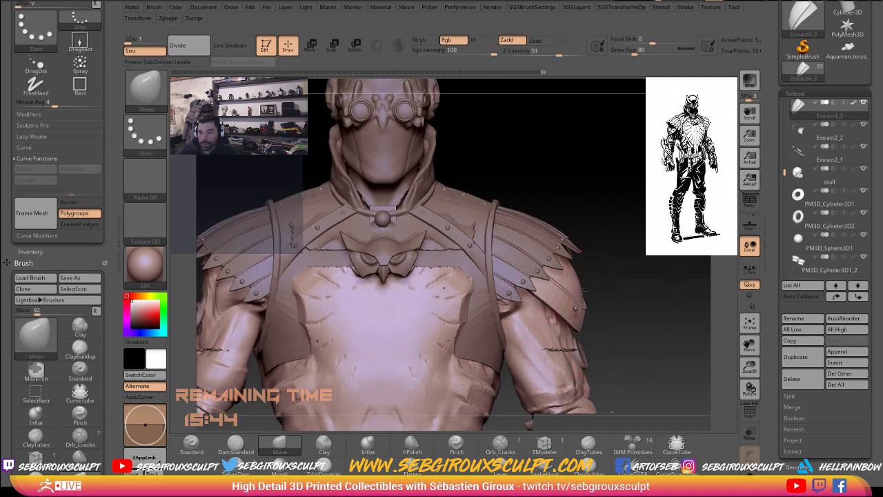
key(space)
key(space)
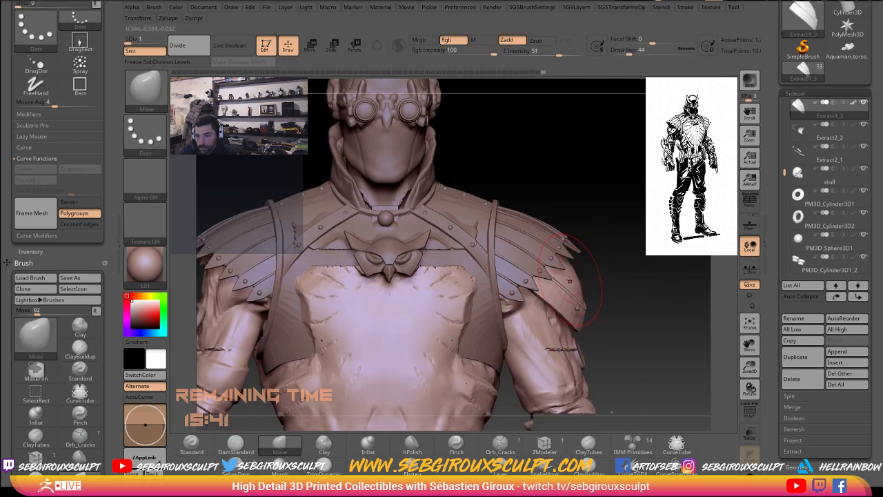
key(space)
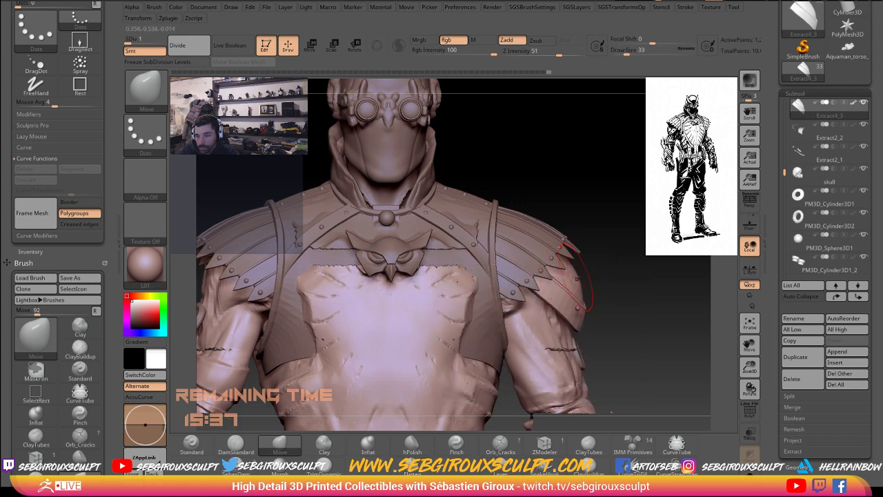
mouse_move(620, 315)
mouse_down()
mouse_move(524, 321)
mouse_move(549, 320)
mouse_up()
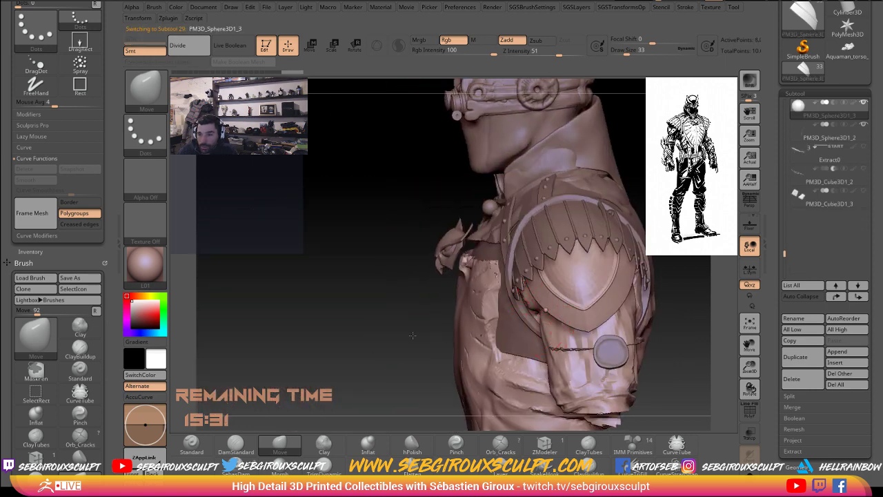
alt+drag(411, 335, 758, 215)
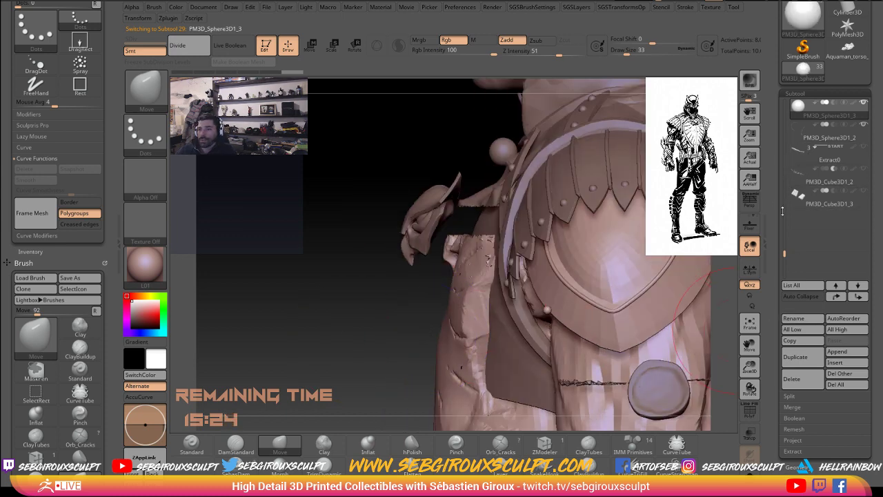
drag(784, 252, 779, 235)
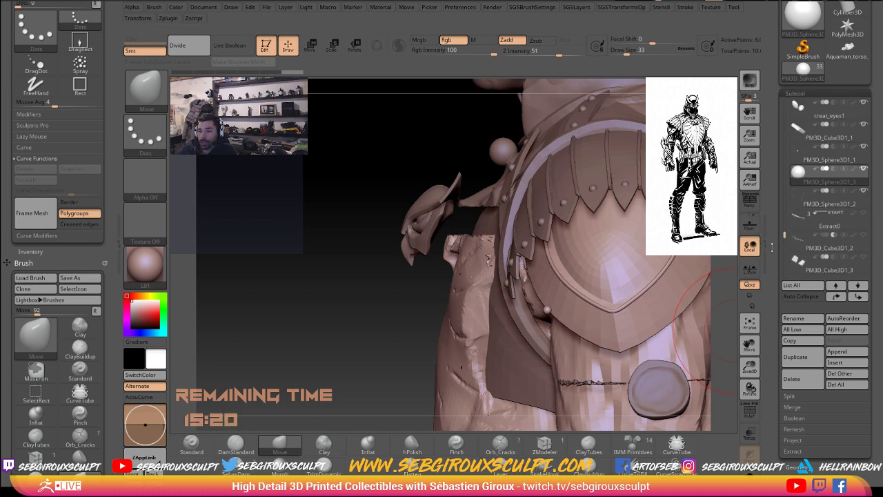
Step: Reorder PM3D_Sphere3D1_3 with the Subtool list arrows and select Extract4_3
key(ctrl)
click(858, 285)
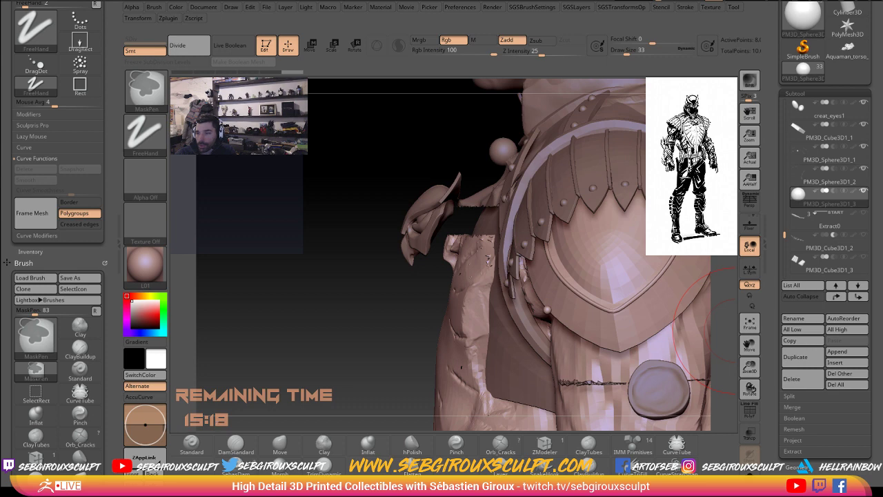
click(858, 285)
shift+click(836, 285)
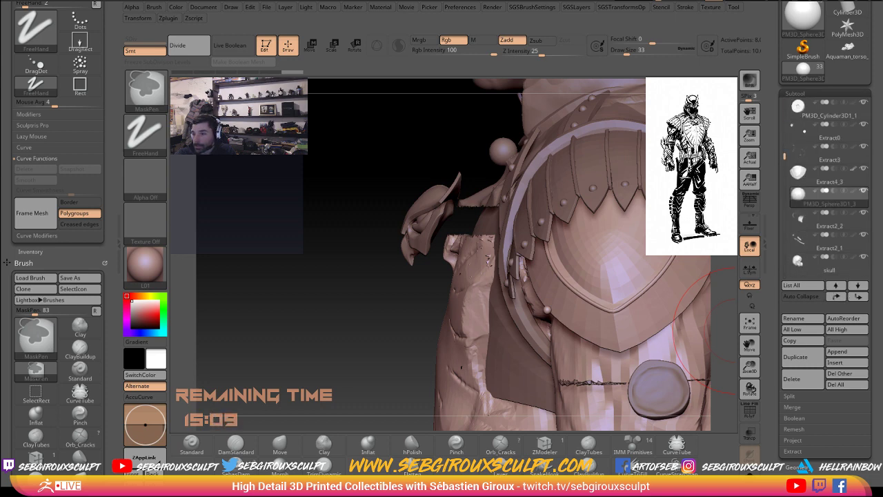
key(ctrl)
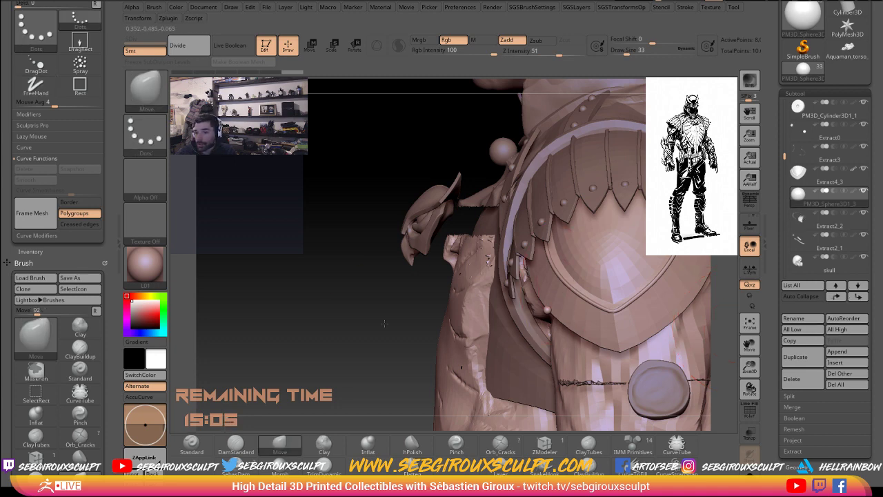
drag(384, 323, 419, 311)
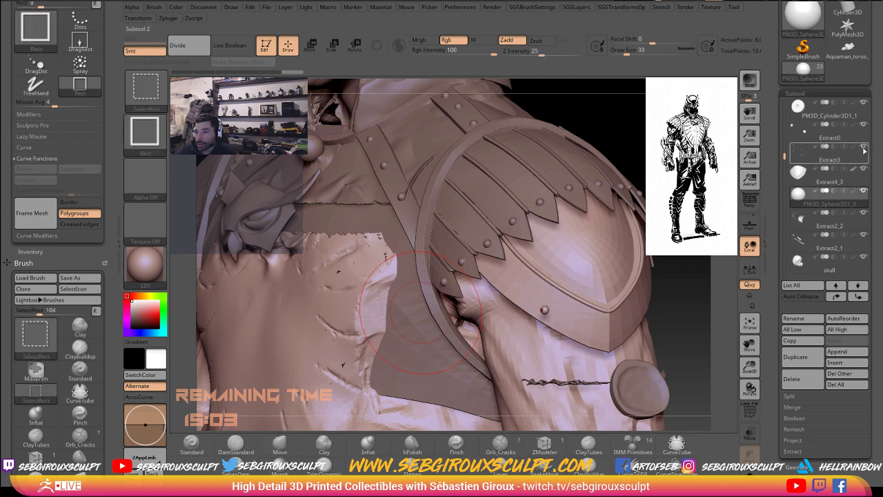
mouse_move(827, 176)
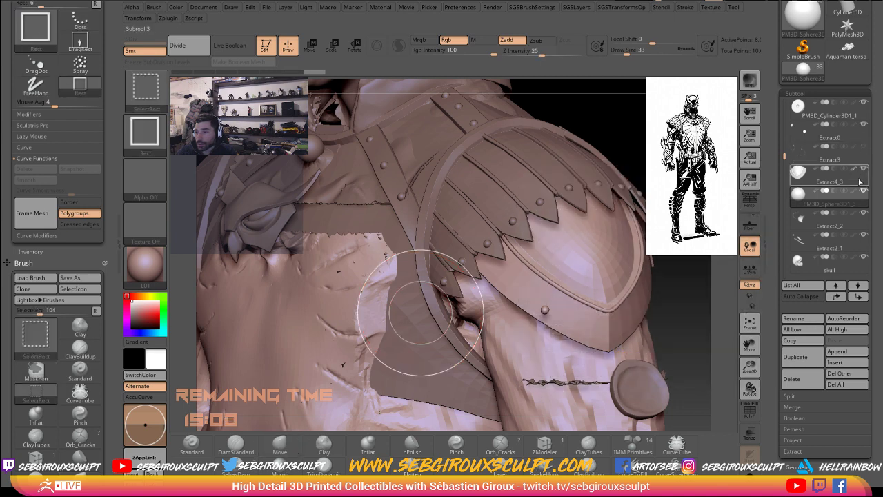
click(865, 176)
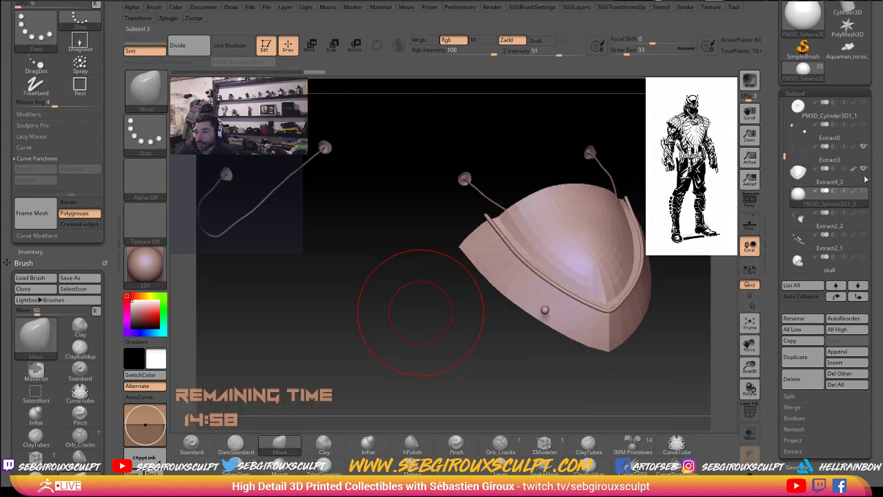
Step: Solo the shoulder plate, hide the Extract3 antenna tubes, and select the rivet sphere
click(821, 173)
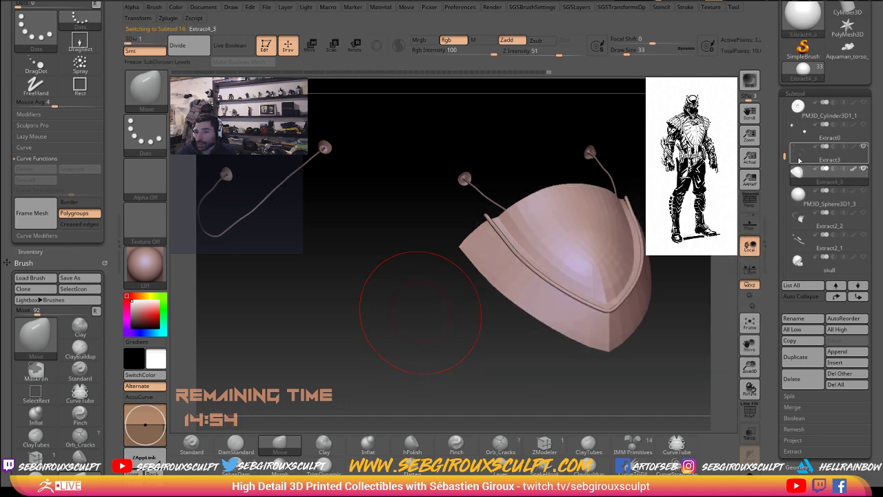
click(863, 148)
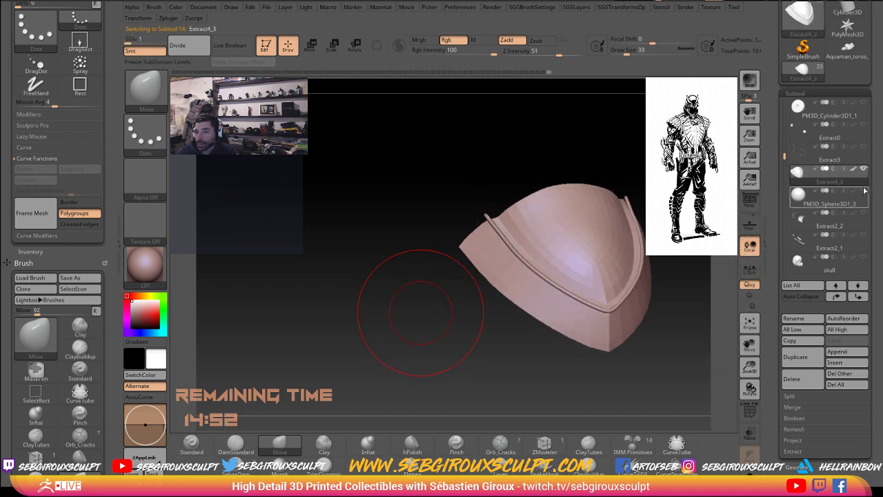
drag(544, 315, 544, 311)
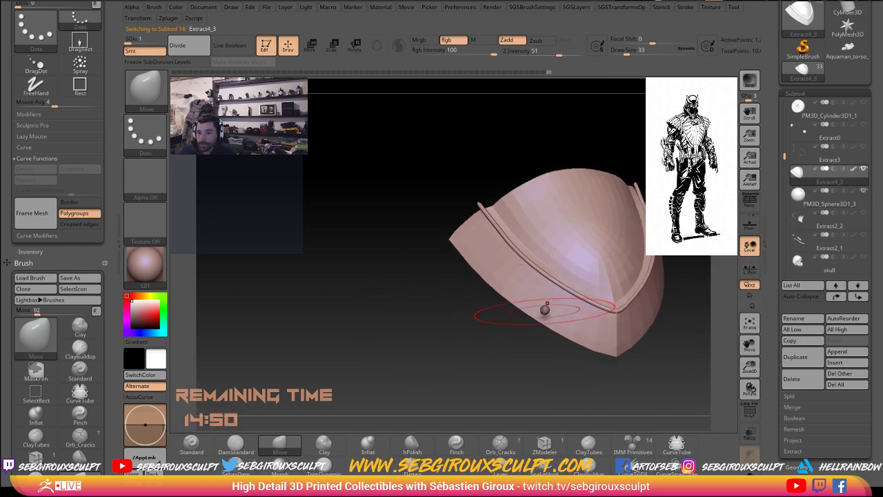
alt+click(544, 310)
drag(483, 131, 382, 82)
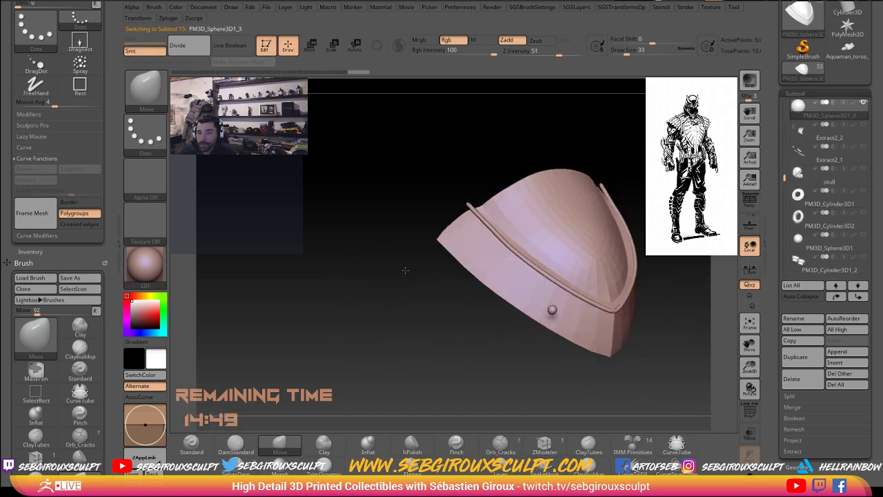
click(311, 47)
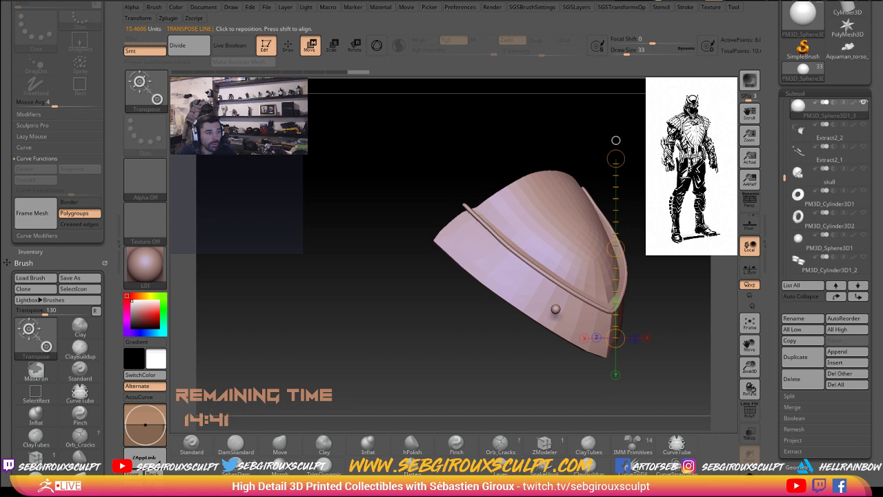
Step: Draw transpose lines at the rivet and nudge the sphere slightly right toward the tip
mouse_move(386, 338)
mouse_down()
mouse_move(409, 340)
mouse_move(414, 361)
mouse_up()
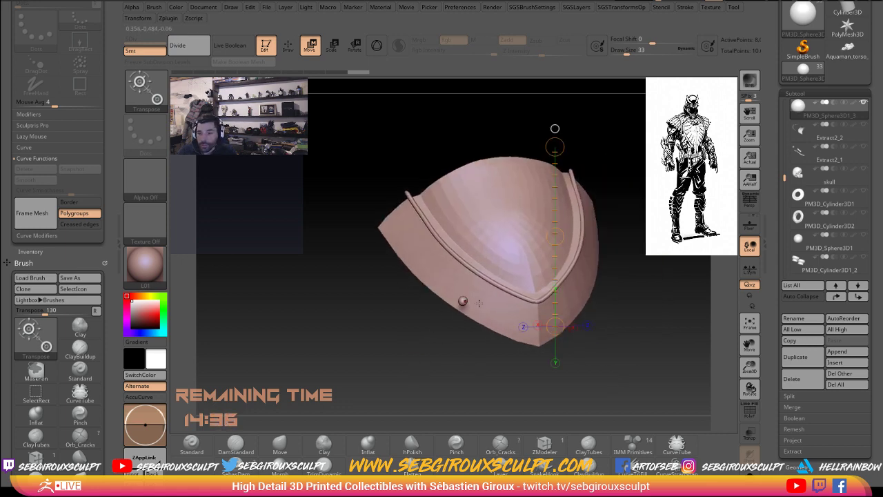
shift+drag(478, 331, 479, 354)
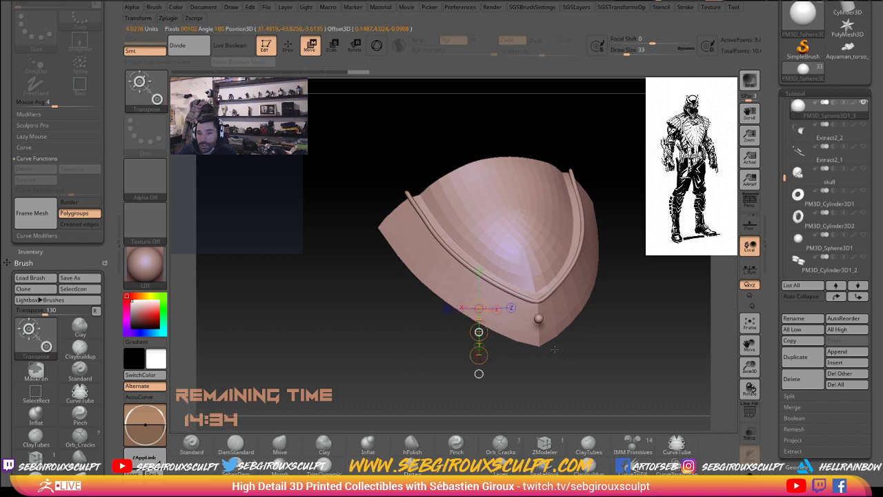
drag(553, 349, 551, 367)
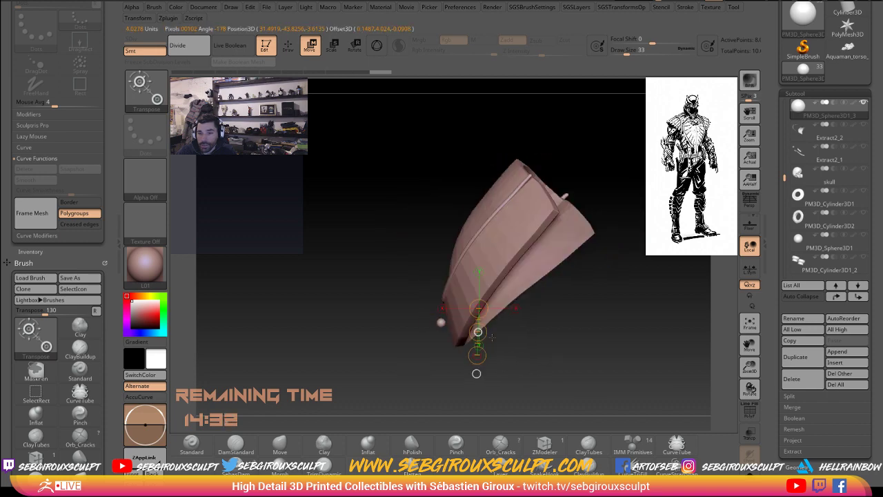
drag(477, 331, 609, 356)
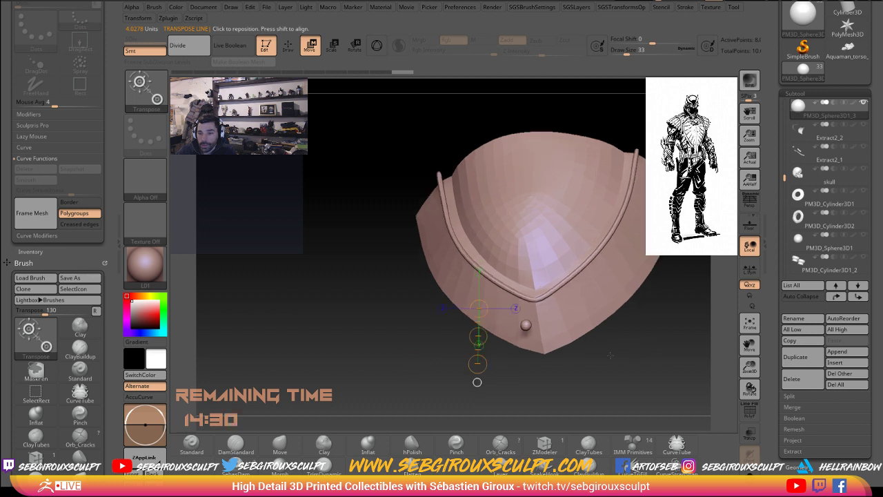
drag(528, 325, 528, 410)
key(e)
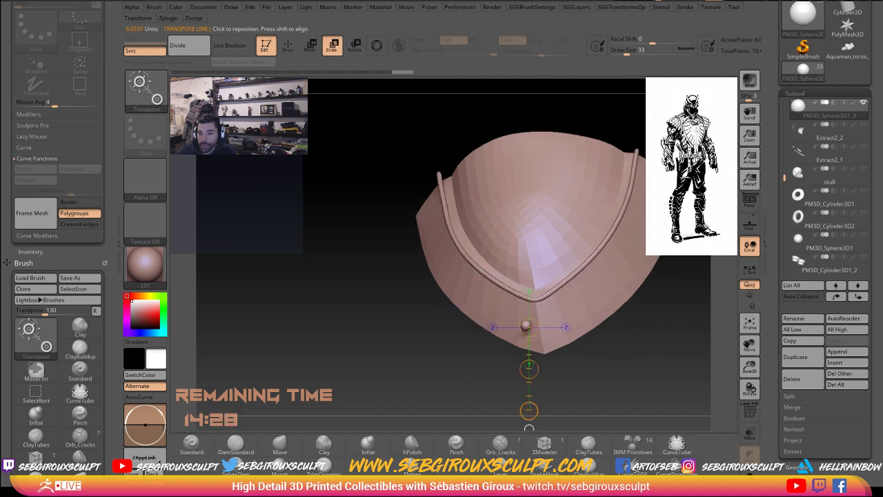
mouse_move(414, 362)
mouse_down()
mouse_move(529, 369)
mouse_move(414, 362)
mouse_up()
key(w)
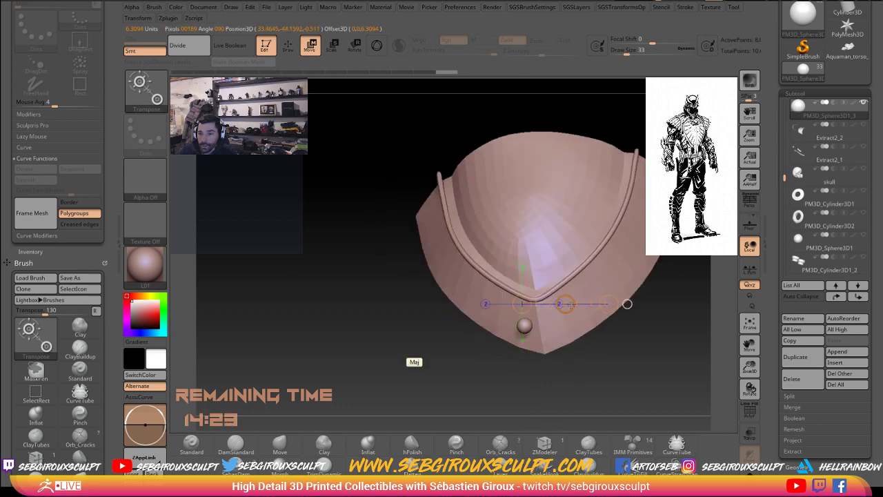
drag(555, 303, 561, 303)
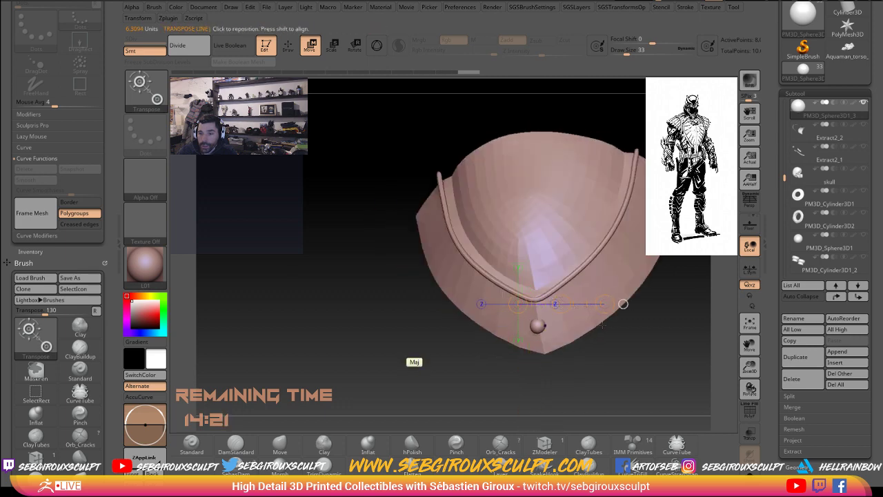
drag(442, 372, 618, 380)
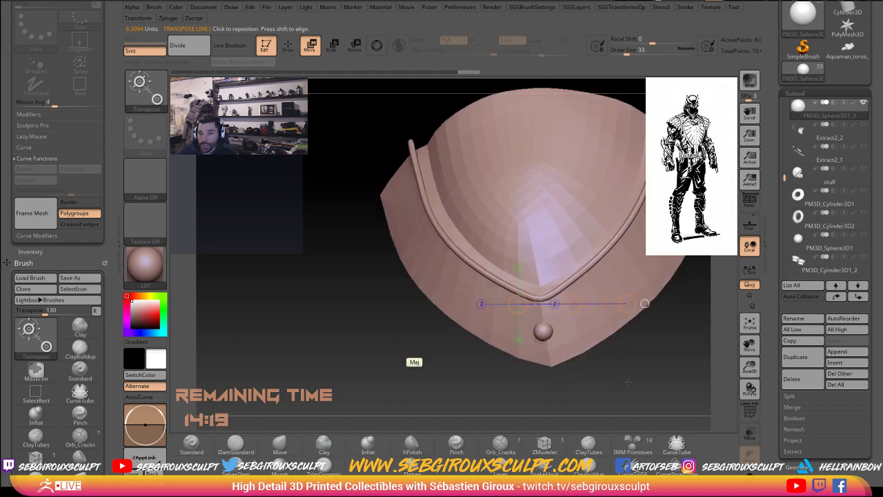
drag(549, 387, 573, 396)
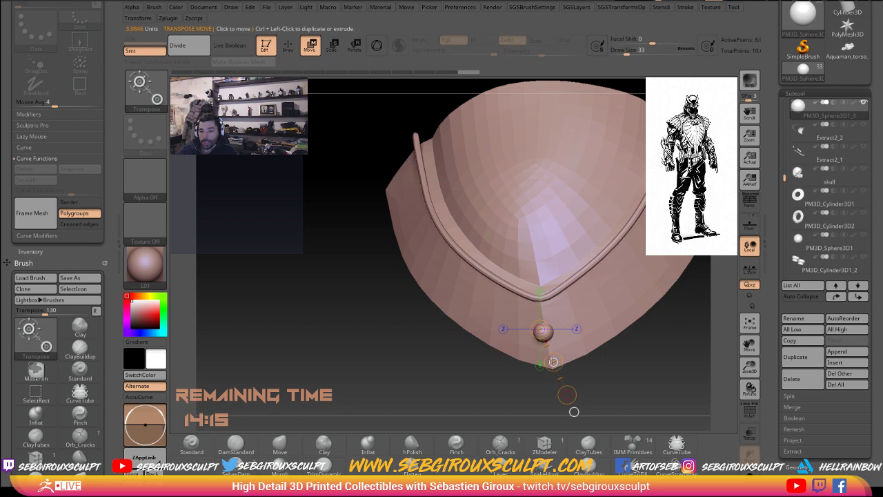
Step: Check the rivet from inside and side views and settle it centred below the rim's point
mouse_move(583, 379)
mouse_down()
mouse_move(602, 379)
mouse_move(541, 369)
mouse_up()
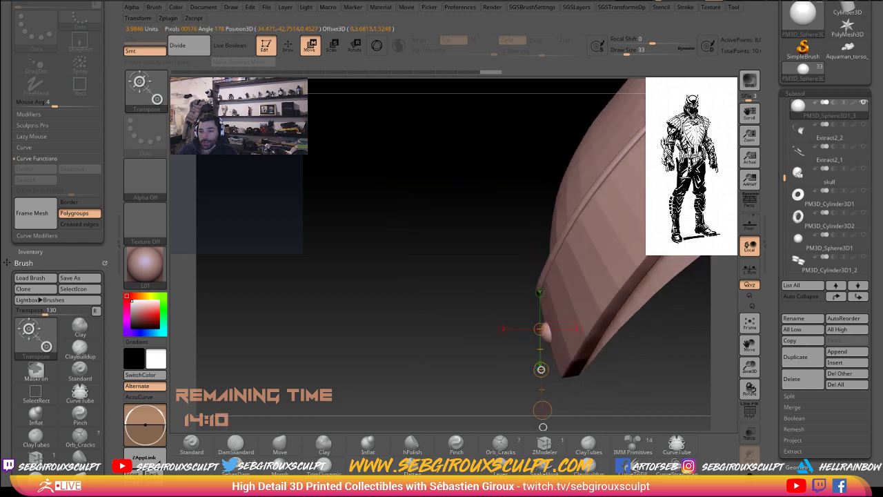
mouse_move(542, 413)
mouse_down()
mouse_move(580, 337)
mouse_move(543, 302)
mouse_up()
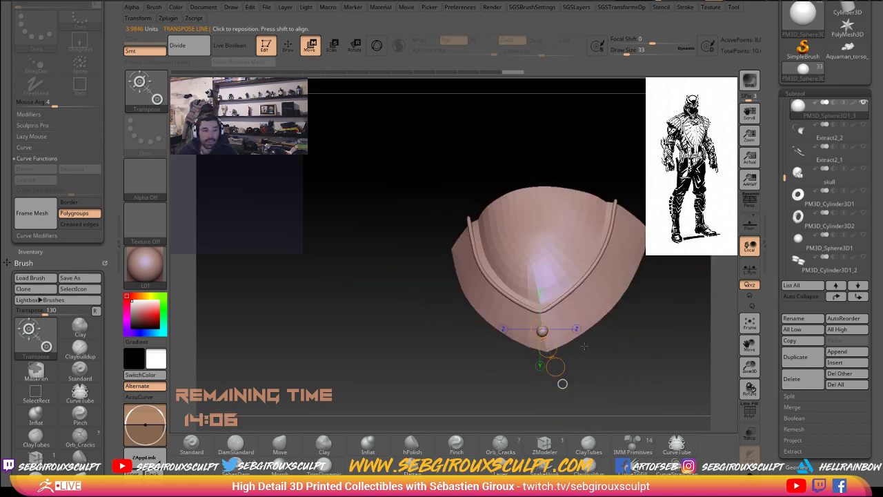
drag(562, 384, 565, 406)
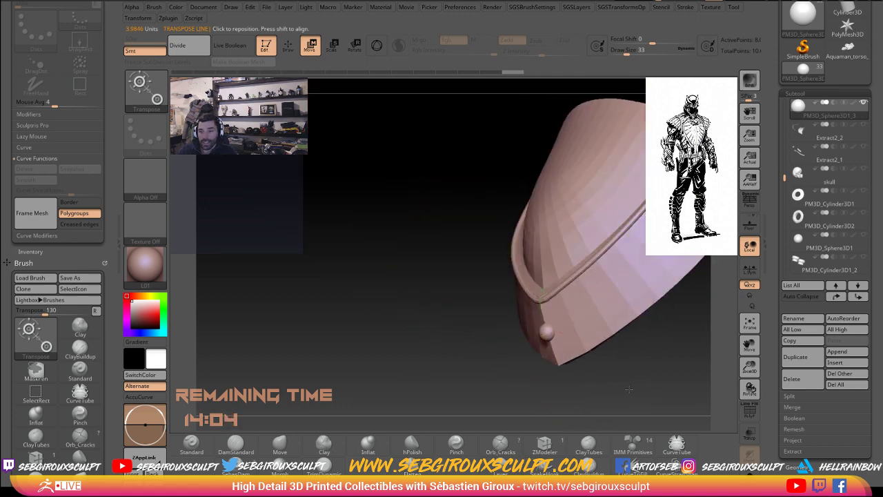
key(q)
drag(628, 389, 637, 380)
drag(414, 361, 637, 362)
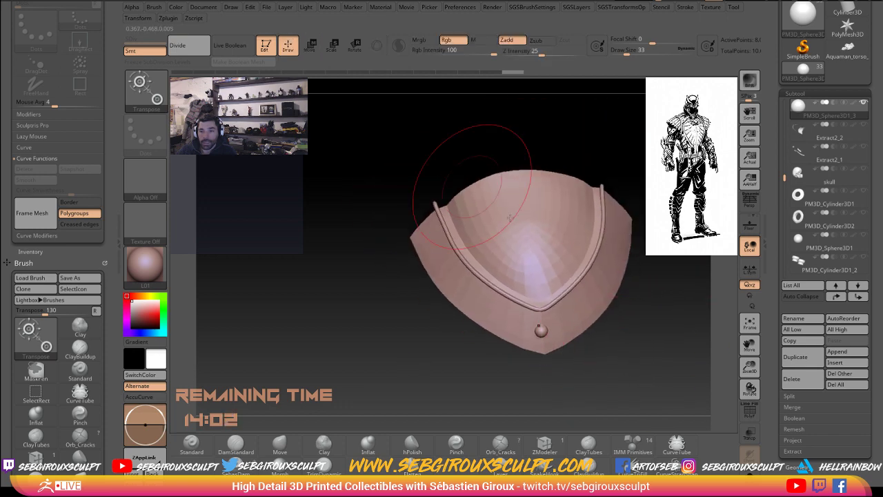
key(w)
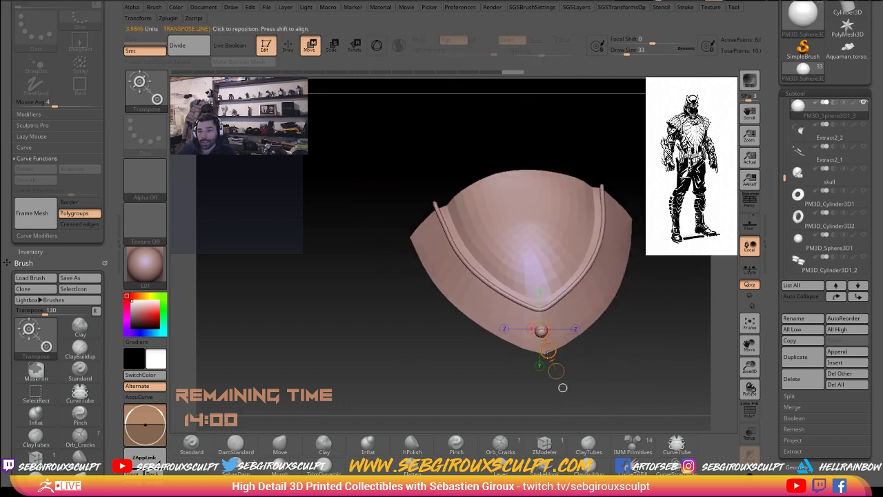
click(562, 388)
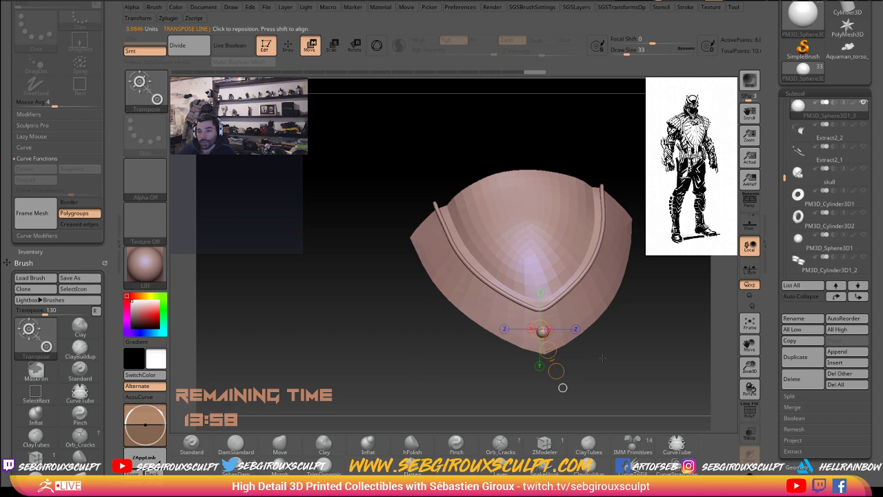
key(q)
drag(589, 357, 546, 356)
key(space)
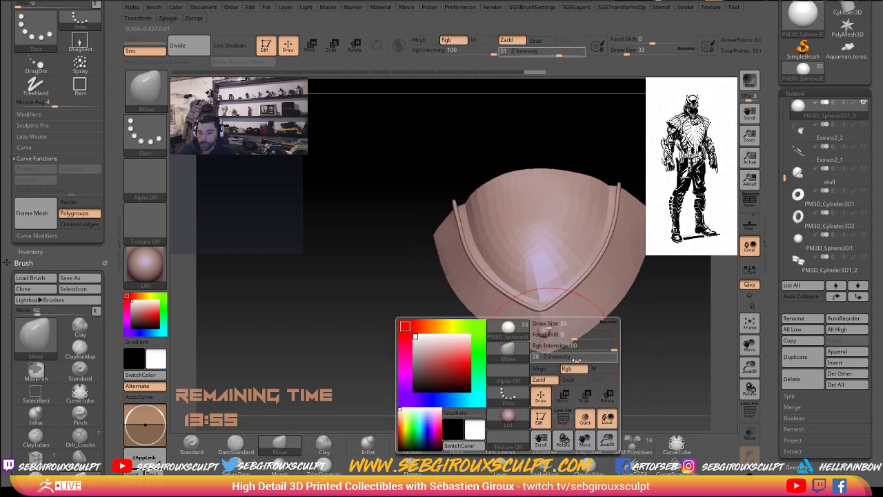
Step: Select the shoulder plate, adjust brush size through 17, 39, 13 and 20, and return to the front view
key(space)
mouse_move(580, 359)
mouse_down()
mouse_move(546, 354)
mouse_move(564, 360)
mouse_up()
alt+click(550, 351)
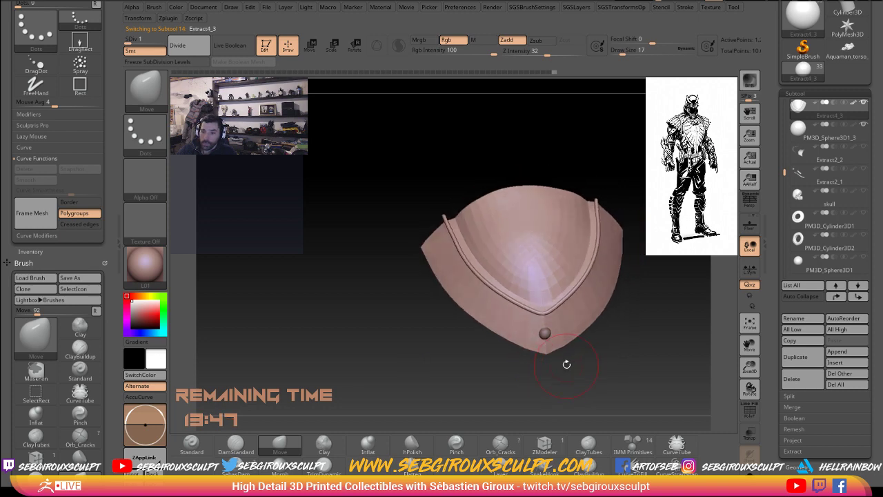
key(space)
drag(538, 311, 554, 312)
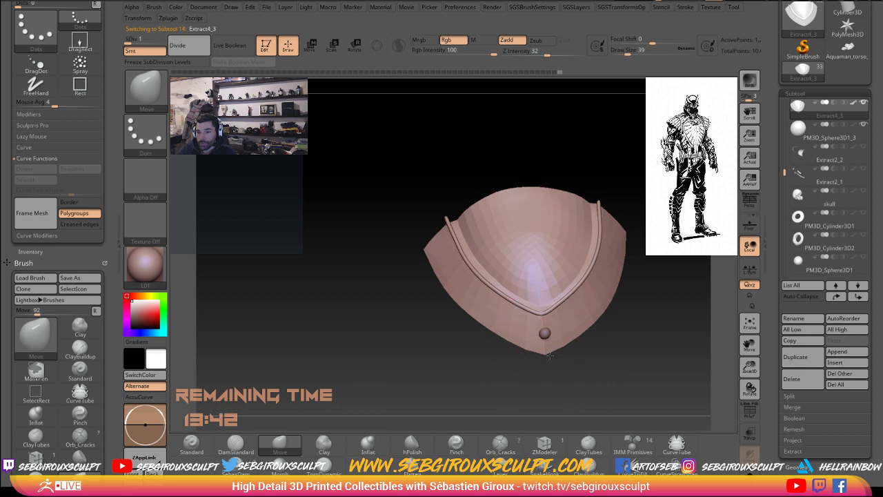
key(space)
drag(546, 325, 535, 324)
drag(548, 360, 523, 348)
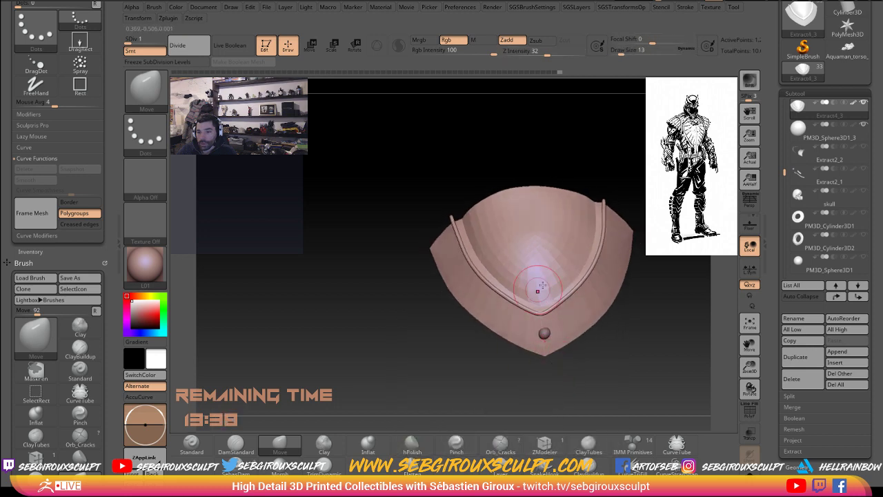
key(bracketright)
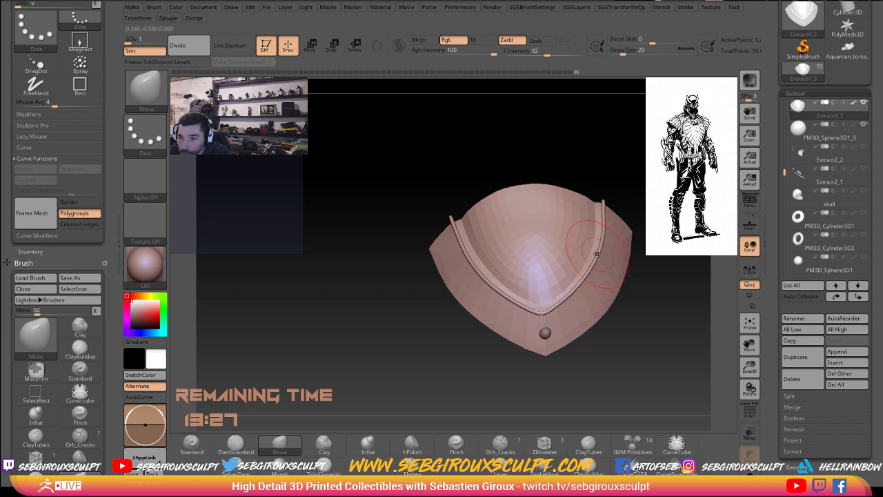
right_drag(611, 248, 613, 404)
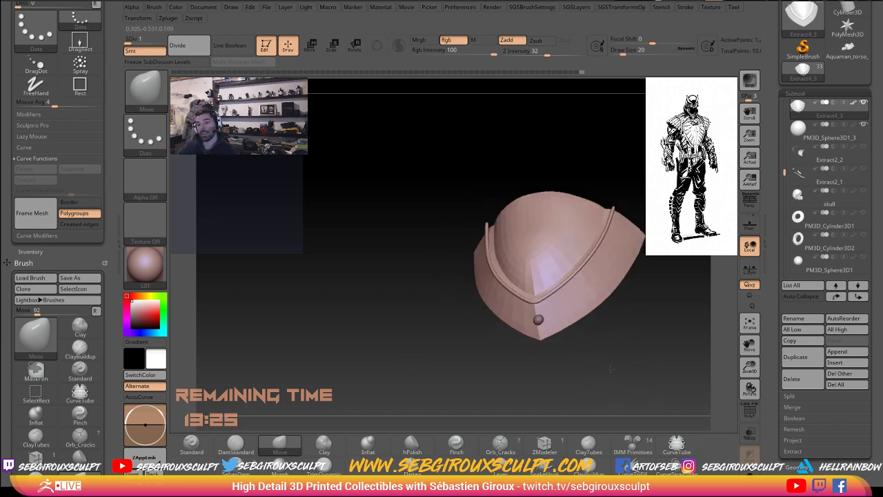
Step: Draw a transpose line at the rivet, toggle between sphere and plate, and set brush size 29
click(309, 46)
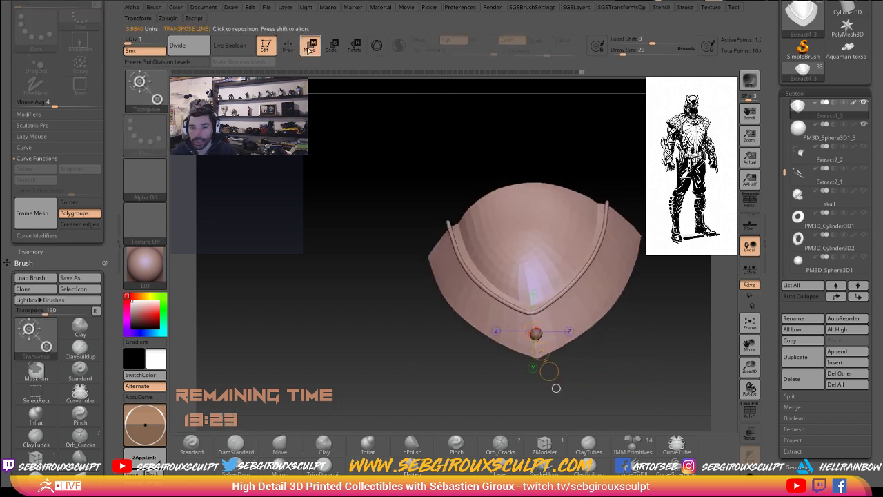
shift+drag(556, 387, 534, 397)
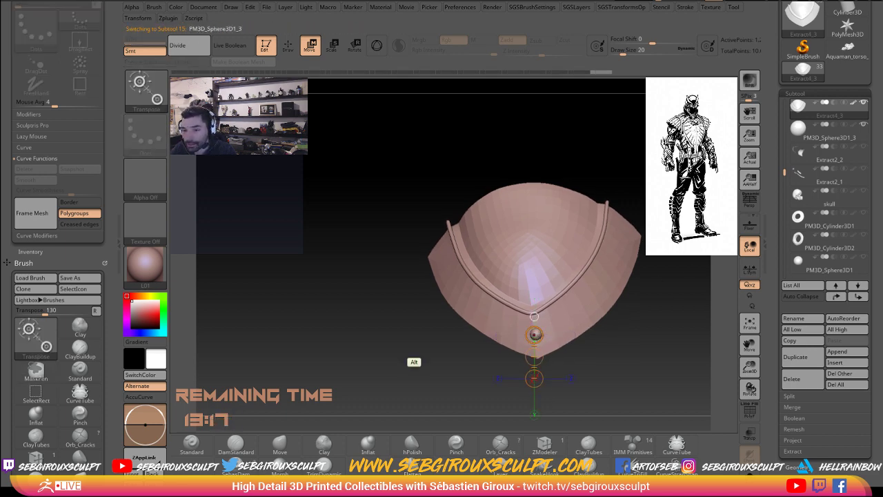
alt+click(535, 334)
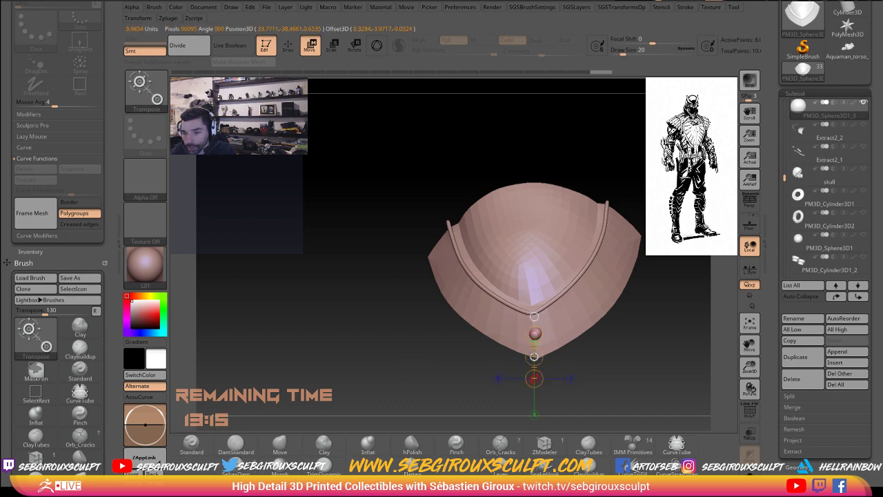
mouse_move(573, 359)
mouse_down()
mouse_move(659, 359)
mouse_move(556, 297)
mouse_up()
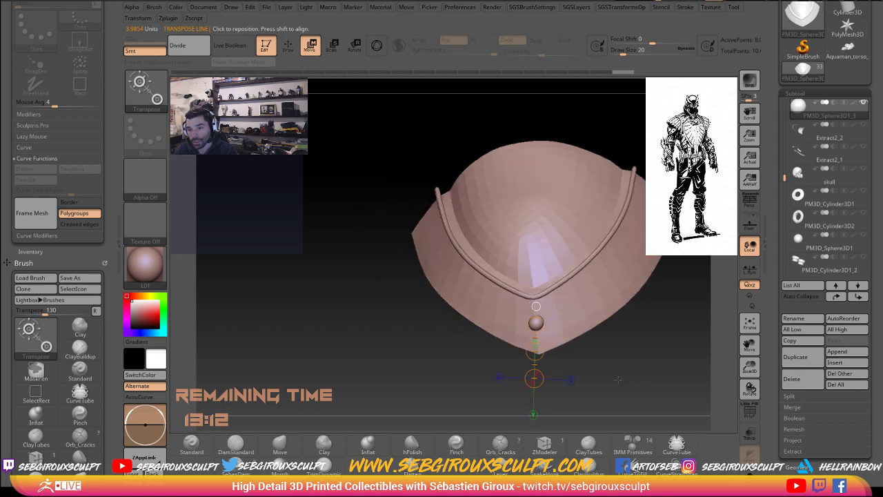
alt+click(536, 324)
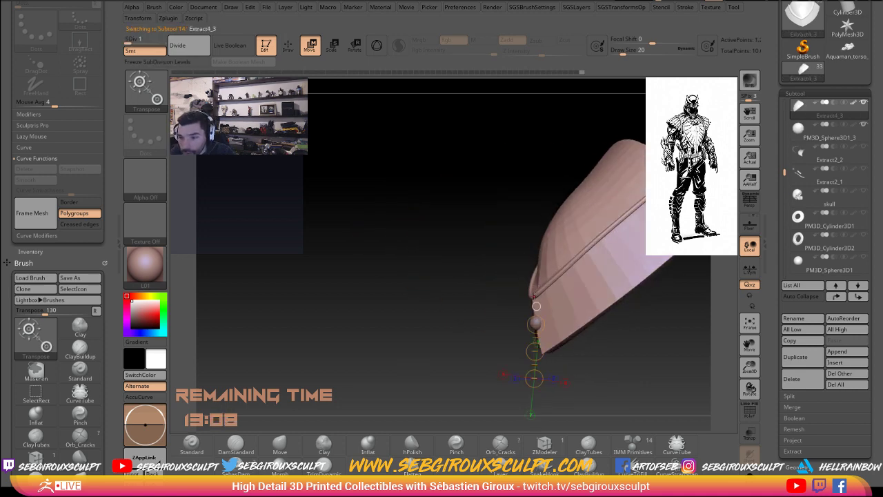
ctrl+drag(532, 332, 514, 220)
key(q)
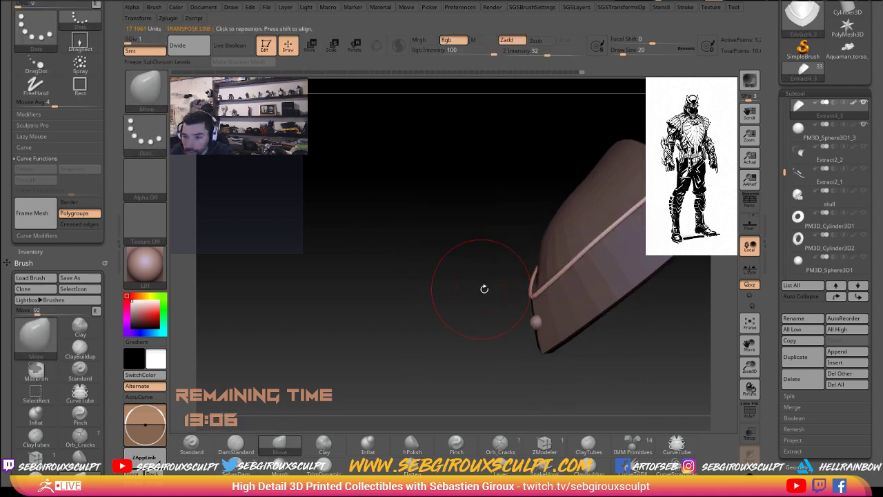
key(space)
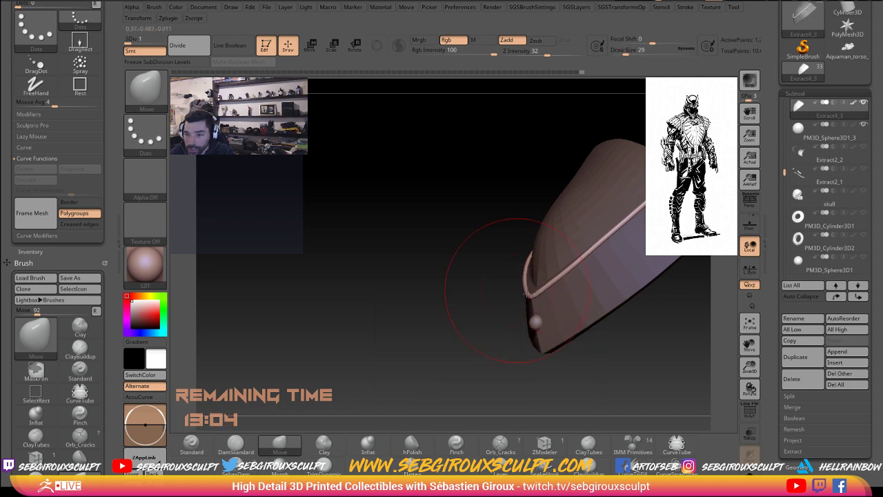
mouse_move(485, 300)
mouse_down()
mouse_move(595, 313)
mouse_move(615, 378)
mouse_move(394, 128)
mouse_up()
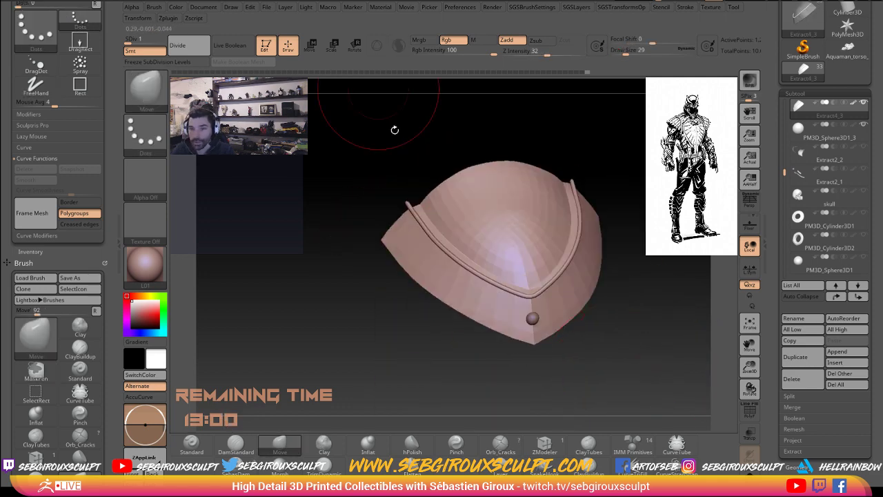
Step: Draw a transpose line down from the sphere, enable Gizmo 3D, and select PM3D_Sphere3D1_3
click(309, 52)
drag(532, 319, 532, 365)
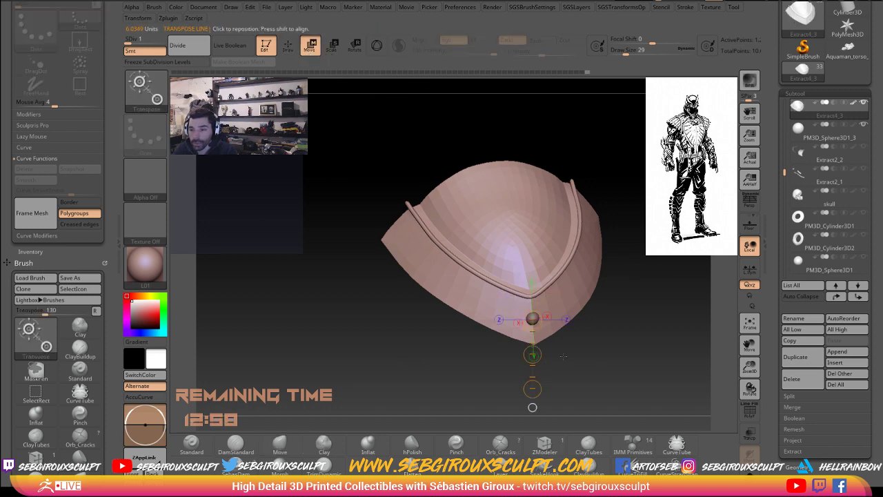
drag(414, 365, 623, 378)
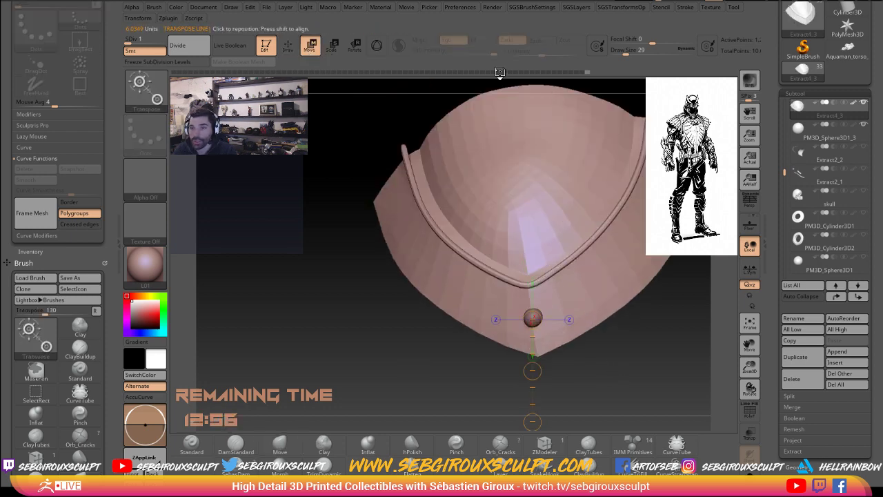
click(376, 46)
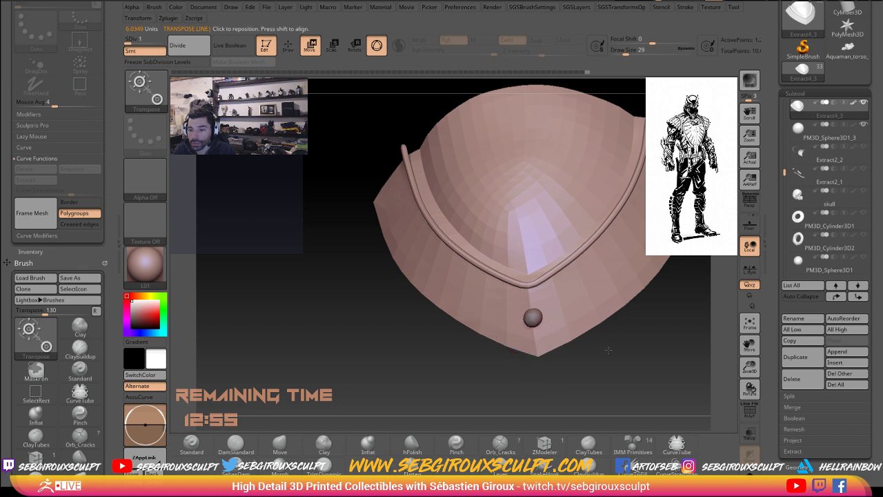
ctrl+drag(505, 338, 532, 318)
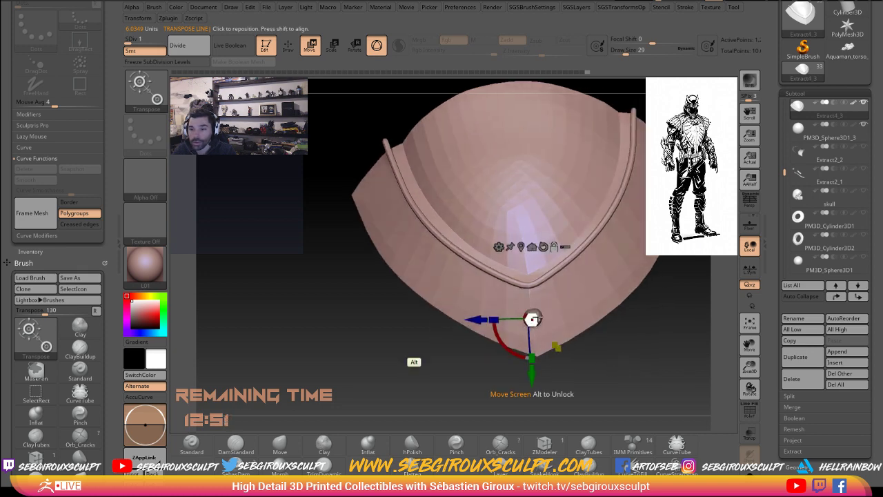
alt+click(532, 318)
drag(623, 349, 616, 351)
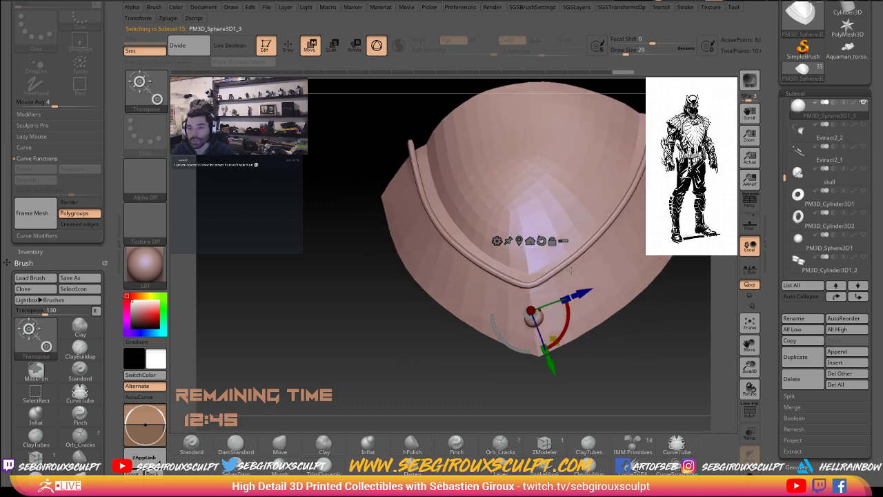
Step: Ctrl-drag the gizmo to copy the rivet sphere along the edge, then undo the extra chains
ctrl+drag(515, 316, 524, 318)
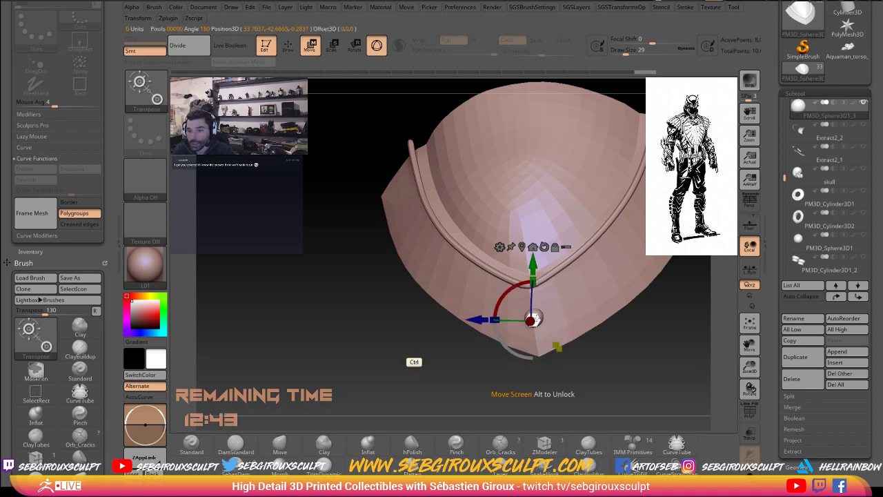
ctrl+click(557, 317)
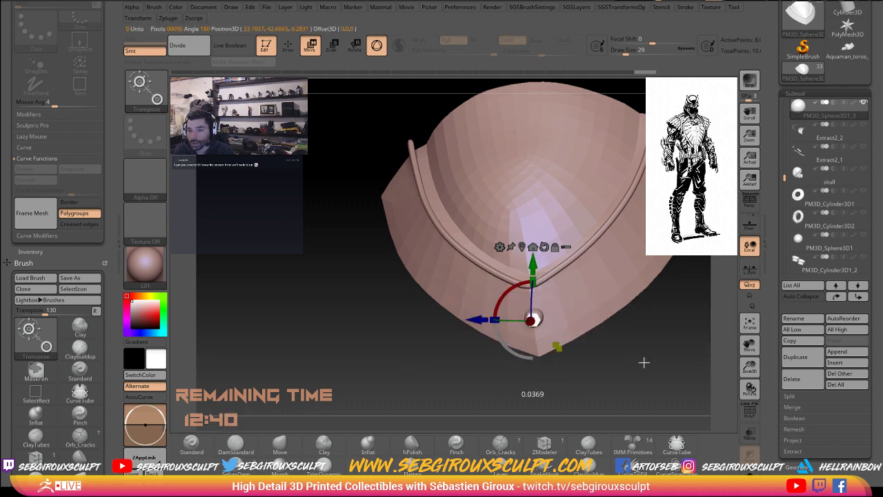
mouse_move(650, 367)
mouse_down()
mouse_move(619, 362)
mouse_move(639, 374)
mouse_up()
key(space)
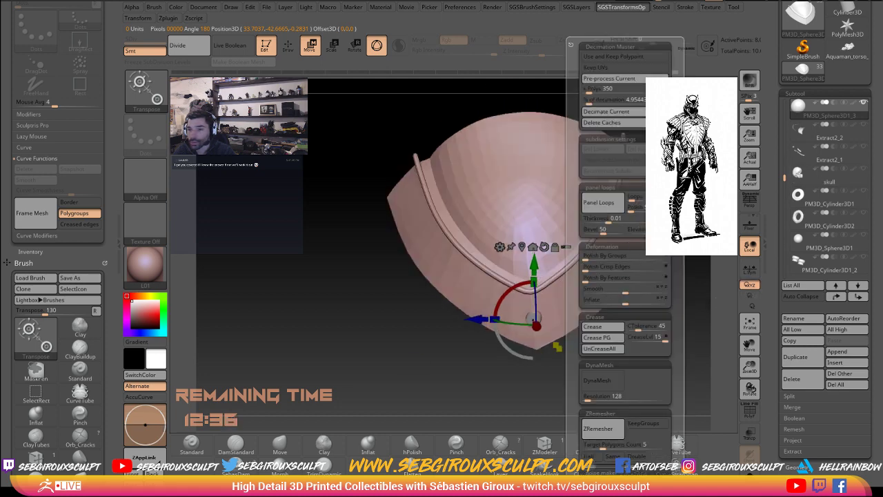
mouse_move(483, 325)
mouse_down()
mouse_move(568, 314)
mouse_move(655, 357)
mouse_up()
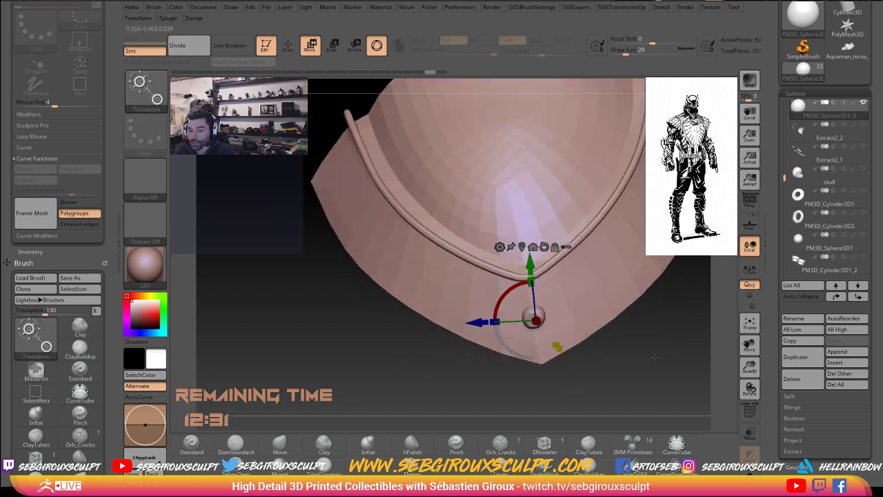
mouse_move(473, 323)
ctrl+mouse_down()
mouse_move(601, 329)
mouse_move(492, 335)
mouse_move(529, 338)
mouse_move(691, 339)
ctrl+mouse_up()
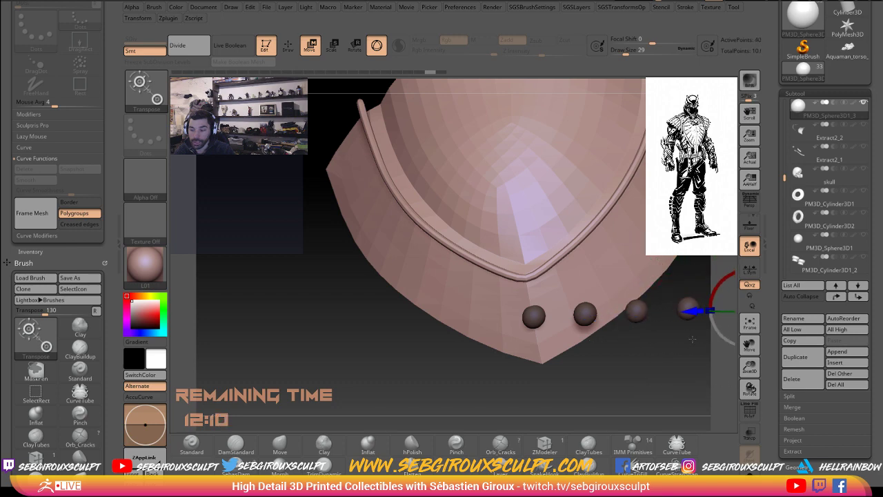
mouse_move(688, 379)
alt+mouse_down()
mouse_move(556, 383)
mouse_move(566, 349)
mouse_move(412, 277)
alt+mouse_up()
key(ctrl+z)
key(ctrl+z)
key(ctrl+z)
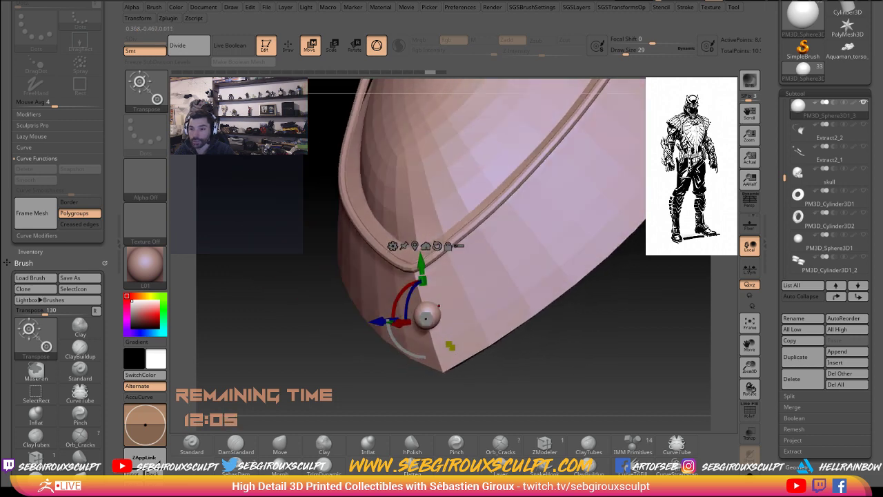
drag(414, 361, 418, 367)
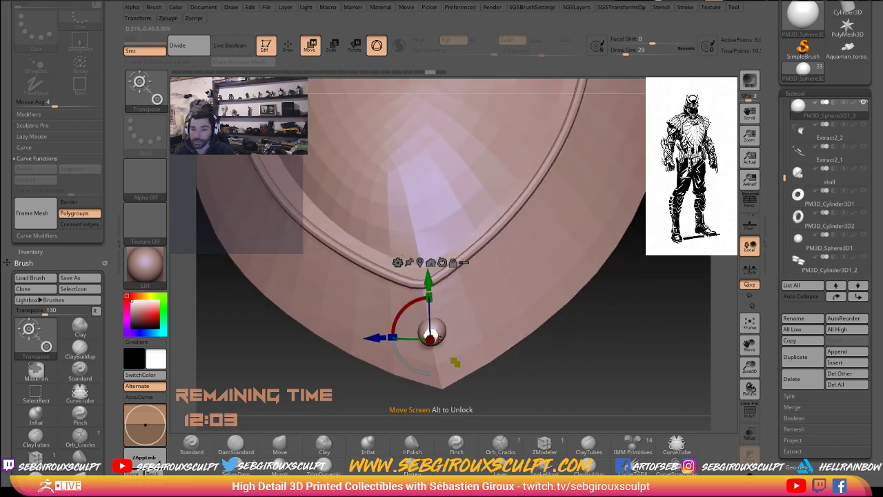
ctrl+drag(439, 338, 523, 308)
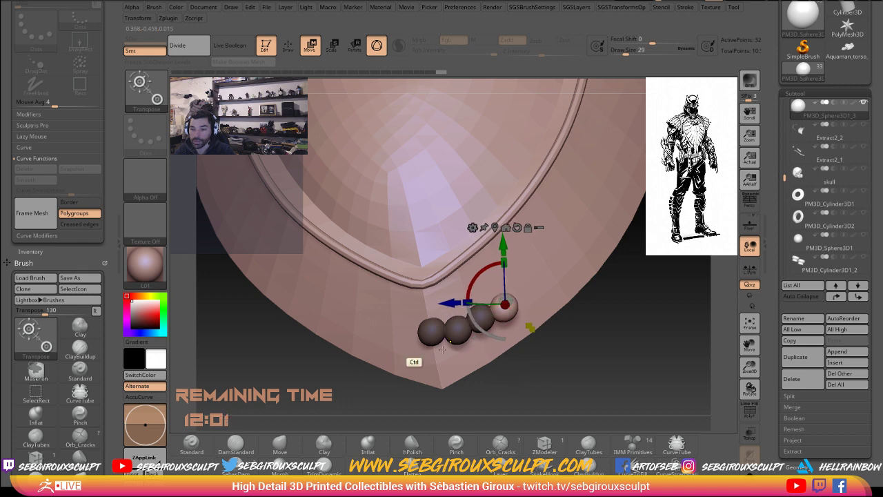
key(ctrl+z)
Step: Place one duplicate rivet sphere beside the original, moving it up along the lower edge
mouse_move(436, 334)
ctrl+mouse_down()
mouse_move(449, 328)
mouse_move(443, 333)
ctrl+mouse_up()
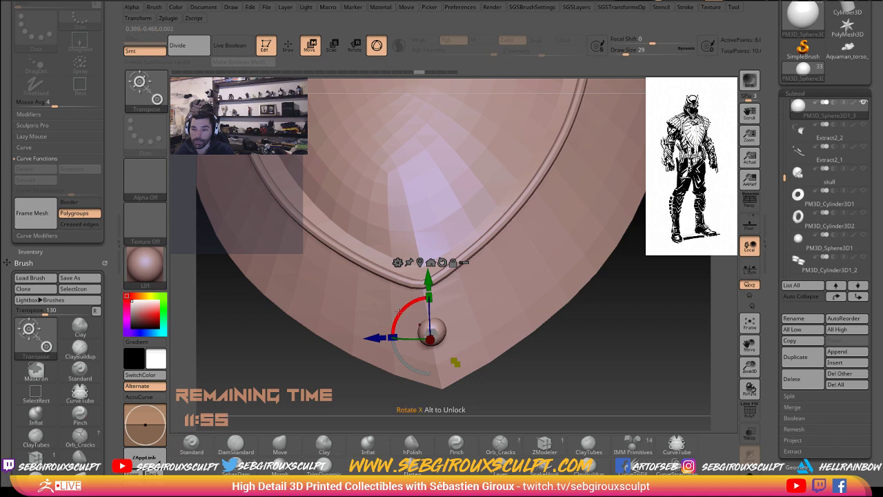
drag(437, 333, 438, 333)
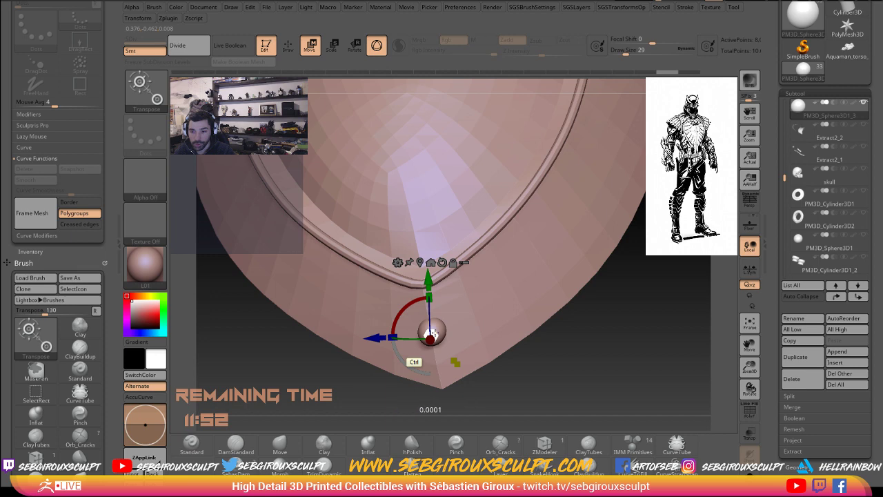
ctrl+drag(458, 336, 462, 338)
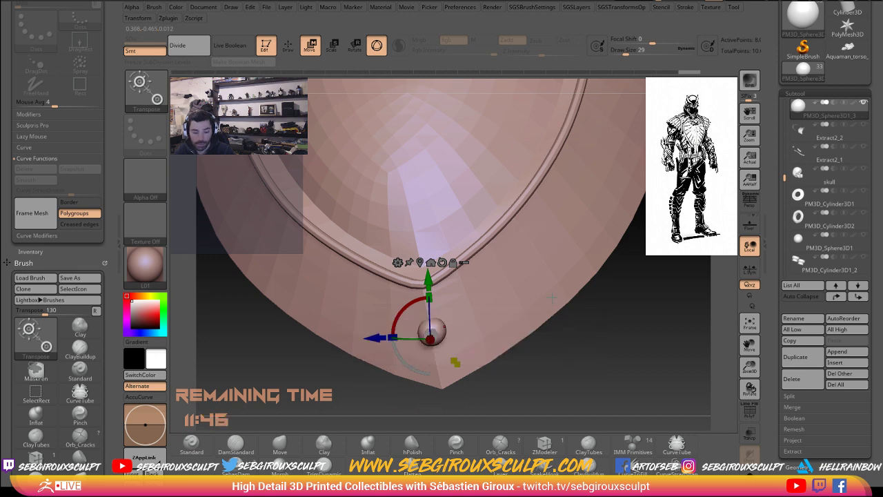
key(space)
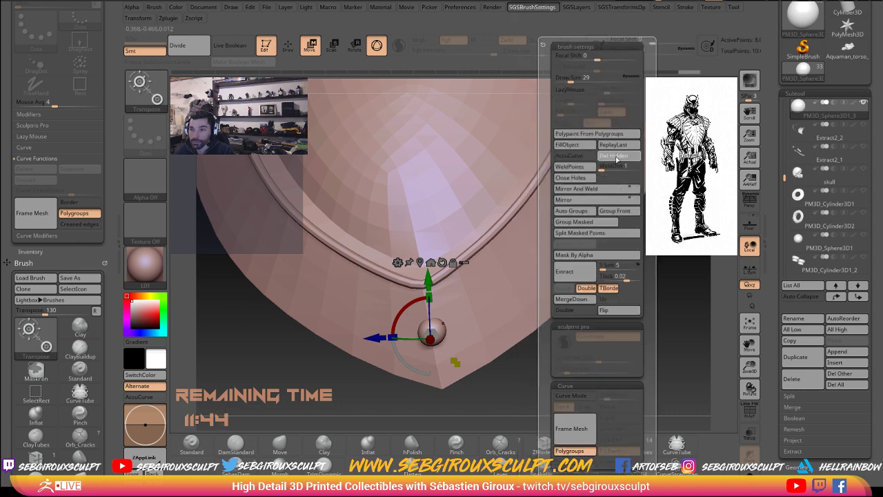
ctrl+drag(431, 334, 485, 318)
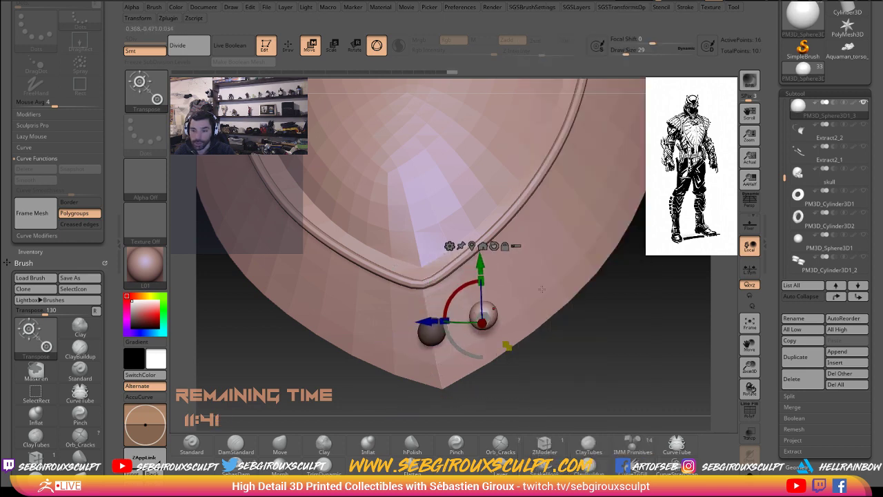
drag(494, 318, 534, 253)
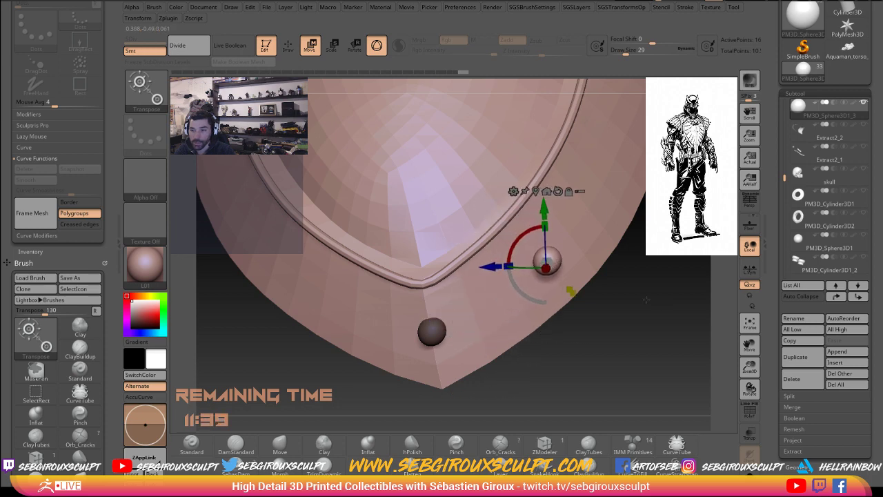
mouse_move(534, 253)
right_down()
mouse_move(546, 263)
mouse_move(556, 202)
right_up()
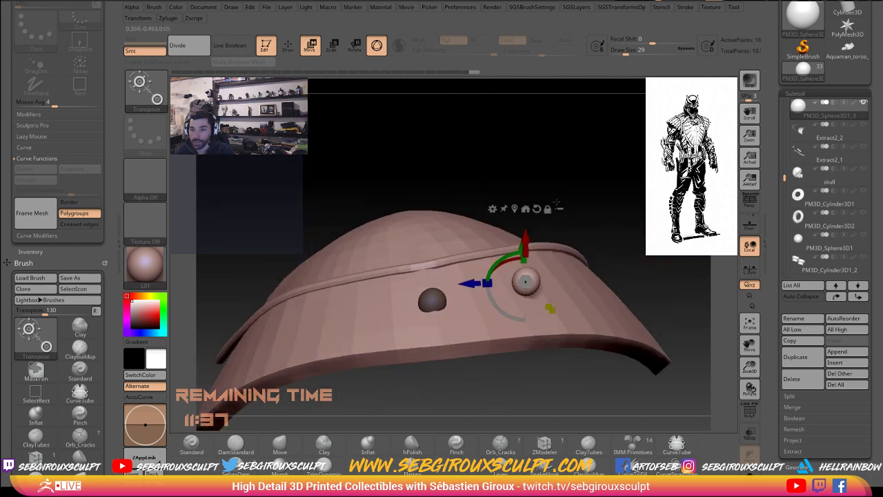
Step: Ctrl-drag a third rivet copy further up the lower edge, then select Extract4_3 in the SubTool list
click(376, 46)
right_drag(524, 324, 533, 375)
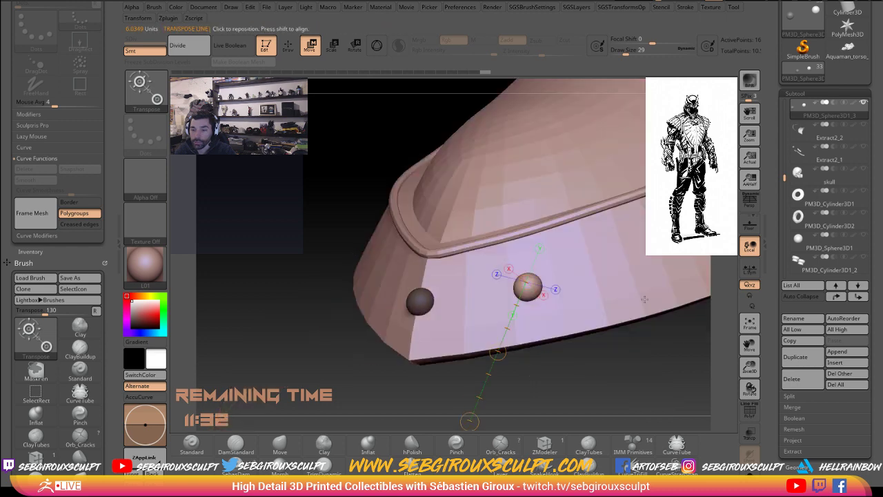
right_drag(533, 374, 475, 351)
drag(501, 354, 504, 355)
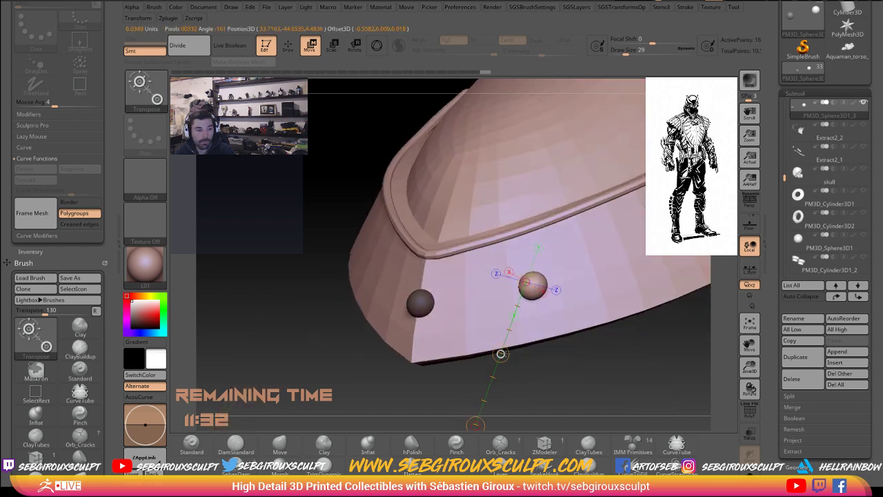
right_drag(501, 354, 547, 350)
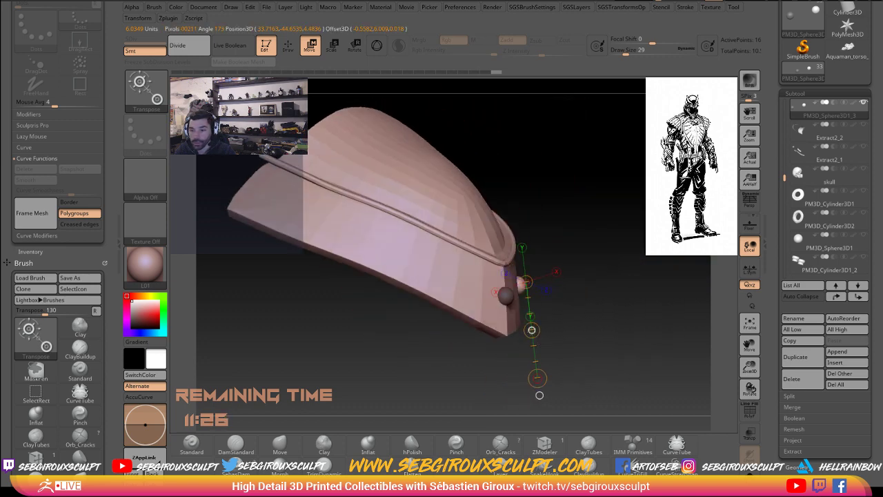
mouse_move(540, 395)
right_down()
mouse_move(574, 351)
mouse_move(604, 349)
mouse_move(611, 312)
mouse_move(614, 338)
mouse_move(605, 301)
right_up()
drag(597, 299, 596, 298)
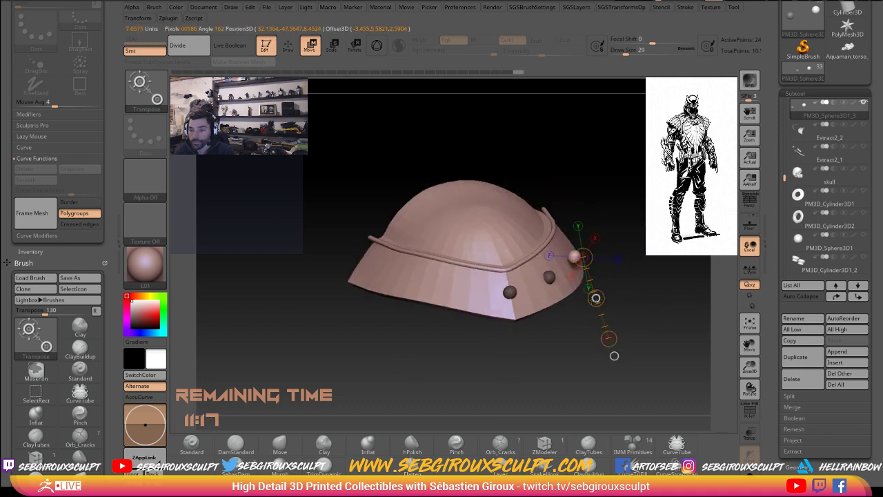
right_drag(585, 303, 606, 293)
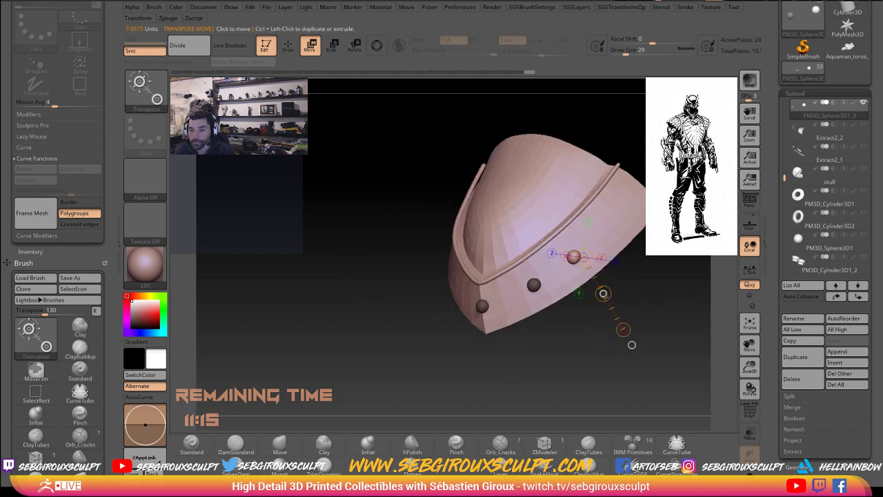
right_drag(631, 344, 547, 303)
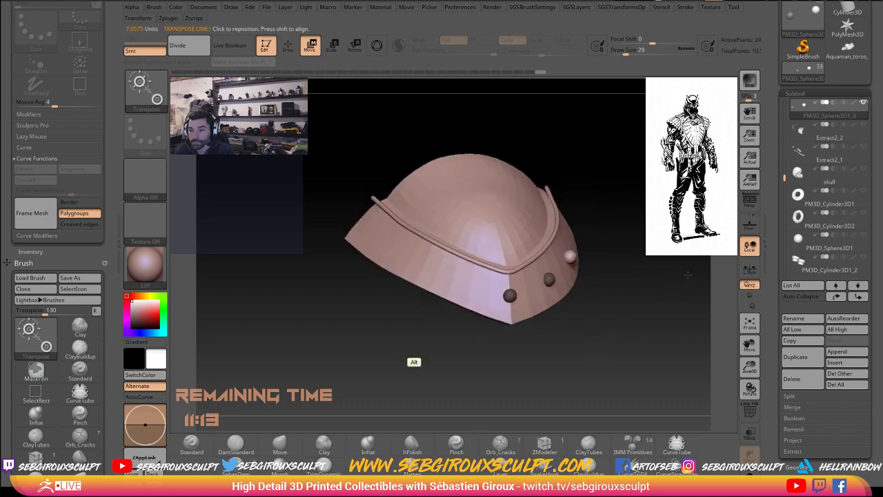
alt+click(497, 240)
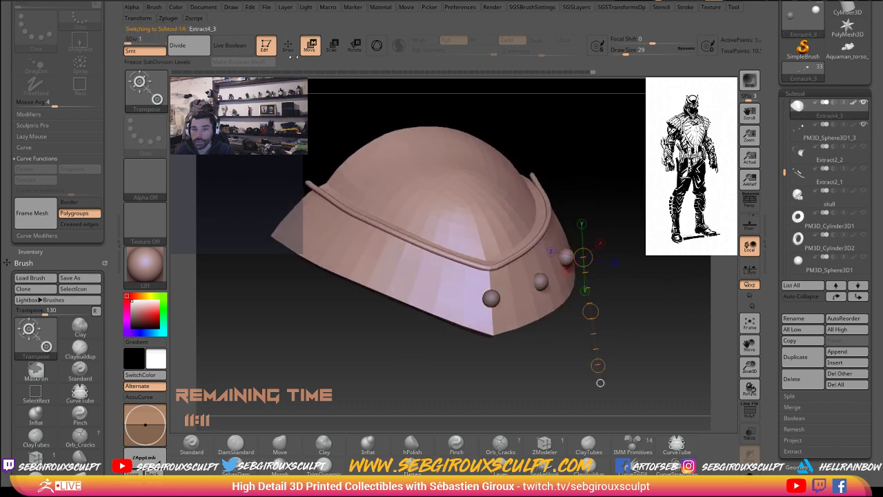
Step: Make the PM3D_Sphere3D1_3 rivet sphere active and orbit to the plate's left side
right_drag(600, 331, 585, 280)
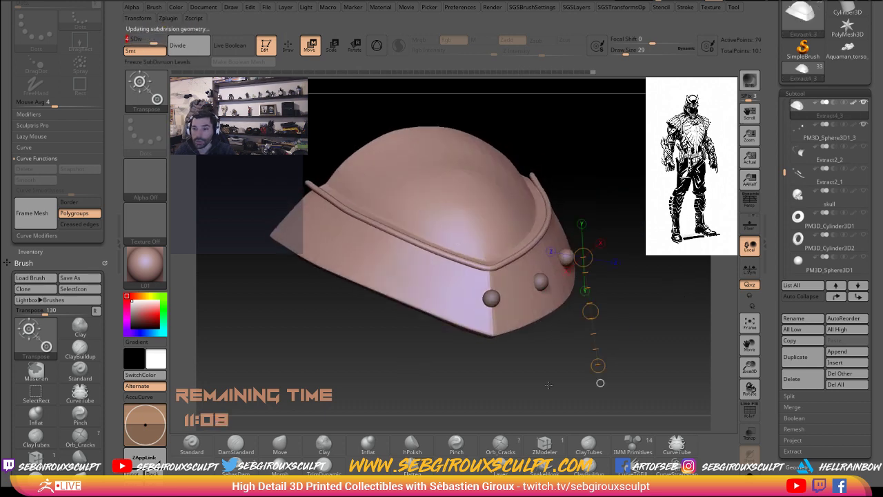
alt+click(585, 281)
alt+click(571, 256)
mouse_move(571, 256)
right_down()
mouse_move(595, 385)
mouse_move(656, 318)
mouse_move(603, 377)
right_up()
drag(576, 276, 598, 360)
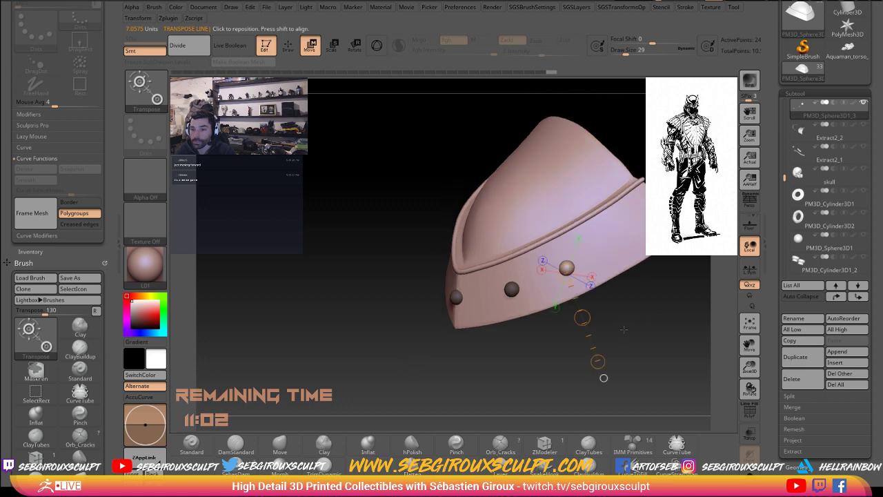
Step: Place a copy of the rivet further along the lower edge and nudge it into position
drag(582, 317, 625, 318)
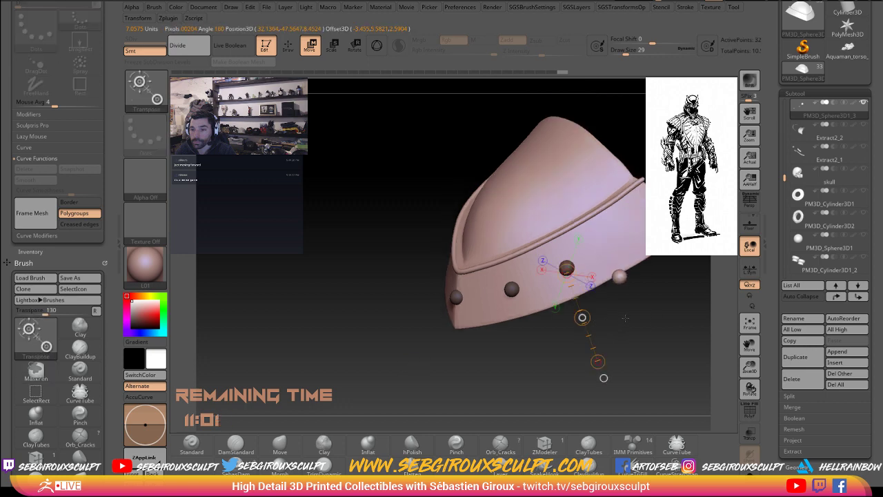
right_drag(625, 281, 572, 336)
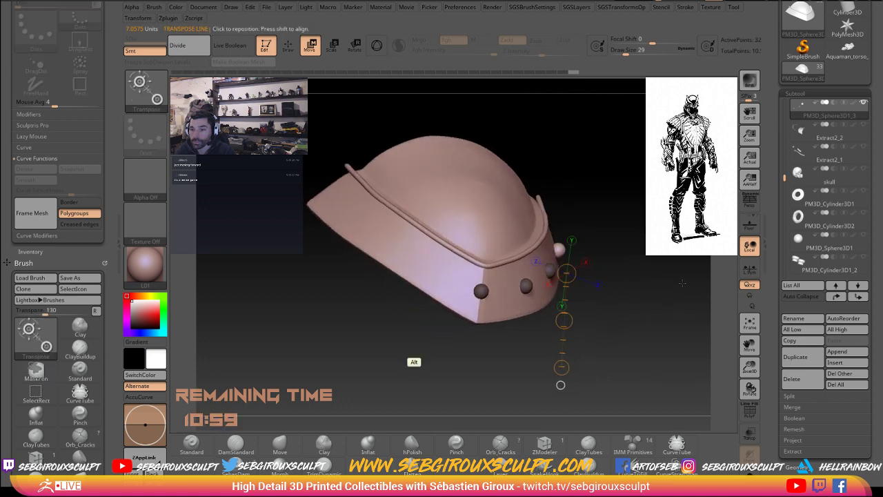
drag(564, 340, 563, 342)
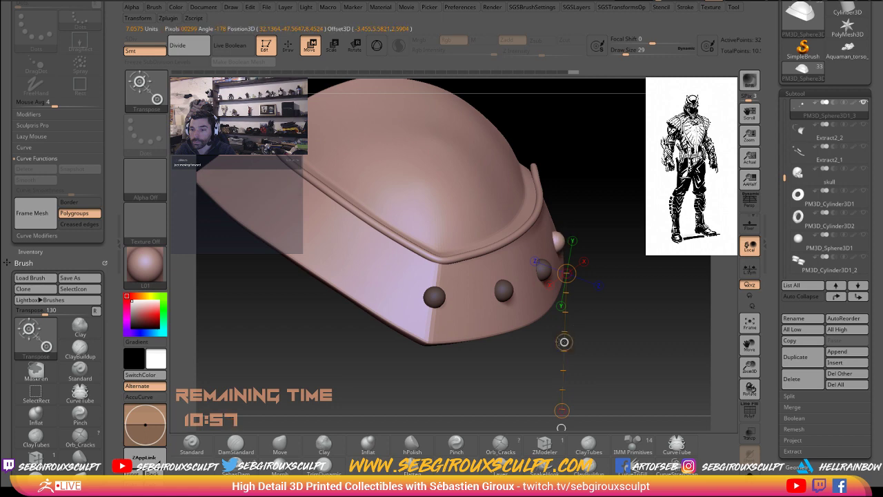
mouse_move(564, 341)
right_down()
mouse_move(669, 324)
mouse_move(614, 326)
right_up()
key(ctrl)
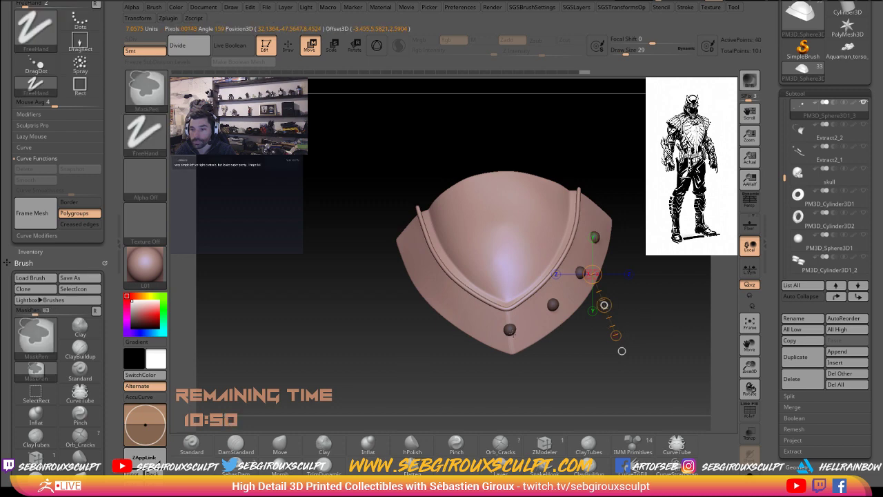
Step: Orbit around the plate from several angles to check the rivet spacing
right_drag(459, 324, 522, 335)
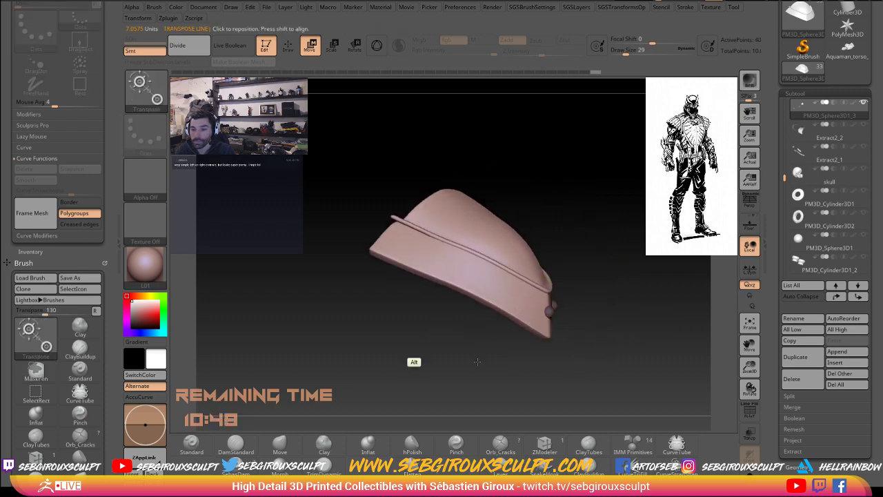
mouse_move(590, 313)
right_down()
mouse_move(607, 343)
mouse_move(576, 328)
right_up()
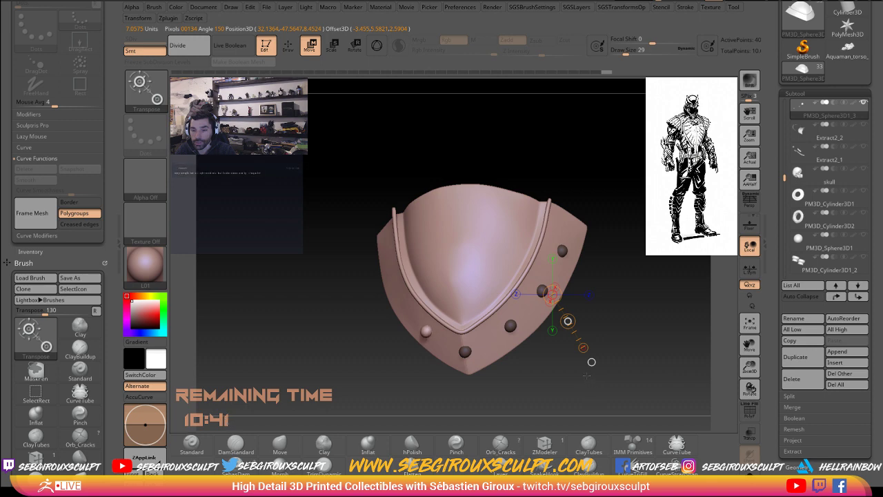
right_drag(587, 375, 550, 365)
drag(536, 378, 518, 362)
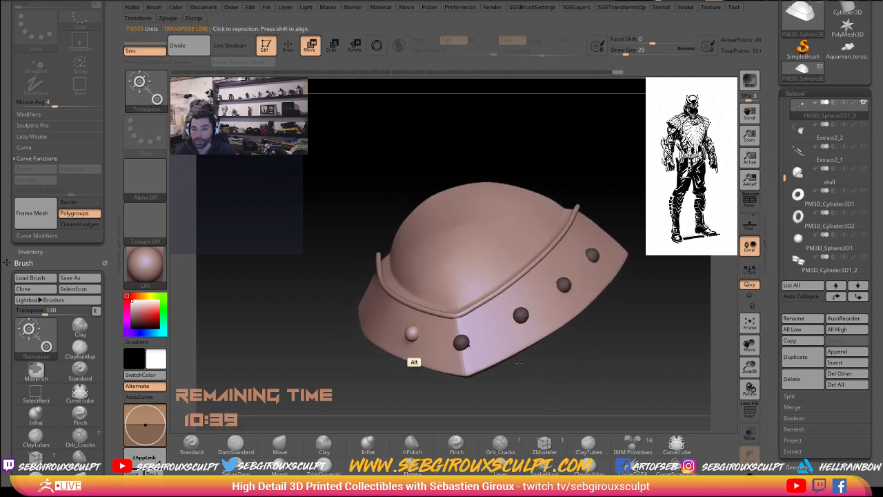
mouse_move(343, 369)
mouse_down()
mouse_move(471, 356)
mouse_move(514, 369)
mouse_move(413, 359)
mouse_move(442, 410)
mouse_move(575, 346)
mouse_move(614, 340)
mouse_move(469, 428)
mouse_move(649, 347)
mouse_move(465, 360)
mouse_move(452, 334)
mouse_move(477, 357)
mouse_move(610, 345)
mouse_up()
Step: Duplicate a rivet further left along the far side of the lower edge
click(454, 365)
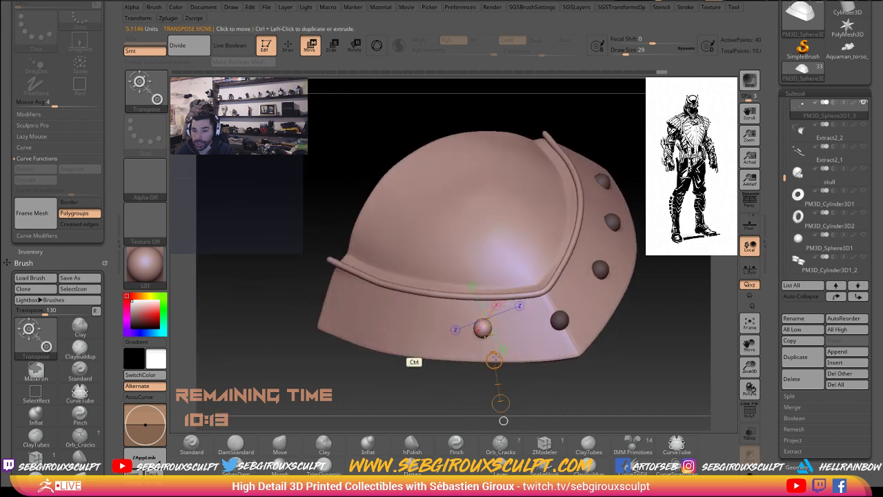
drag(486, 320, 487, 319)
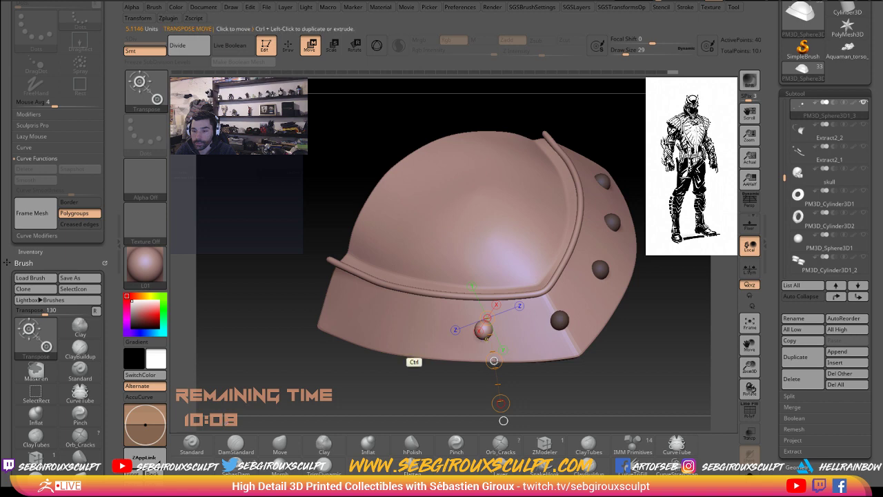
ctrl+drag(494, 360, 422, 353)
right_drag(426, 354, 483, 363)
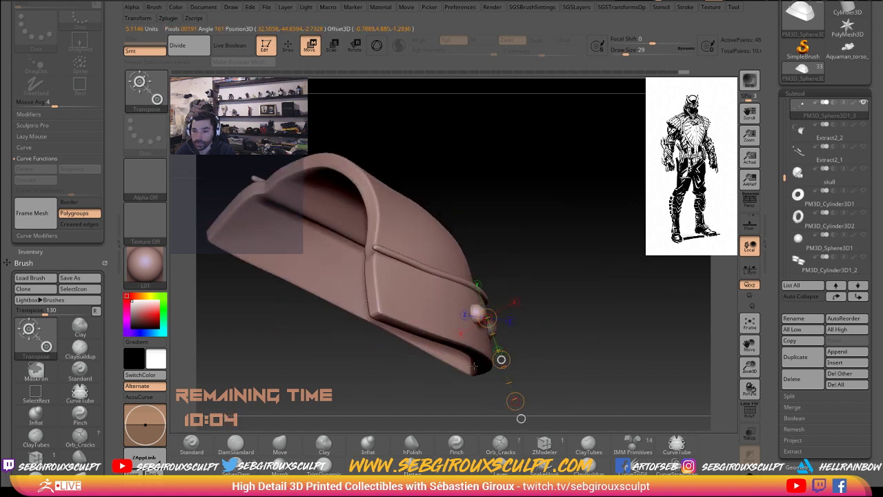
right_drag(473, 366, 496, 360)
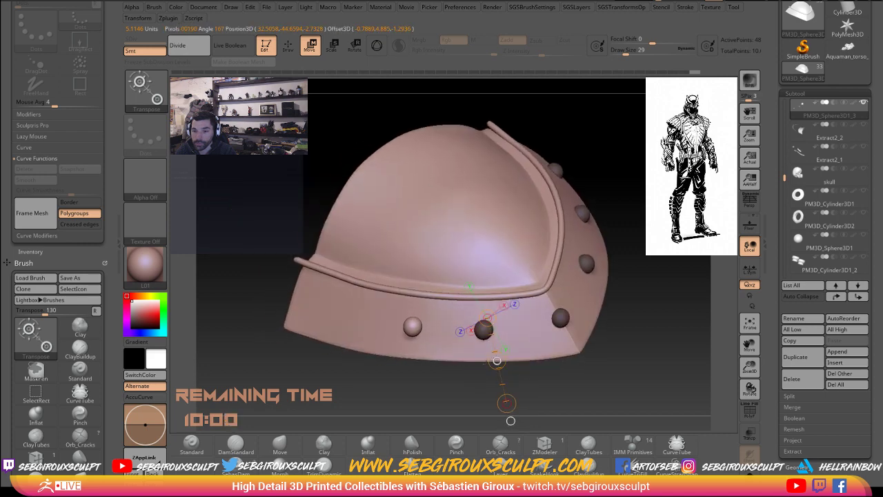
mouse_move(511, 420)
right_down()
mouse_move(498, 362)
mouse_move(411, 312)
right_up()
Step: Copy a rivet up along the plate's side edge and slide it into place
click(498, 361)
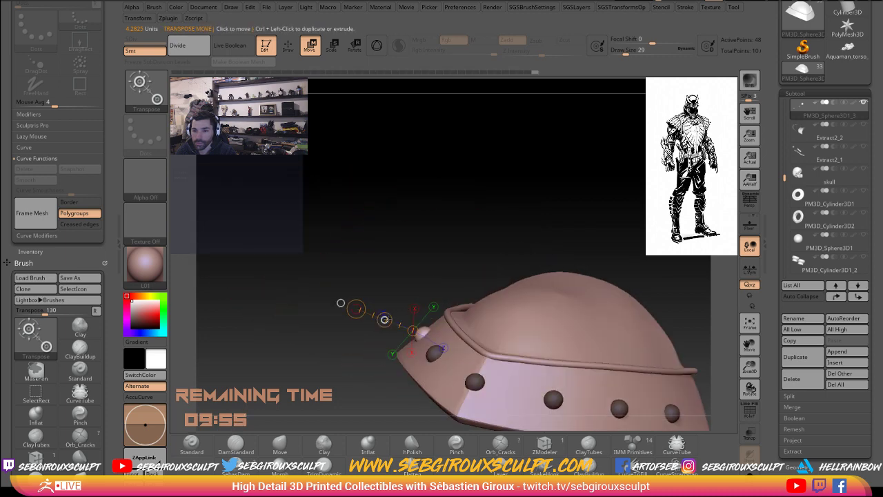
mouse_move(384, 319)
right_down()
mouse_move(386, 380)
mouse_move(397, 358)
right_up()
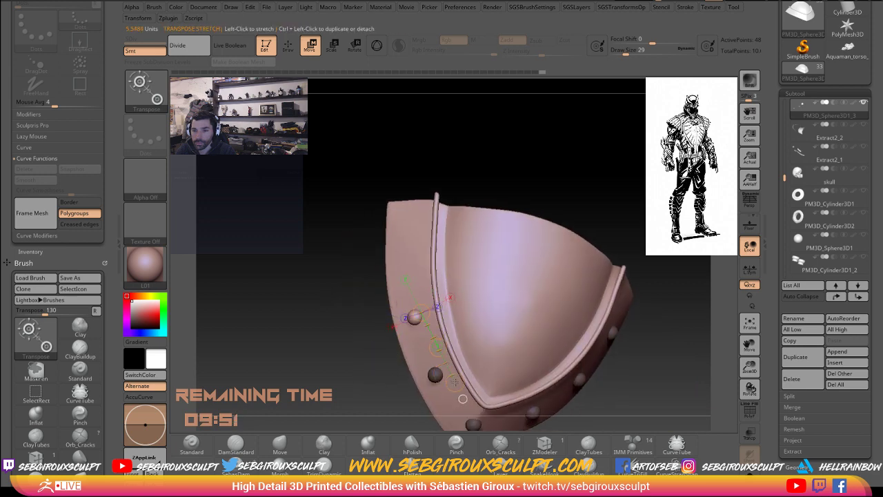
alt+click(414, 318)
ctrl+drag(437, 346, 428, 293)
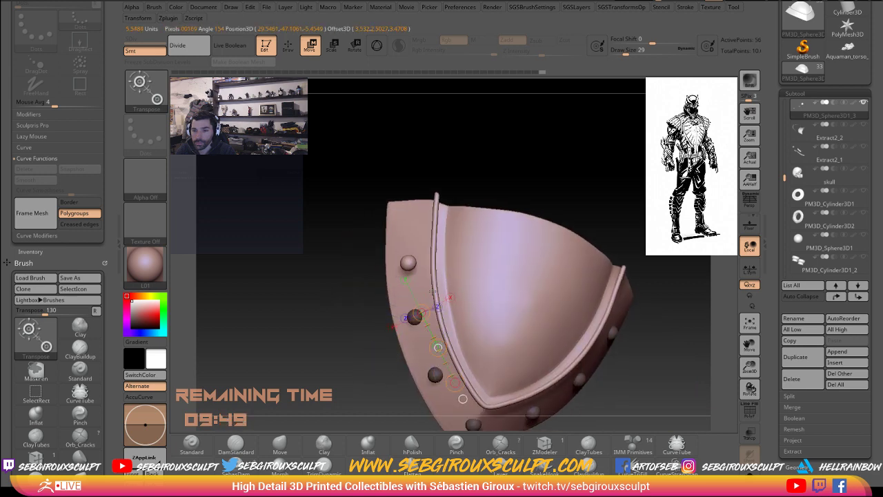
mouse_move(427, 293)
right_down()
mouse_move(346, 304)
mouse_move(504, 269)
right_up()
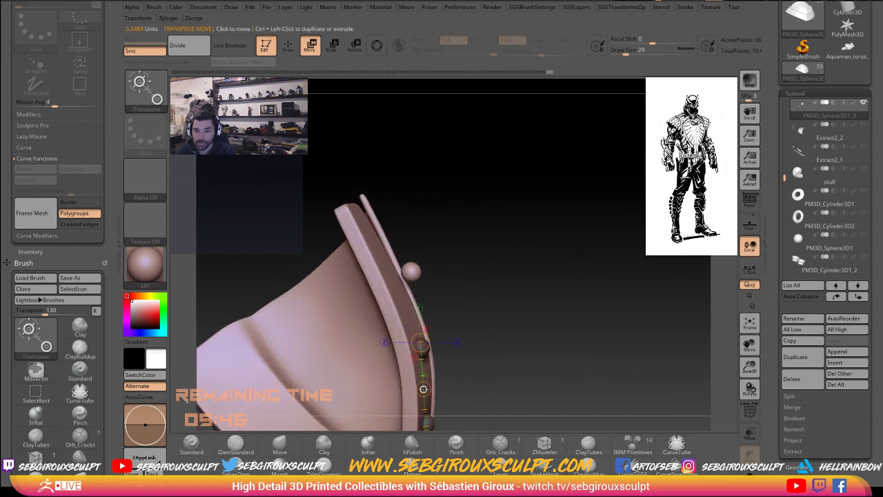
drag(422, 389, 409, 391)
Step: Nudge the upper rivet slightly left, zoom out, and return to Draw with Q
right_drag(405, 391, 445, 384)
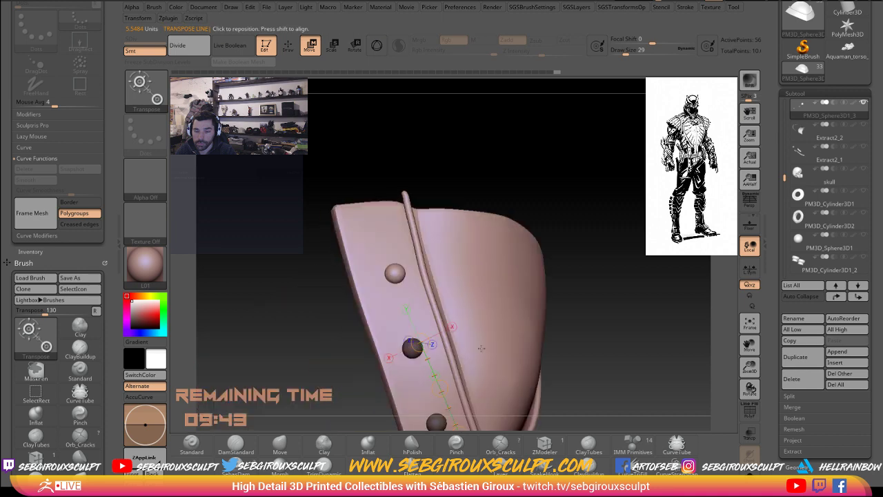
drag(445, 384, 443, 385)
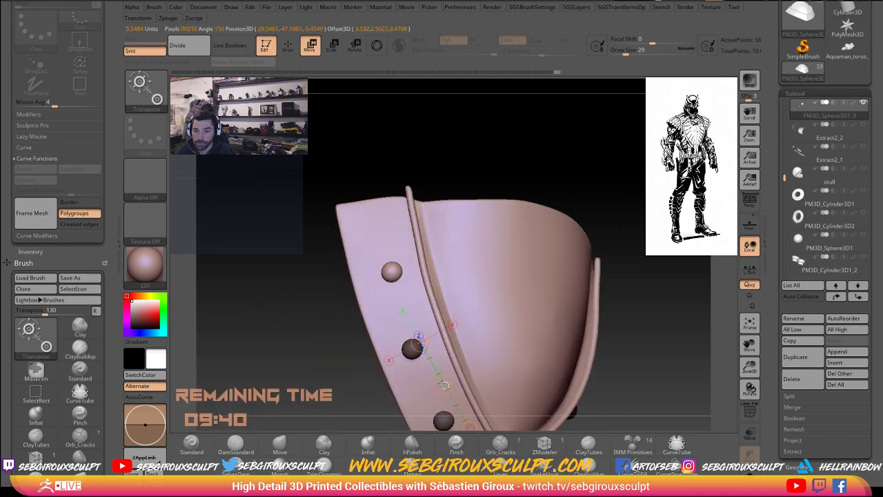
mouse_move(444, 385)
right_down()
mouse_move(329, 366)
mouse_move(355, 373)
mouse_move(360, 358)
mouse_move(367, 382)
mouse_move(407, 380)
mouse_move(393, 358)
mouse_move(390, 376)
mouse_move(540, 374)
mouse_move(630, 353)
mouse_move(690, 296)
right_up()
key(q)
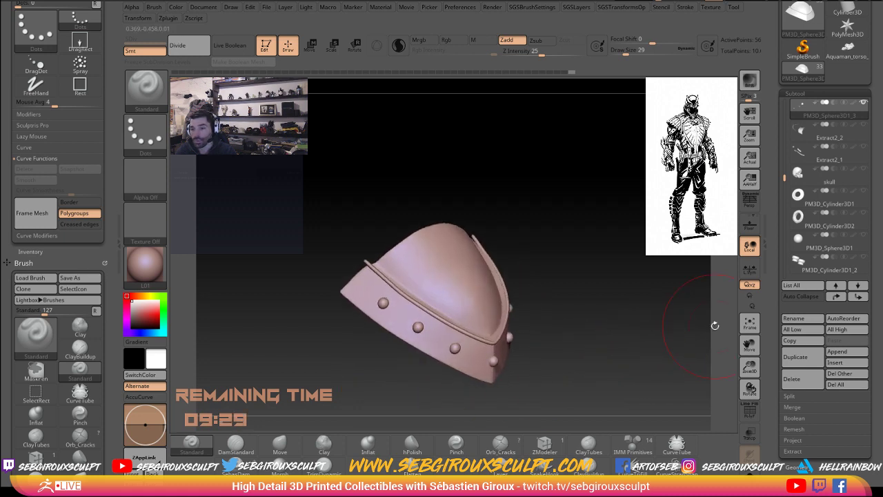
Step: Make the plate shell active and run ZRemesher on it three times
click(802, 116)
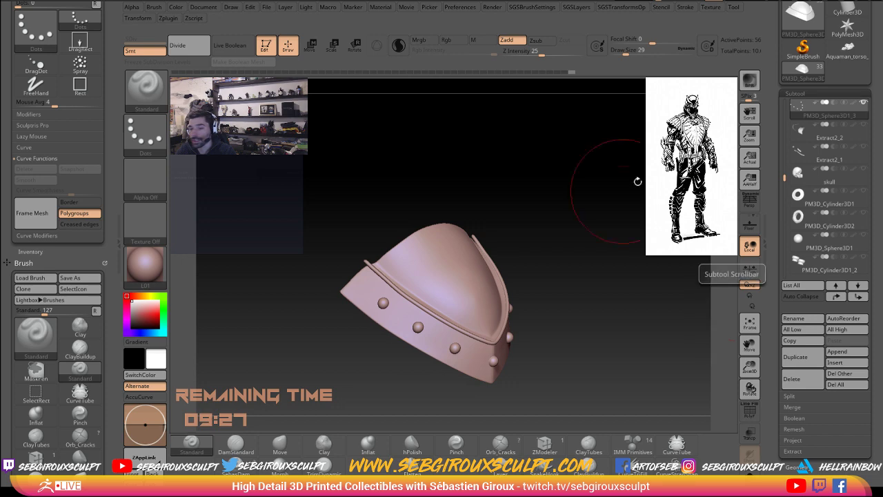
right_drag(637, 181, 682, 372)
scroll(414, 363, up, 2)
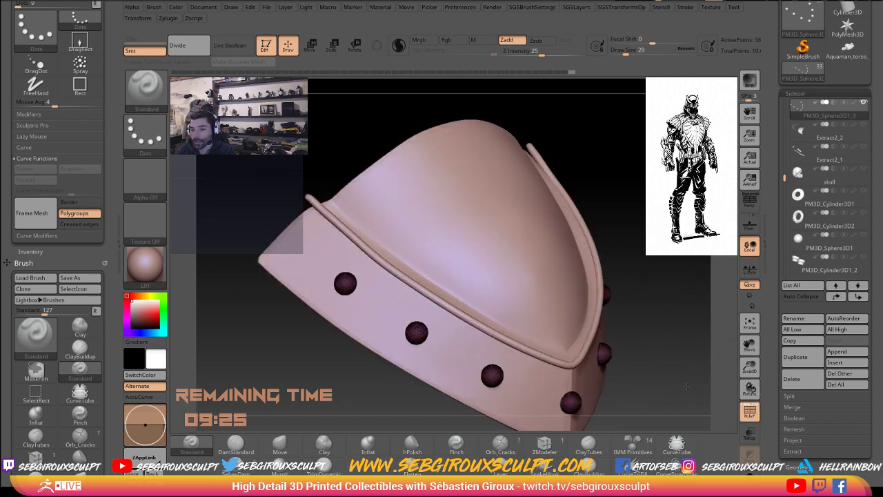
scroll(413, 362, up, 2)
key(t)
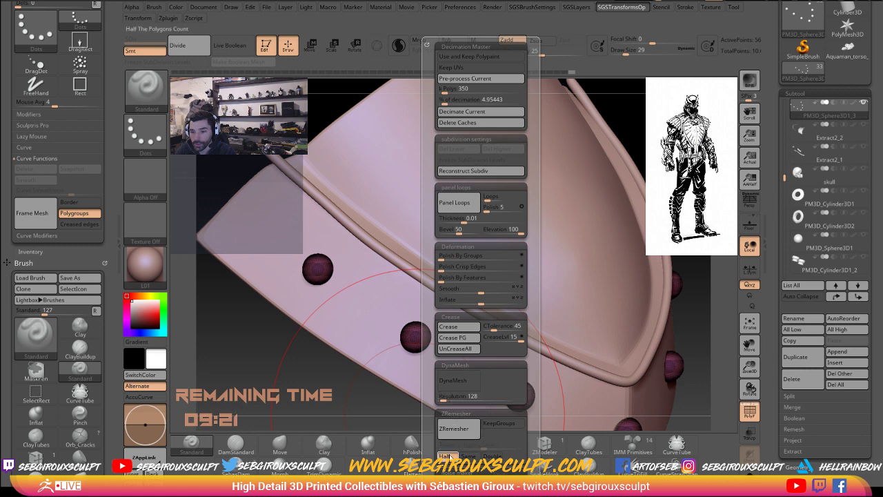
click(443, 434)
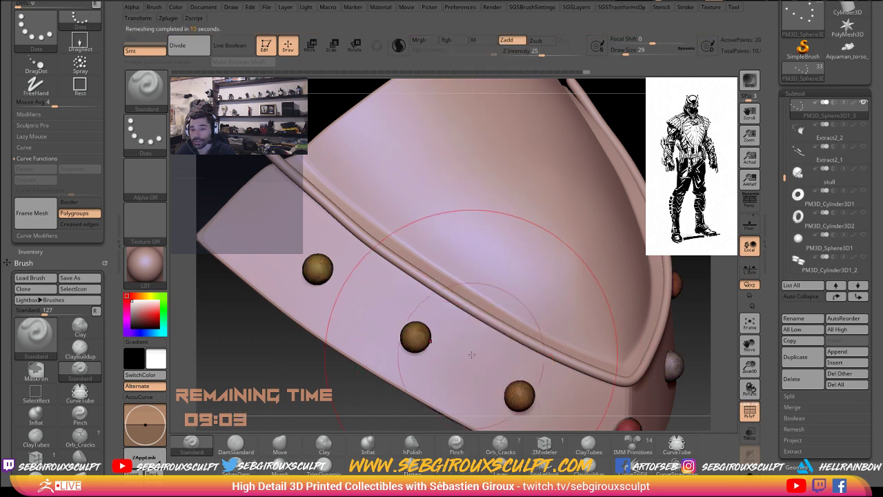
key(space)
click(426, 429)
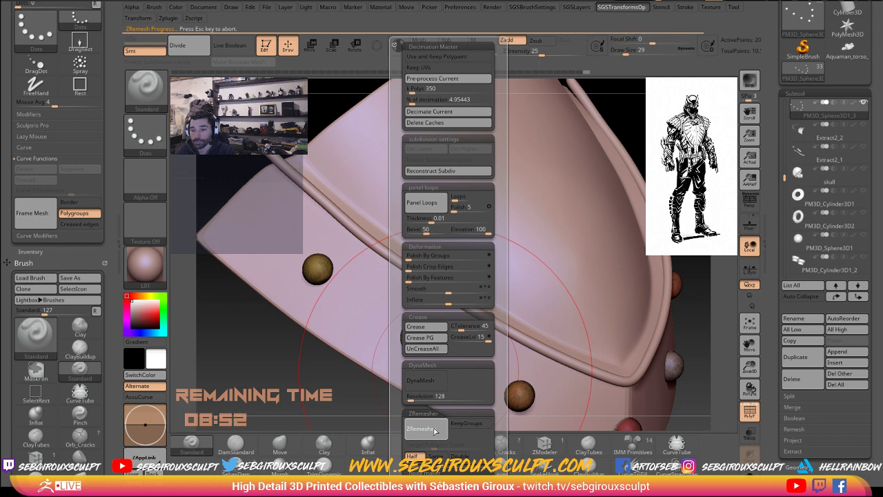
click(435, 431)
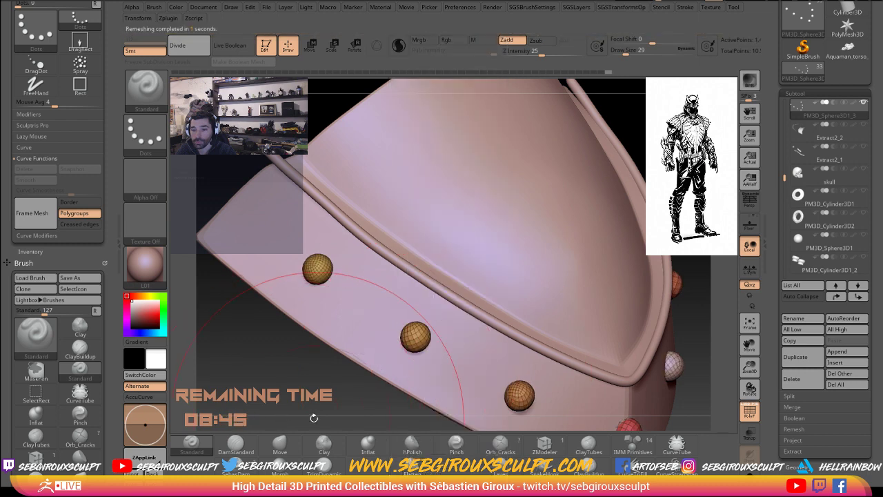
Step: Frame the armor plate with F and orbit to inspect the rim and rivets
key(f)
mouse_move(324, 417)
mouse_down()
mouse_move(348, 403)
mouse_move(311, 404)
mouse_up()
key(ctrl)
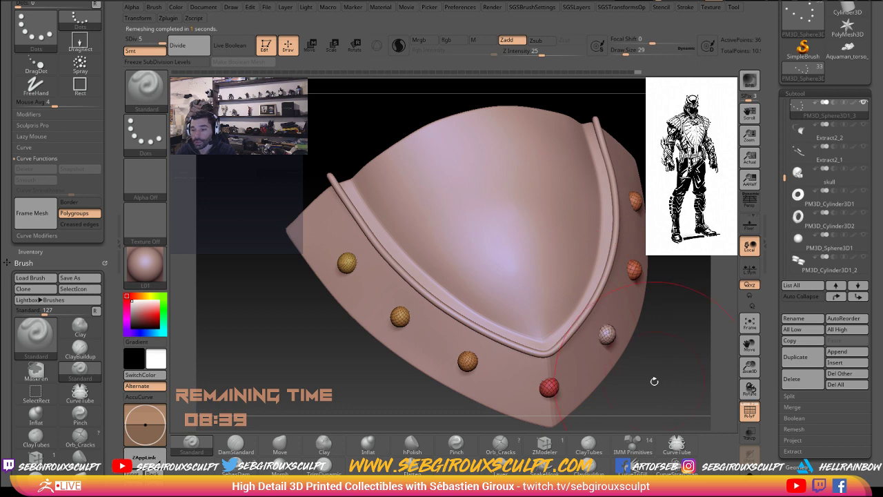
drag(654, 380, 732, 318)
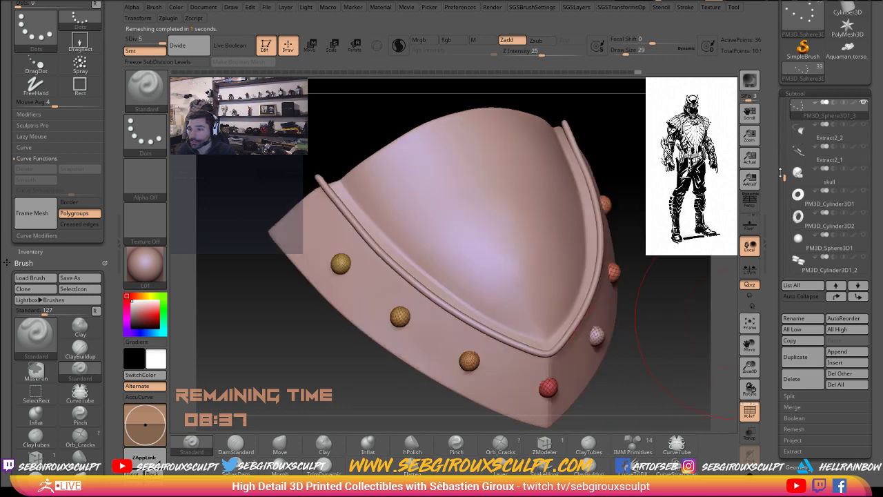
Step: Activate Extract4_3, set brush size 13, turn off PolyF and orbit to inspect the clay shell
click(795, 124)
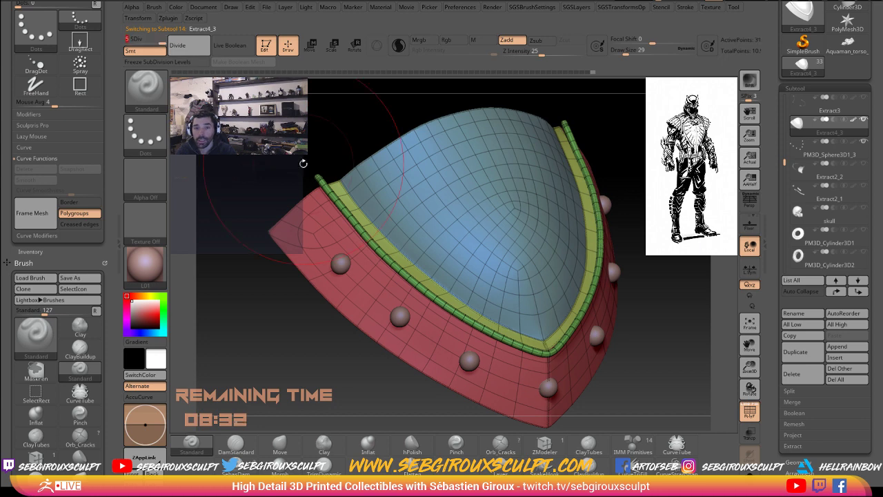
key(space)
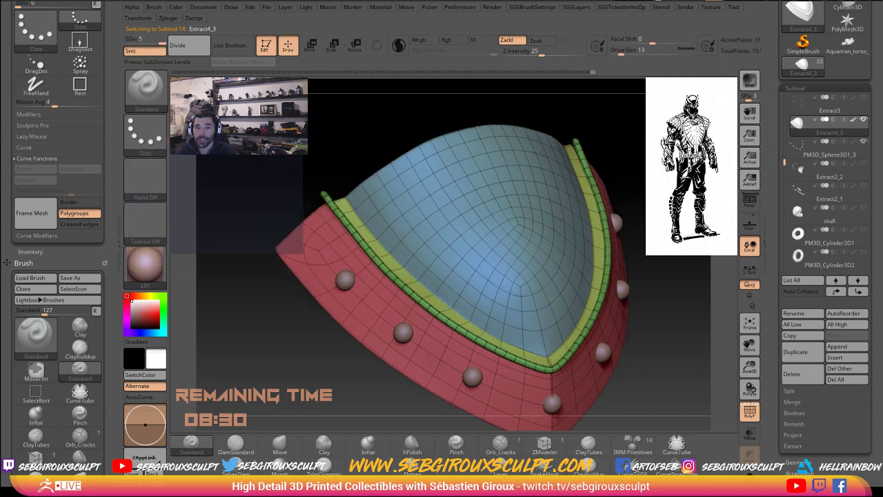
click(749, 412)
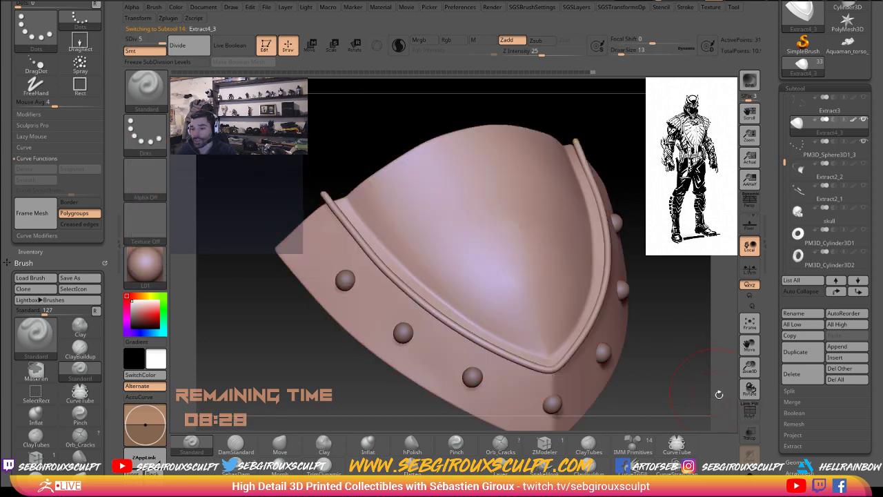
drag(700, 386, 581, 357)
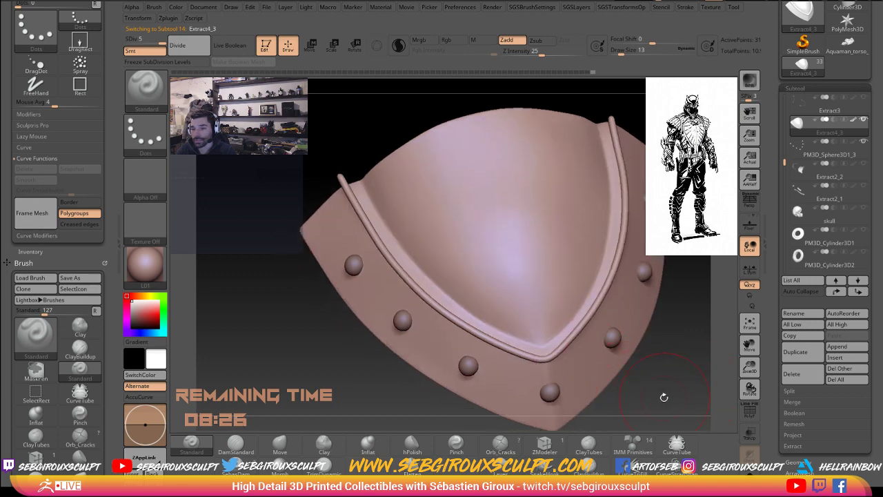
drag(664, 397, 581, 400)
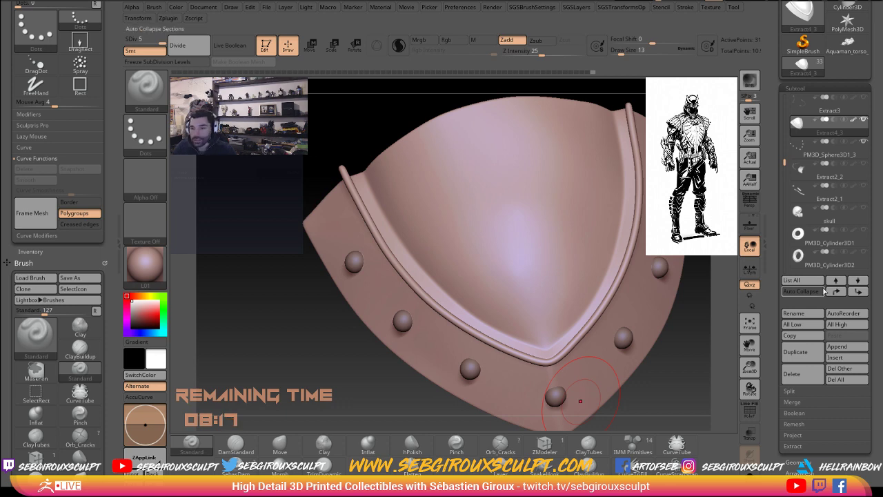
drag(673, 385, 584, 342)
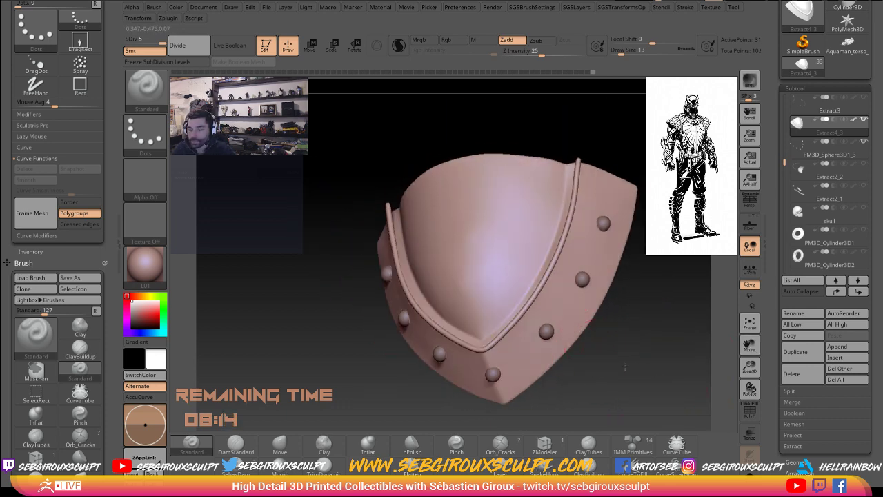
drag(624, 366, 600, 344)
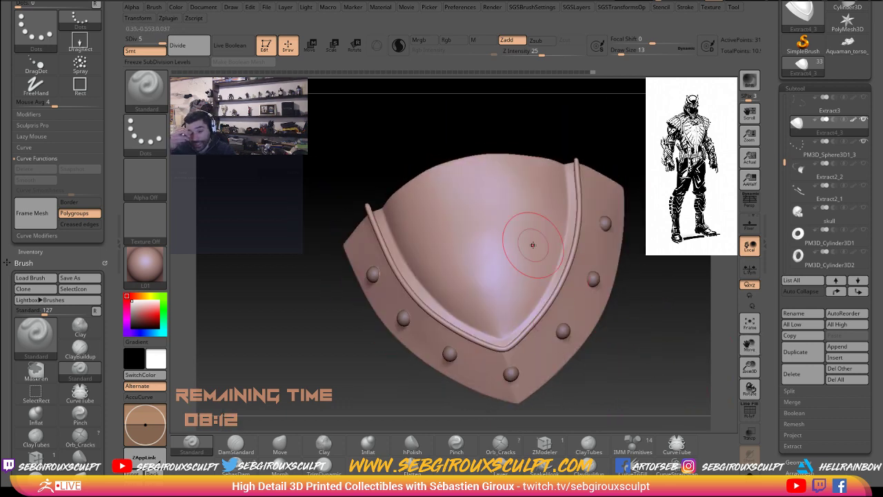
mouse_move(628, 331)
mouse_down()
mouse_move(656, 305)
mouse_move(650, 320)
mouse_move(665, 314)
mouse_up()
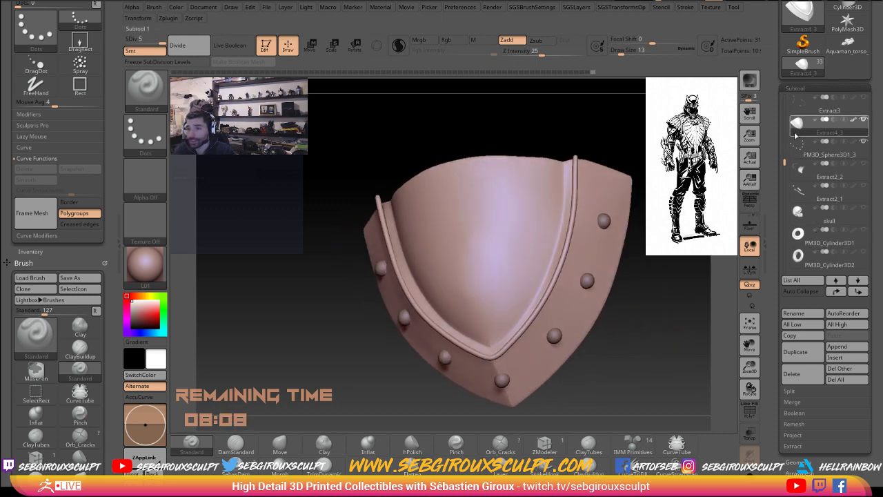
Step: Run a non-undoable operation from the SGSTransformsOp menu and confirm with OK
click(620, 7)
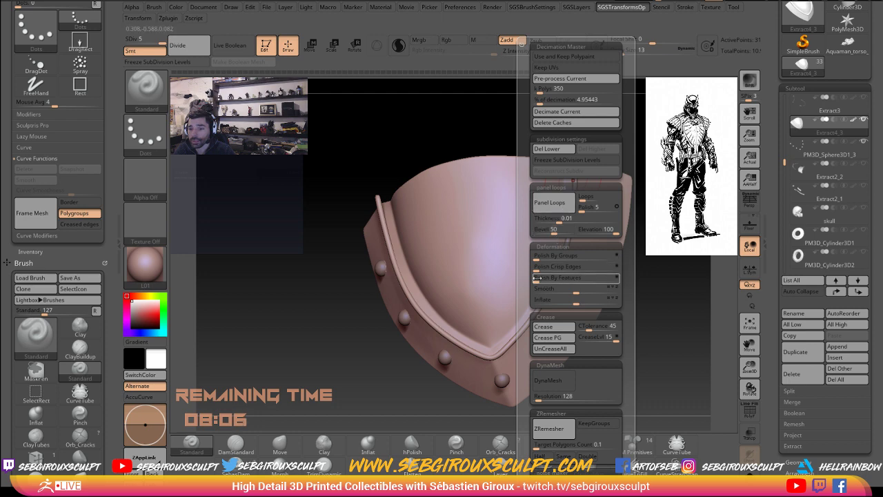
click(483, 309)
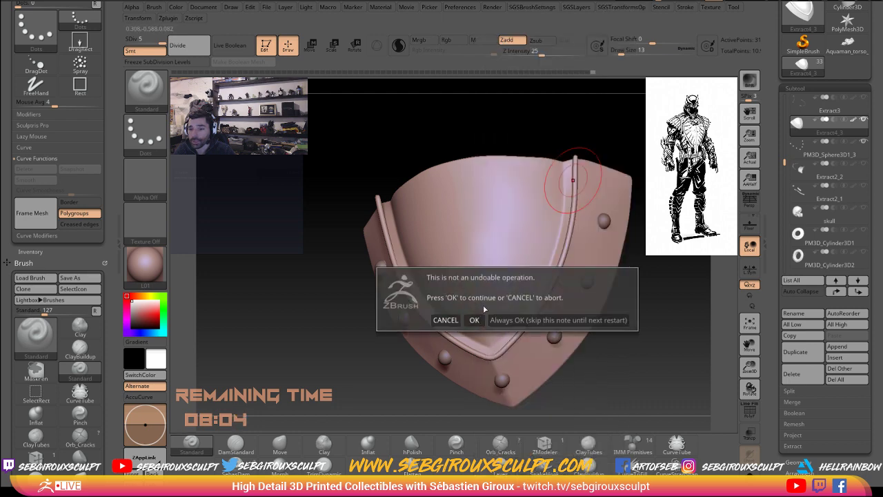
click(475, 319)
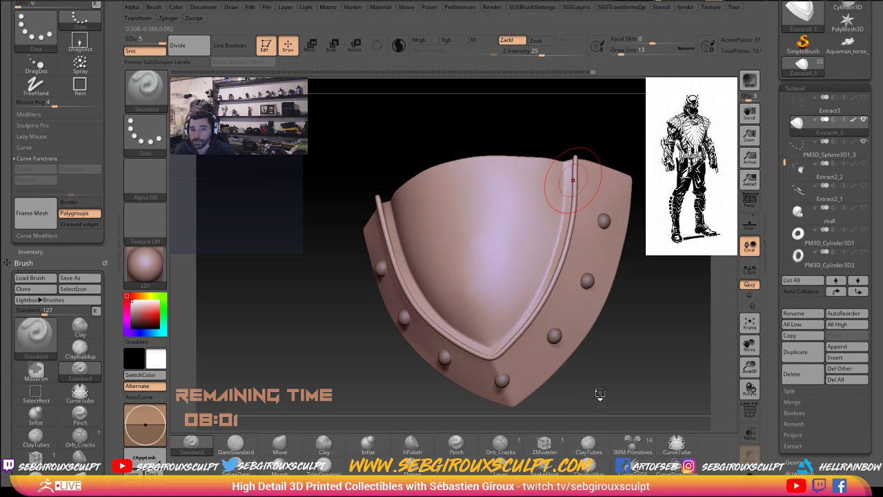
Step: Switch to the Move brush and mask the shell so only the rim tube polygroup stays unmasked
mouse_move(601, 373)
mouse_down()
mouse_move(618, 377)
mouse_move(579, 181)
mouse_up()
key(b)
key(m)
key(v)
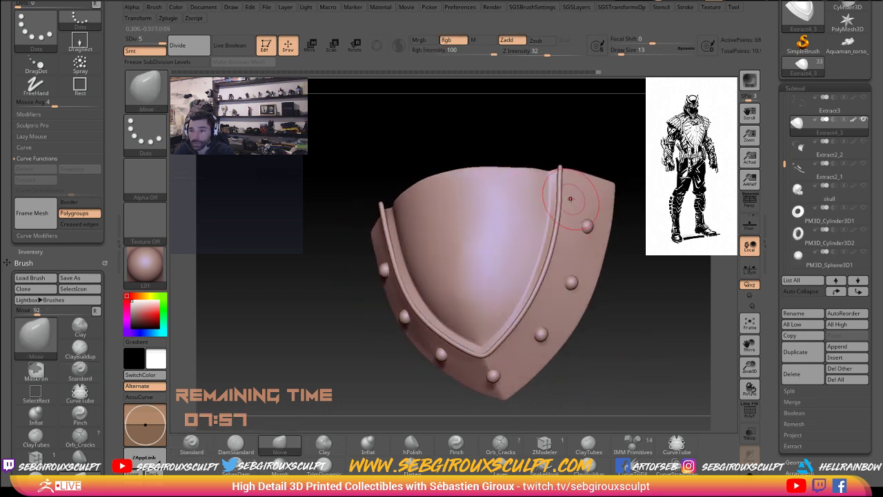
key(ctrl)
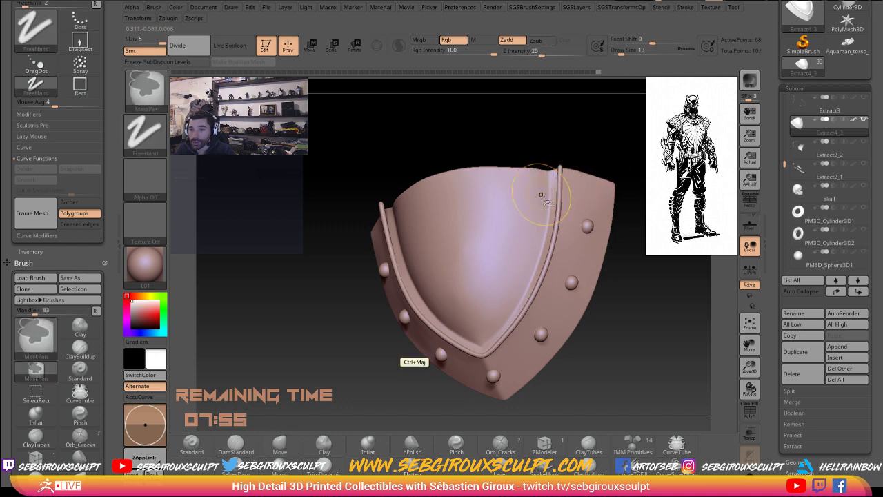
ctrl+shift+click(558, 194)
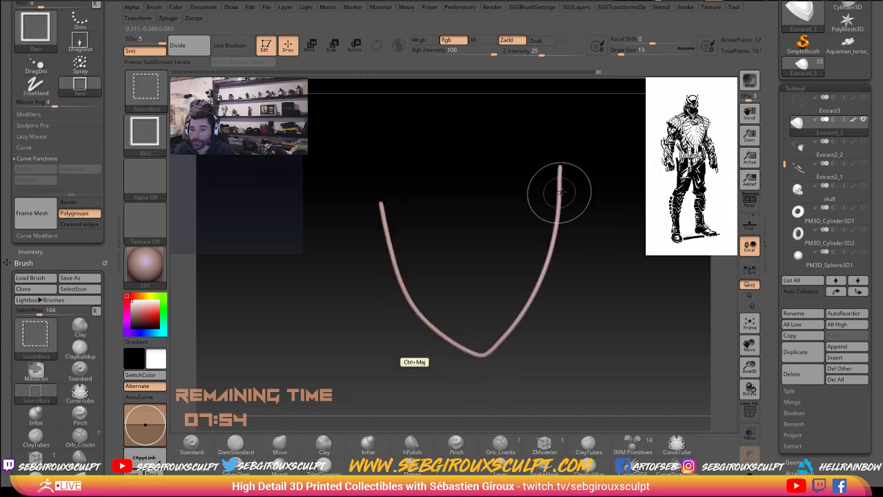
ctrl+shift+click(607, 166)
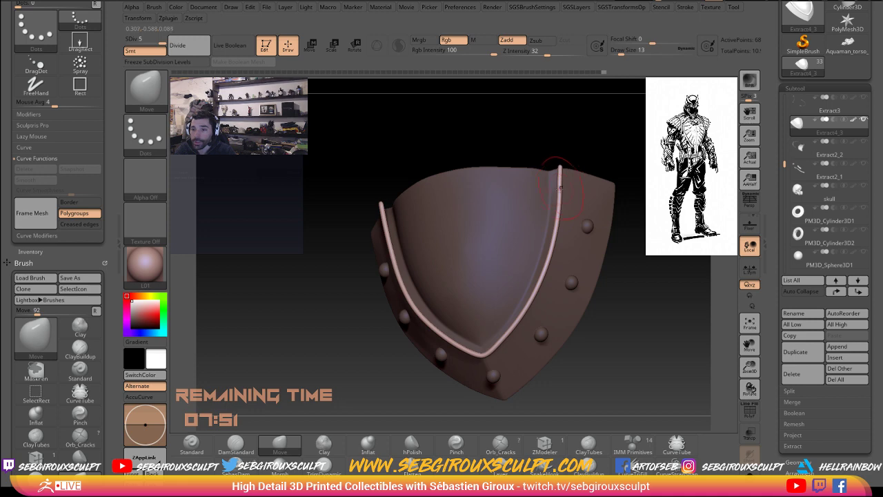
Step: Orbit and zoom in closer on the unmasked rim tube
drag(559, 183, 382, 210)
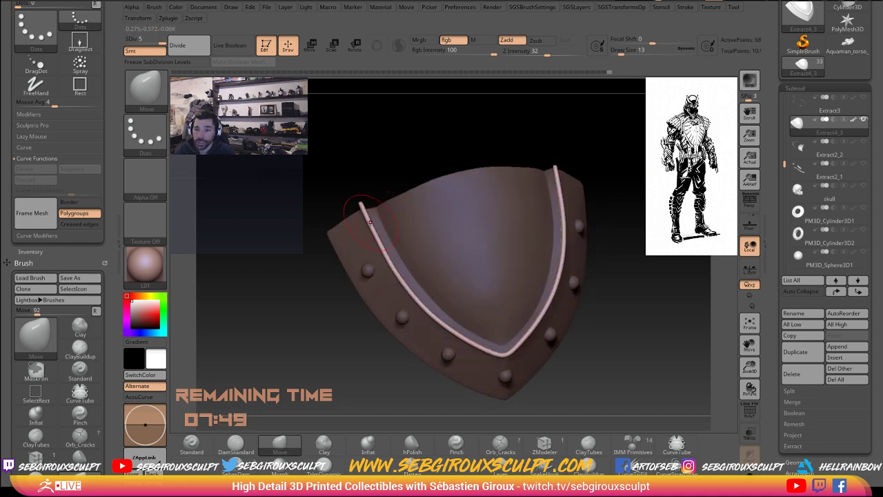
mouse_move(611, 345)
alt+mouse_down()
mouse_move(625, 349)
mouse_move(611, 308)
mouse_move(239, 319)
alt+mouse_up()
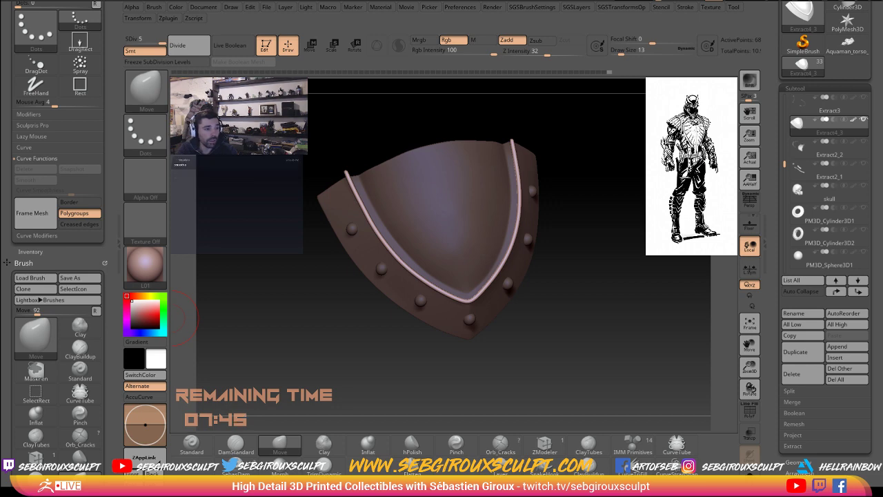
alt+drag(616, 359, 480, 320)
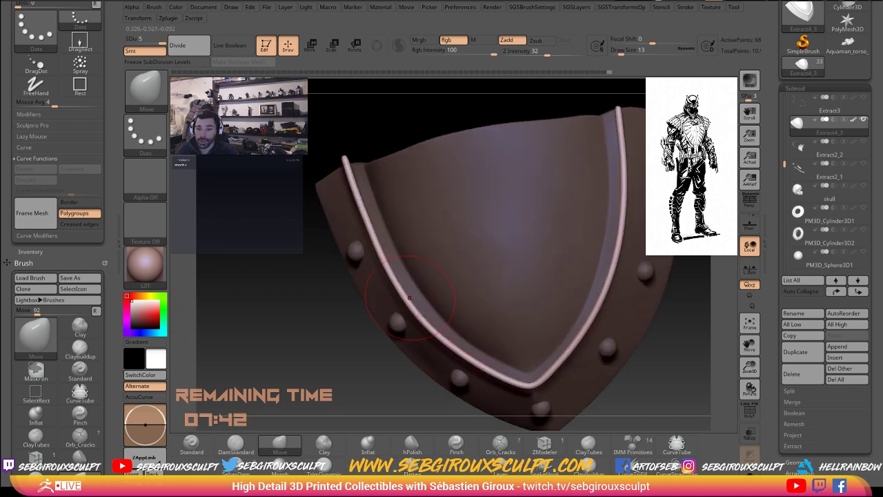
drag(334, 346, 339, 331)
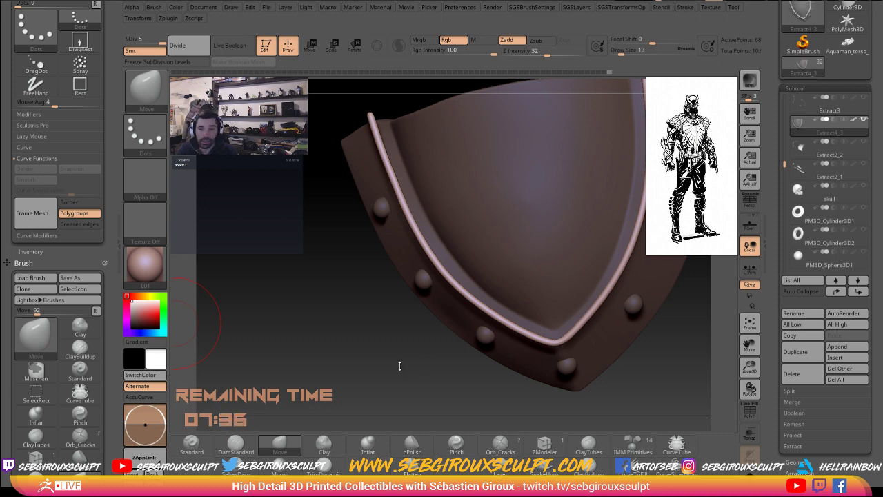
drag(400, 365, 407, 353)
alt+drag(339, 323, 335, 338)
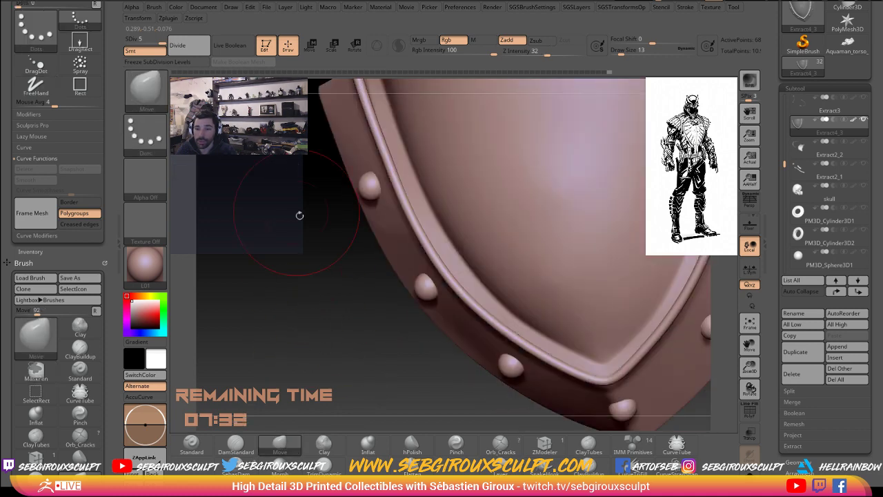
Step: Drop to SDiv 1, use Del Higher, and turn on PolyF to show polygroups
key(shift+d)
key(shift+d)
key(shift+d)
key(shift+d)
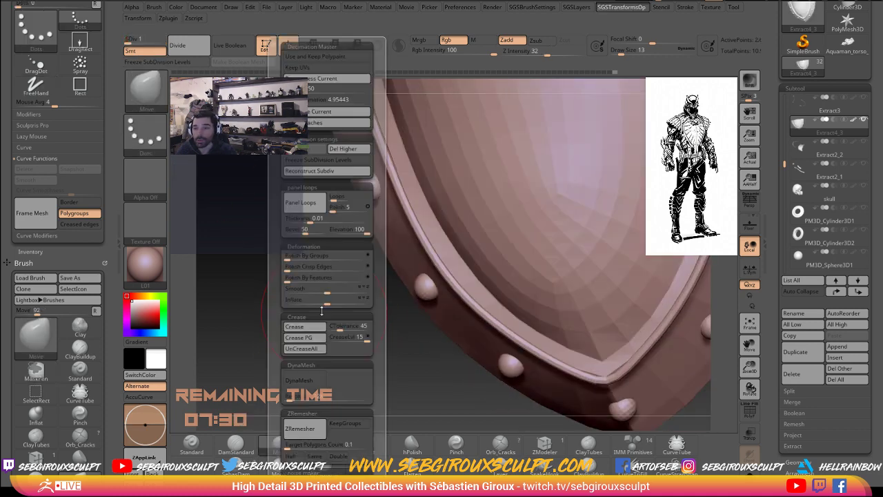
key(g)
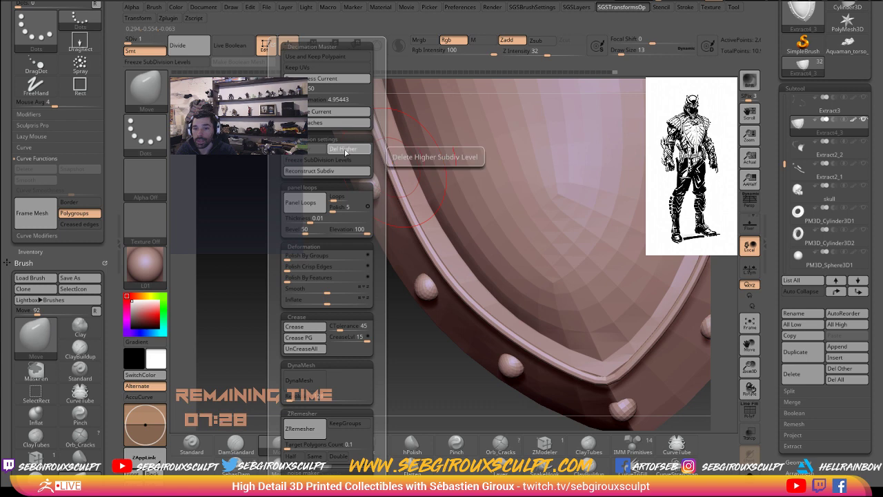
click(346, 151)
click(749, 411)
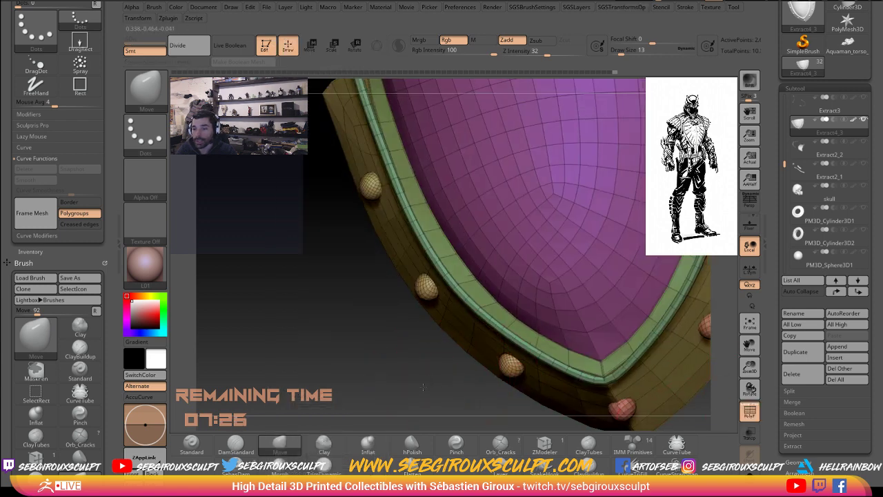
drag(423, 387, 471, 282)
drag(307, 299, 286, 351)
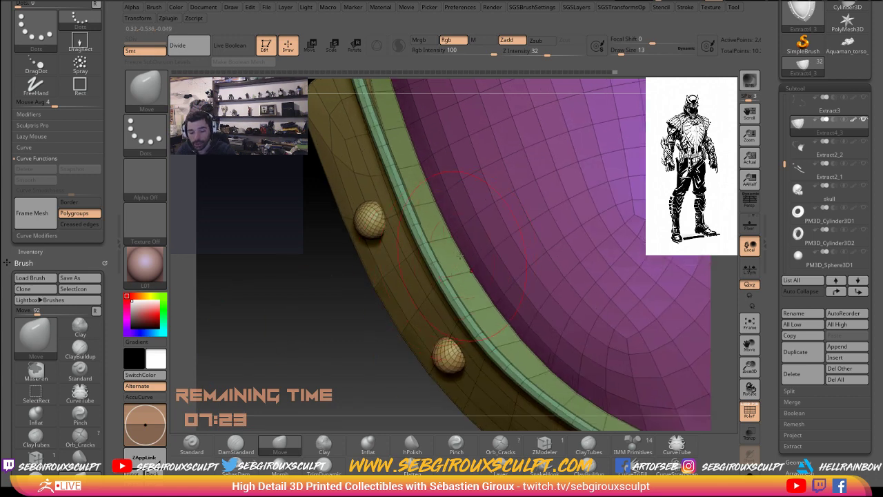
Step: Switch to the ZModeler brush and set its edge action to move points within a radius
key(b)
key(z)
key(m)
key(space)
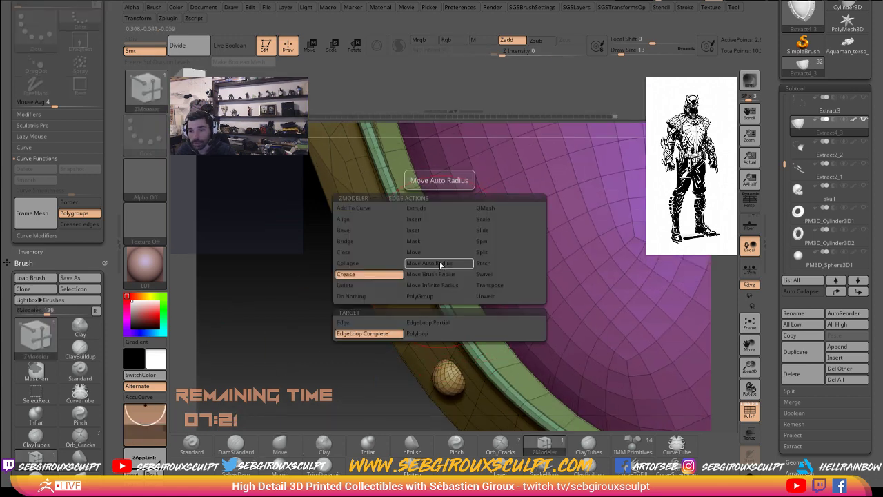
click(432, 274)
key(space)
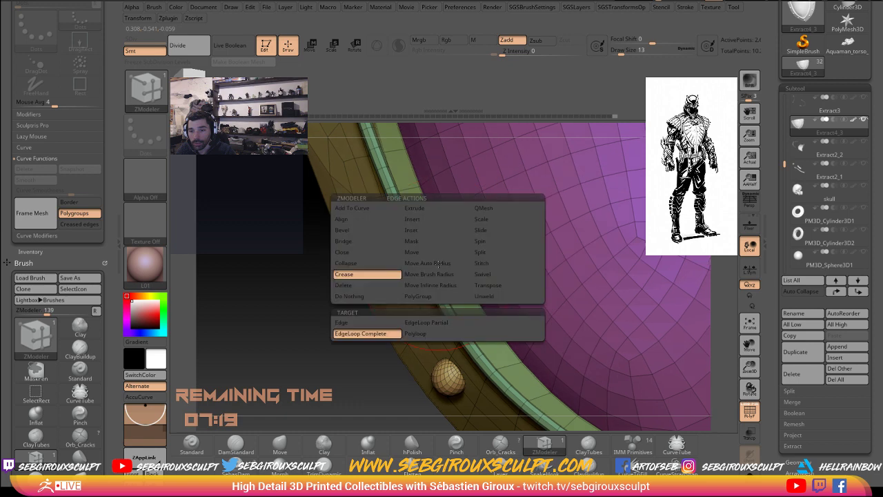
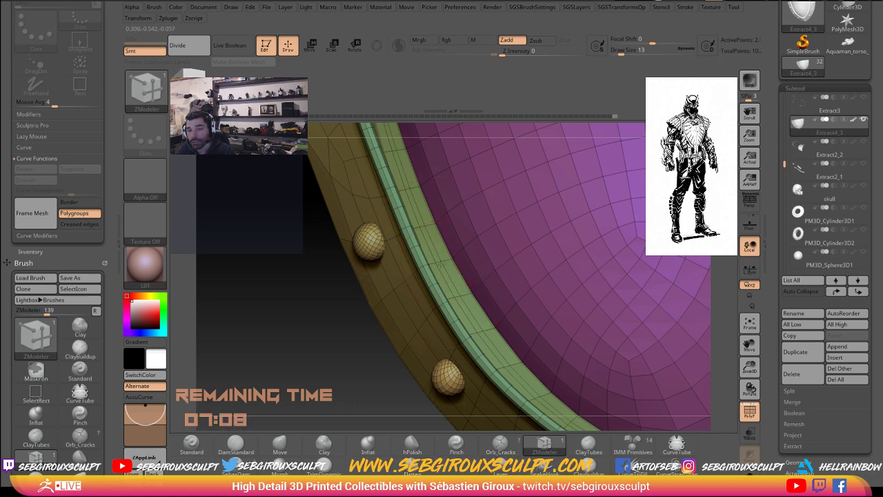
Step: Switch to ZModeler and set the polygon action to PolyGroup with a Polyloop target
mouse_move(324, 348)
mouse_down()
mouse_move(334, 330)
mouse_move(318, 337)
mouse_move(385, 315)
mouse_up()
key(b)
key(z)
key(m)
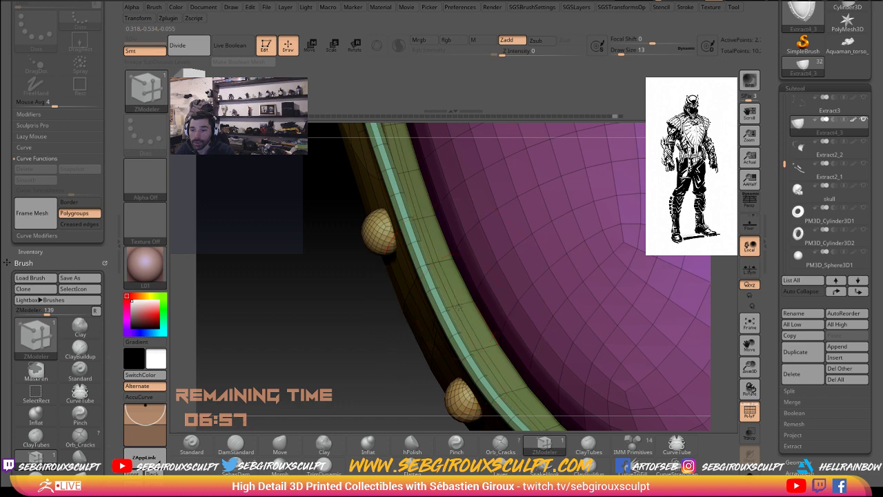
mouse_move(452, 306)
mouse_down()
mouse_move(316, 332)
mouse_move(437, 269)
mouse_up()
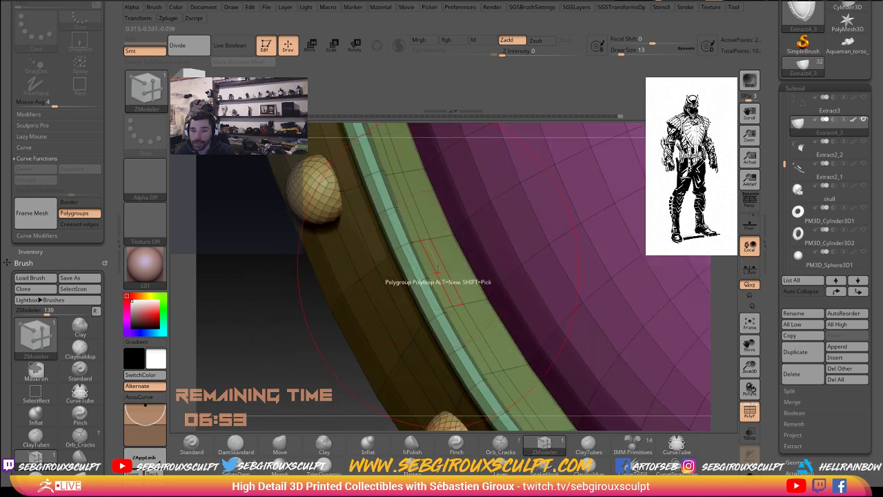
key(space)
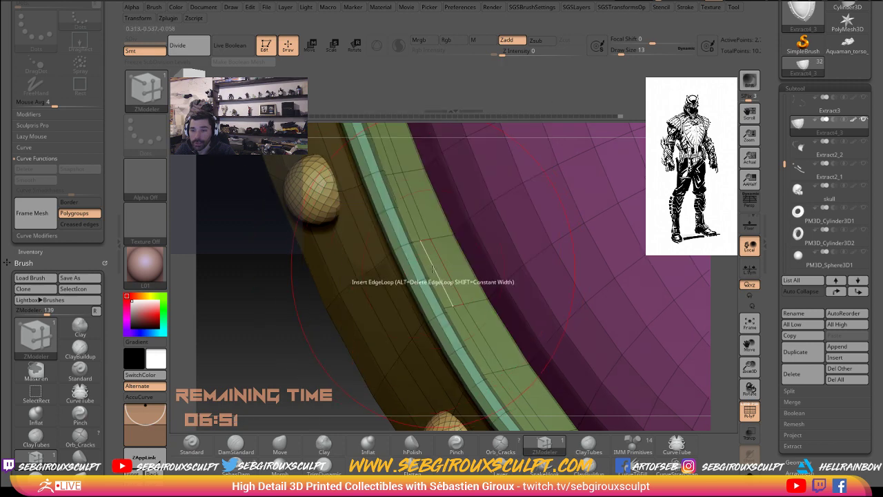
key(space)
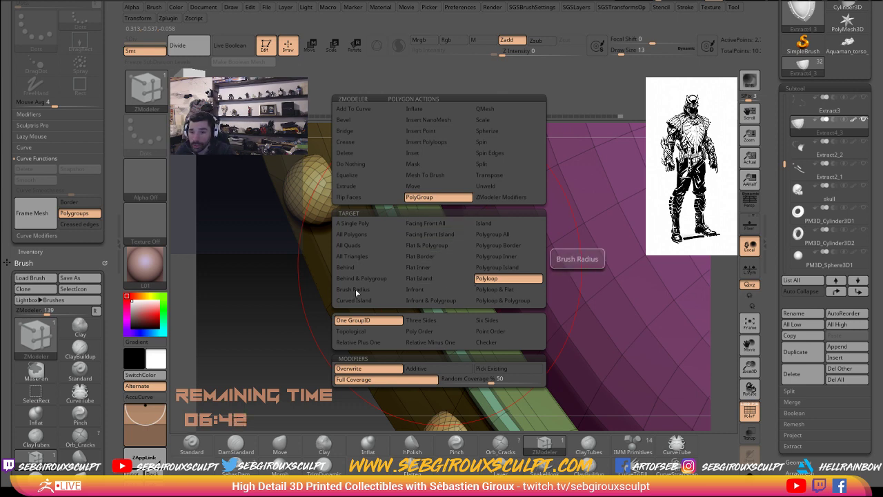
key(space)
Step: Regroup the inner loop of the green trim band into a thin orange polygroup
mouse_move(262, 338)
mouse_down()
mouse_move(296, 339)
mouse_move(368, 226)
mouse_up()
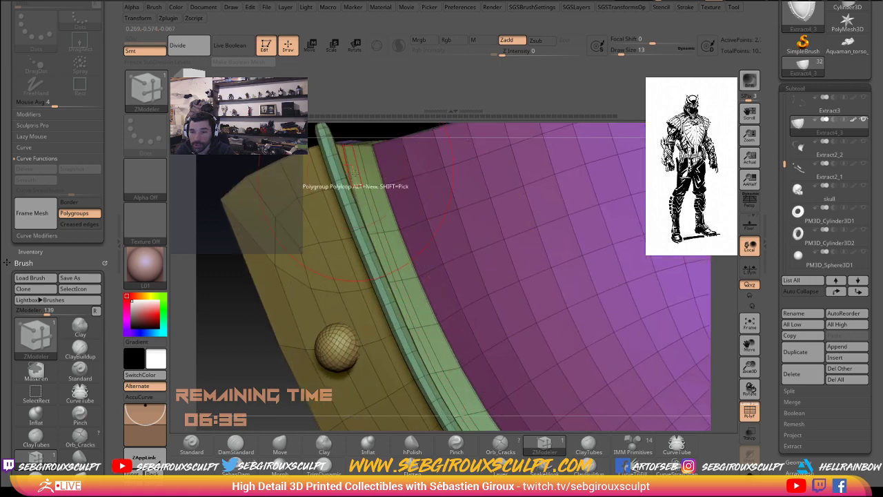
key(space)
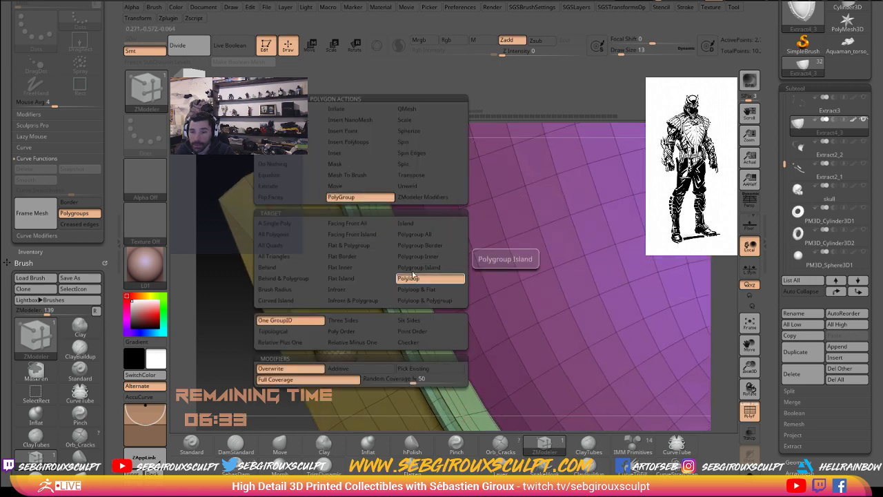
click(421, 289)
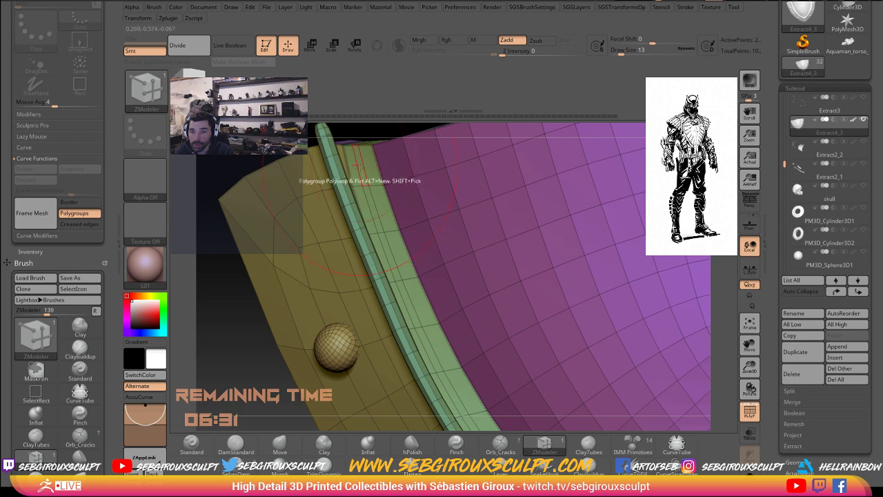
right_drag(406, 140, 340, 235)
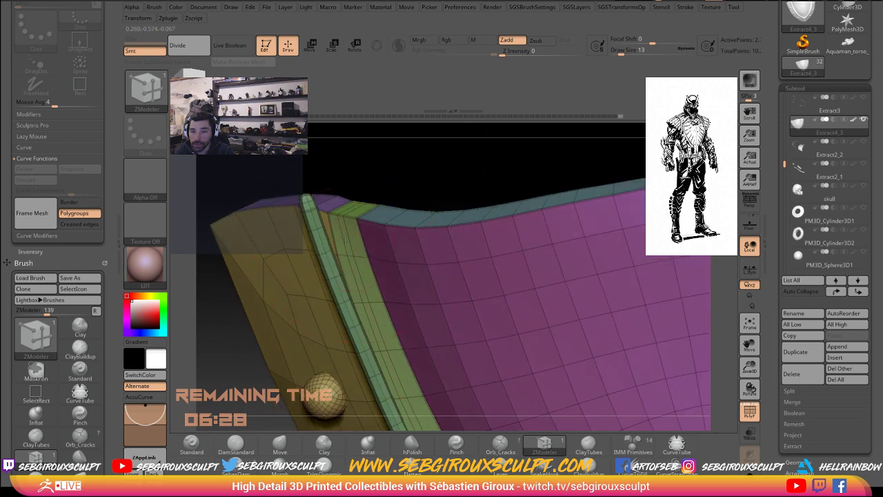
key(space)
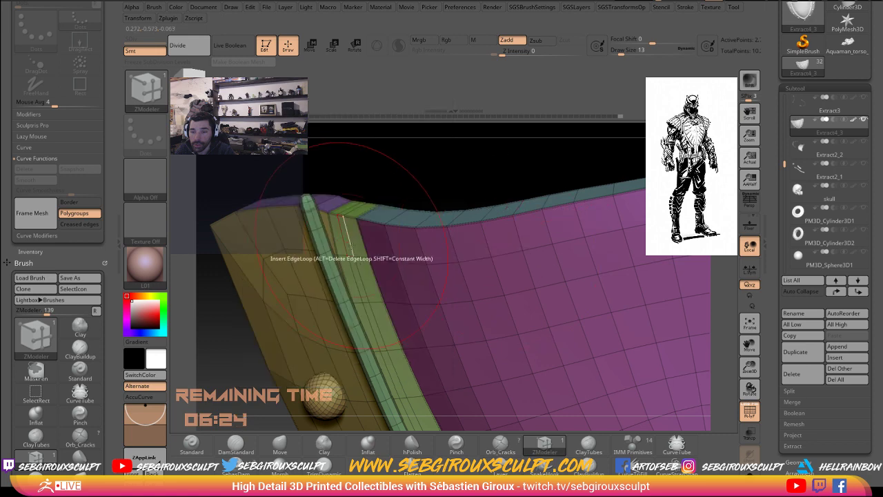
mouse_move(463, 196)
right_down()
mouse_move(666, 267)
mouse_move(492, 297)
right_up()
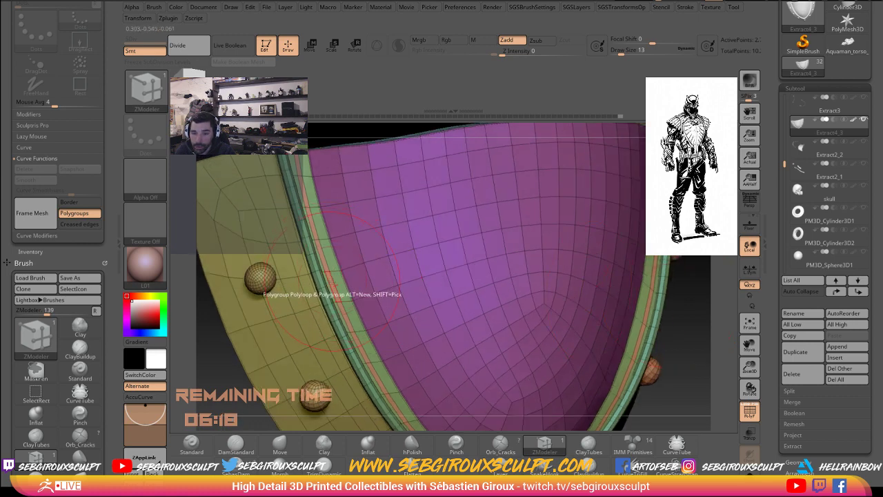
key(space)
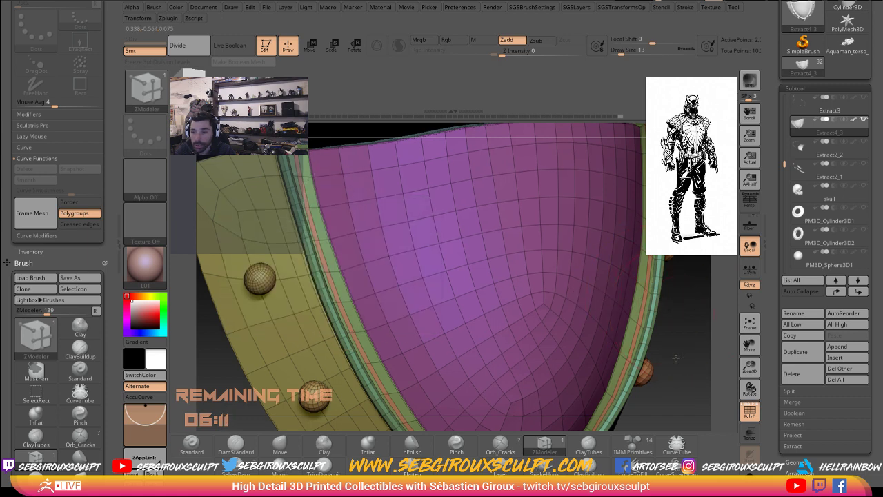
ctrl+right_drag(666, 303, 330, 256)
Step: Extrude the orange strip outward as a Polygroup Island, raising a ridge from the trim band
key(space)
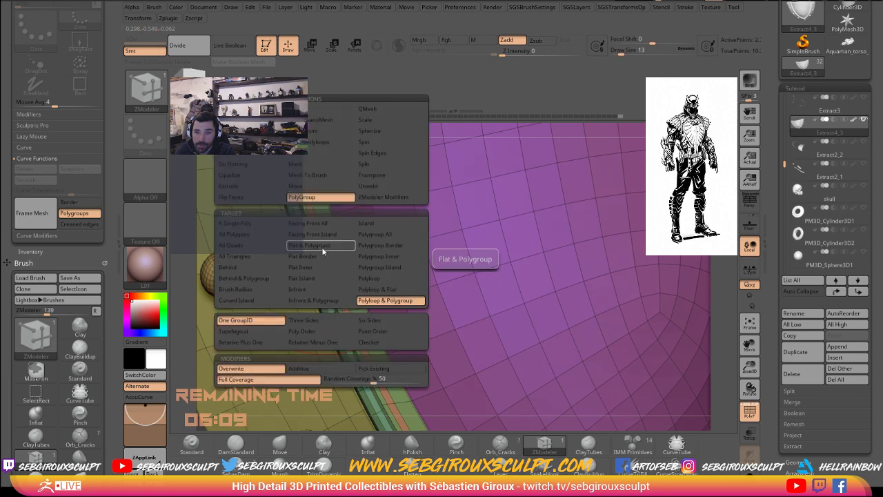
click(236, 190)
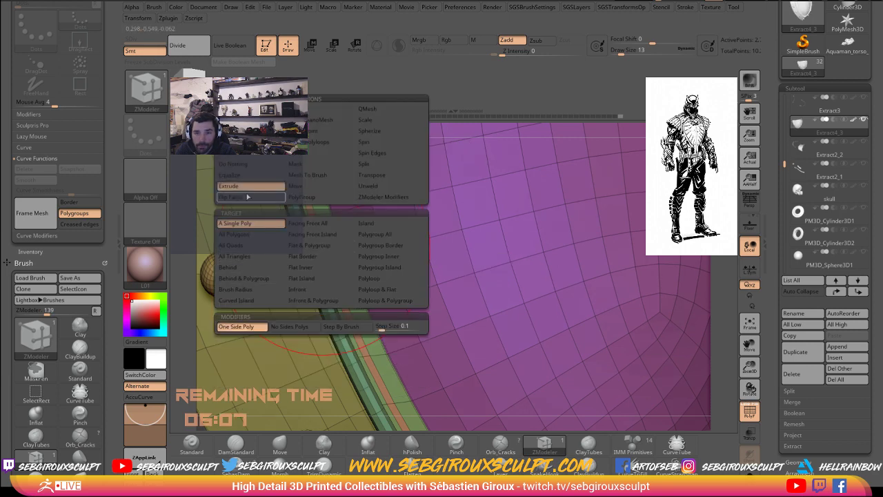
click(387, 268)
mouse_move(334, 283)
mouse_down()
mouse_move(340, 291)
mouse_move(201, 147)
mouse_up()
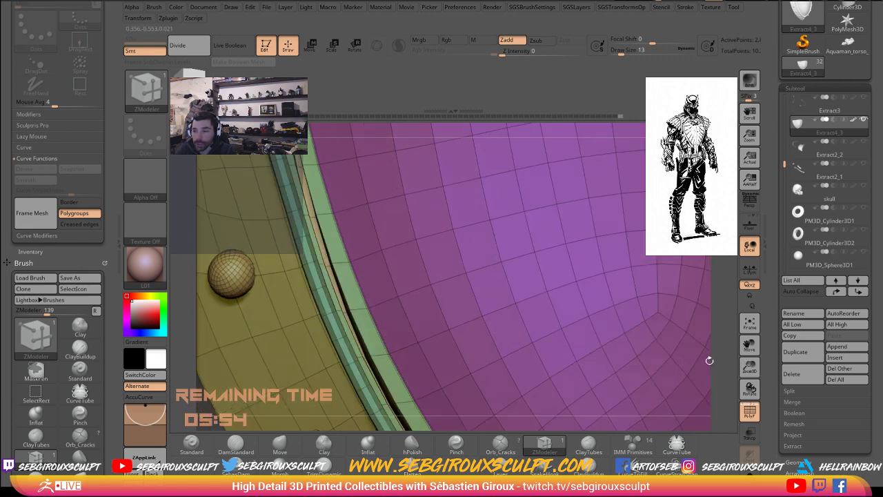
drag(726, 361, 709, 353)
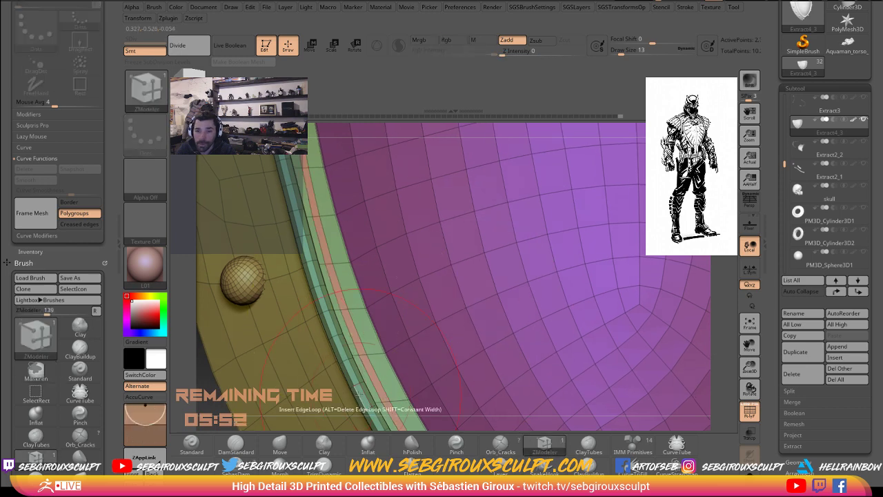
Step: Insert an edge loop splitting the extruded ridge, and frame the whole pauldron in view
drag(368, 426, 335, 293)
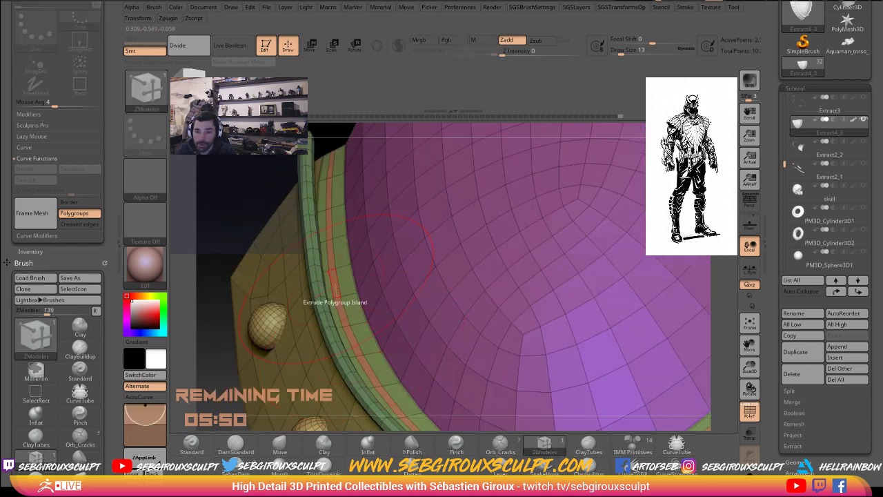
click(335, 291)
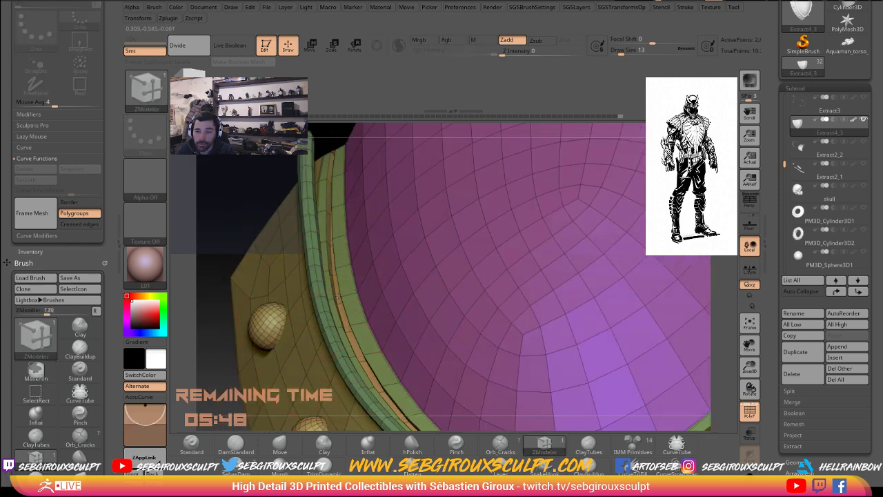
drag(245, 195, 320, 254)
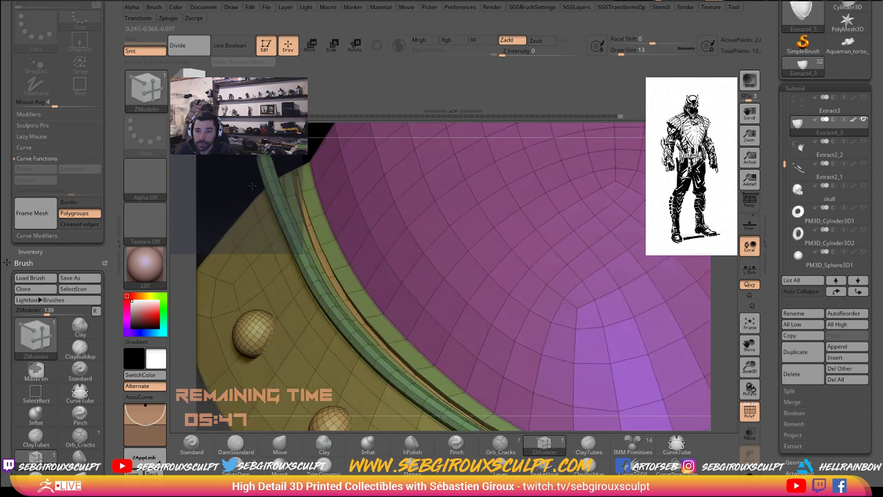
key(space)
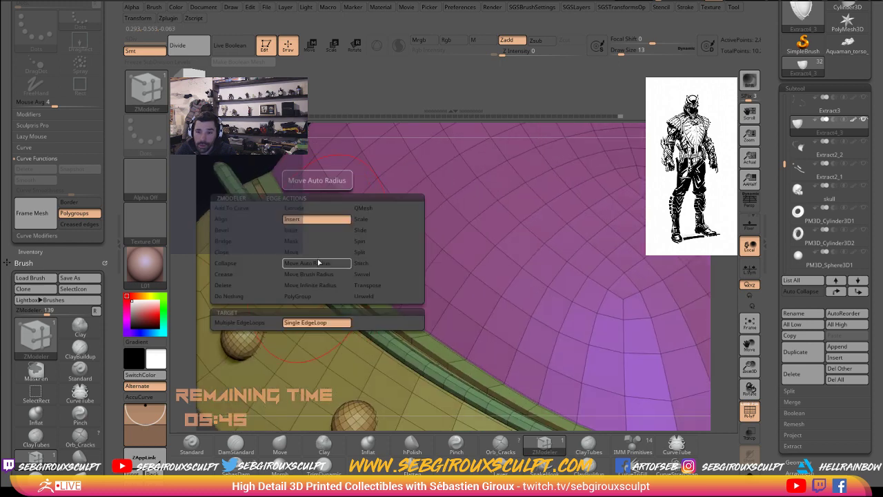
drag(317, 263, 362, 310)
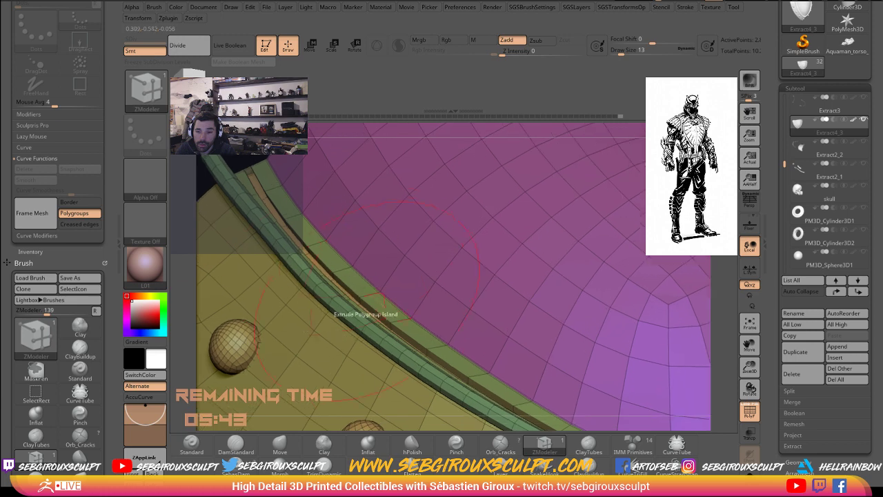
drag(467, 429, 465, 402)
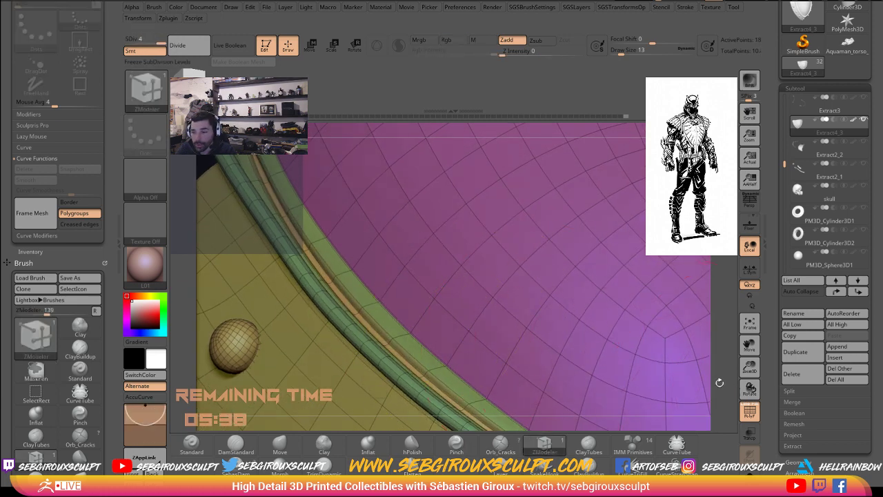
key(f)
drag(612, 319, 681, 376)
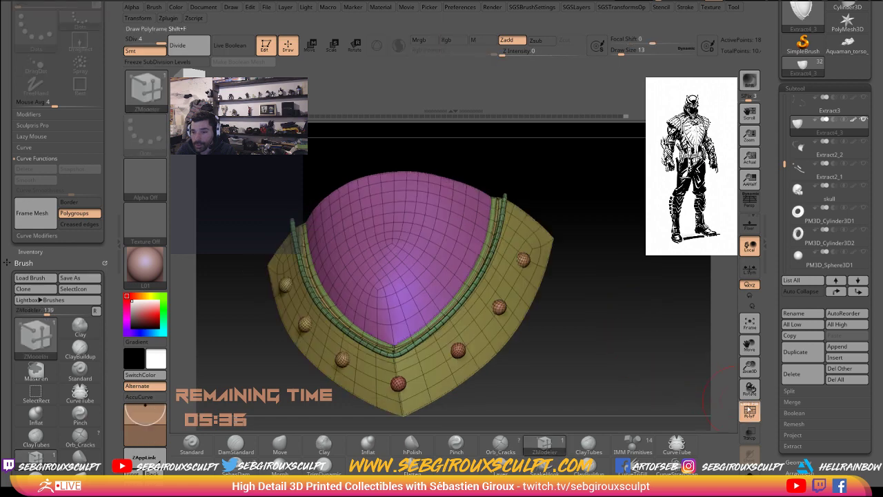
Step: Inspect the rim tip and lower studs with polygroup display toggled off and back on
click(749, 410)
mouse_move(629, 357)
mouse_down()
mouse_move(653, 382)
mouse_move(623, 365)
mouse_move(626, 326)
mouse_move(537, 258)
mouse_up()
drag(619, 324, 407, 357)
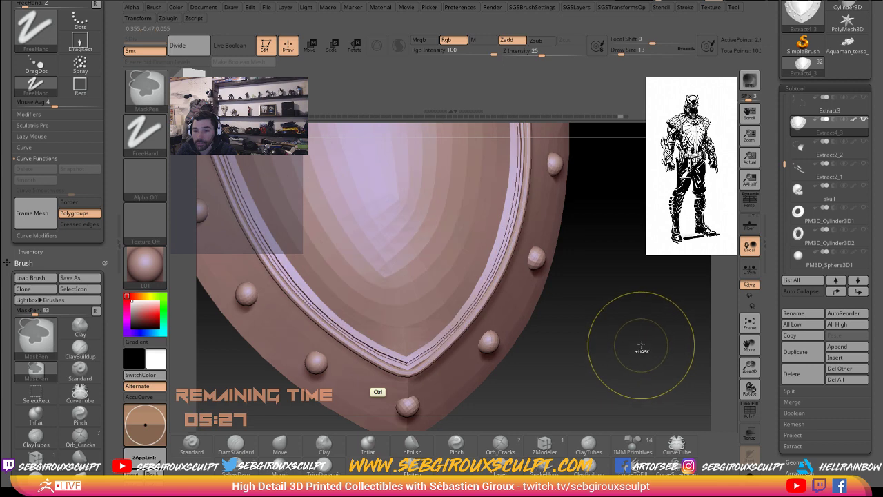
mouse_move(641, 345)
alt+mouse_down()
mouse_move(642, 288)
mouse_move(750, 388)
alt+mouse_up()
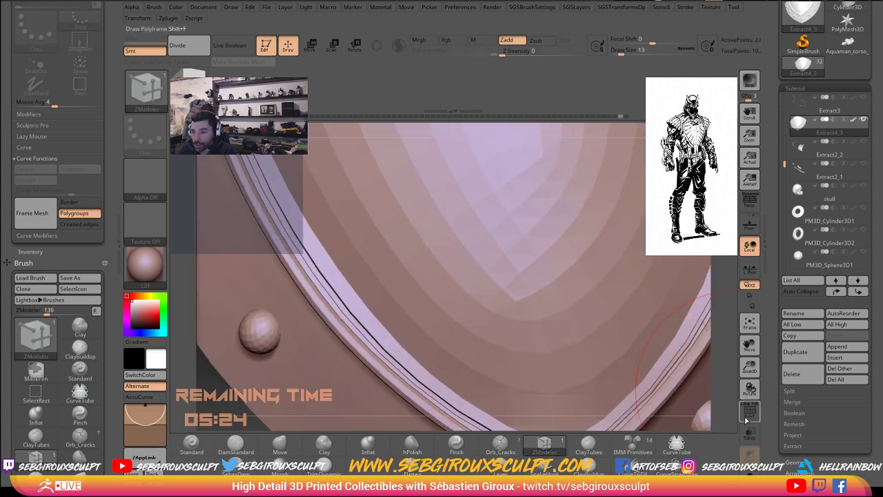
click(747, 415)
alt+drag(664, 425, 555, 298)
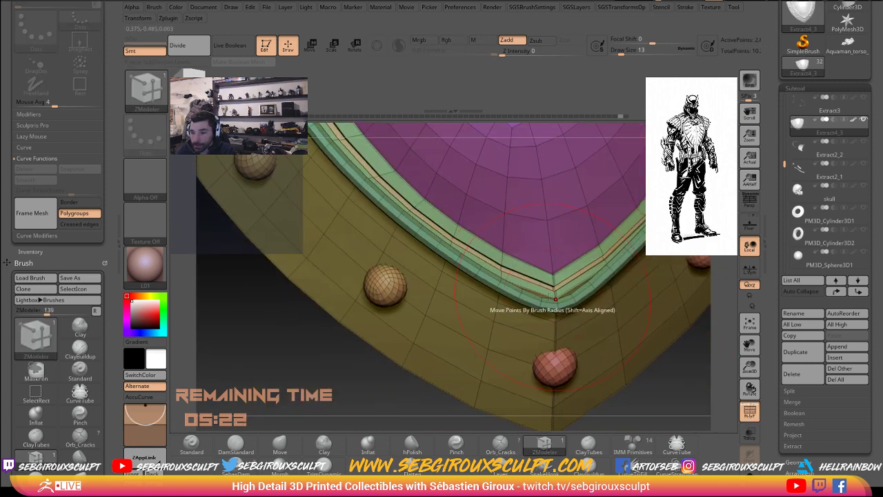
alt+drag(662, 358, 692, 429)
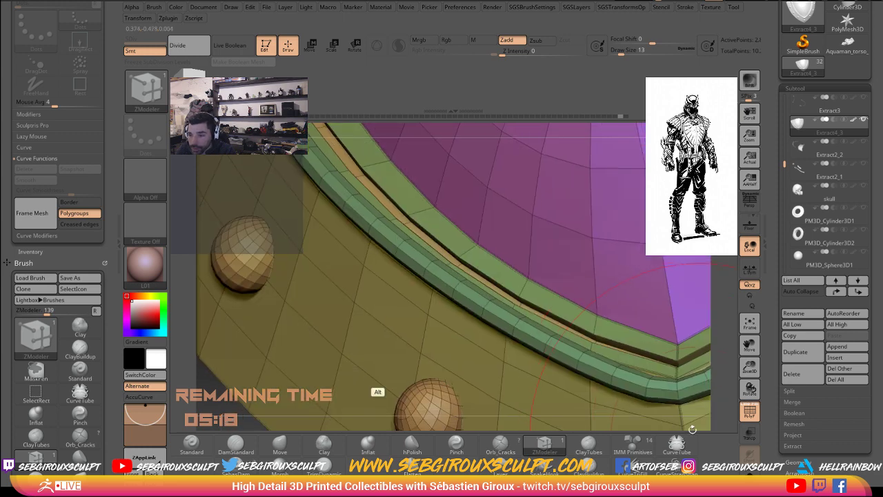
mouse_move(692, 429)
alt+mouse_down()
mouse_move(536, 345)
mouse_move(364, 187)
alt+mouse_up()
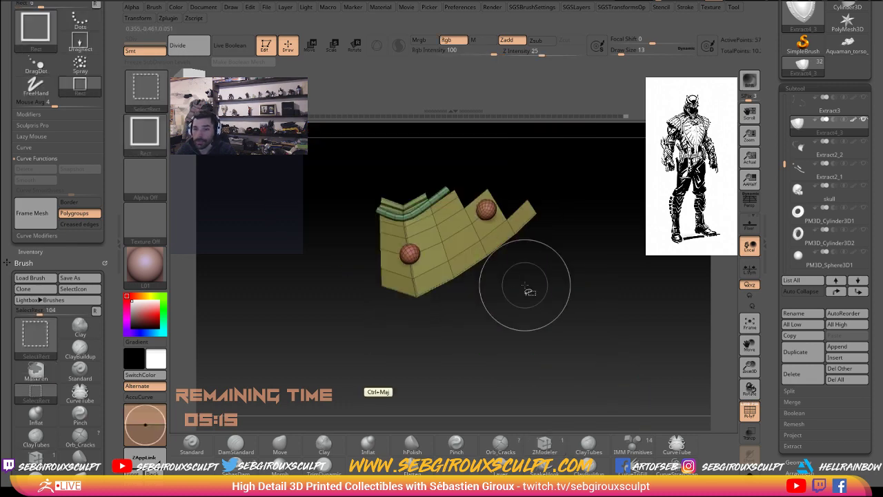
Step: Hide the stud and right-hand panels to isolate the trim band from below
mouse_move(528, 290)
alt+mouse_down()
mouse_move(299, 175)
mouse_move(611, 366)
mouse_move(295, 246)
alt+mouse_up()
ctrl+alt+shift+drag(634, 345, 476, 187)
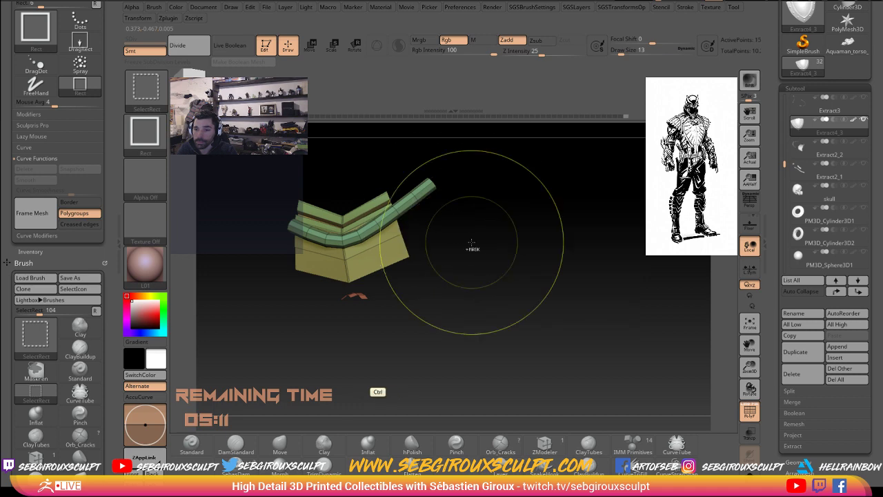
drag(473, 248, 581, 302)
drag(485, 216, 467, 278)
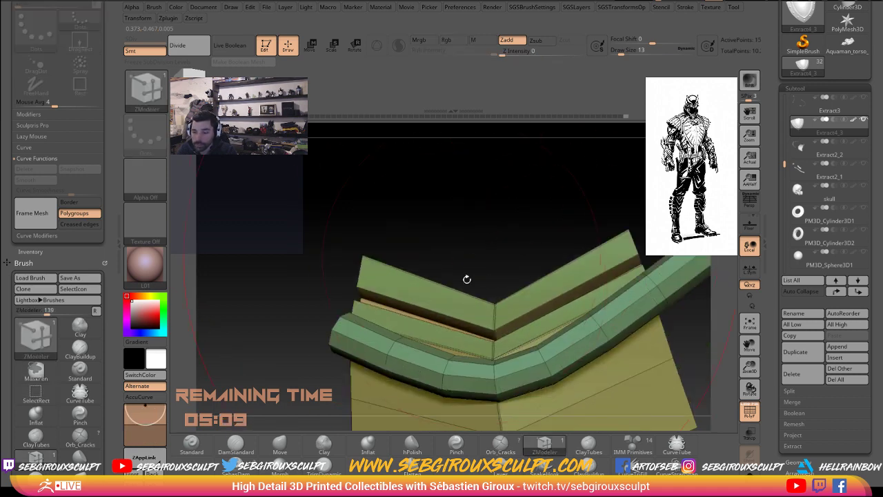
drag(513, 258, 575, 239)
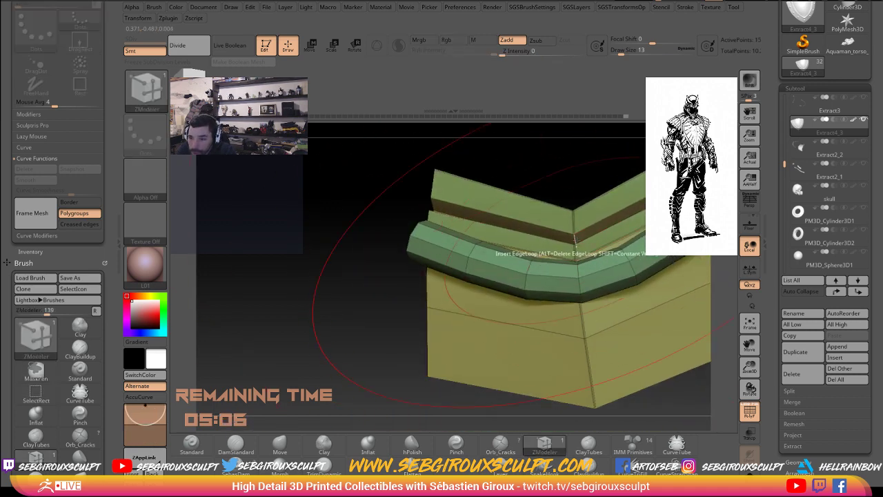
Step: Crease the trim band's edge loops using Crease with the EdgeLoop Complete target
key(space)
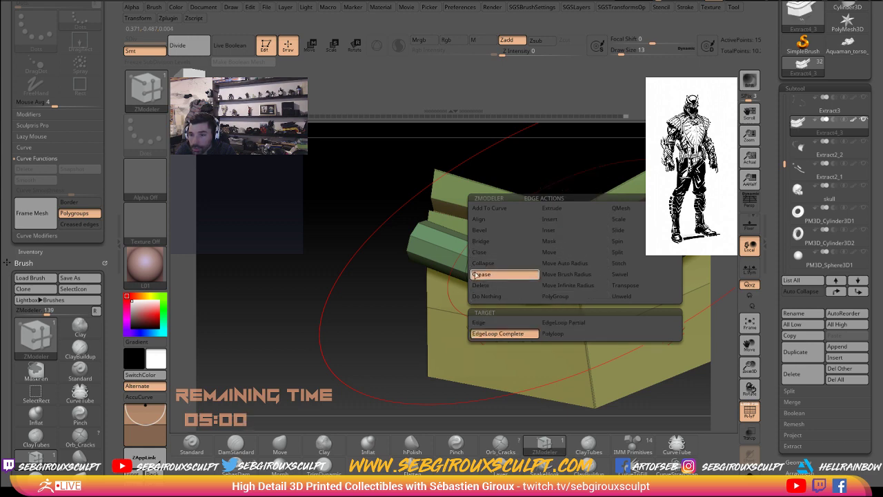
click(566, 274)
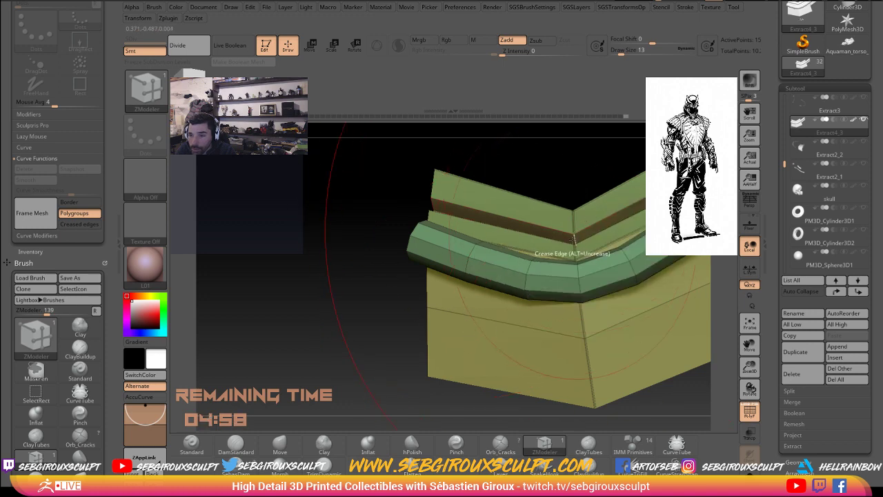
drag(580, 190, 573, 241)
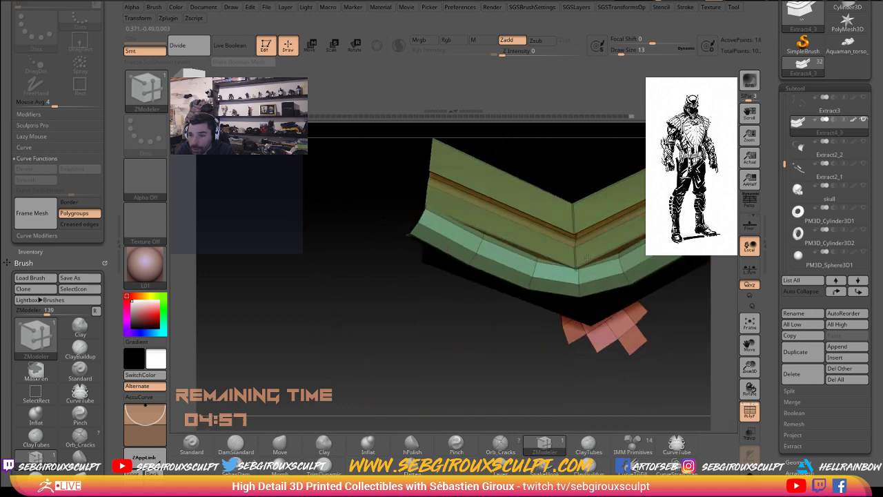
mouse_move(410, 357)
mouse_down()
mouse_move(374, 271)
mouse_move(350, 296)
mouse_up()
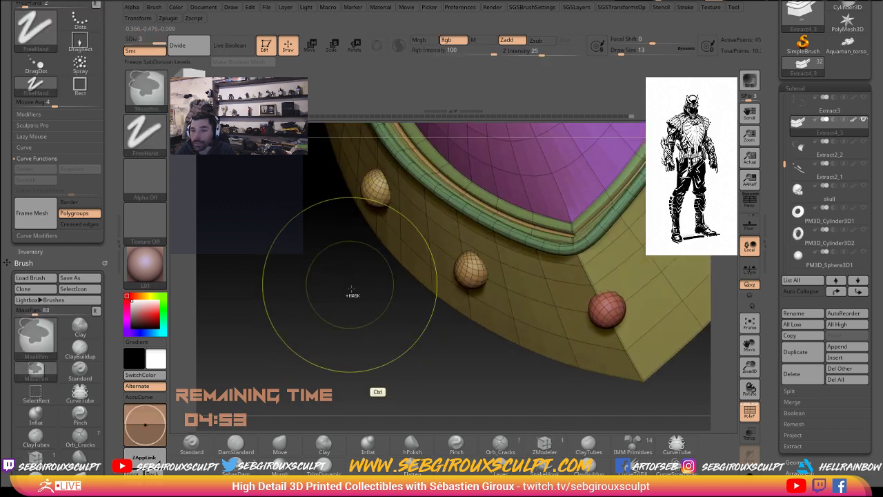
Step: Subdivide the shield to preview the crisp trim and smooth rivets, then step down levels
key(ctrl+d)
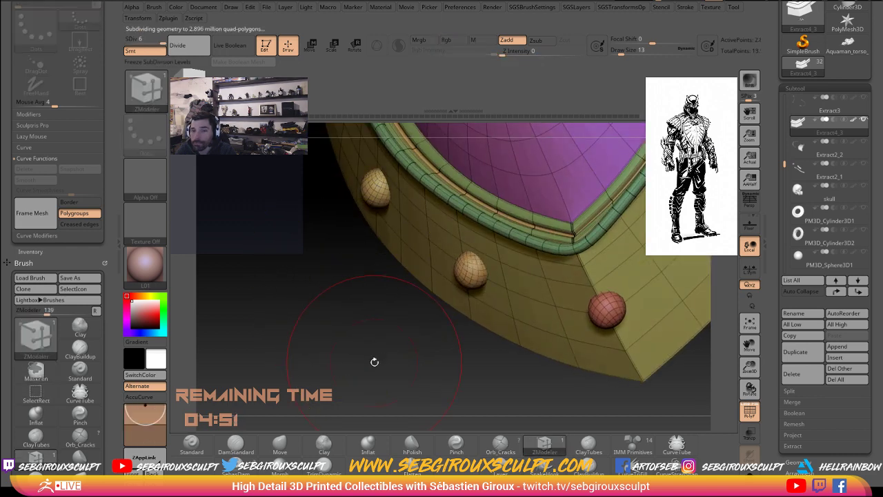
drag(382, 366, 357, 354)
key(shift+d)
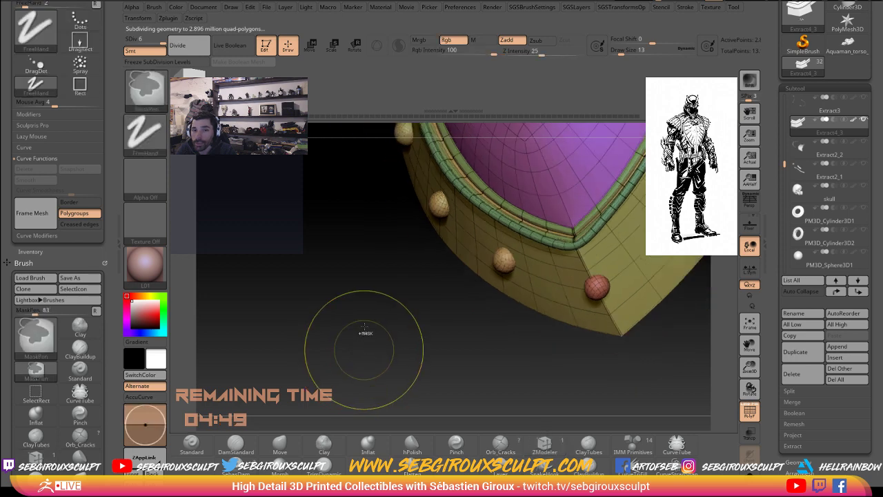
drag(375, 324, 407, 331)
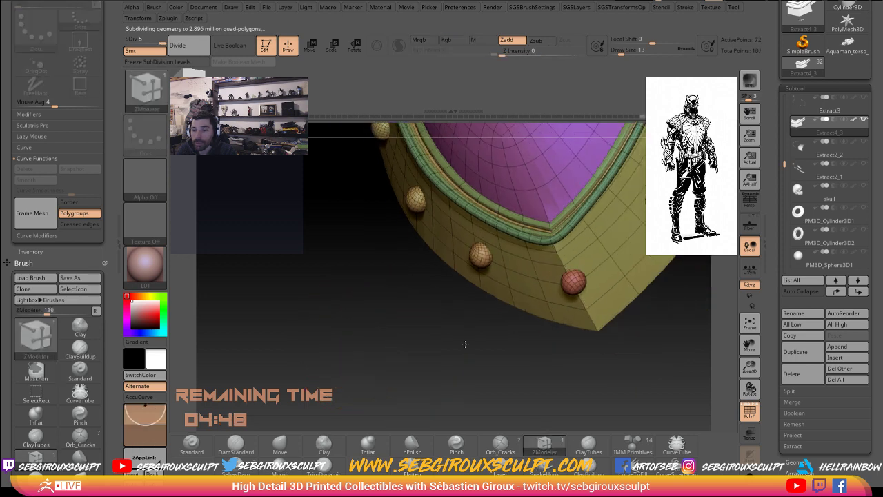
click(749, 412)
drag(656, 357, 596, 284)
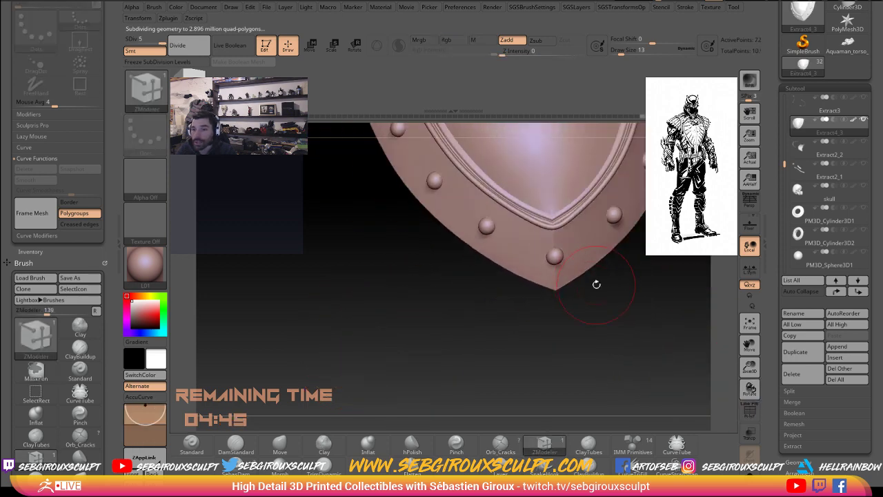
key(shift+d)
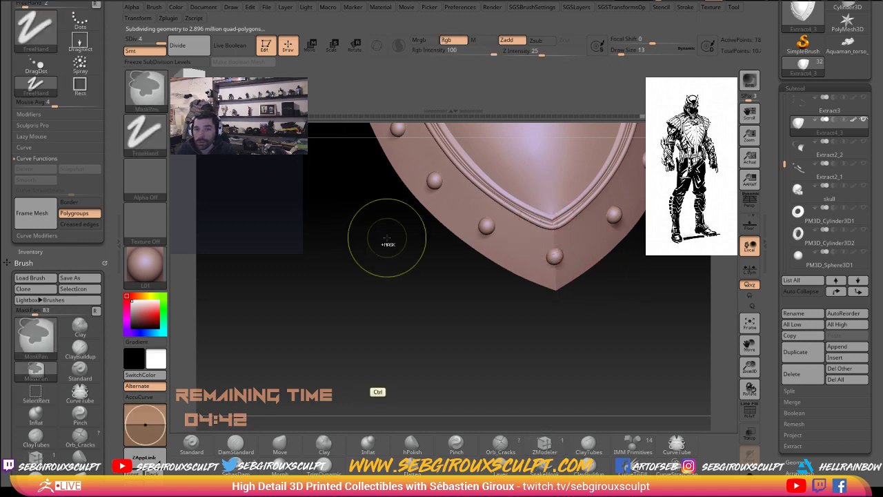
Step: Return to ZModeler at the lowest subdivision level, briefly isolating the rim then showing all
key(b)
key(z)
key(m)
key(shift+d)
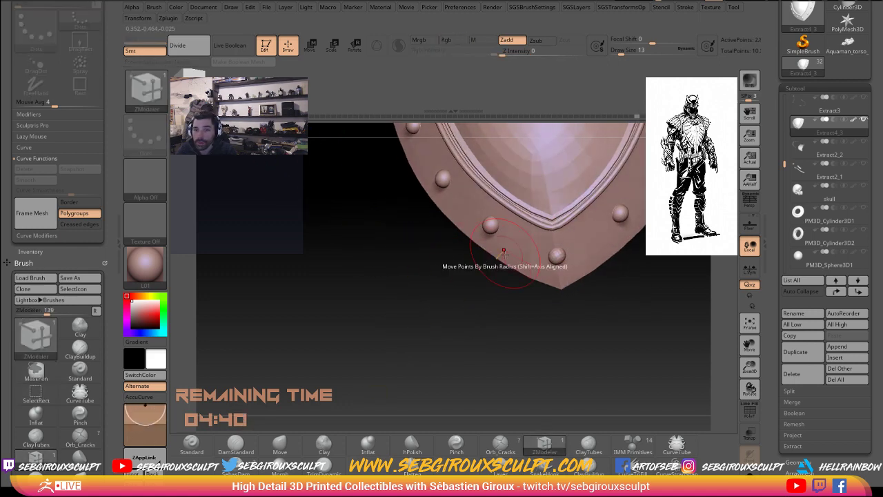
key(ctrl+shift)
ctrl+shift+click(595, 256)
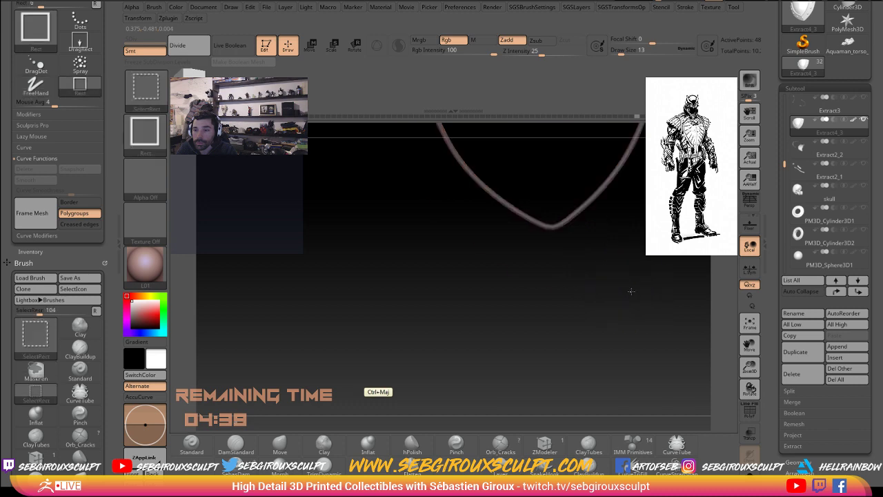
ctrl+shift+click(617, 292)
Step: Switch to the Move brush and enlarge it from 6 to 14
key(b)
key(m)
key(v)
key(d)
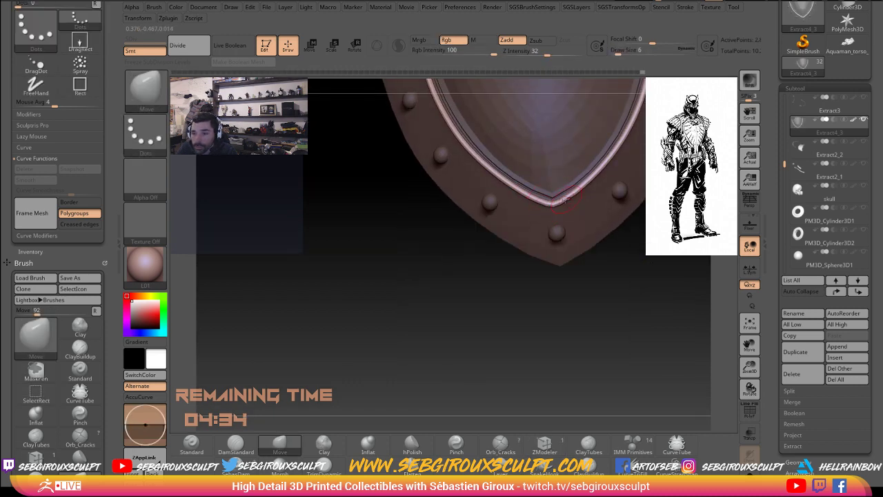
key(s)
drag(560, 200, 570, 198)
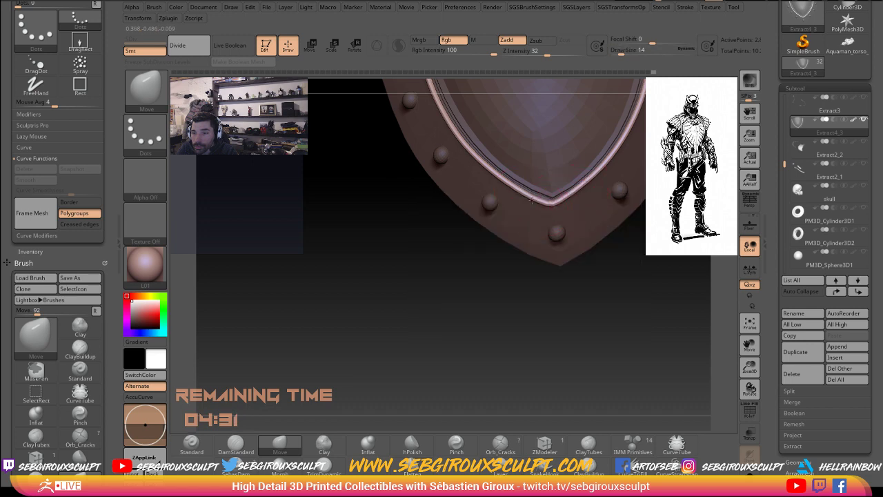
Step: Subdivide again, inspect the rim and rivets, and turn polygroup display back on
key(ctrl+d)
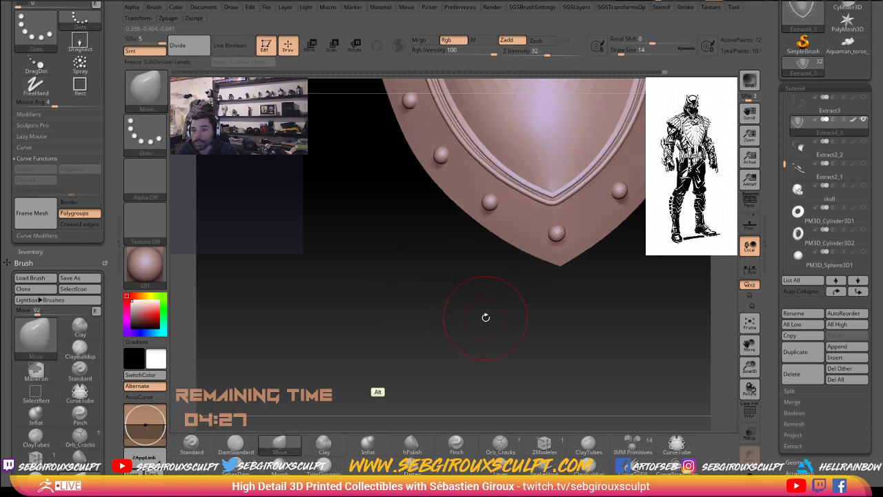
mouse_move(486, 317)
mouse_down()
mouse_move(509, 335)
mouse_move(569, 322)
mouse_move(552, 332)
mouse_move(581, 337)
mouse_move(507, 269)
mouse_up()
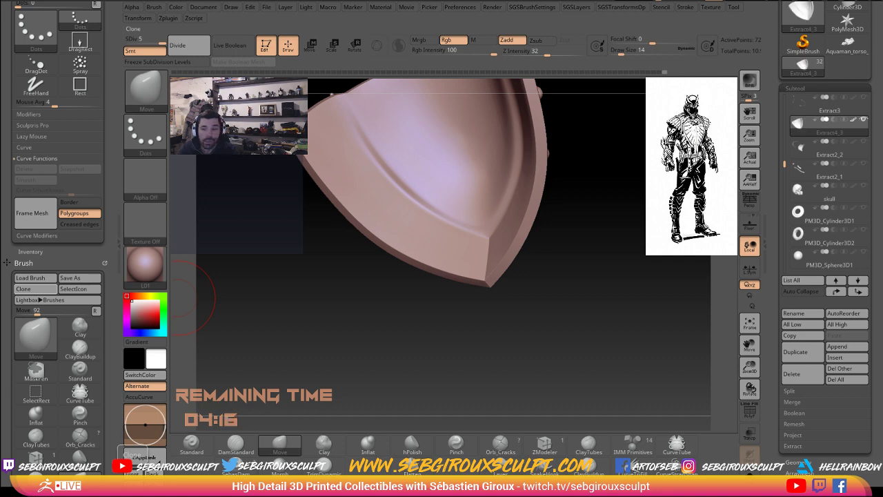
mouse_move(547, 339)
mouse_down()
mouse_move(500, 346)
mouse_move(474, 339)
mouse_move(572, 344)
mouse_move(503, 294)
mouse_up()
mouse_move(544, 321)
mouse_down()
mouse_move(432, 303)
mouse_move(507, 304)
mouse_up()
key(space)
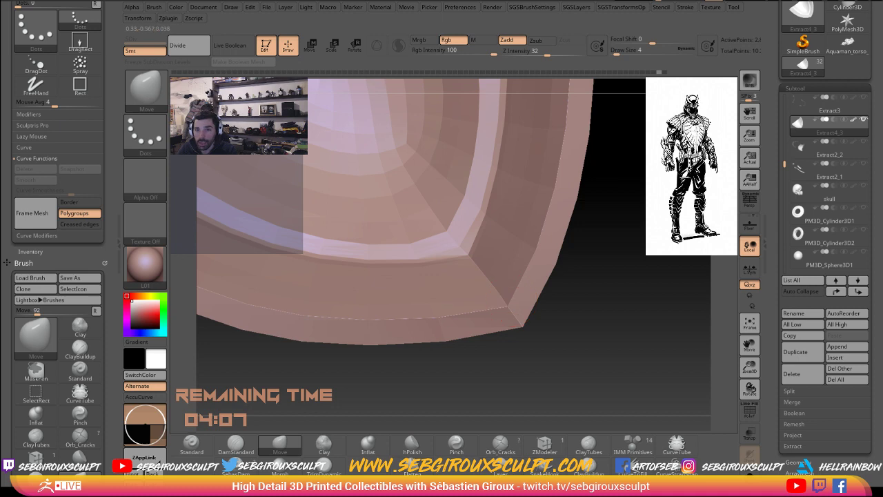
drag(605, 312, 615, 298)
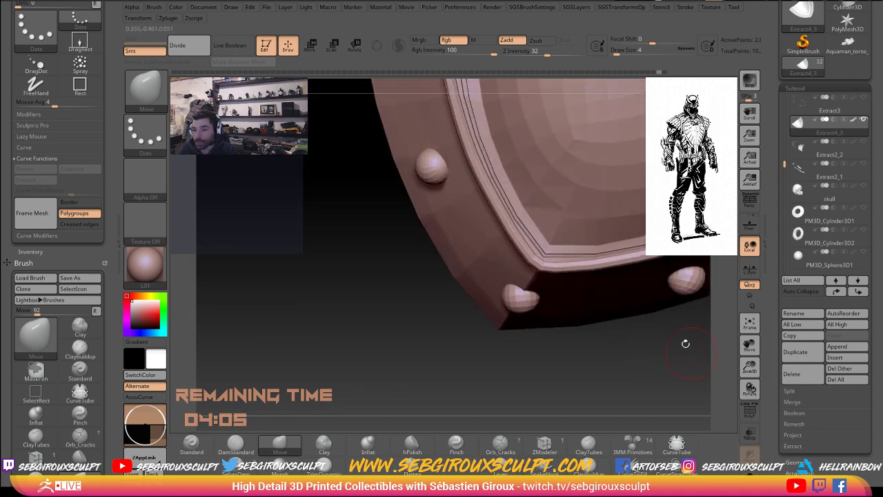
click(750, 412)
drag(690, 373, 546, 312)
Step: Insert a lengthwise edge loop along the purple rim band with ZModeler's Insert Edge
key(b)
key(z)
key(m)
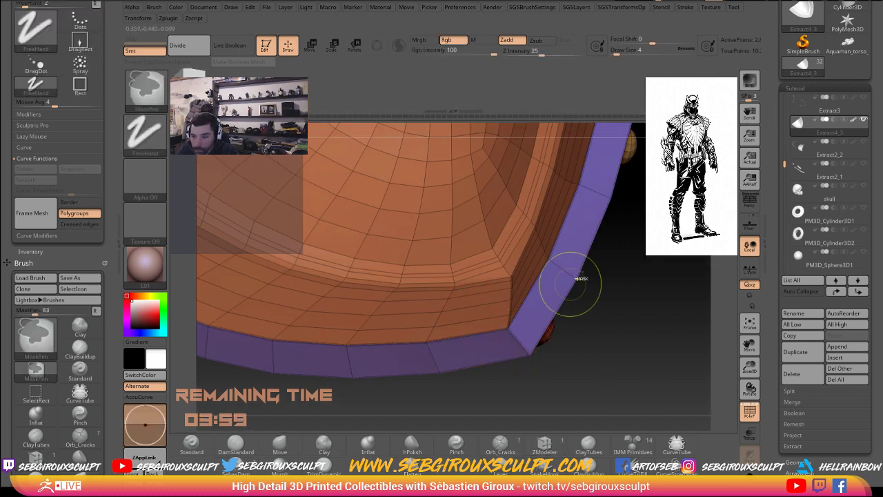
key(ctrl)
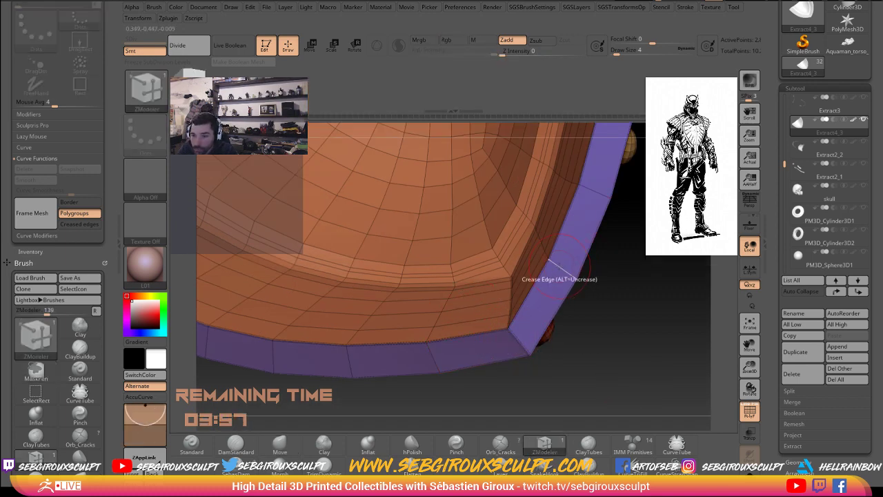
key(space)
click(542, 230)
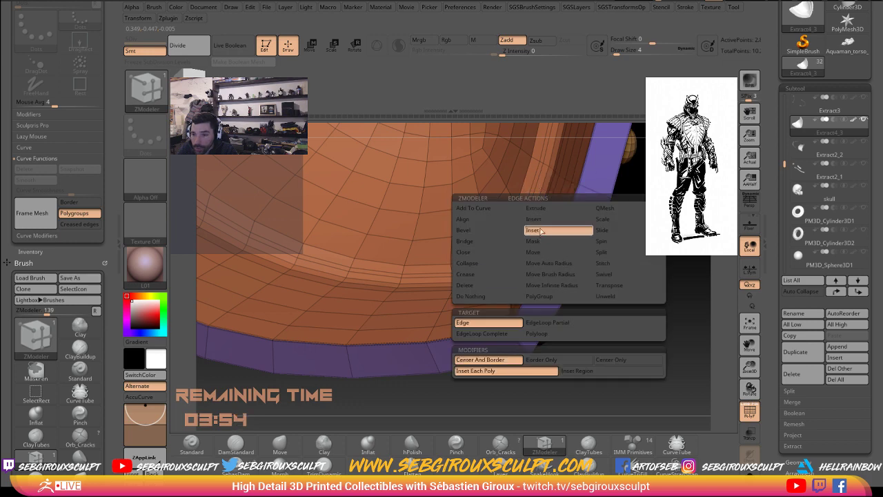
click(543, 220)
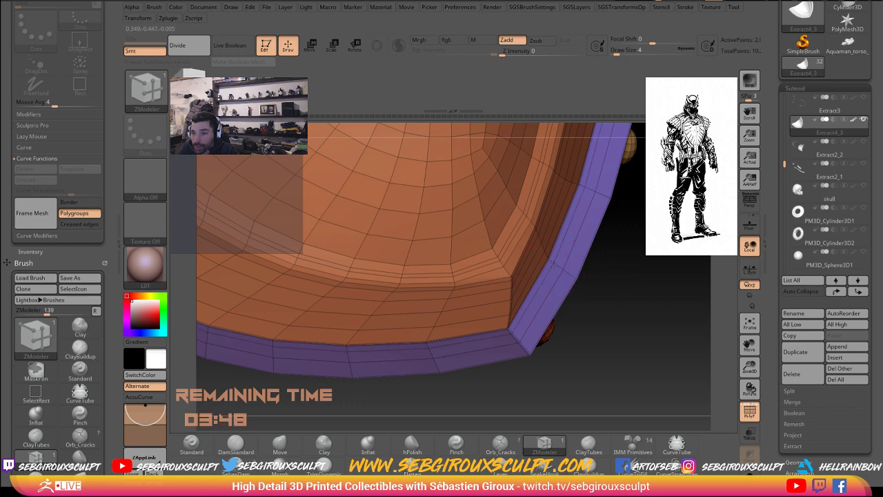
drag(645, 301, 572, 248)
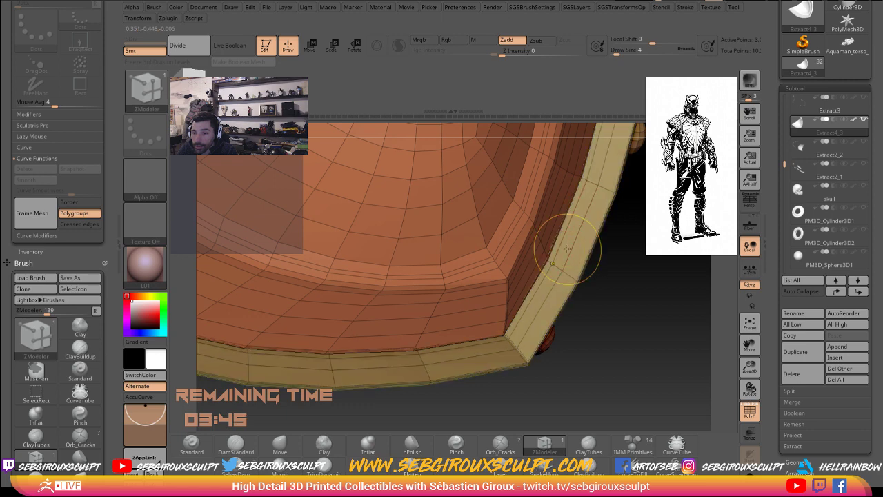
key(space)
Step: Give the rim polyloop its own polygroup using PolyGroup with a Polyloop target
click(545, 198)
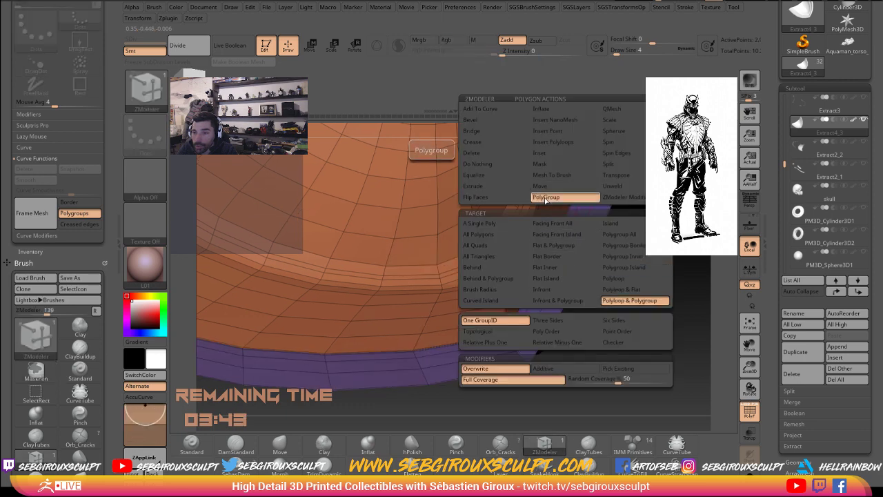
mouse_move(587, 198)
mouse_down()
mouse_move(587, 352)
mouse_move(640, 357)
mouse_move(623, 318)
mouse_move(456, 230)
mouse_up()
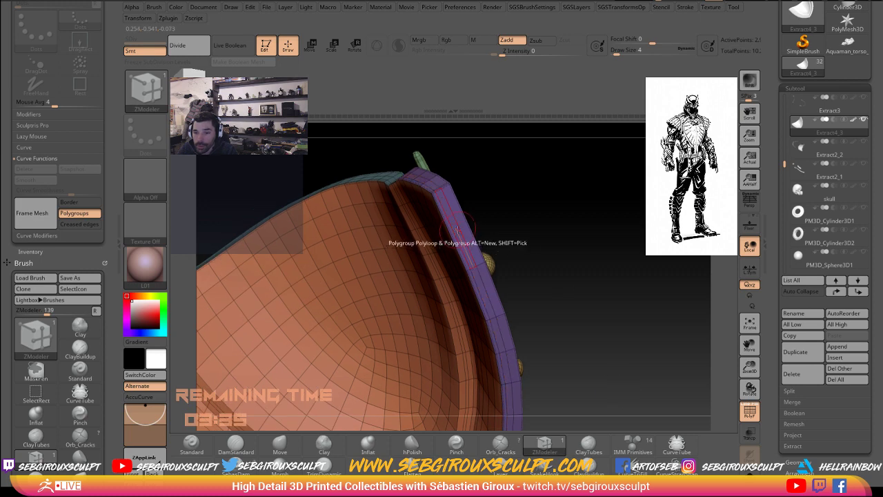
key(space)
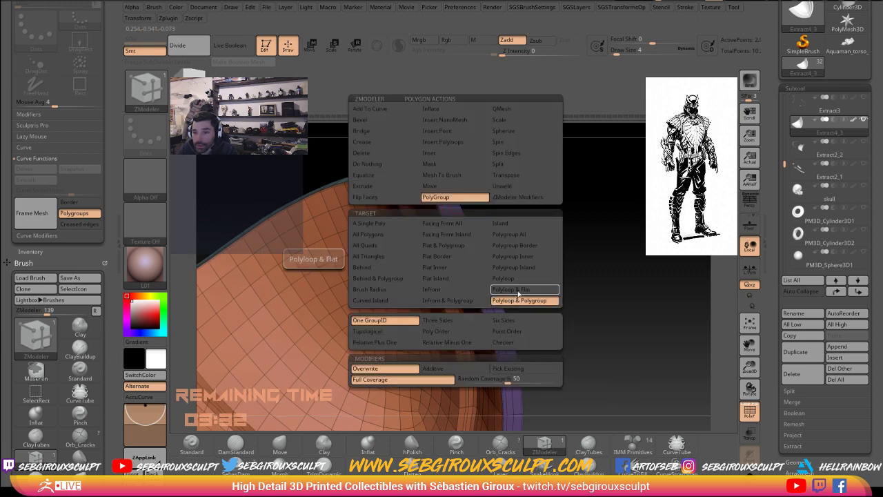
click(518, 300)
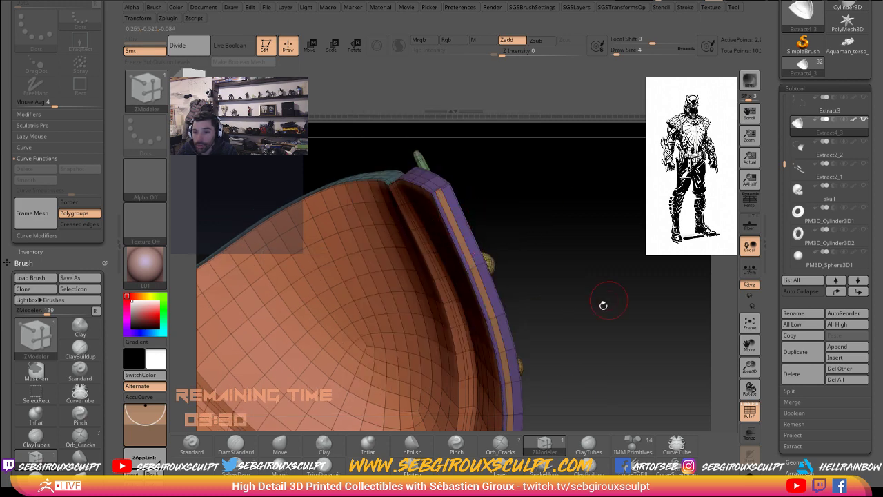
mouse_move(603, 304)
mouse_down()
mouse_move(643, 318)
mouse_move(583, 365)
mouse_up()
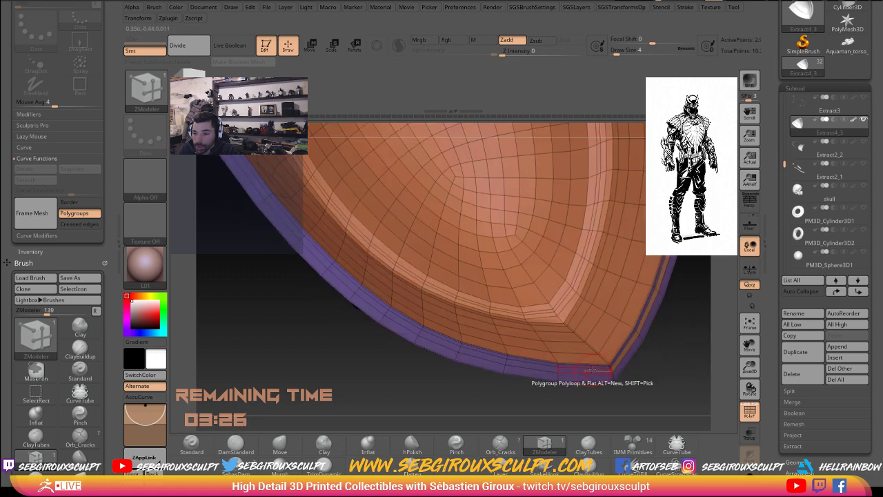
click(400, 321)
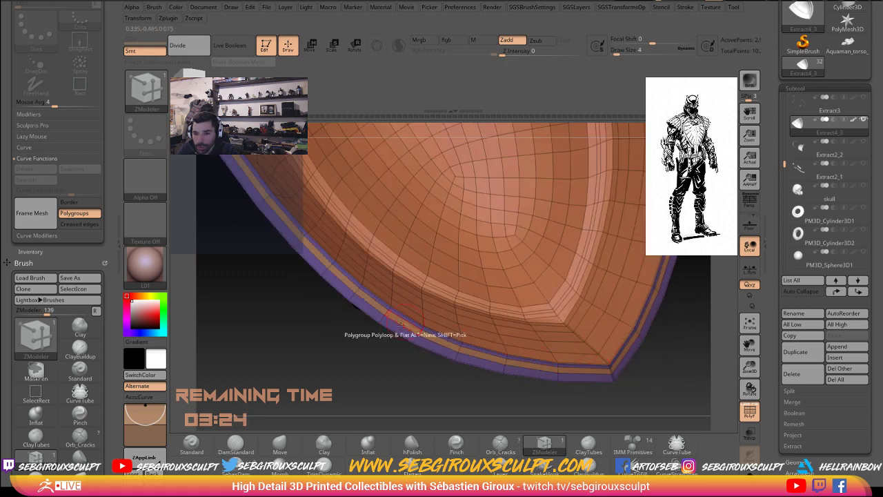
Step: Extrude the rim polygroup island outward into a raised trim band, then hide polyframes
key(space)
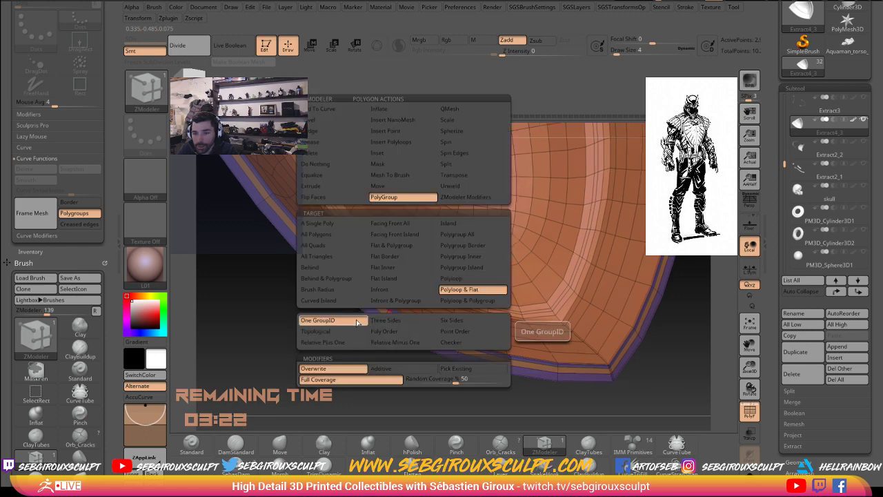
mouse_move(290, 317)
mouse_down()
mouse_move(350, 289)
mouse_move(416, 365)
mouse_move(591, 393)
mouse_move(643, 362)
mouse_move(573, 304)
mouse_move(582, 294)
mouse_up()
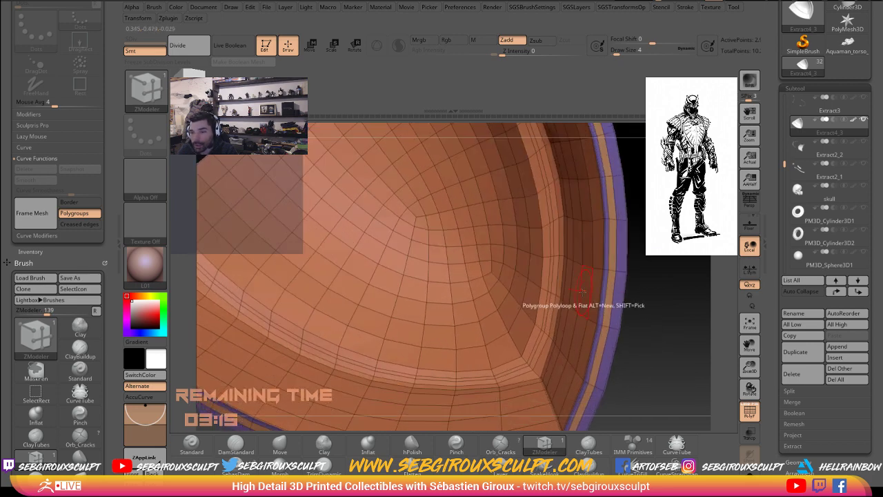
key(space)
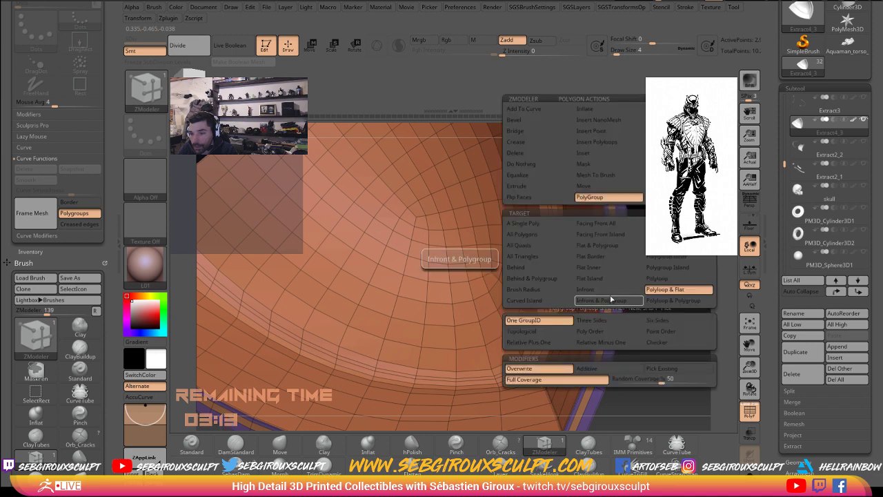
click(538, 225)
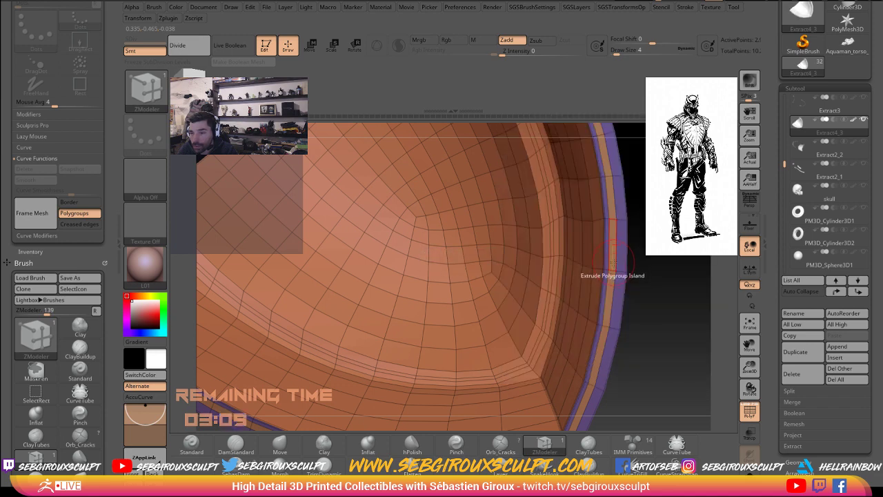
mouse_move(613, 317)
mouse_down()
mouse_move(634, 354)
mouse_move(486, 300)
mouse_move(486, 353)
mouse_move(453, 345)
mouse_move(486, 351)
mouse_move(464, 336)
mouse_move(481, 334)
mouse_move(646, 353)
mouse_up()
click(749, 411)
mouse_move(697, 376)
mouse_down()
mouse_move(575, 378)
mouse_move(653, 322)
mouse_up()
key(ctrl)
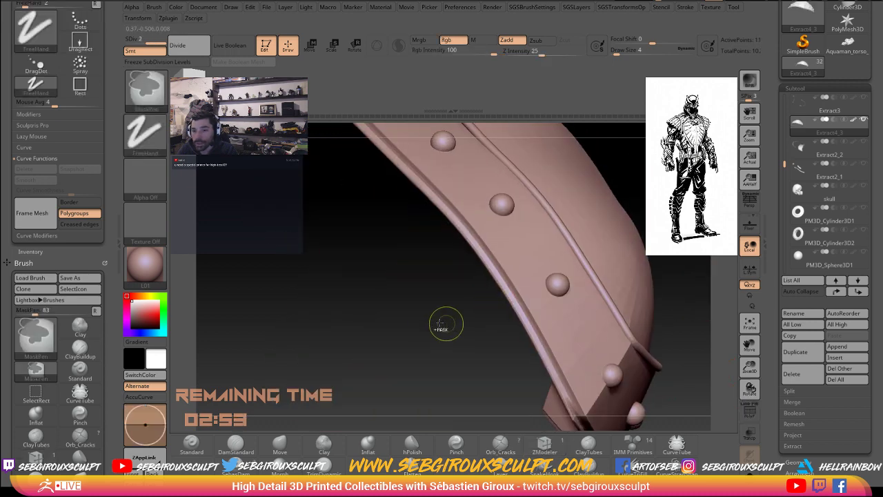
mouse_move(434, 331)
mouse_down()
mouse_move(435, 344)
mouse_move(429, 311)
mouse_move(429, 327)
mouse_move(477, 329)
mouse_move(417, 292)
mouse_up()
click(750, 411)
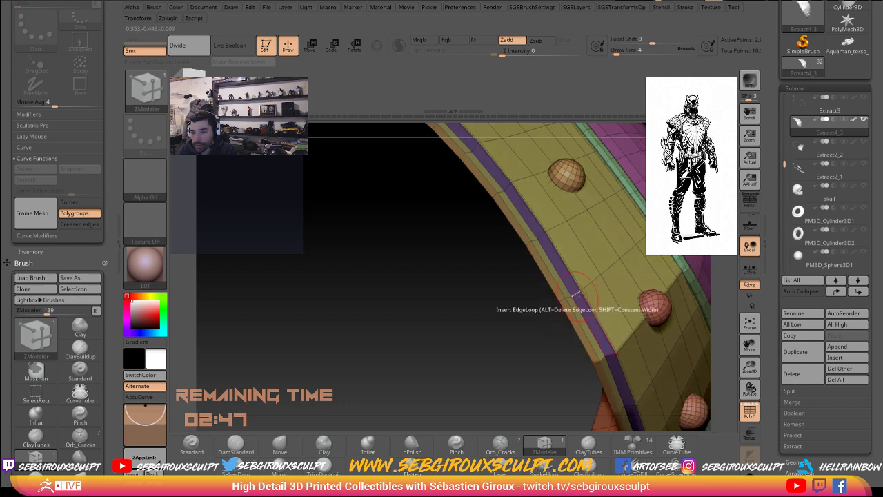
key(space)
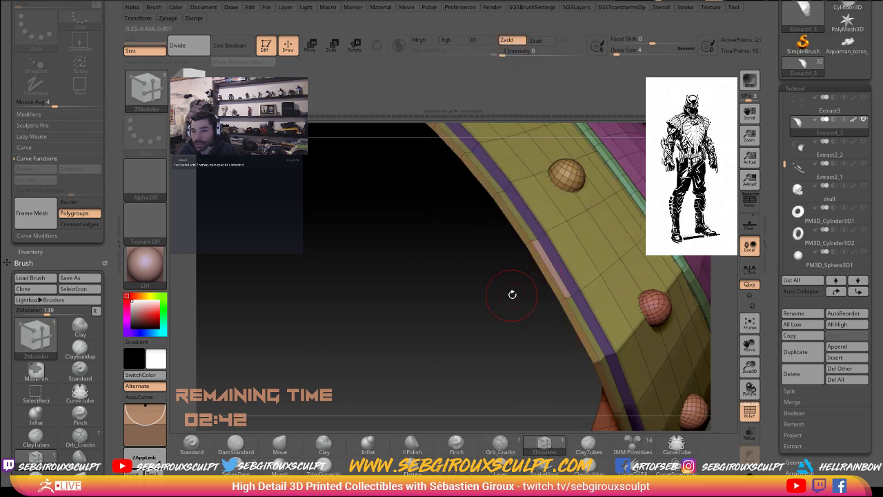
key(space)
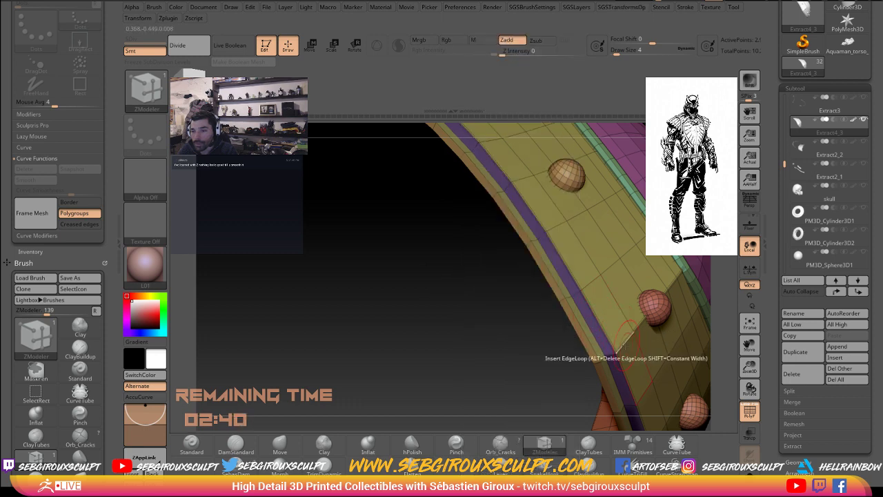
key(space)
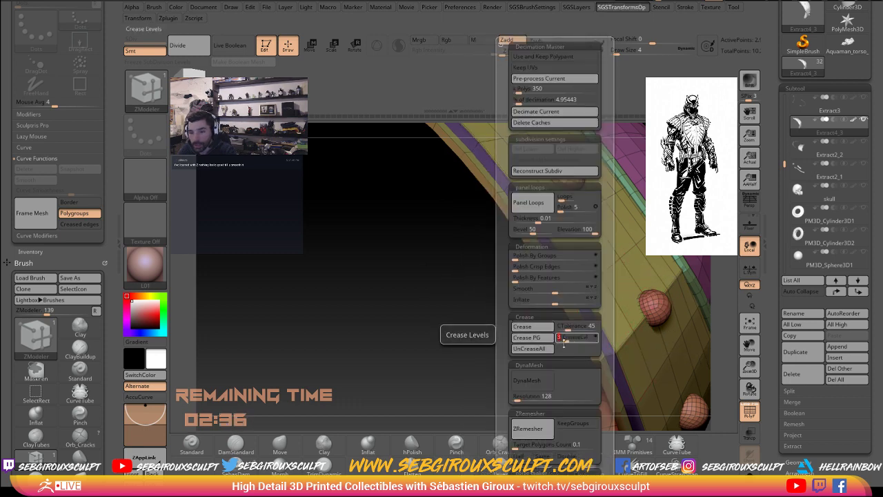
mouse_move(414, 329)
mouse_down()
mouse_move(515, 301)
mouse_move(689, 339)
mouse_up()
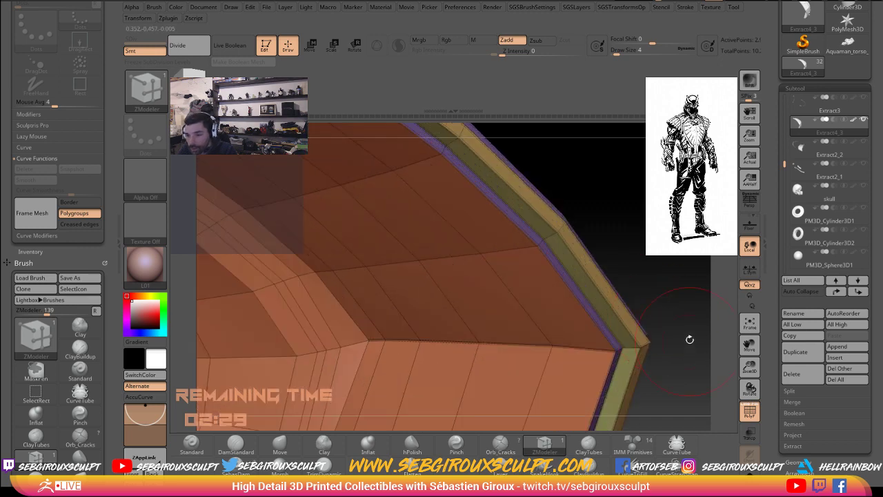
key(space)
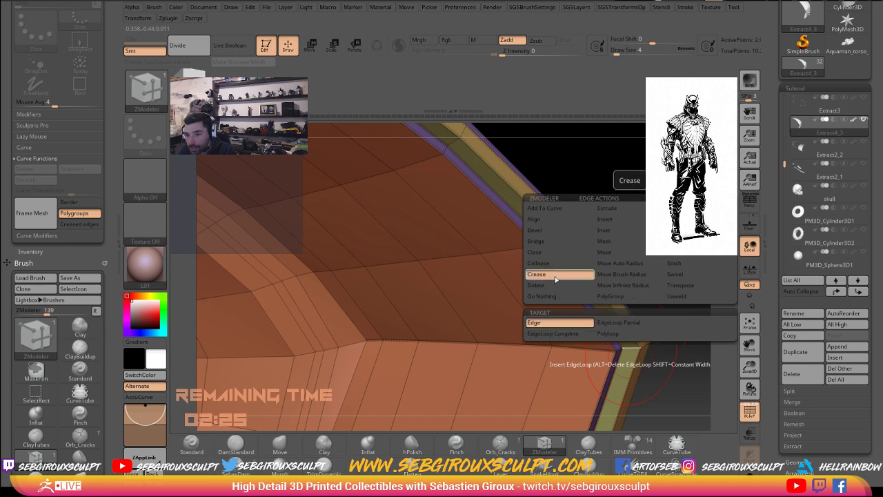
right_drag(621, 348, 628, 341)
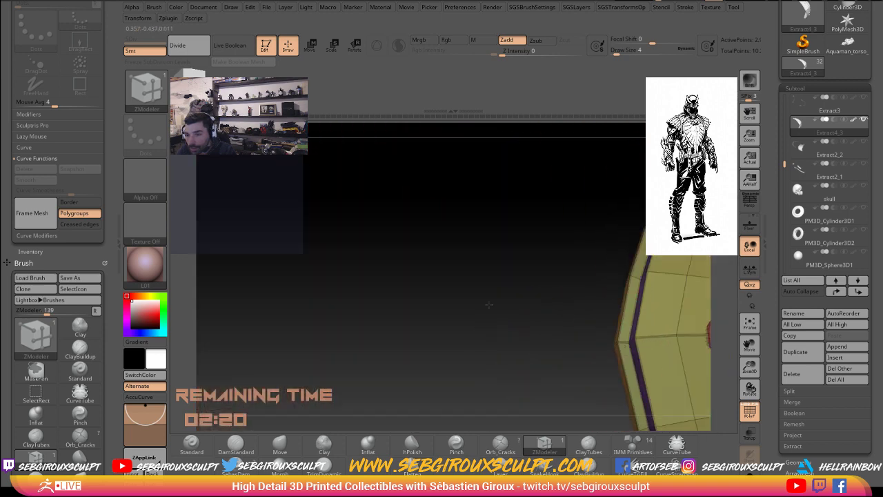
key(ctrl)
mouse_move(556, 321)
right_down()
mouse_move(513, 323)
mouse_move(589, 386)
right_up()
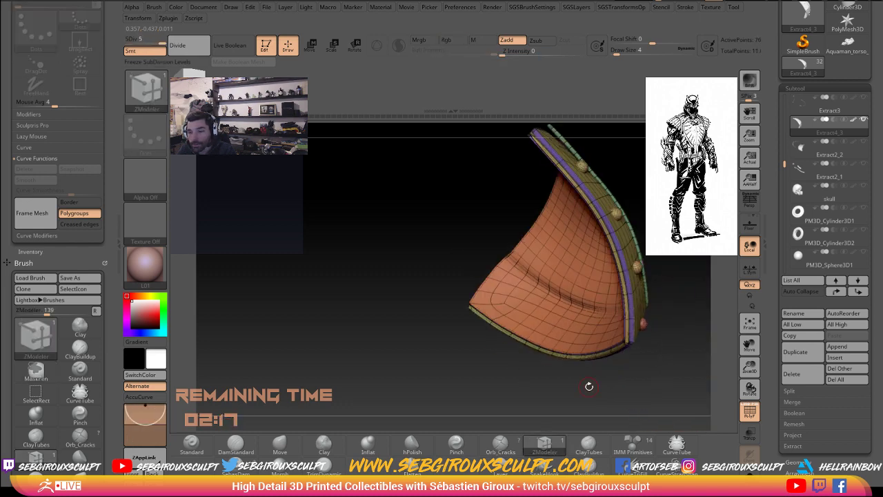
click(749, 412)
mouse_move(667, 380)
right_down()
mouse_move(656, 390)
mouse_move(661, 384)
mouse_move(544, 348)
mouse_move(578, 311)
right_up()
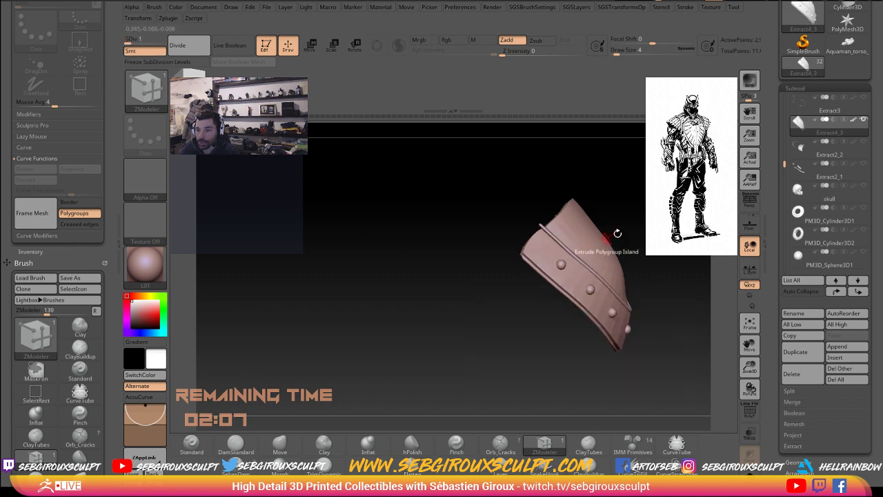
key(b)
key(m)
key(v)
key(space)
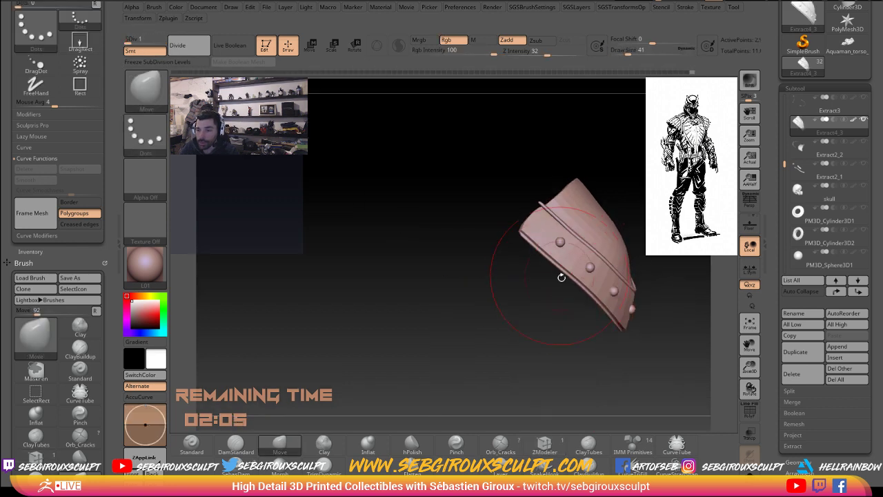
key(space)
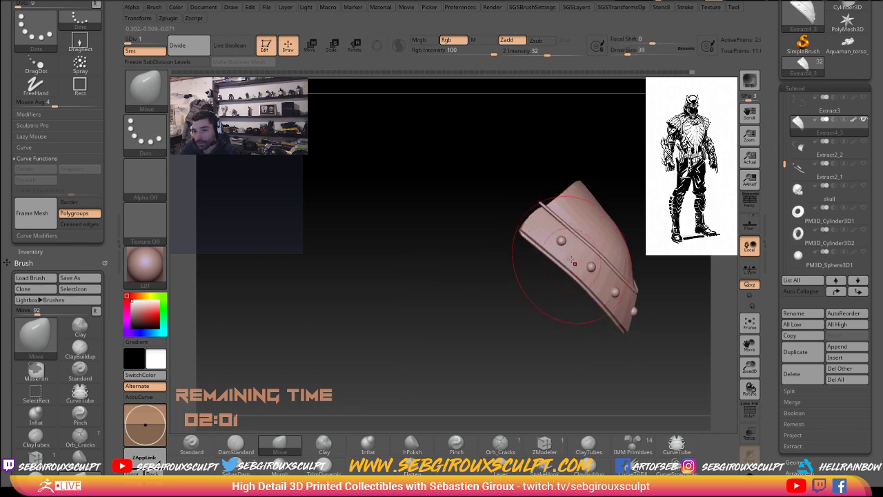
key(space)
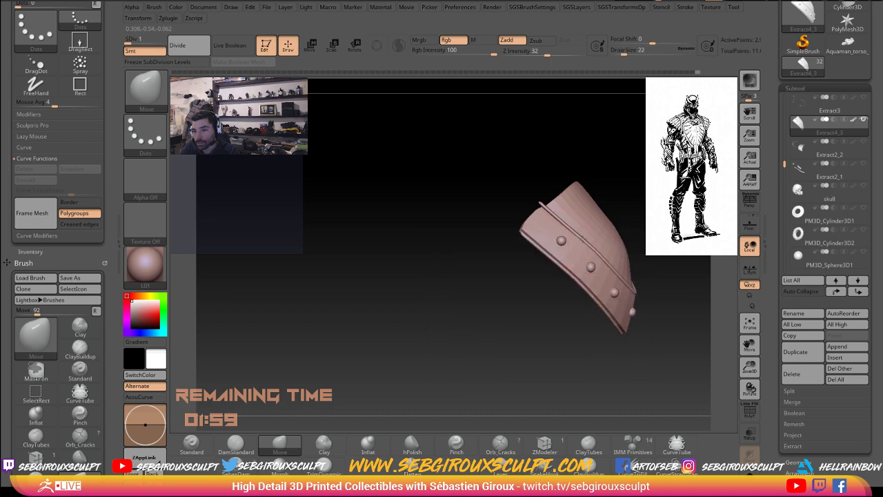
drag(553, 219, 638, 215)
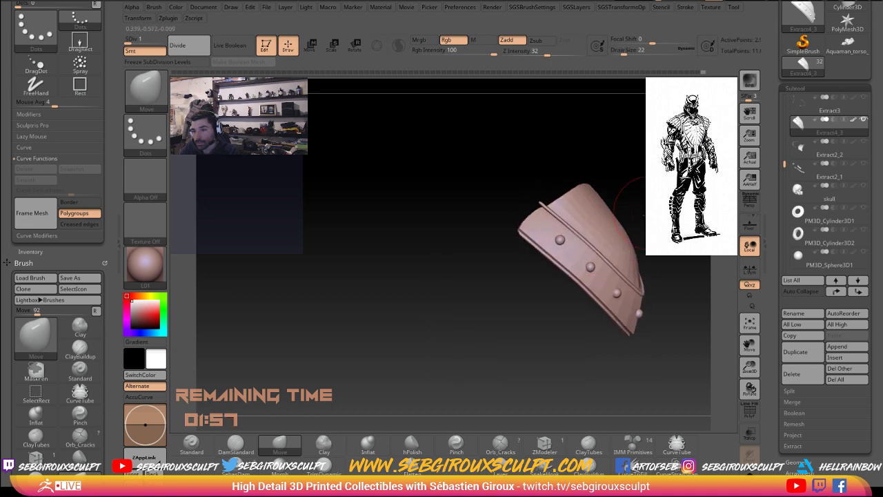
key(ctrl)
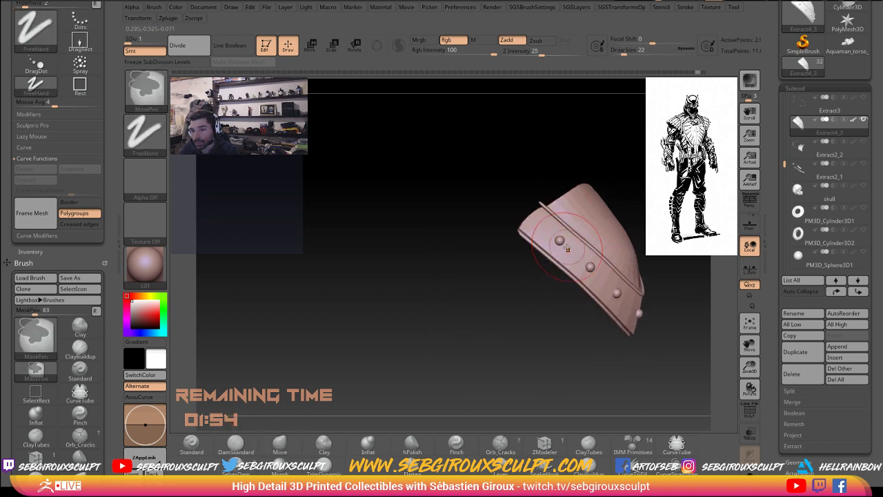
ctrl+shift+click(562, 241)
ctrl+shift+click(589, 276)
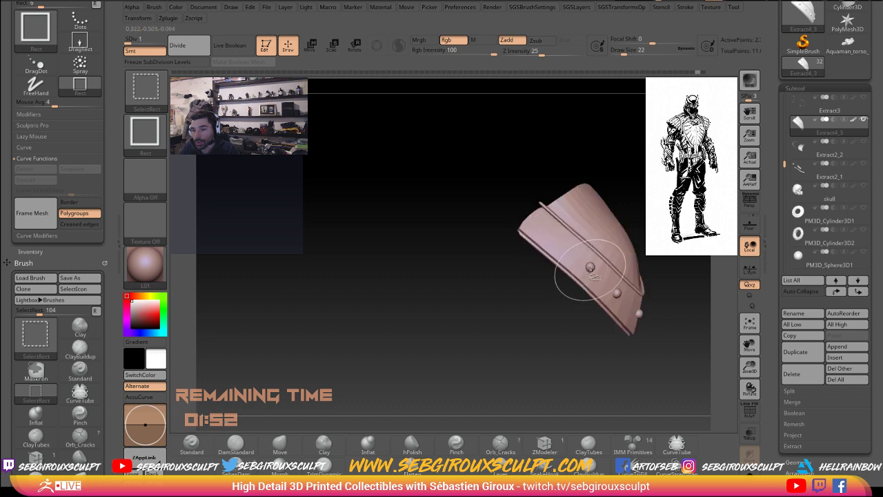
ctrl+shift+click(690, 305)
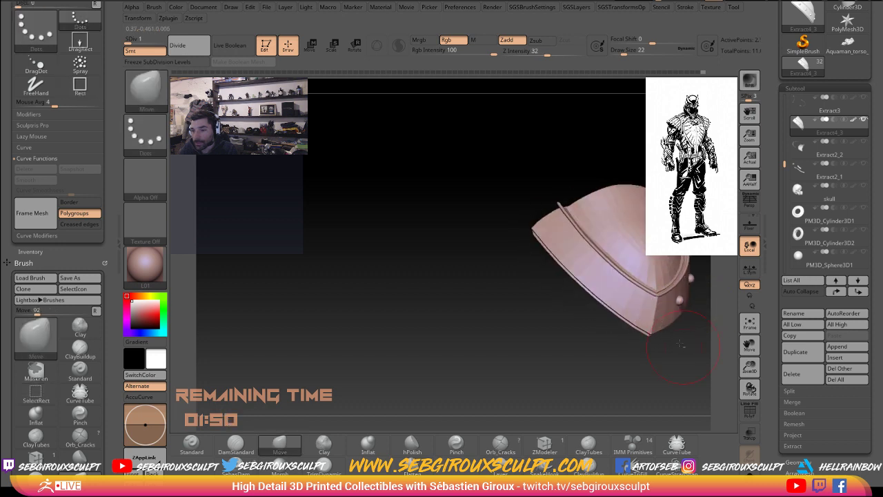
drag(689, 305, 616, 326)
key(ctrl+shift)
drag(655, 289, 651, 290)
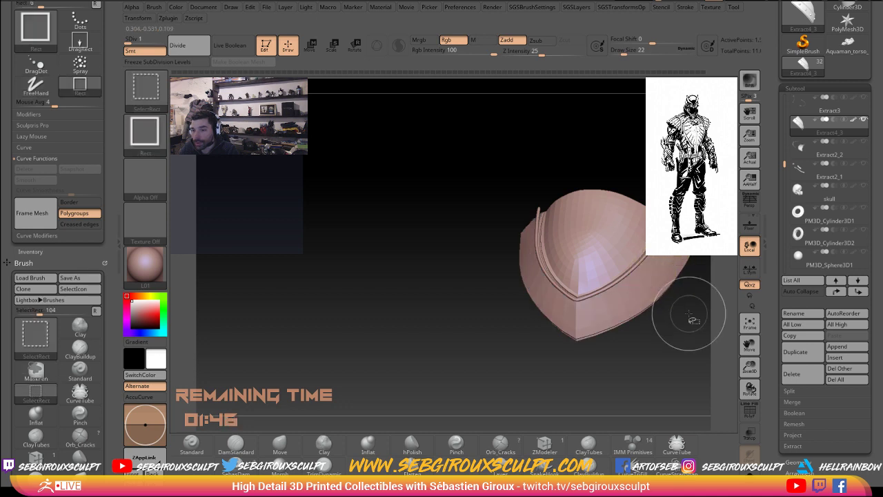
ctrl+shift+drag(692, 317, 686, 321)
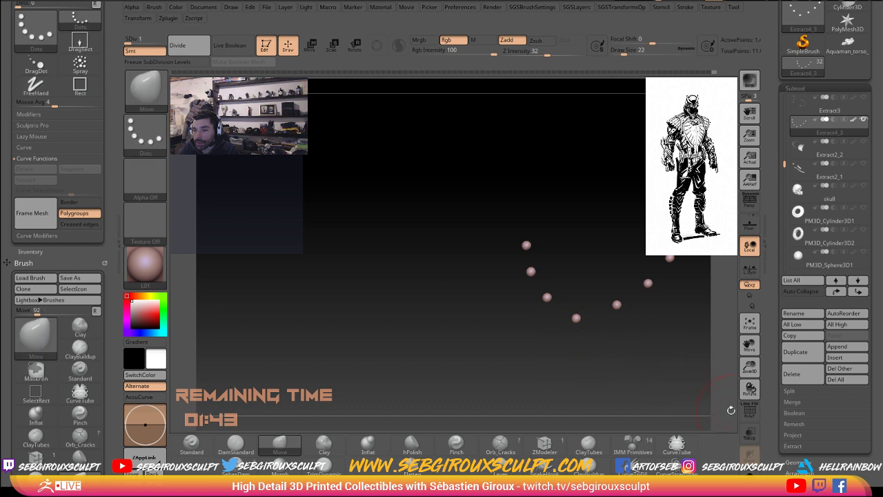
ctrl+shift+click(624, 362)
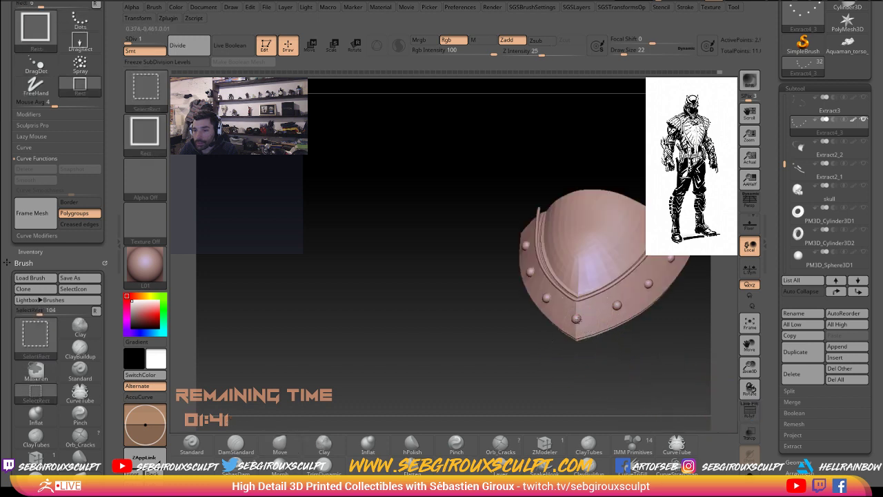
ctrl+shift+click(607, 355)
ctrl+shift+click(616, 366)
mouse_move(616, 366)
mouse_down()
mouse_move(544, 339)
mouse_move(509, 243)
mouse_move(458, 249)
mouse_up()
key(space)
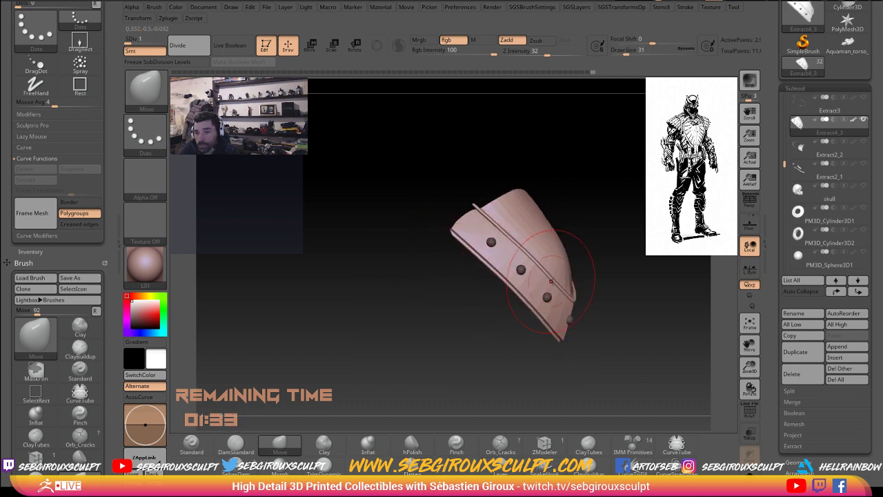
key(space)
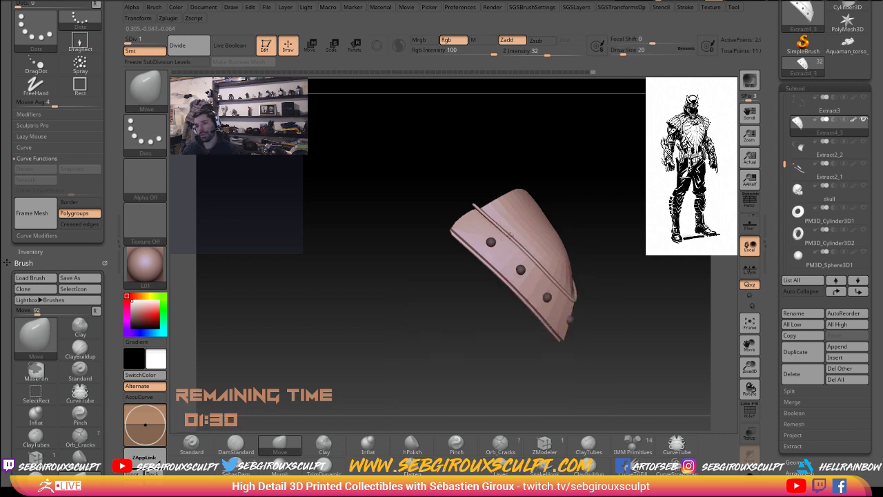
mouse_move(616, 311)
mouse_down()
mouse_move(600, 340)
mouse_move(505, 239)
mouse_up()
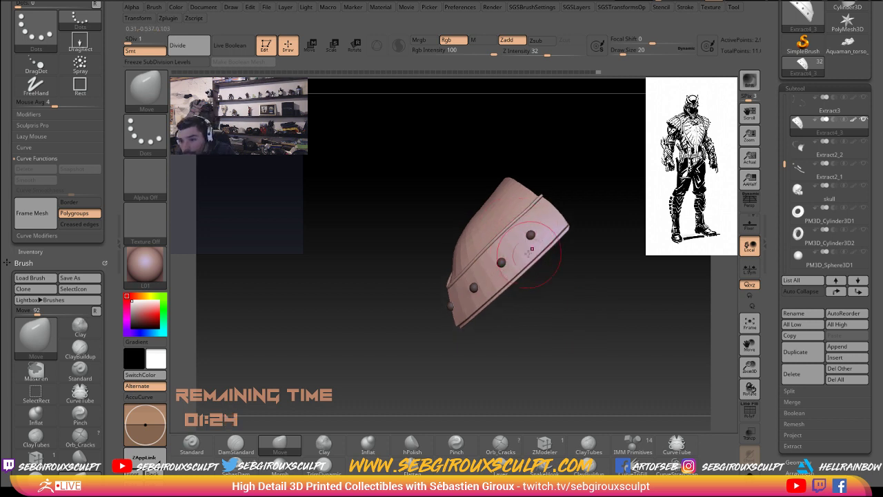
drag(531, 249, 487, 249)
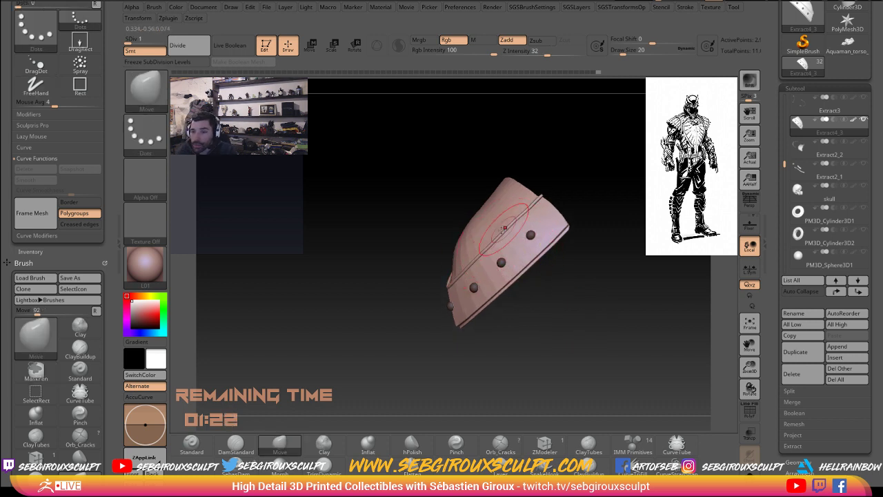
mouse_move(547, 299)
mouse_down()
mouse_move(610, 314)
mouse_move(642, 340)
mouse_up()
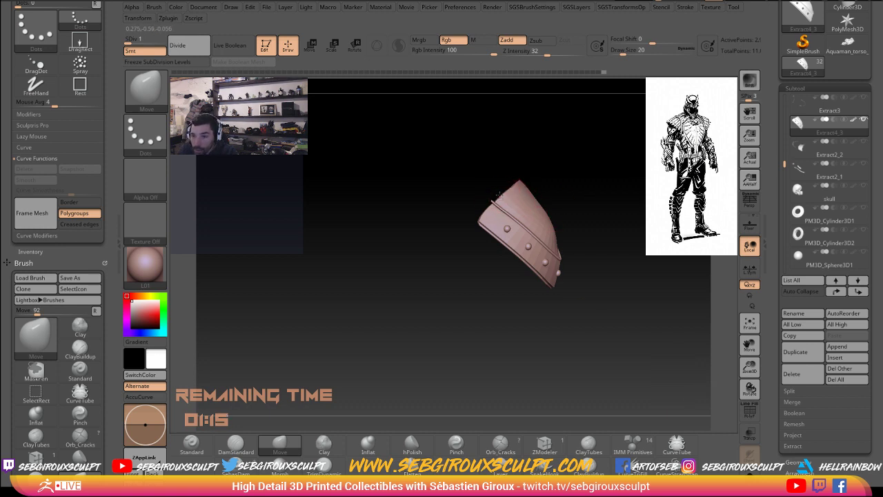
drag(563, 197, 594, 180)
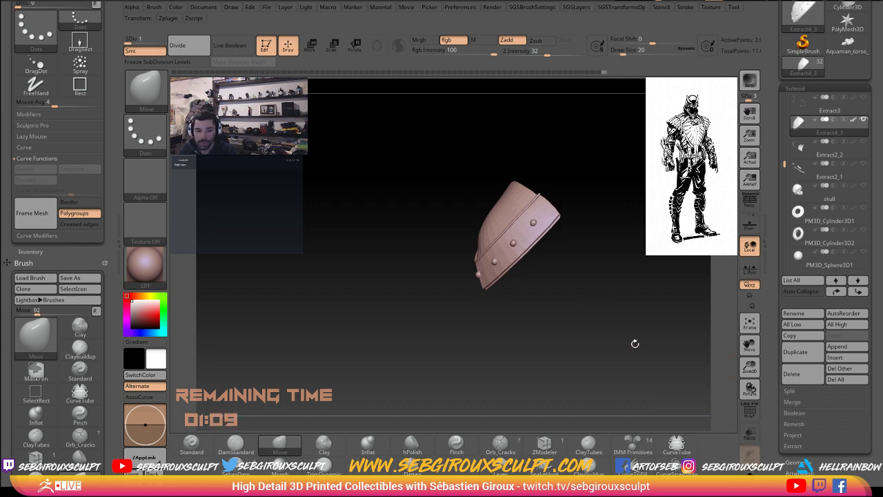
mouse_move(635, 342)
shift+mouse_down()
mouse_move(647, 355)
mouse_move(626, 366)
shift+mouse_up()
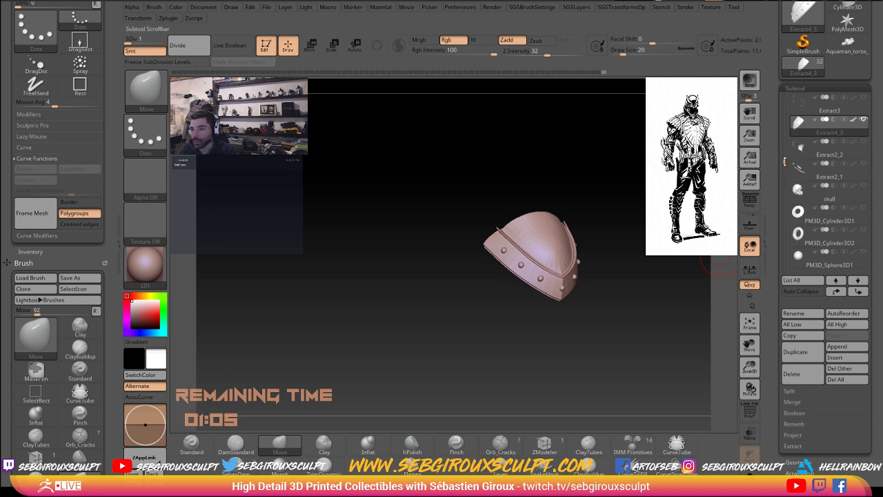
Step: Unhide the remaining armour plates and select the Extract2_2 plates subtool
drag(784, 163, 795, 158)
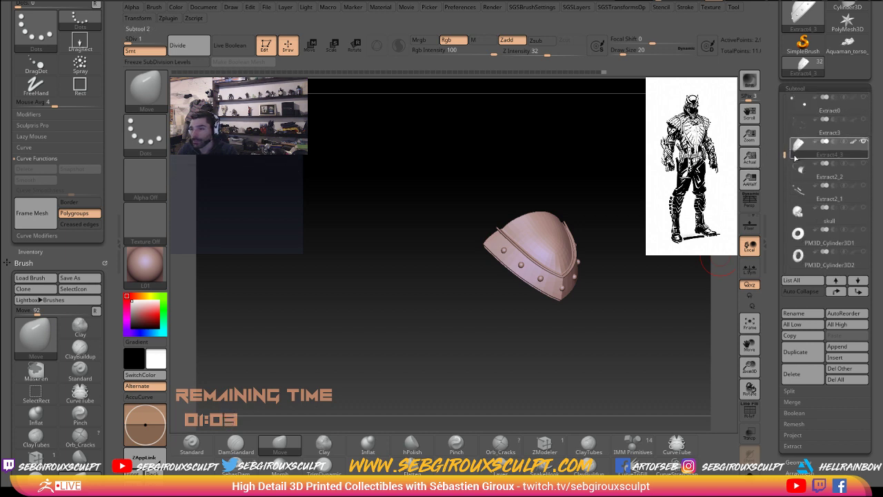
click(863, 164)
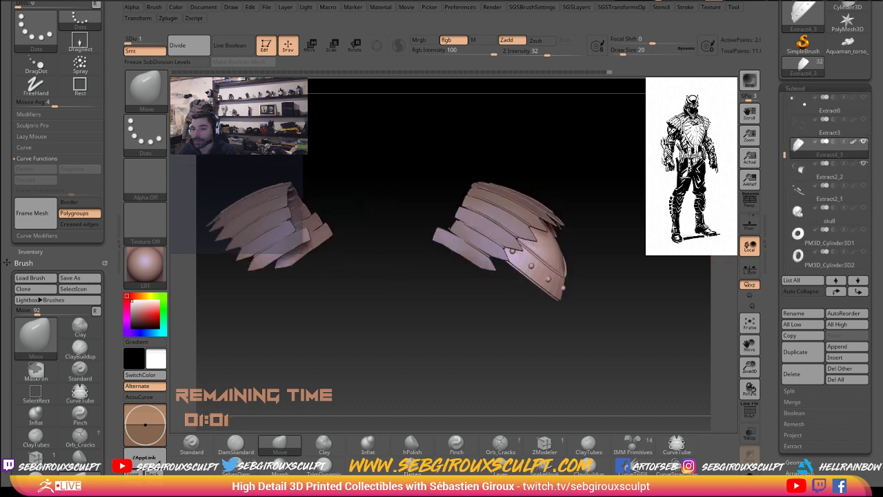
mouse_move(681, 291)
mouse_down()
mouse_move(657, 285)
mouse_move(780, 184)
mouse_up()
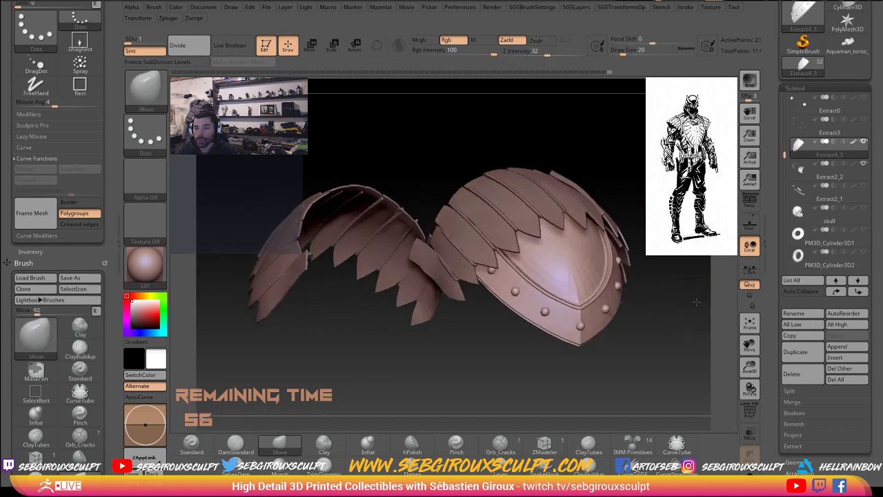
drag(783, 153, 783, 242)
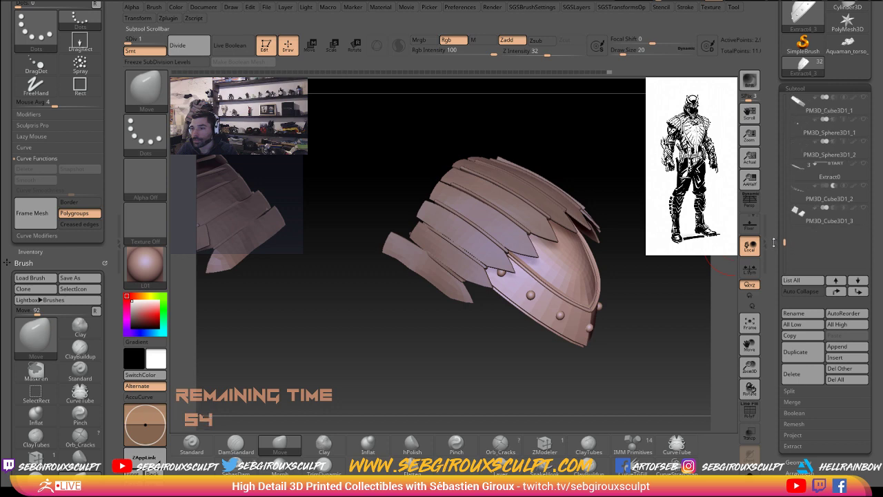
mouse_move(827, 153)
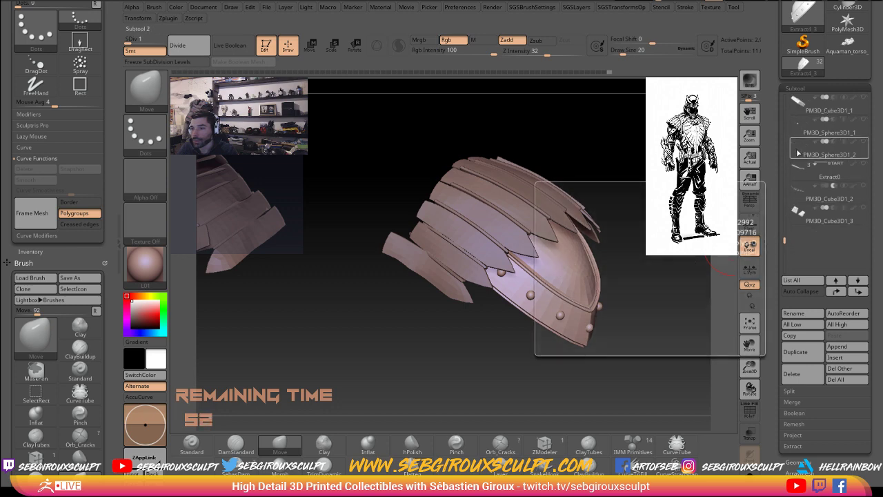
click(798, 153)
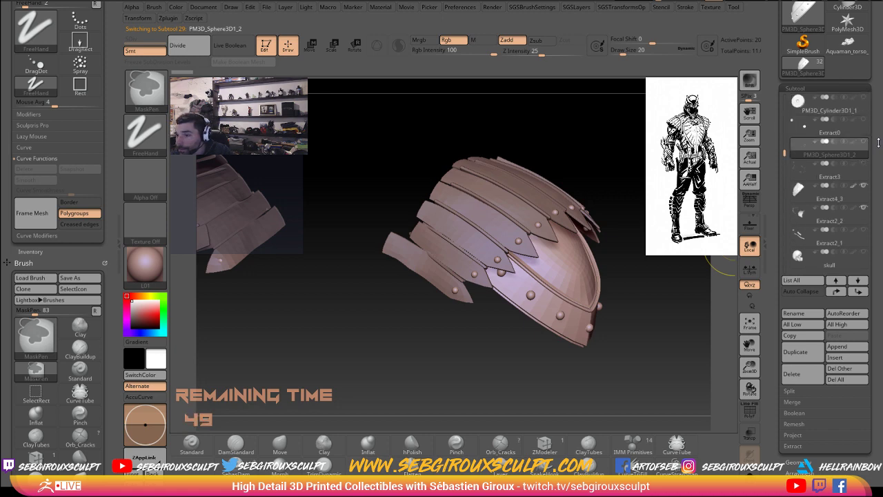
key(ctrl)
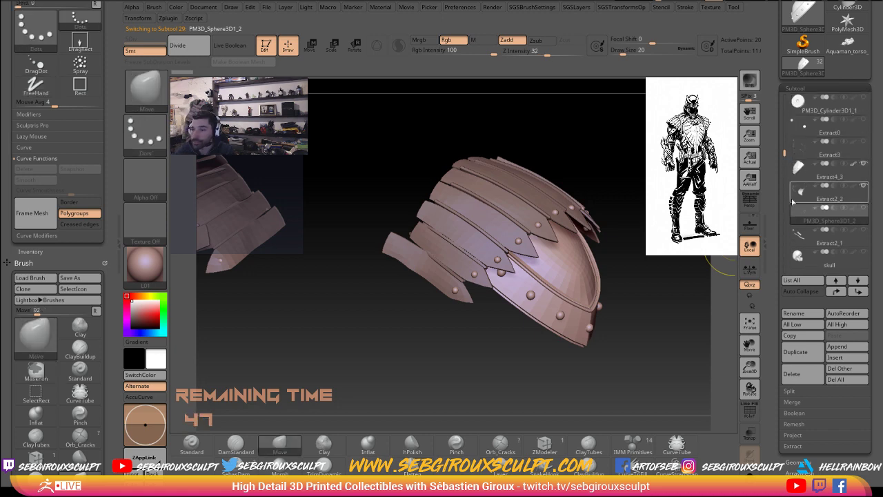
click(865, 209)
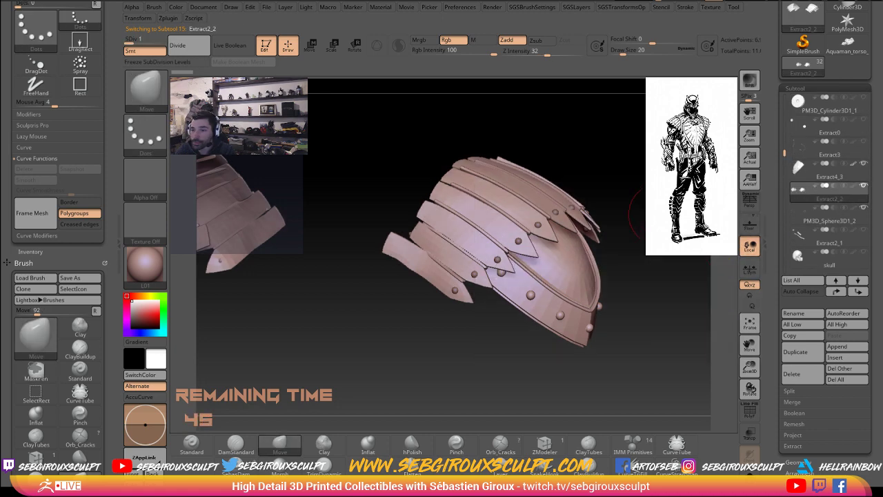
drag(514, 295, 545, 245)
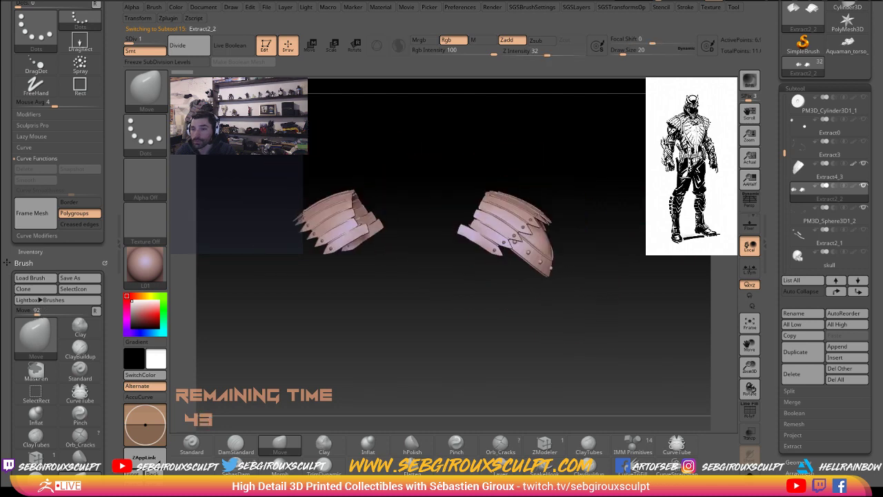
drag(545, 245, 749, 202)
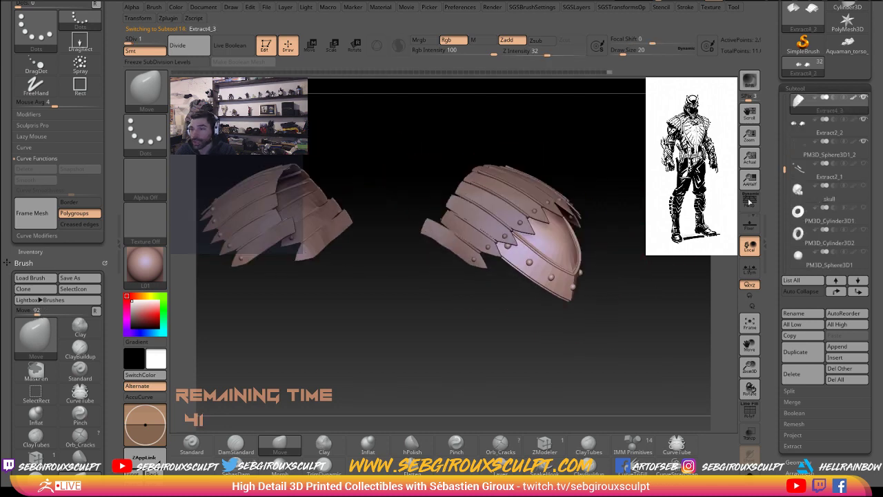
Step: Raise the riveted shell to subdivision level 5 and review both pauldrons
drag(159, 40, 167, 40)
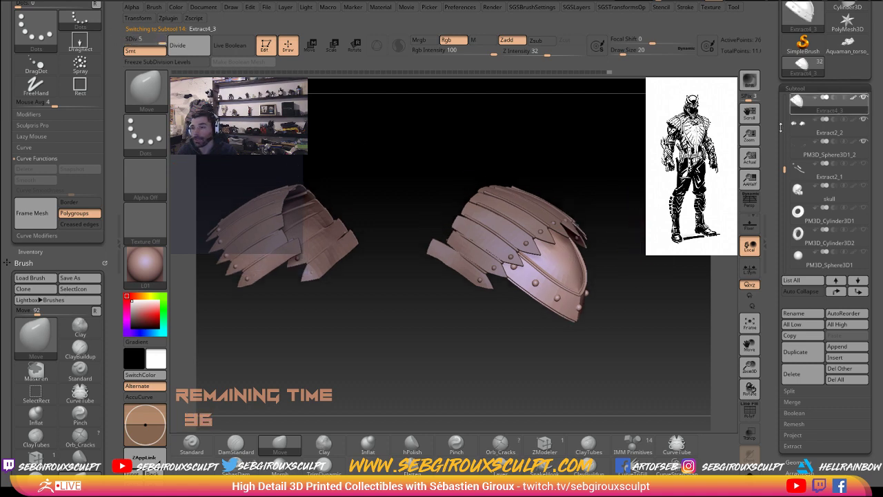
drag(622, 213, 595, 212)
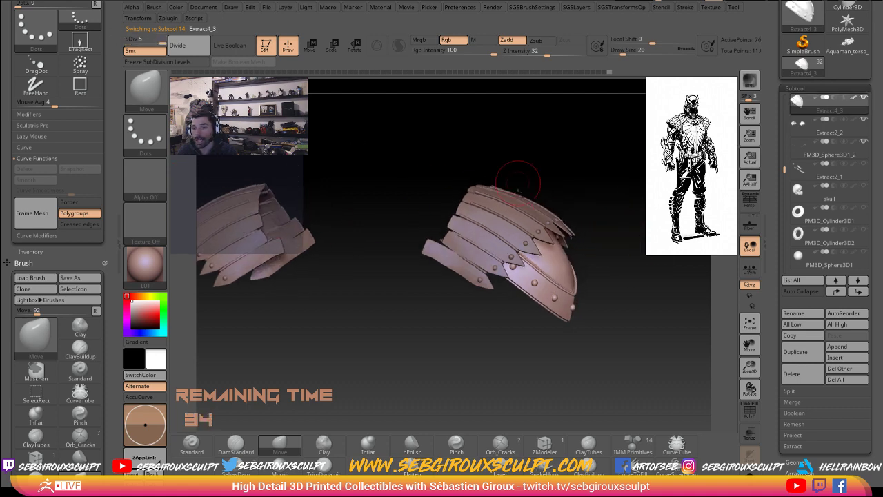
drag(529, 168, 412, 151)
mouse_move(420, 216)
mouse_down()
mouse_move(441, 320)
mouse_move(476, 314)
mouse_up()
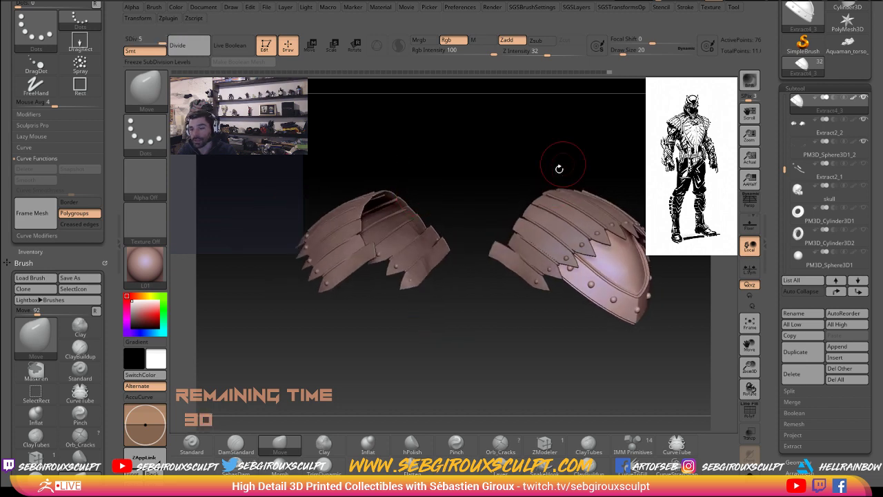
drag(562, 167, 606, 182)
Step: Duplicate the riveted base shell as Extract4_4; Mirror is blocked by its subdivision levels
click(792, 363)
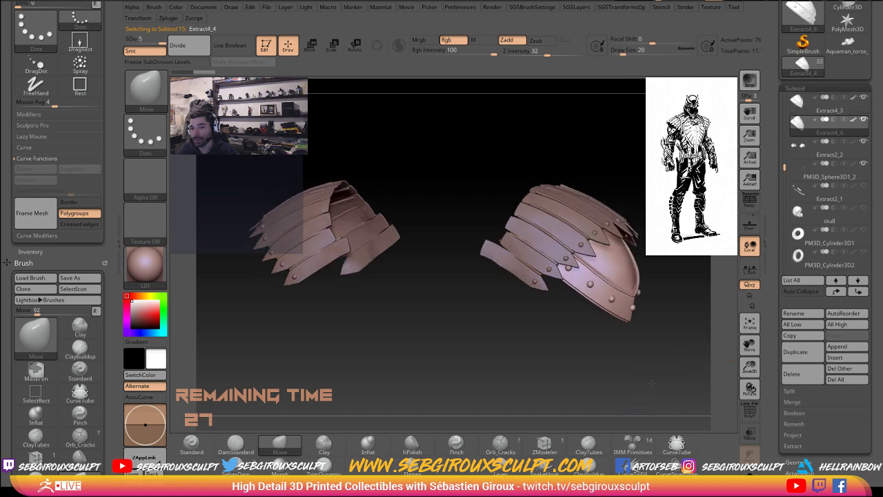
key(space)
click(607, 200)
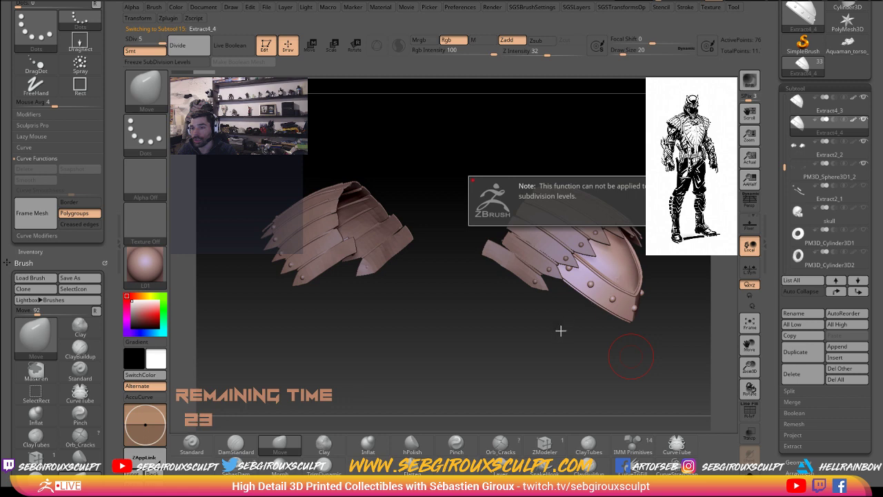
drag(552, 336, 556, 355)
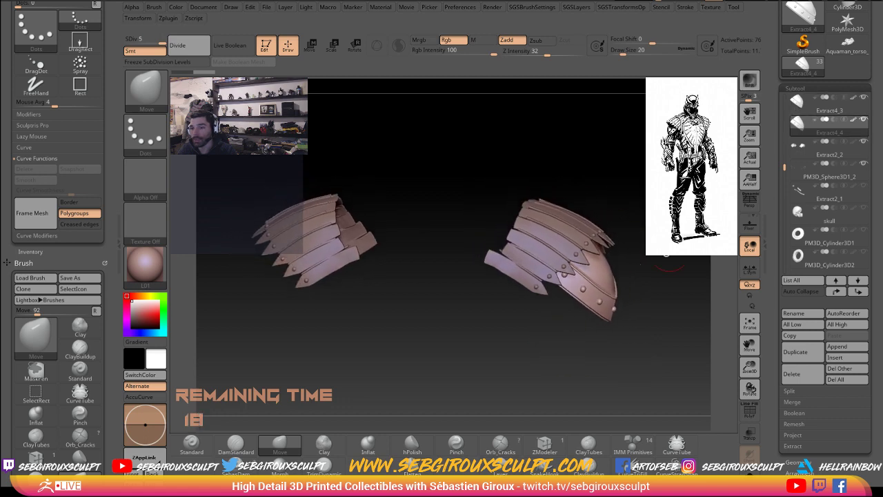
drag(666, 263, 594, 279)
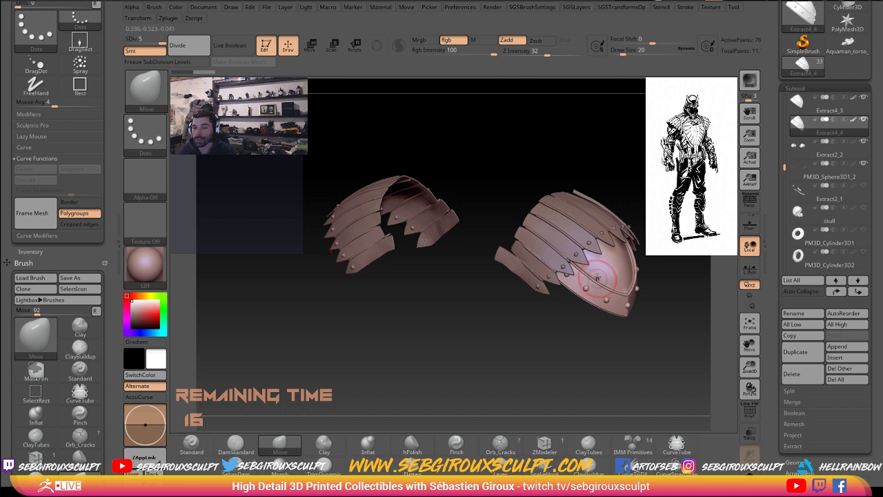
drag(532, 335, 416, 262)
drag(489, 347, 563, 290)
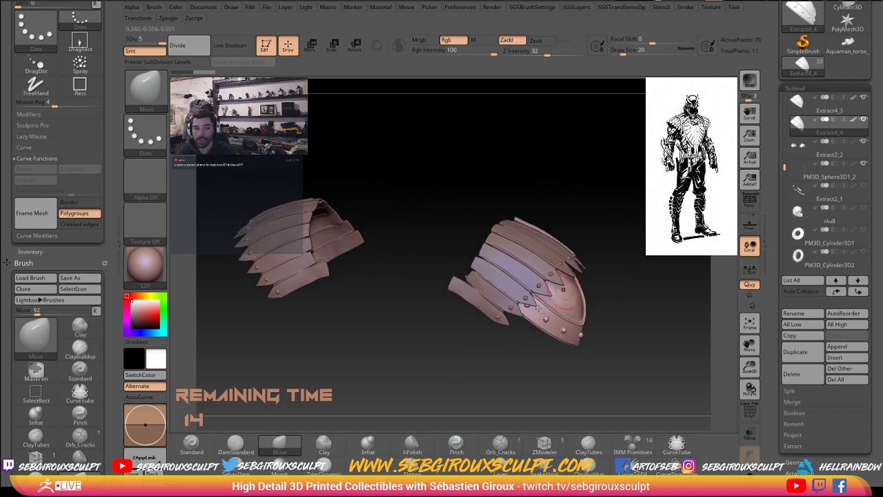
drag(620, 200, 610, 227)
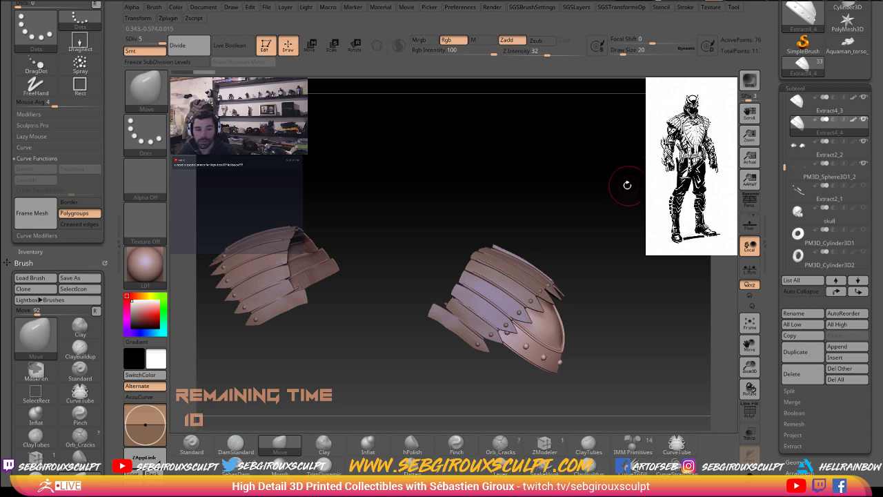
drag(623, 189, 629, 186)
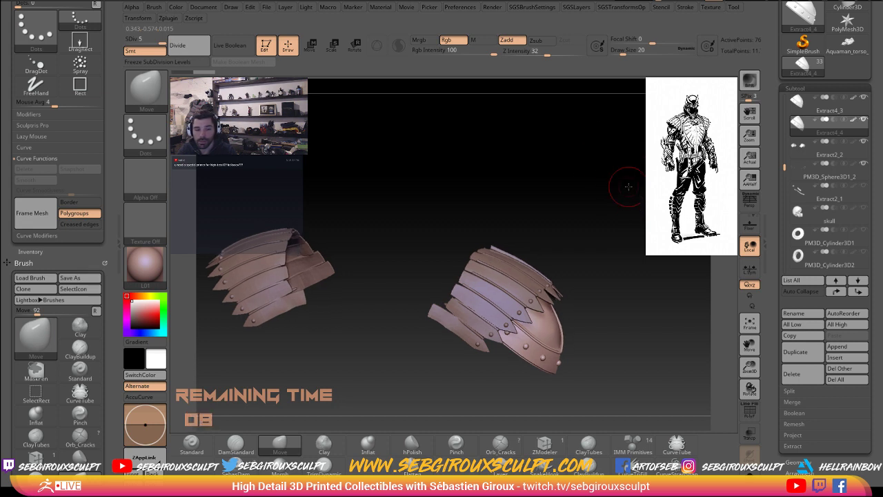
click(799, 104)
click(803, 126)
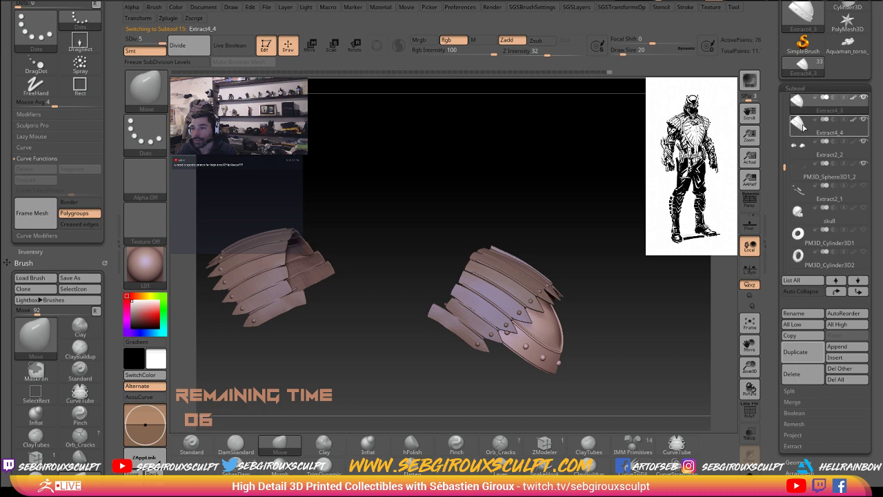
Step: Delete the duplicate's lower subdivision levels and review both pauldrons
key(alt+t)
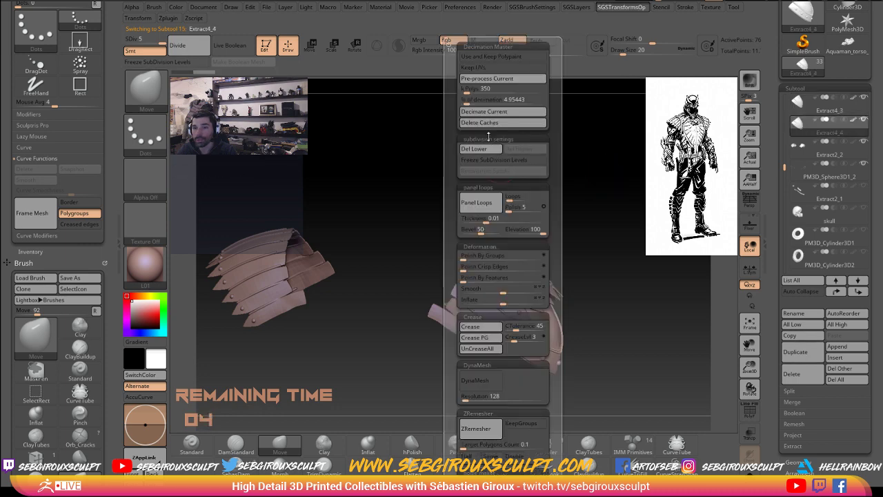
click(474, 149)
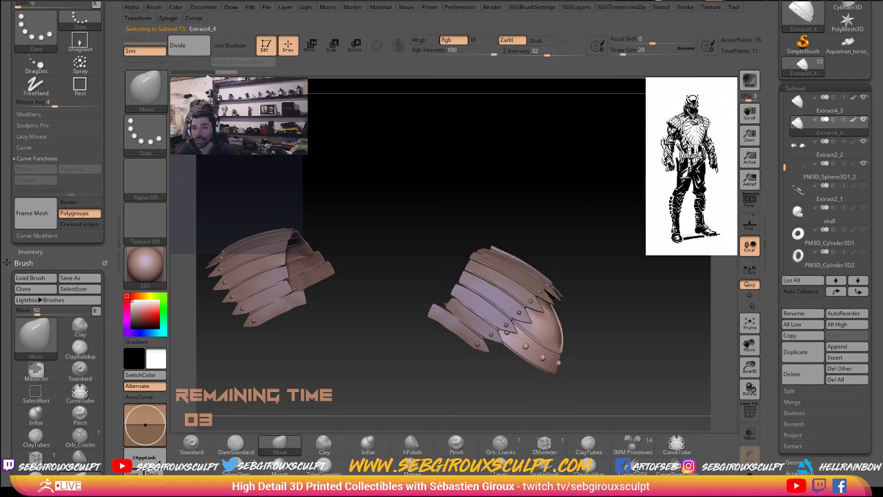
drag(484, 149, 538, 153)
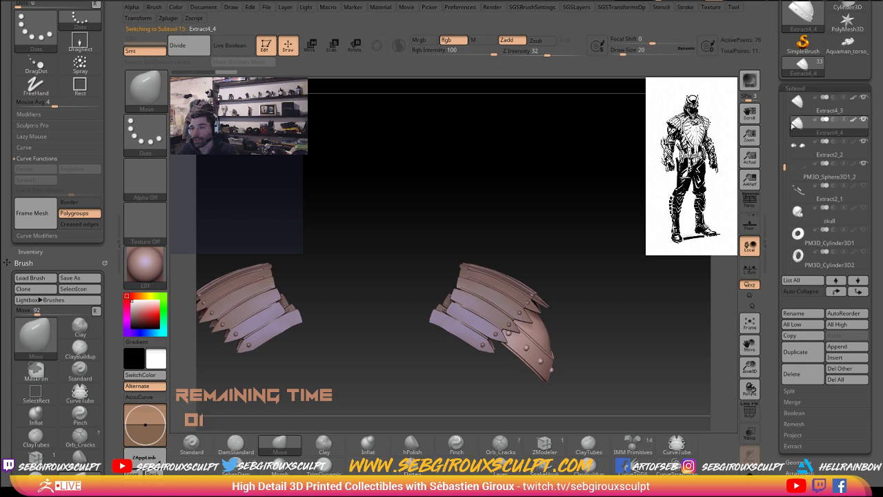
drag(483, 207, 544, 220)
key(alt+t)
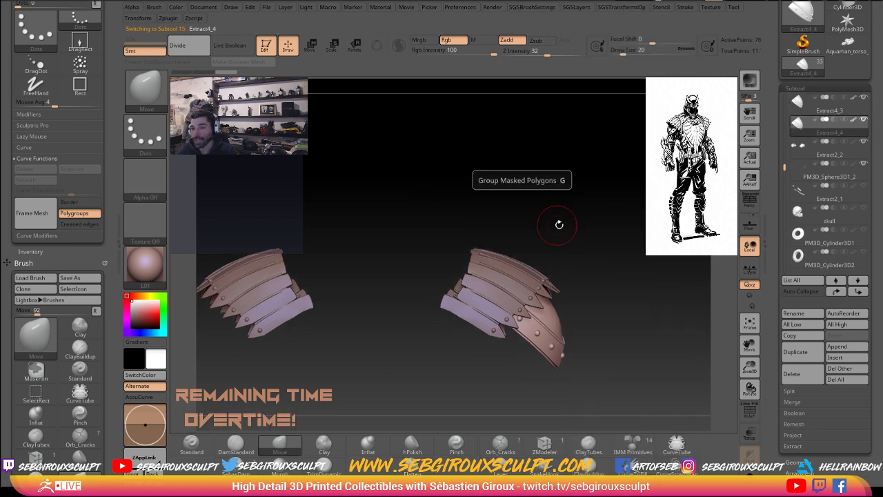
key(alt+t)
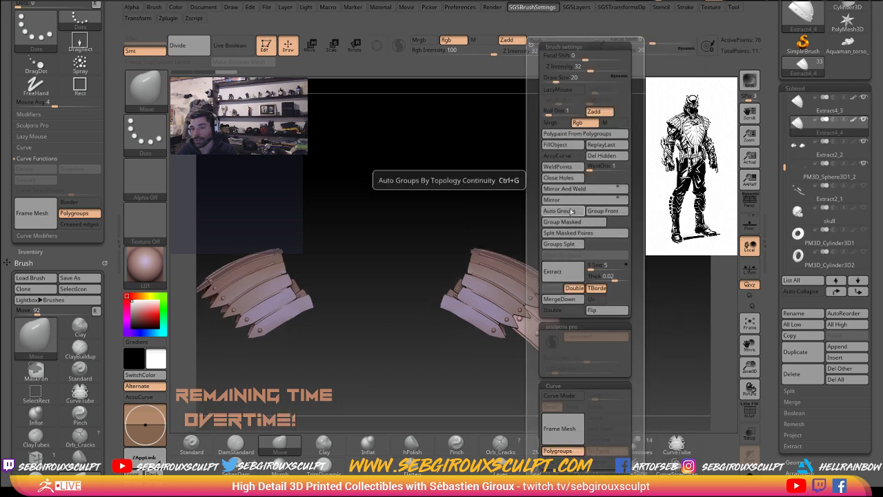
drag(457, 199, 321, 280)
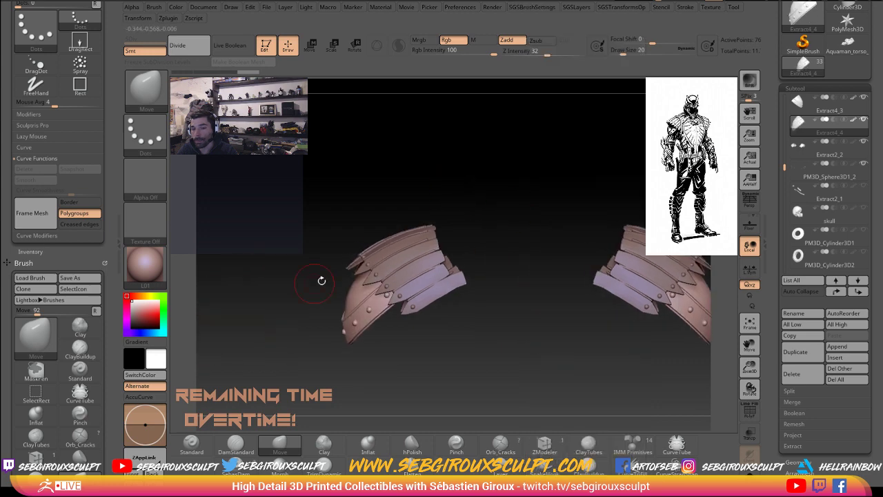
drag(476, 326, 463, 322)
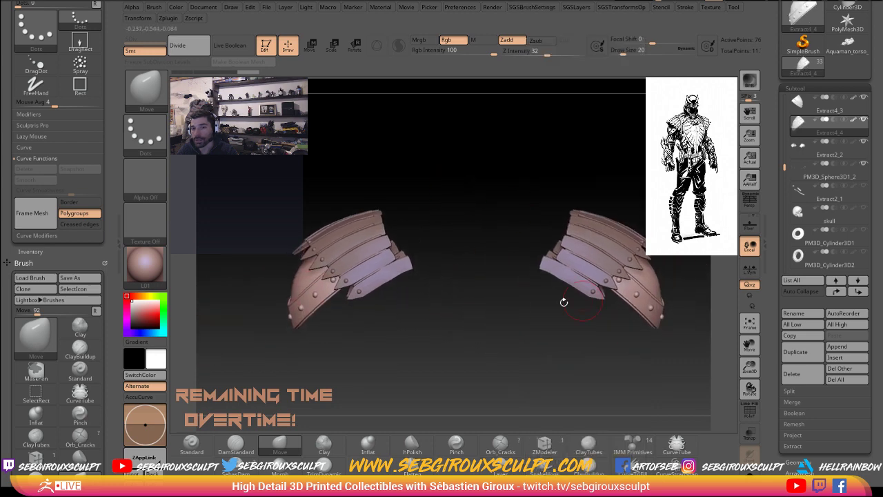
Step: Select the Extract4_4 subtool and scroll to the Tool > Geometry palette
alt+click(651, 282)
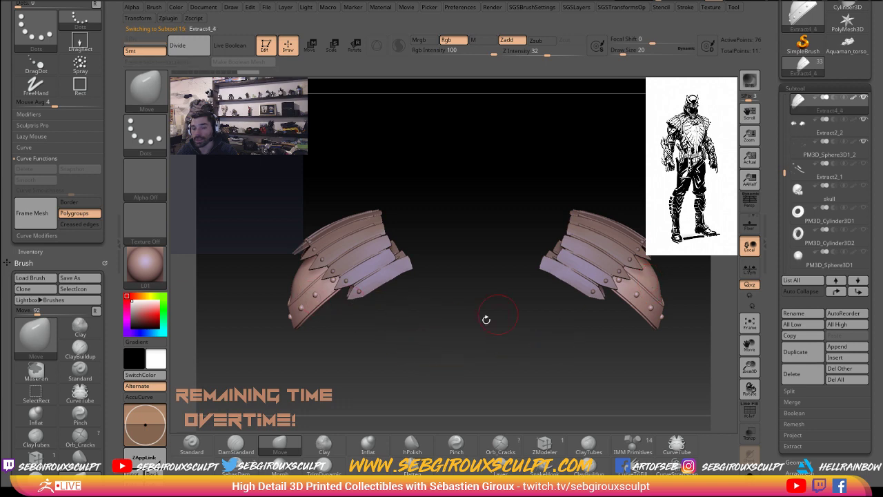
key(t)
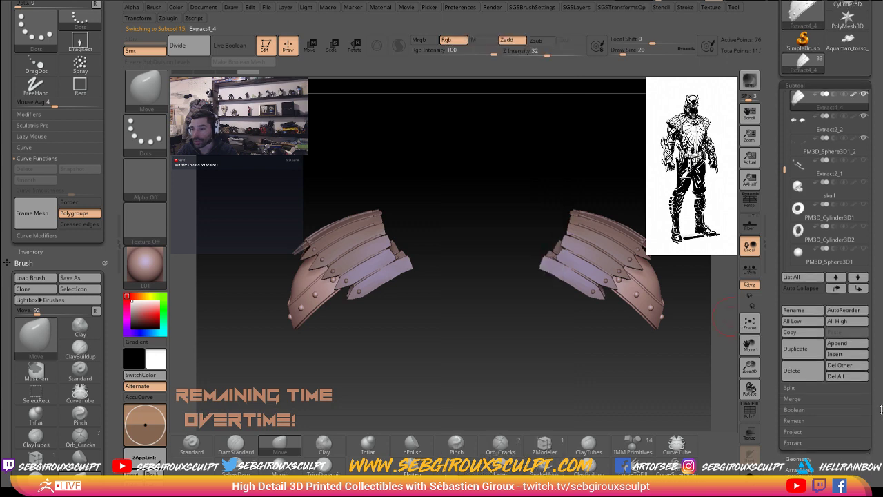
scroll(811, 260, down, 5)
Step: Reconstruct Extract4_4's subdivision levels up to SDiv 5, then select Extract4_3
click(811, 259)
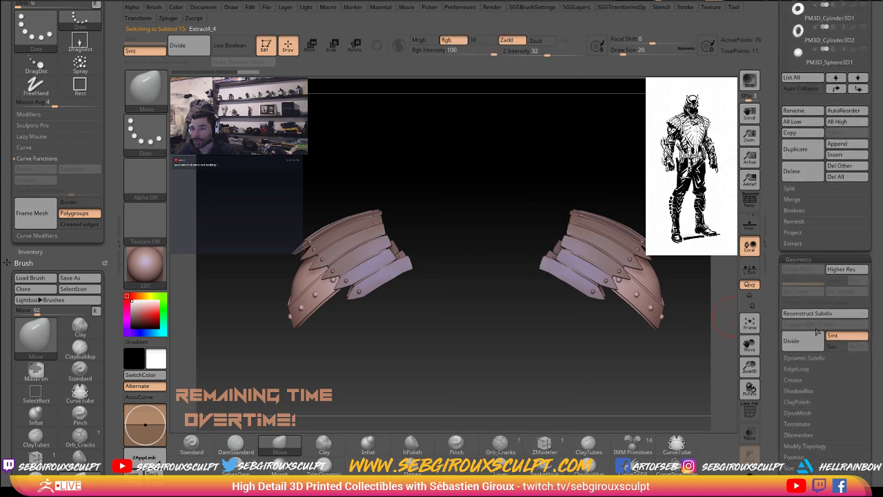
click(816, 315)
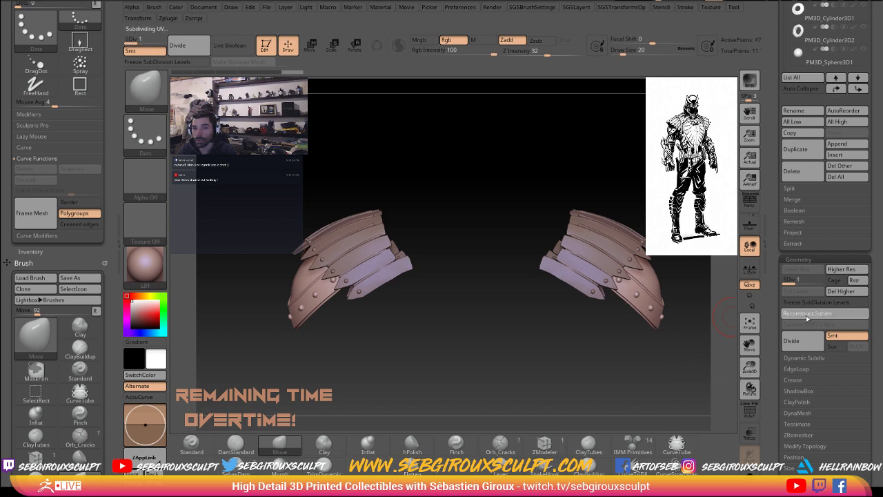
click(805, 315)
click(807, 314)
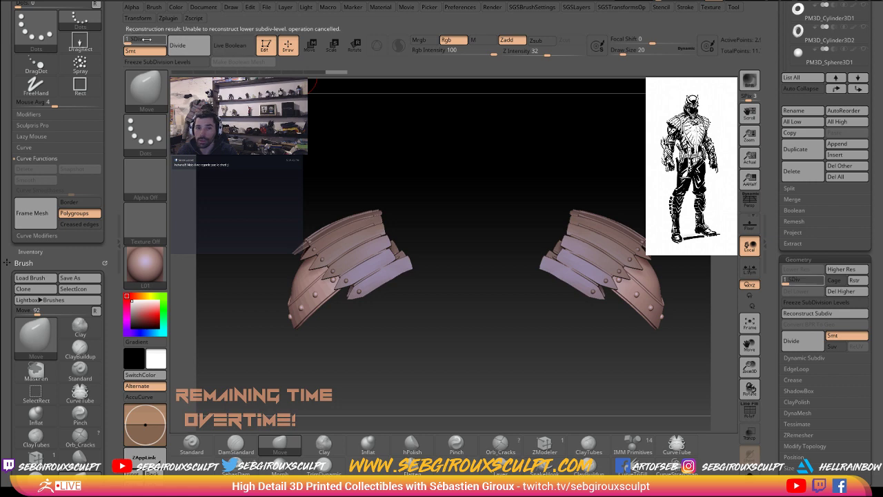
drag(147, 39, 169, 39)
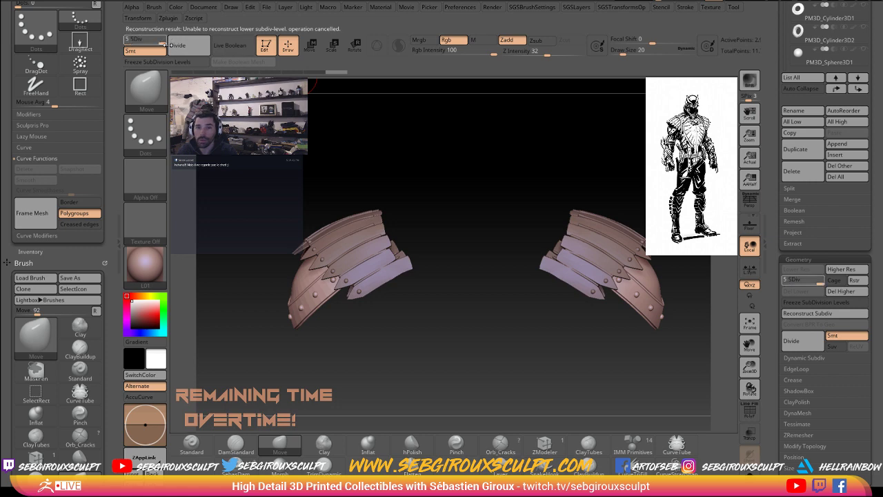
alt+click(629, 295)
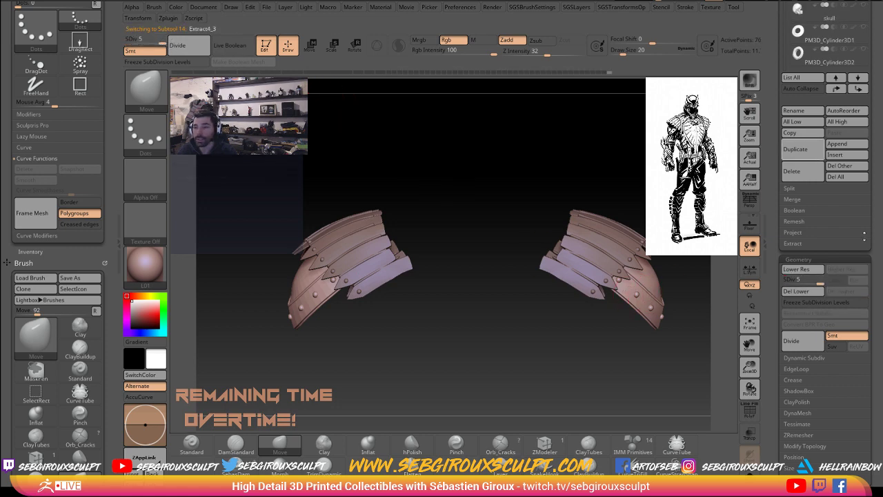
scroll(828, 235, up, 10)
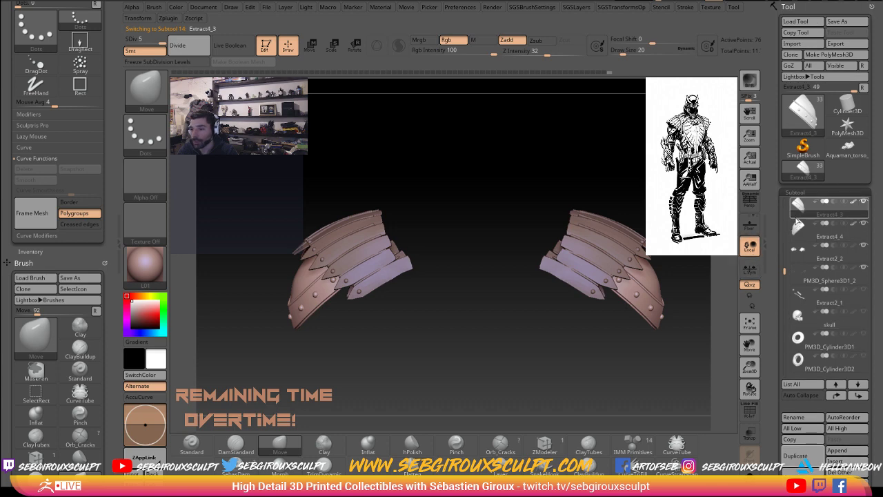
Step: Merge Extract4_3 down into Extract4_4 with MergeDown from the brush settings menu, confirming the merge
key(t)
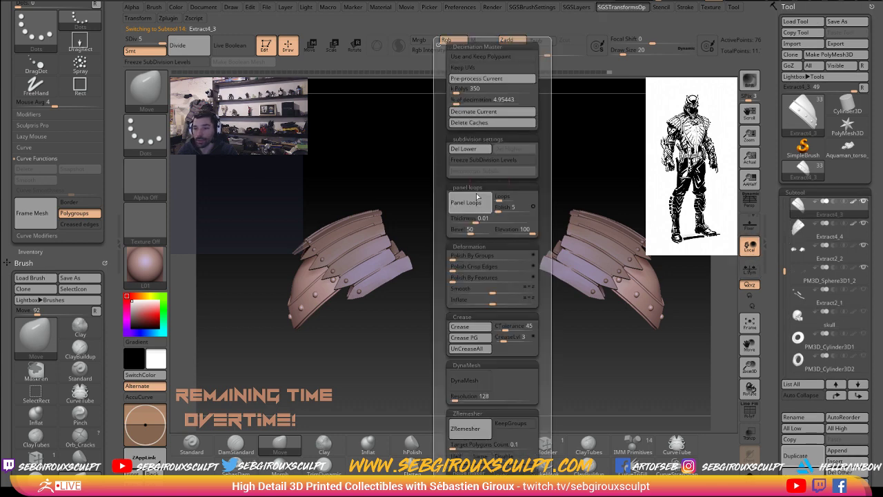
key(b)
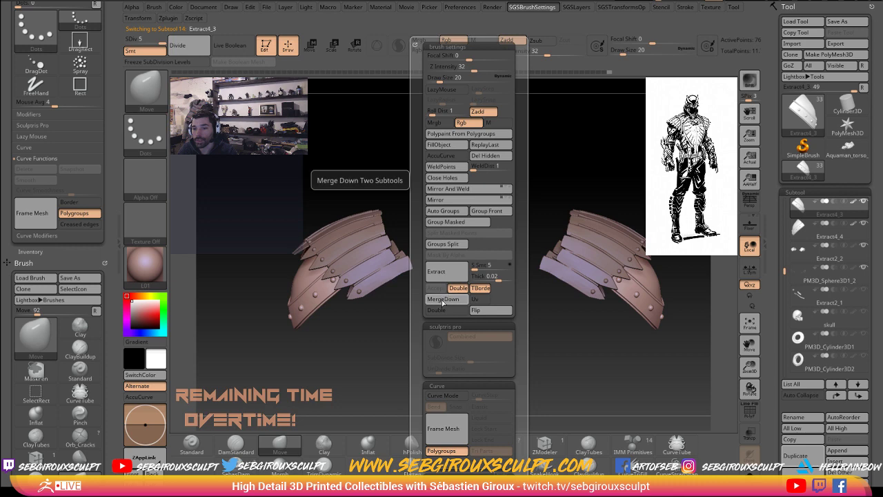
click(443, 299)
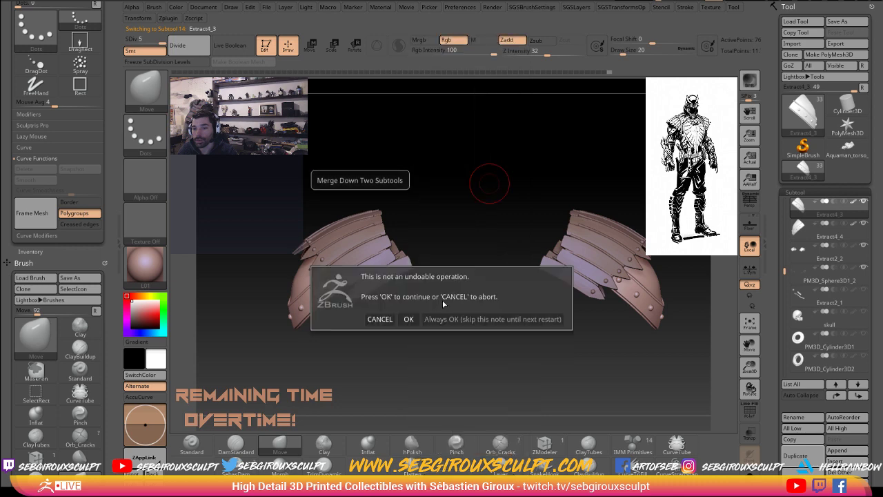
click(408, 318)
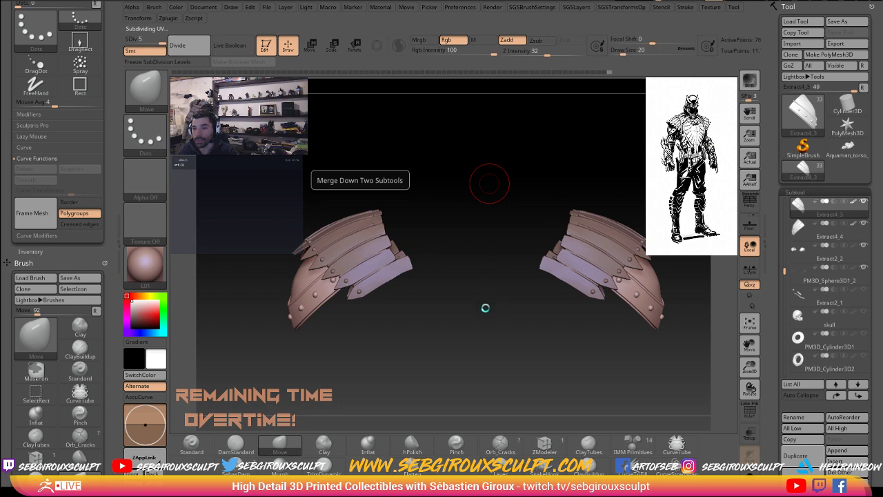
Step: Rotate the view around the merged pauldron pair
drag(492, 326, 442, 196)
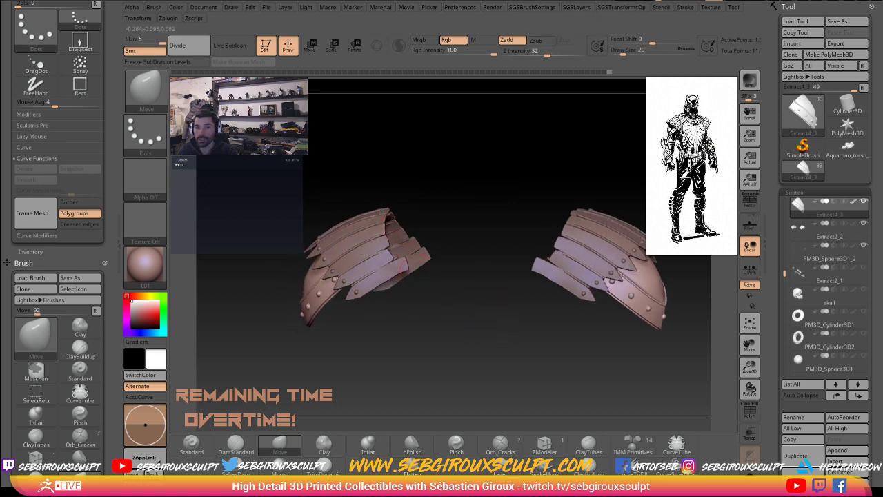
drag(517, 195, 536, 197)
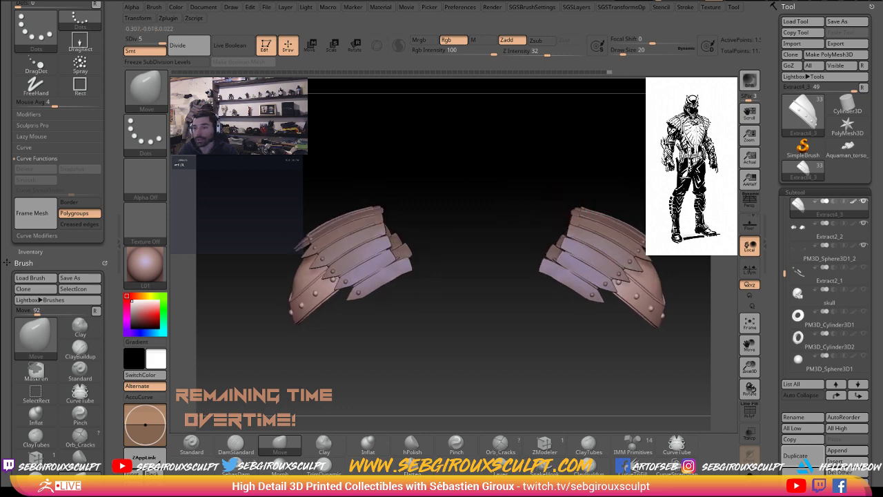
drag(784, 273, 784, 251)
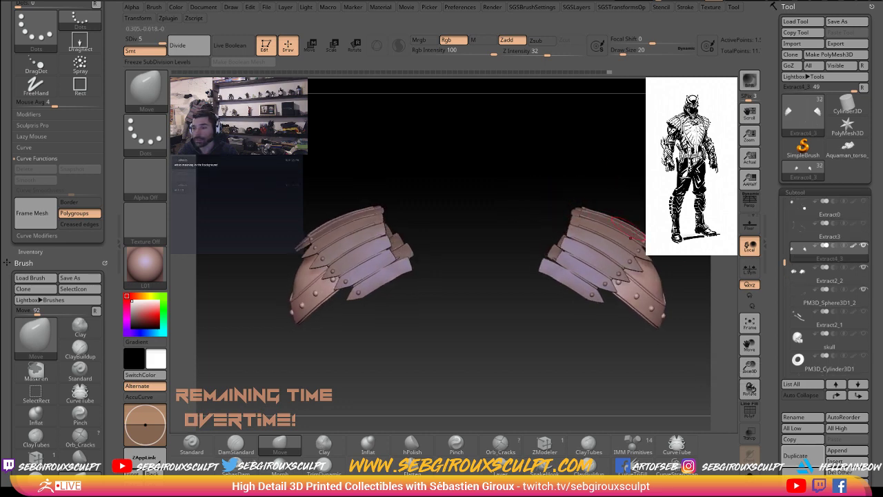
mouse_move(524, 332)
mouse_down()
mouse_move(507, 312)
mouse_move(621, 269)
mouse_up()
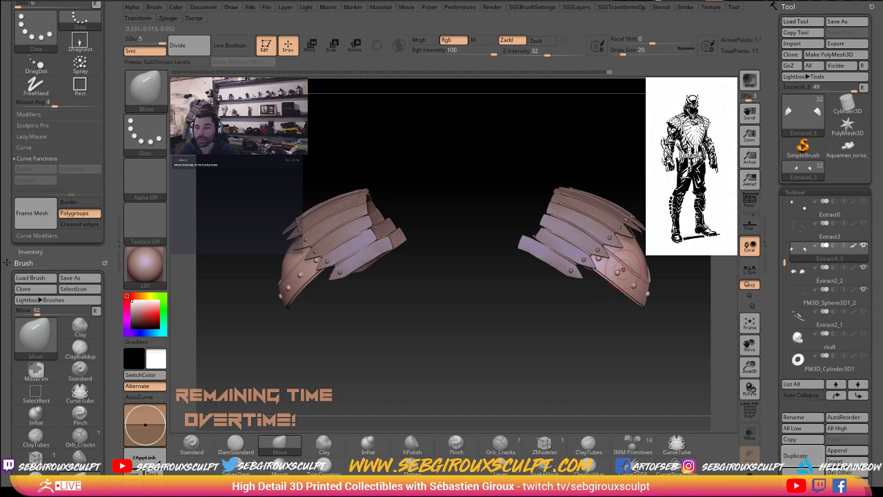
mouse_move(541, 314)
mouse_down()
mouse_move(586, 276)
mouse_move(681, 273)
mouse_up()
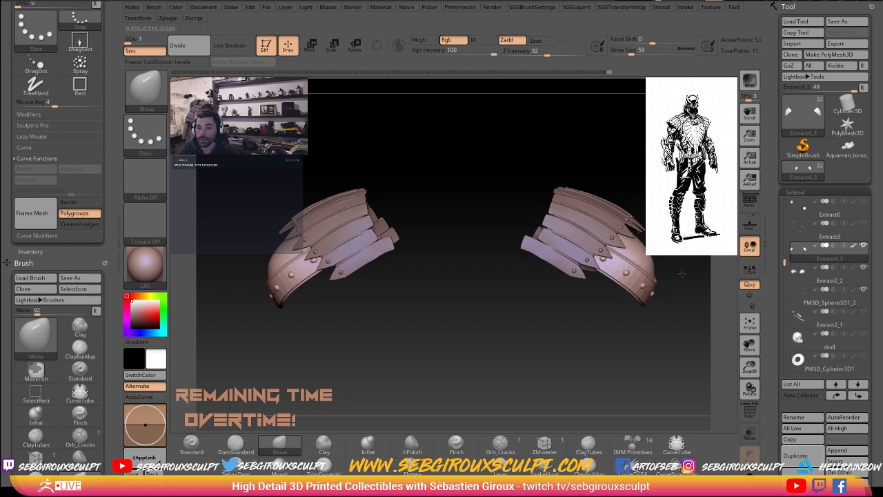
Step: Mask the armor pieces, inverting the mask so the lower plates stay unmasked
ctrl+click(651, 325)
key(ctrl+shift)
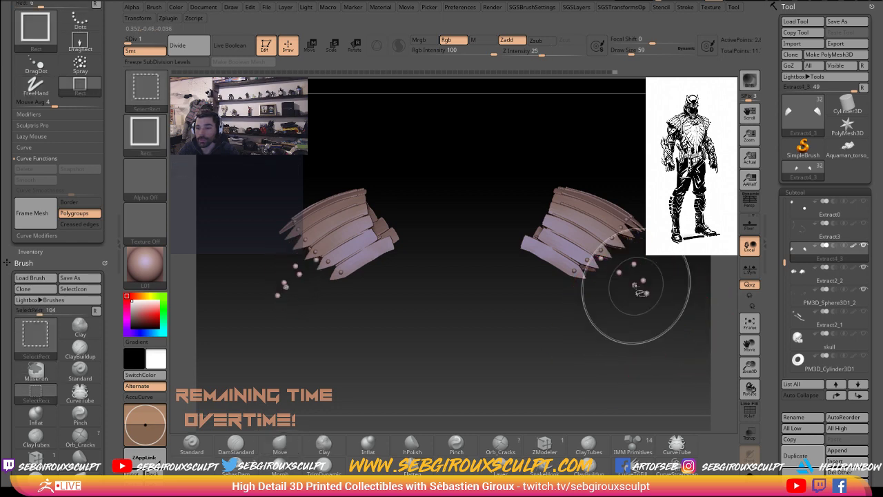
ctrl+click(592, 338)
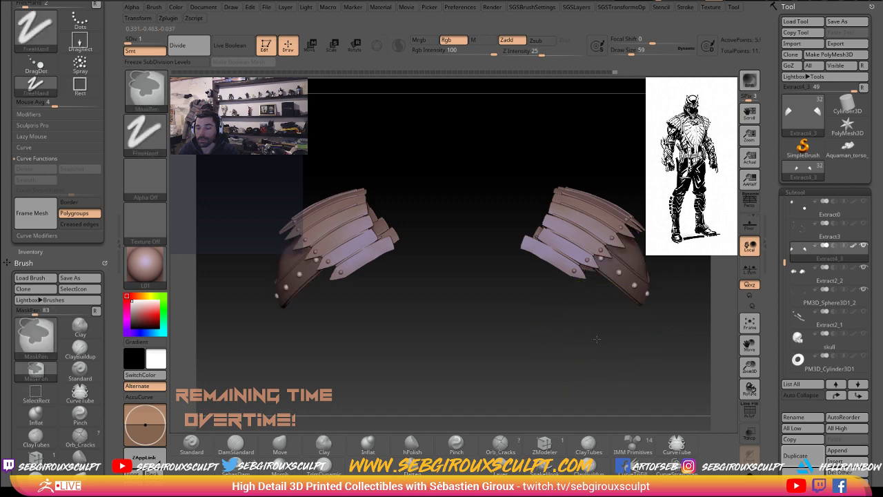
ctrl+click(591, 338)
ctrl+click(592, 338)
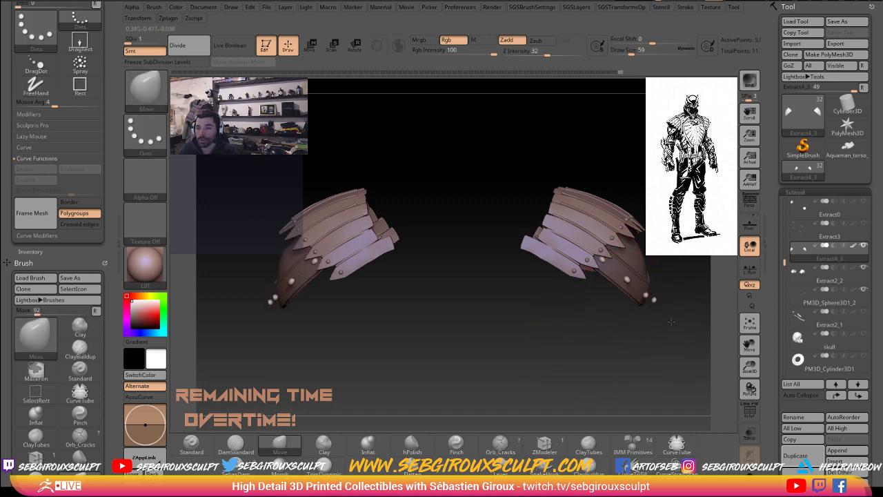
Step: Frame both pauldrons in view and save the project file
key(f)
mouse_move(612, 366)
mouse_down()
mouse_move(512, 364)
mouse_move(550, 345)
mouse_move(491, 337)
mouse_move(546, 331)
mouse_move(597, 370)
mouse_move(587, 361)
mouse_move(692, 395)
mouse_up()
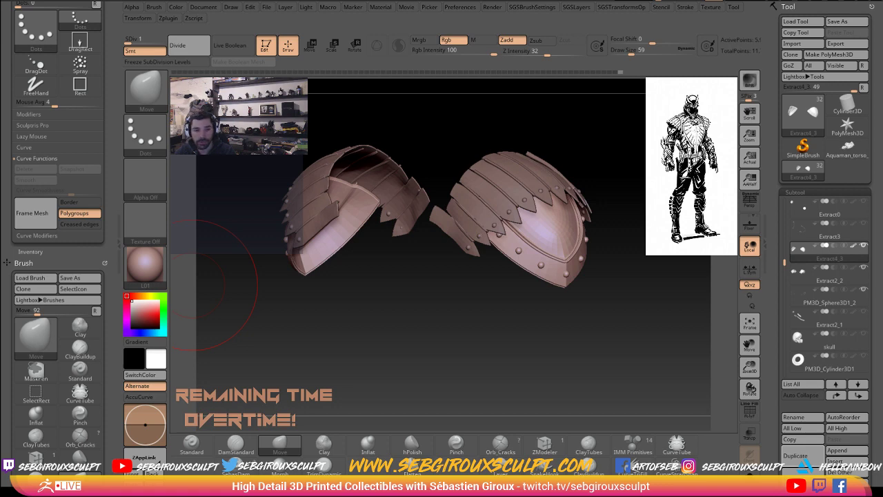
key(ctrl+s)
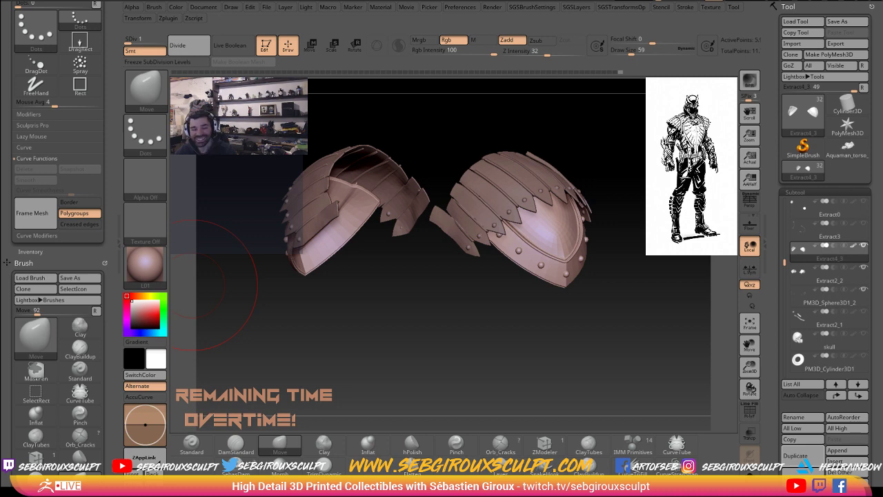
Step: Rotate the view slightly to inspect the riveted, layered armour plates
drag(407, 323, 410, 322)
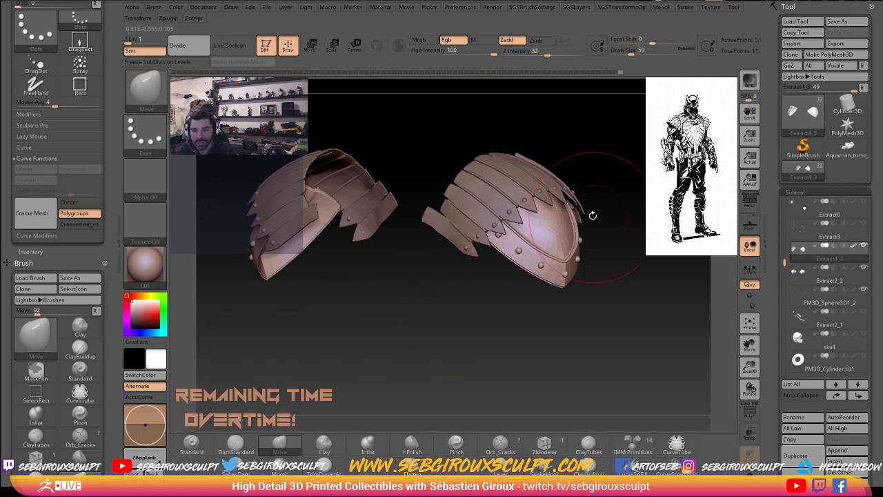
drag(549, 320, 505, 320)
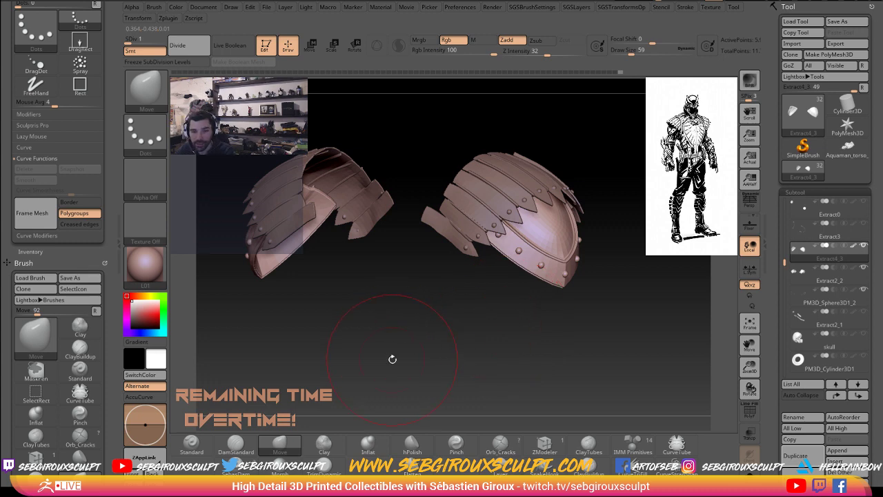
drag(393, 357, 407, 361)
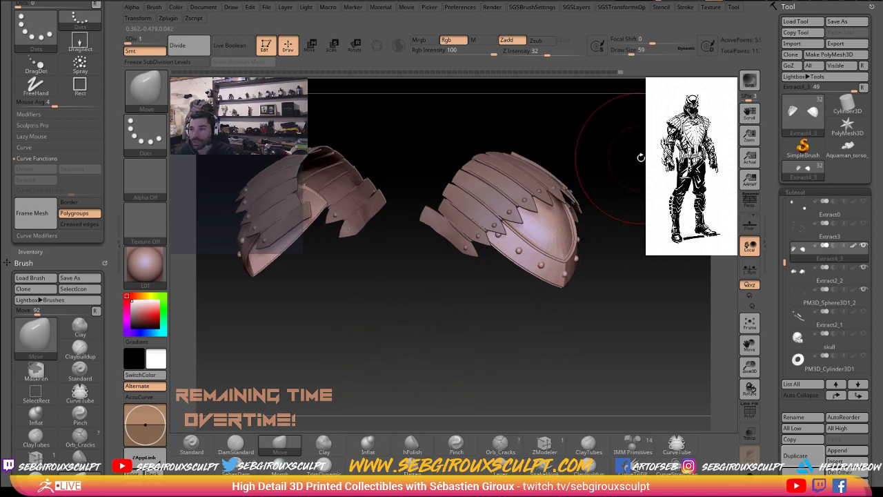